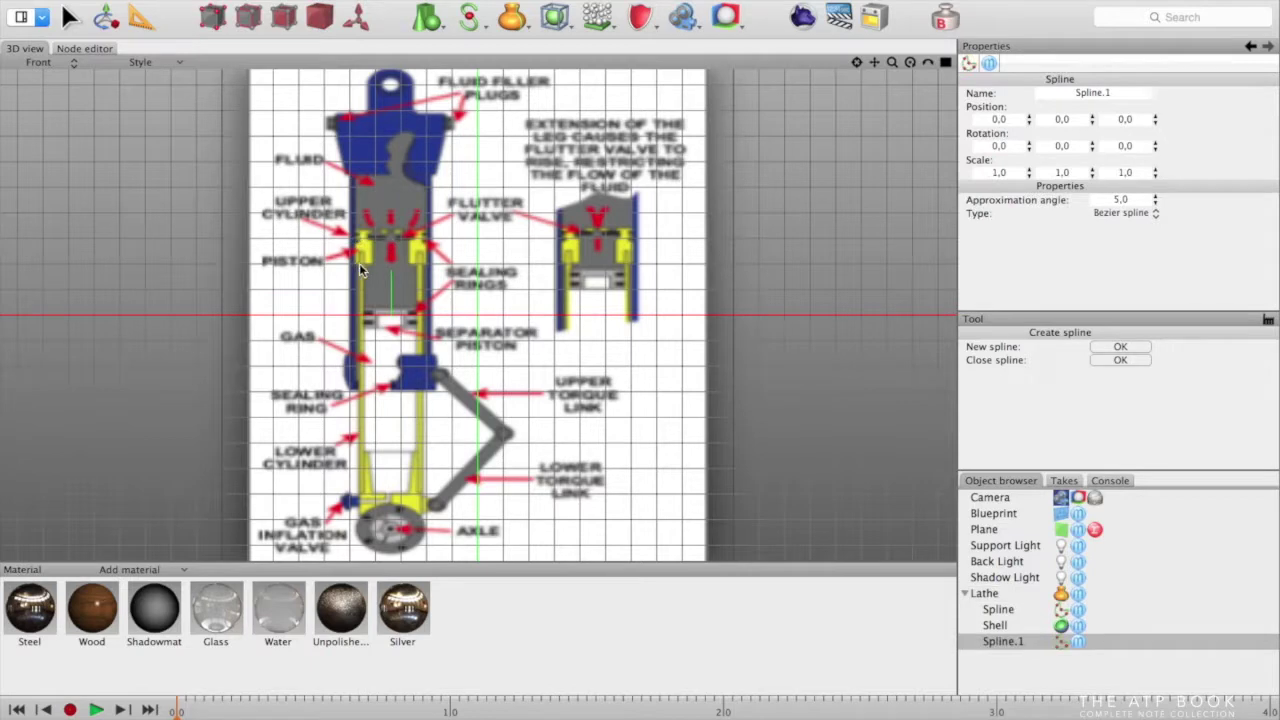
Take the second spline out of the existing Lathe and add a new Lathe object for it
drag(1008, 641, 992, 609)
click(512, 17)
click(570, 172)
Fit the new lathe over the blueprint's lower cylinder at X -0.3407, Y 0.007, scaled to 0.2895, 1.008, 0.2895
drag(478, 315, 417, 315)
drag(577, 315, 492, 315)
drag(393, 315, 390, 256)
drag(389, 178, 390, 215)
Add a Shell modifier to the new lathe to give it wall thickness
click(512, 17)
click(555, 17)
click(615, 400)
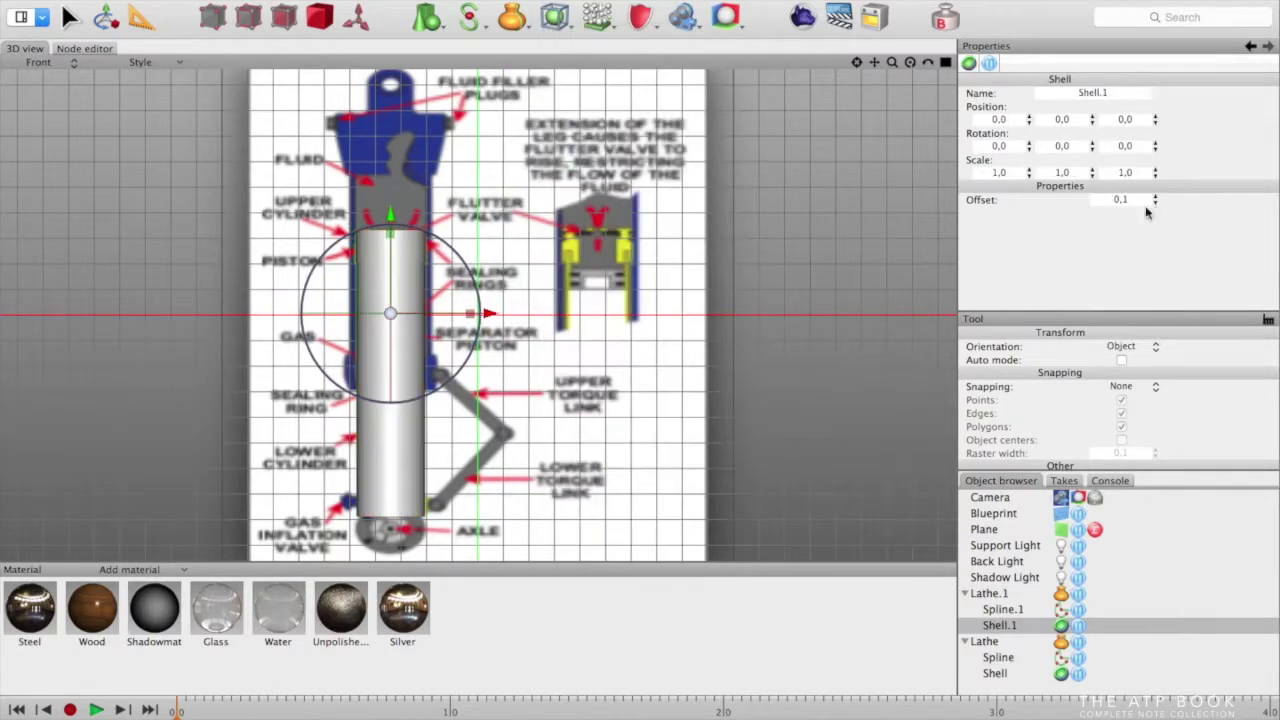
Rename the new lathe "Inner Strut" and the original lathe "Outer Strut"
double_click(982, 594)
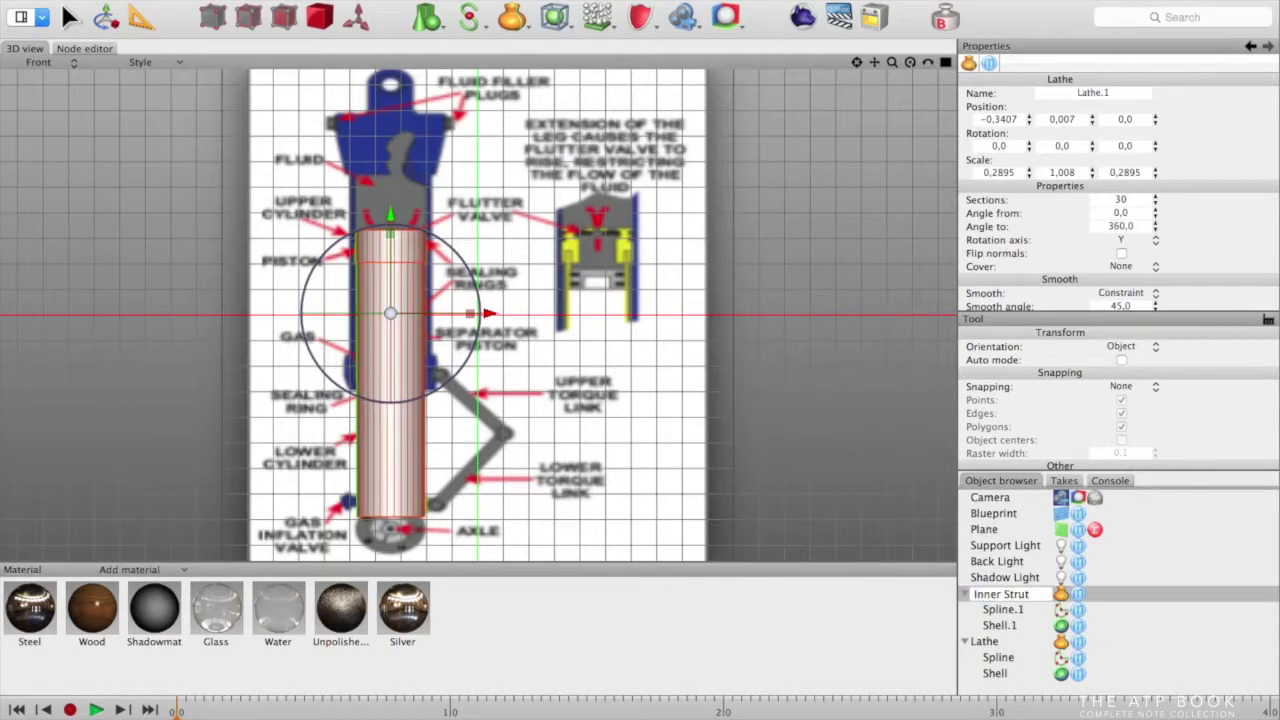
double_click(984, 642)
text(Out)
click(1013, 596)
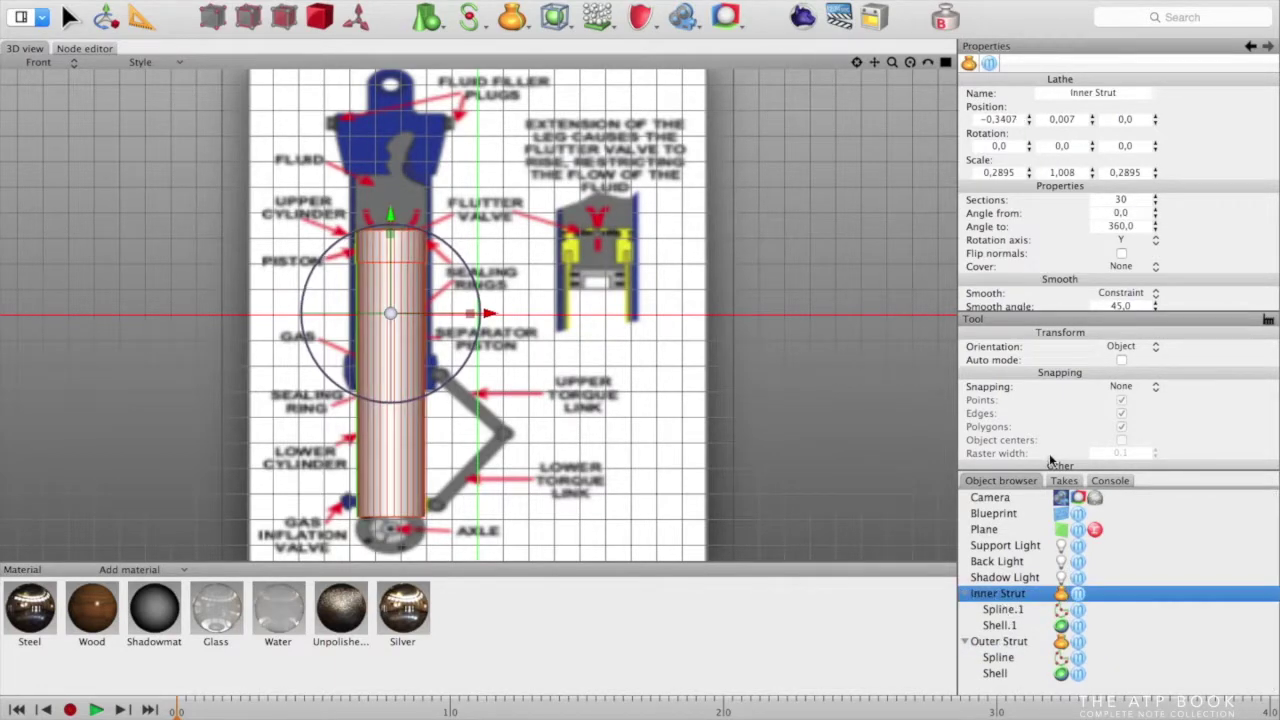
Cut the Inner Strut lathe open by setting its start angle to 128
drag(1155, 216, 1161, 79)
key(F1)
alt+drag(565, 501, 506, 501)
Pull the top end point of the Inner Strut's spline inward to close its top, and raise the strut
click(1006, 607)
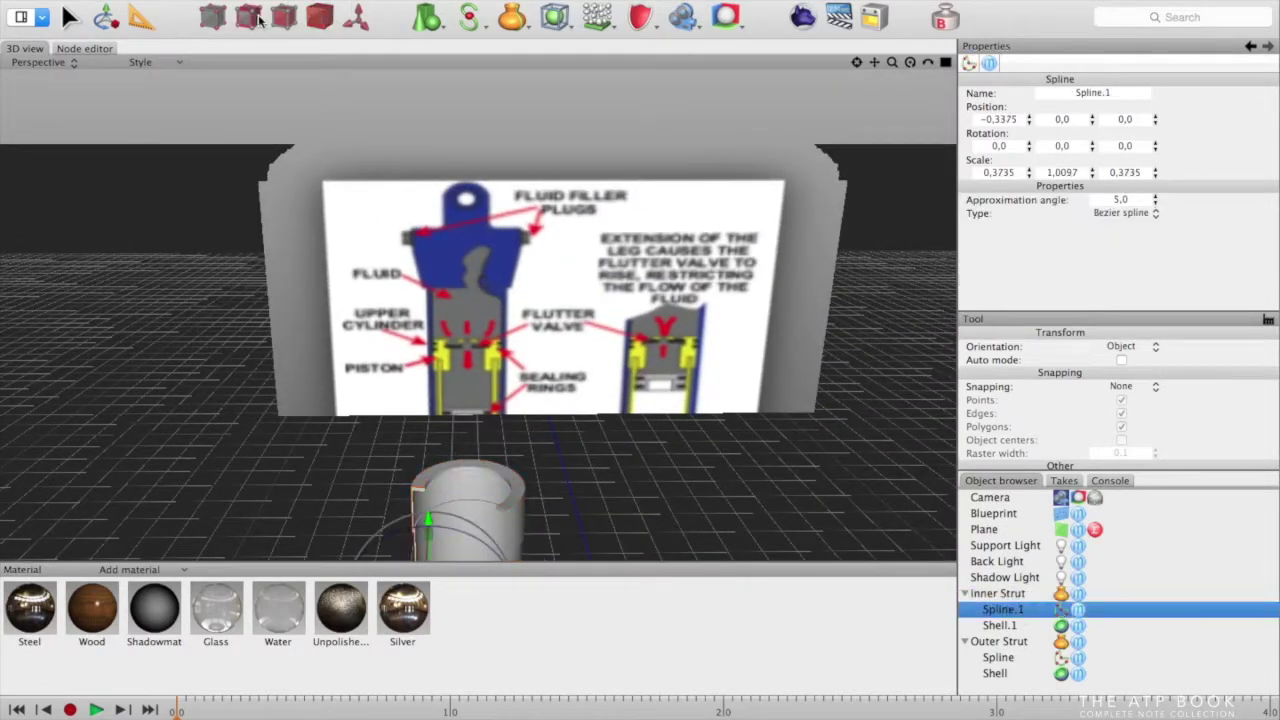
scroll(642, 366, up, 5)
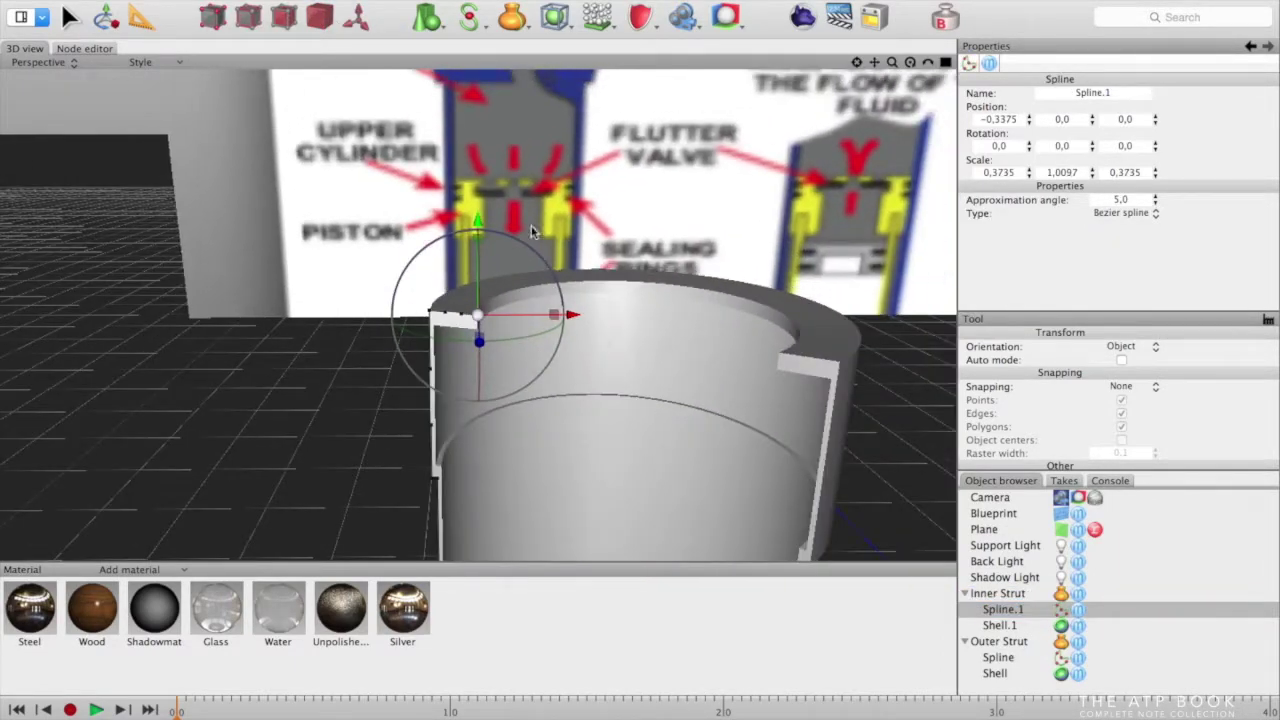
drag(572, 315, 698, 315)
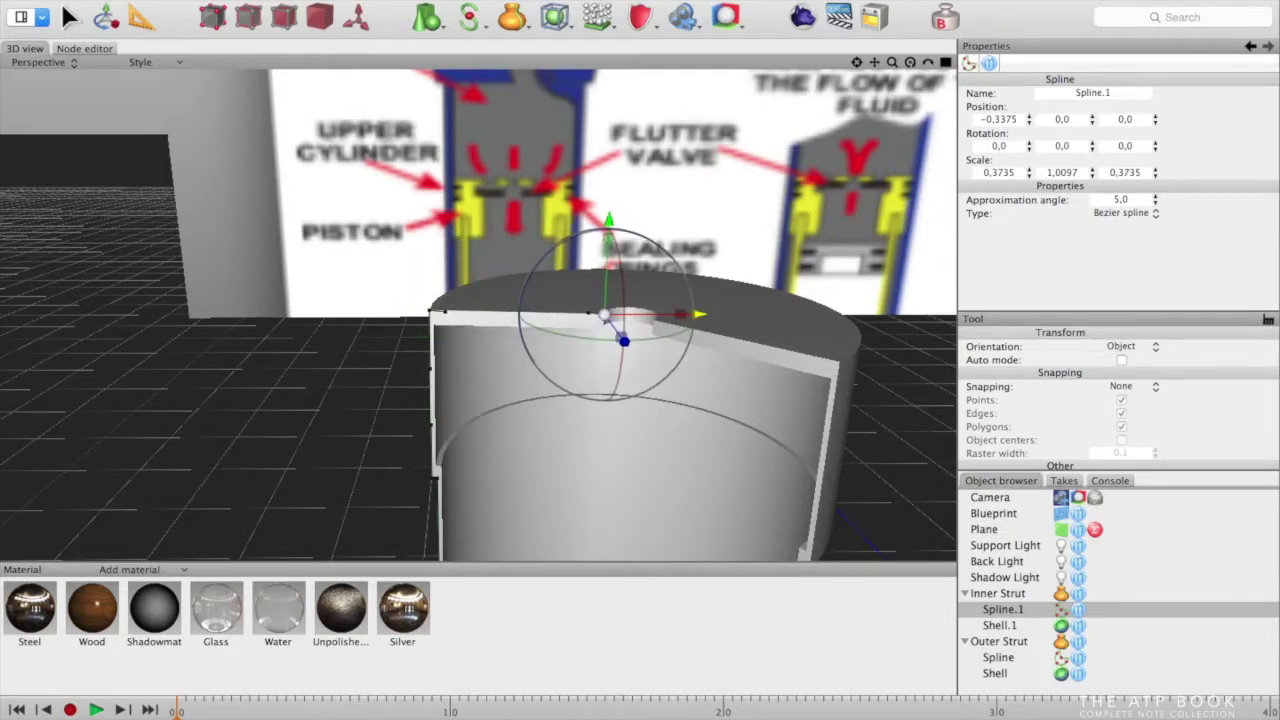
scroll(566, 463, down, 5)
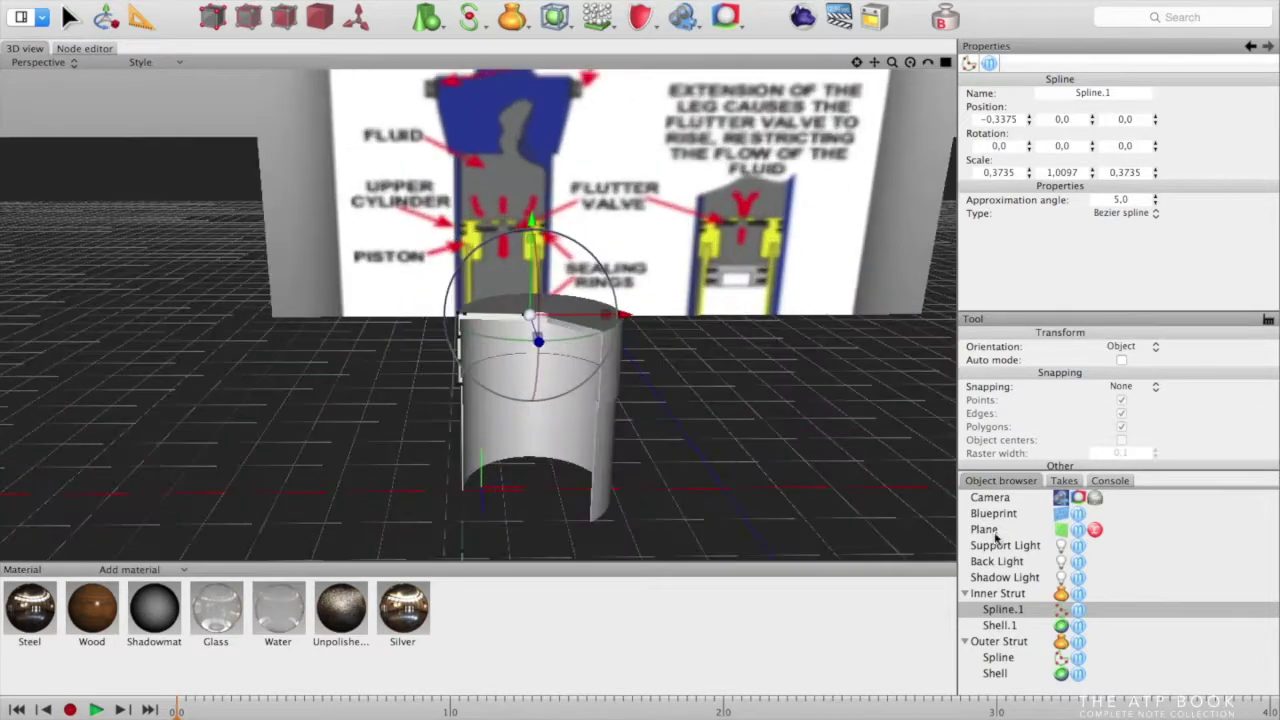
click(997, 593)
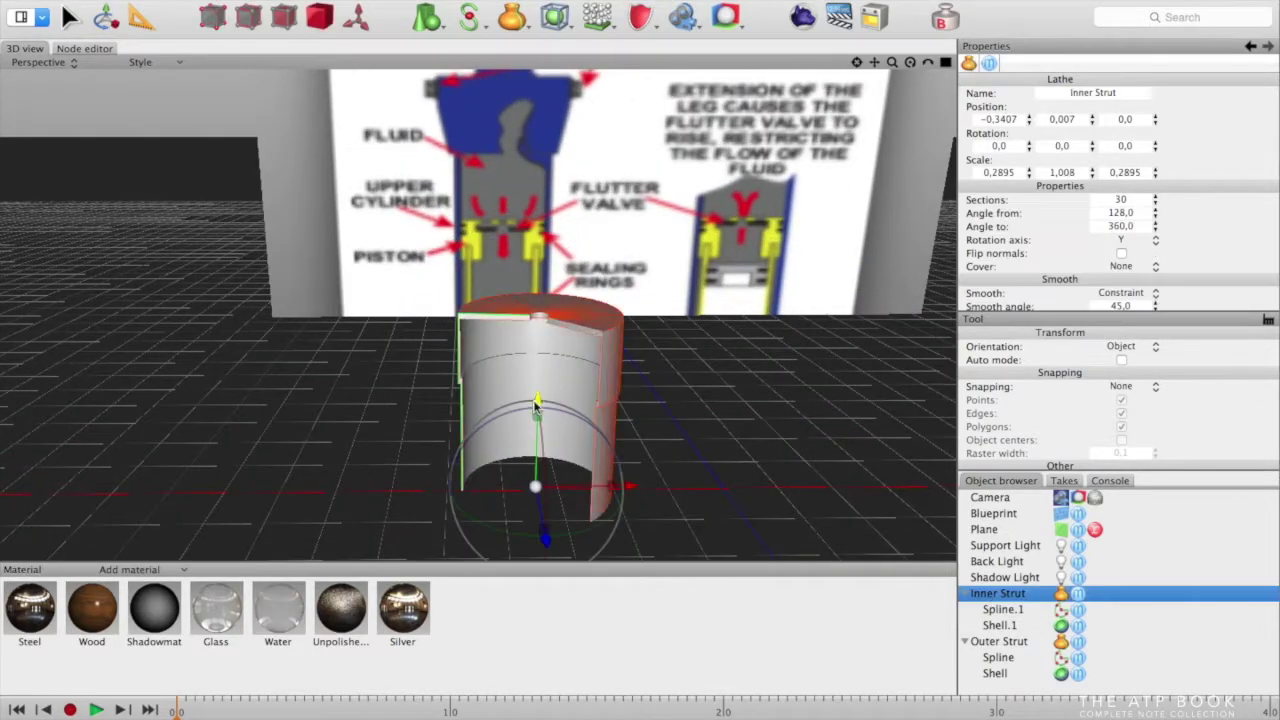
drag(1083, 119, 1083, 140)
Pull the bottom end point of the Inner Strut's spline inward to close its base, and save the project
click(213, 17)
click(249, 17)
click(1003, 609)
click(213, 17)
click(478, 458)
drag(574, 460, 630, 460)
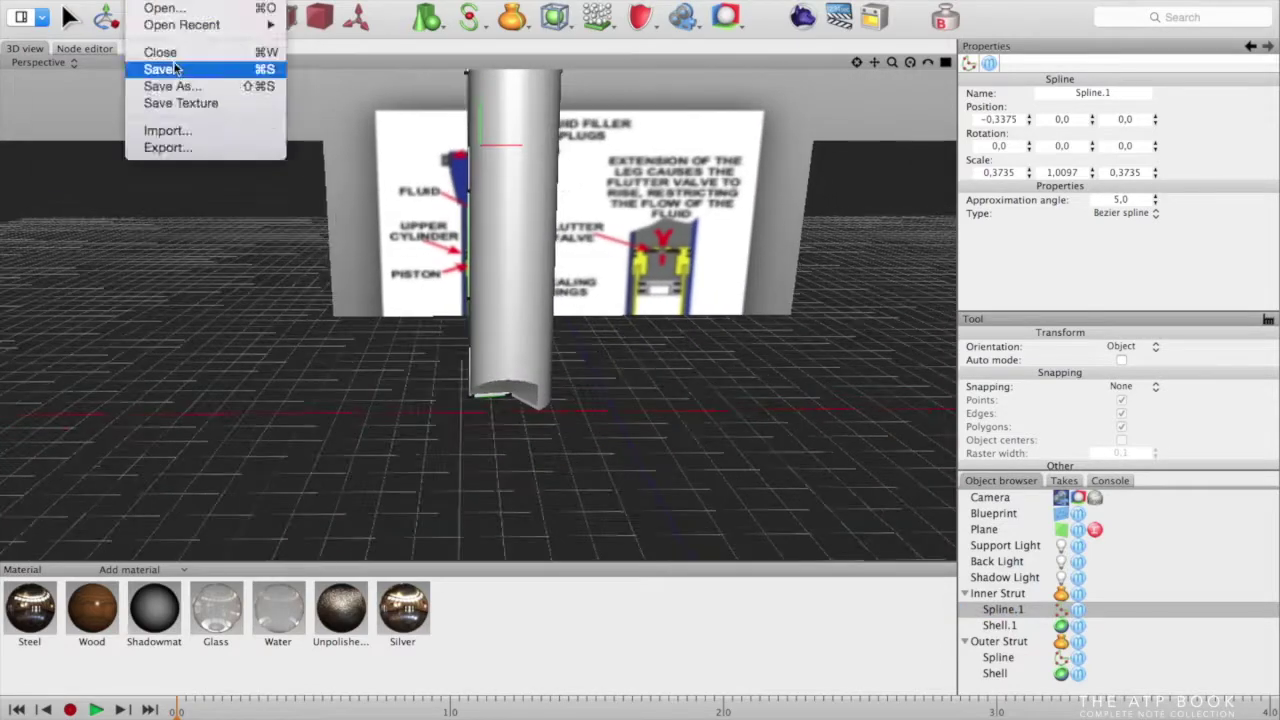
click(160, 69)
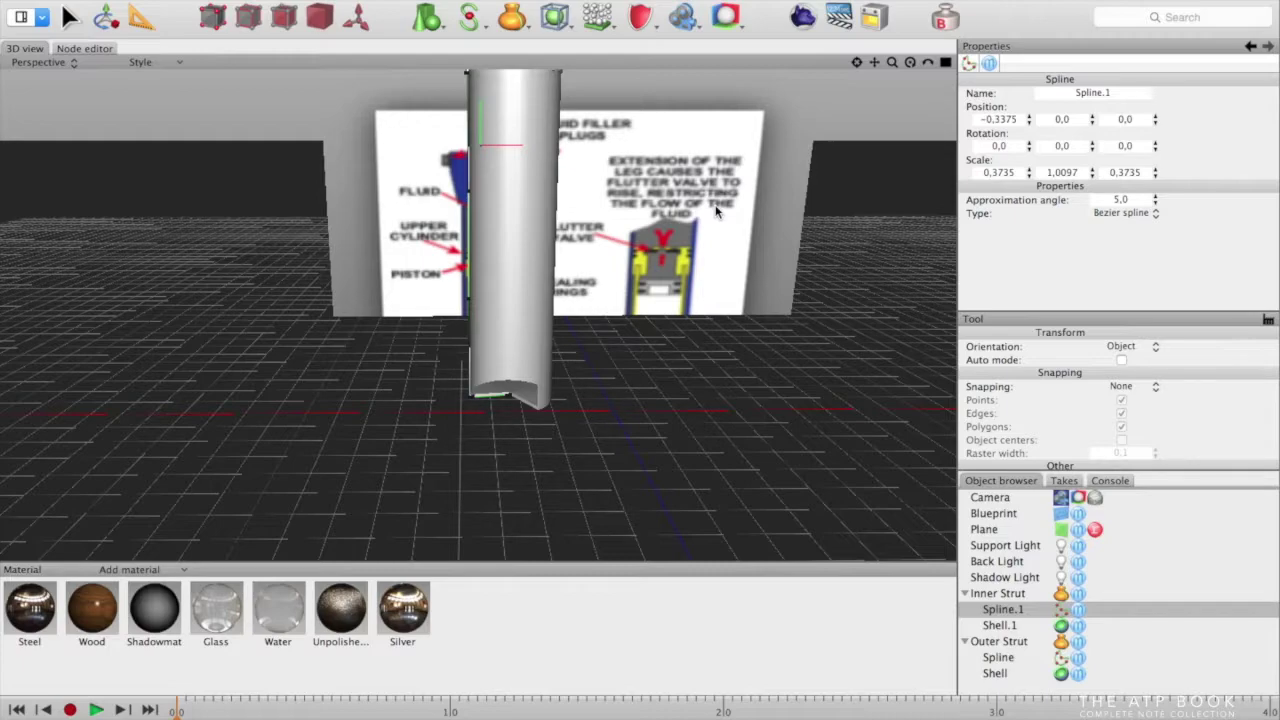
scroll(551, 135, down, 3)
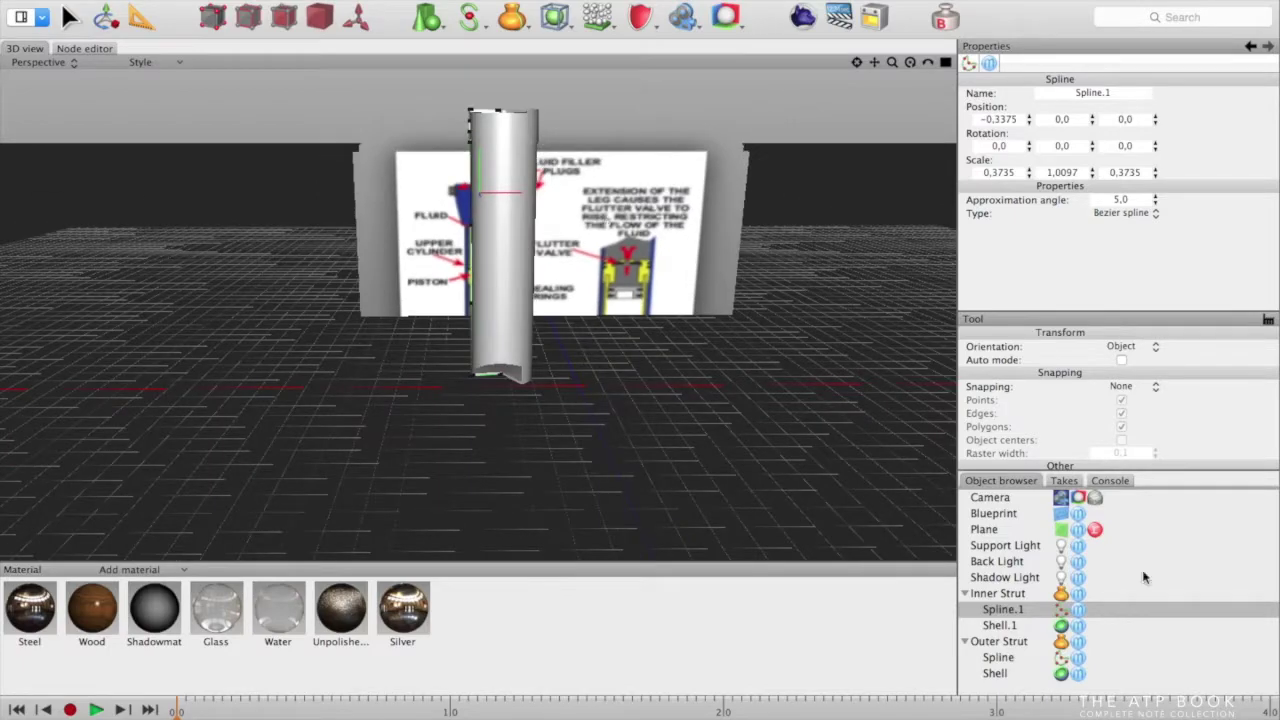
Raise the Blueprint above the floor and move the Inner Strut up to match its lower cylinder in the front view
click(1014, 514)
drag(580, 299, 590, 47)
key(super+2)
click(402, 267)
click(857, 62)
drag(478, 164, 478, 109)
Make the Outer Strut visible in the editor and raise it onto the blueprint's upper cylinder
click(998, 642)
click(1078, 642)
click(1122, 94)
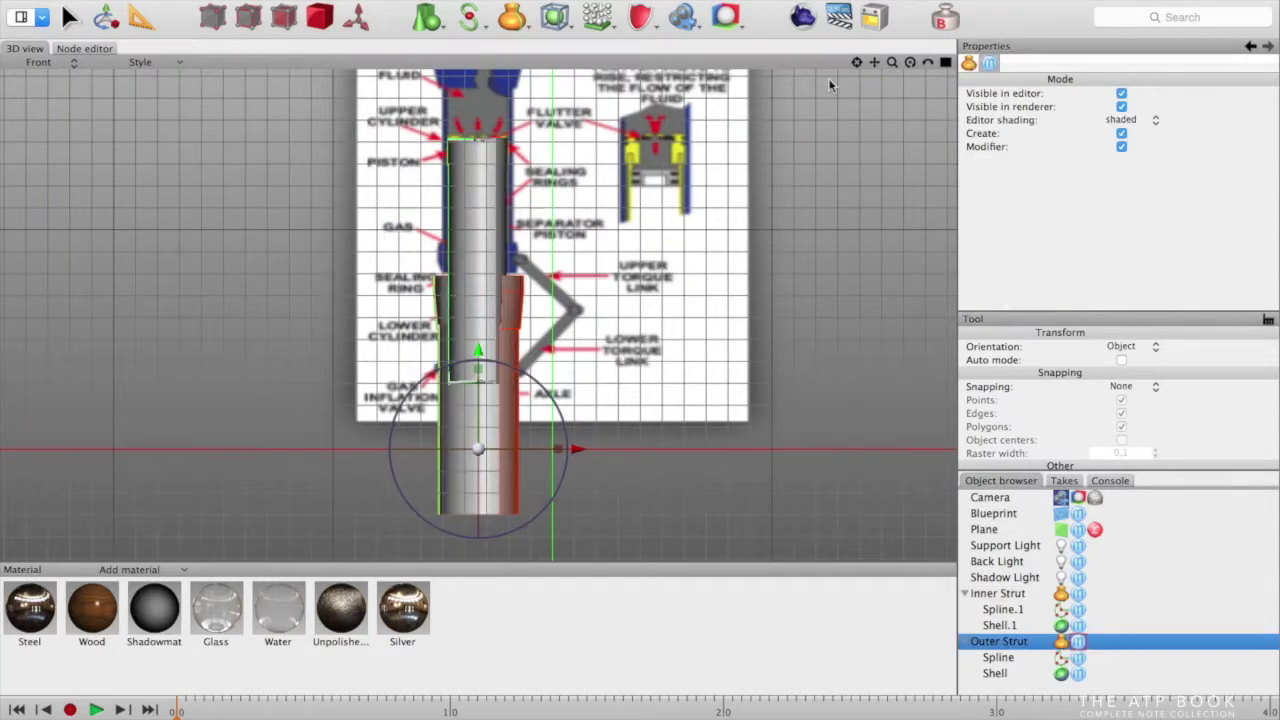
scroll(600, 280, down, 3)
drag(478, 368, 478, 195)
scroll(498, 390, up, 3)
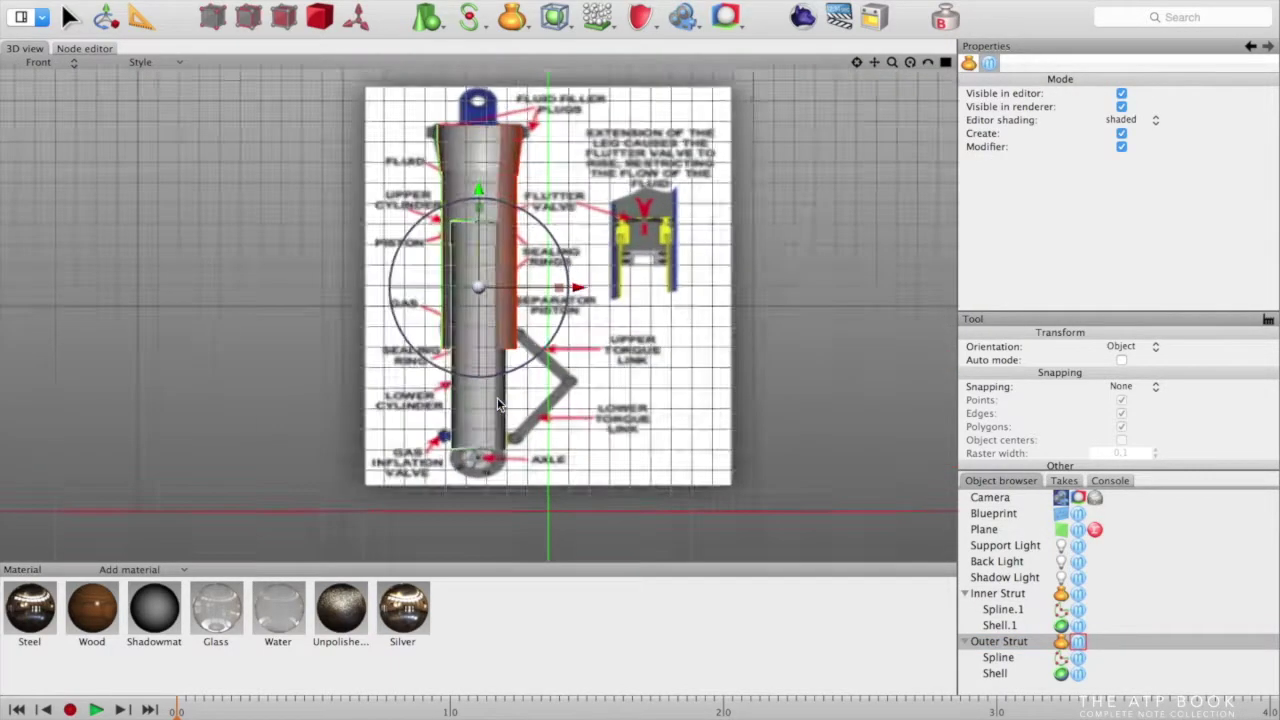
Hide the Blueprint in the editor and raise the Inner Strut further into the Outer Strut
key(super+1)
click(991, 516)
click(988, 64)
click(1122, 94)
drag(874, 62, 874, 278)
click(502, 480)
drag(504, 251, 504, 174)
alt+drag(520, 200, 547, 317)
Adjust the Outer Strut's shell offset and set the Inner Strut's shell offset to 0.02
click(995, 674)
click(1155, 197)
alt+drag(806, 392, 812, 308)
click(1000, 626)
click(1155, 203)
middle_drag(795, 250, 792, 323)
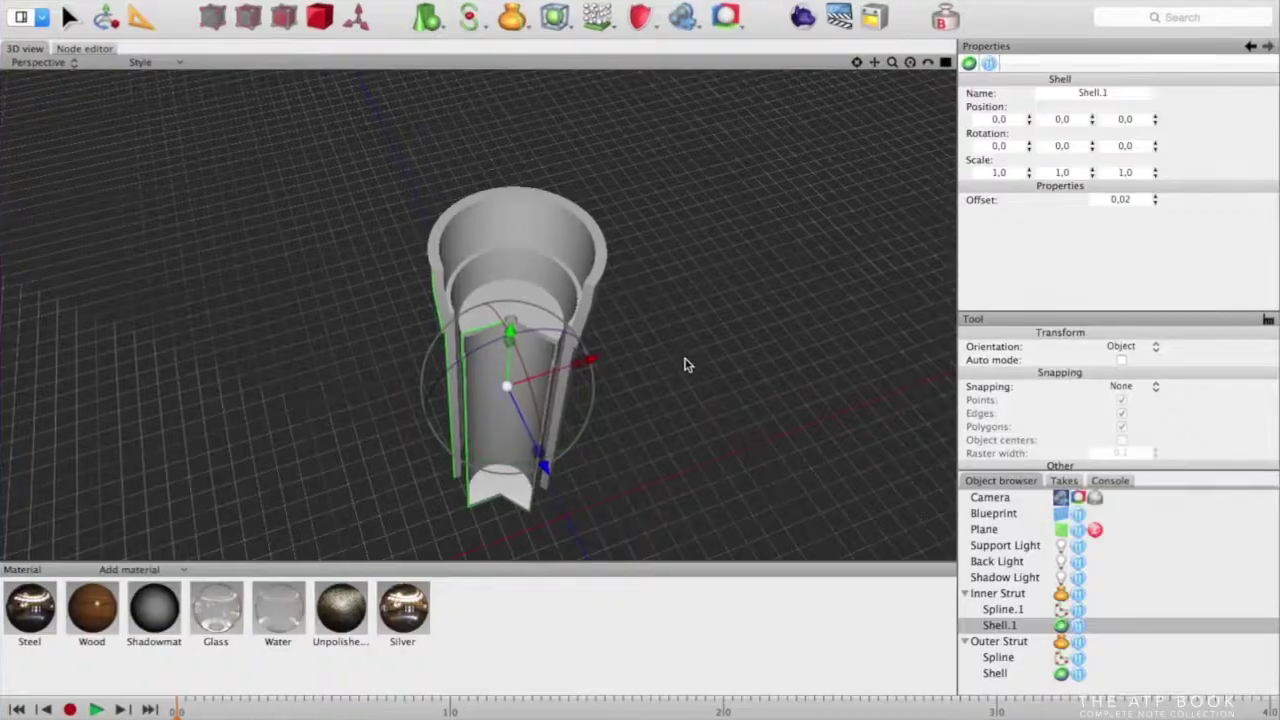
Make the Blueprint visible in the editor again
click(1018, 513)
click(1121, 92)
click(526, 355)
scroll(840, 340, up, 10)
middle_drag(840, 340, 845, 58)
Move the two side points of the Inner Strut spline's upper collar slightly outward toward the outer wall
click(1003, 609)
click(397, 221)
shift+click(402, 296)
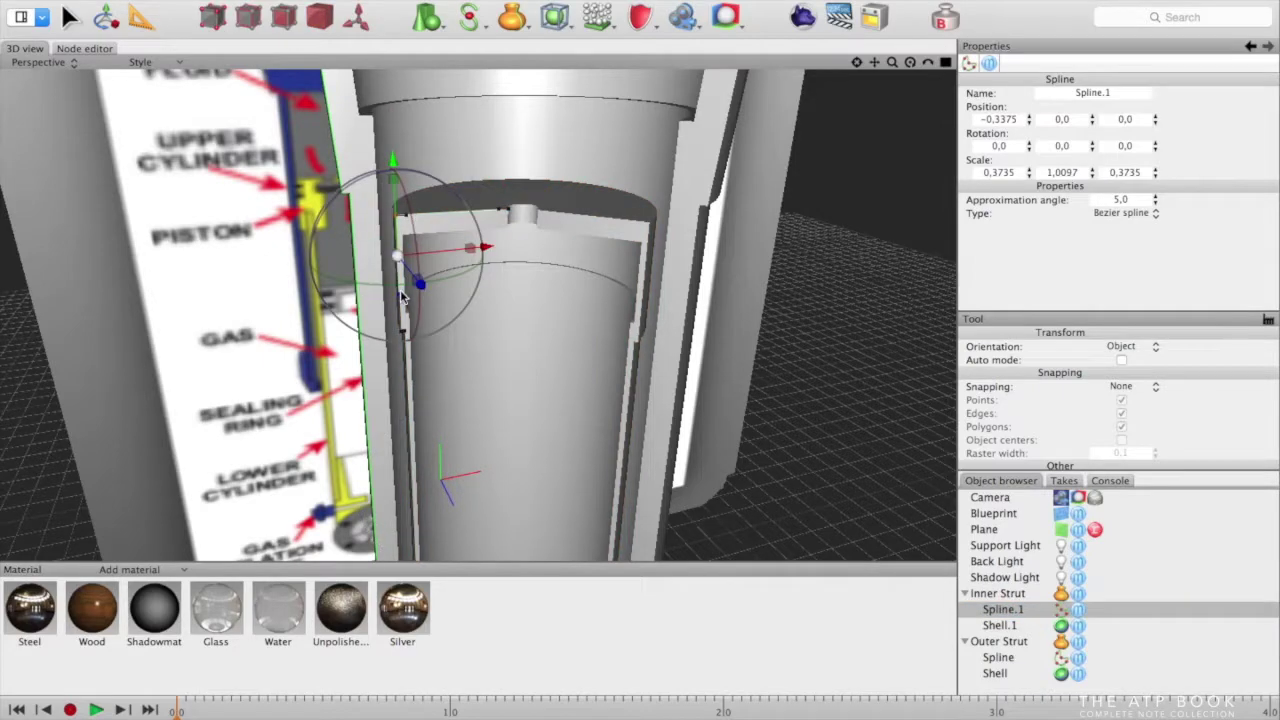
drag(487, 270, 481, 268)
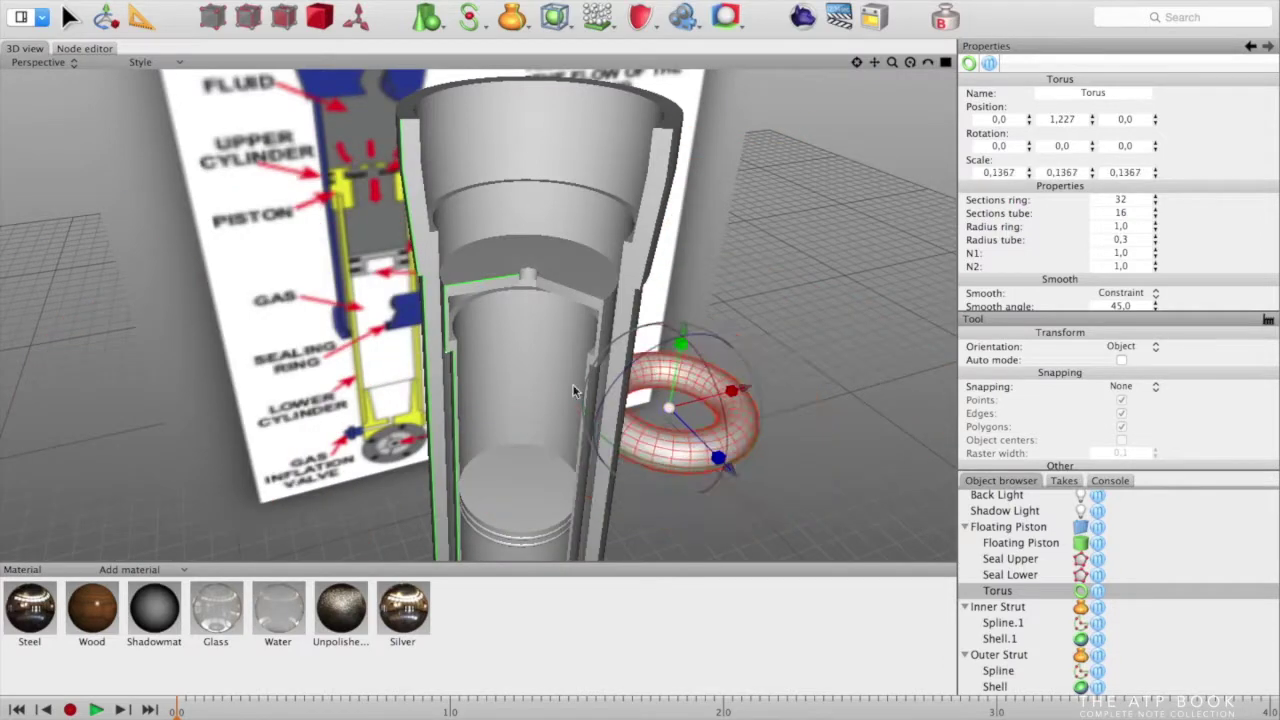
Place the torus around the Inner Strut's upper collar with a ring radius of 1.11 and tube radius of 0.04
drag(745, 405, 568, 405)
drag(1157, 226, 1157, 215)
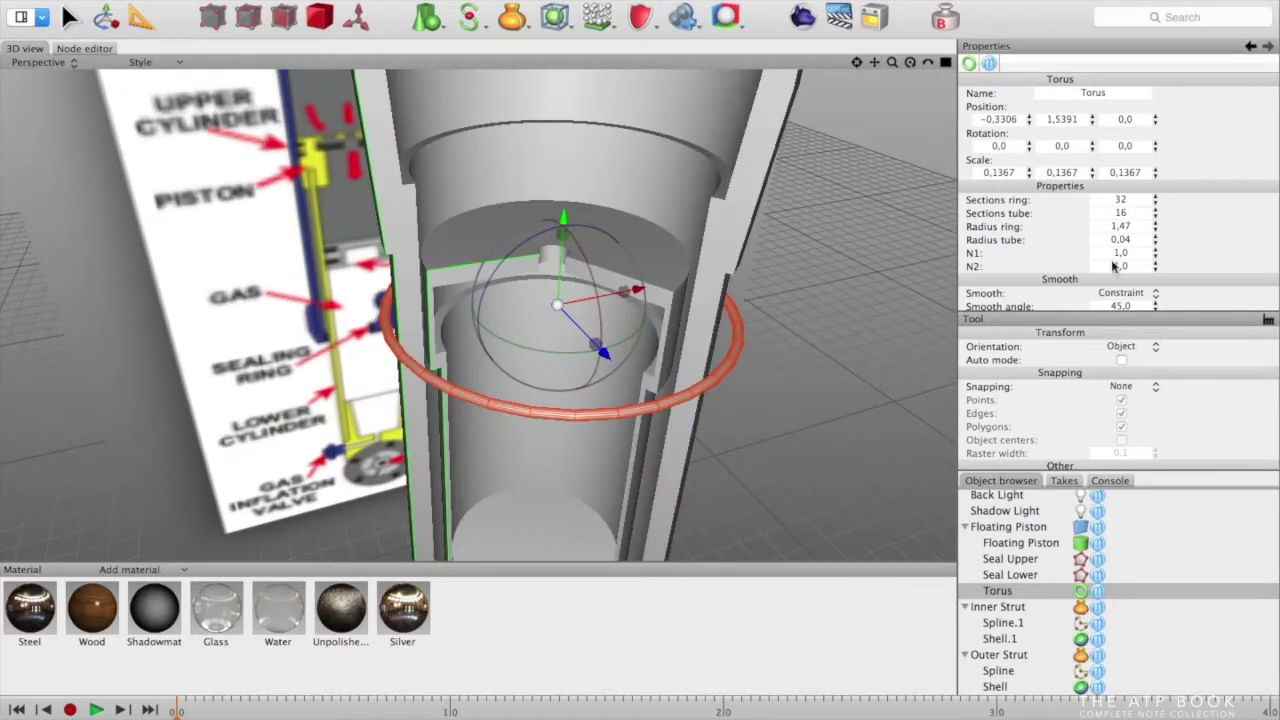
drag(1157, 227, 1157, 283)
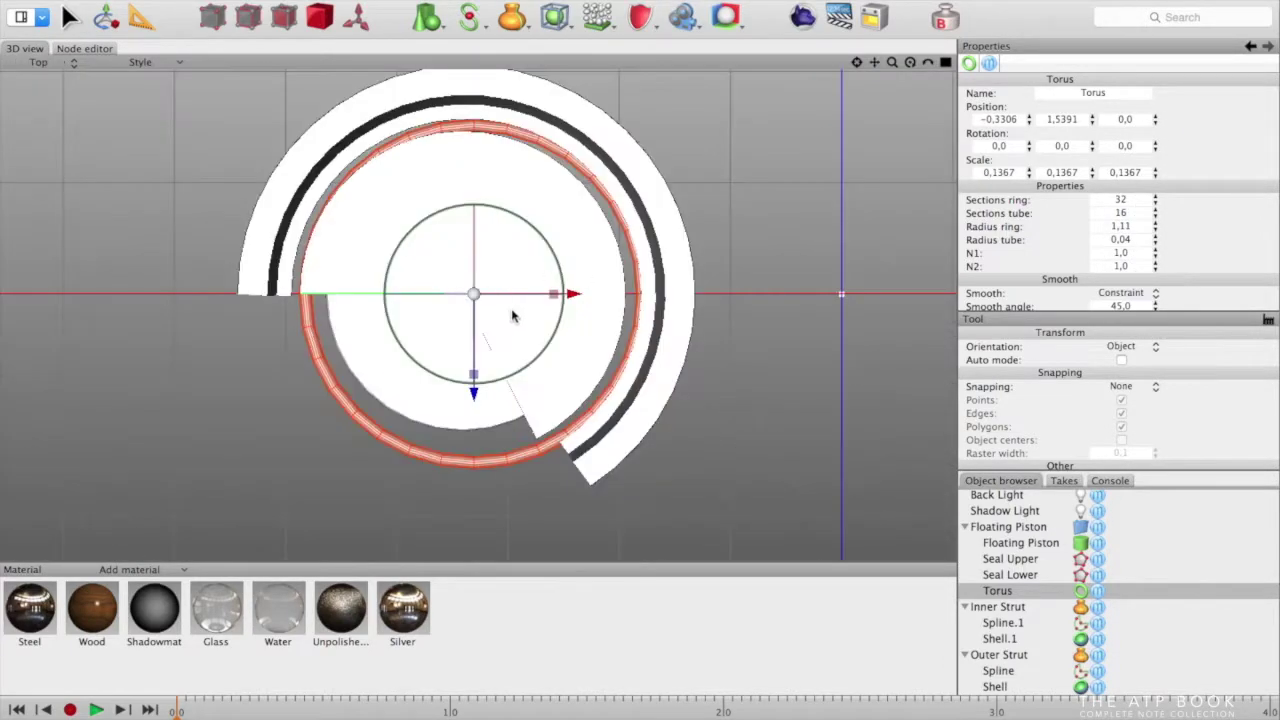
Shift the torus to X -0.3402 in the top view and set its tube radius to 0.02
click(423, 451)
click(423, 451)
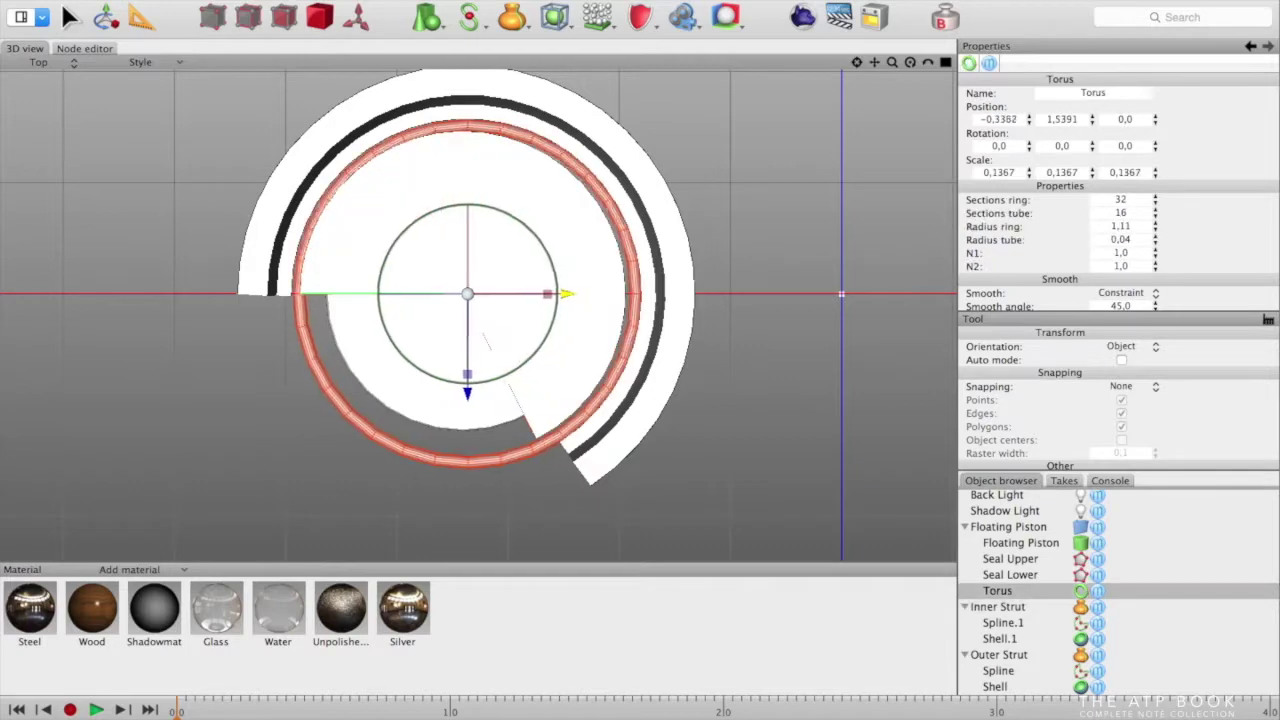
drag(1157, 240, 1157, 247)
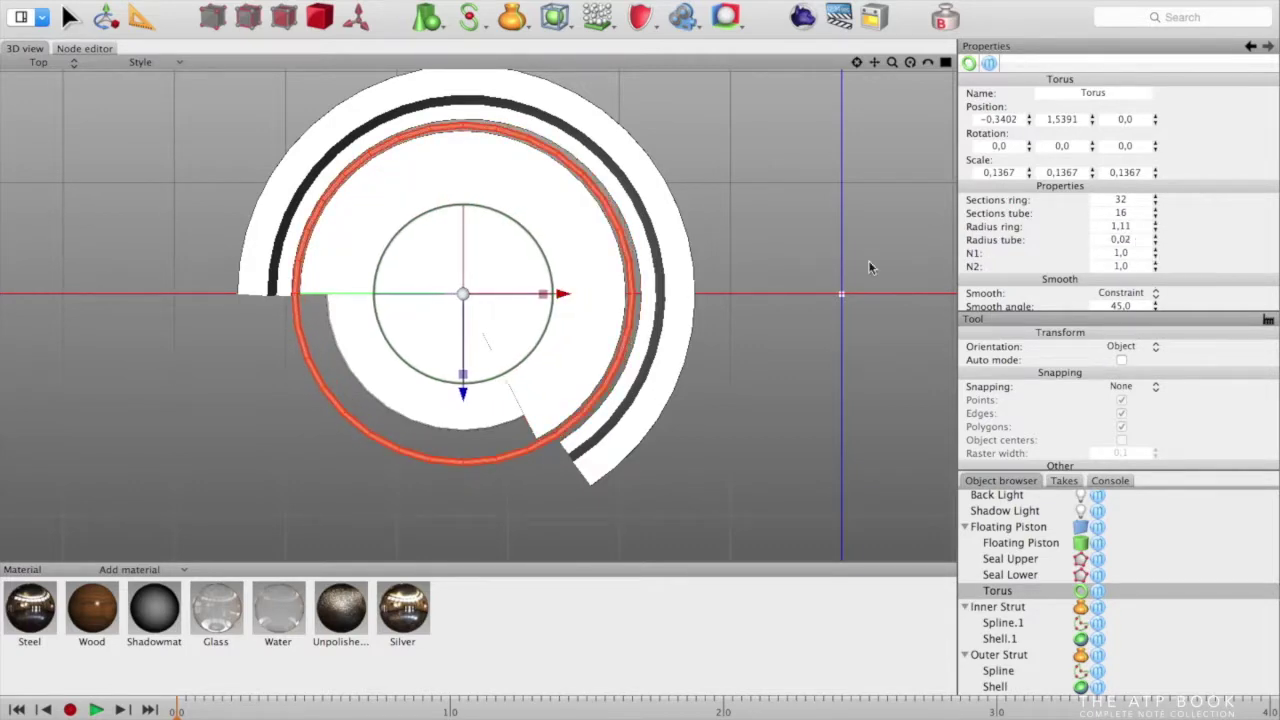
Enlarge the torus to a ring radius of 1.13 and centre it on the strut at X -0.3376
scroll(428, 332, up, 5)
drag(1156, 227, 1157, 236)
click(1157, 233)
click(1157, 233)
drag(549, 279, 541, 283)
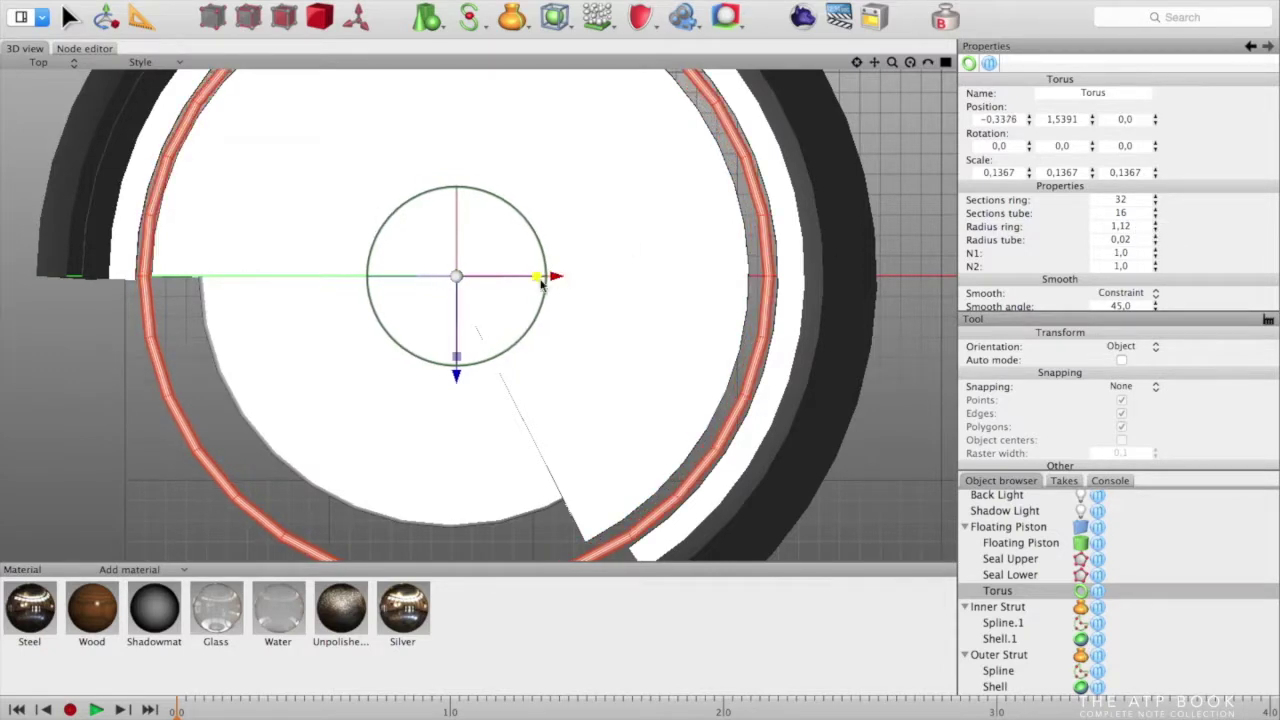
click(1155, 224)
key(F1)
alt+drag(523, 340, 709, 371)
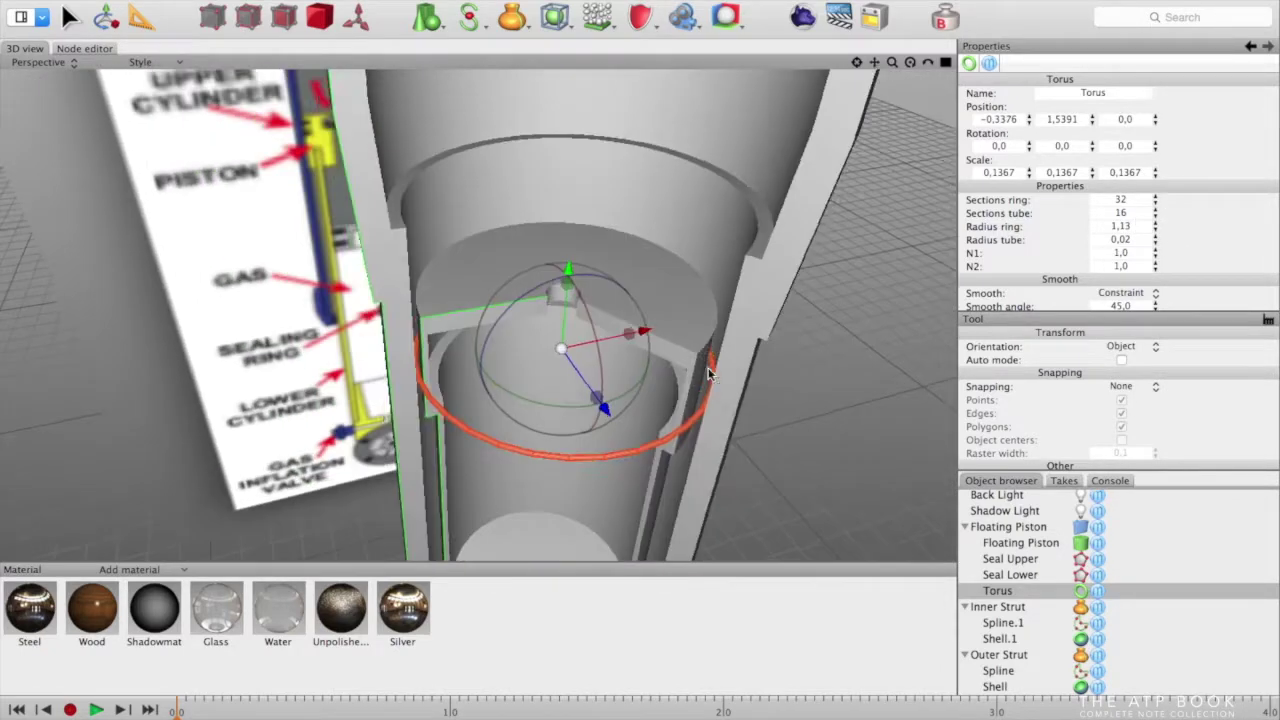
Scale the Inner Strut to 0.3021, 1.0519, 0.3021 and centre it inside the torus at X -0.3381
click(708, 383)
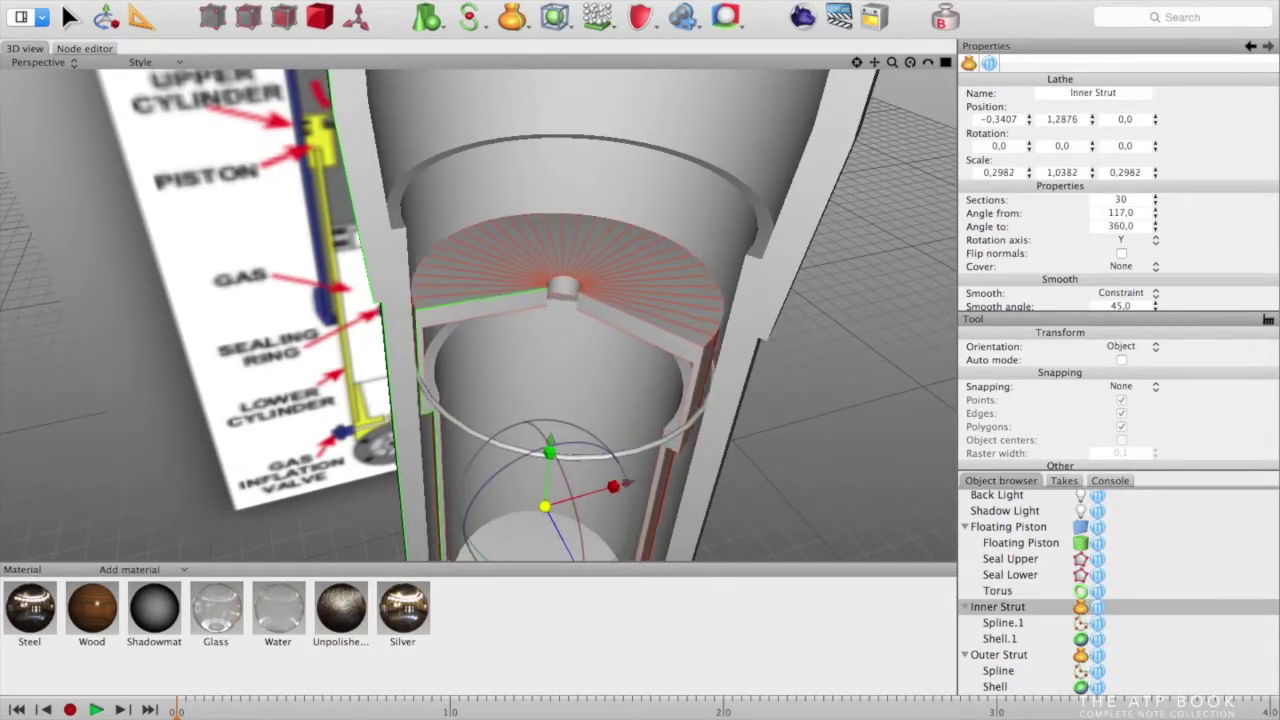
drag(545, 506, 538, 508)
key(F2)
drag(550, 277, 556, 277)
drag(455, 277, 462, 277)
key(super+z)
key(F1)
alt+drag(557, 371, 685, 450)
scroll(434, 436, up, 5)
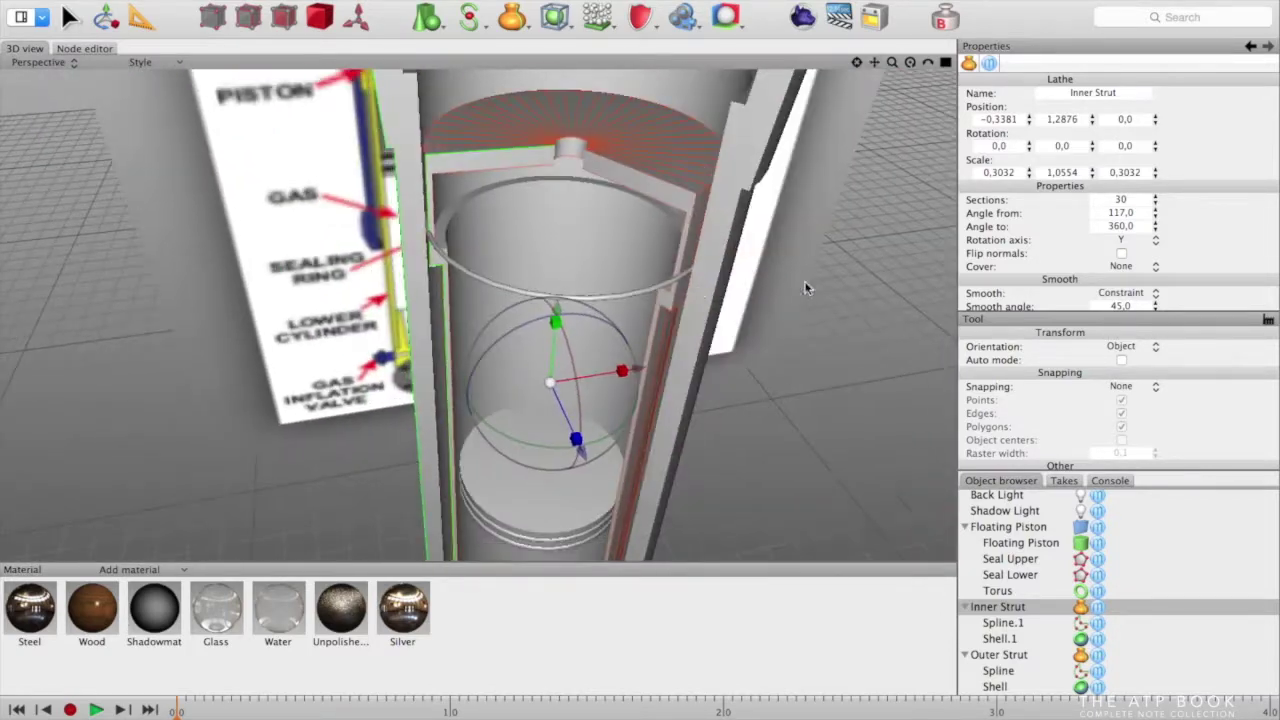
key(F2)
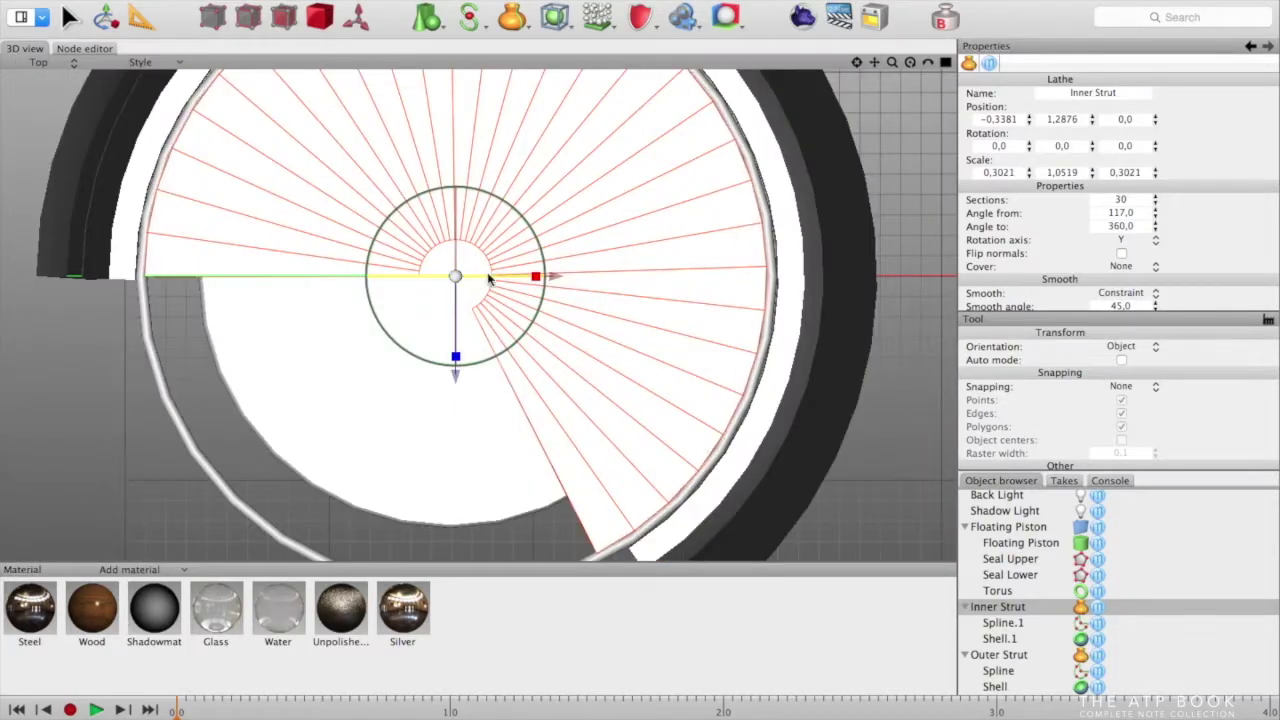
Set the torus's ring radius to 1.12 and raise it to Y 1.5862
click(998, 591)
click(1156, 231)
key(F1)
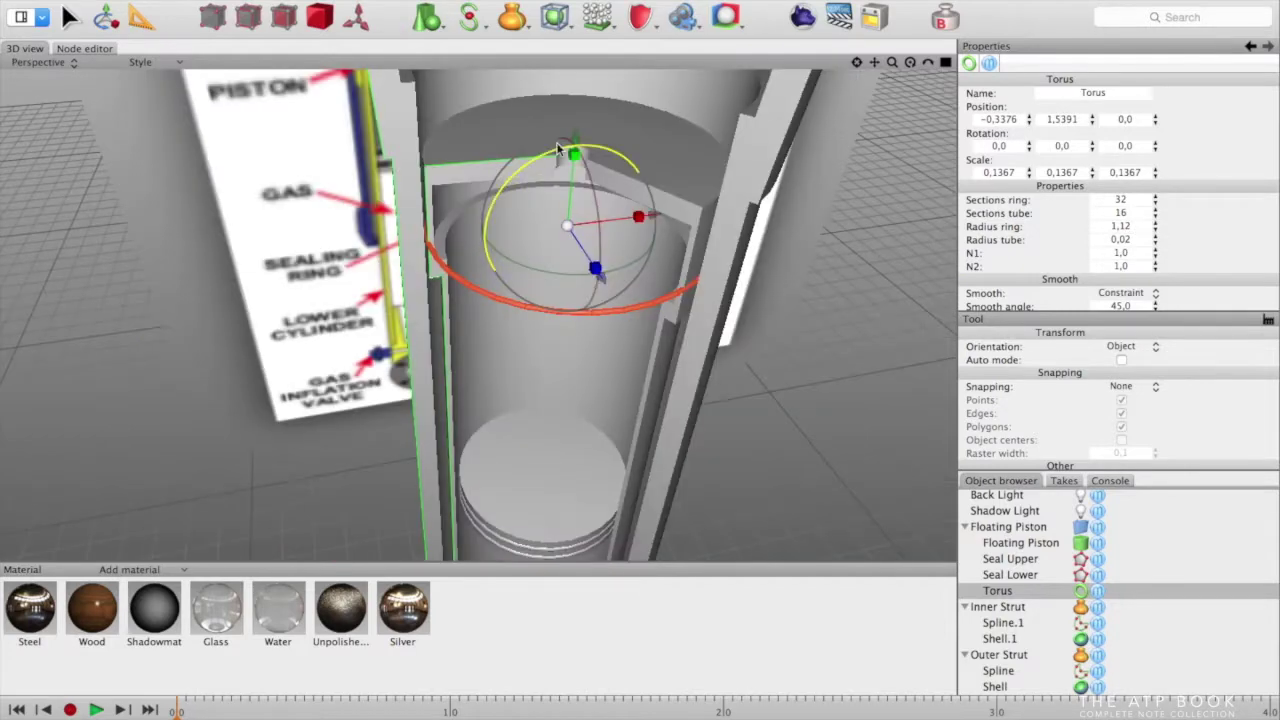
Move the torus out of the Floating Piston group and convert it to an editable mesh in polygon mode
drag(998, 591, 993, 519)
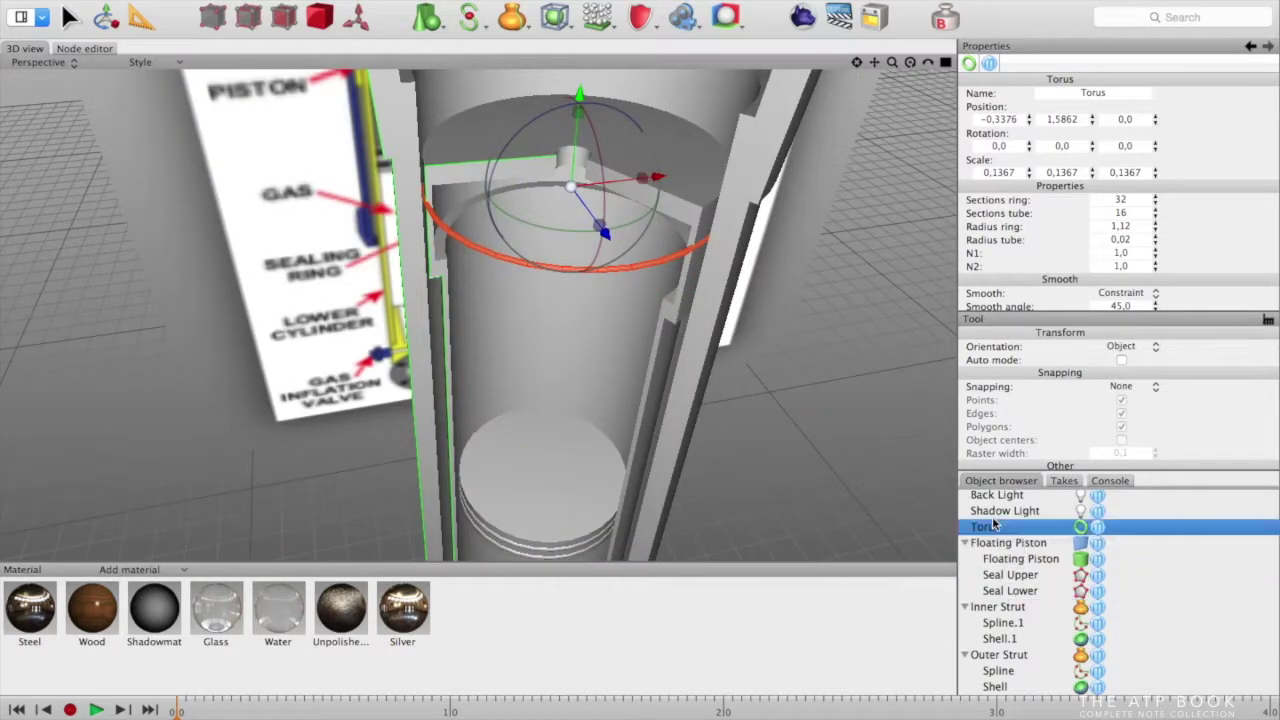
double_click(1082, 527)
click(284, 17)
Area-select the torus polygons across the strut's cut-open front section in the top view
key(F2)
middle_drag(531, 265, 543, 194)
key(a)
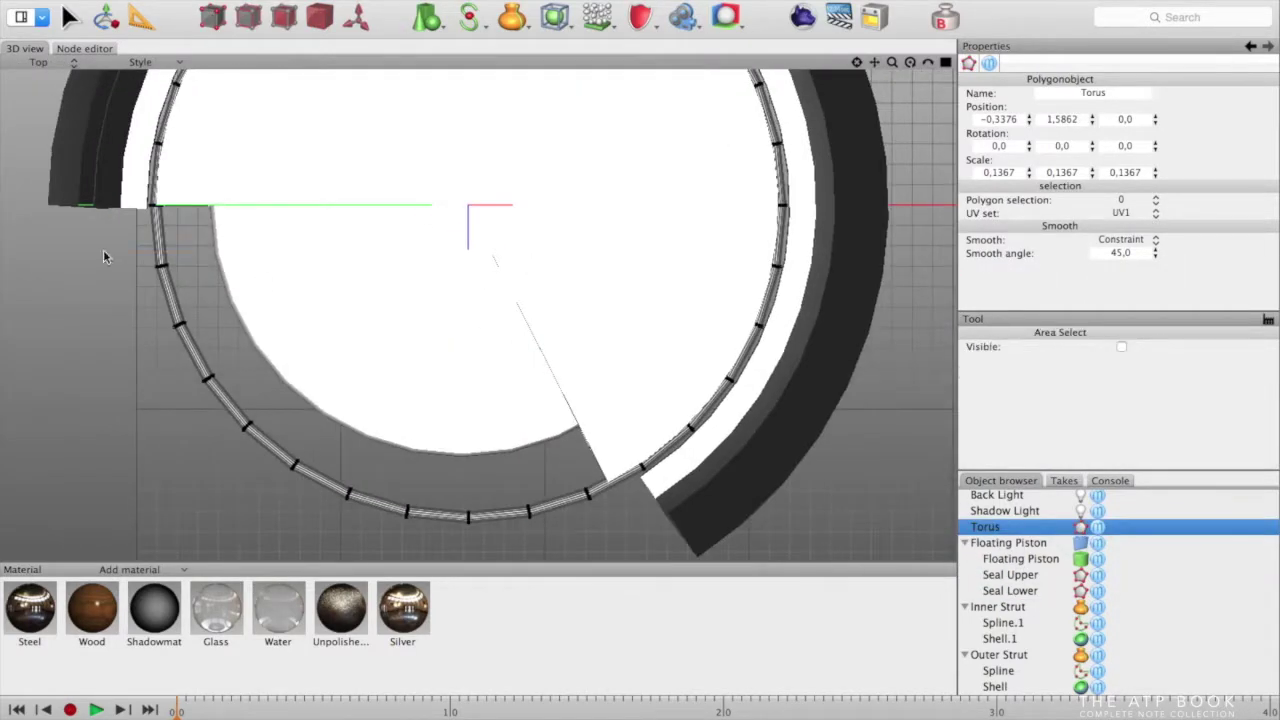
drag(105, 252, 618, 553)
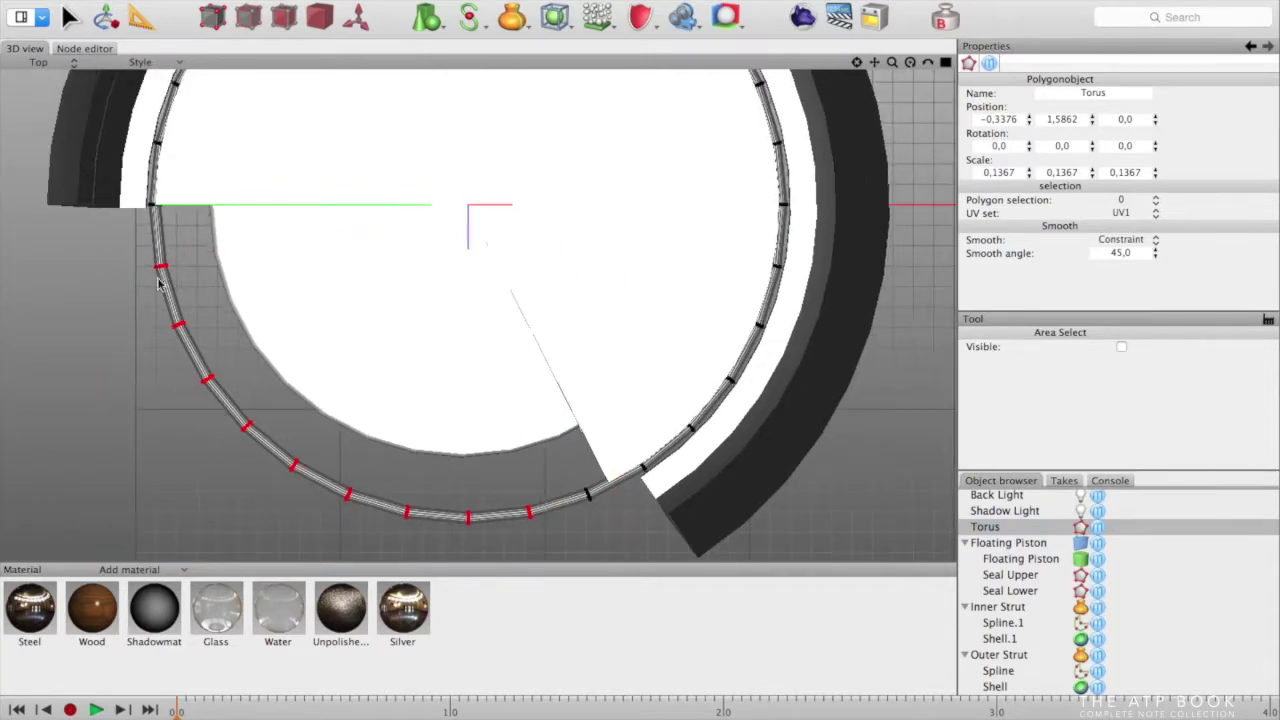
key(F1)
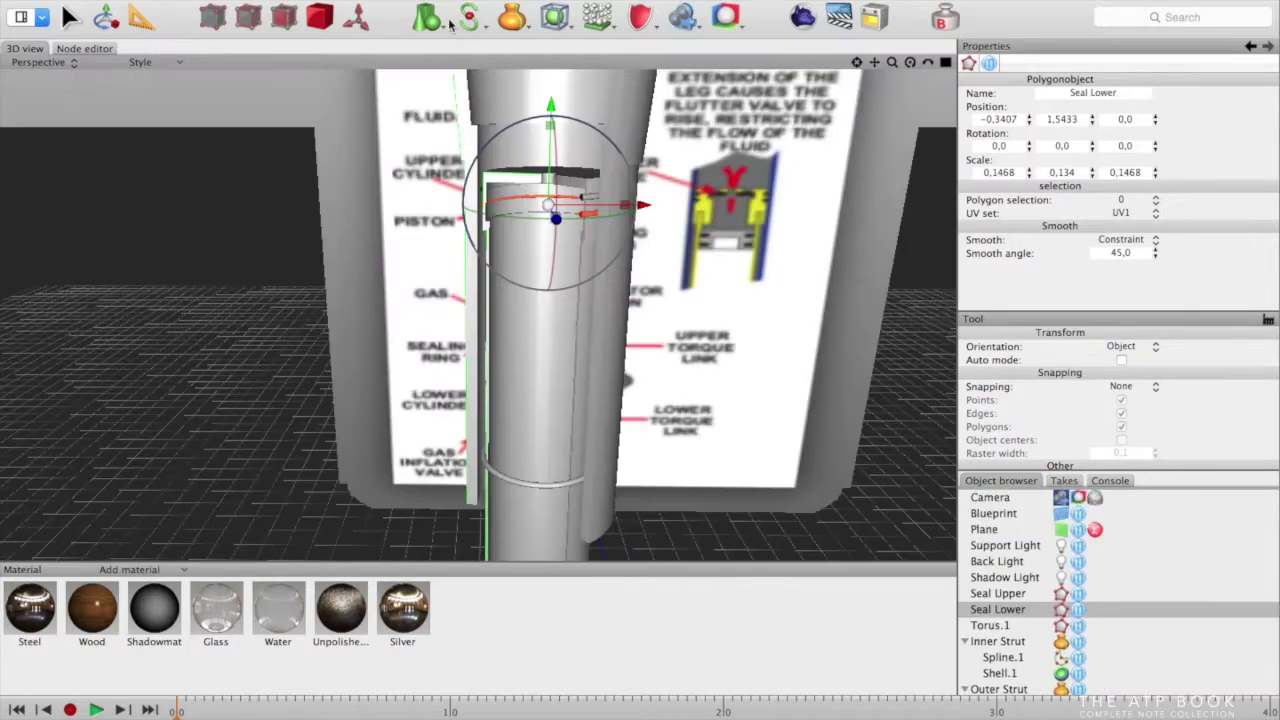
Add a cylinder and fit it to the strut at X -0.3205, scaled to 0.36, 0.1519, 0.36
click(427, 17)
click(457, 171)
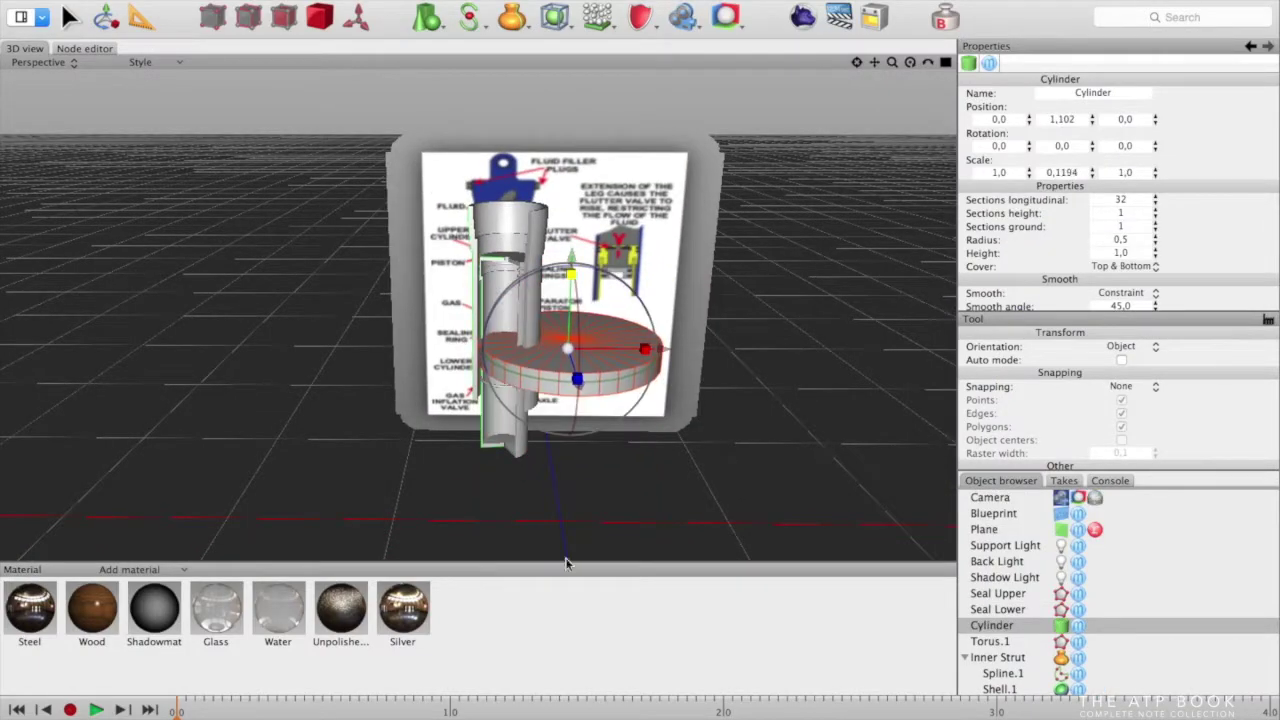
key(F3)
drag(548, 205, 518, 146)
drag(548, 285, 484, 285)
drag(647, 285, 580, 285)
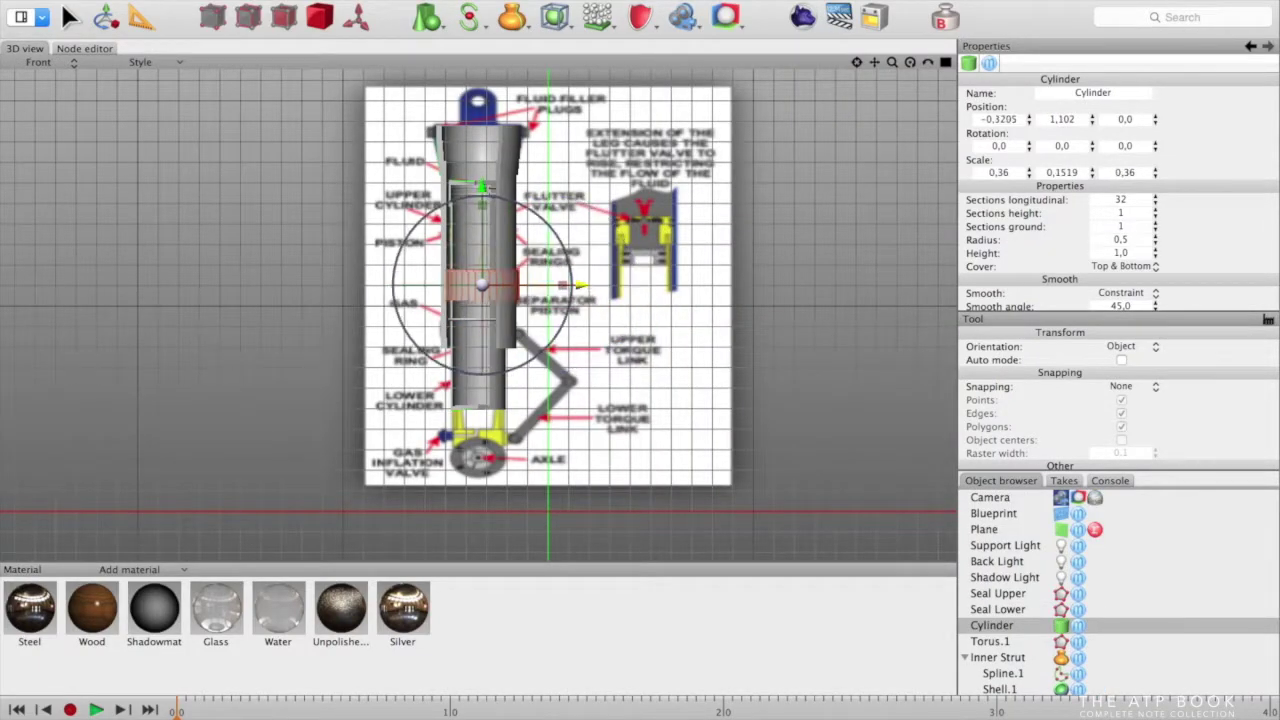
Scale the cylinder down to 0.3216, 0.1357, 0.3216 and shift it to X -0.3292 in the top view
key(F2)
scroll(504, 227, down, 3)
middle_drag(504, 98, 504, 227)
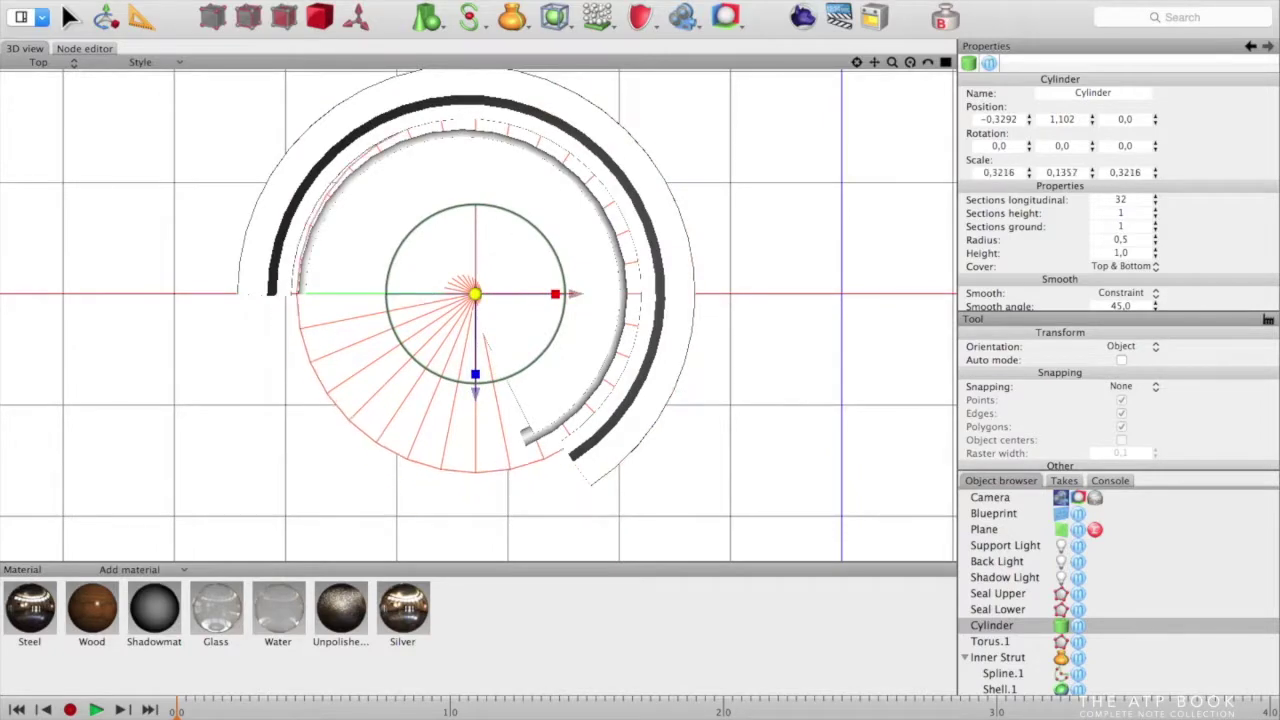
Try entering new X and Y position values for the Outer Strut
click(677, 340)
double_click(1008, 120)
text(1)
key(Return)
key(super+z)
double_click(1064, 120)
text(1)
key(Return)
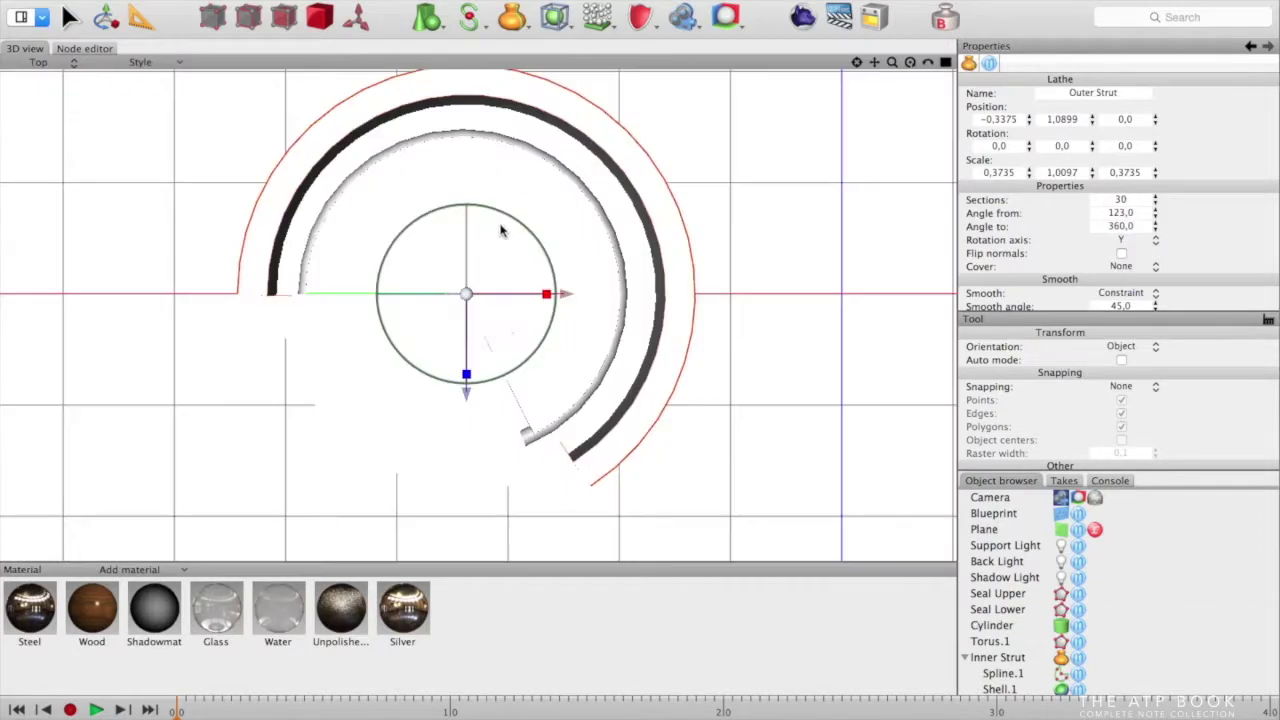
key(F3)
scroll(506, 329, down, 10)
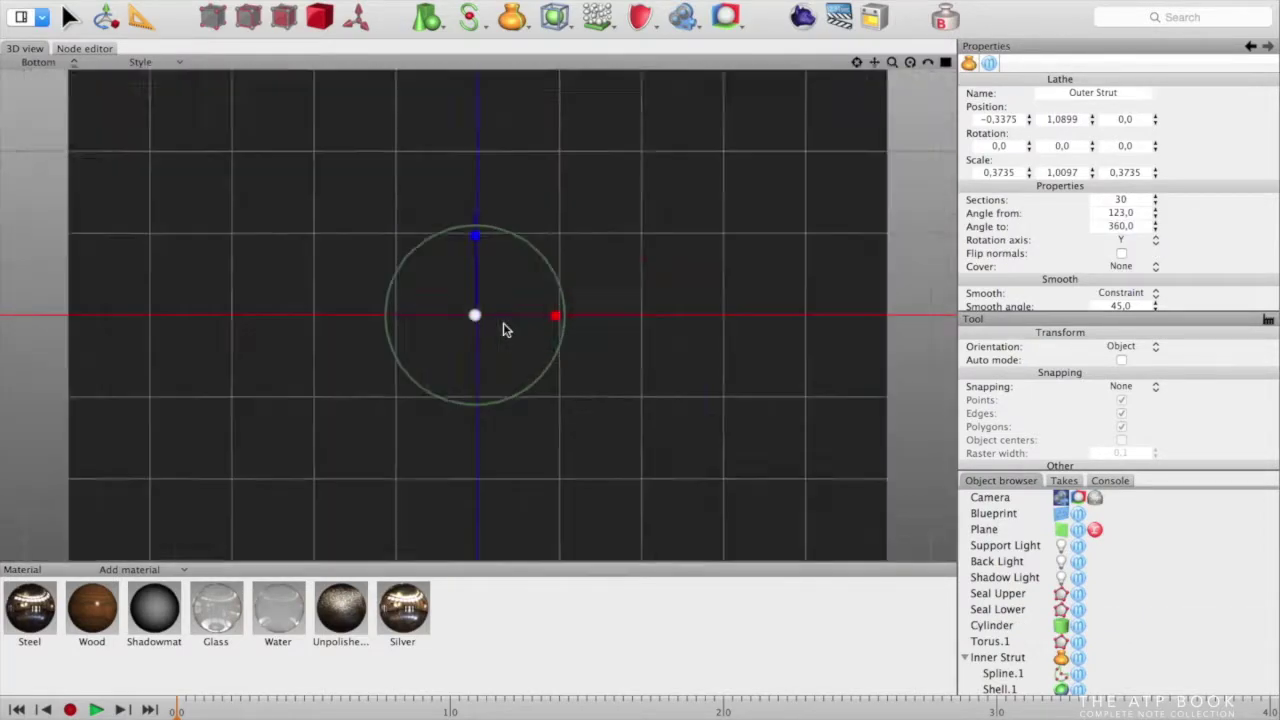
Toggle the Plane's viewport visibility in its display settings
scroll(506, 329, up, 5)
click(990, 529)
click(989, 64)
click(1121, 93)
Resize the cylinder inside the strut to 0.3328, 0.1404, 0.3328 and shift it to X -0.3315
scroll(496, 338, up, 10)
click(1000, 625)
drag(557, 315, 529, 311)
key(F1)
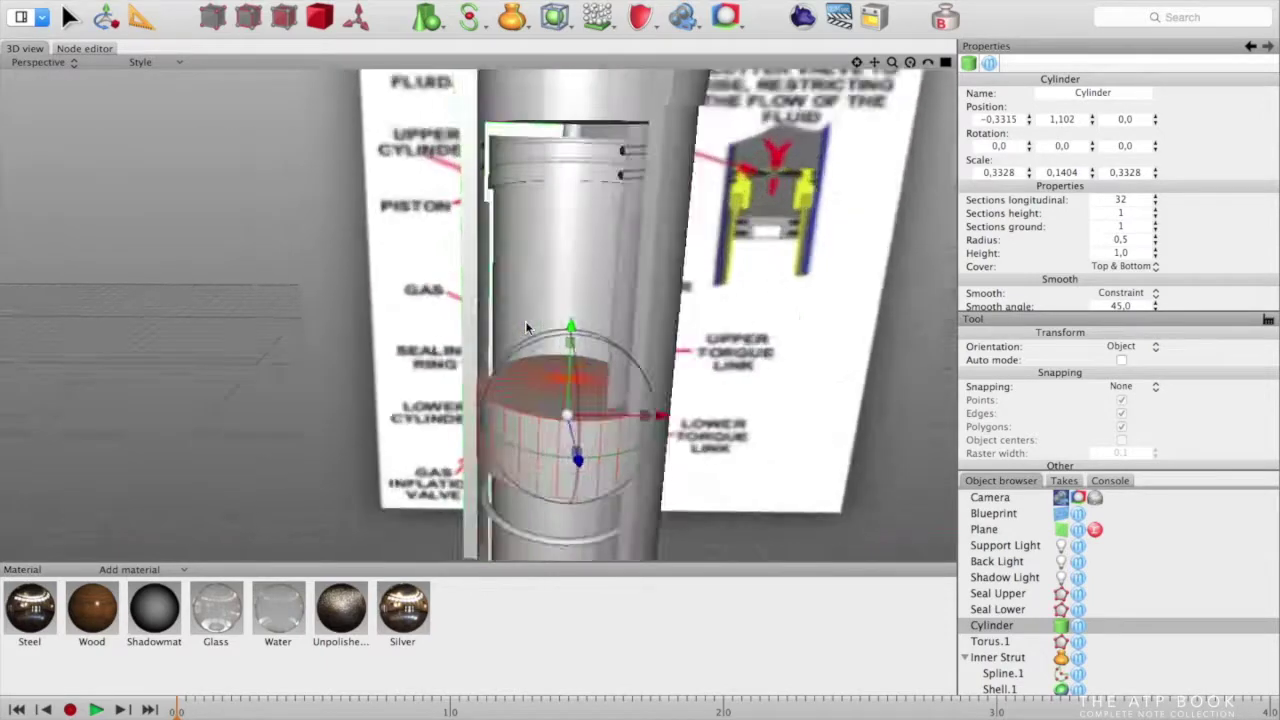
Shift the cylinder to X -0.3403 and shrink it to 0.2384, 0.1006, 0.2384 within the inner strut
scroll(529, 325, up, 8)
drag(634, 292, 632, 316)
drag(722, 372, 708, 372)
alt+drag(708, 374, 615, 362)
key(F2)
drag(540, 313, 546, 313)
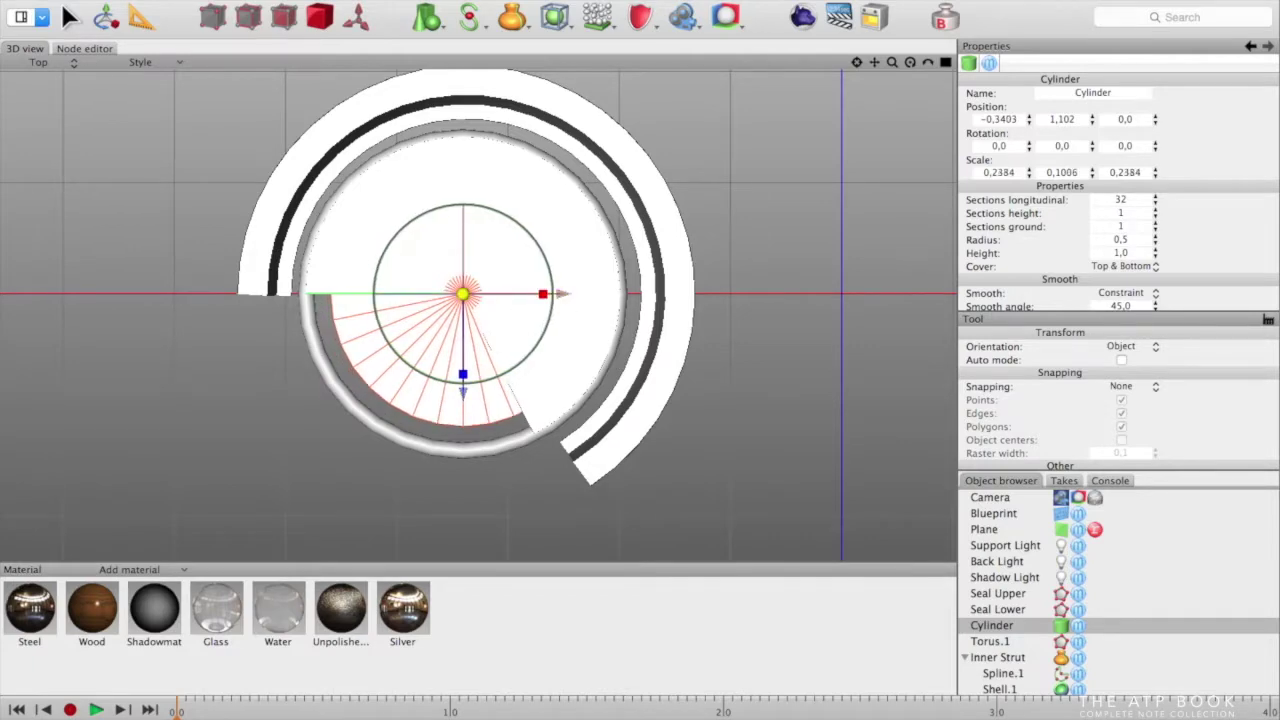
Fit the cylinder to the strut bore at scale 0.2437 in X and Z and flatten its Y scale to 0.0508
drag(463, 295, 465, 297)
key(F3)
key(F2)
key(F3)
key(F2)
key(F2)
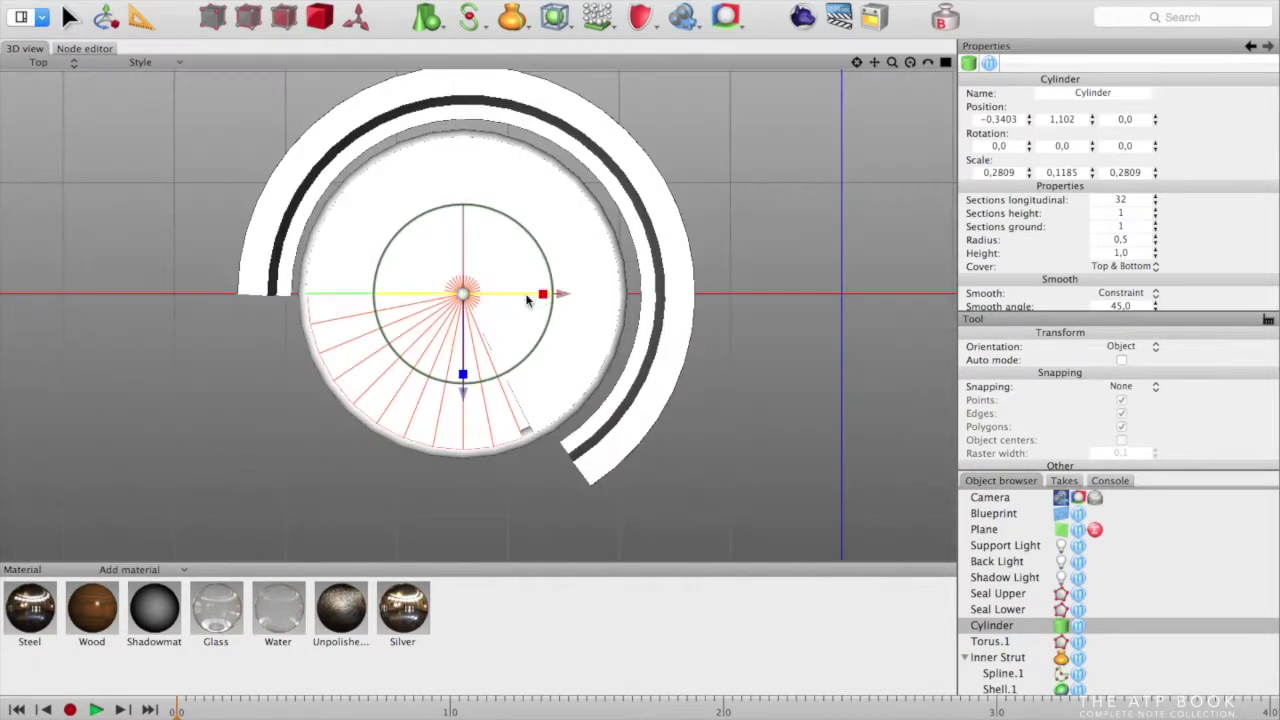
key(F1)
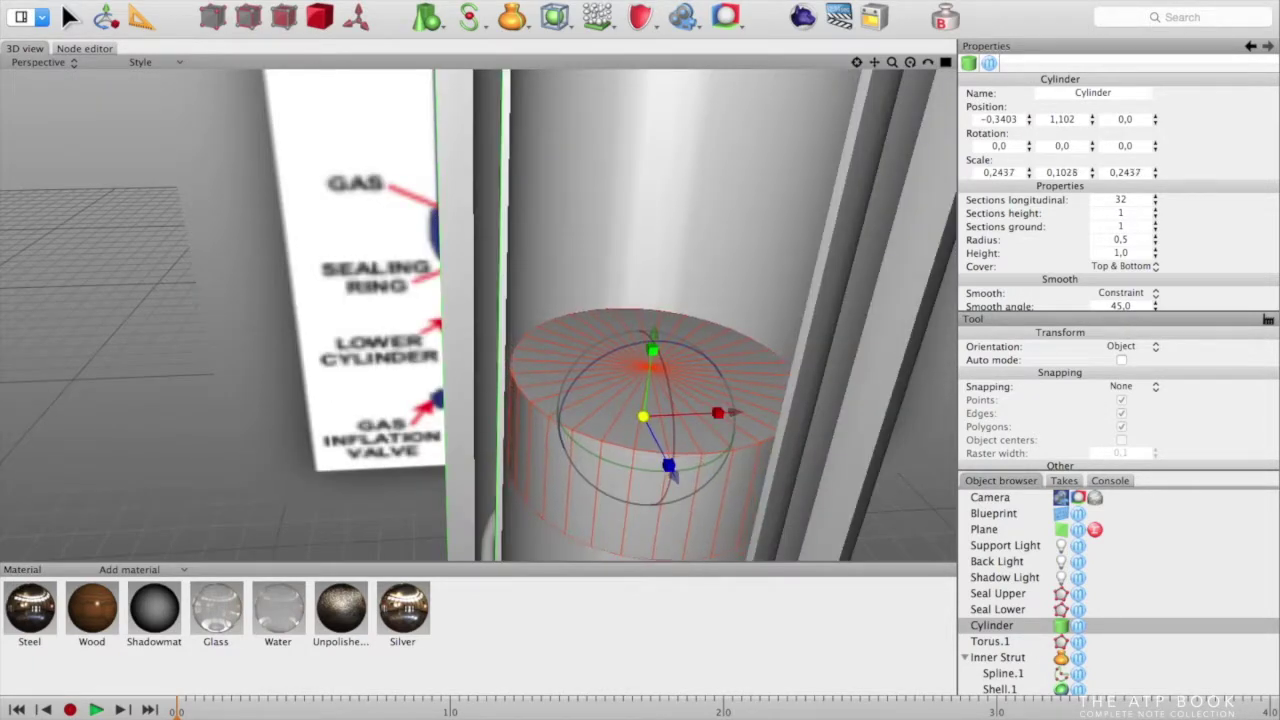
drag(653, 350, 650, 384)
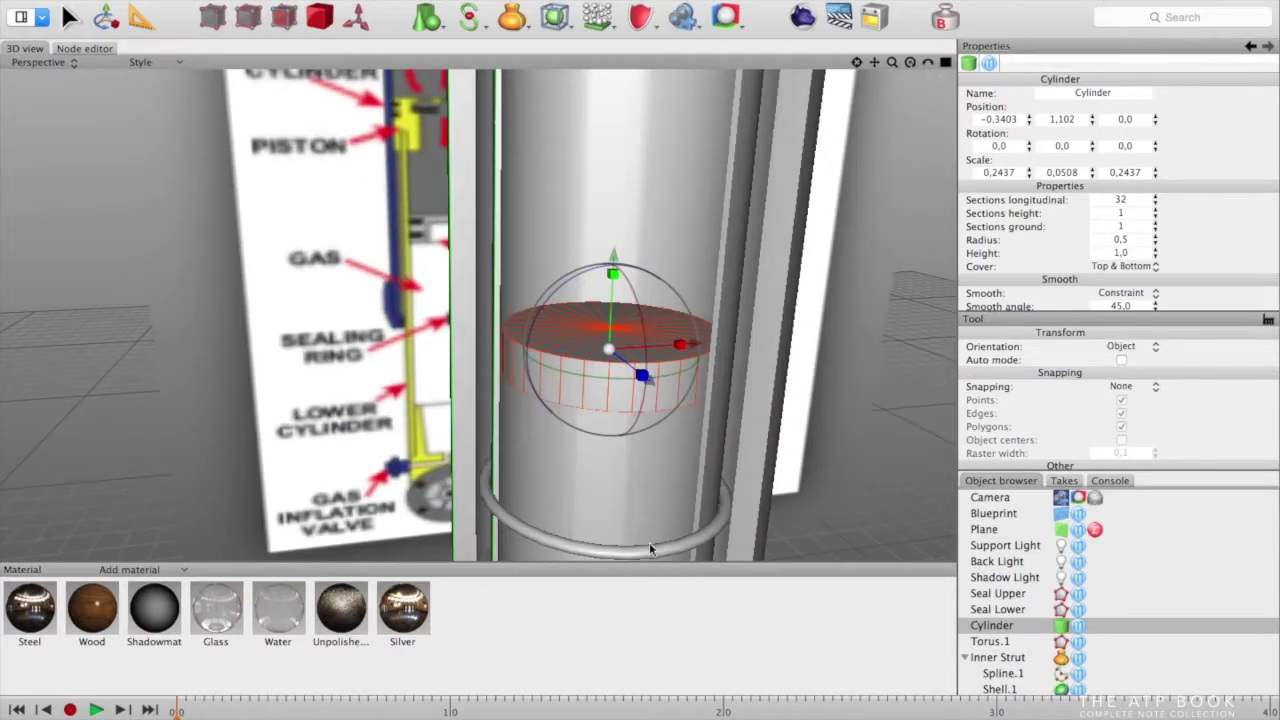
Raise the torus ring to Y 1.1096 around the flattened cylinder and duplicate it as a second seal
click(622, 385)
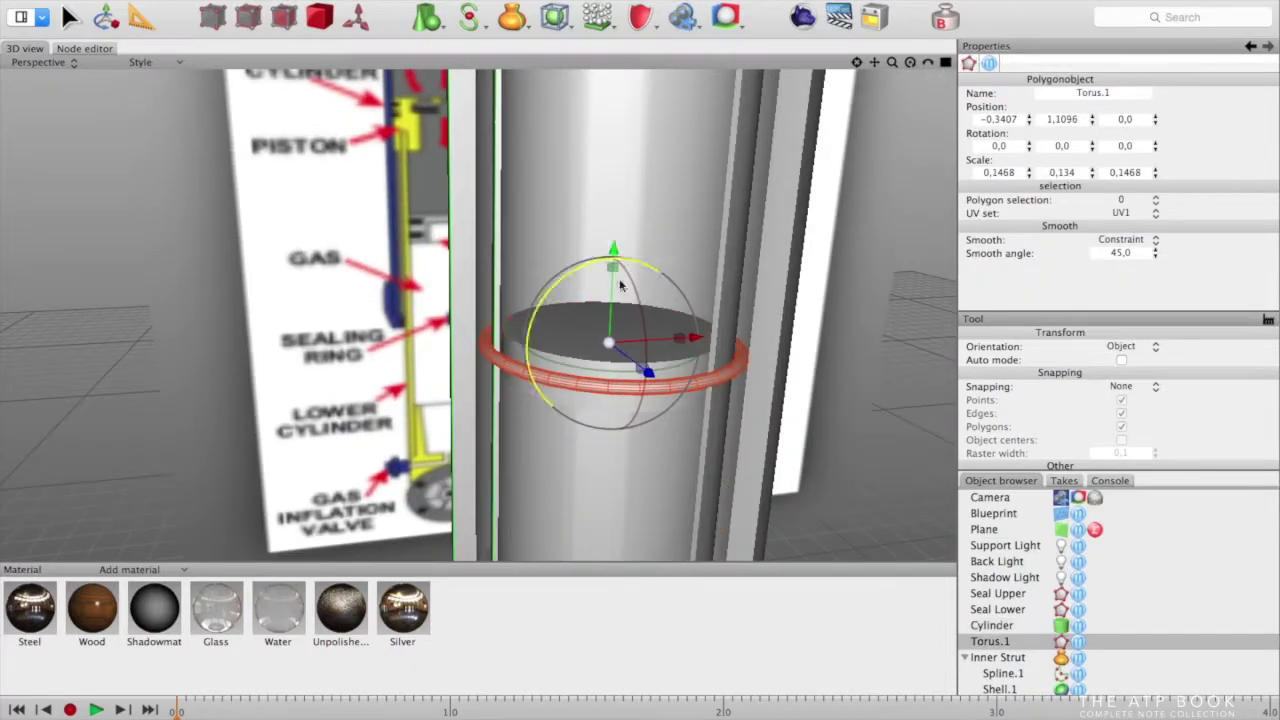
key(super+d)
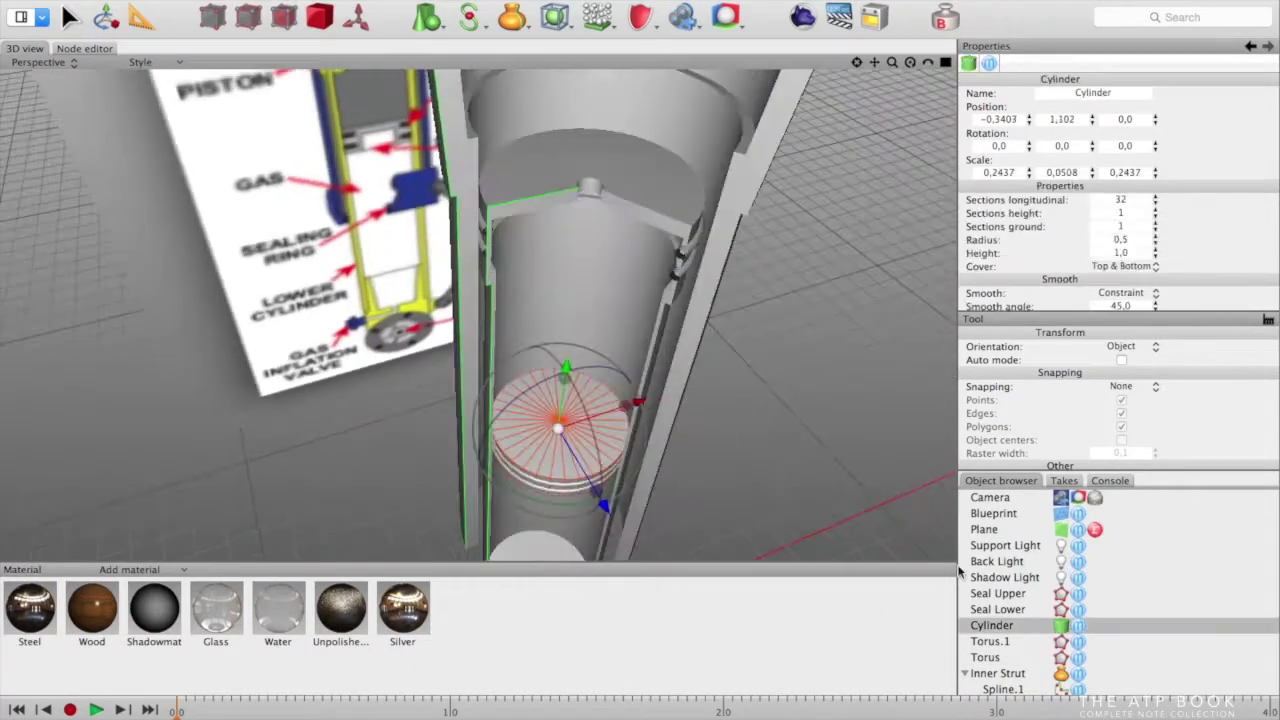
Rename the cylinder to Floating Piston
text(Flo)
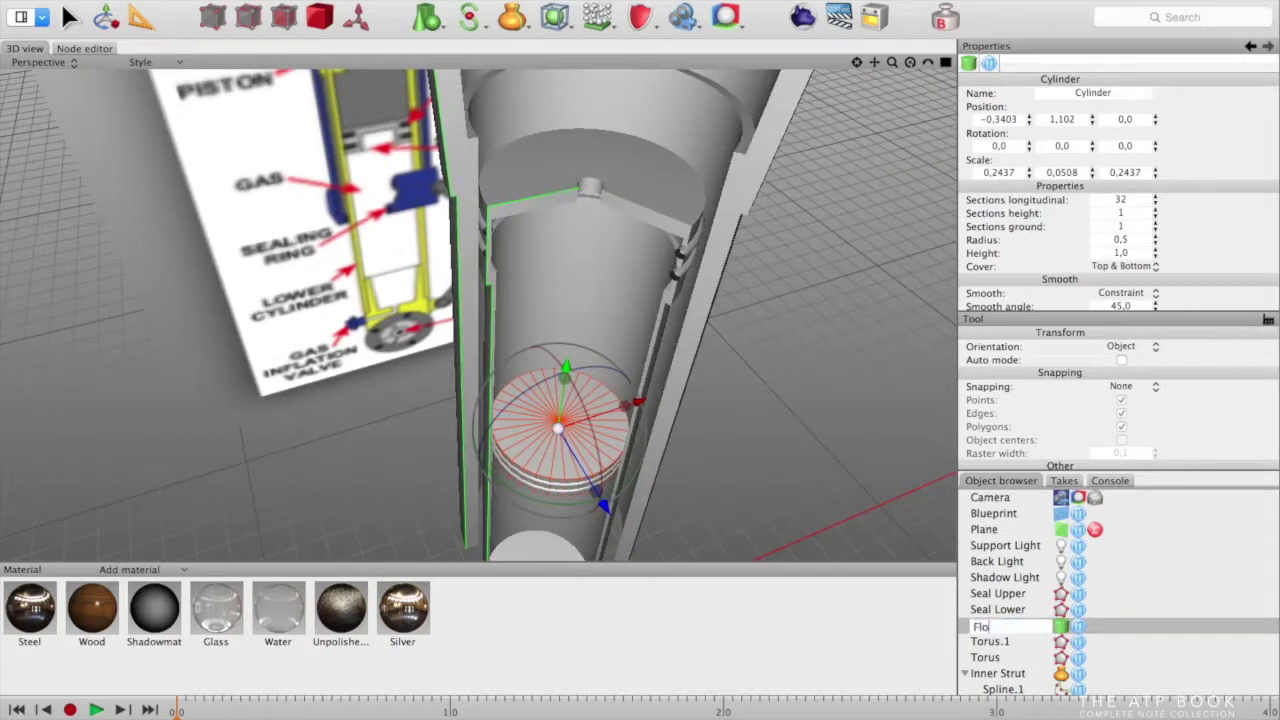
text(ating Piston)
key(Return)
Rename the two torus rings around the piston to Seal Upper and Seal Lower
double_click(990, 643)
text(Seal Upper)
click(981, 660)
double_click(1012, 643)
click(1030, 643)
double_click(985, 657)
text(Seal Lower)
key(Return)
Group the piston with its two seals in a folder named Floating Piston
shift+click(1008, 627)
right_click(1038, 621)
click(1072, 713)
double_click(988, 625)
text(Float)
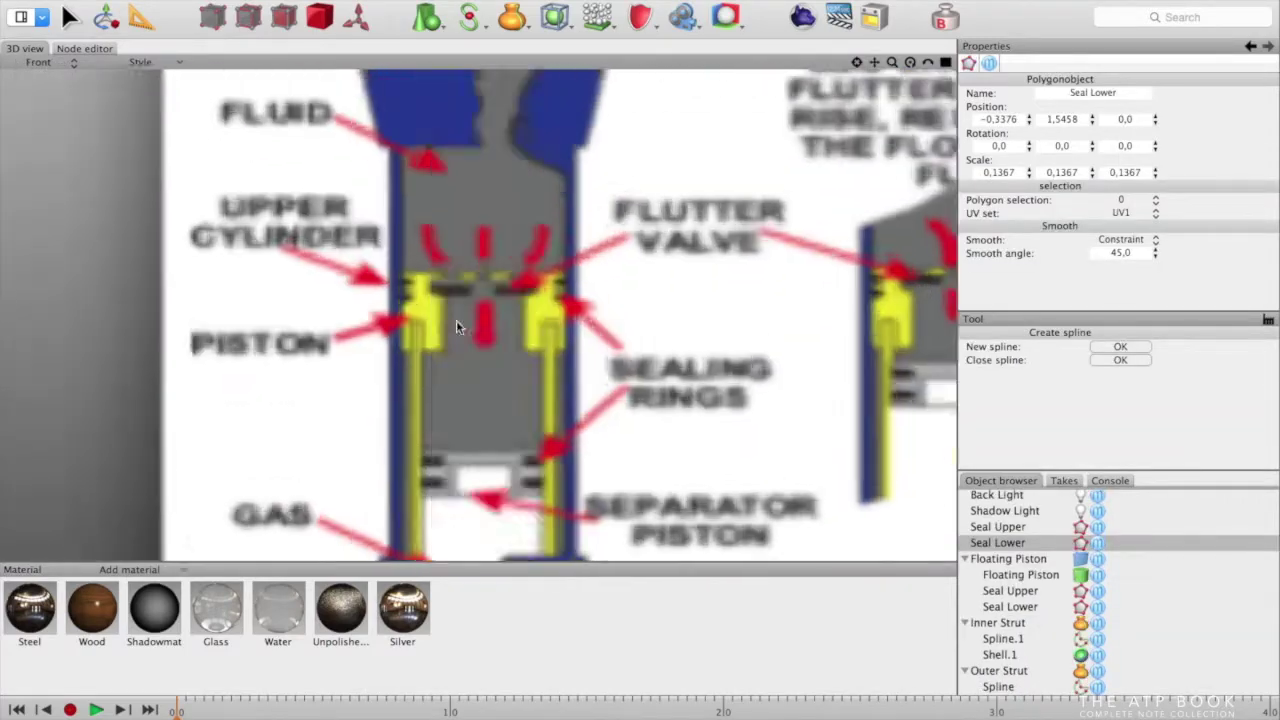
Draw a profile spline over the blueprint's flutter valve in the front view
scroll(456, 320, up, 3)
click(386, 279)
click(285, 1)
Put the flutter valve spline under a new Lathe and add a Shell to it
click(998, 559)
click(512, 17)
click(540, 110)
drag(990, 559, 985, 574)
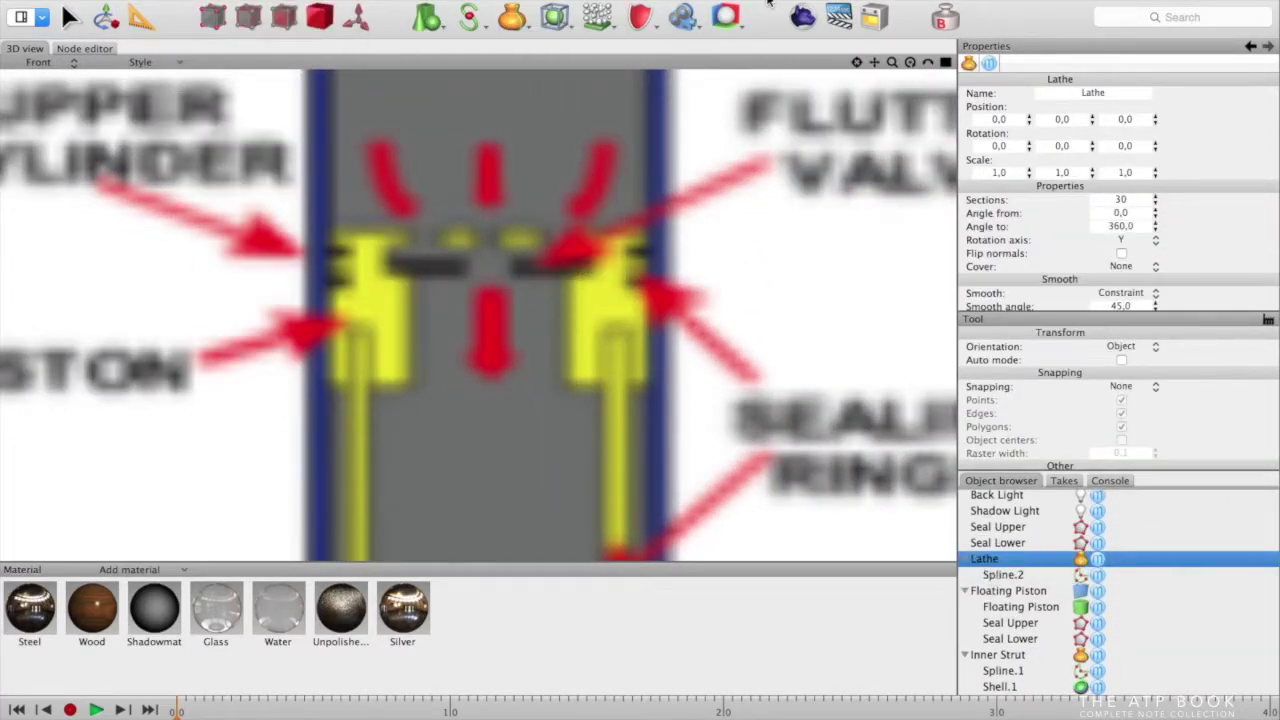
click(640, 17)
click(624, 290)
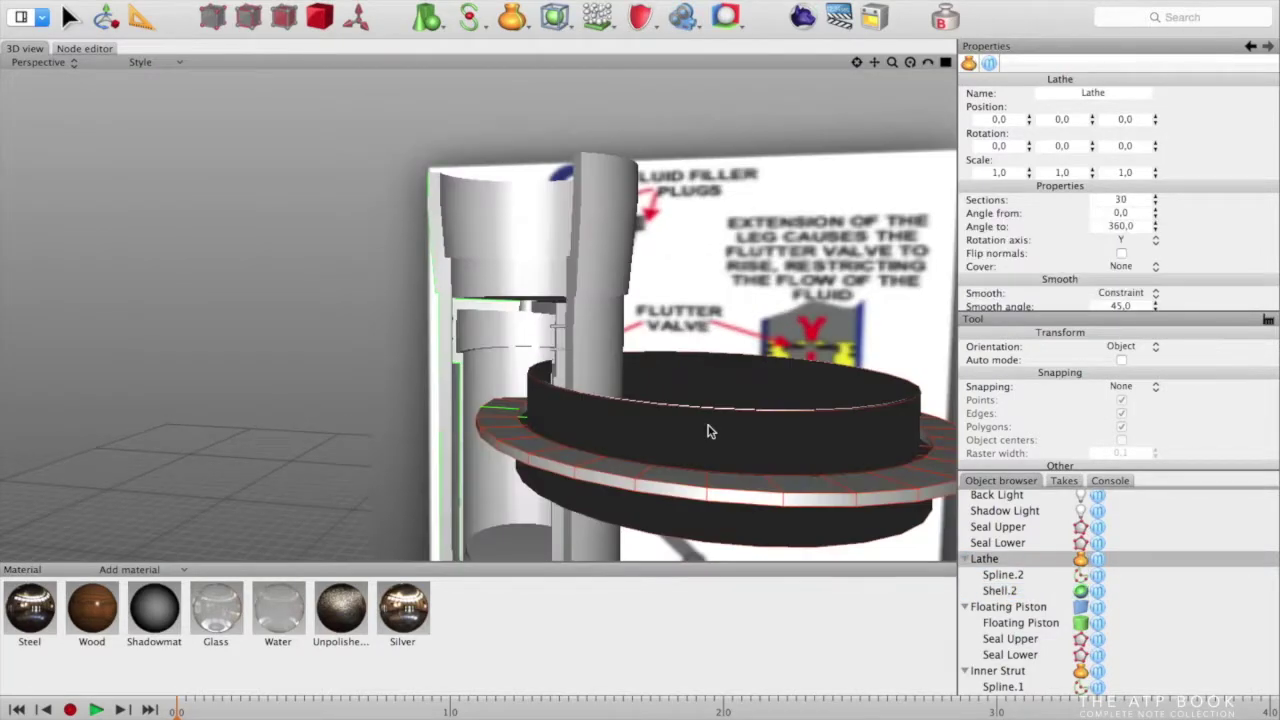
Edit the flutter valve spline's points in point mode and set its Shell offset to 0.01
scroll(708, 430, down, 2)
click(1002, 590)
click(1003, 575)
click(205, 18)
scroll(502, 437, up, 5)
scroll(502, 437, down, 3)
click(537, 450)
drag(540, 455, 895, 477)
click(1000, 590)
drag(1155, 200, 1157, 218)
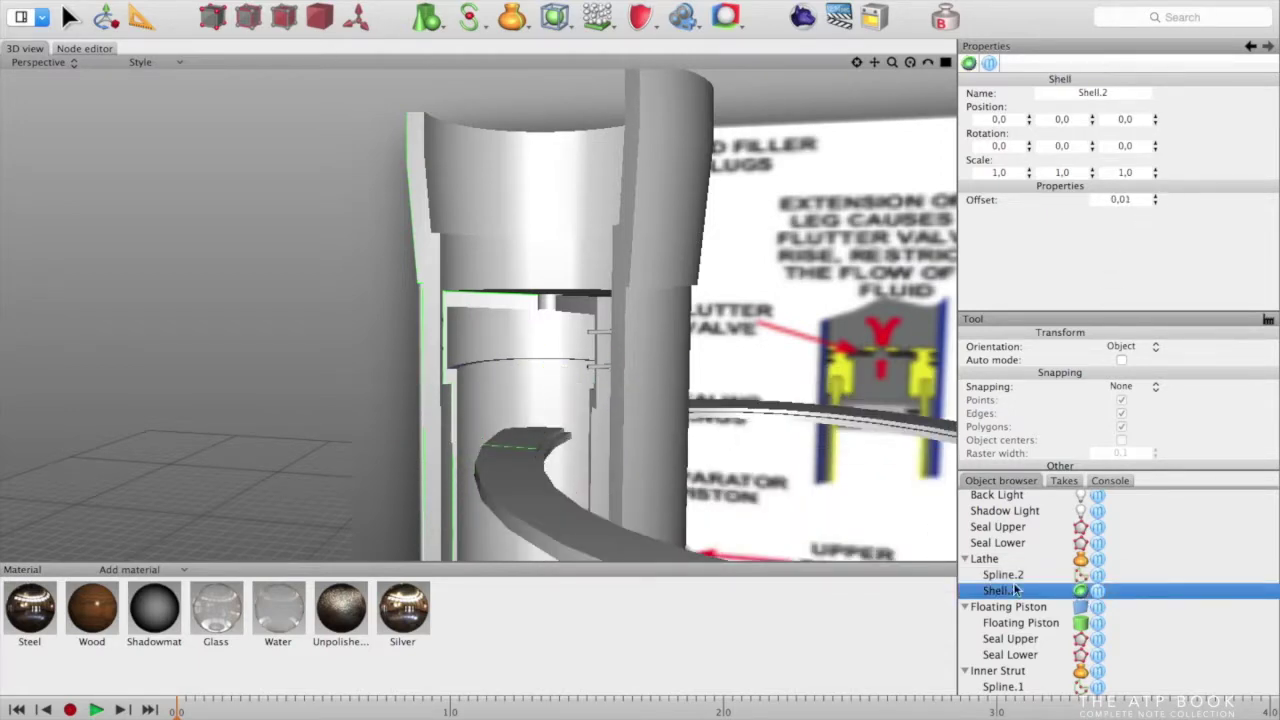
Pull the spline's inner points toward the lathe axis to form a flat plate with a small central hole
click(1003, 575)
drag(540, 456, 730, 472)
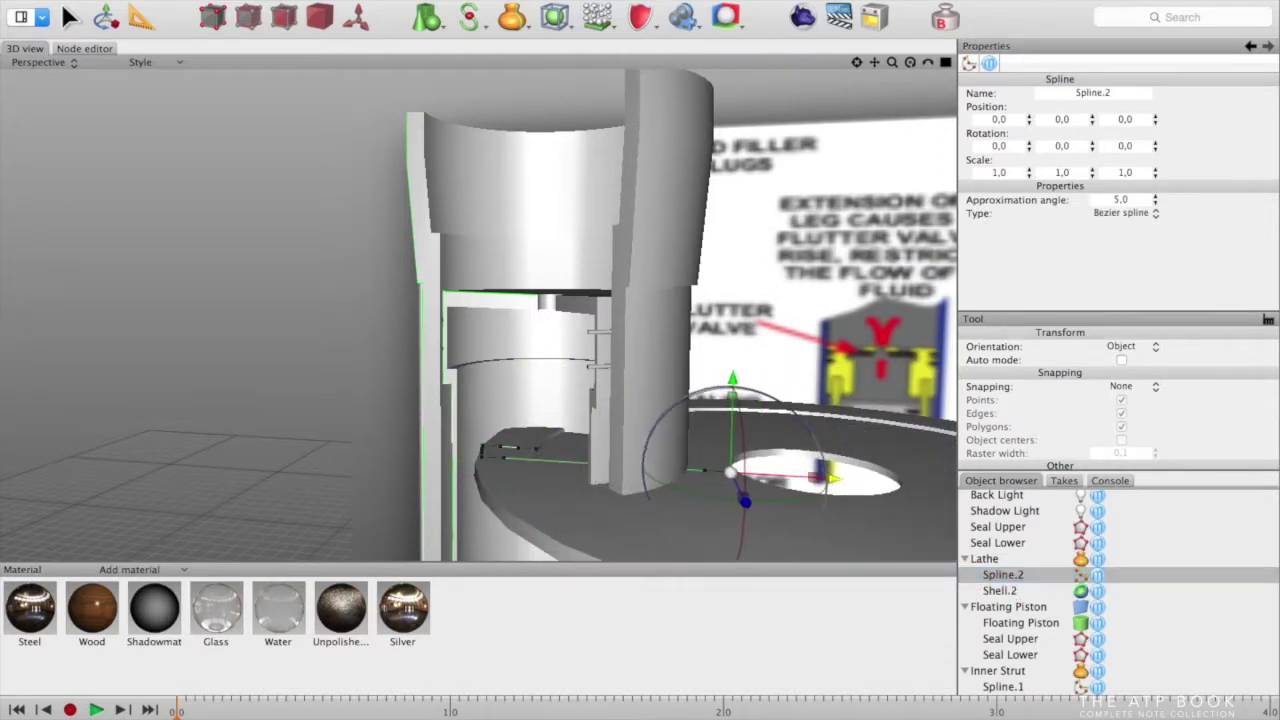
drag(638, 457, 837, 470)
click(1008, 590)
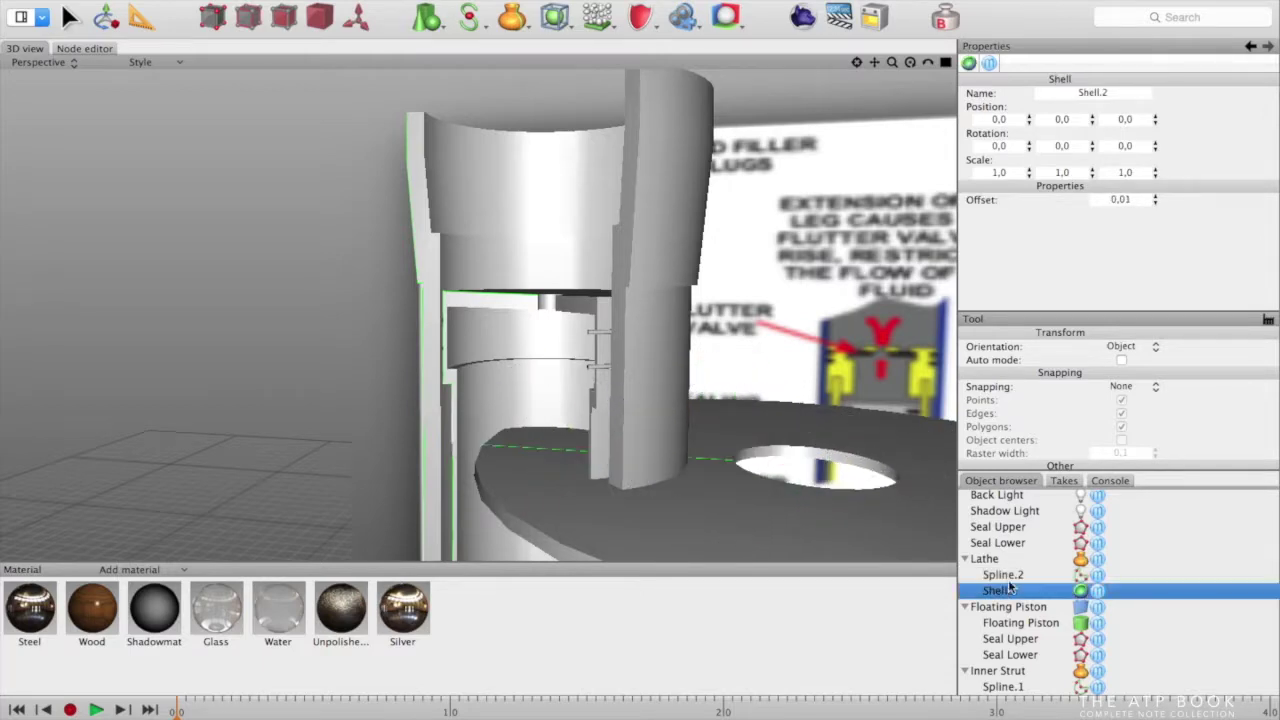
Try a starting angle of 9 on the flutter valve Lathe
click(1000, 559)
click(1158, 252)
drag(1158, 255, 1116, 228)
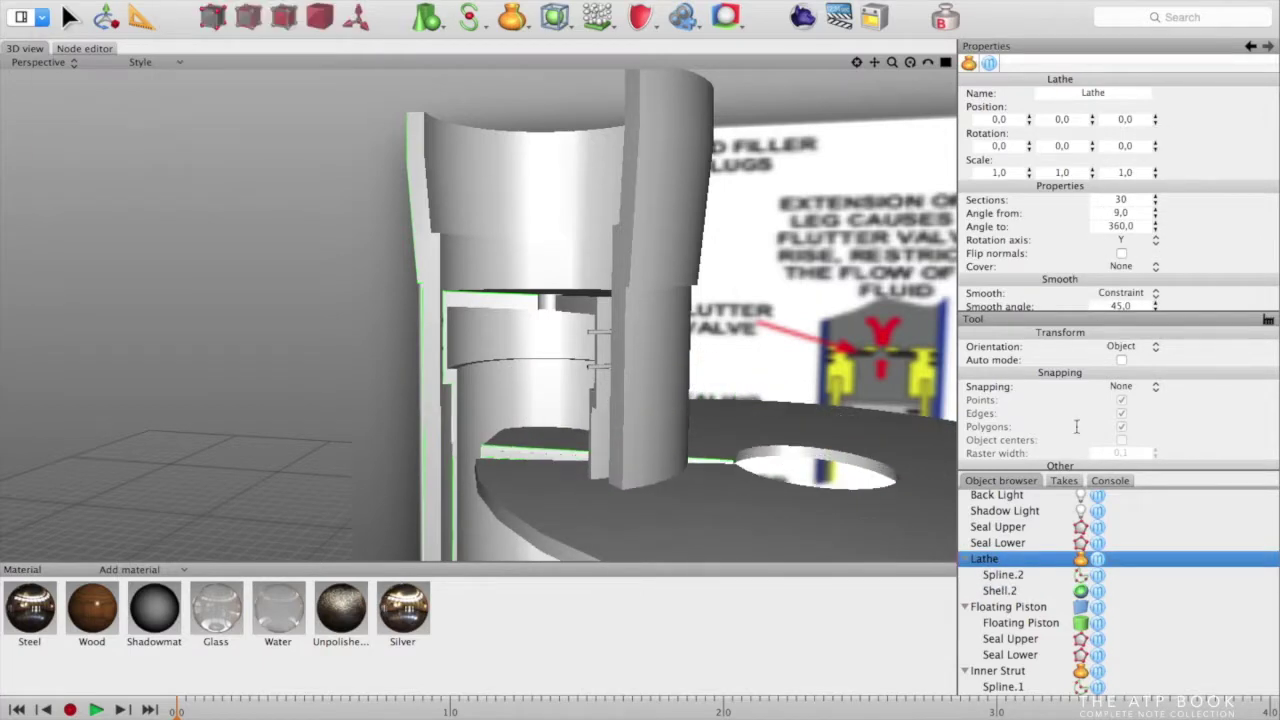
Shrink the flutter valve plate and seat it inside the inner strut at X -0.3387, Y 0.278, with Lathe scale 0.9182
click(1003, 575)
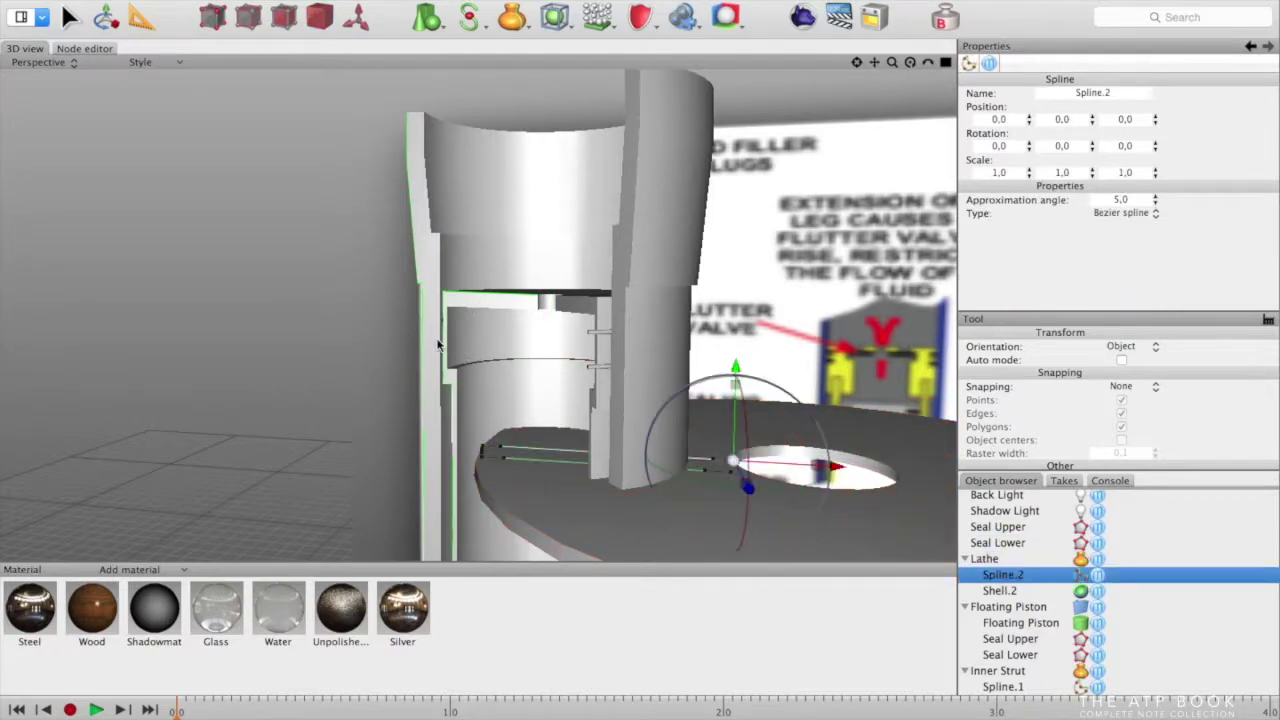
scroll(713, 344, down, 10)
drag(554, 498, 560, 297)
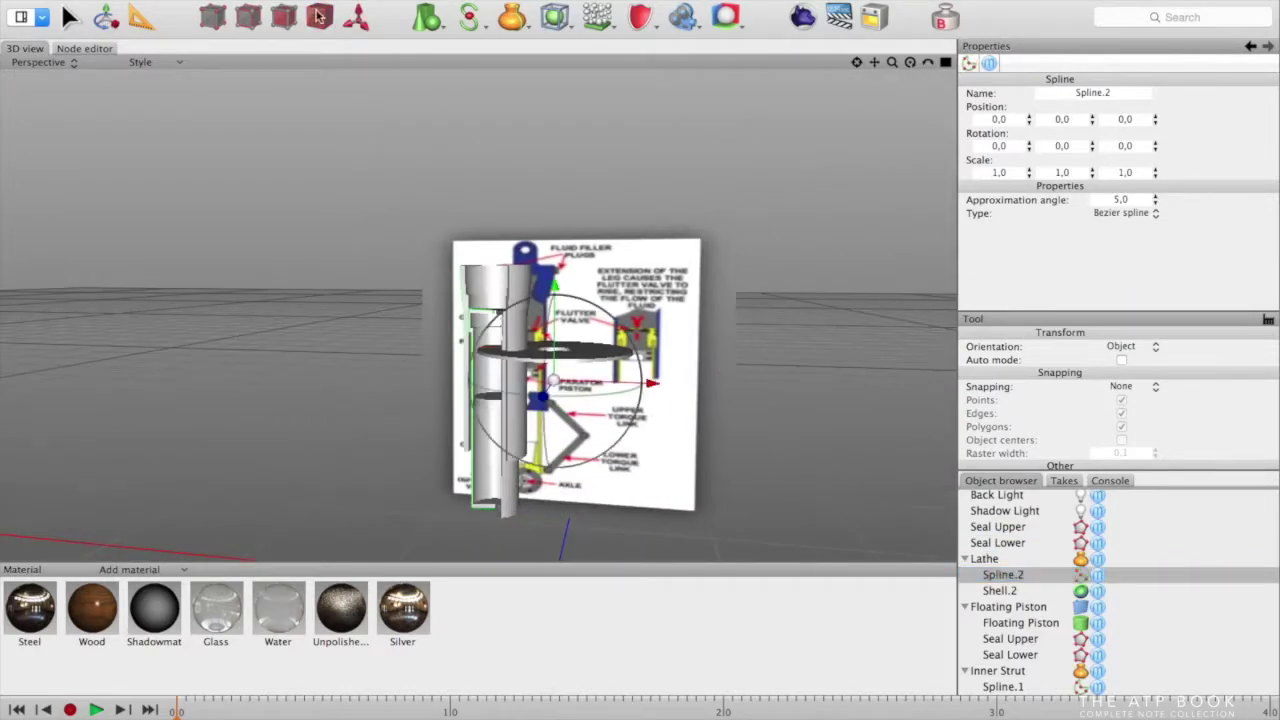
scroll(678, 466, up, 10)
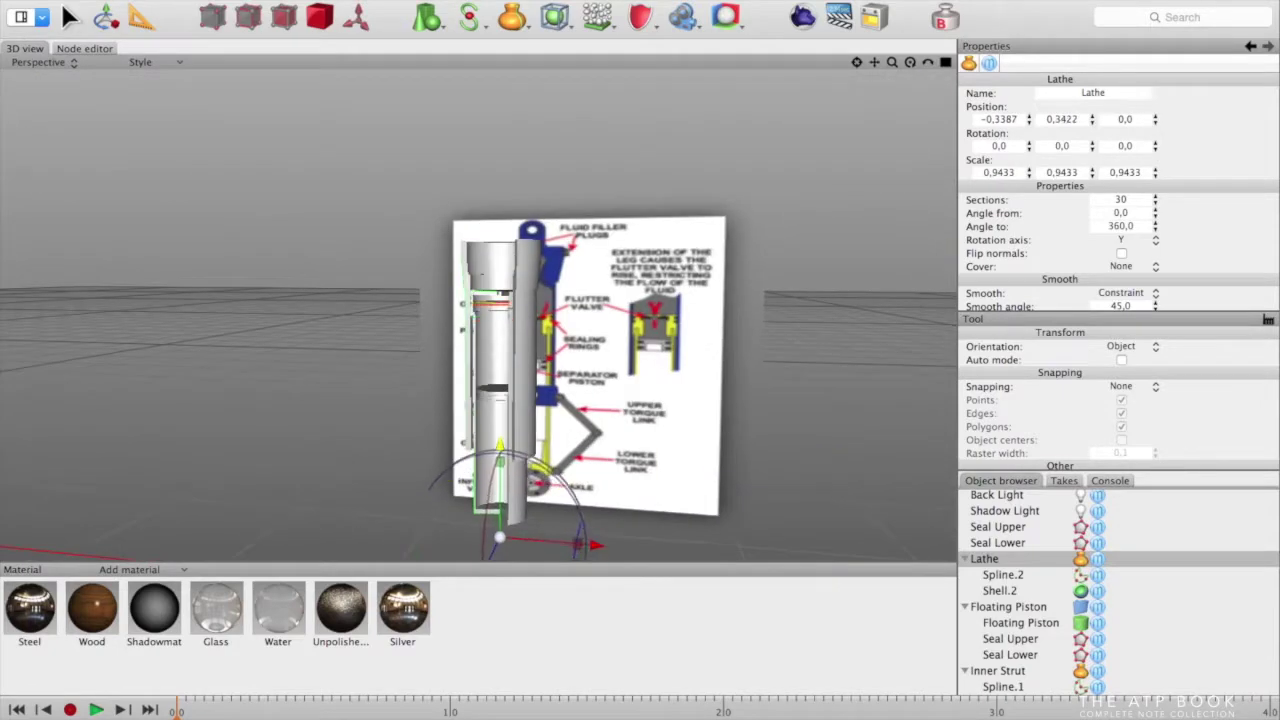
scroll(795, 410, up, 10)
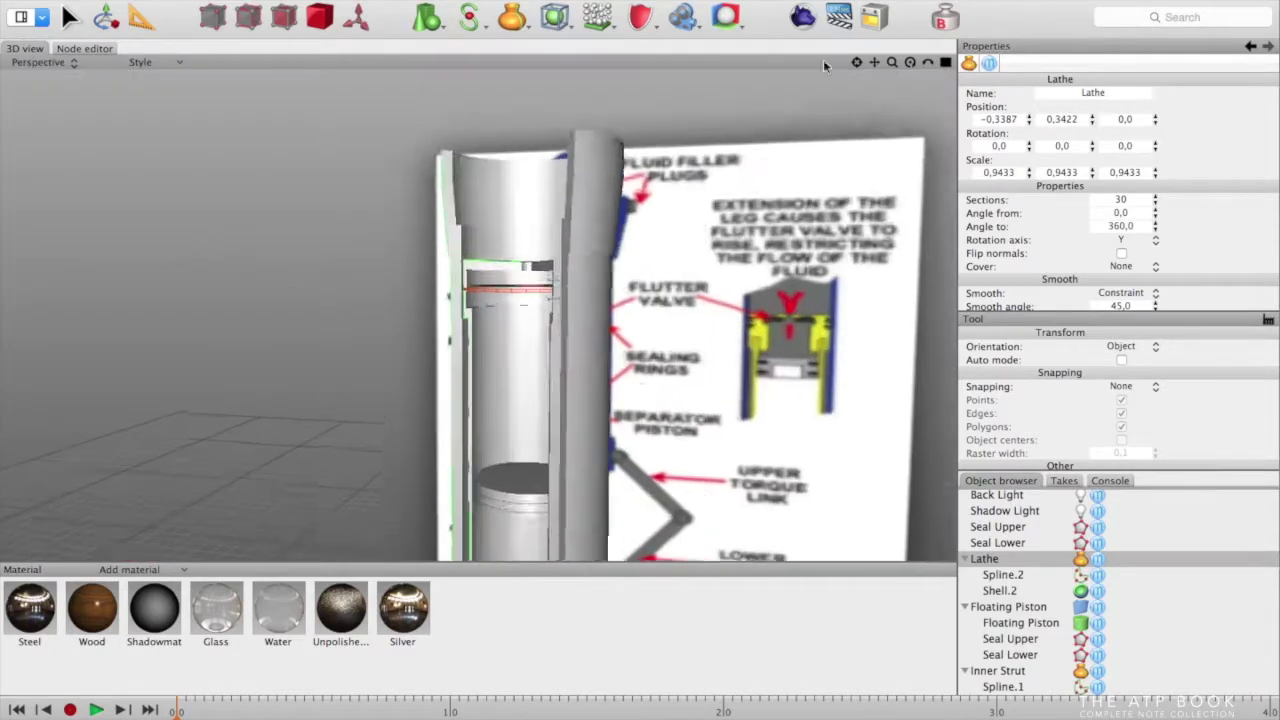
middle_drag(527, 399, 380, 165)
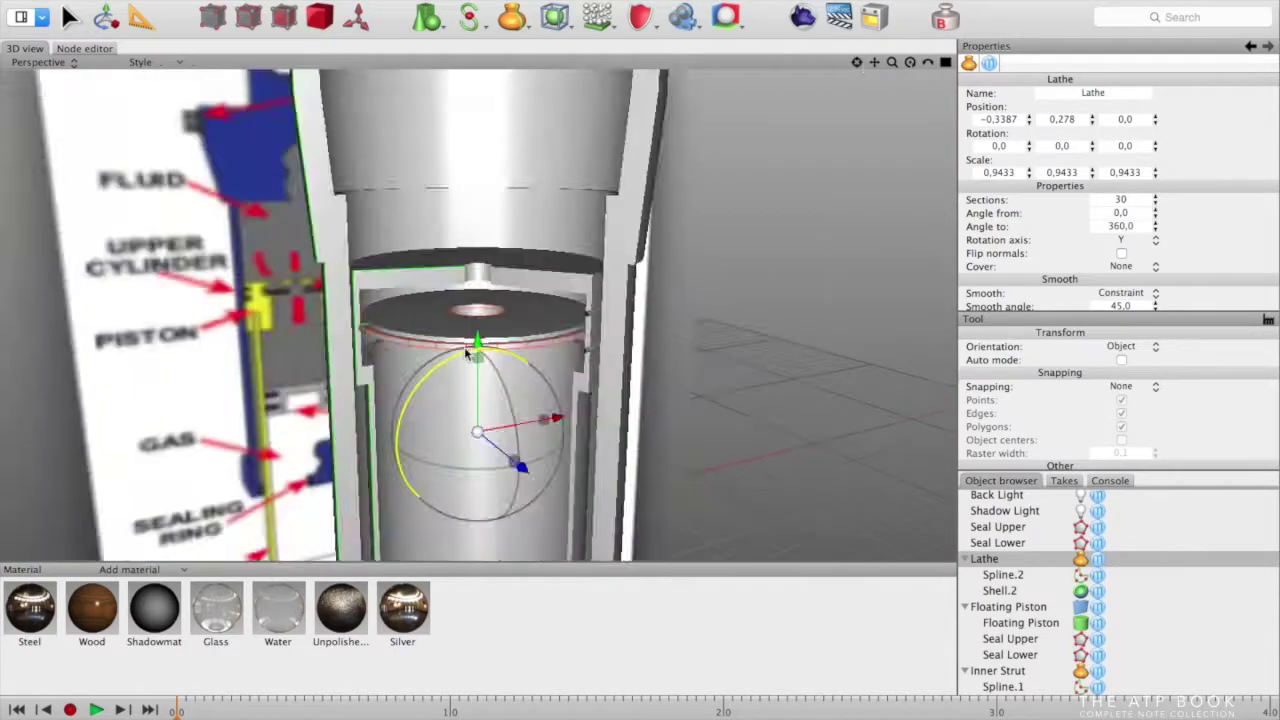
scroll(478, 313, up, 5)
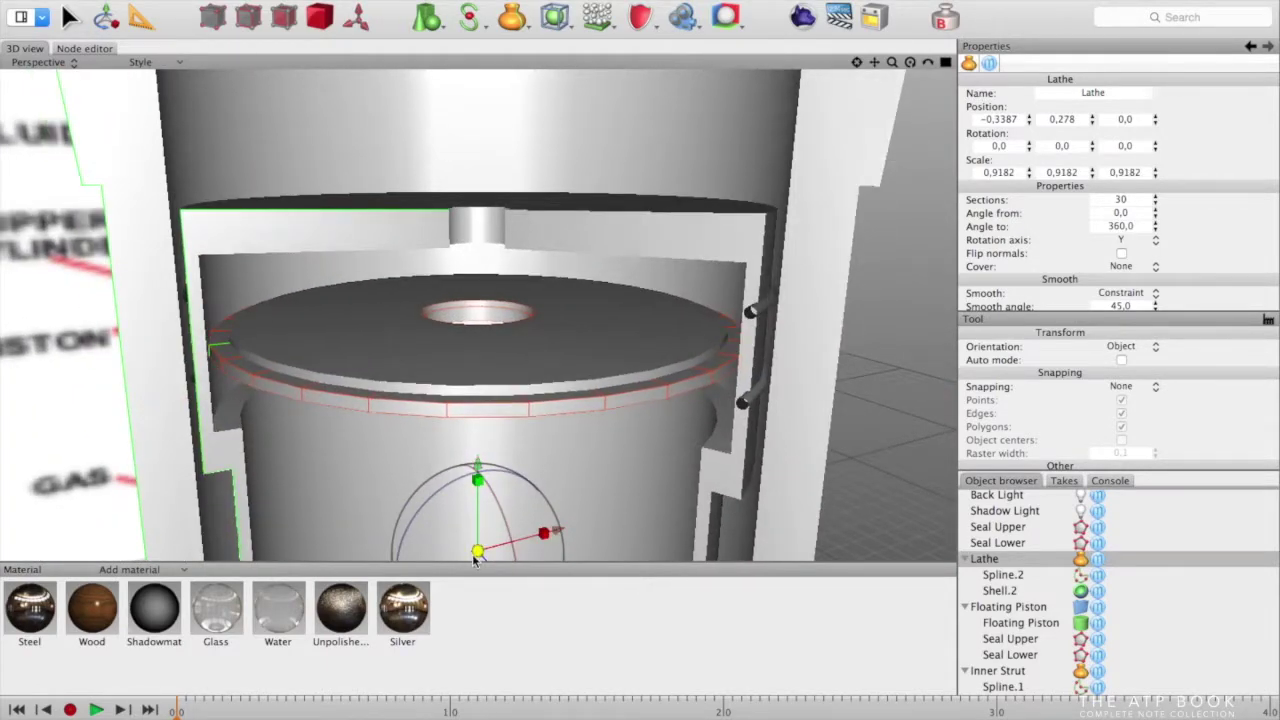
Move the plate spline's inner points outward to widen the central hole slightly
click(1003, 575)
click(212, 17)
mouse_move(510, 315)
mouse_down()
mouse_move(486, 315)
mouse_move(530, 315)
mouse_move(475, 318)
mouse_move(495, 325)
mouse_up()
click(424, 333)
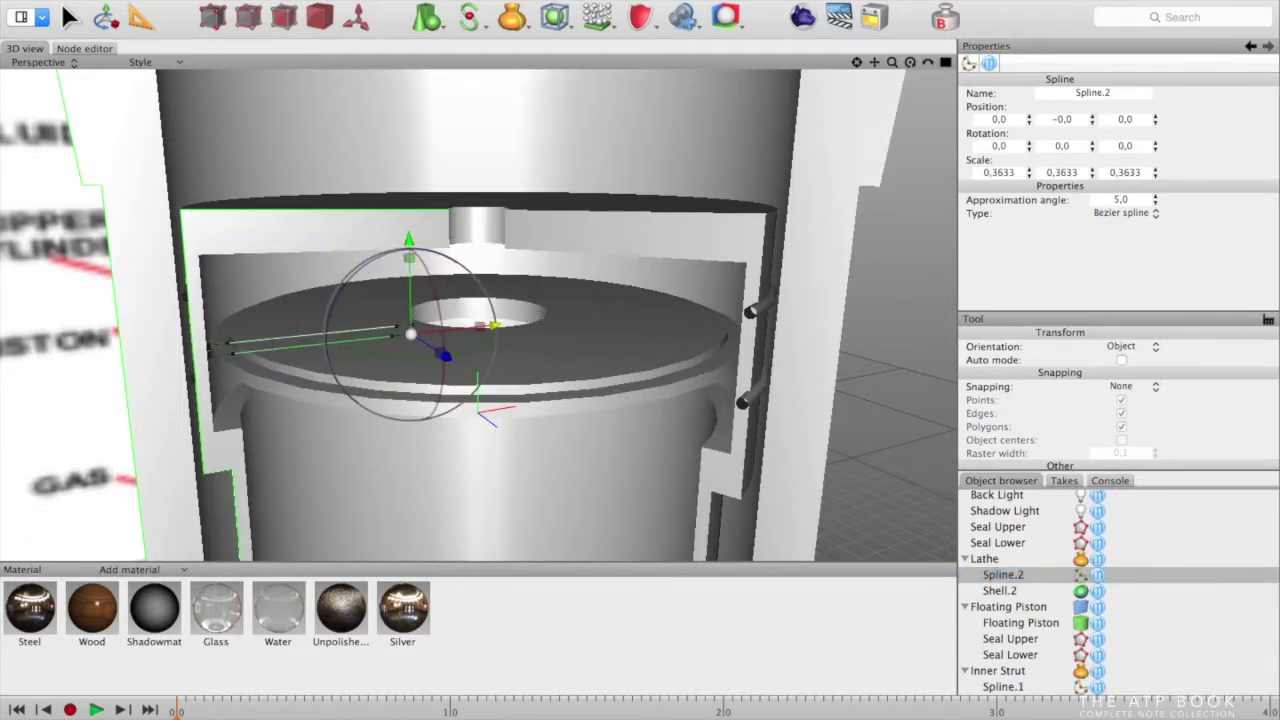
Refine the plate's profile by adjusting the spline's outer rim points and the inner point of its upper edge
click(228, 343)
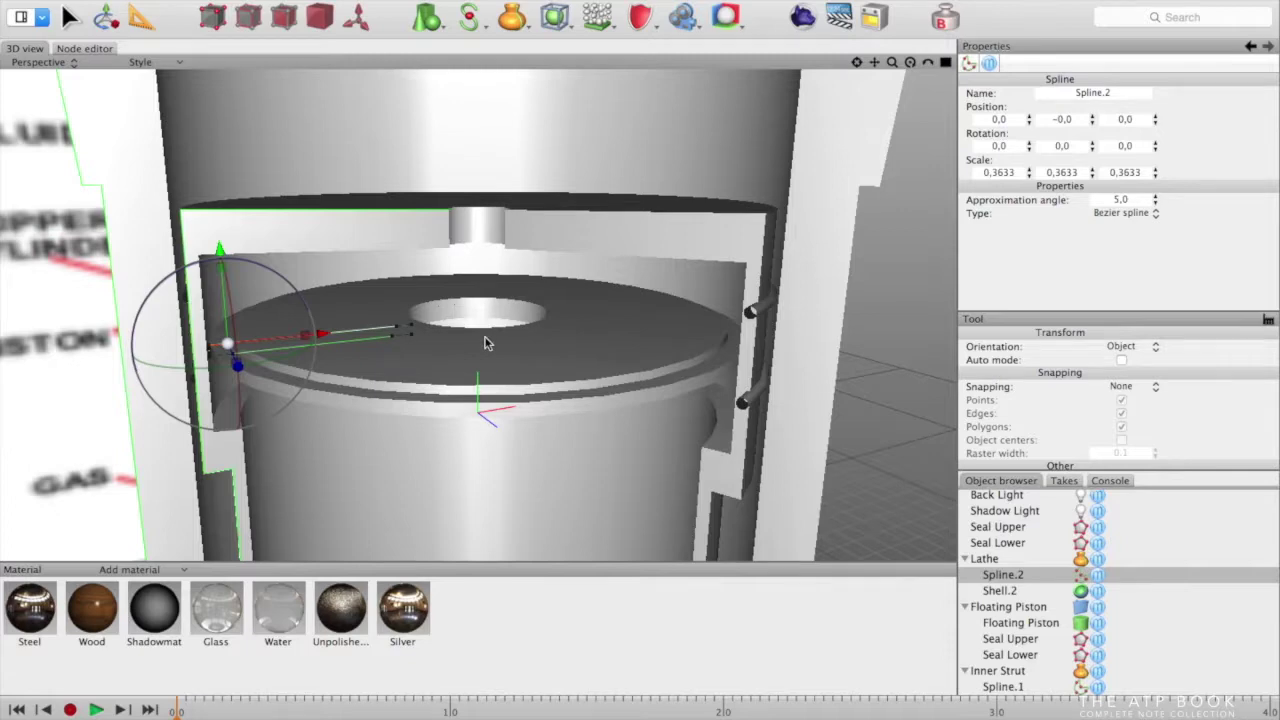
drag(220, 247, 221, 248)
drag(322, 332, 309, 335)
click(309, 363)
click(211, 346)
click(397, 327)
drag(397, 328, 374, 329)
click(234, 343)
click(372, 329)
click(522, 360)
scroll(521, 360, down, 3)
scroll(521, 365, up, 2)
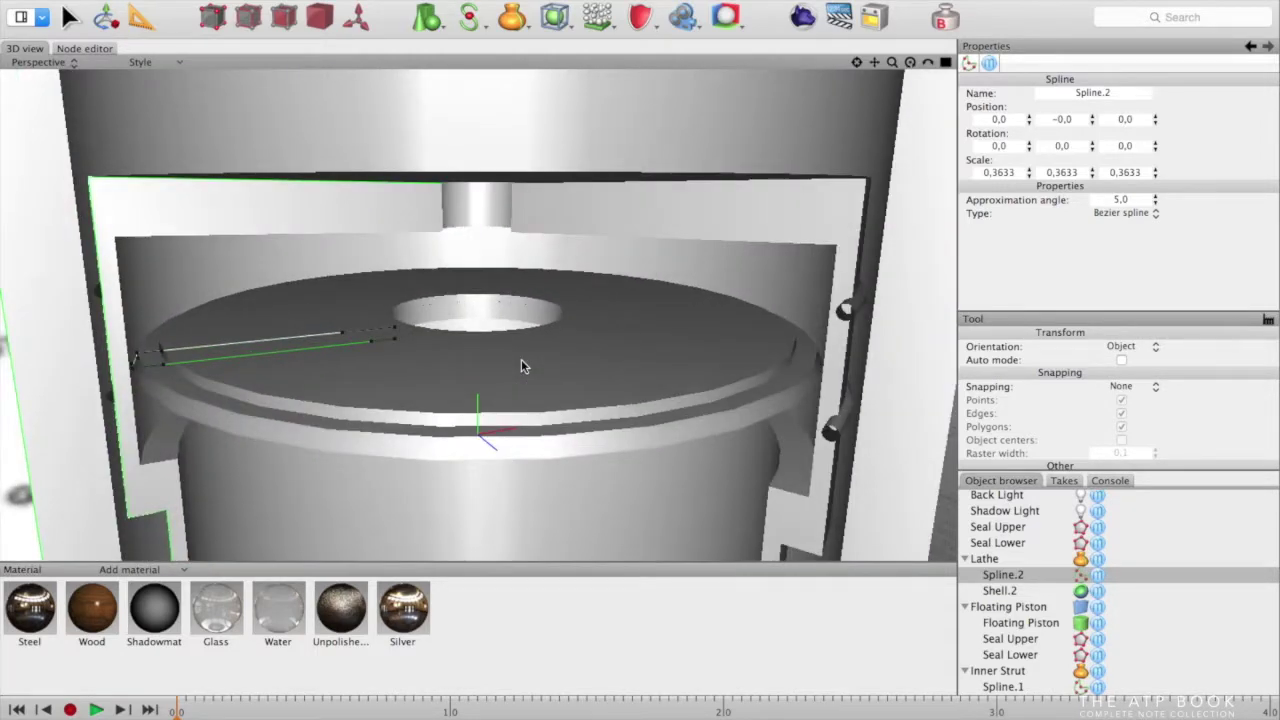
scroll(521, 366, down, 1)
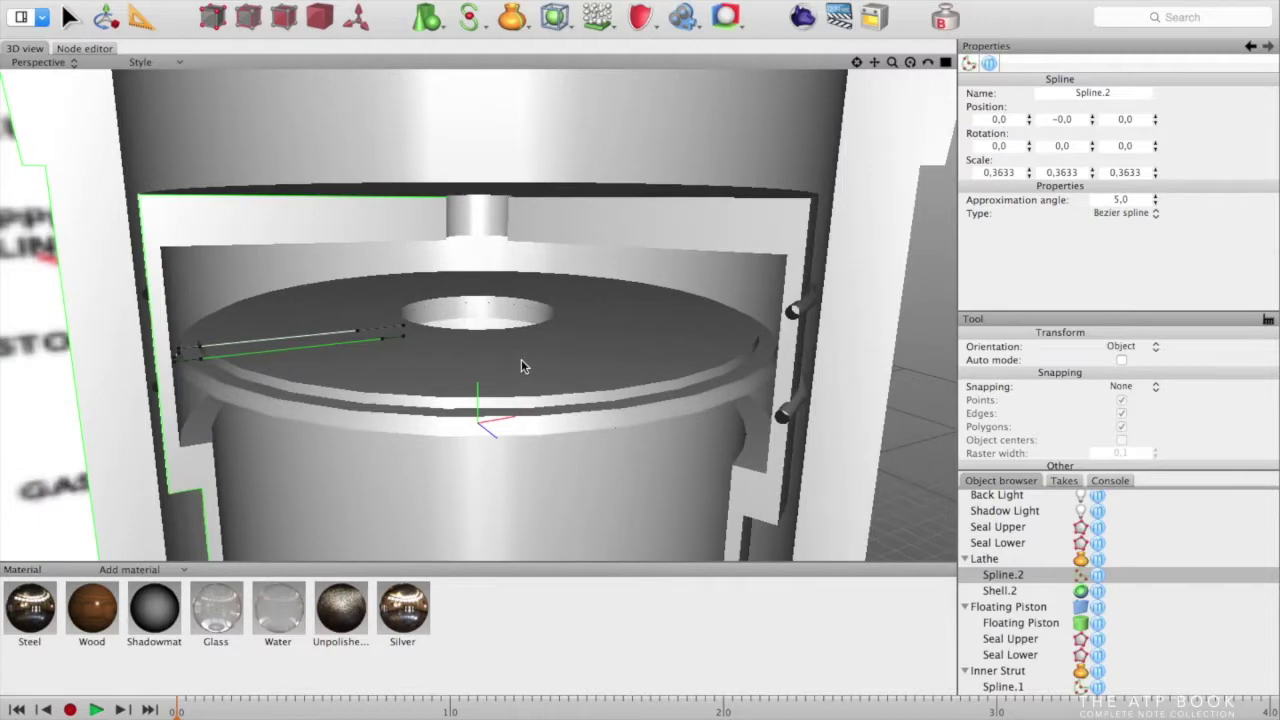
Add a Tube at the strut's axis with inner radius 0.09 and outer radius 0.12
key(F2)
click(427, 17)
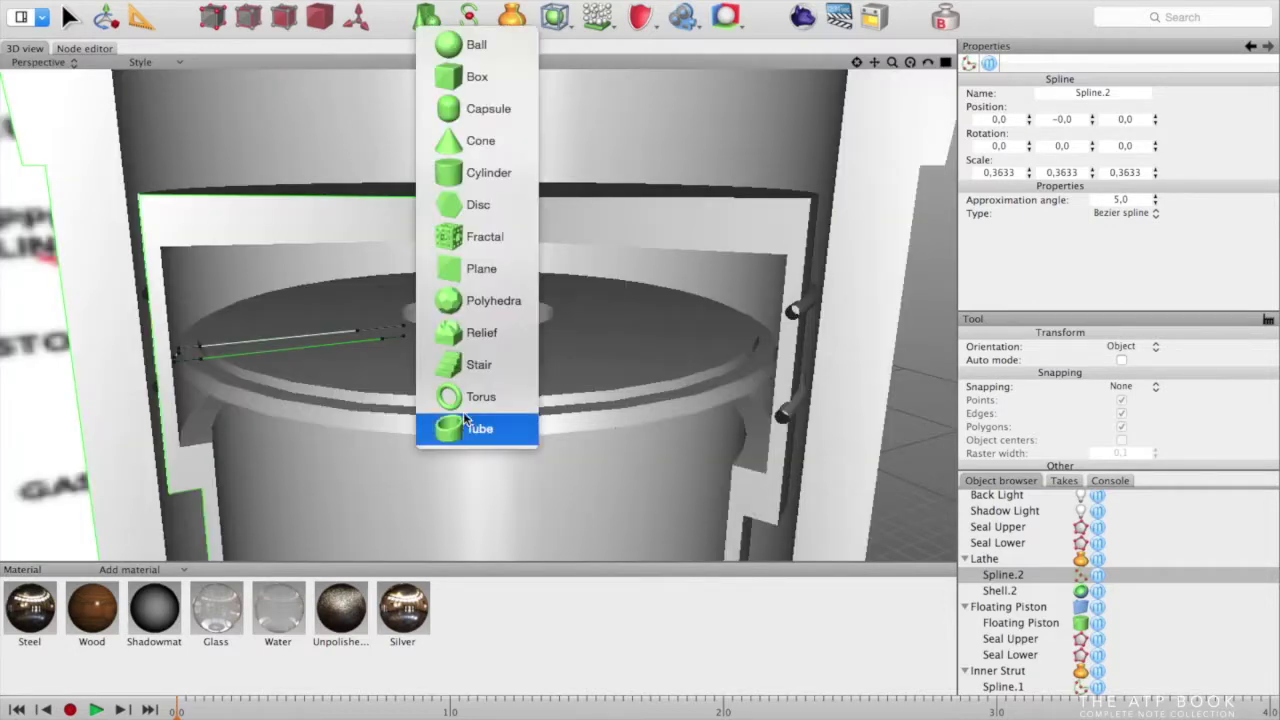
click(471, 431)
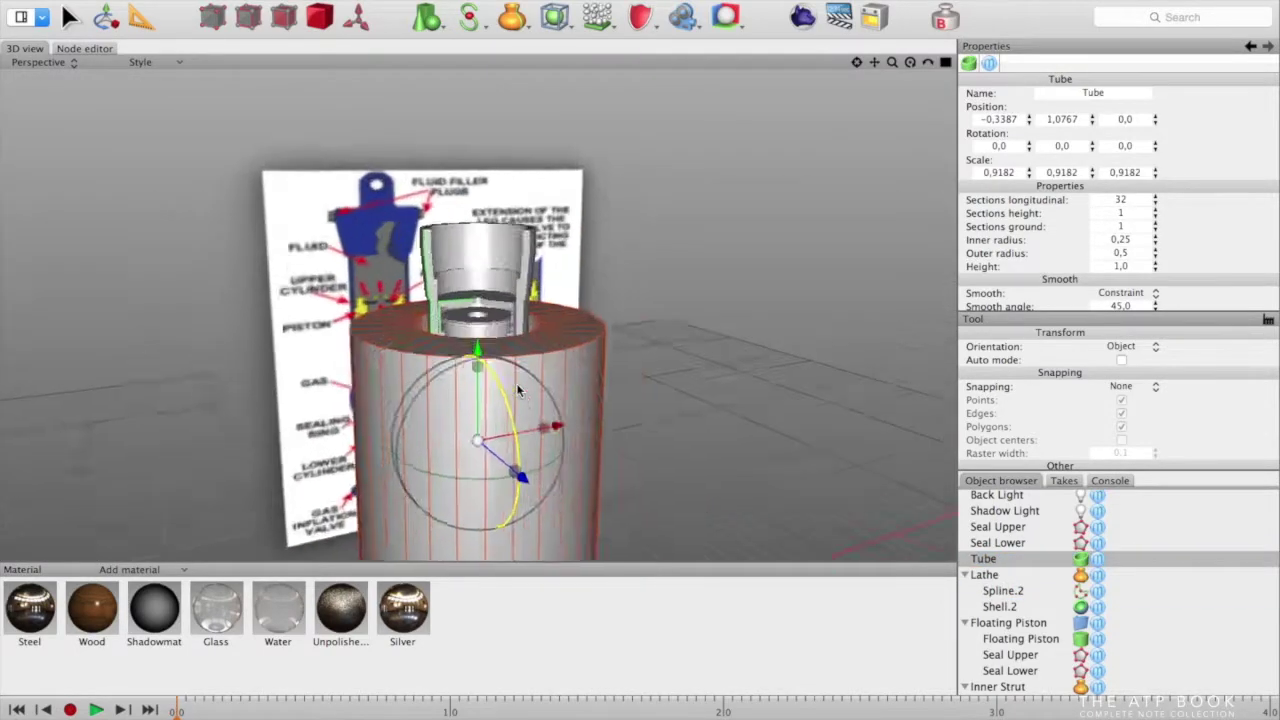
scroll(518, 390, up, 5)
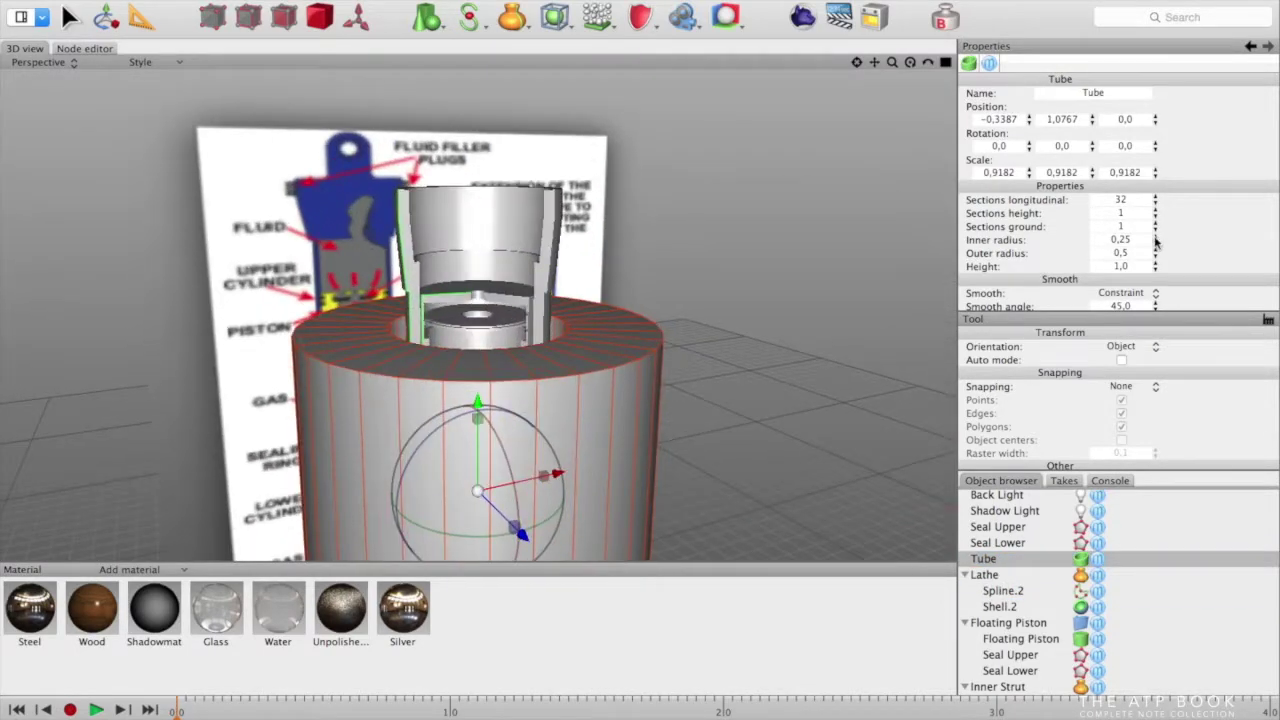
drag(1157, 260, 1157, 300)
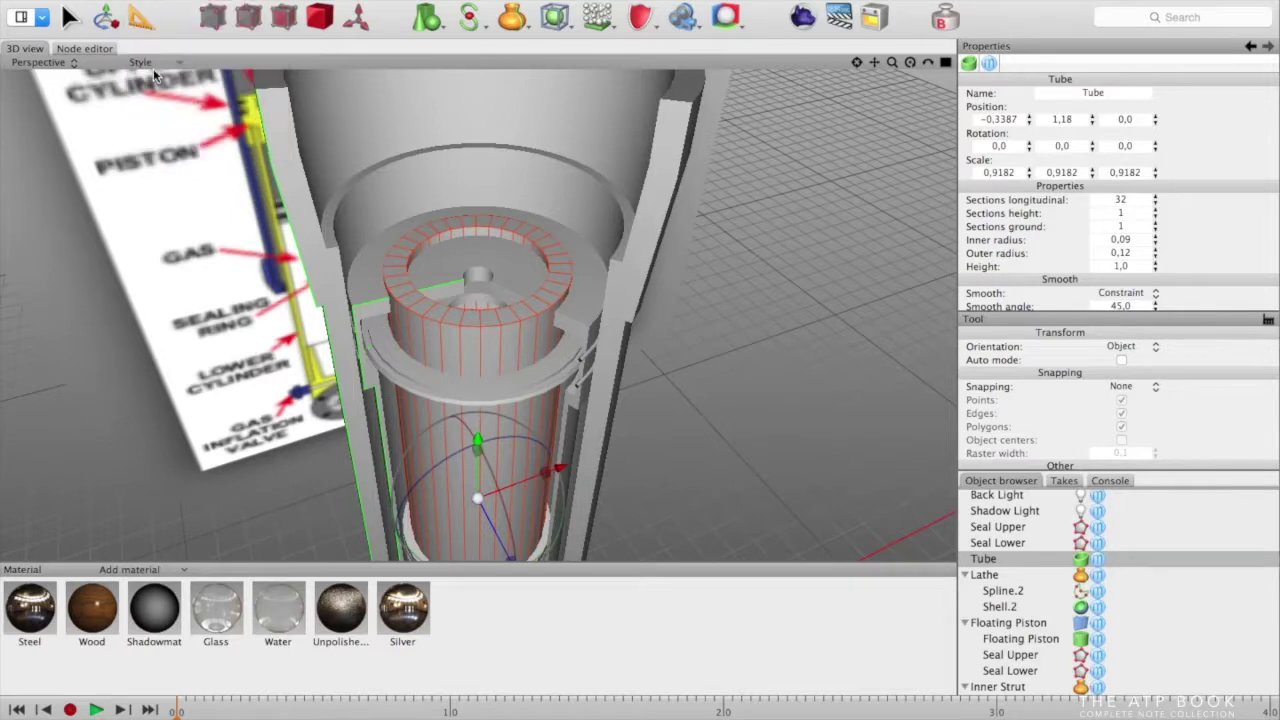
Flatten the tube to a Y scale of 0.0682 and raise it to Y 1.6183 above the valve plate
mouse_move(478, 440)
mouse_down()
mouse_move(476, 394)
mouse_move(478, 447)
mouse_up()
drag(475, 382, 472, 280)
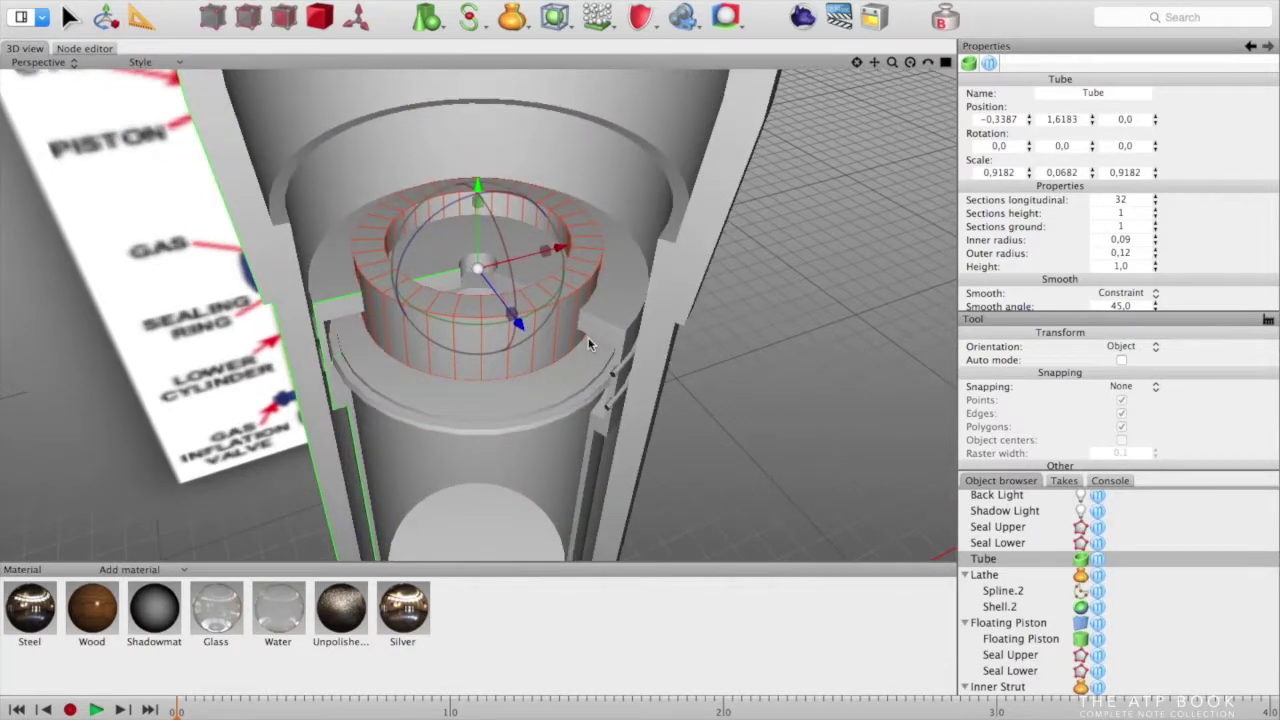
Convert the Tube into an editable polygon object and show it in the top view
scroll(1004, 594, down, 3)
click(998, 591)
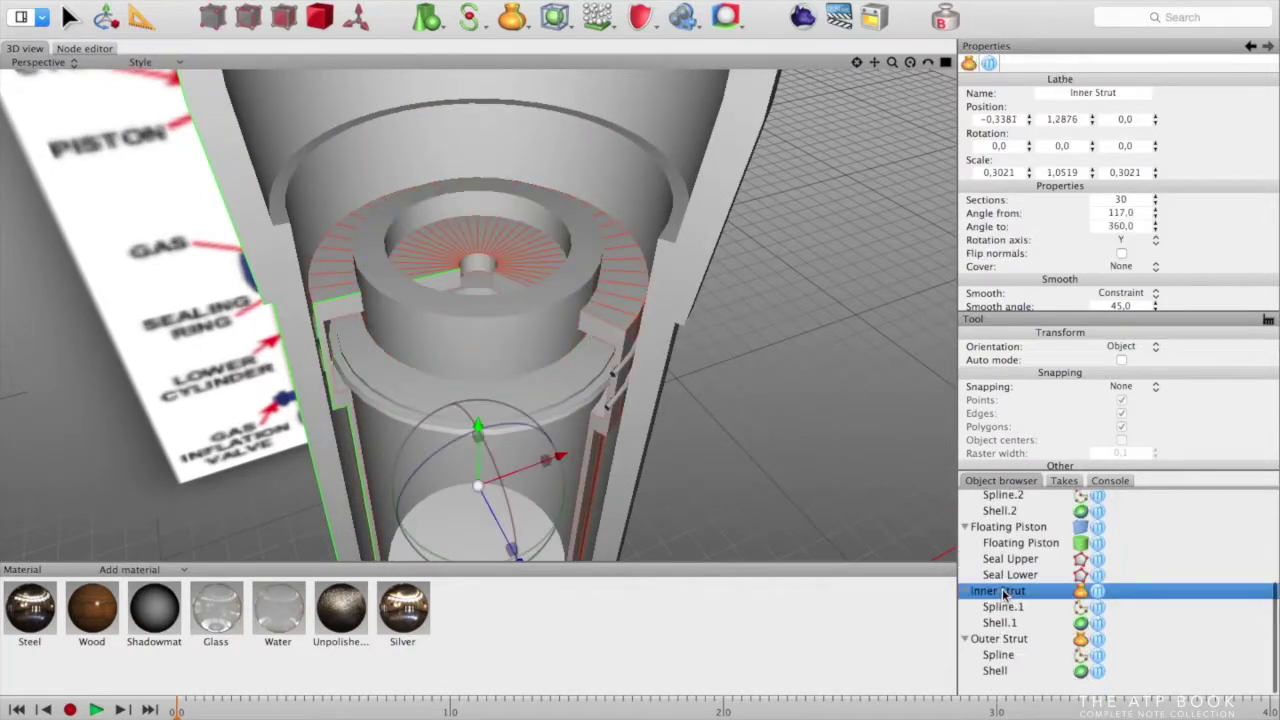
click(541, 321)
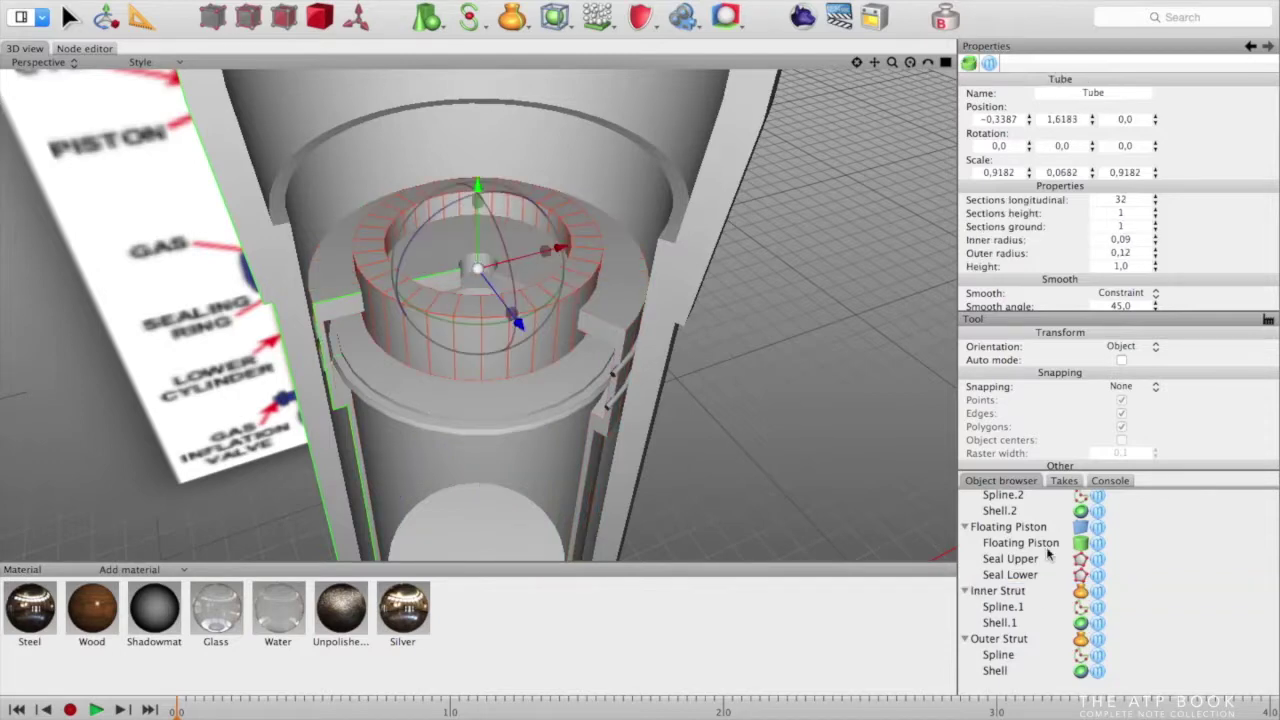
scroll(964, 680, up, 3)
double_click(1081, 544)
key(F2)
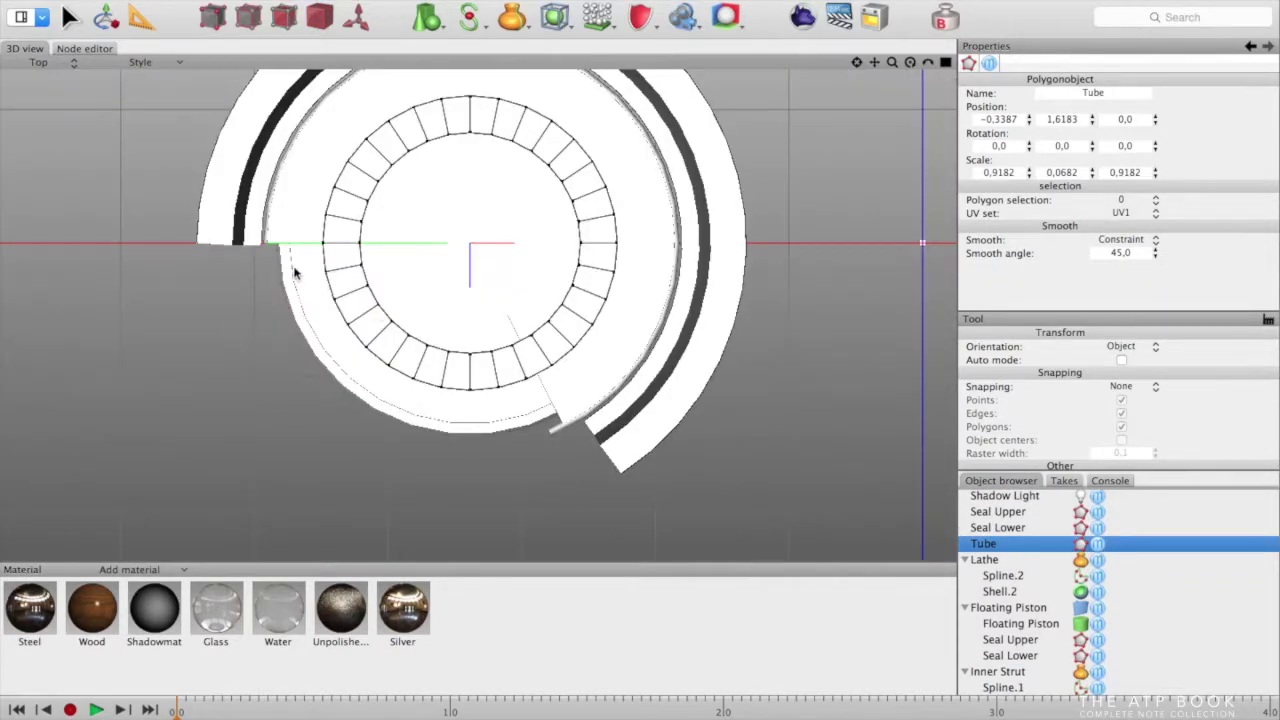
Area-select the tube's front polygons on the strut's cut-open side and delete them
click(293, 278)
key(a)
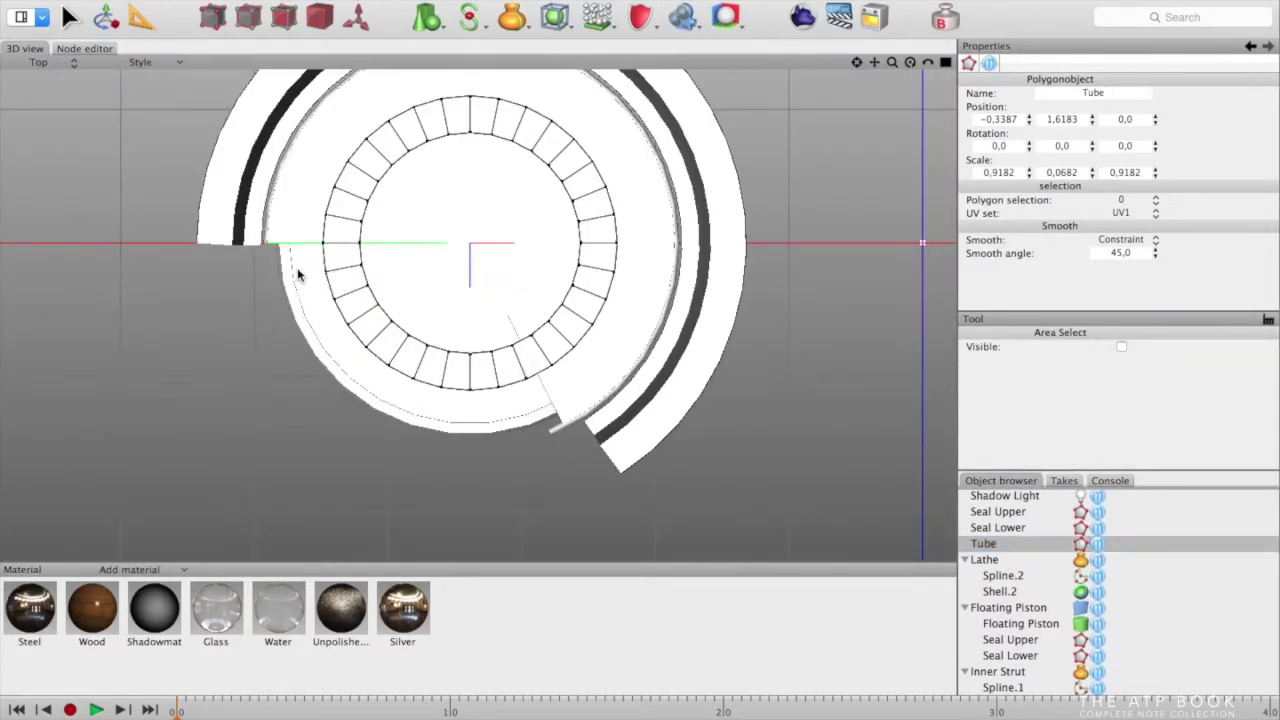
drag(253, 280, 253, 283)
key(BackSpace)
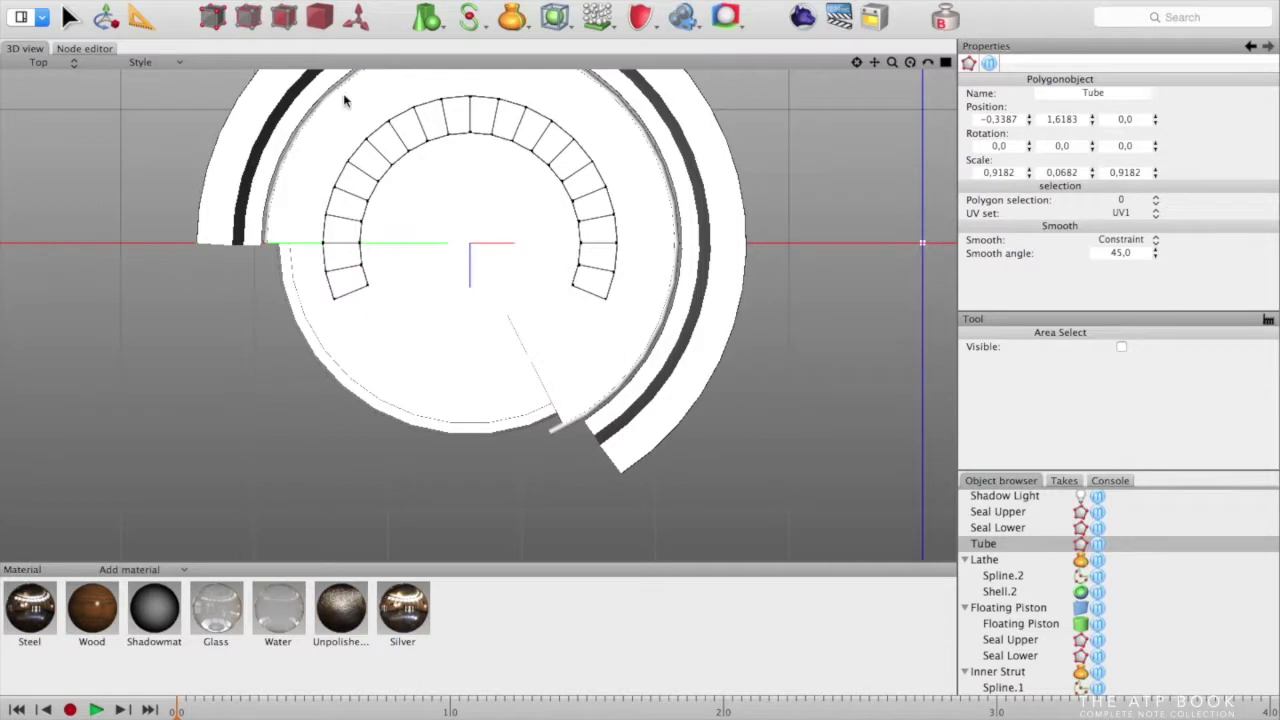
Try a Subdivision modifier with the Linear scheme on the cut Tube, and remove it again
key(F1)
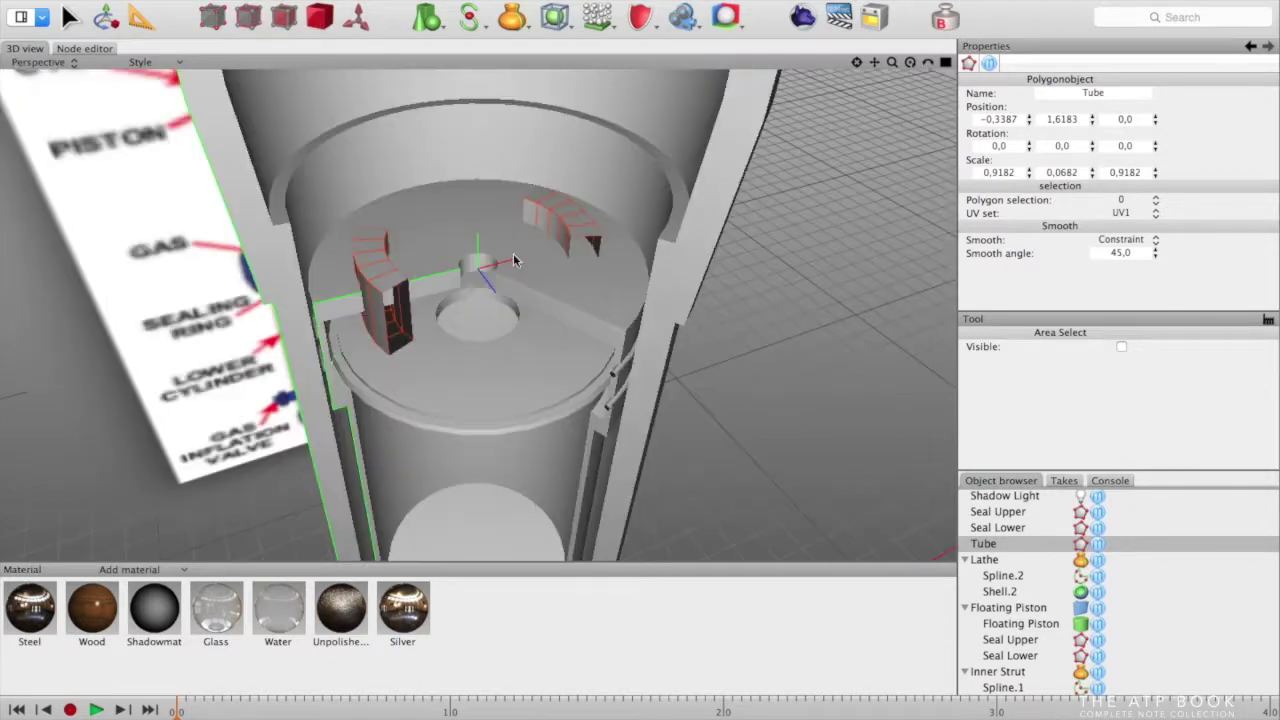
click(551, 15)
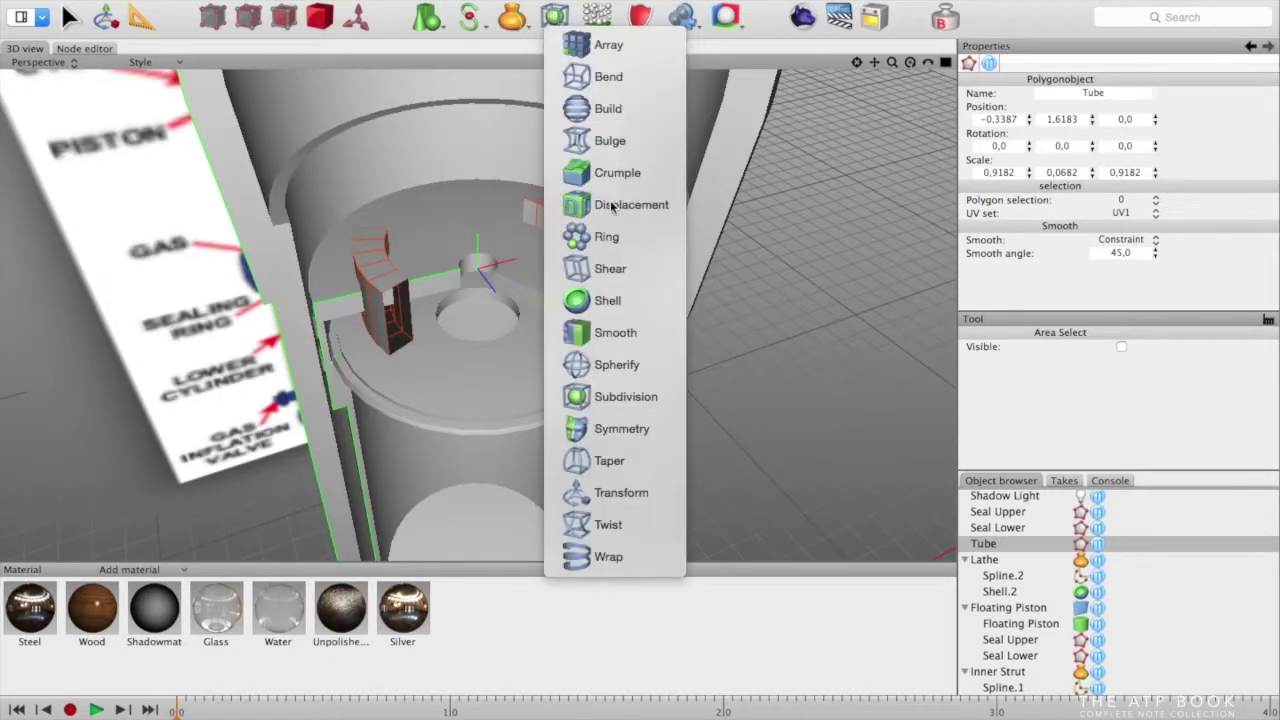
click(613, 205)
drag(1012, 564, 990, 537)
drag(984, 560, 988, 537)
key(Delete)
click(680, 281)
click(555, 17)
click(614, 430)
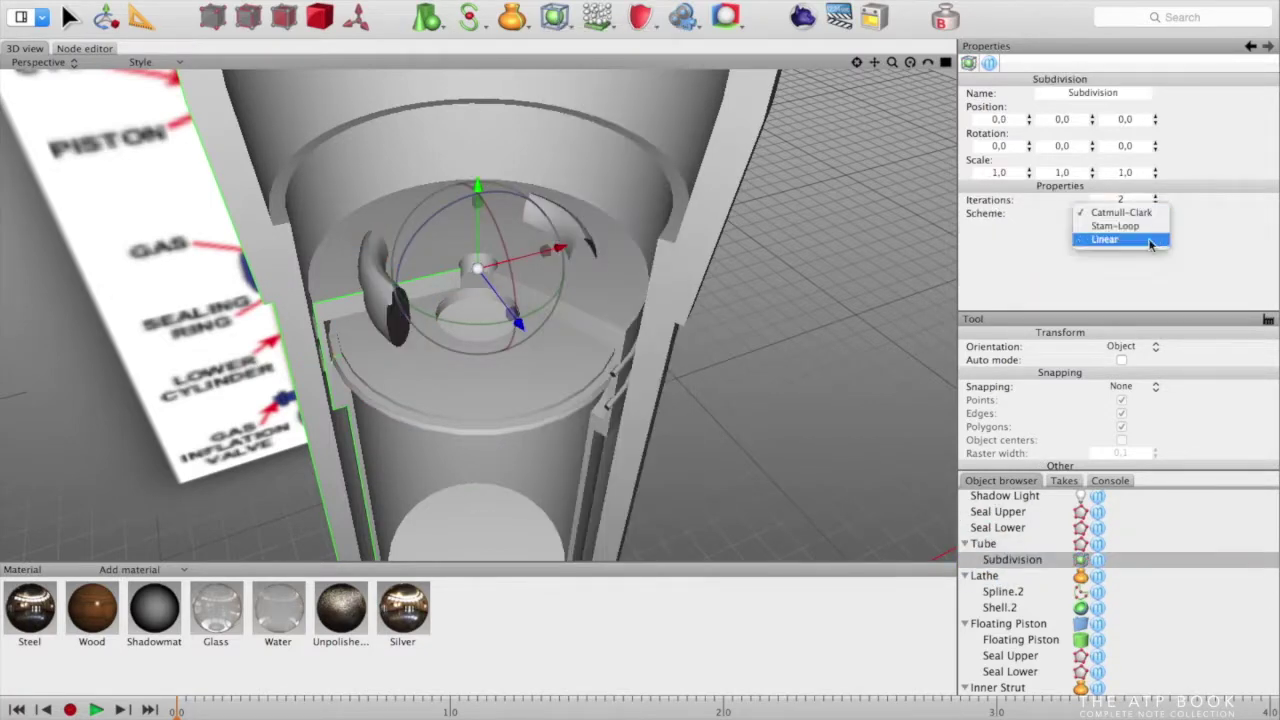
click(1150, 244)
drag(1008, 560, 994, 537)
click(996, 562)
key(Delete)
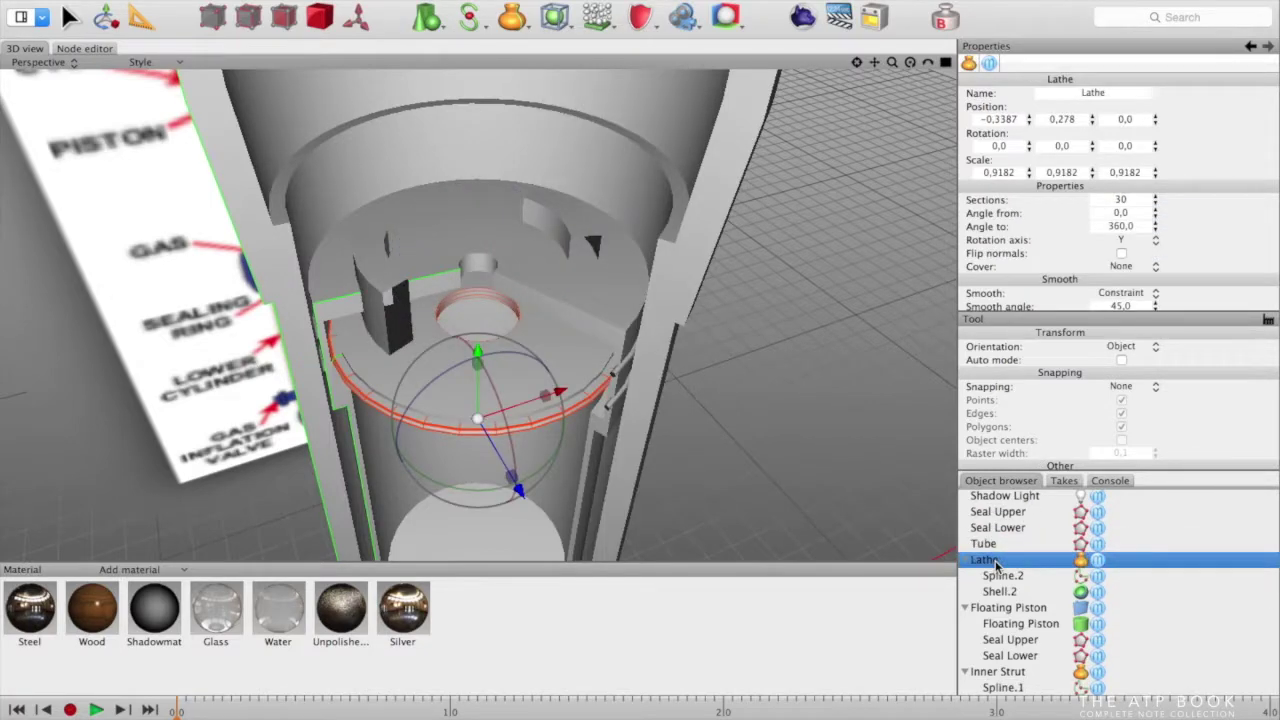
Rotate the cut Tube to -17 degrees around its vertical axis above the valve plate
click(391, 272)
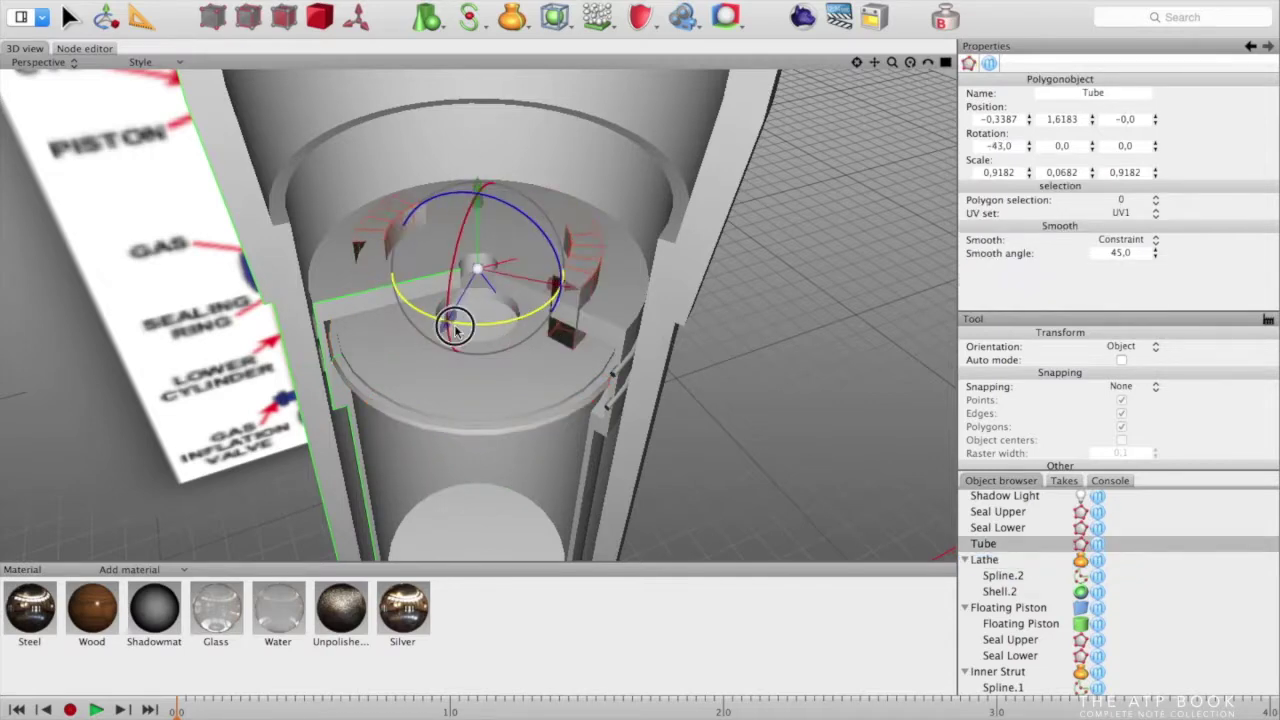
drag(458, 323, 516, 289)
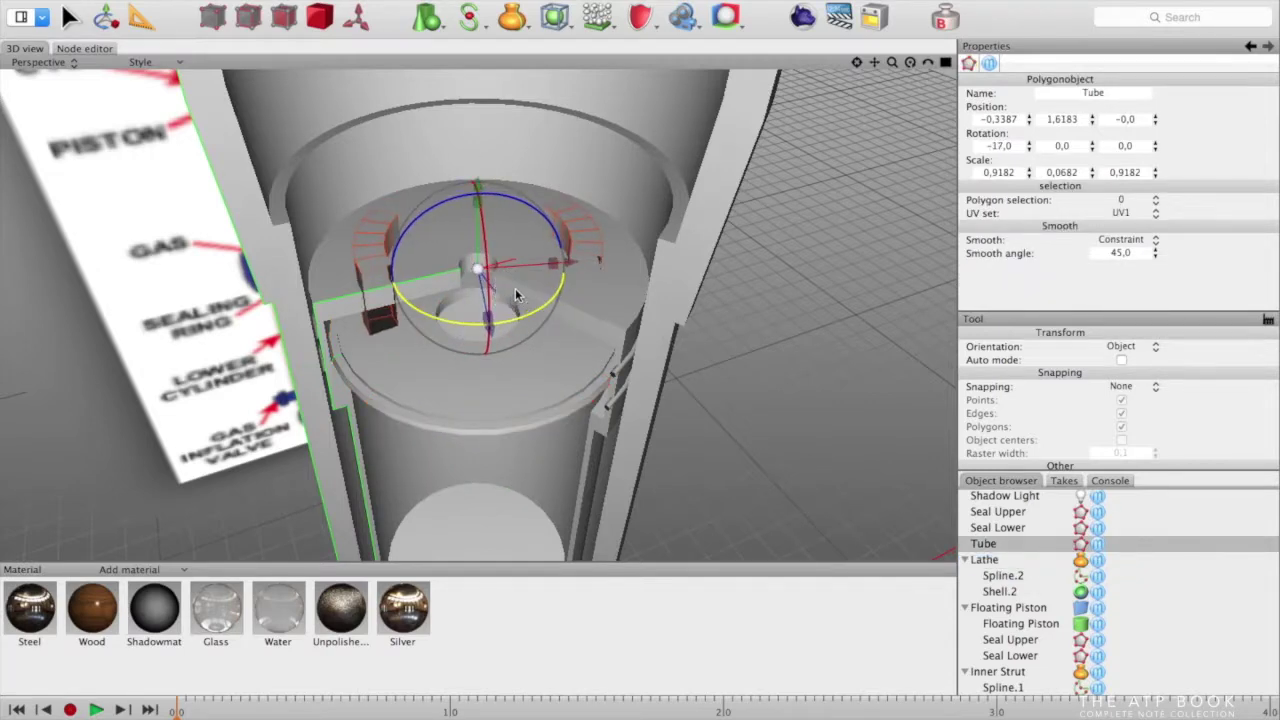
scroll(994, 584, down, 5)
scroll(994, 580, up, 5)
Add a Boolean and nest the Inner Strut and the Tube in it so the tube is subtracted from the strut
drag(988, 557, 990, 686)
click(513, 18)
click(572, 46)
drag(992, 576, 988, 685)
drag(988, 609, 989, 622)
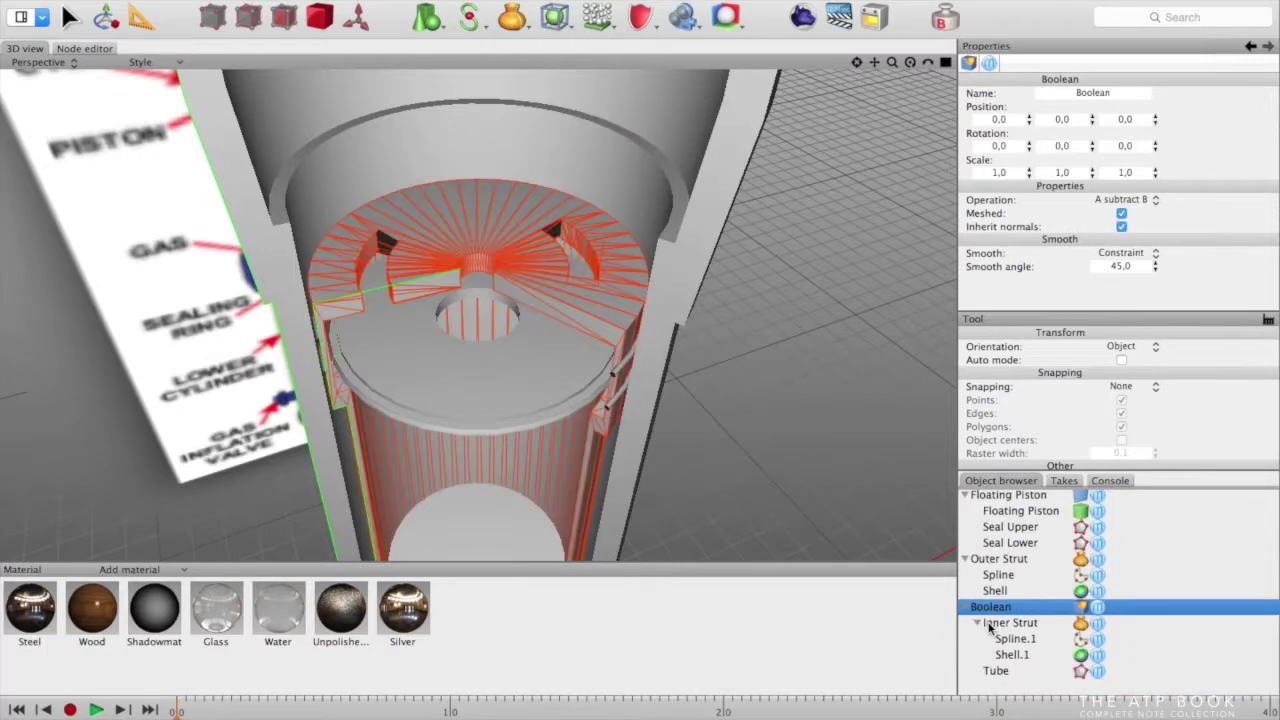
click(722, 412)
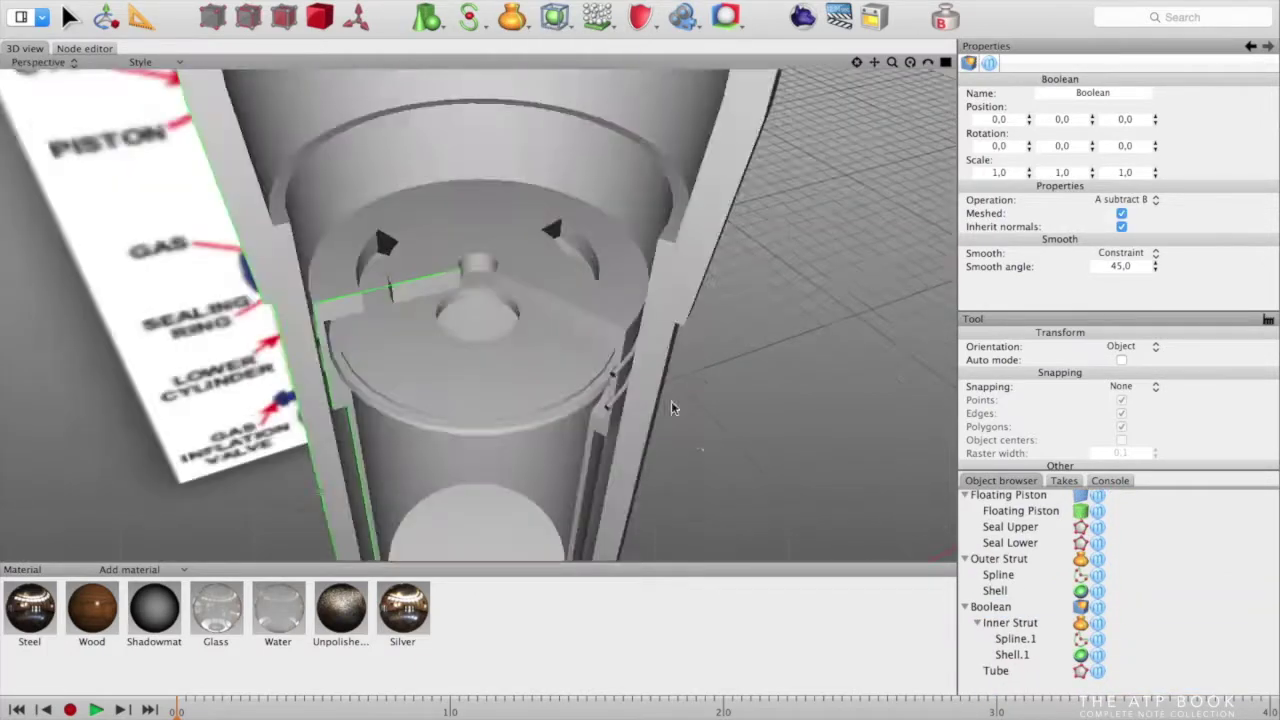
Add a Tube around the strut's lower end at Y 0.8617, scaled to 0.3967 × 0.1198 × 0.3967
scroll(674, 408, down, 5)
mouse_move(674, 408)
alt+mouse_down()
mouse_move(626, 457)
mouse_move(670, 420)
alt+mouse_up()
scroll(670, 420, down, 5)
click(442, 20)
click(468, 200)
scroll(609, 491, down, 5)
drag(529, 462, 534, 402)
drag(533, 423, 490, 428)
drag(614, 411, 540, 427)
drag(587, 243, 574, 243)
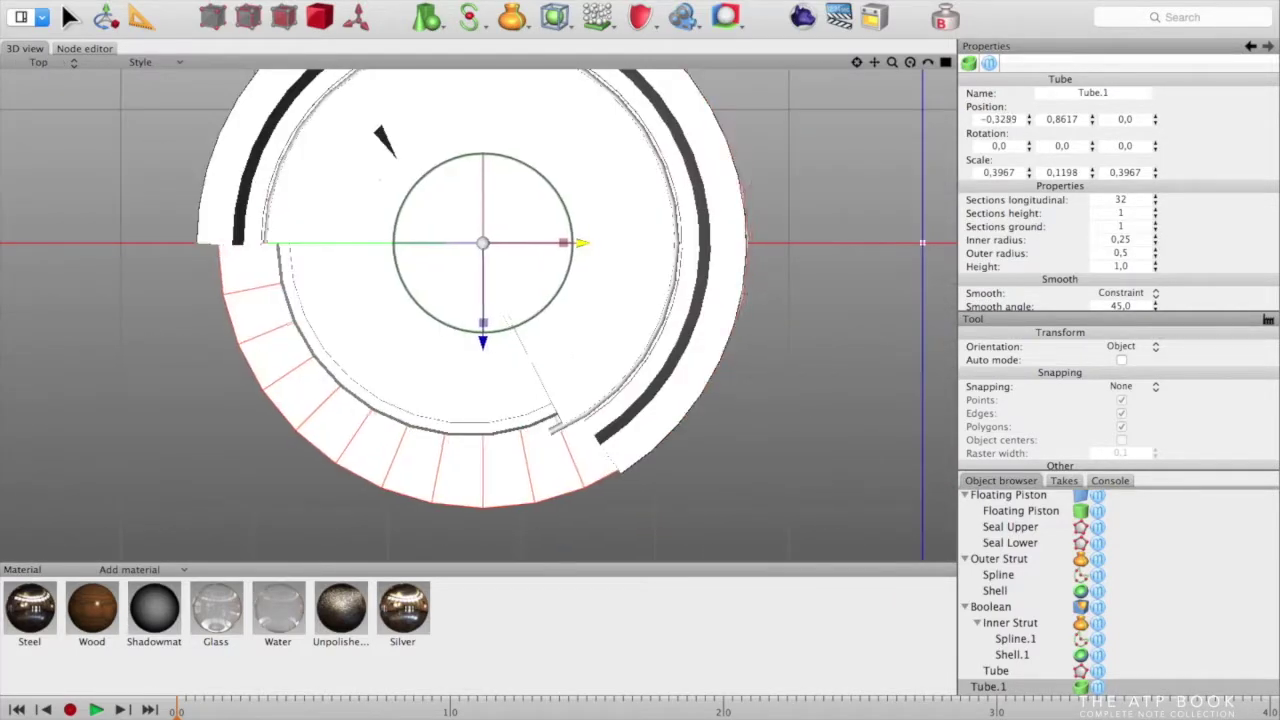
Set the collar tube's inner radius to 0.47 and outer radius to 0.59, and centre it on the strut at X -0.3379
drag(1156, 253, 1130, 203)
key(F1)
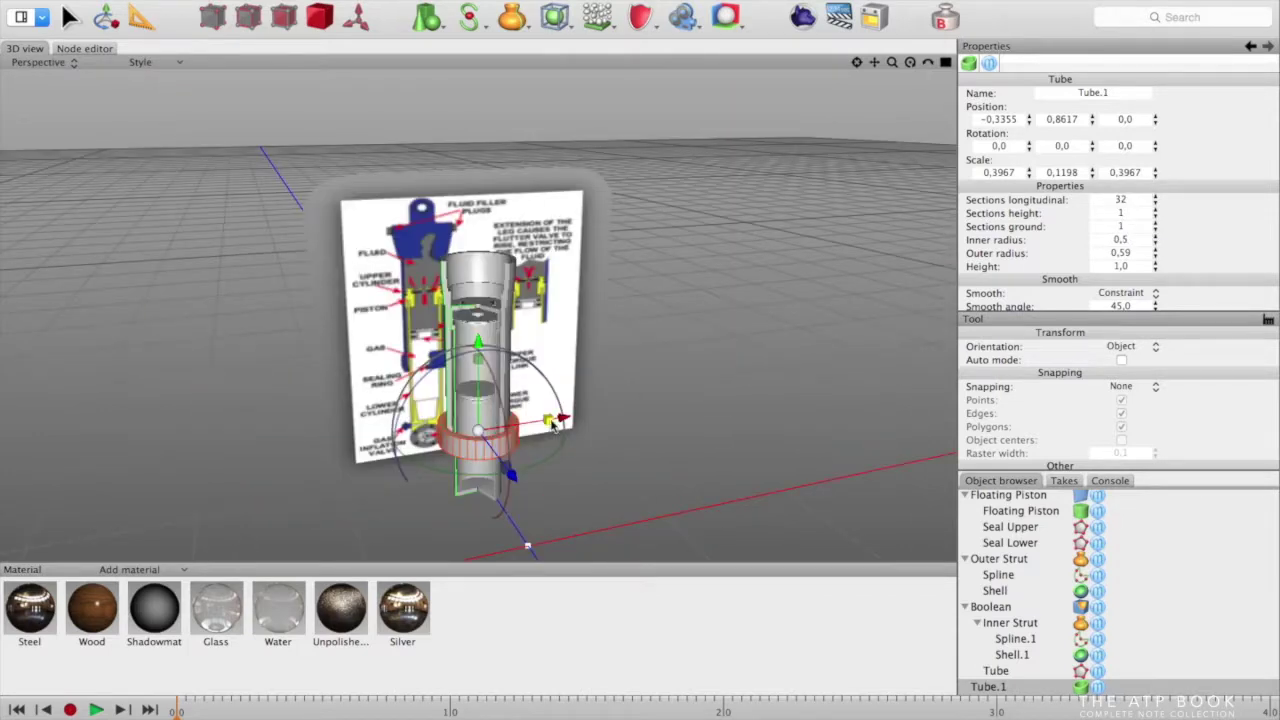
scroll(545, 418, up, 3)
click(857, 63)
scroll(537, 308, up, 10)
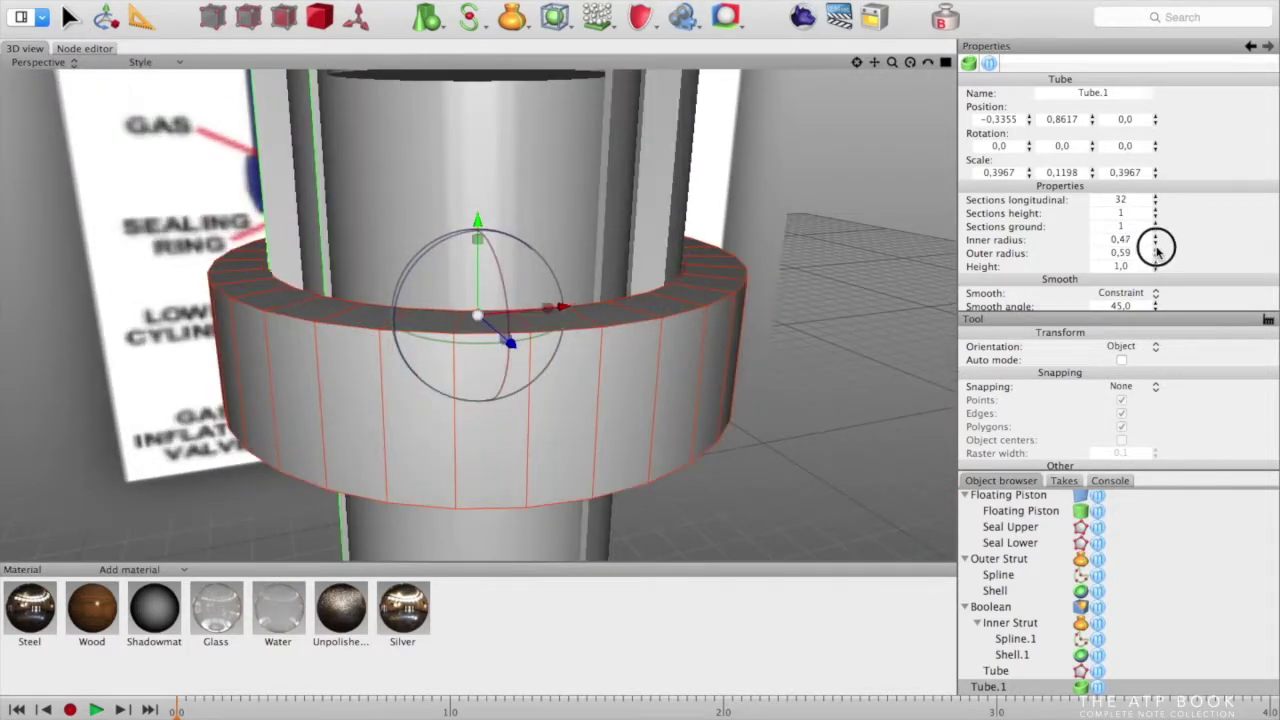
drag(563, 307, 560, 307)
Reduce the collar tube's outer radius to 0.52, set its Y scale to 0.109 and move it to Y 0.8608
drag(475, 239, 475, 291)
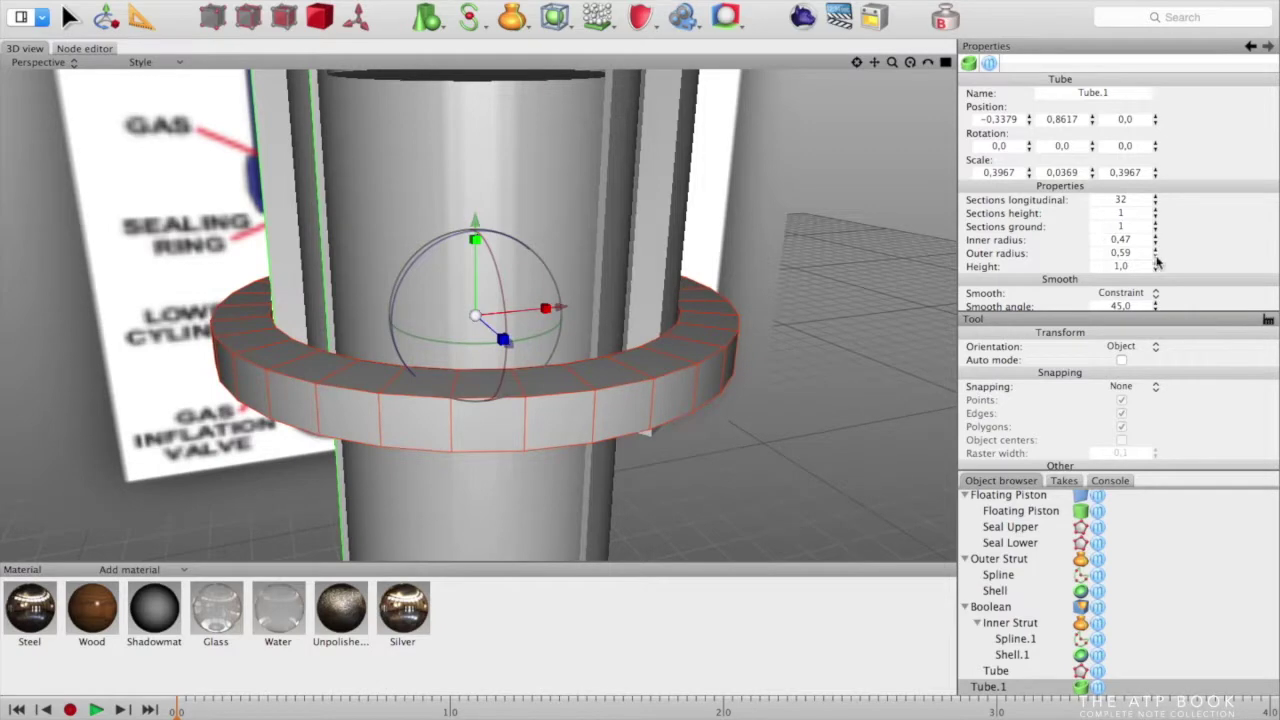
drag(1156, 256, 1156, 263)
drag(475, 239, 477, 209)
scroll(588, 277, down, 10)
drag(477, 231, 477, 222)
Try a Catmull-Clark Subdivision modifier on the collar tube and undo it
click(598, 17)
click(610, 389)
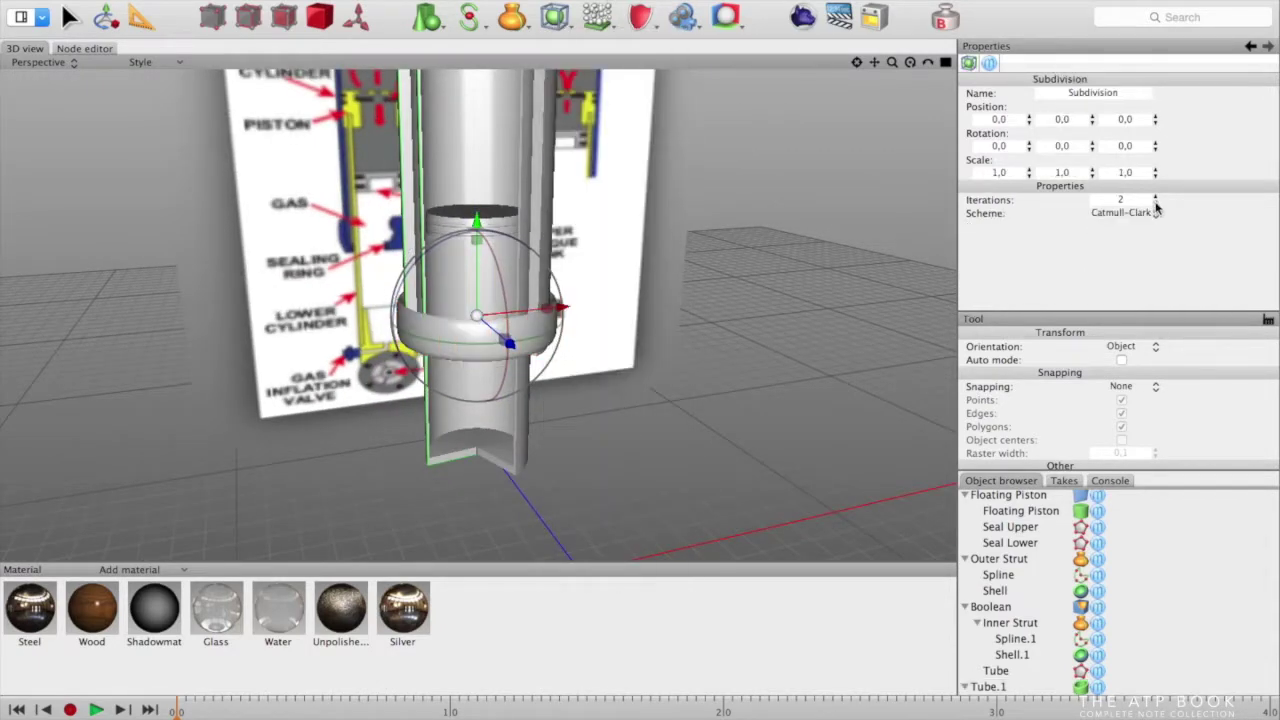
key(super+z)
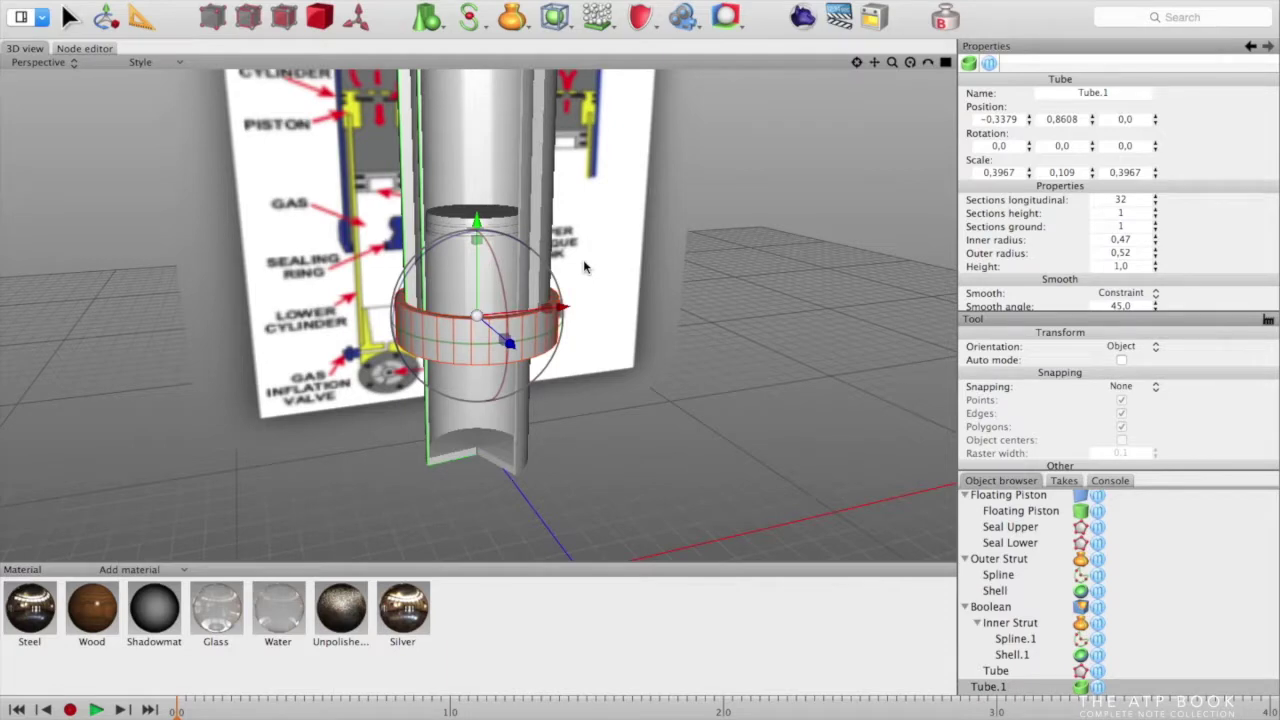
scroll(586, 268, down, 10)
click(643, 320)
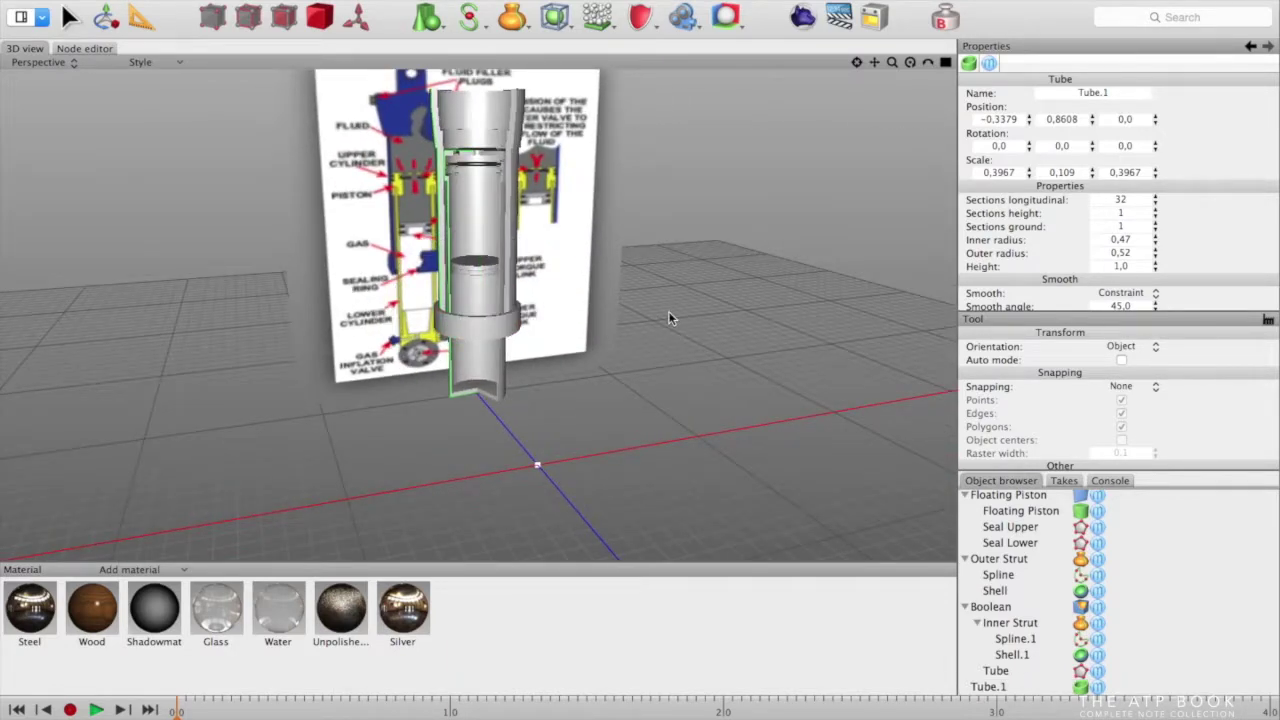
scroll(671, 318, up, 1)
Switch to Safari and search Google images for "nose gear torque link"
key(ctrl+Up)
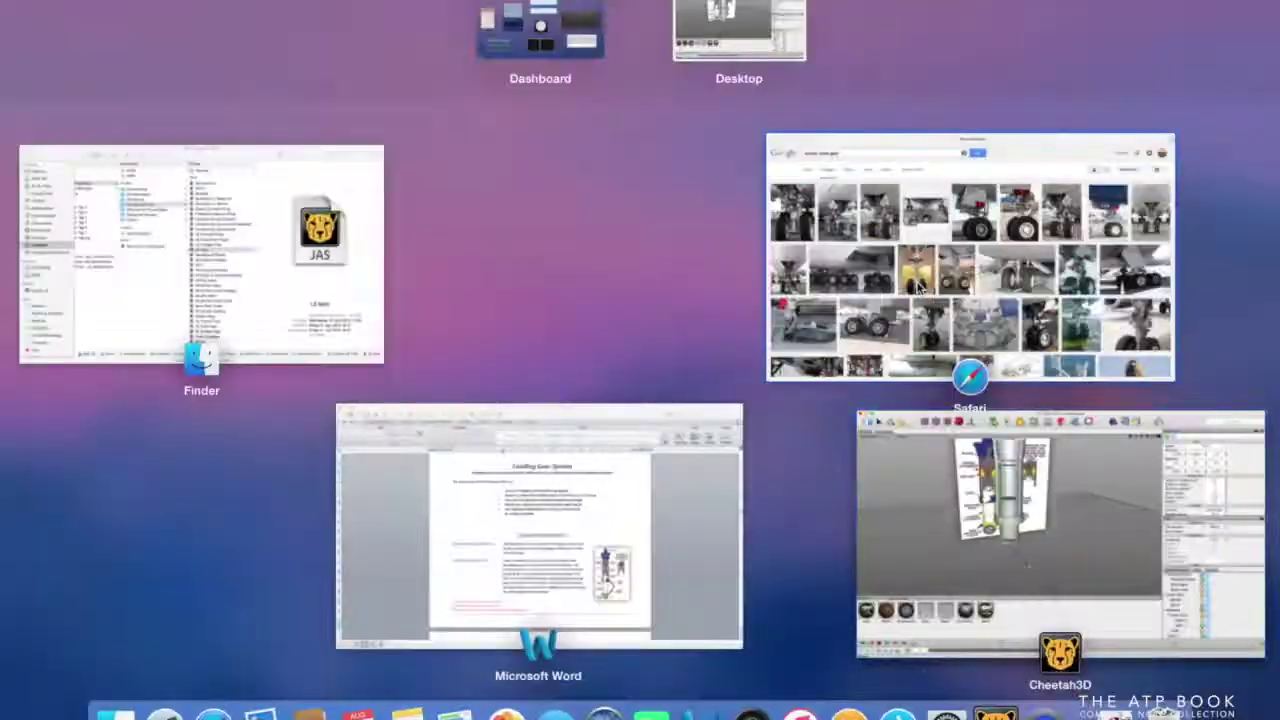
click(880, 260)
text(que link)
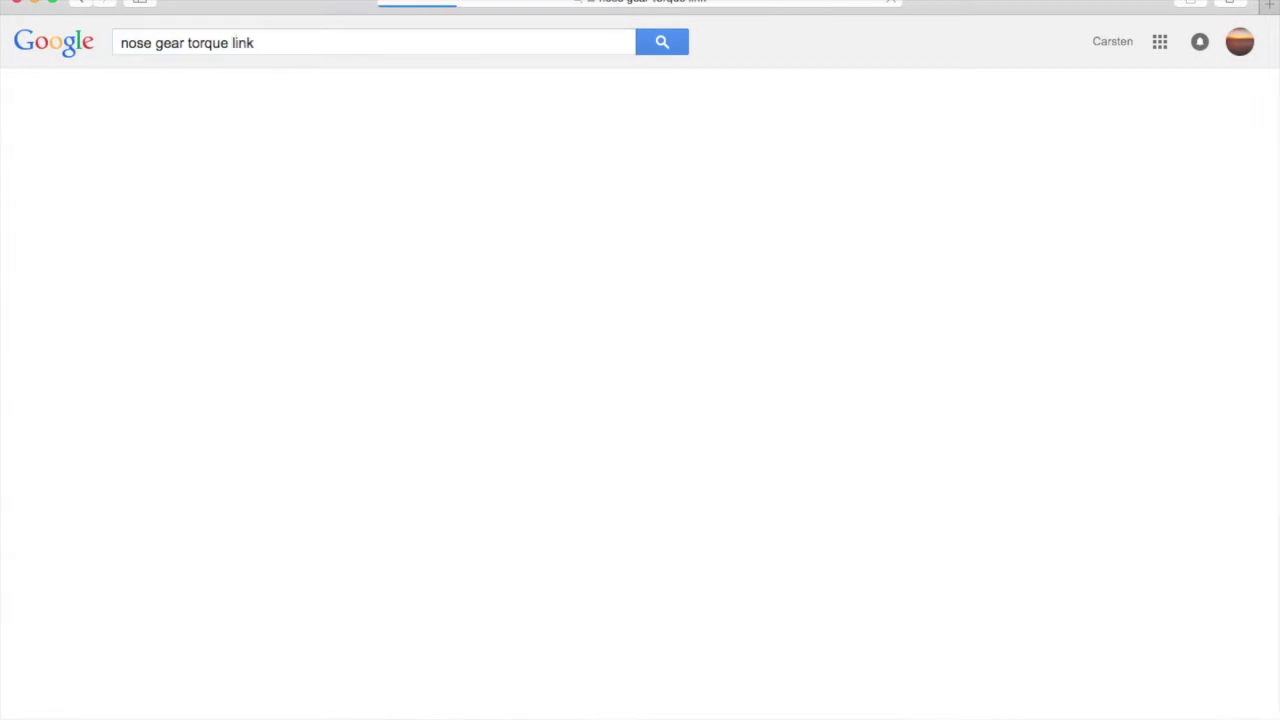
scroll(369, 354, down, 5)
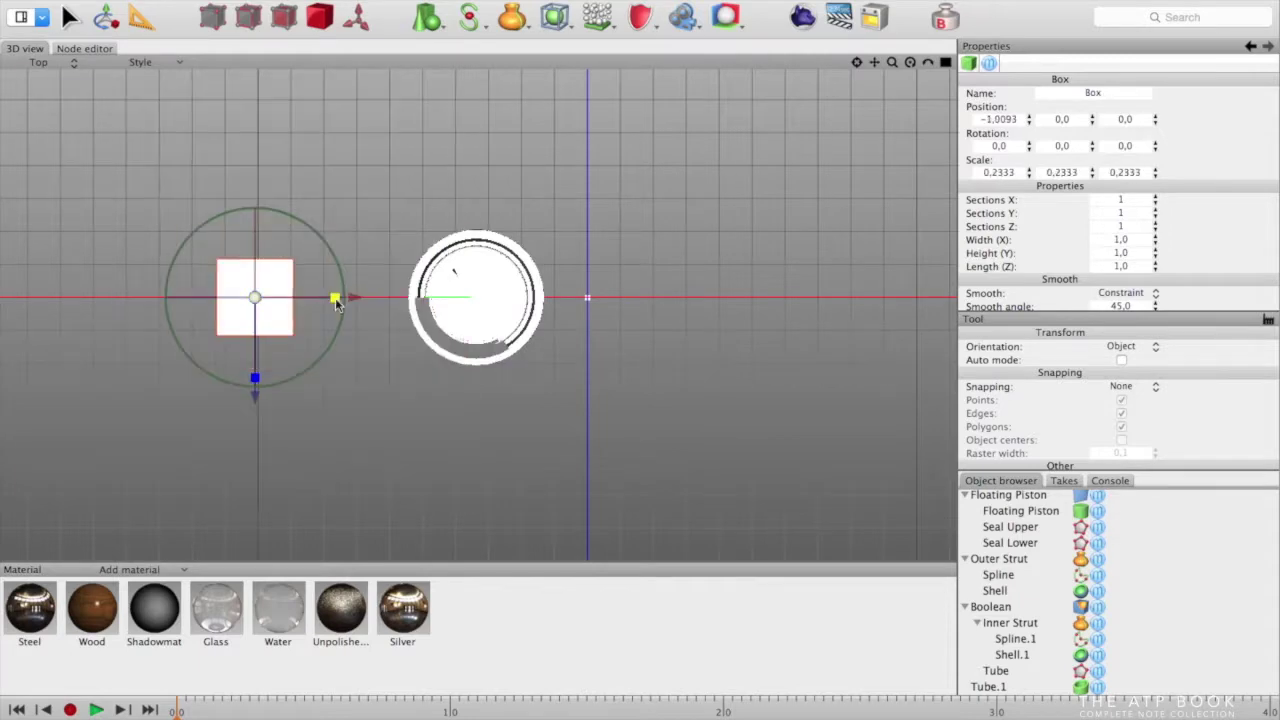
Stretch the Box to an X scale of 0.3599 and move it beside the strut at X 0.054
drag(335, 298, 362, 298)
drag(355, 298, 678, 297)
drag(711, 297, 706, 297)
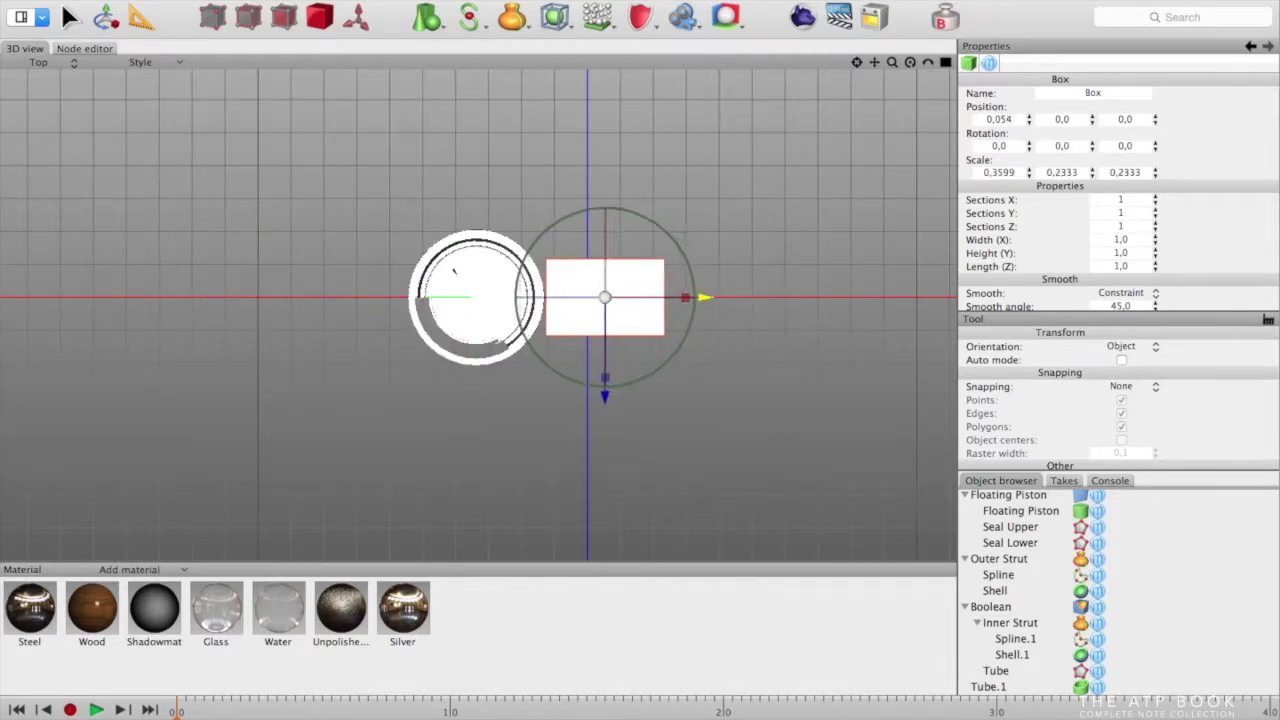
scroll(706, 297, up, 5)
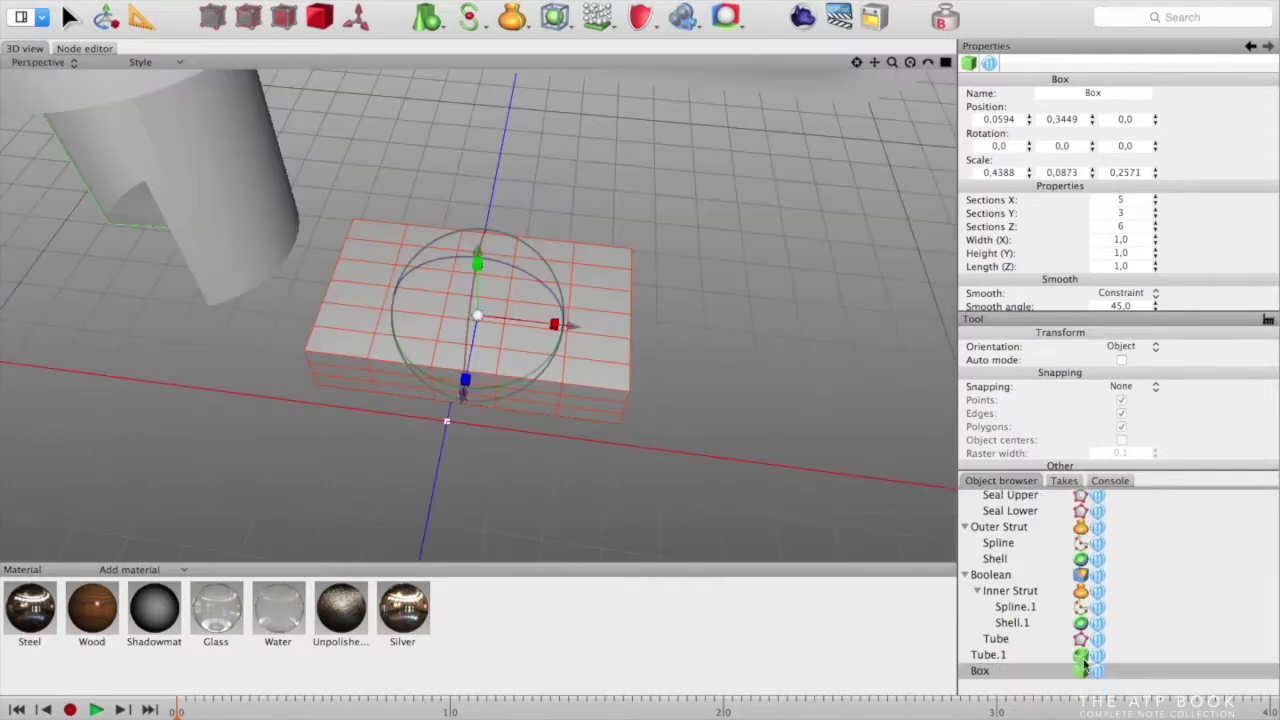
Loop-select the Box's polygon bands starting at the strut-facing end and scale them narrower to taper the Box toward the strut
right_click(370, 229)
click(586, 248)
click(354, 285)
key(r)
drag(420, 300, 405, 340)
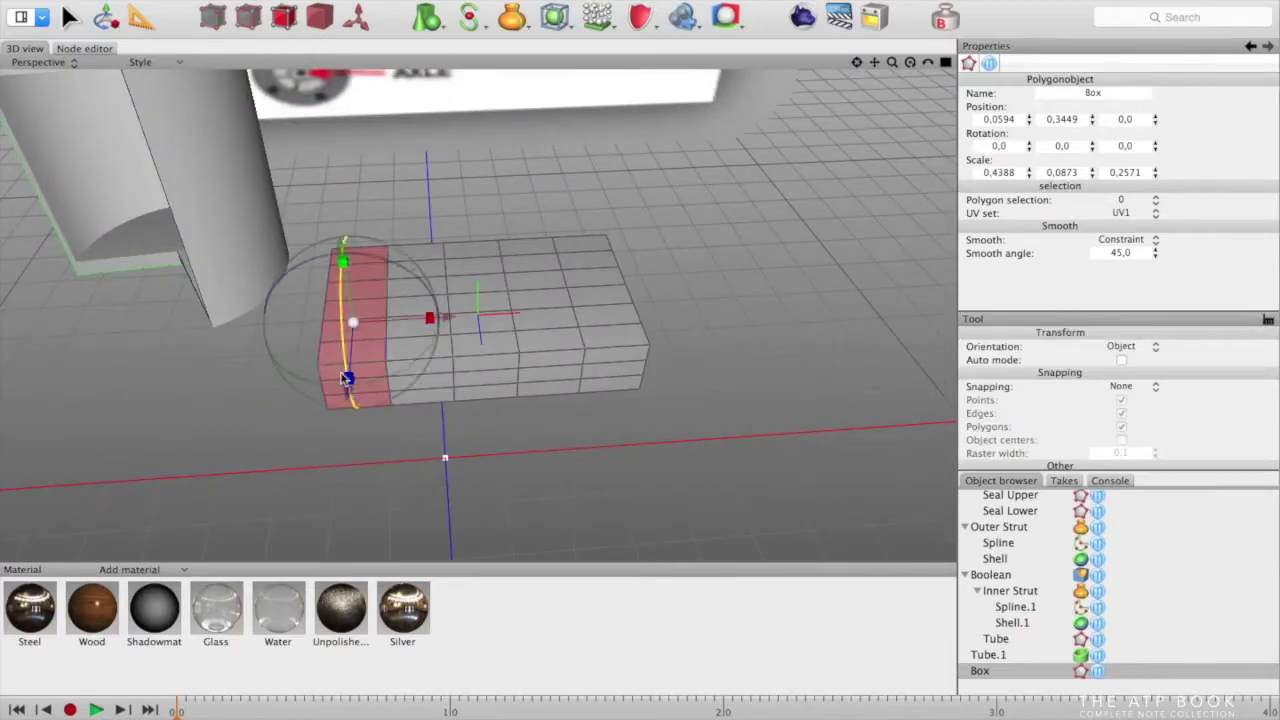
drag(352, 300, 345, 320)
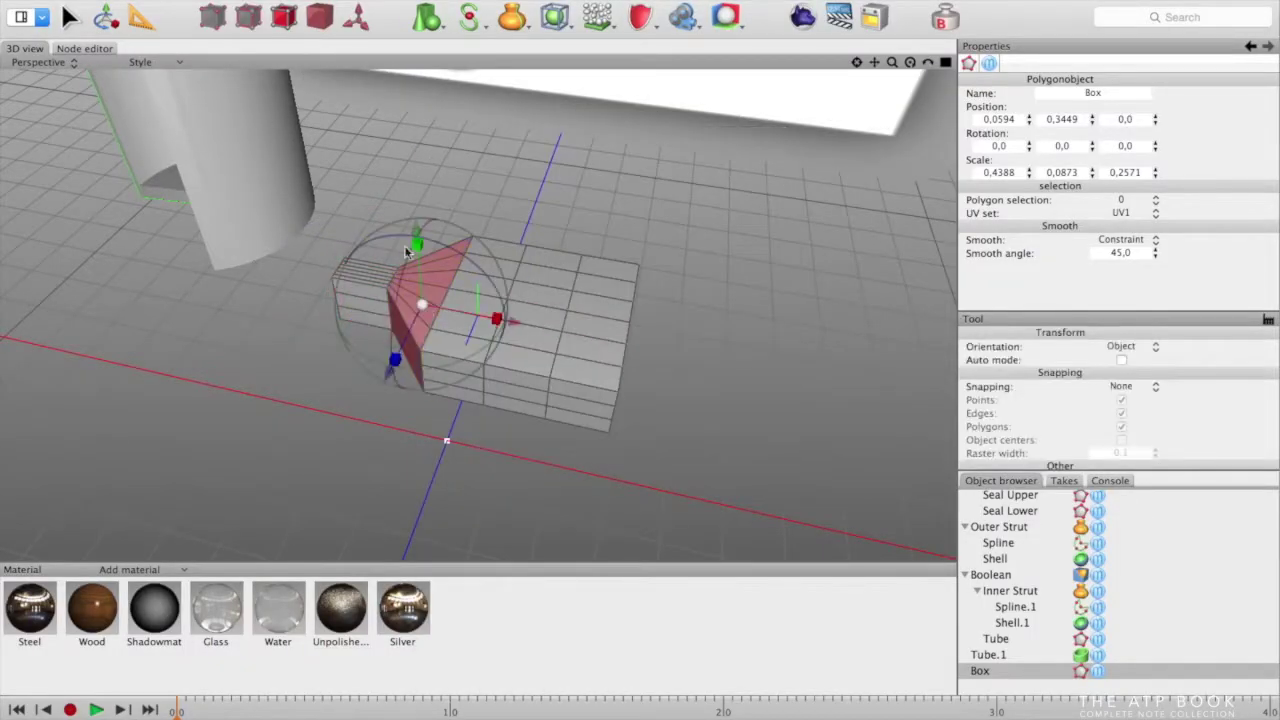
drag(391, 358, 395, 362)
Loop-select the edges around the Box's narrow neck and scale them along Z to refine the taper
right_click(471, 130)
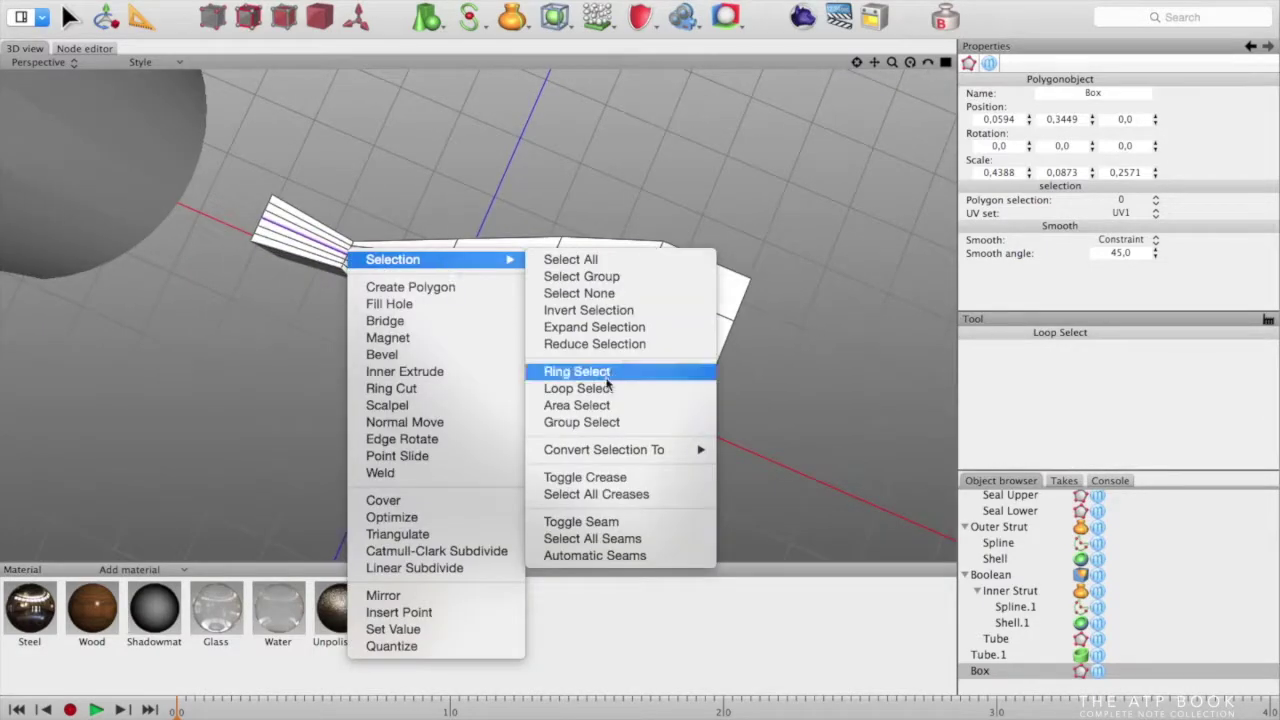
click(597, 366)
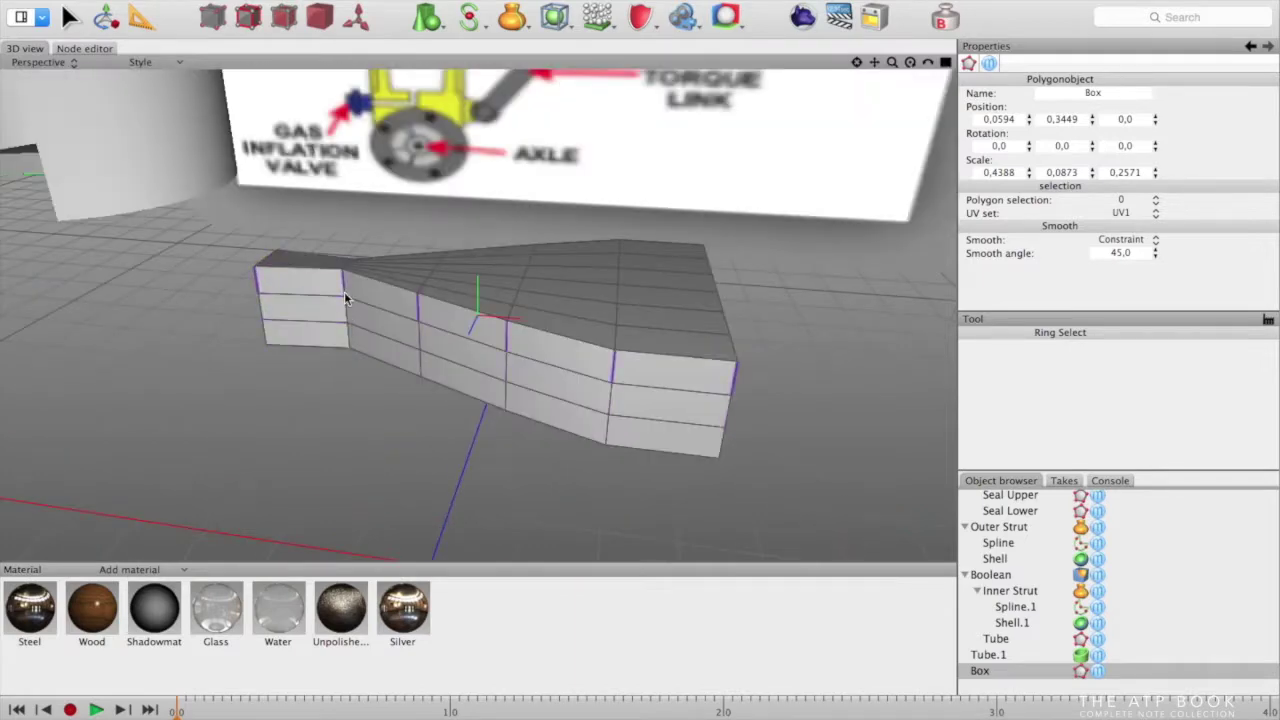
click(284, 17)
right_click(343, 286)
click(597, 345)
click(248, 17)
click(344, 297)
click(106, 17)
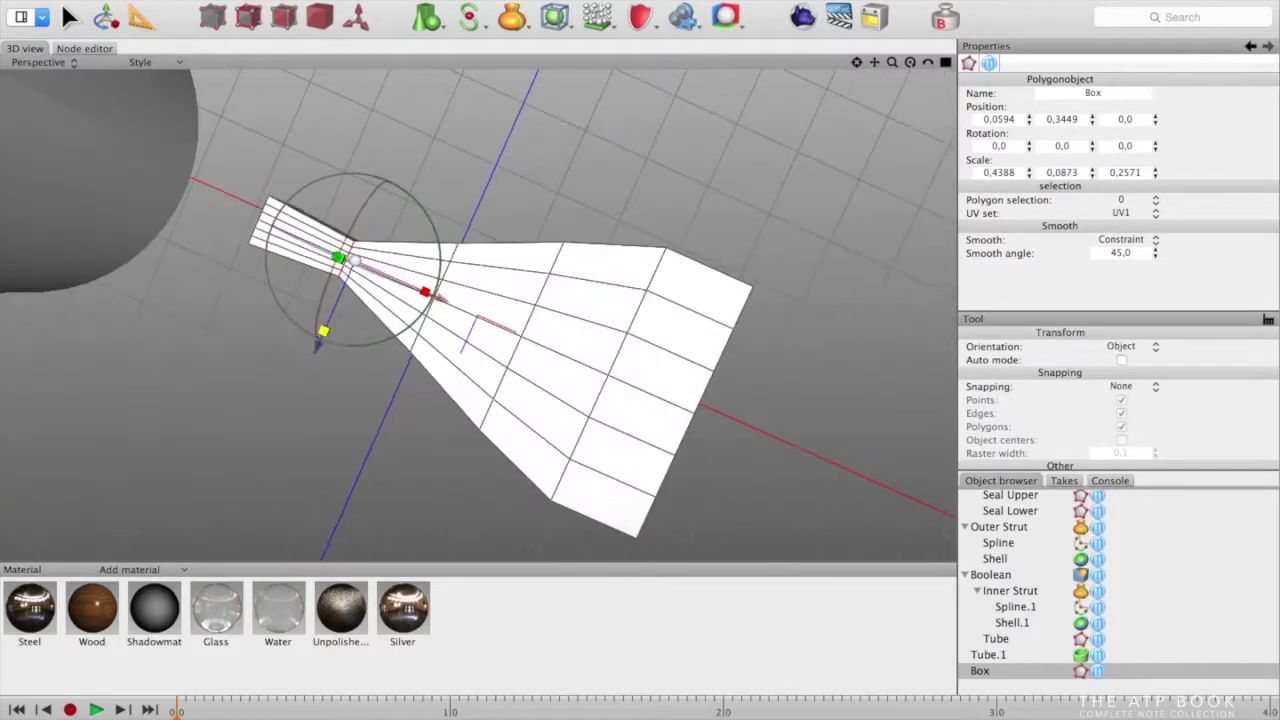
Select the middle polygons around the Box's wide end and delete them to form an open two-armed fork
alt+drag(340, 440, 727, 403)
click(454, 456)
click(284, 17)
mouse_move(449, 453)
mouse_down()
mouse_move(476, 515)
mouse_move(508, 453)
mouse_up()
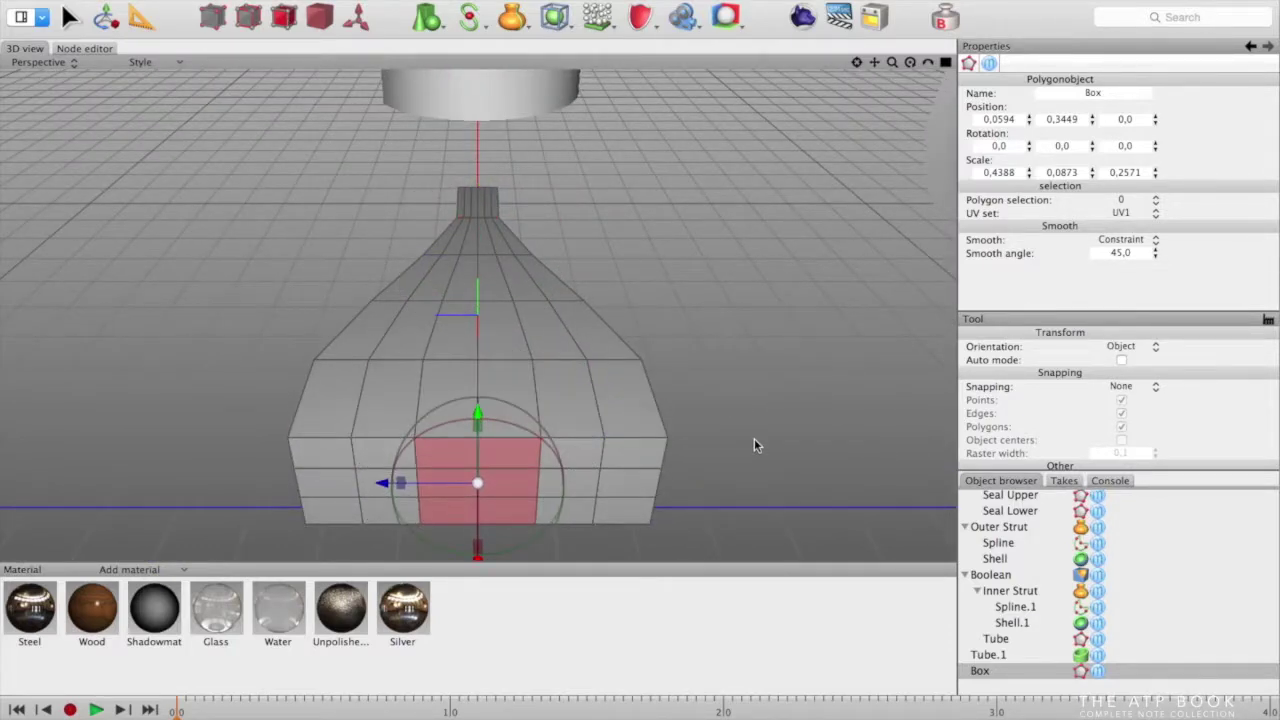
mouse_move(383, 509)
shift+mouse_down()
mouse_move(559, 458)
mouse_move(571, 517)
mouse_move(378, 424)
mouse_move(382, 215)
shift+mouse_up()
mouse_move(382, 215)
shift+mouse_down()
mouse_move(495, 230)
mouse_move(547, 215)
shift+mouse_up()
alt+drag(547, 215, 332, 476)
key(Delete)
Try to close the open inner side of a fork arm with Create Polygon
right_click(332, 476)
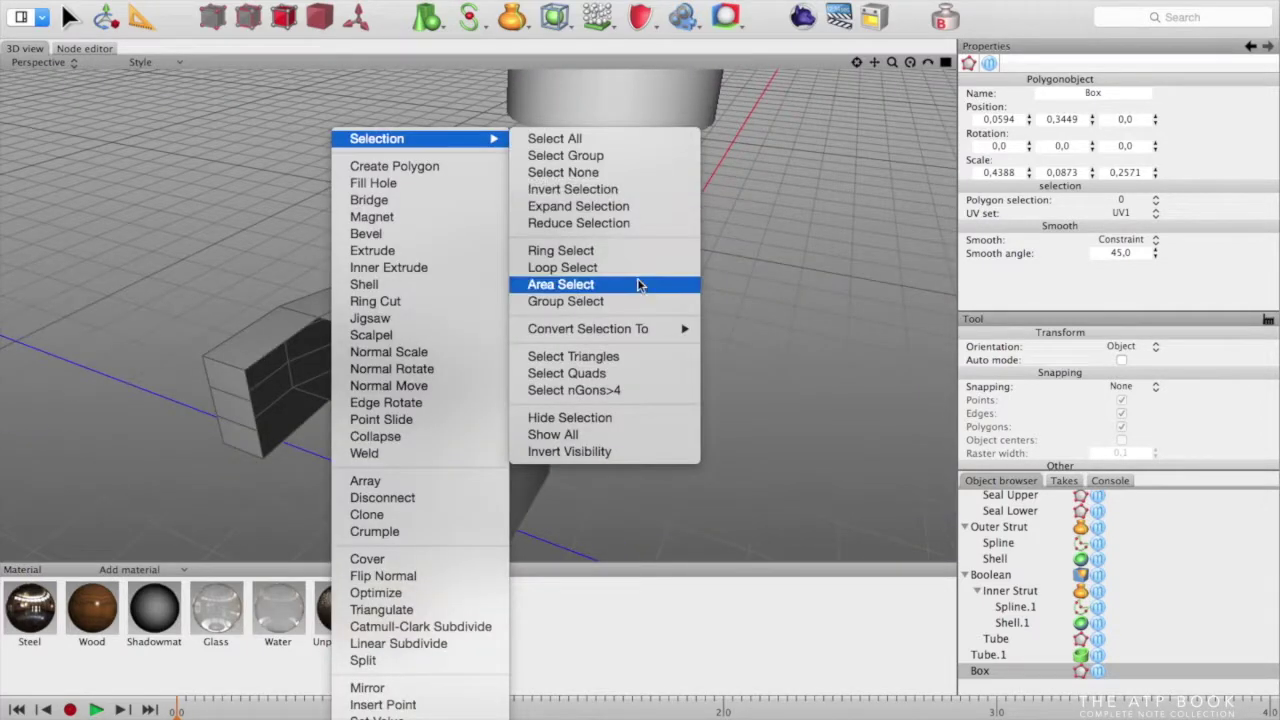
click(404, 166)
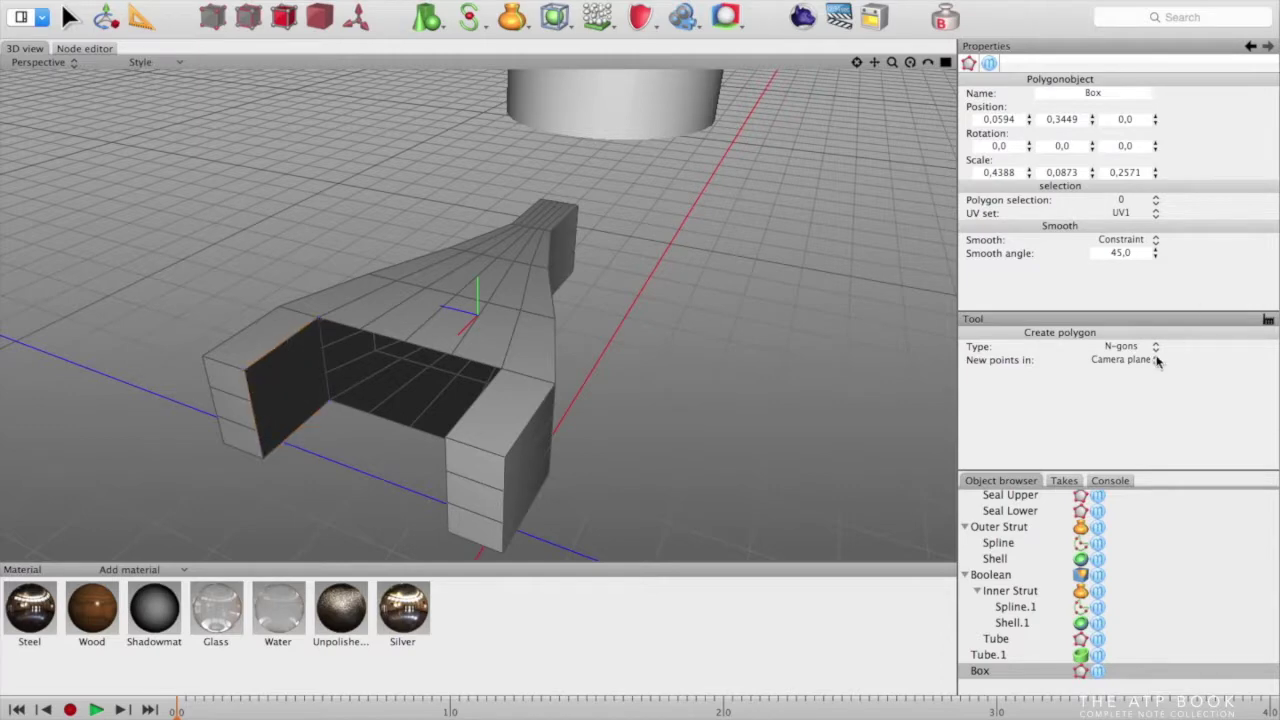
click(180, 2)
click(188, 2)
click(212, 17)
alt+drag(323, 449, 611, 396)
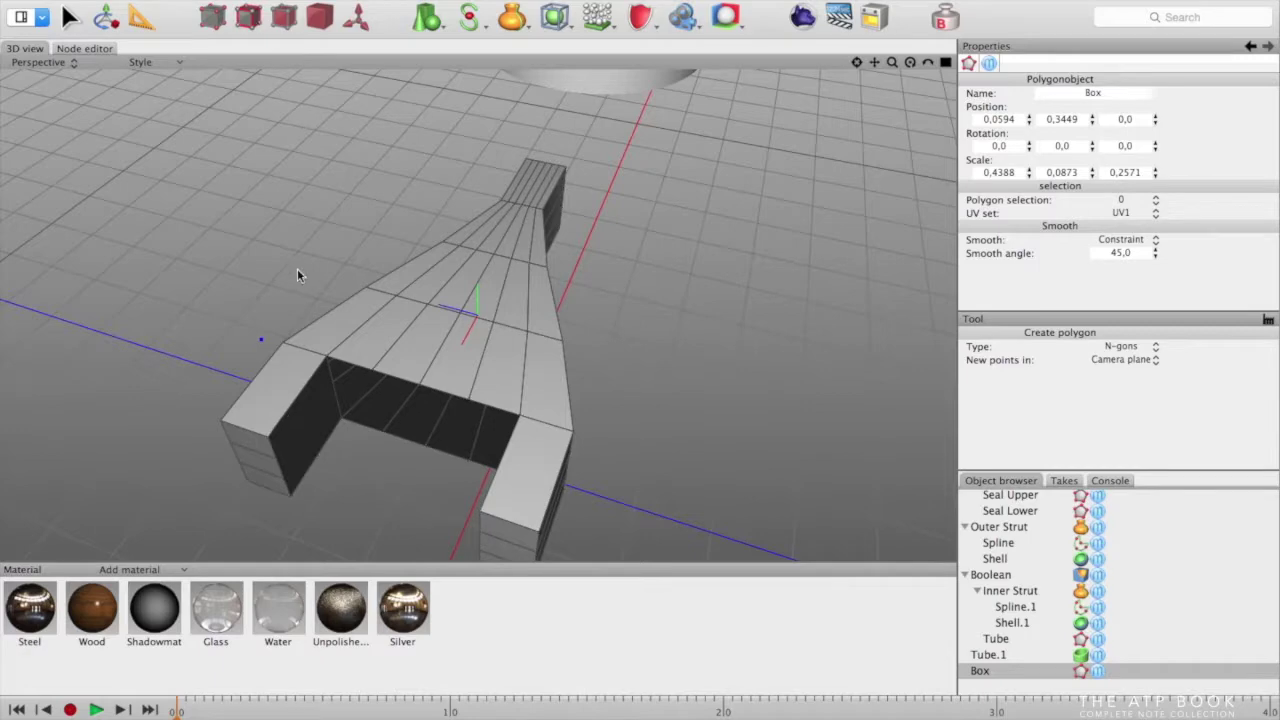
right_click(305, 407)
mouse_move(370, 352)
click(562, 356)
click(212, 25)
alt+drag(410, 540, 357, 456)
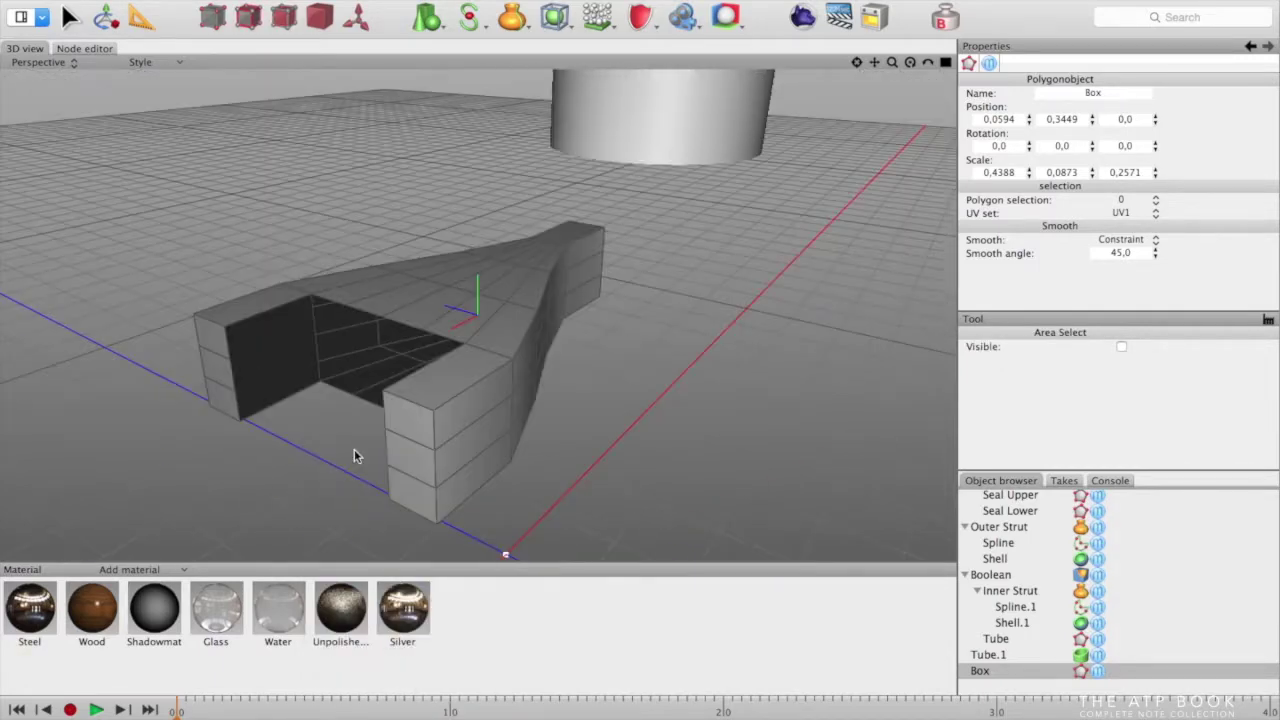
right_click(482, 358)
mouse_move(580, 352)
click(730, 371)
right_click(424, 400)
mouse_move(525, 350)
click(670, 387)
Create a polygon closing the first fork arm's open inner side and flip its normal
click(284, 17)
right_click(265, 310)
click(520, 156)
alt+drag(579, 272, 588, 384)
click(68, 17)
click(279, 402)
right_click(279, 402)
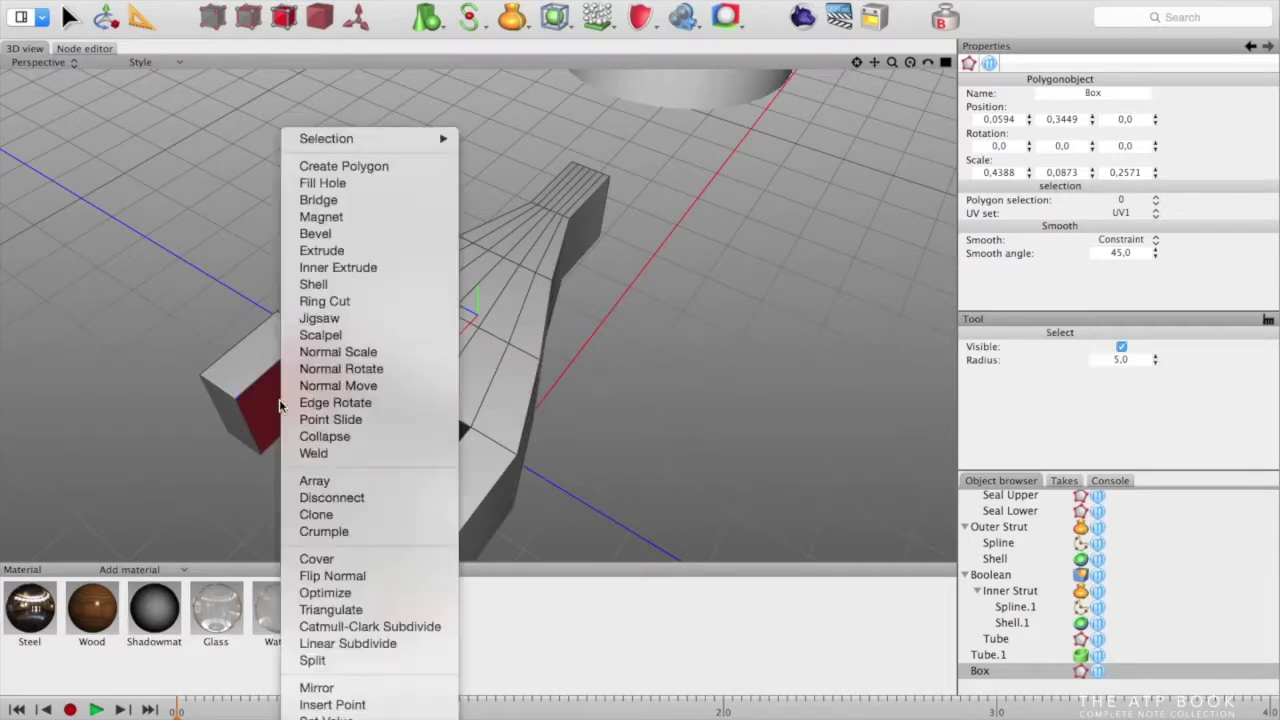
click(355, 577)
Create a polygon across the fork's open back wall between the arms and flip its normal
alt+drag(572, 480, 694, 400)
right_click(435, 370)
click(486, 165)
click(567, 420)
alt+drag(577, 428, 520, 455)
right_click(514, 460)
click(68, 17)
click(527, 388)
right_click(527, 388)
click(575, 577)
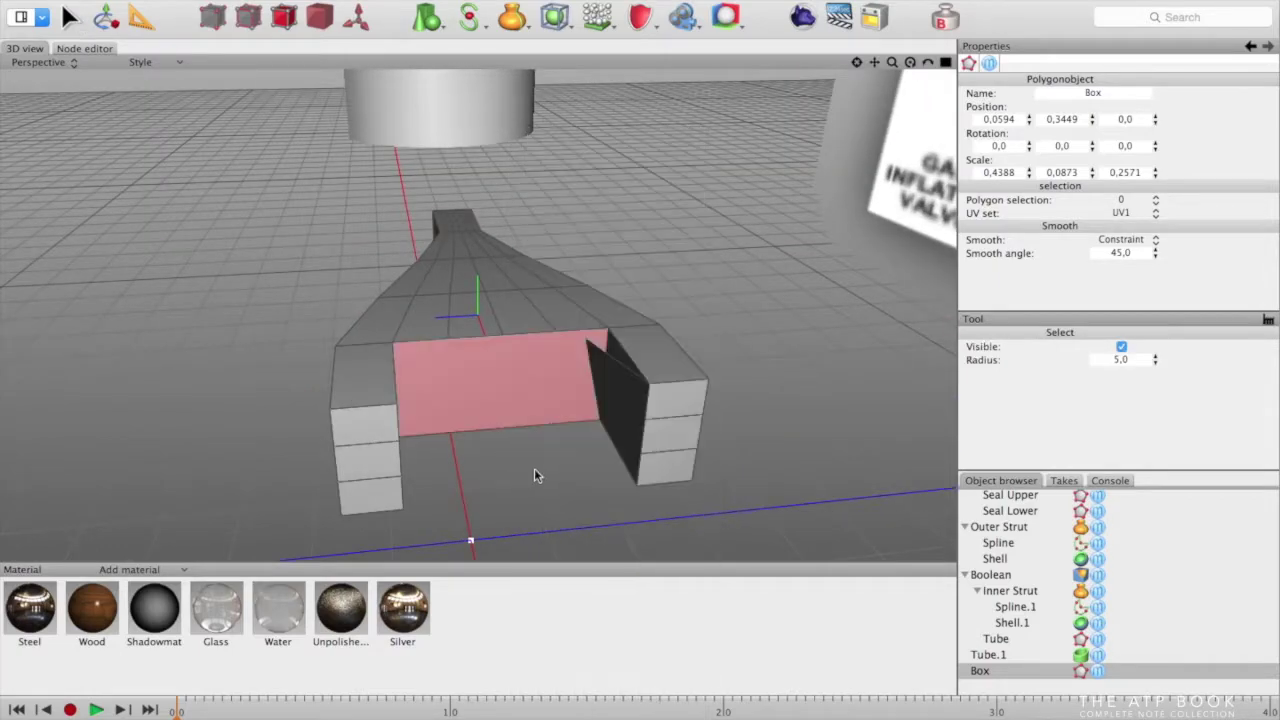
Delete the misplaced polygon beside the fork's other arm
click(622, 412)
alt+drag(580, 415, 694, 415)
key(Delete)
Create a polygon closing the second fork arm's open inner side and flip its normal
right_click(589, 430)
click(638, 165)
click(704, 300)
alt+drag(825, 392, 652, 235)
click(68, 17)
click(655, 366)
right_click(653, 368)
click(700, 577)
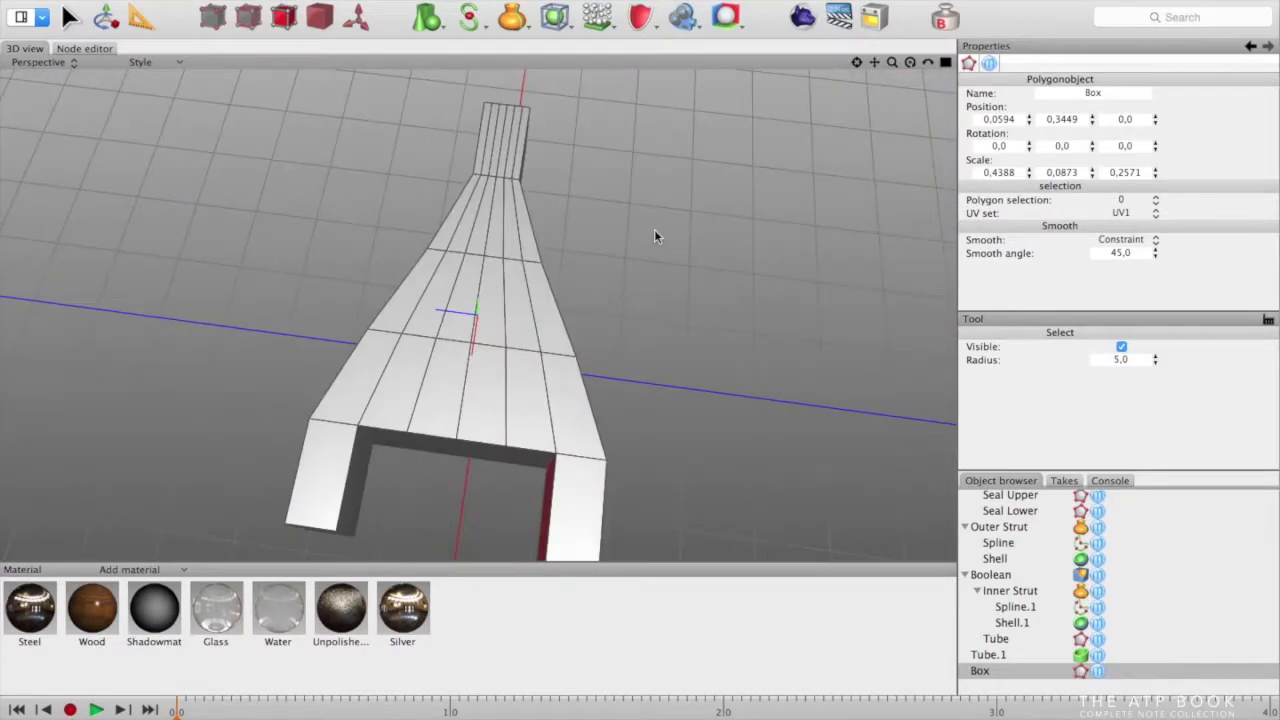
Ring-cut the wide band next to the fork and delete the link's middle polygons on both faces to open a central window
right_click(593, 386)
click(600, 300)
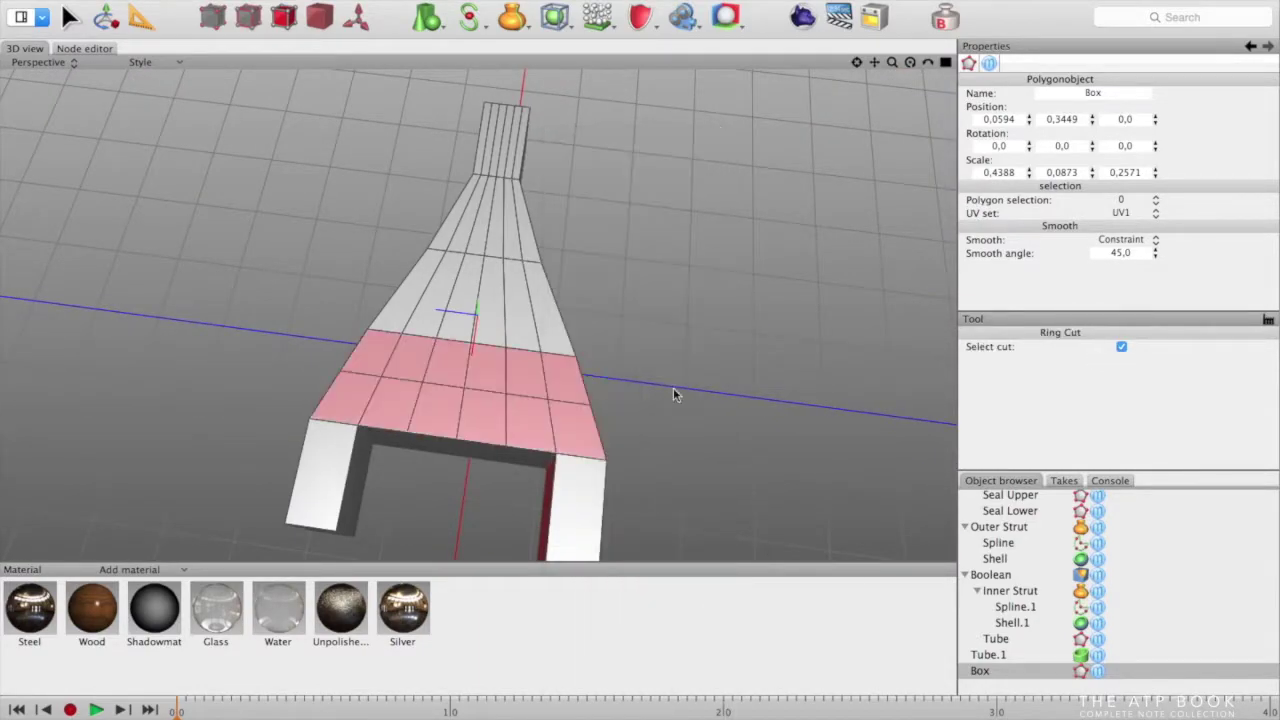
key(space)
drag(487, 367, 428, 305)
mouse_move(625, 356)
alt+mouse_down()
mouse_move(514, 80)
mouse_move(455, 93)
alt+mouse_up()
mouse_move(425, 250)
mouse_down()
mouse_move(437, 346)
mouse_move(455, 260)
mouse_up()
alt+drag(552, 184, 583, 400)
key(Delete)
Create polygons lining the open inner walls of the link's central window between its two faces
right_click(583, 400)
click(640, 166)
alt+drag(477, 320, 543, 307)
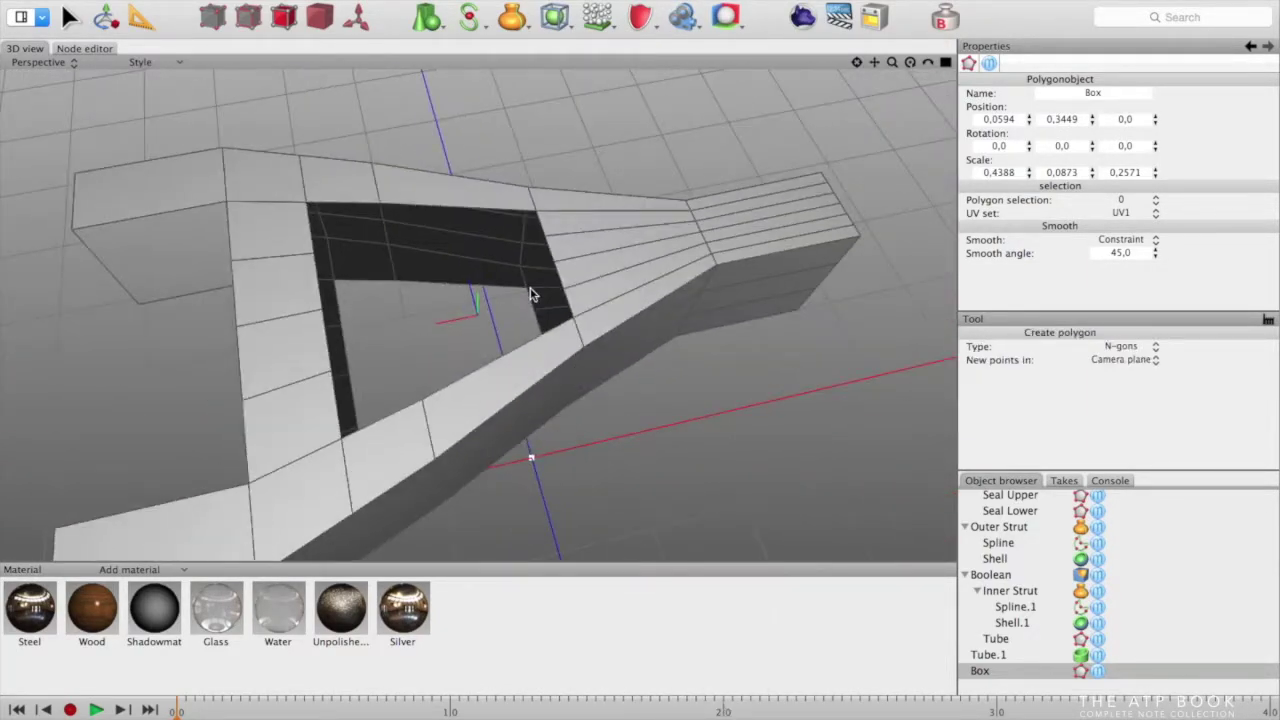
alt+drag(347, 283, 331, 191)
alt+drag(457, 297, 427, 276)
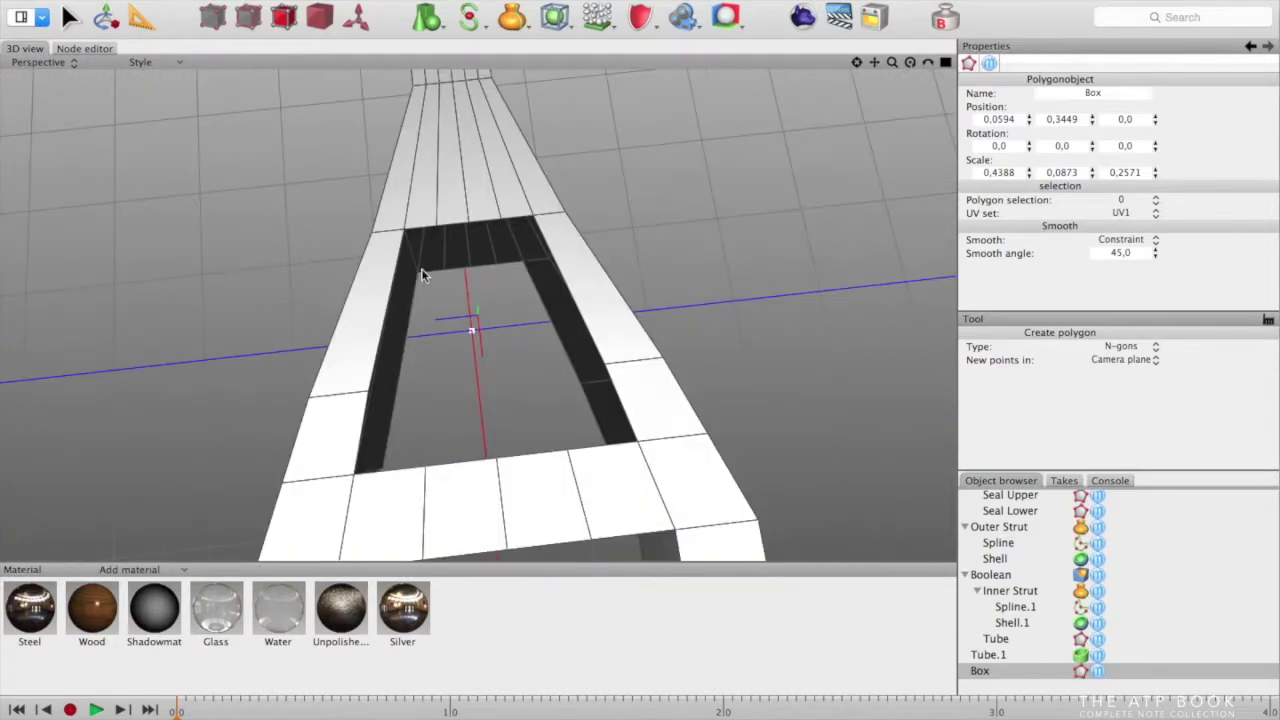
alt+drag(630, 235, 594, 256)
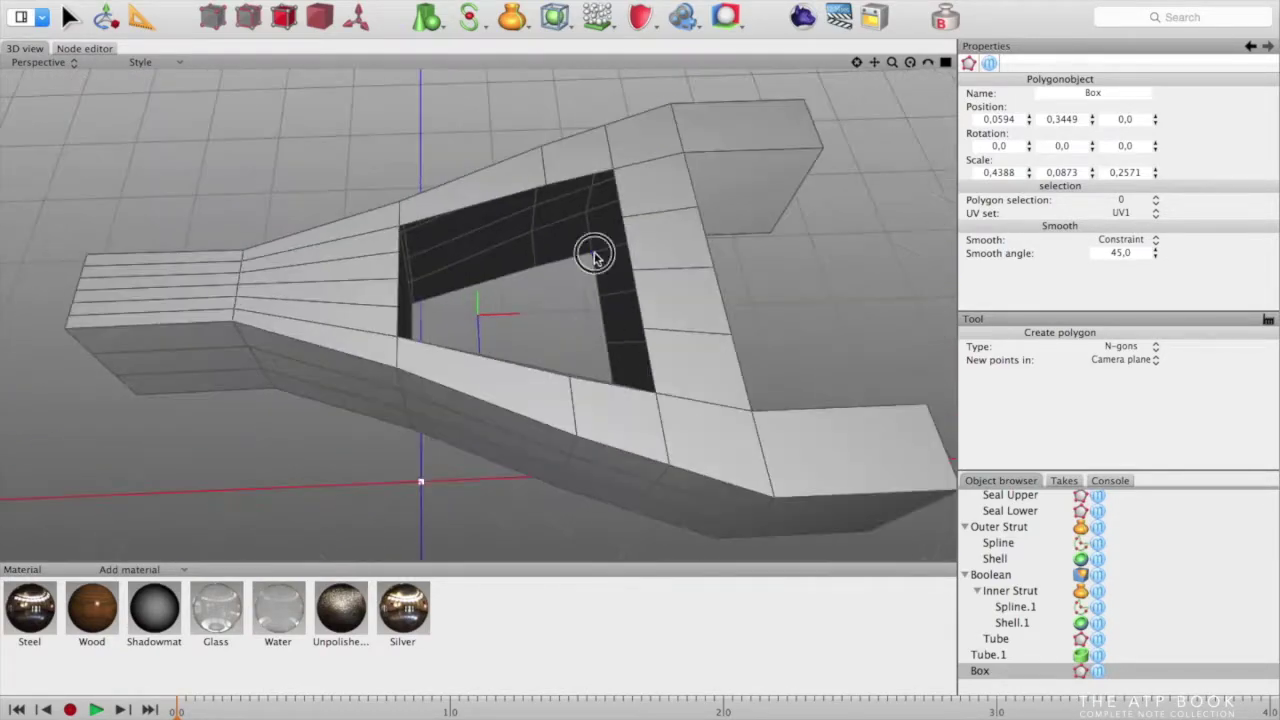
alt+drag(613, 193, 850, 240)
click(471, 127)
click(471, 216)
alt+drag(471, 217, 290, 150)
Flip the normals of the new polygons on the window's inner walls
click(69, 17)
click(486, 236)
right_click(486, 236)
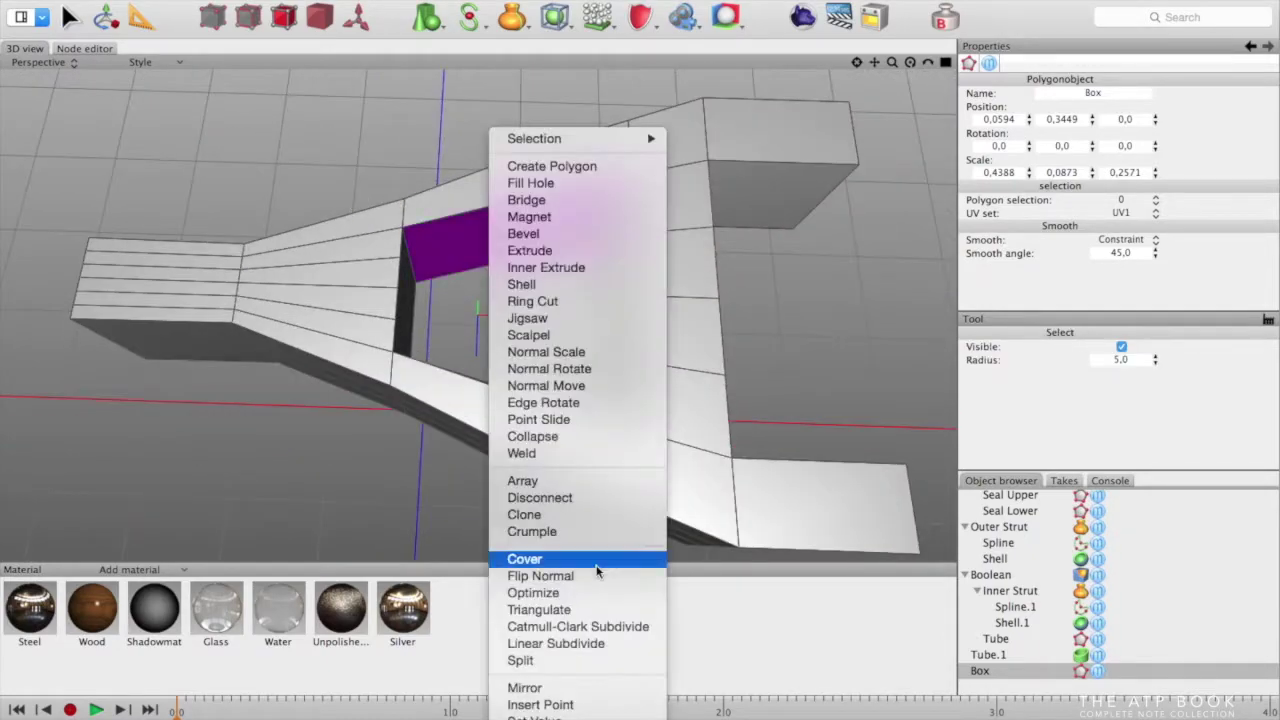
click(597, 576)
alt+drag(556, 352, 640, 250)
click(551, 230)
right_click(551, 223)
click(610, 576)
right_click(441, 235)
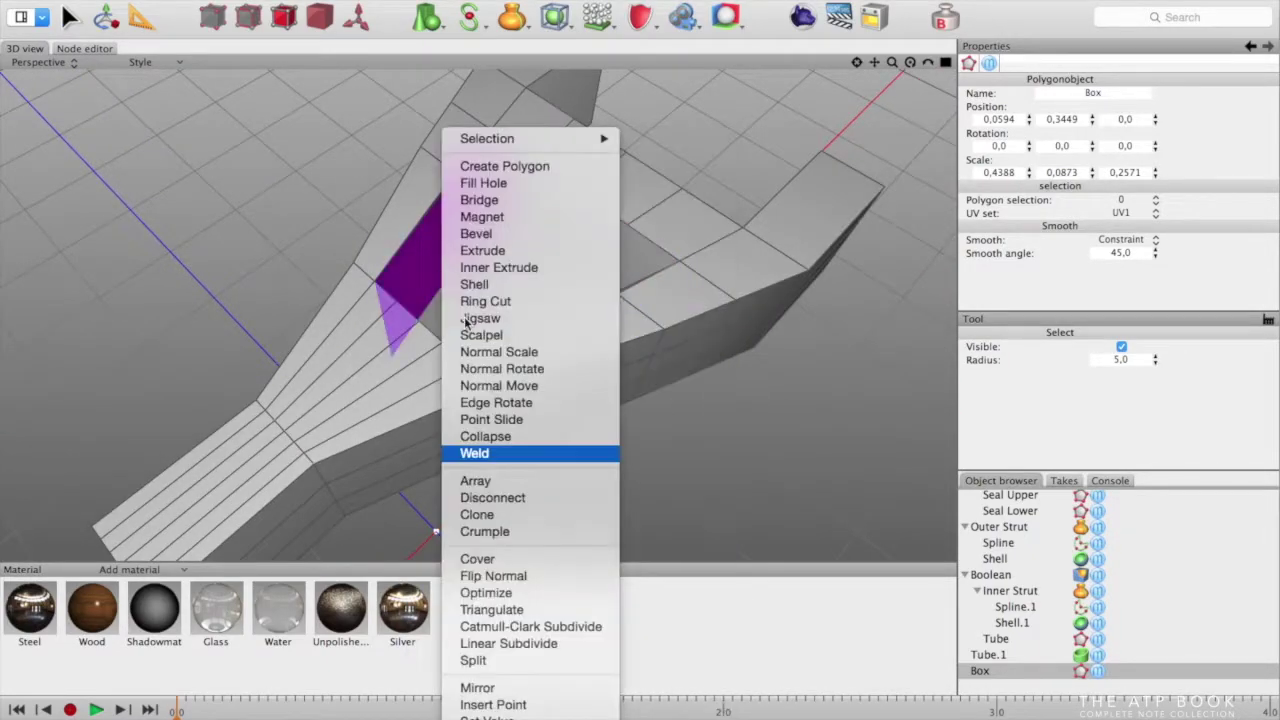
click(500, 576)
alt+drag(500, 400, 700, 330)
right_click(475, 265)
key(Escape)
Try a Shell modifier on the link, followed by a Subdivision modifier with 2 iterations and the Linear scheme
alt+drag(443, 356, 900, 370)
alt+drag(247, 102, 742, 425)
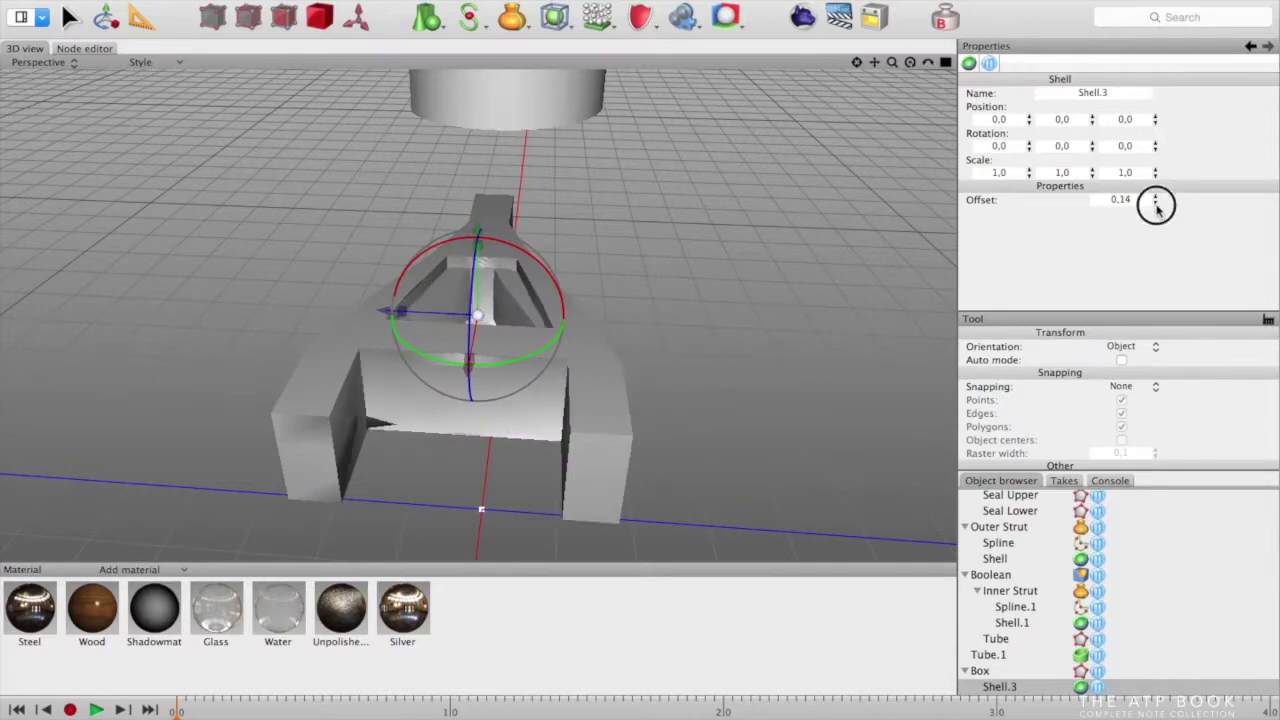
click(1156, 203)
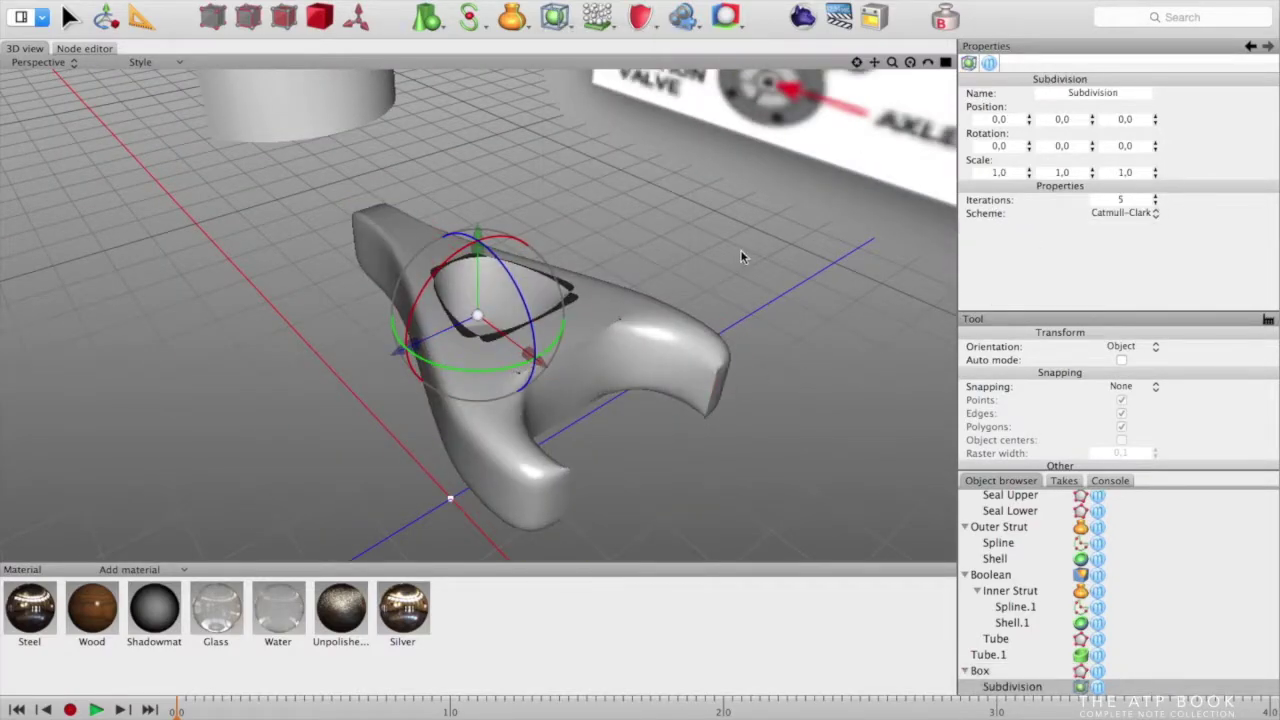
click(1156, 196)
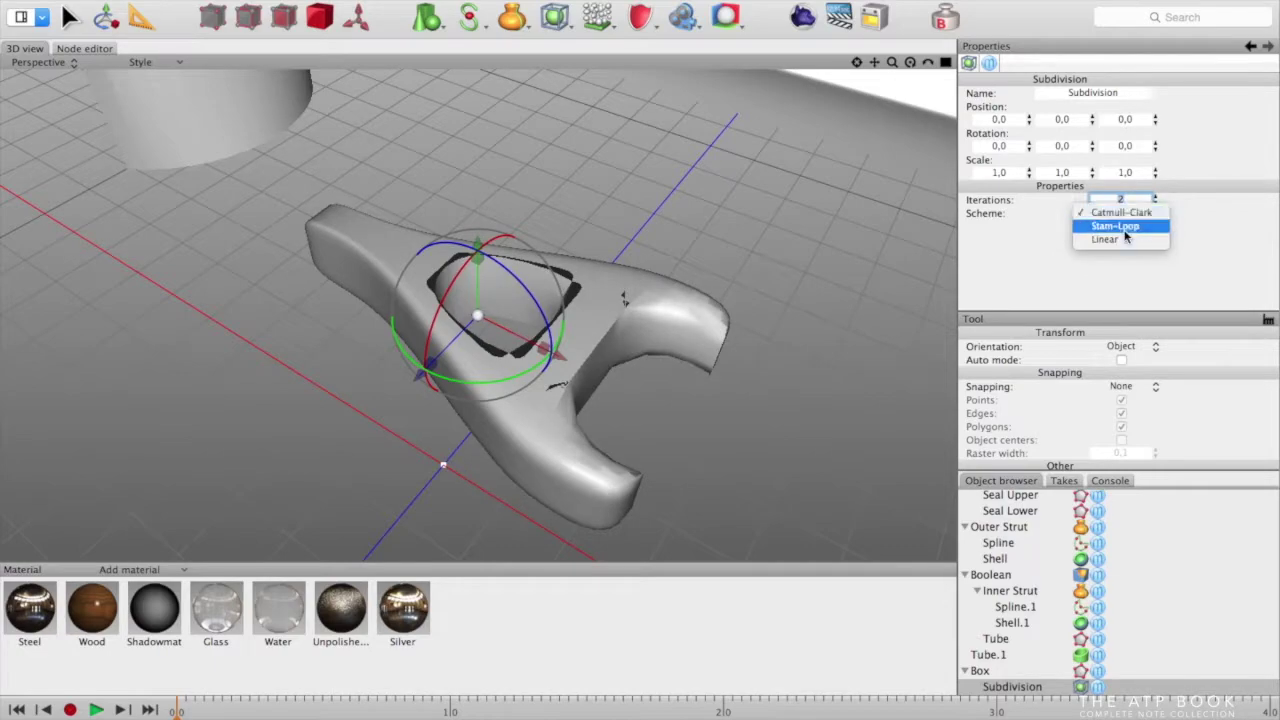
click(1106, 239)
Add a Shell modifier to the link with an offset of 0.01
click(555, 17)
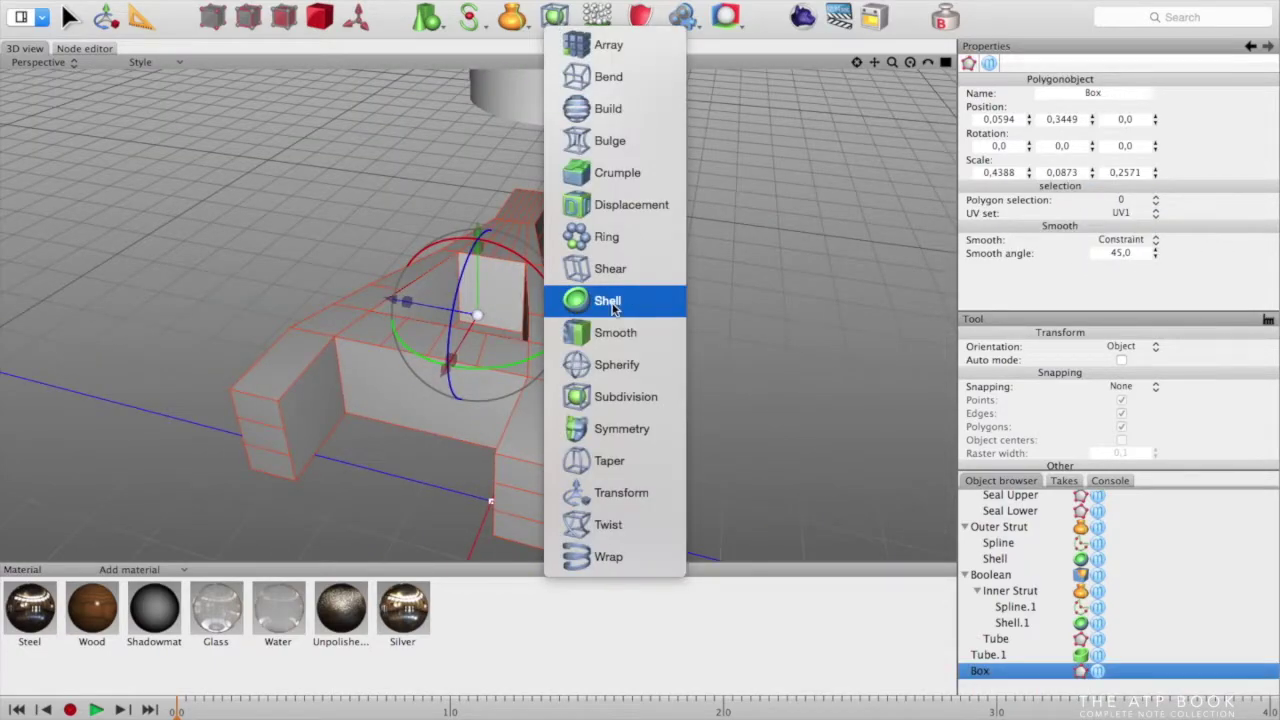
click(612, 302)
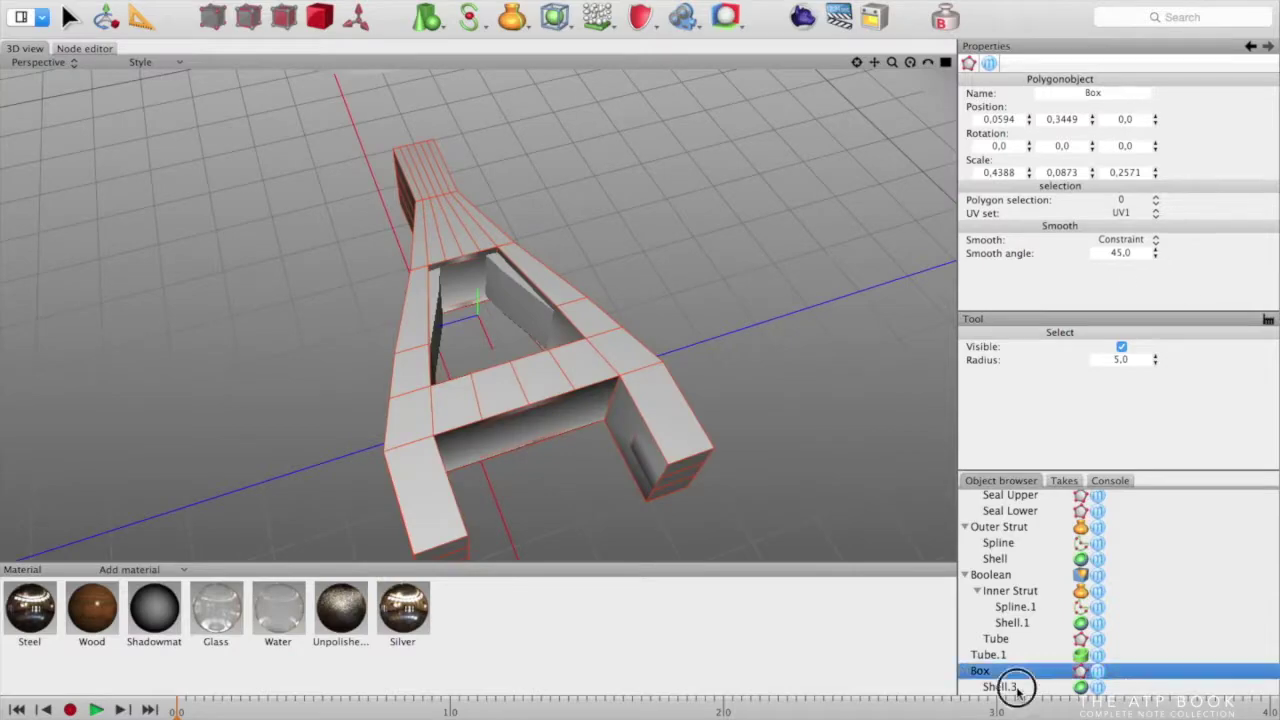
click(1000, 686)
click(1156, 203)
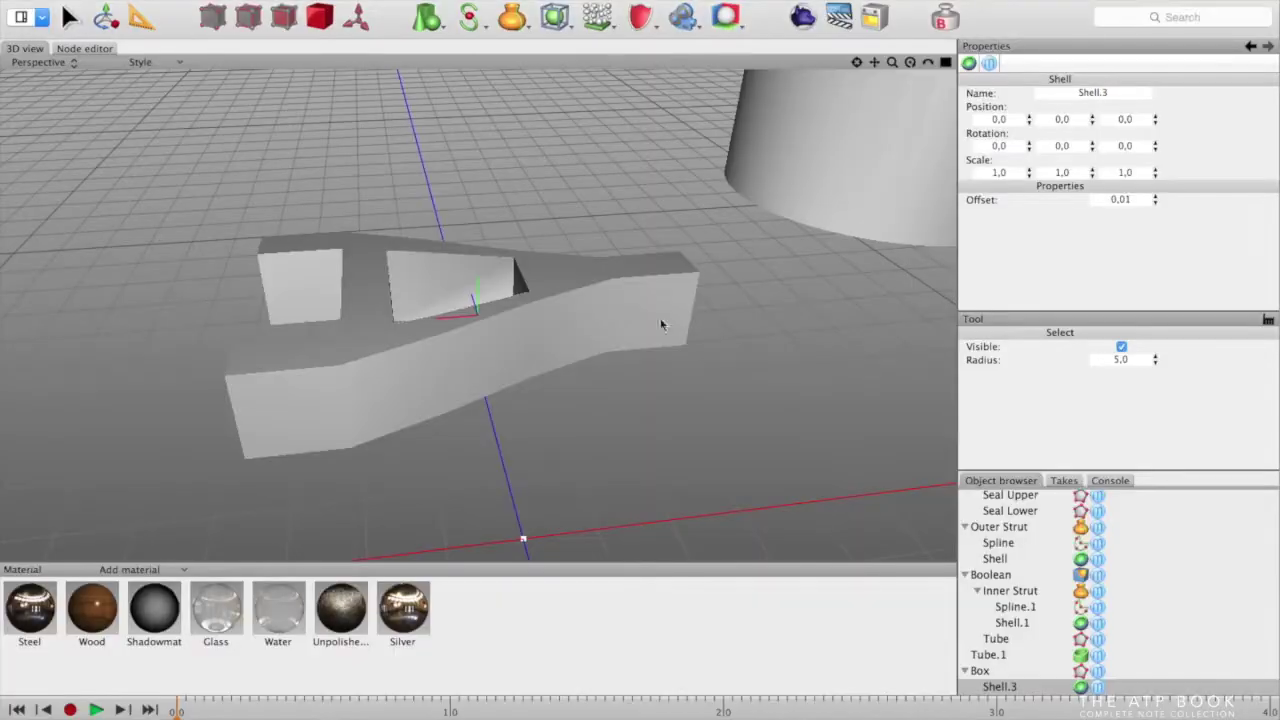
Flatten the link by scaling its height down to about 0.0422
click(704, 352)
alt+drag(705, 352, 581, 204)
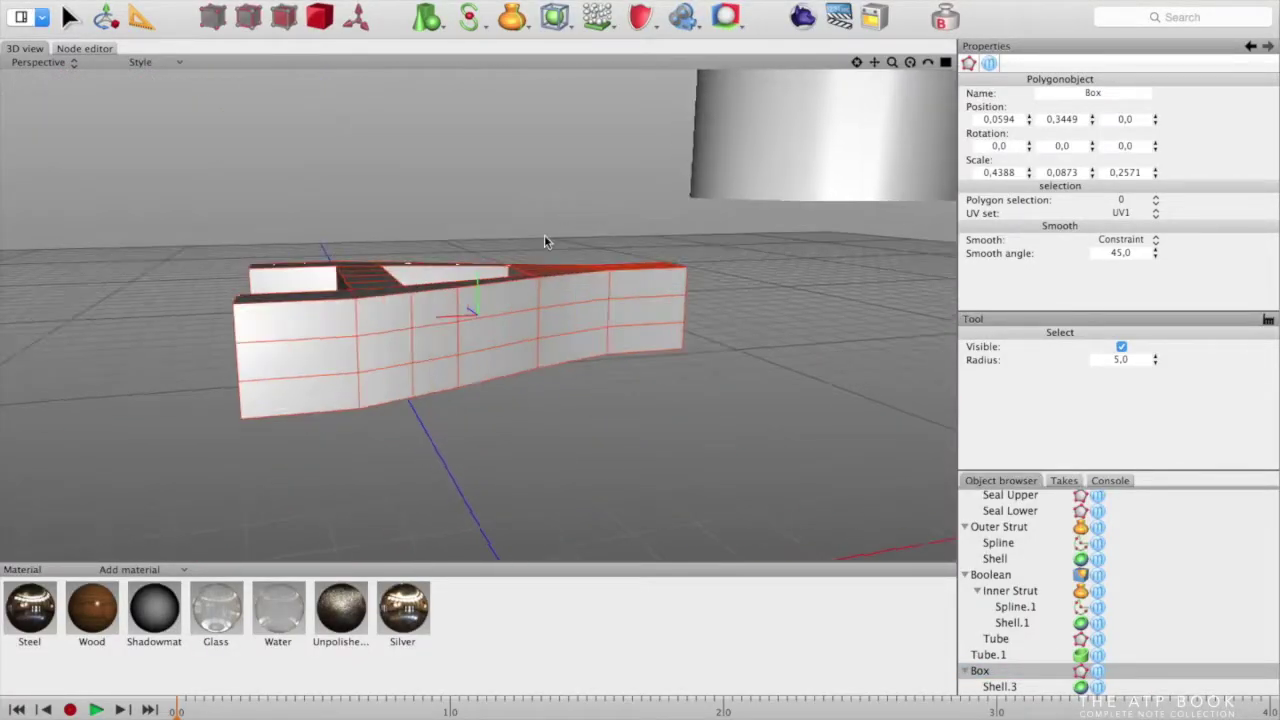
click(106, 17)
drag(477, 240, 477, 281)
alt+drag(606, 282, 755, 293)
middle_drag(754, 291, 708, 443)
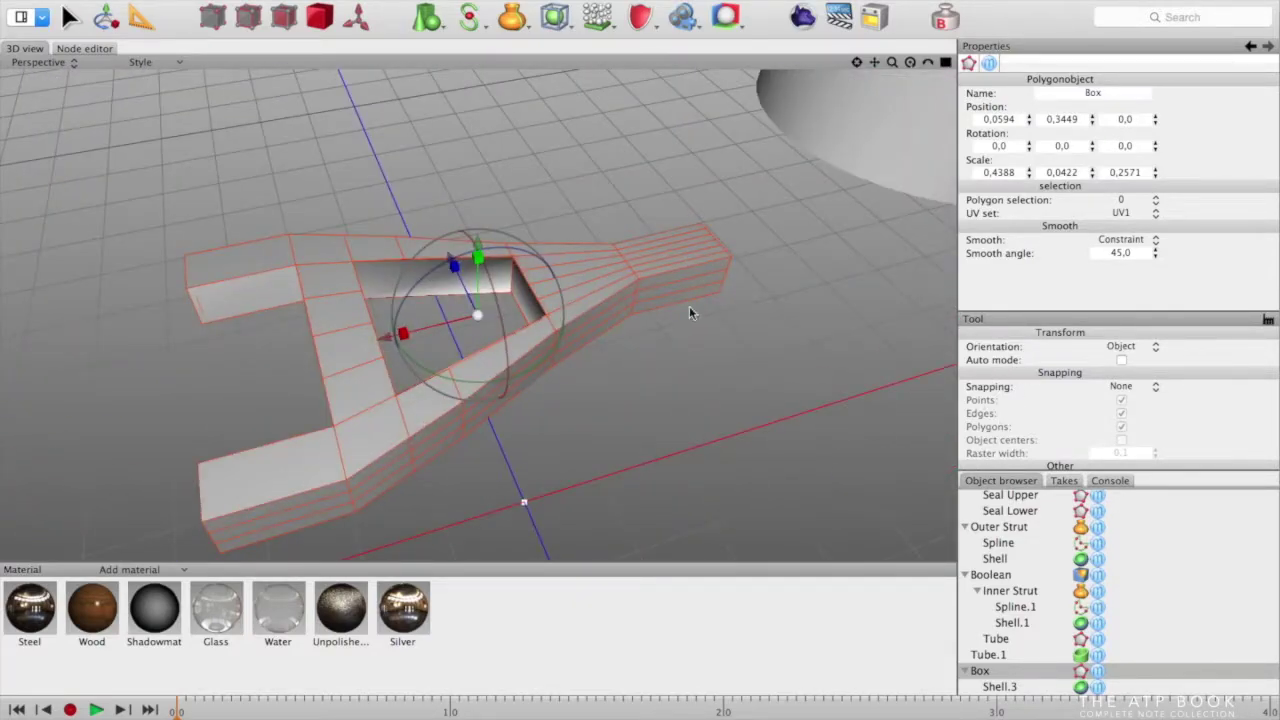
Duplicate the link and name the two objects Torque Link Upper and Torque Link Lower
middle_drag(690, 308, 663, 416)
key(super+d)
scroll(1024, 682, down, 4)
double_click(987, 624)
text(Tor)
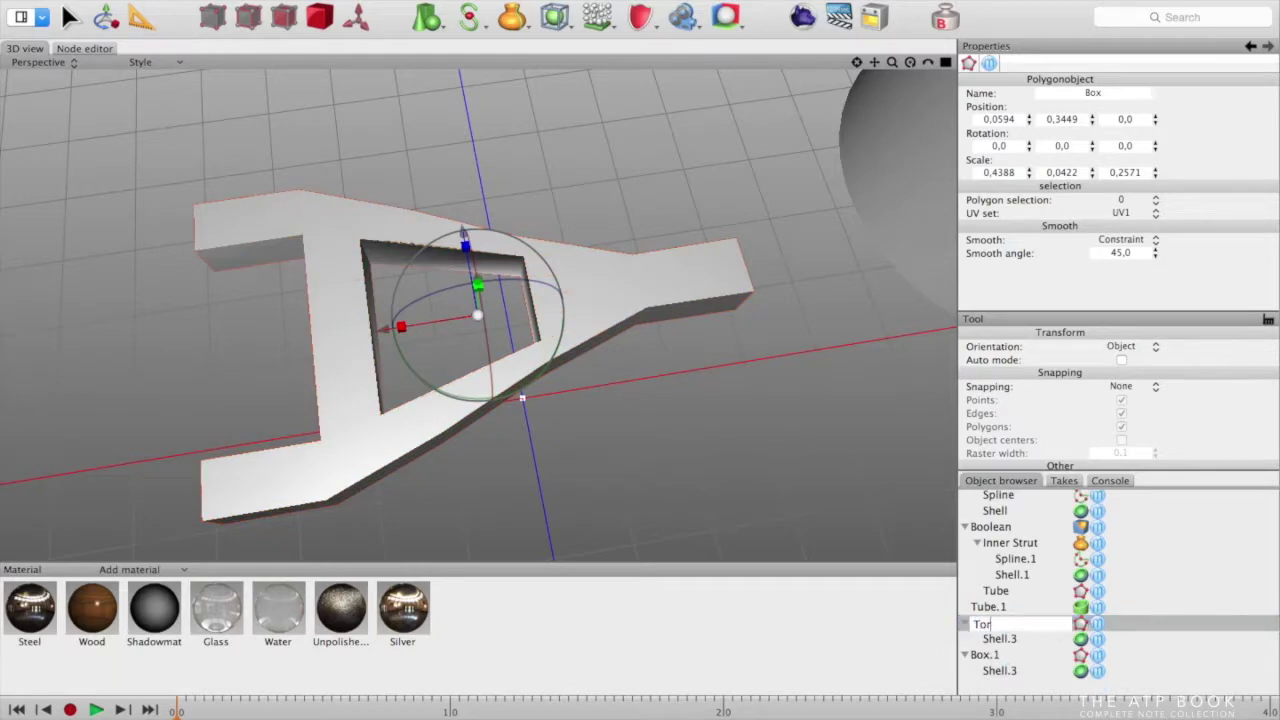
text(que Link Upper)
key(Return)
double_click(988, 656)
text(Torque Link Lower)
key(Return)
Move the lower torque link straight down to a height of about 0.1961, and open the upper link for polygon editing
drag(465, 241, 509, 477)
key(super+z)
drag(478, 285, 478, 342)
click(1007, 625)
scroll(669, 289, down, 5)
middle_drag(790, 290, 770, 212)
scroll(669, 289, up, 8)
click(76, 18)
click(284, 17)
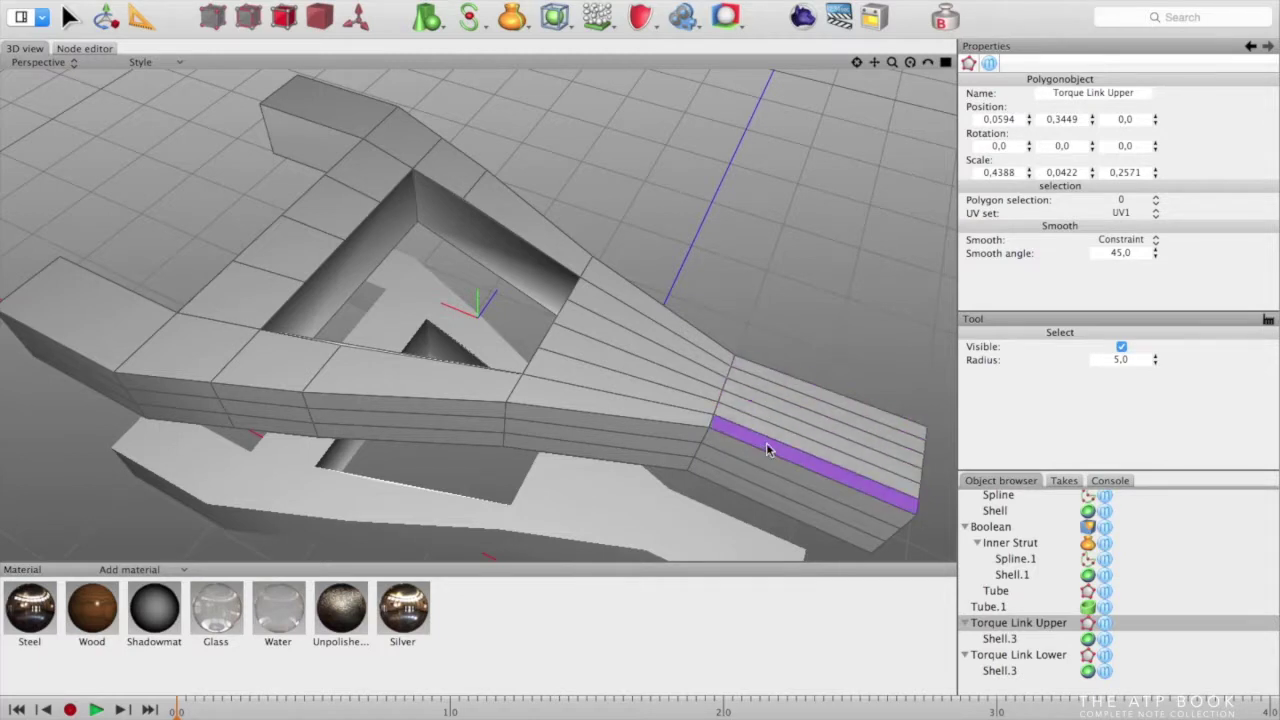
Try to delete two separate single-column polygon strips from the upper torque link's narrow tip
right_click(768, 450)
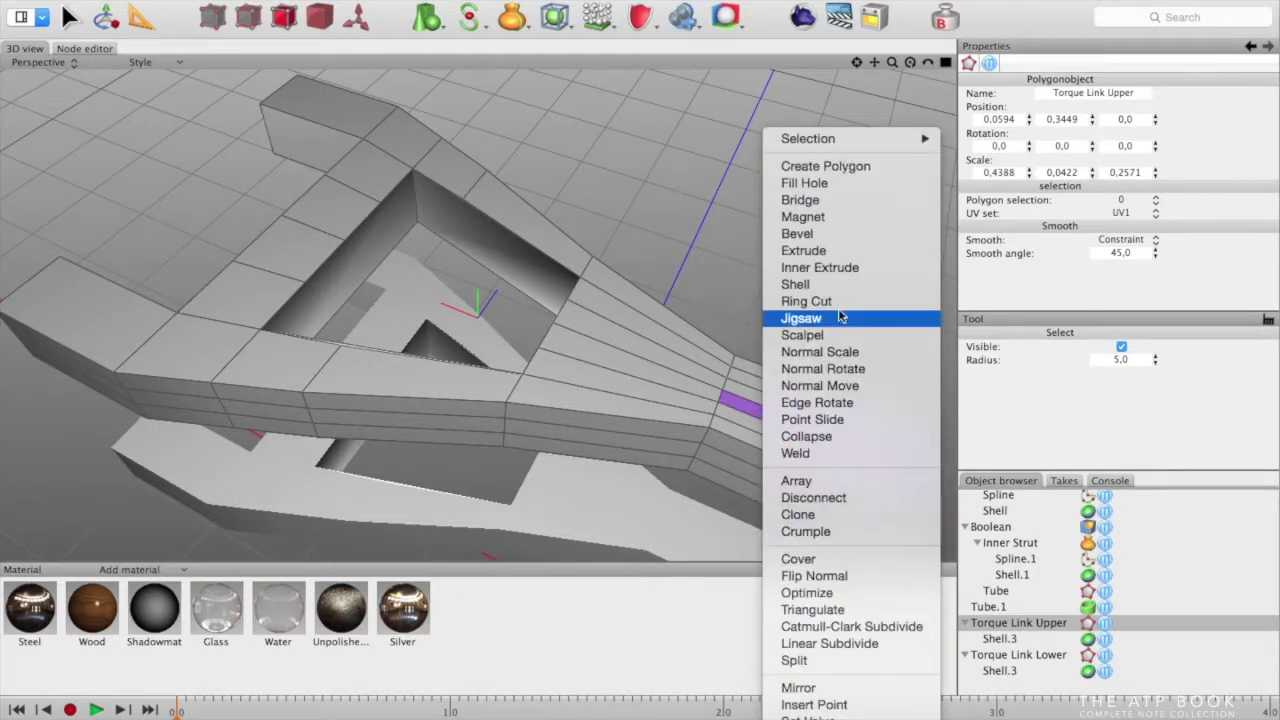
click(806, 301)
click(784, 416)
right_click(791, 125)
click(1015, 138)
click(855, 432)
alt+drag(881, 378, 879, 253)
middle_drag(878, 253, 793, 484)
middle_drag(830, 527, 815, 297)
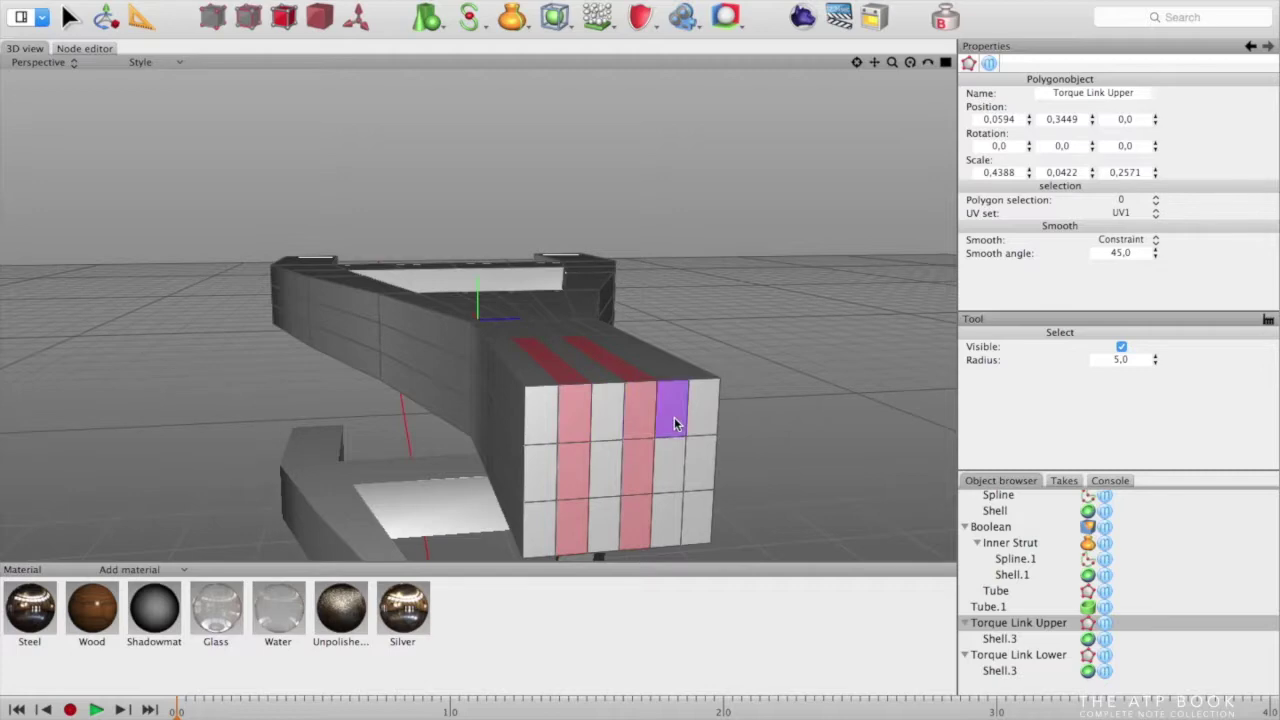
key(Delete)
middle_drag(787, 411, 766, 406)
scroll(766, 406, down, 5)
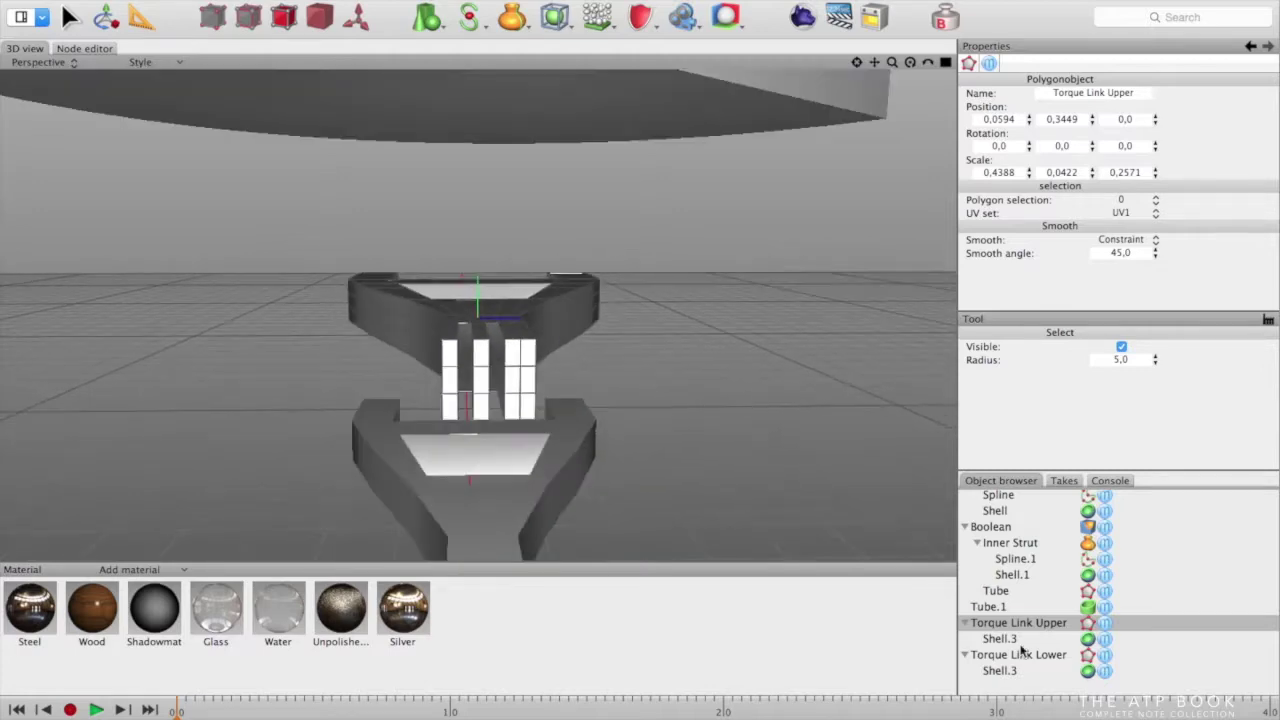
Restore the upper link's tip and delete its outer two polygon columns on each side, leaving a central tongue
click(1021, 654)
key(f)
middle_drag(508, 453, 594, 297)
click(594, 297)
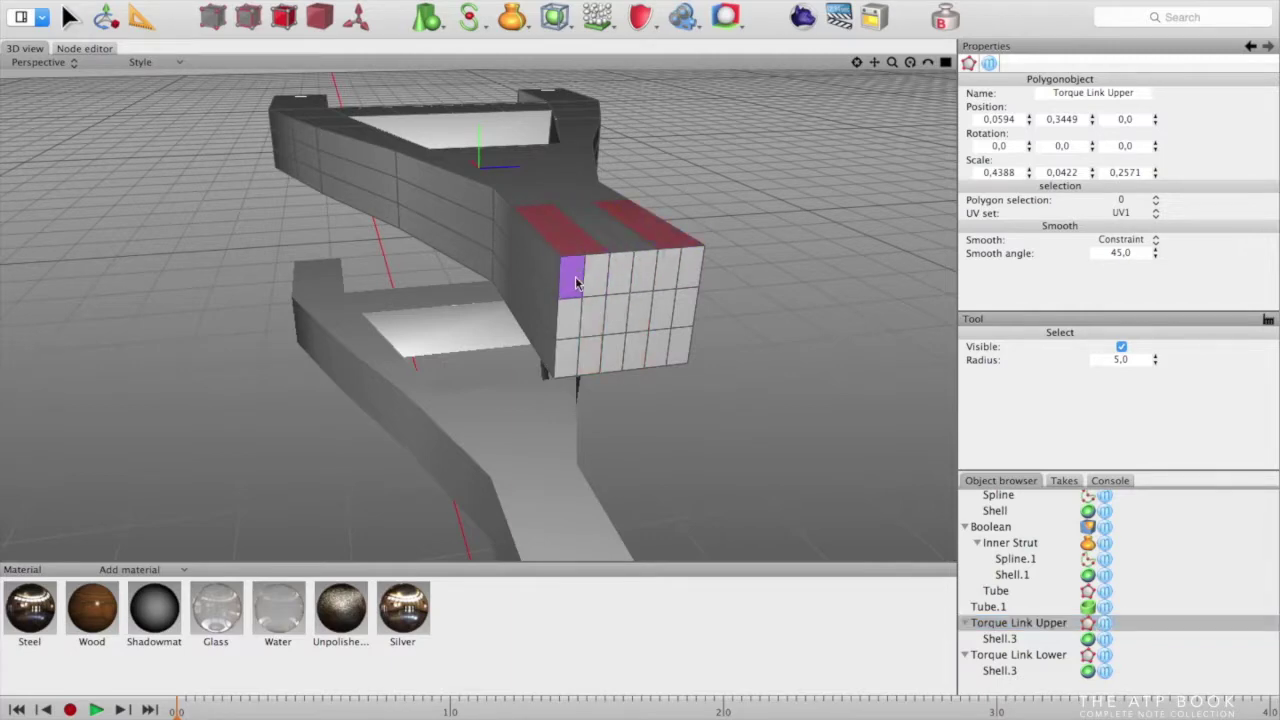
middle_drag(665, 316, 751, 206)
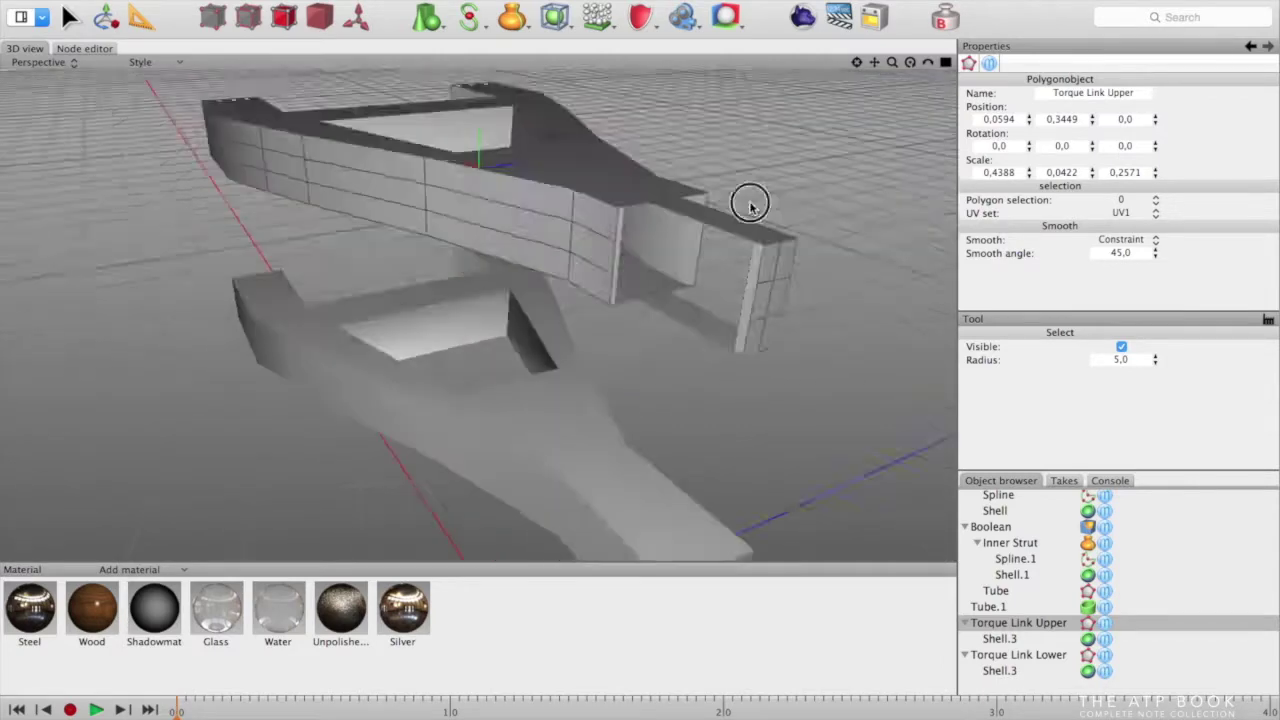
Delete the Shell modifier from the upper torque link
scroll(751, 206, up, 10)
middle_drag(870, 70, 755, 349)
click(999, 639)
key(Delete)
click(1018, 655)
right_click(434, 345)
click(505, 430)
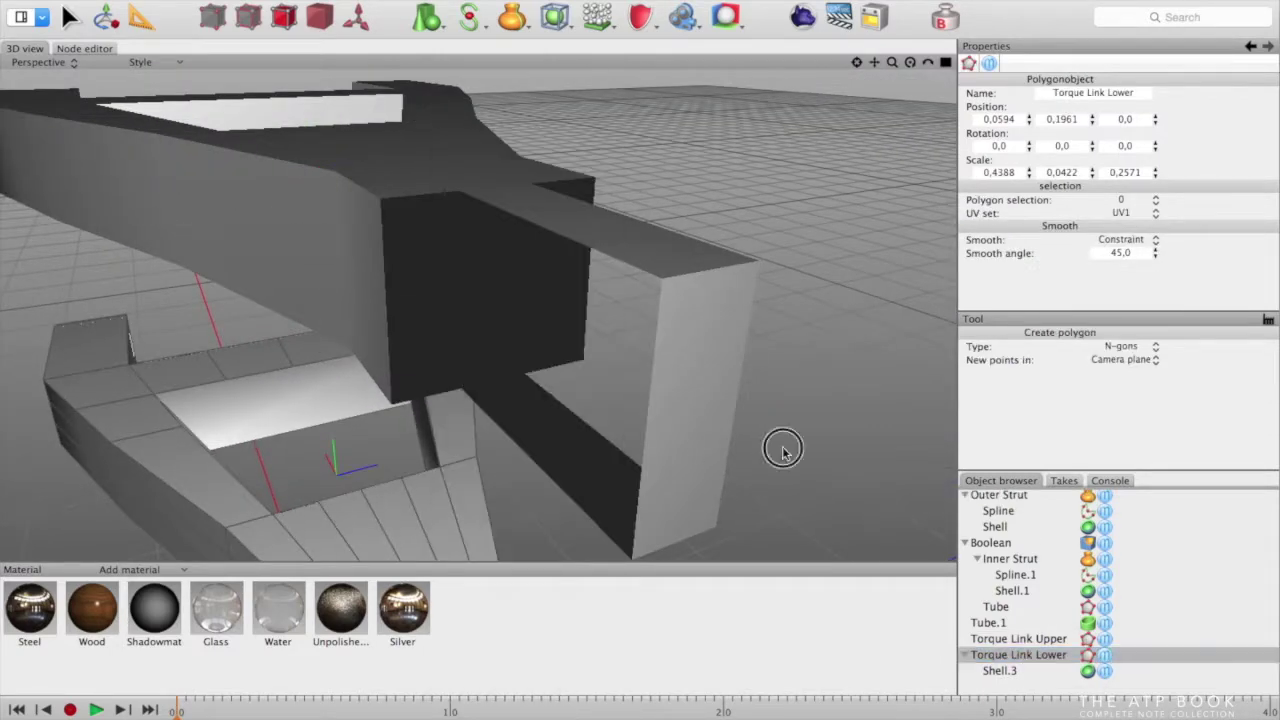
middle_drag(783, 451, 591, 343)
double_click(893, 193)
middle_drag(886, 403, 620, 417)
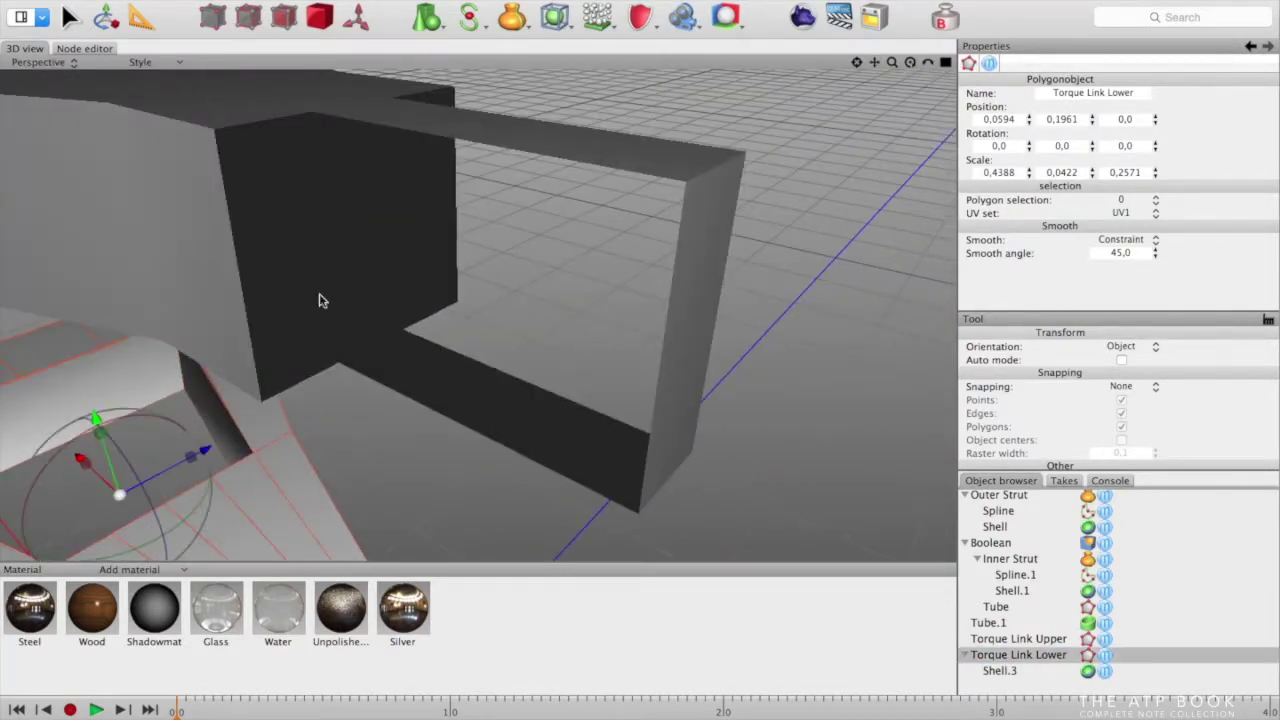
Create polygons closing one open side of the upper link's tongue and the adjoining shoulder
click(640, 520)
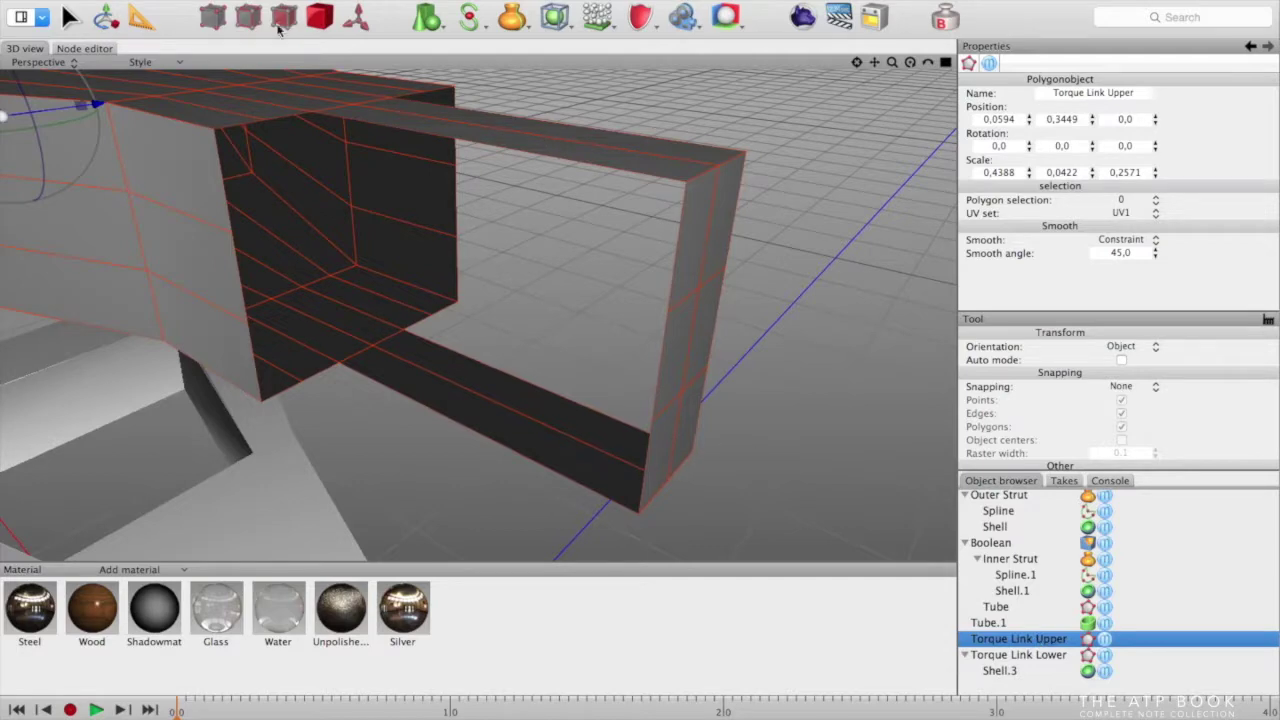
click(284, 17)
right_click(502, 135)
click(638, 521)
click(685, 182)
click(640, 513)
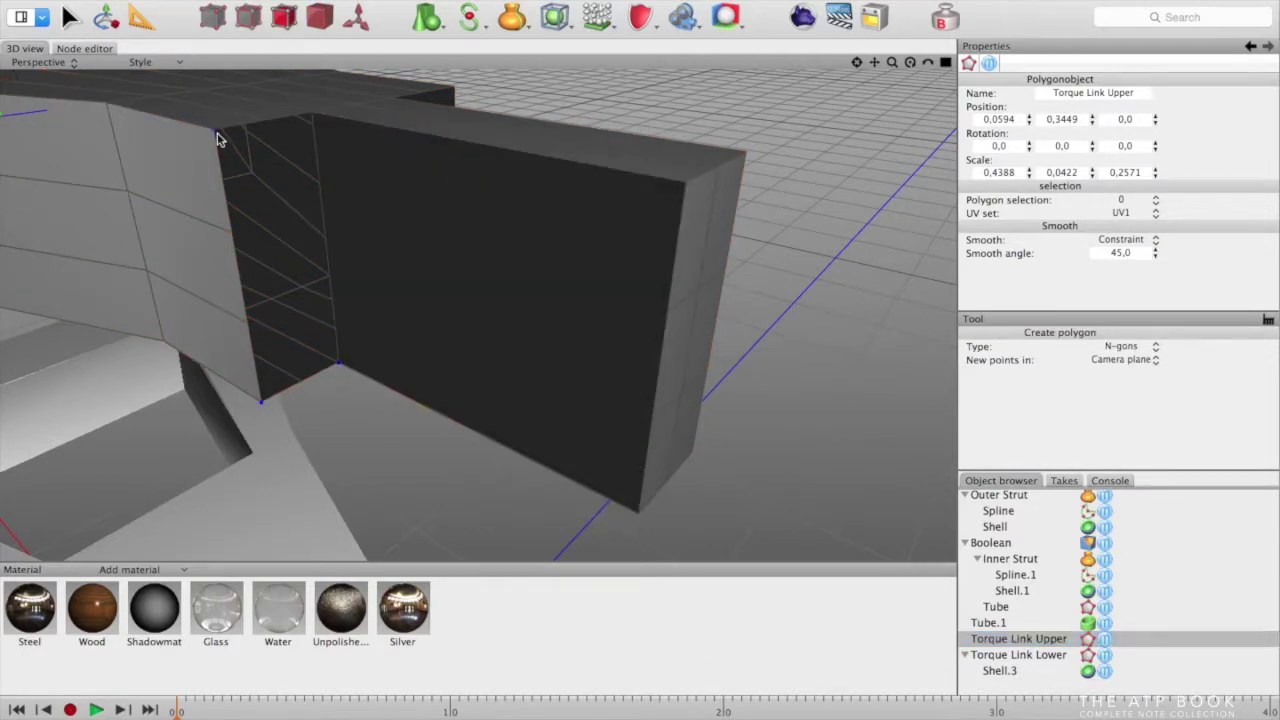
Flip the normals of the new tongue side and shoulder polygons
click(70, 17)
click(292, 255)
right_click(296, 250)
click(350, 577)
click(511, 323)
right_click(511, 323)
click(560, 577)
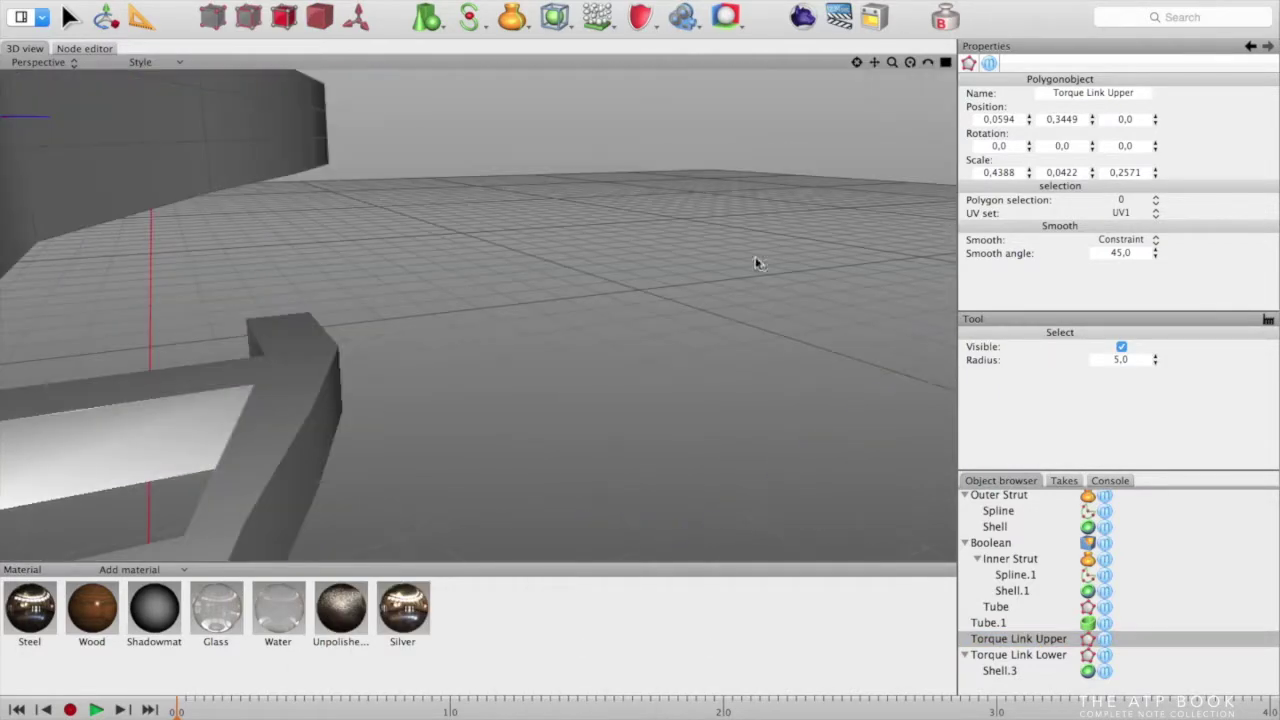
Create polygons closing the opposite open side of the upper link's tongue and its shoulder
alt+drag(757, 260, 562, 353)
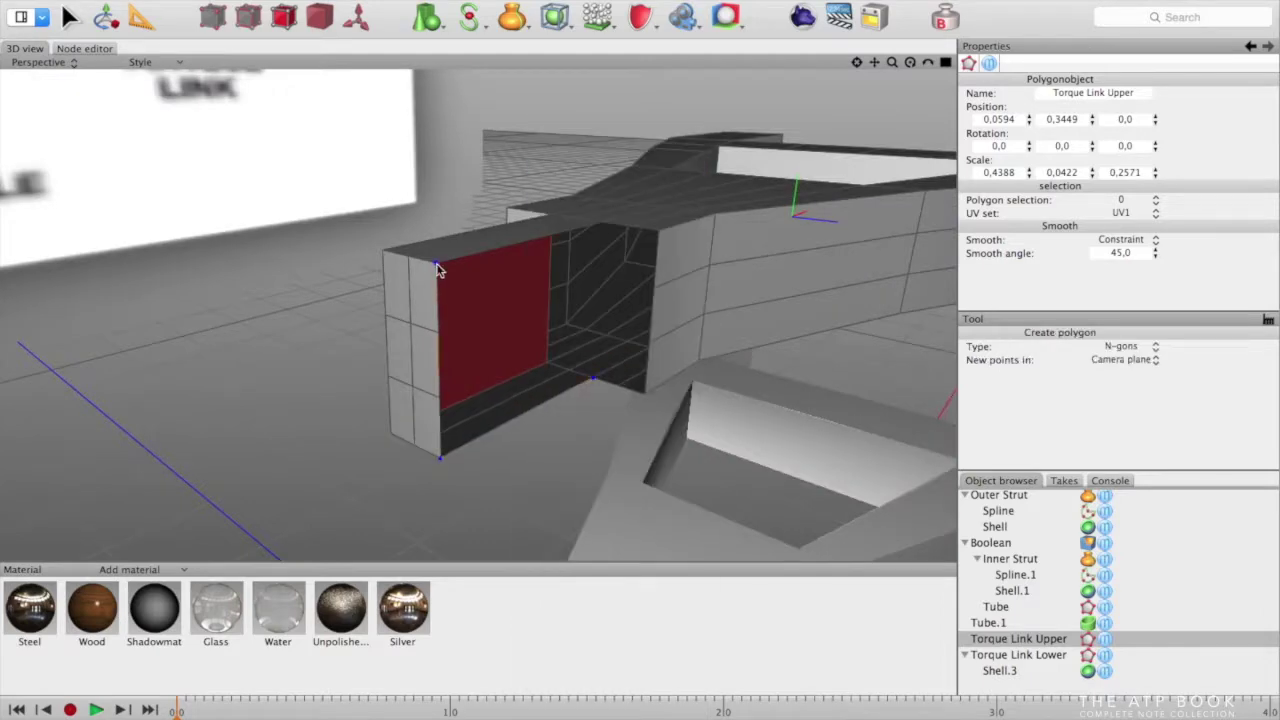
click(599, 224)
click(594, 377)
click(644, 392)
click(593, 376)
click(599, 224)
alt+drag(599, 228, 588, 515)
click(672, 262)
click(637, 367)
alt+drag(637, 367, 808, 276)
scroll(626, 297, up, 5)
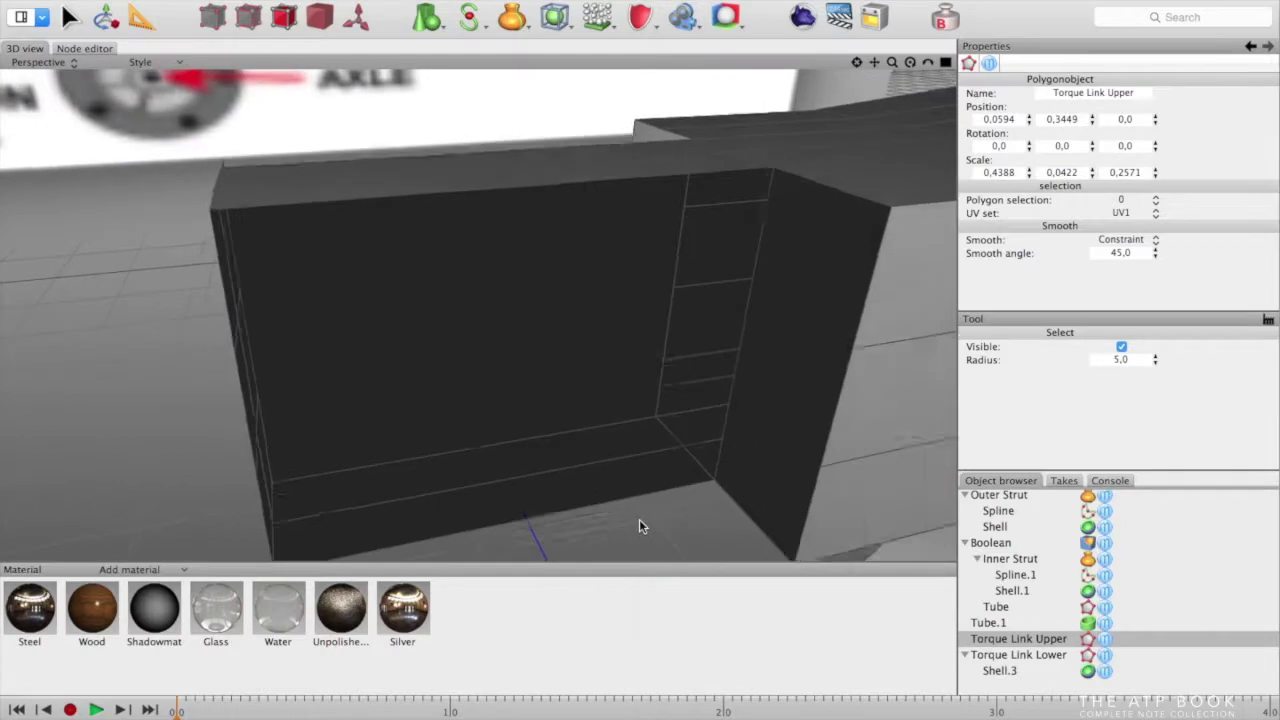
click(241, 226)
alt+drag(241, 226, 810, 146)
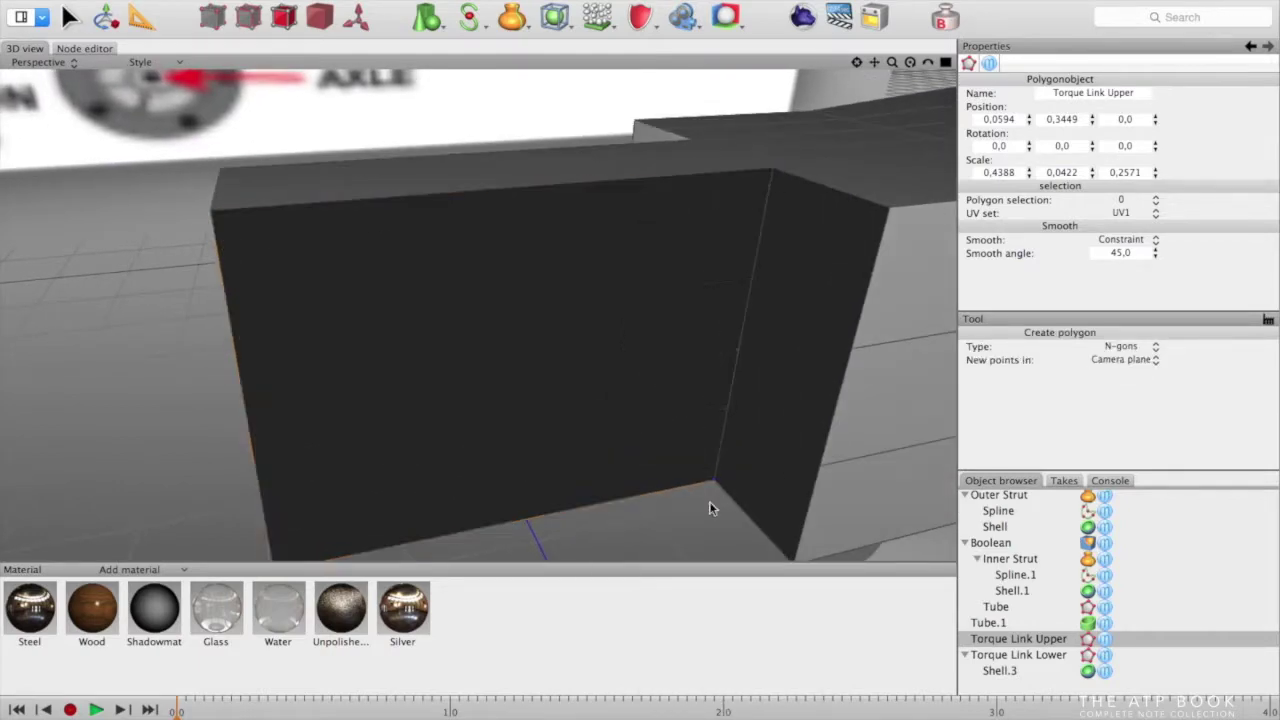
Flip the normals of the polygons on the tongue's opposite side and shoulder
right_click(474, 400)
click(530, 575)
click(70, 17)
click(488, 360)
right_click(488, 360)
click(545, 575)
right_click(756, 308)
click(812, 575)
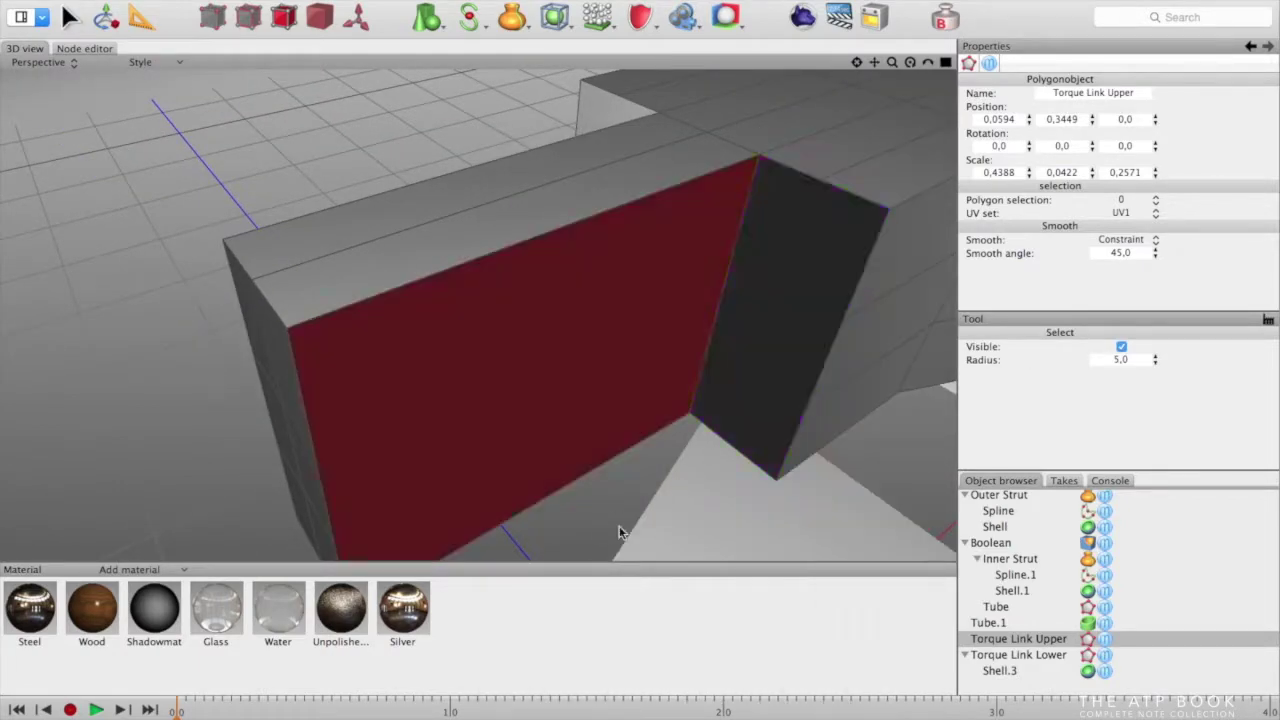
alt+drag(619, 532, 754, 409)
right_click(768, 405)
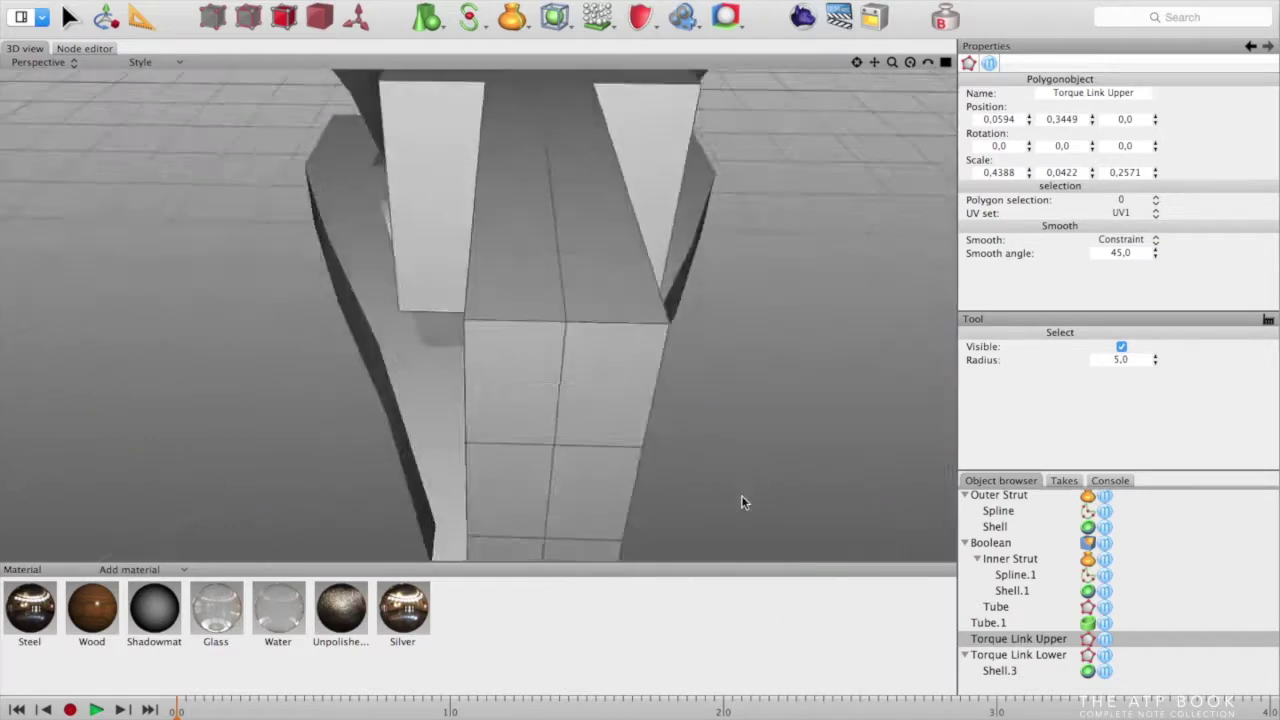
Delete the lower torque link's Shell modifier and the middle polygon columns of its tip to open a slot between two prongs
alt+drag(741, 501, 524, 393)
click(1000, 657)
alt+drag(538, 480, 655, 452)
key(Delete)
Create polygons lining the open inner walls of the slot in the lower torque link's tip
right_click(655, 452)
click(717, 166)
alt+drag(735, 175, 585, 378)
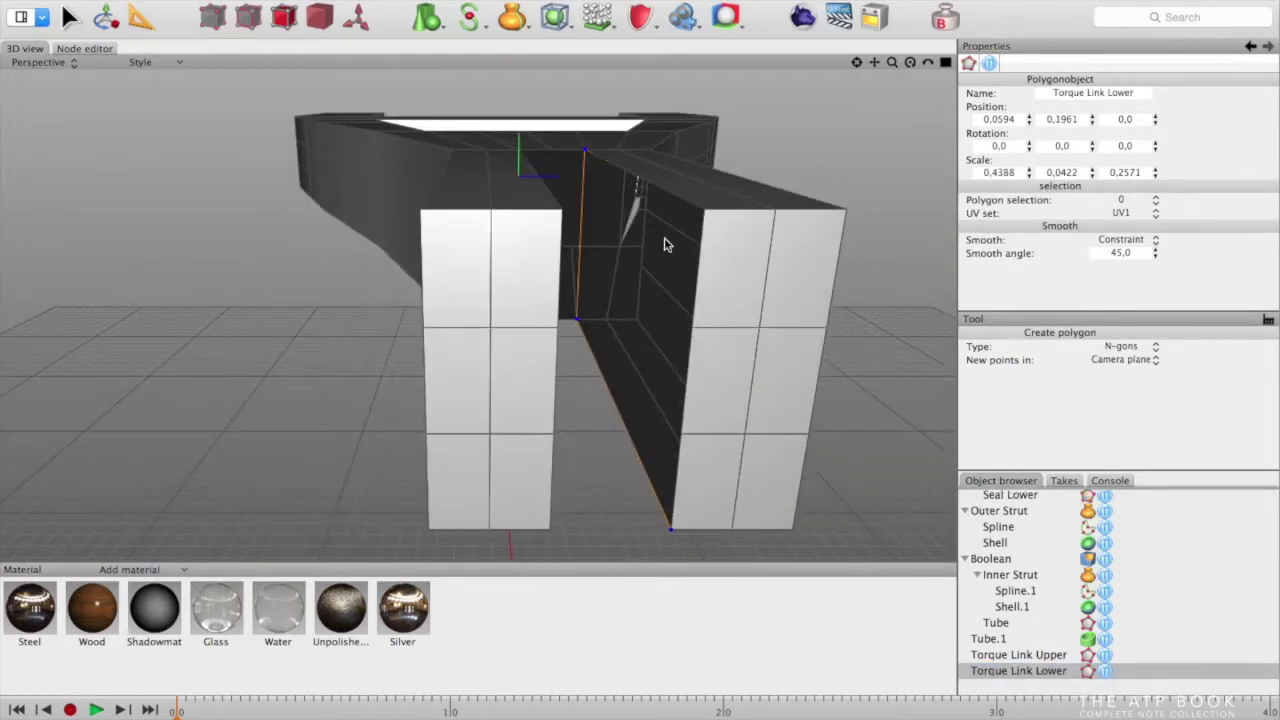
alt+drag(856, 414, 539, 266)
alt+drag(604, 150, 604, 319)
alt+drag(585, 402, 501, 525)
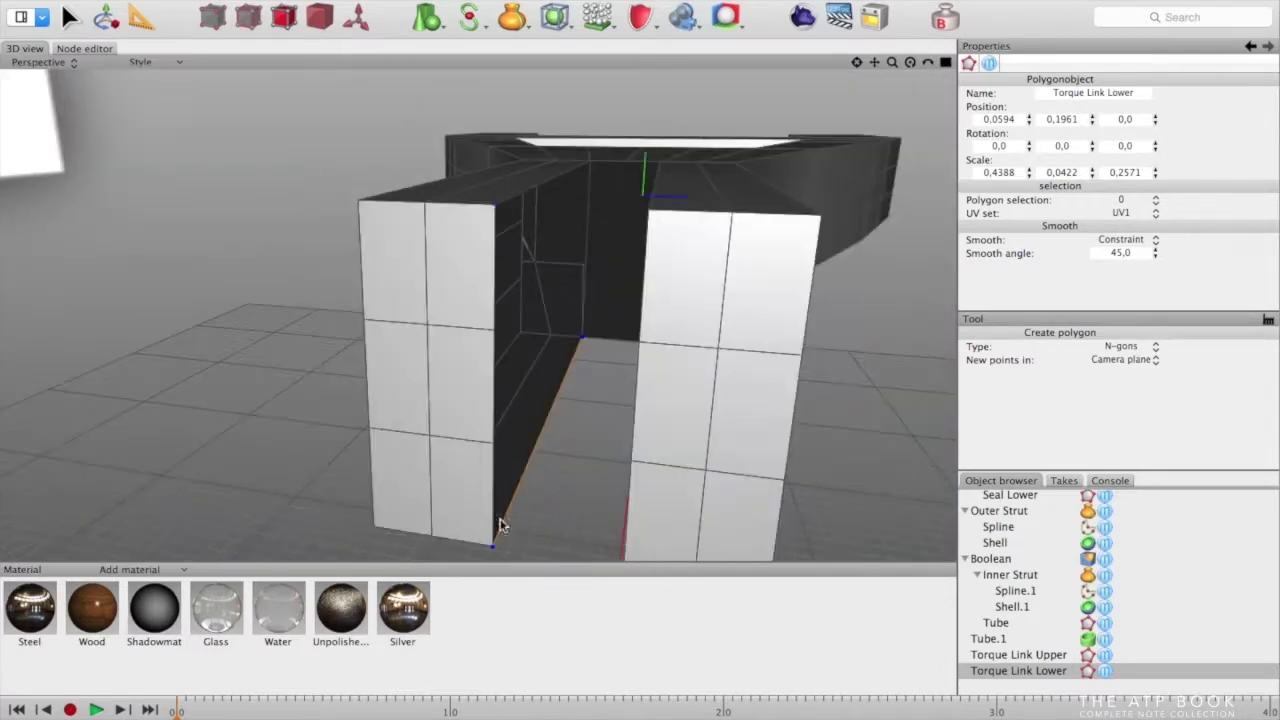
click(581, 338)
alt+drag(581, 340, 580, 377)
Flip the normals of the new polygons inside the lower link's slot
click(535, 328)
right_click(538, 328)
click(598, 577)
alt+drag(555, 420, 590, 418)
click(582, 290)
right_click(584, 295)
click(651, 578)
alt+drag(780, 400, 880, 265)
scroll(880, 350, down, 5)
click(140, 1)
click(160, 68)
alt+drag(520, 190, 684, 424)
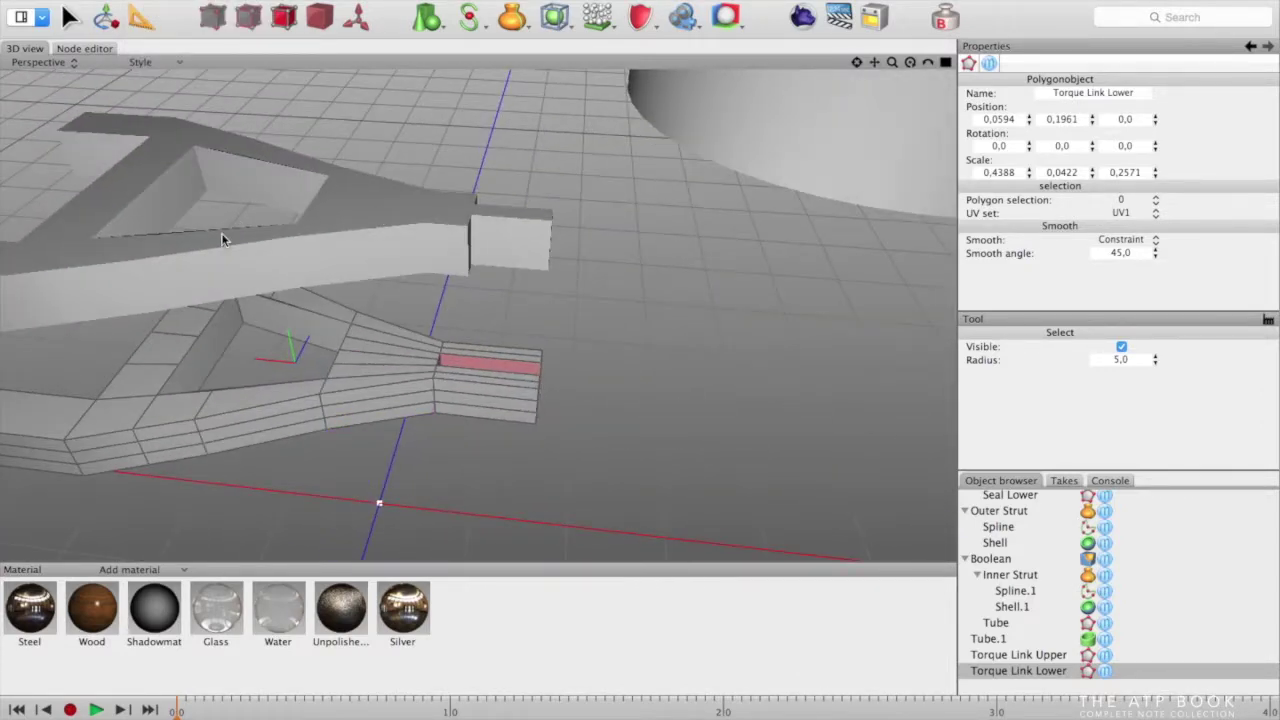
Ring Cut new edge loops around the triangular opening of the upper torque link
click(998, 655)
click(856, 62)
scroll(427, 362, up, 3)
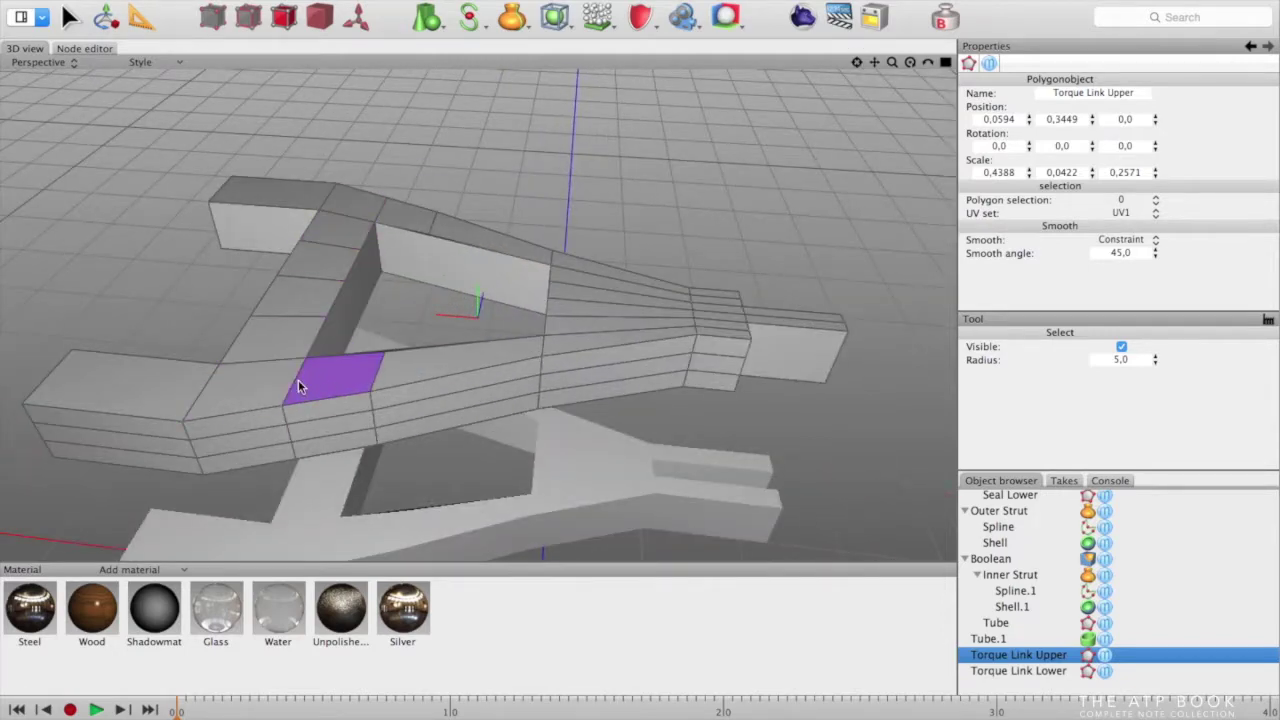
right_click(583, 125)
click(627, 300)
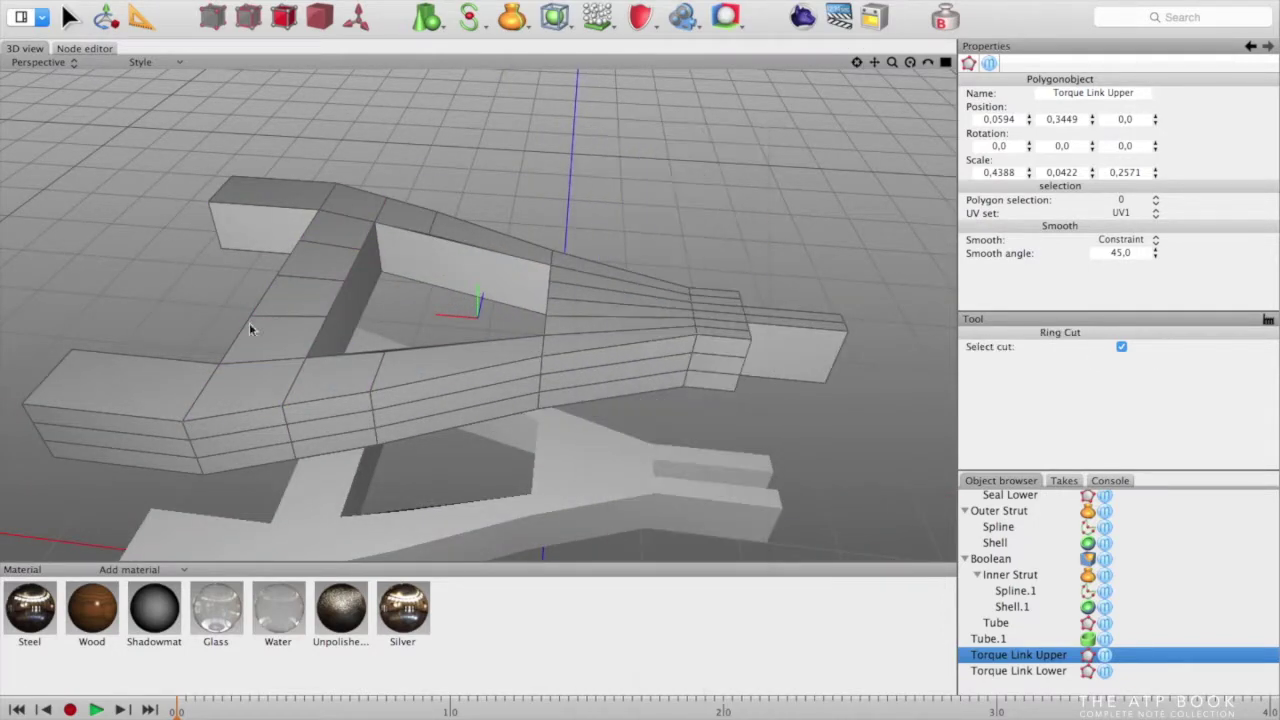
click(302, 322)
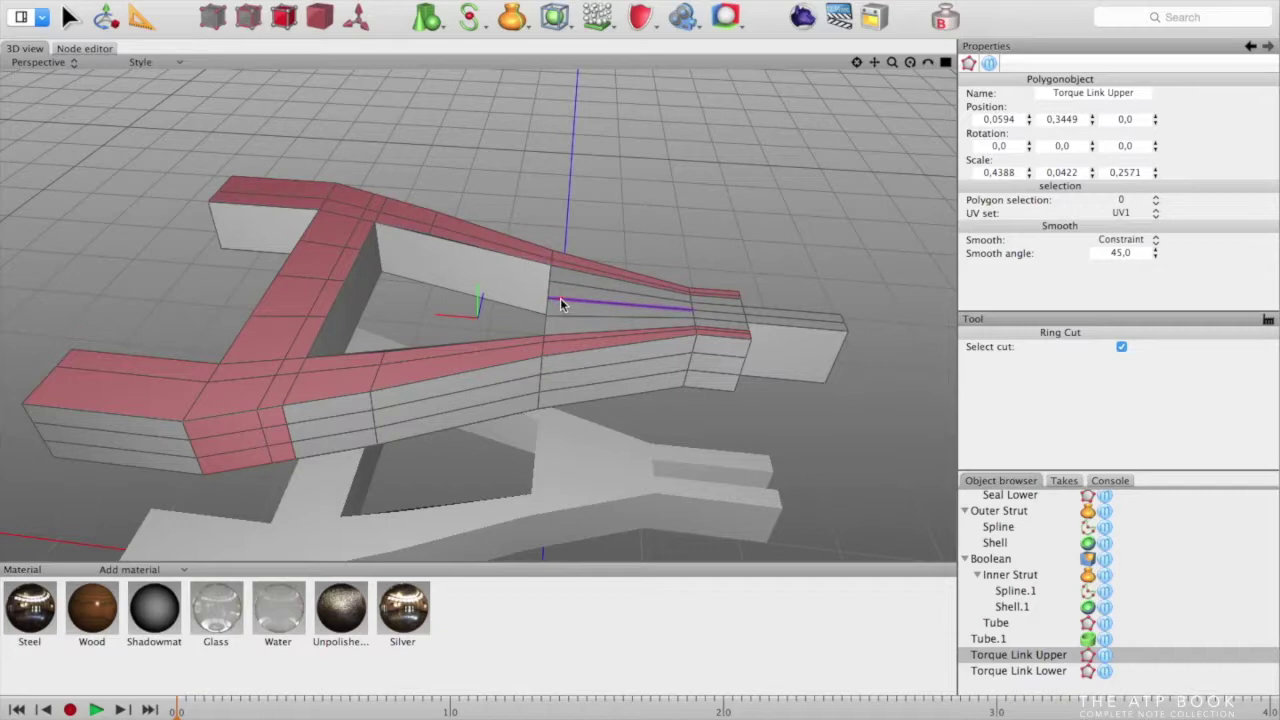
click(560, 304)
Add another ring cut along the upper torque link's crossbar to form a narrow polygon band beside the opening
right_click(408, 188)
click(248, 17)
click(70, 17)
click(290, 18)
click(361, 235)
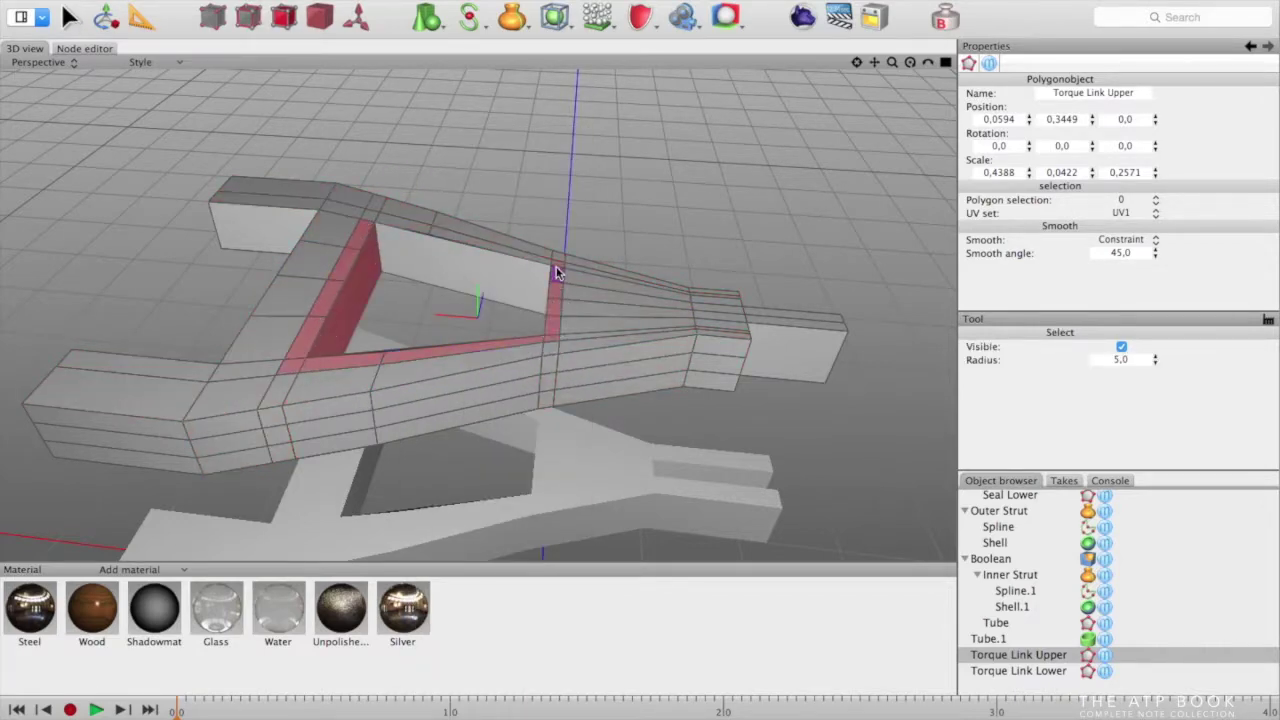
alt+drag(487, 291, 310, 230)
click(355, 259)
right_click(310, 230)
click(287, 298)
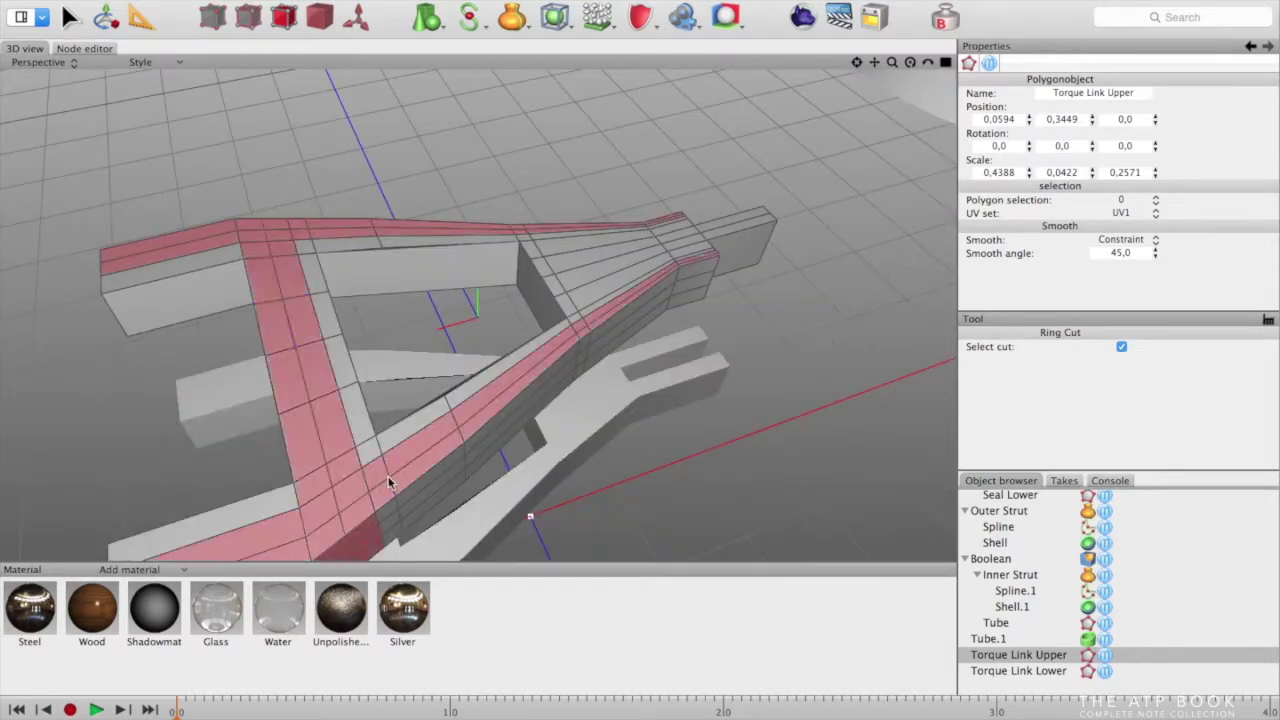
key(Escape)
Recess the narrow polygon bands bordering the upper torque link's opening on its top and underside
click(311, 279)
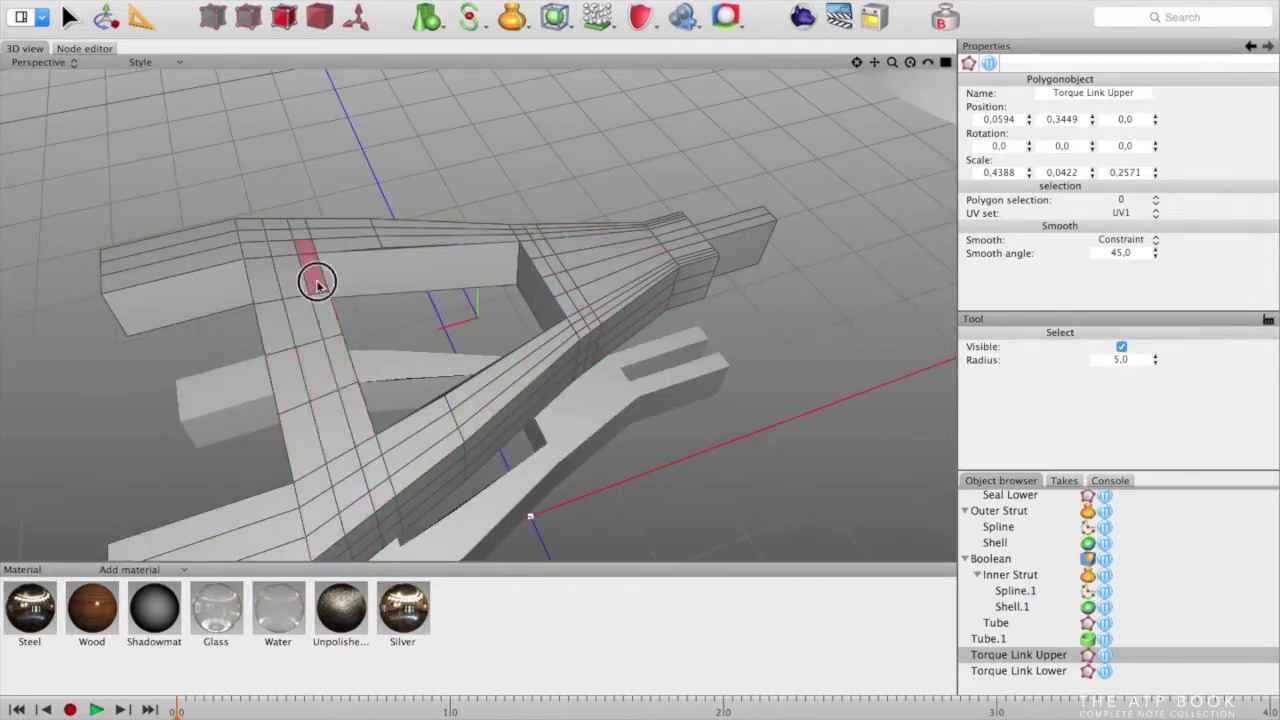
key(w)
drag(405, 246, 437, 250)
mouse_move(765, 415)
alt+mouse_down()
mouse_move(831, 383)
mouse_move(811, 249)
mouse_move(669, 403)
mouse_move(737, 247)
alt+mouse_up()
drag(338, 258, 352, 390)
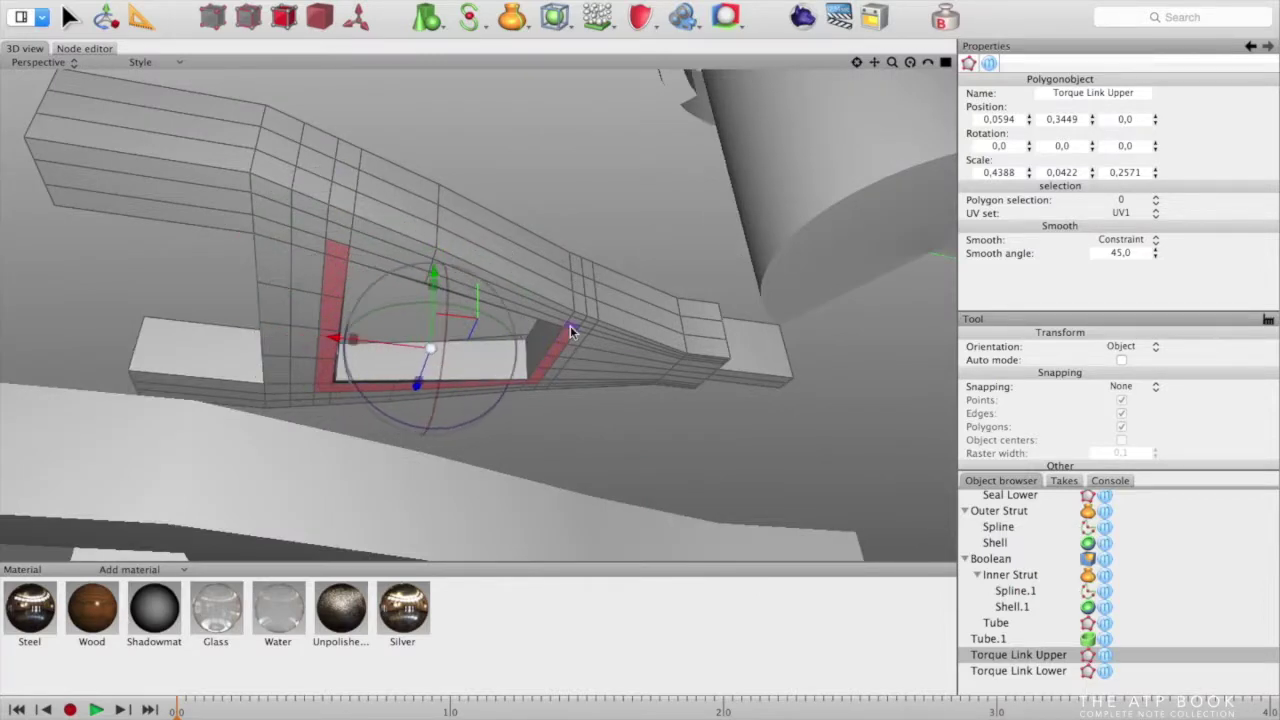
middle_drag(570, 332, 814, 278)
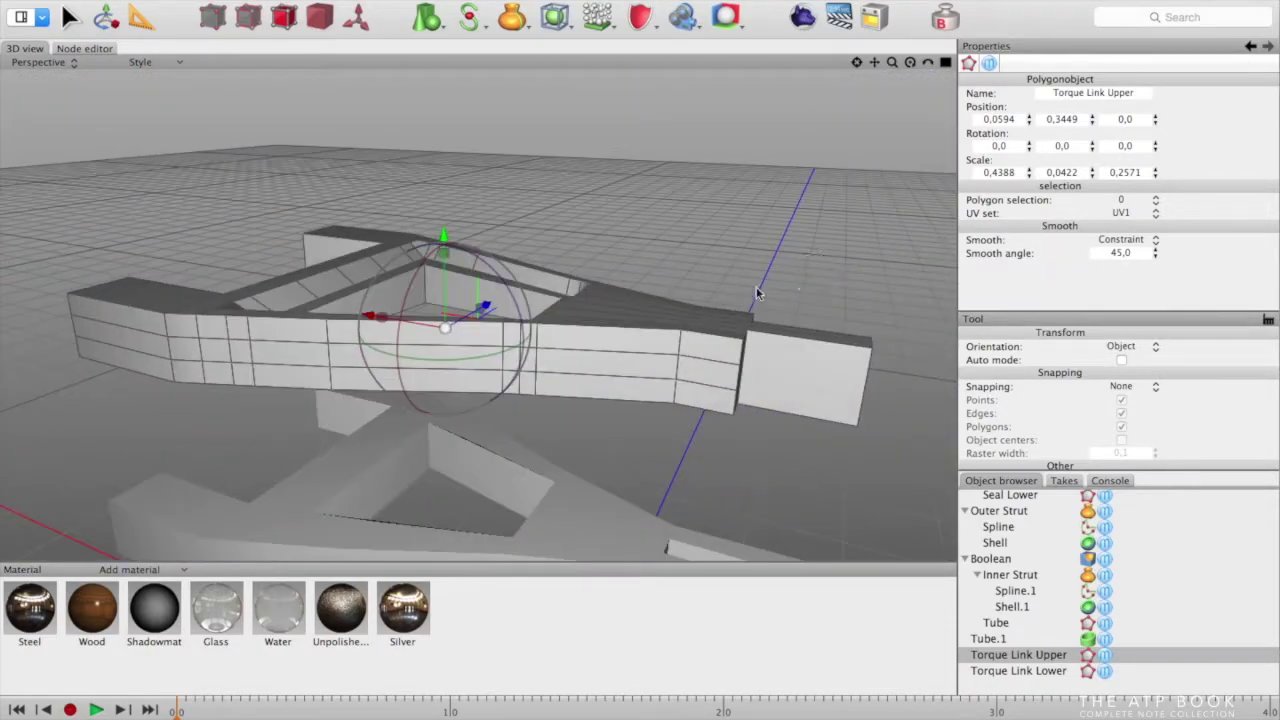
middle_drag(766, 273, 749, 300)
Ring Cut edge loops around the triangular opening of the lower torque link
click(309, 454)
right_click(303, 507)
click(366, 301)
click(300, 517)
middle_drag(556, 461, 546, 429)
middle_drag(446, 374, 299, 308)
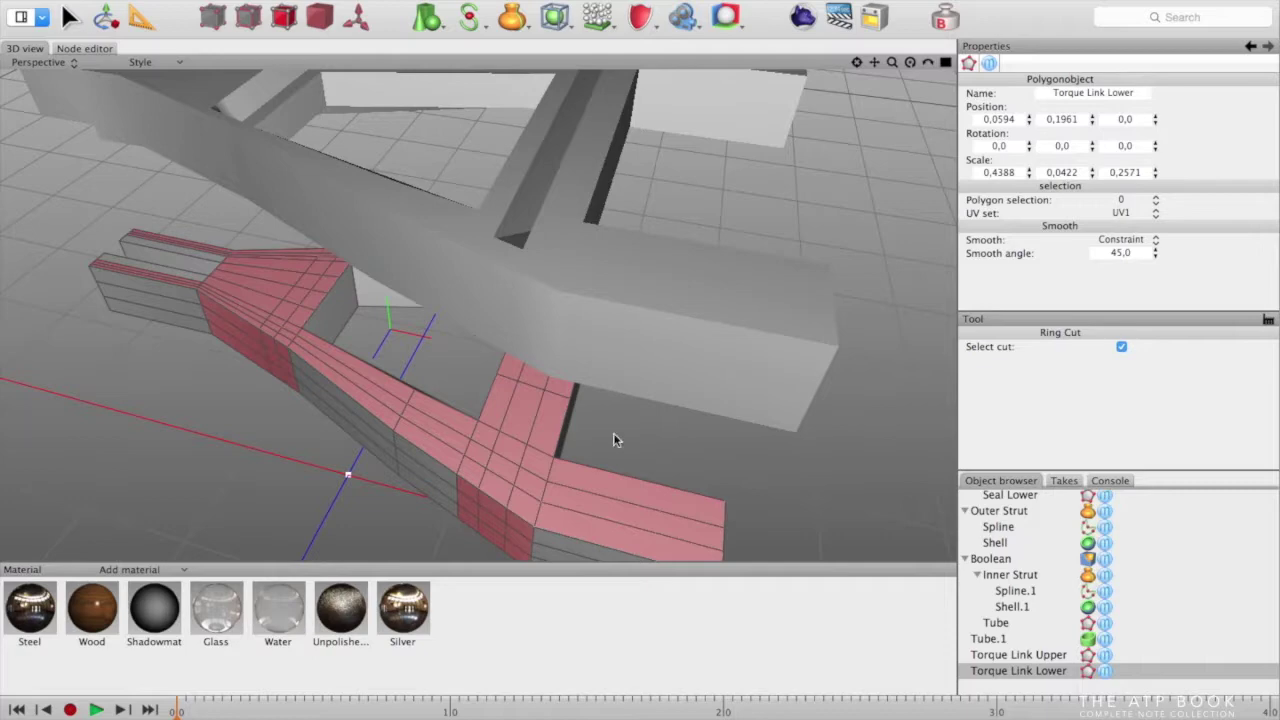
click(322, 352)
Recess the narrow polygon bands bordering the lower torque link's opening on its top and underside
middle_drag(478, 436, 537, 287)
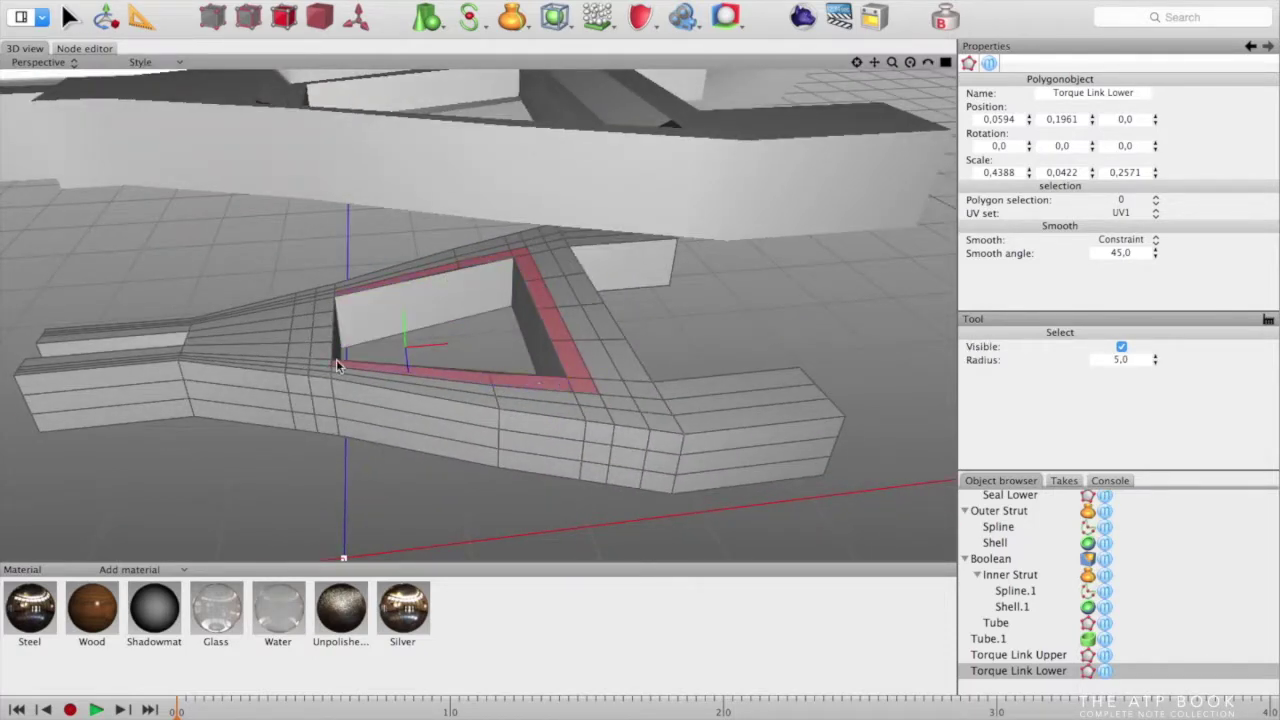
middle_drag(452, 328, 457, 370)
key(w)
drag(437, 249, 437, 258)
middle_drag(706, 320, 632, 311)
mouse_move(632, 311)
mouse_down()
mouse_move(414, 396)
mouse_move(246, 149)
mouse_move(745, 168)
mouse_up()
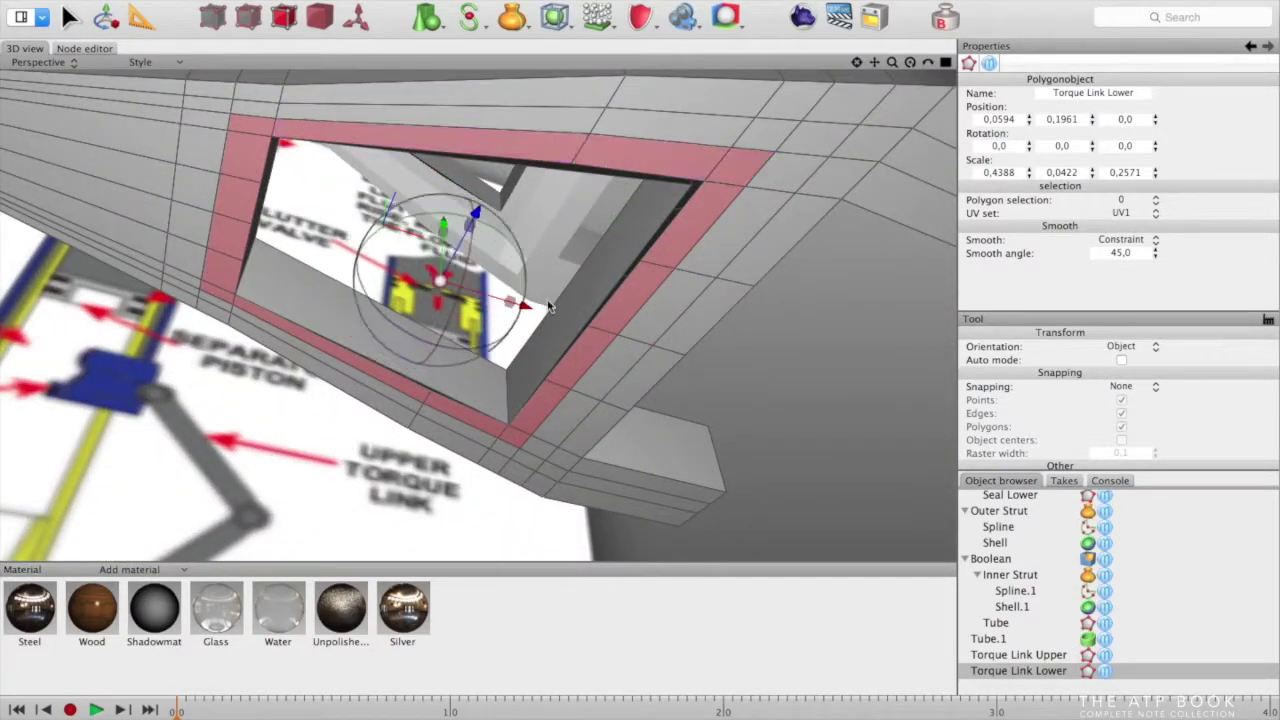
middle_drag(745, 168, 784, 273)
middle_drag(440, 290, 303, 420)
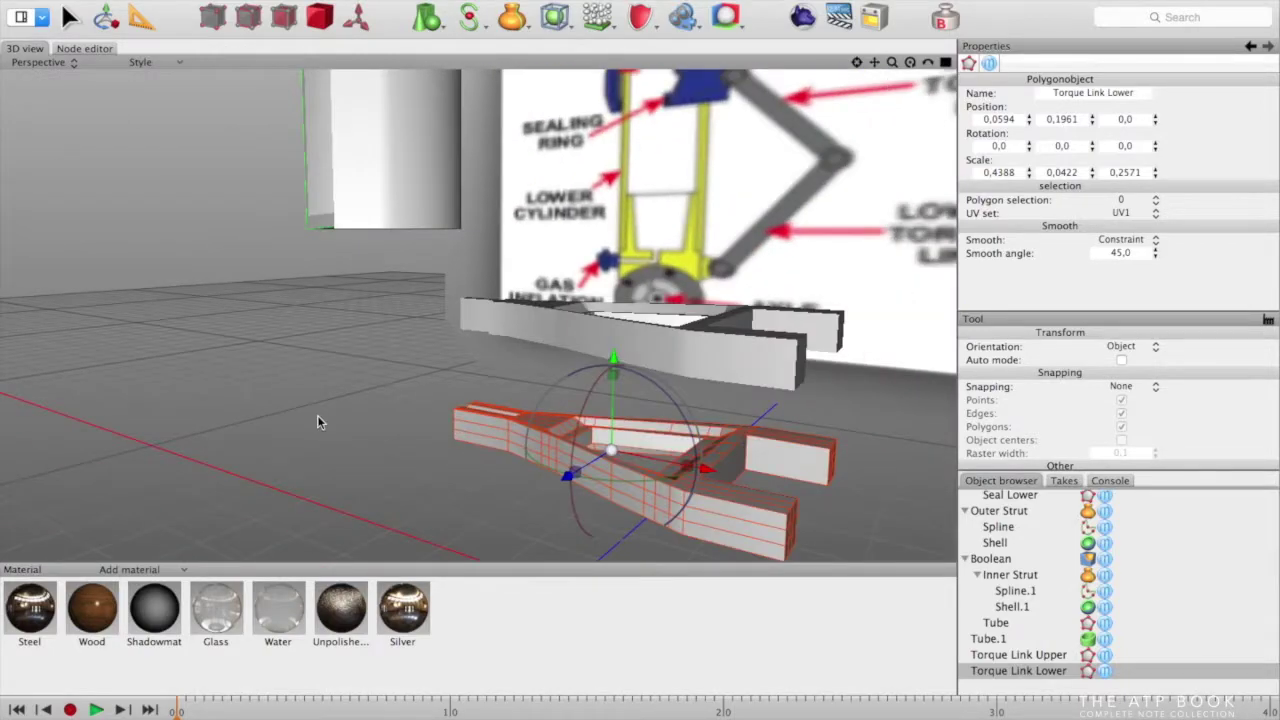
Pull back the top and bottom end points of both fork arms on the upper torque link to bevel their ends
click(768, 337)
scroll(768, 337, up, 5)
click(792, 423)
middle_drag(792, 423, 249, 460)
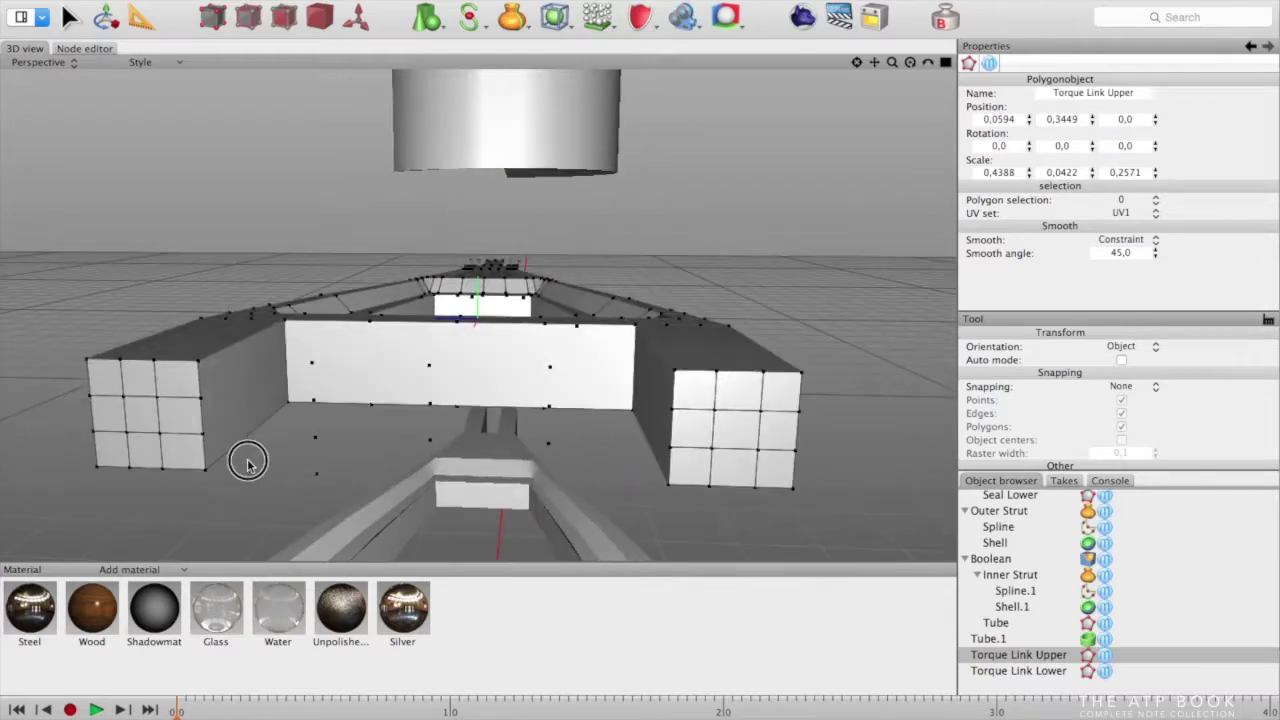
middle_drag(197, 395, 243, 410)
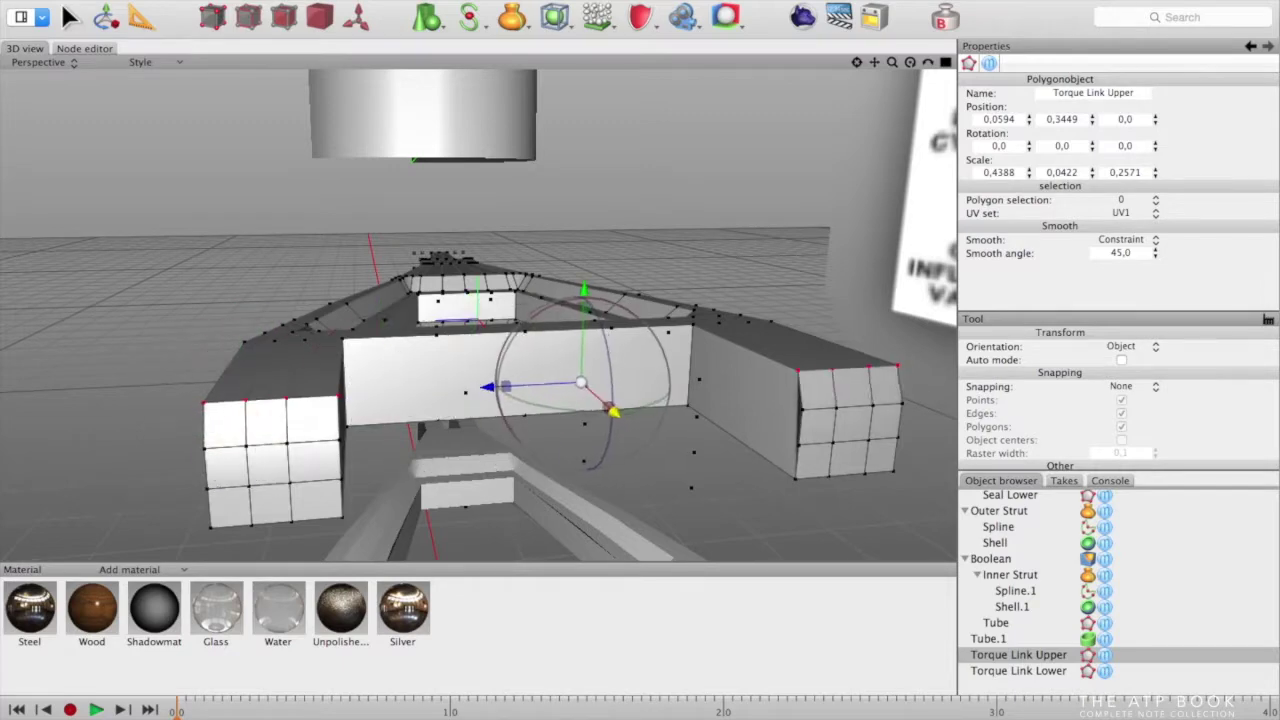
drag(614, 412, 609, 407)
scroll(609, 407, up, 1)
middle_drag(607, 405, 328, 474)
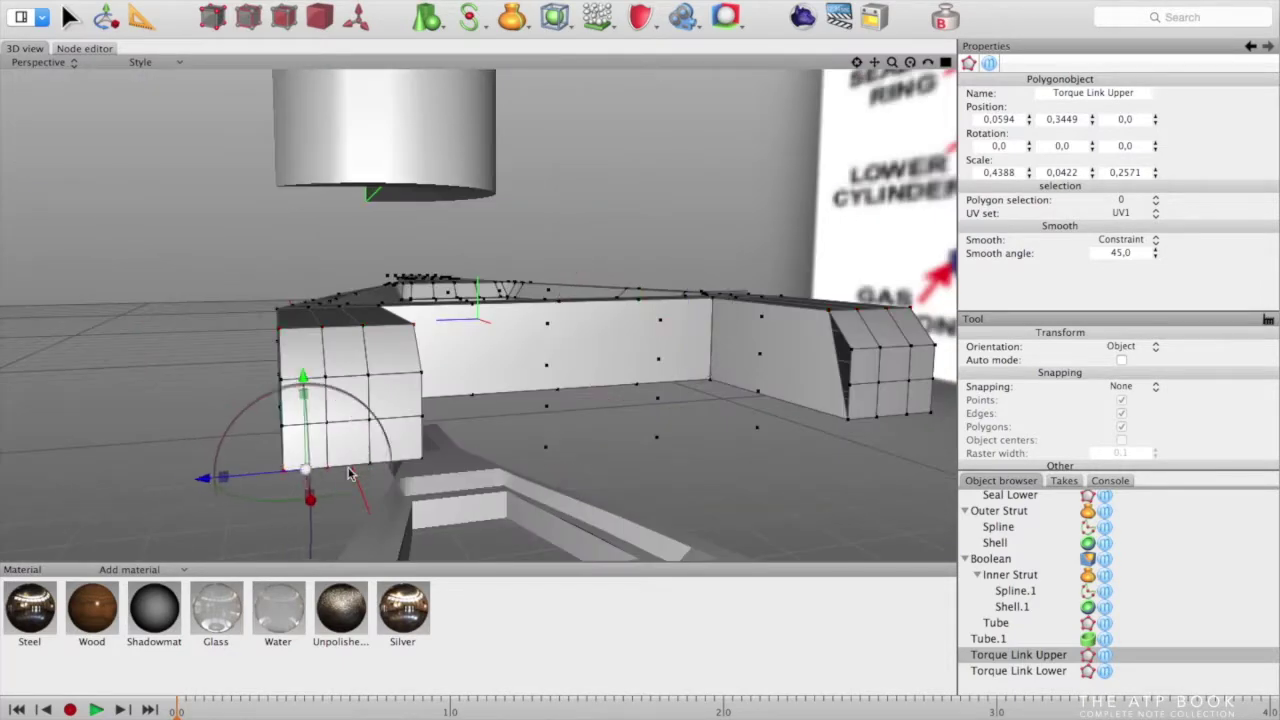
middle_drag(731, 470, 935, 403)
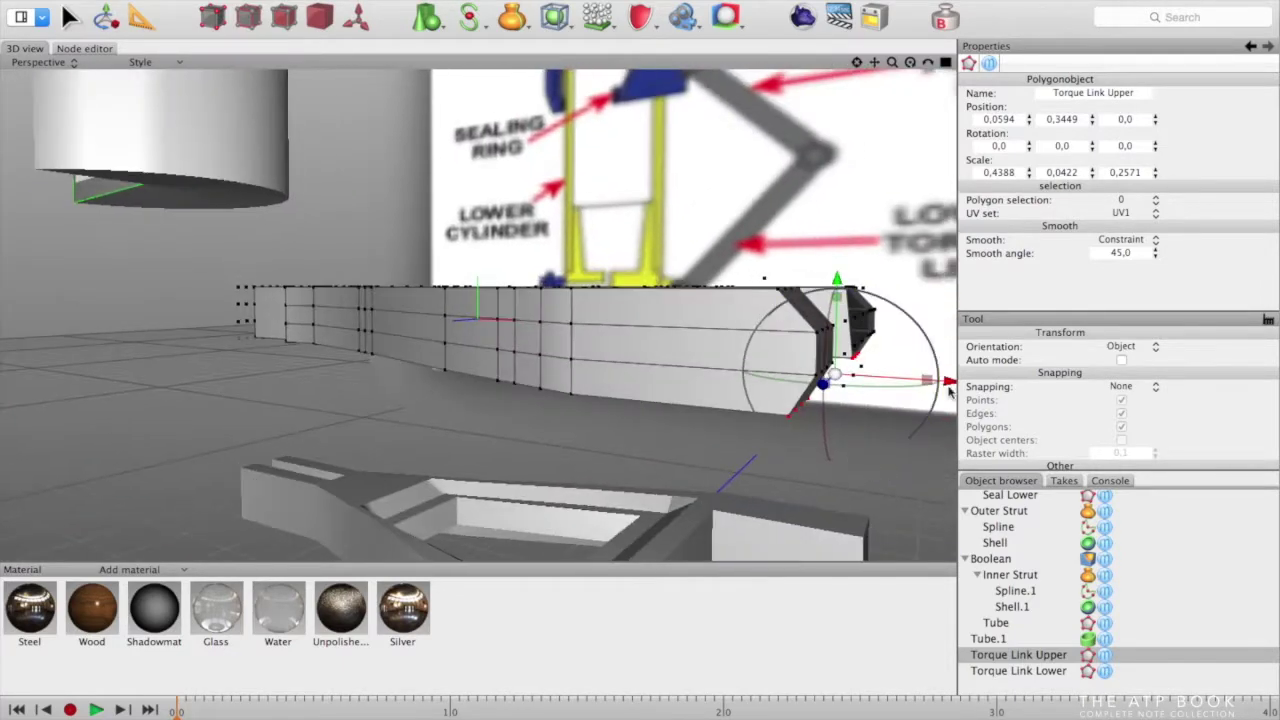
Create n-gons closing the open inner sides of the upper link's fork ends and flip their normals
middle_drag(791, 502, 380, 314)
right_click(380, 314)
click(405, 346)
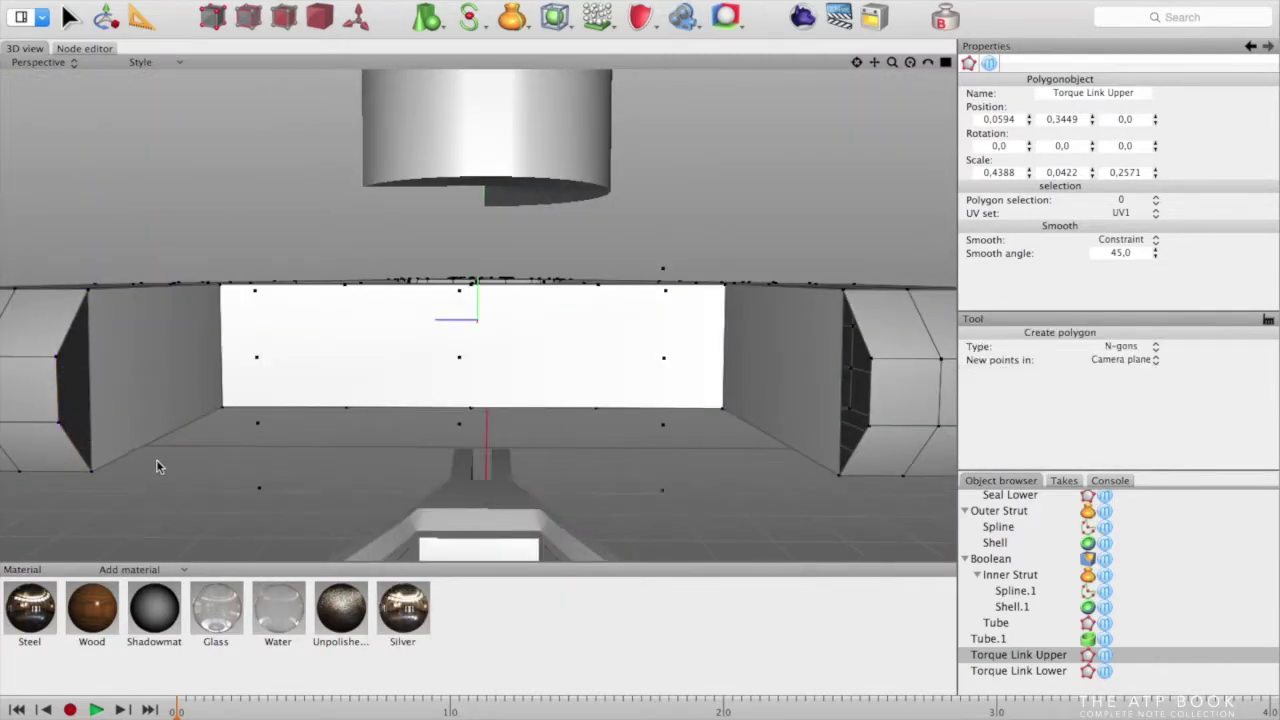
middle_drag(82, 387, 119, 392)
key(3)
click(119, 392)
right_click(119, 392)
click(188, 575)
click(902, 403)
right_click(904, 403)
click(942, 577)
middle_drag(936, 560, 800, 480)
Create n-gons closing both open sides of the upper torque link's bevelled tongue tip
right_click(254, 380)
click(338, 168)
click(144, 527)
scroll(428, 365, down, 5)
middle_drag(428, 366, 204, 507)
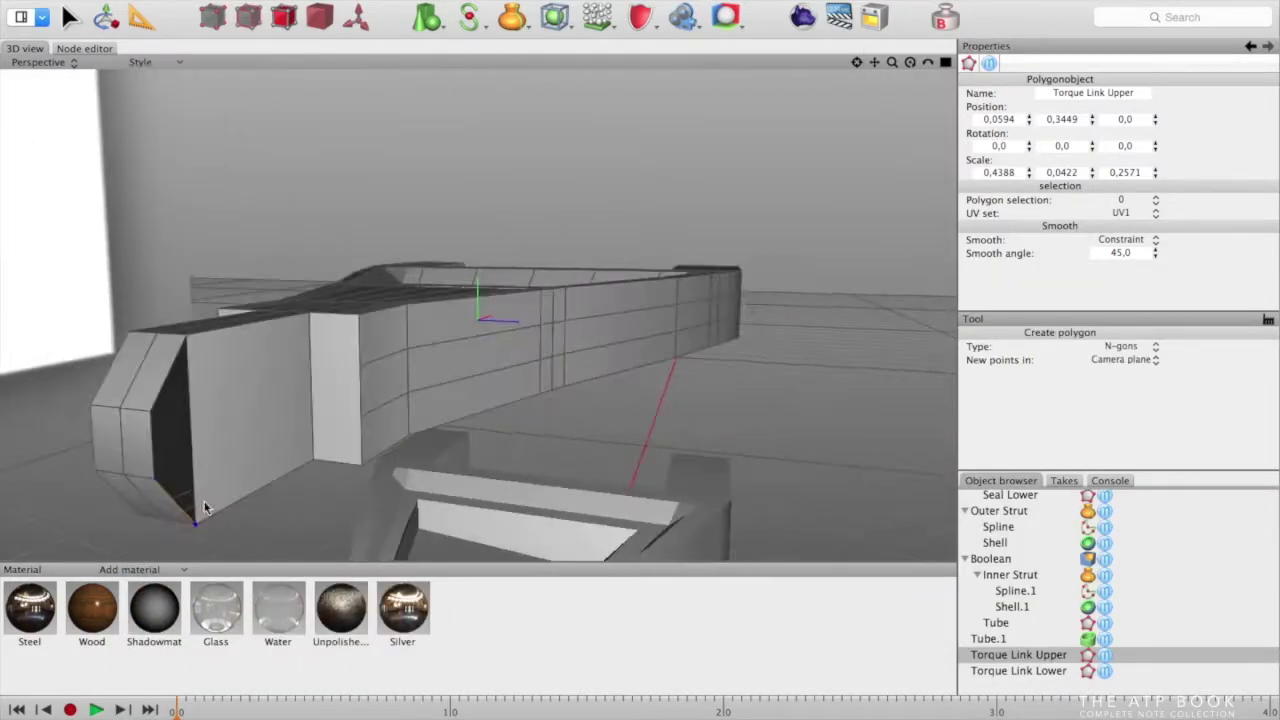
middle_drag(187, 340, 333, 533)
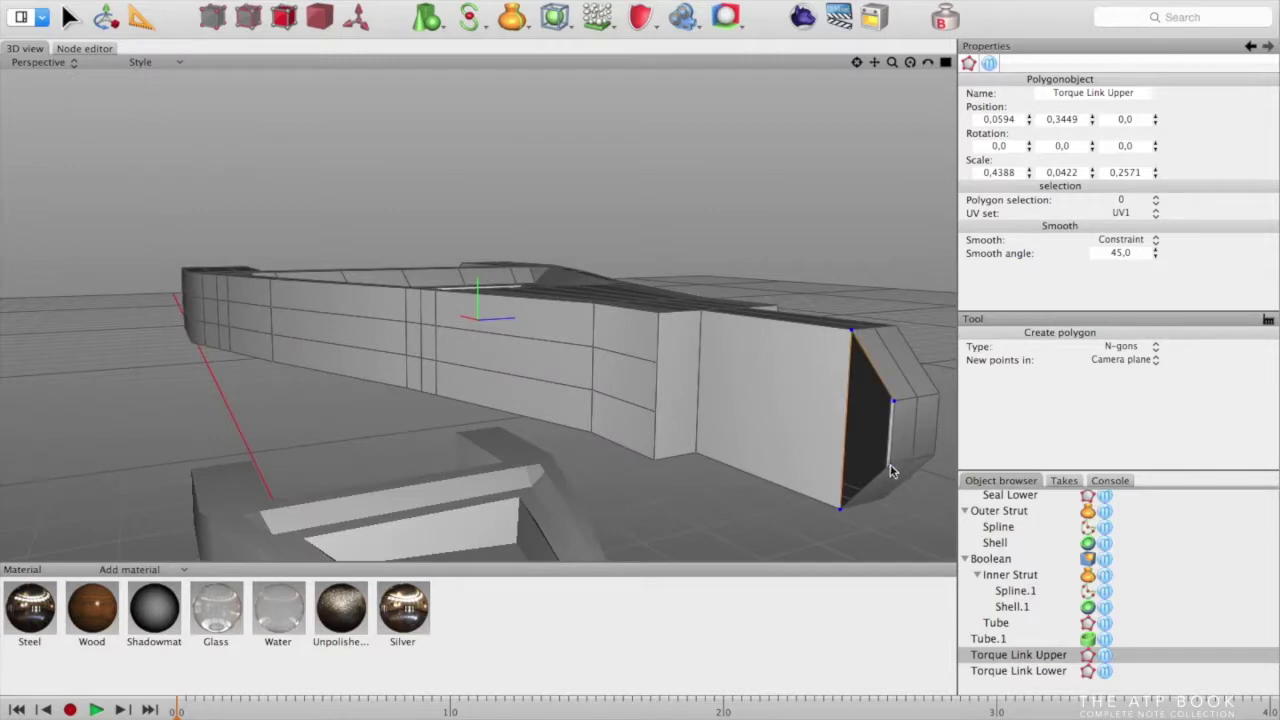
middle_drag(856, 511, 332, 459)
click(69, 17)
click(813, 489)
shift+click(121, 470)
scroll(278, 537, down, 5)
middle_drag(278, 537, 677, 526)
Pull back the top and bottom end points of the lower torque link's two prongs to bevel their tips
click(1018, 671)
click(140, 2)
click(171, 69)
middle_drag(420, 490, 670, 438)
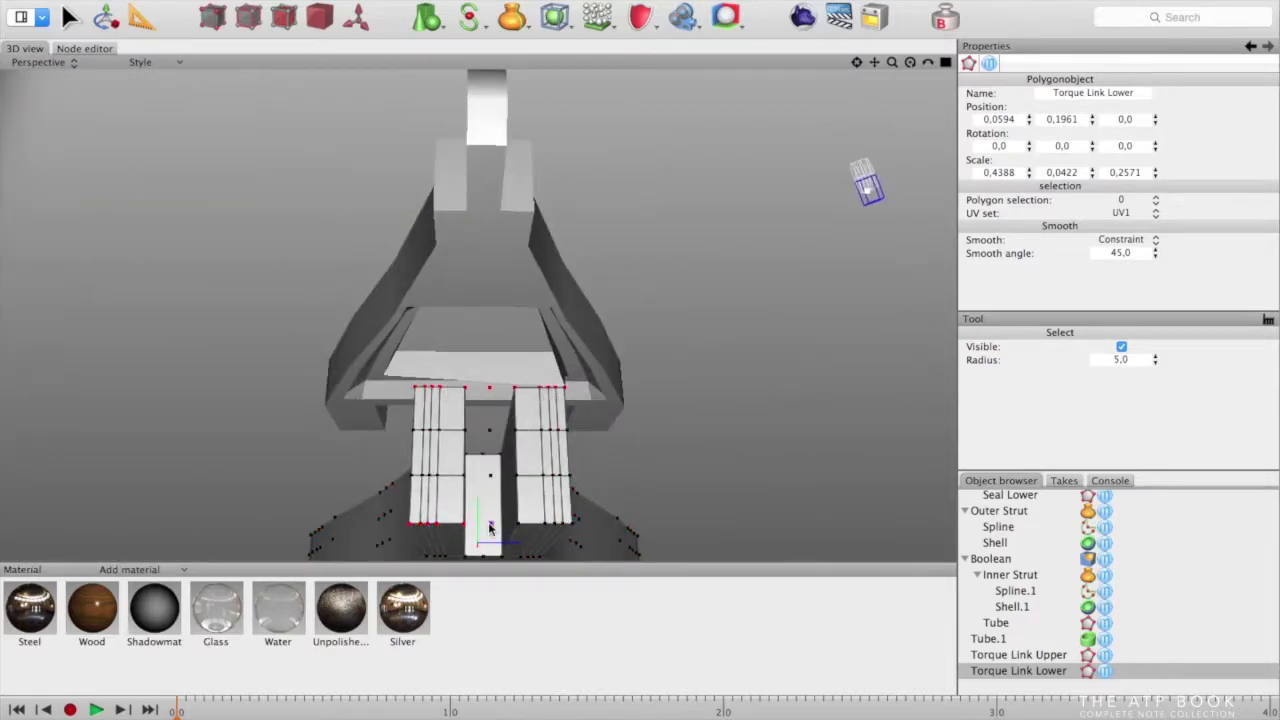
middle_drag(560, 528, 726, 474)
click(106, 17)
drag(757, 477, 729, 484)
middle_drag(715, 330, 804, 316)
Pull back the top and bottom end points of the lower torque link's fork arms to bevel their ends
middle_drag(768, 438, 280, 434)
drag(187, 322, 337, 335)
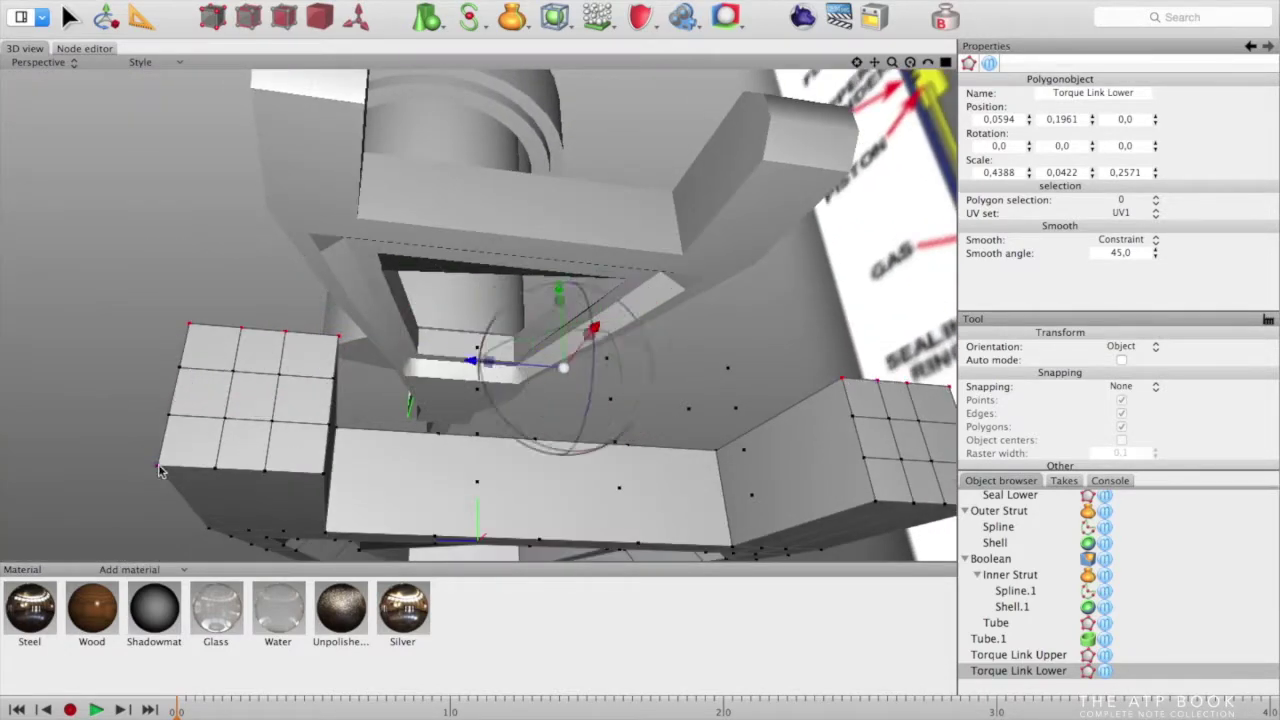
middle_drag(820, 325, 450, 460)
Create n-gons closing the open sides of the lower torque link's bevelled ends
click(284, 17)
right_click(322, 340)
click(390, 166)
scroll(86, 262, up, 3)
click(86, 262)
scroll(86, 262, down, 5)
middle_drag(86, 262, 330, 330)
scroll(330, 330, up, 4)
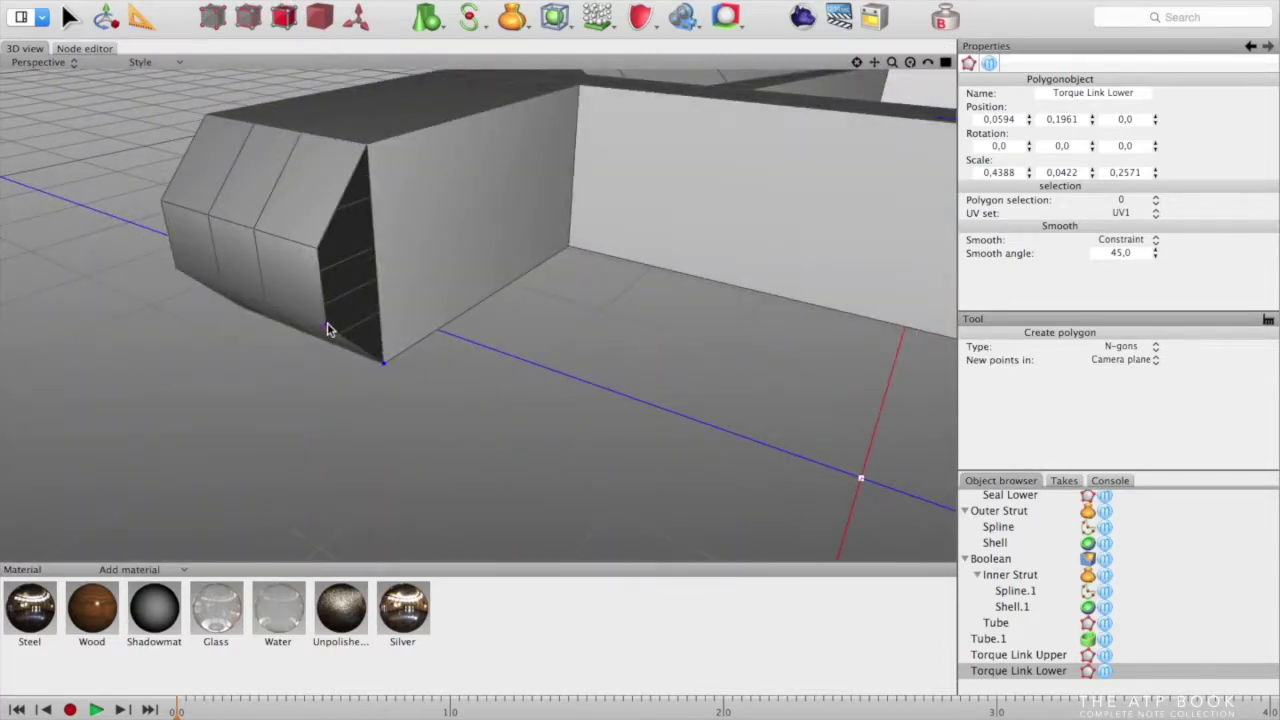
click(383, 366)
middle_drag(383, 366, 813, 86)
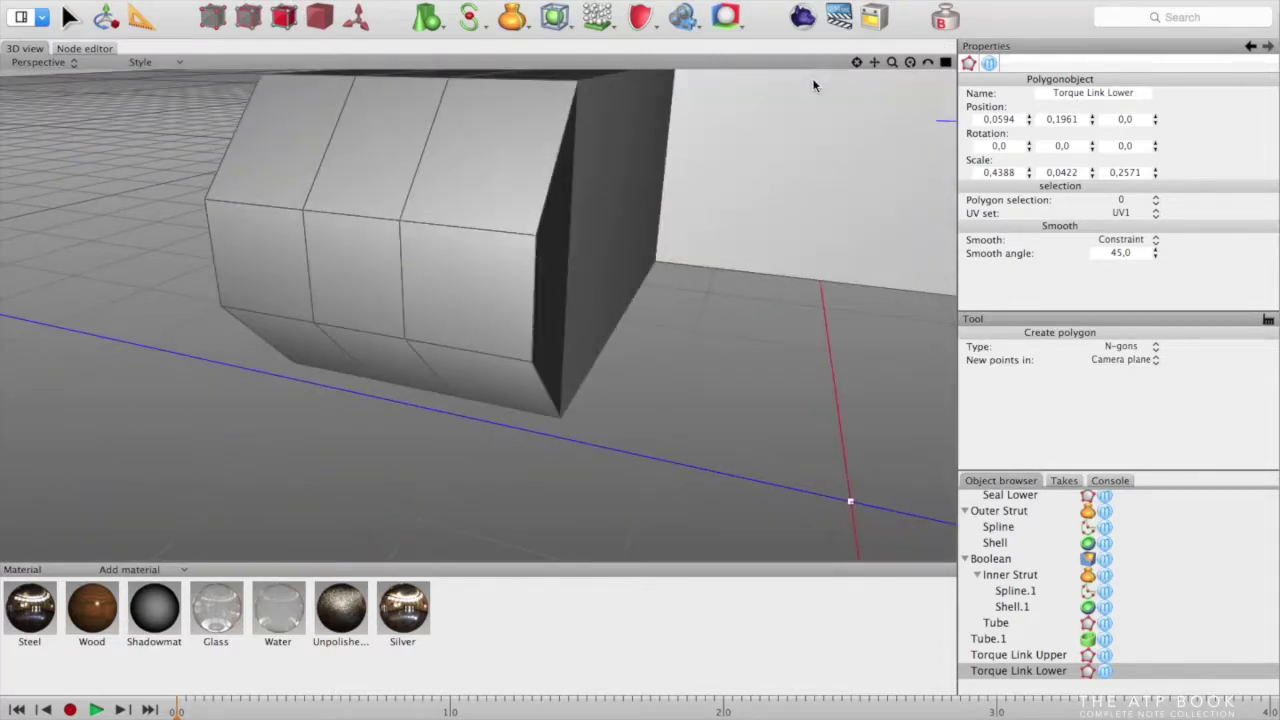
Flip the normals of the new side polygons on the lower torque link's ends
middle_drag(563, 263, 699, 371)
right_click(685, 459)
click(777, 580)
click(68, 17)
click(725, 290)
right_click(725, 290)
click(804, 578)
middle_drag(240, 350, 203, 162)
Add a cylinder scaled to 0.03, rotate it to -90, 0, 90 and move it to the lower link's prong tips
middle_drag(877, 67, 400, 430)
right_click(254, 440)
click(284, 454)
middle_drag(288, 538, 538, 548)
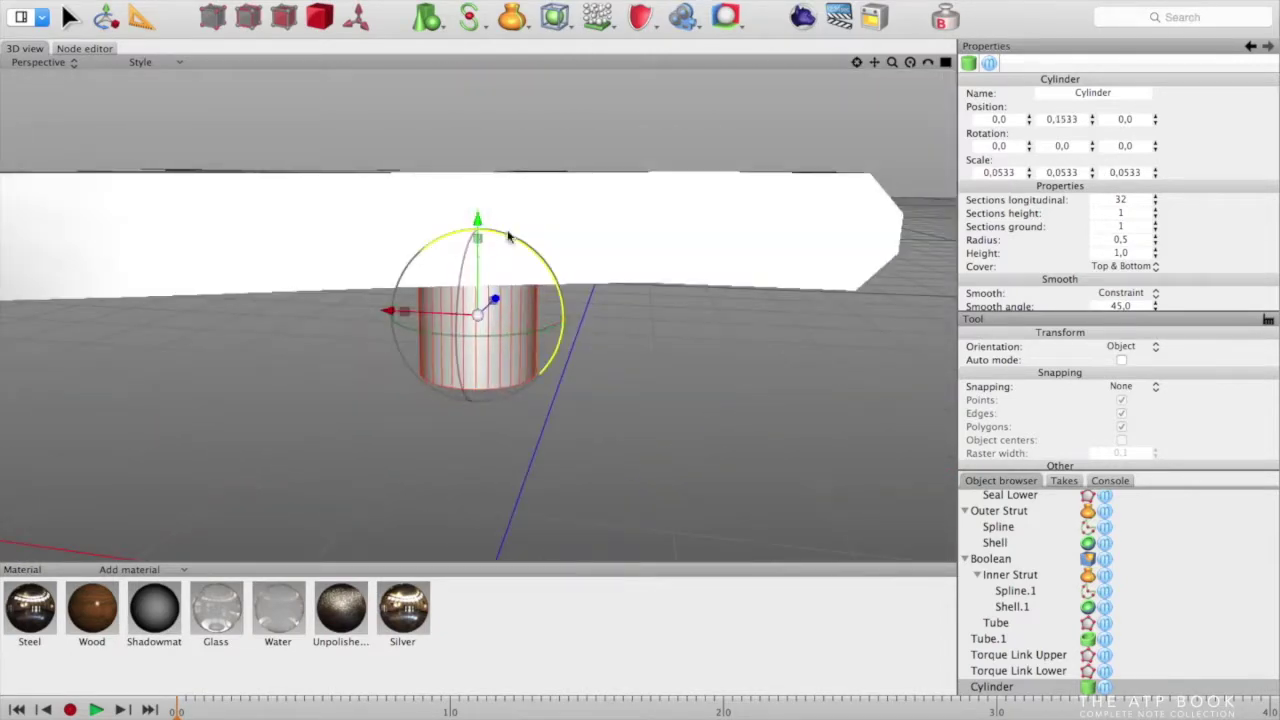
drag(558, 300, 853, 289)
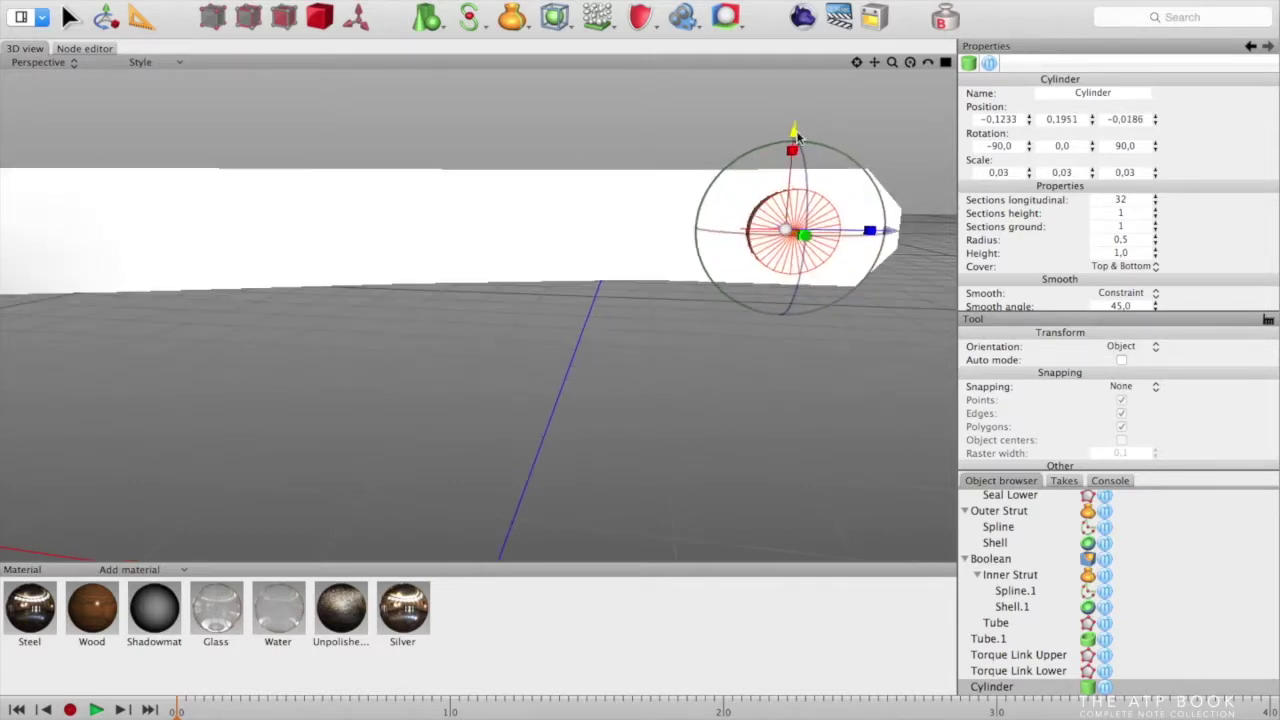
drag(797, 137, 797, 133)
middle_drag(808, 370, 794, 363)
Align the cylinder inside the prong tips at about X -0.1308, Y 0.1964 and stretch its length to about 0.0918
key(3)
middle_drag(526, 246, 501, 498)
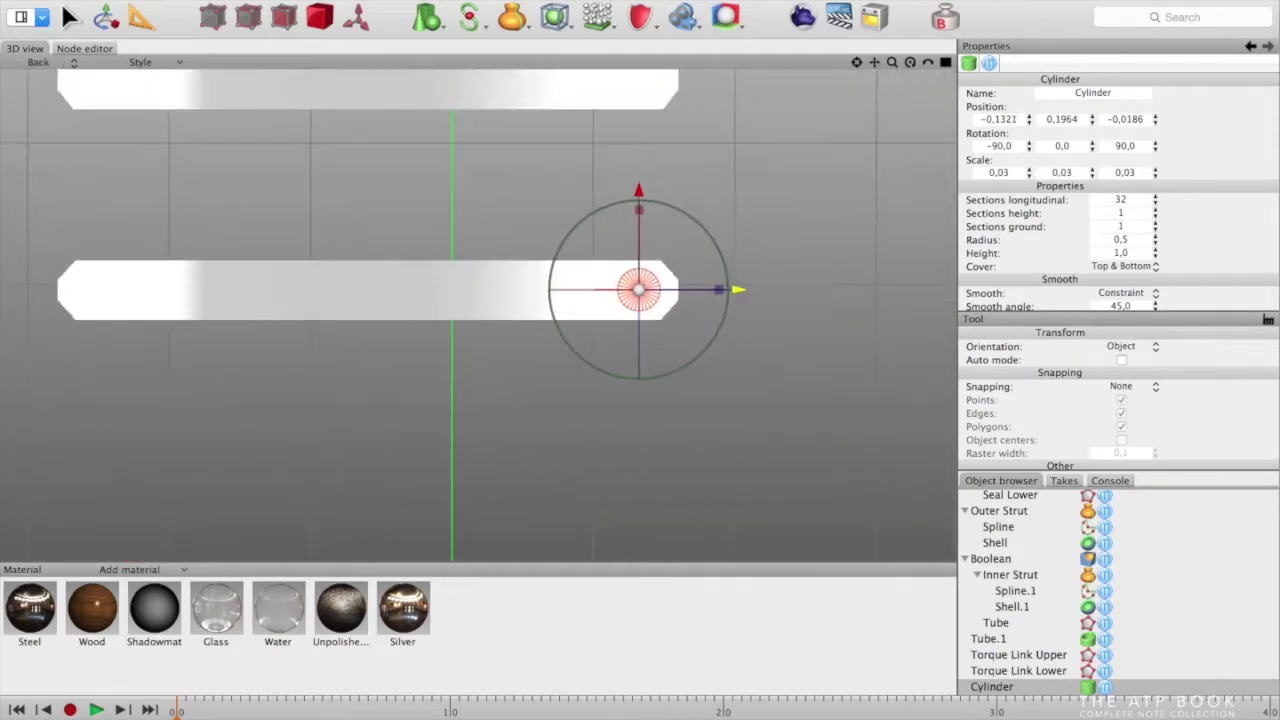
key(super+1)
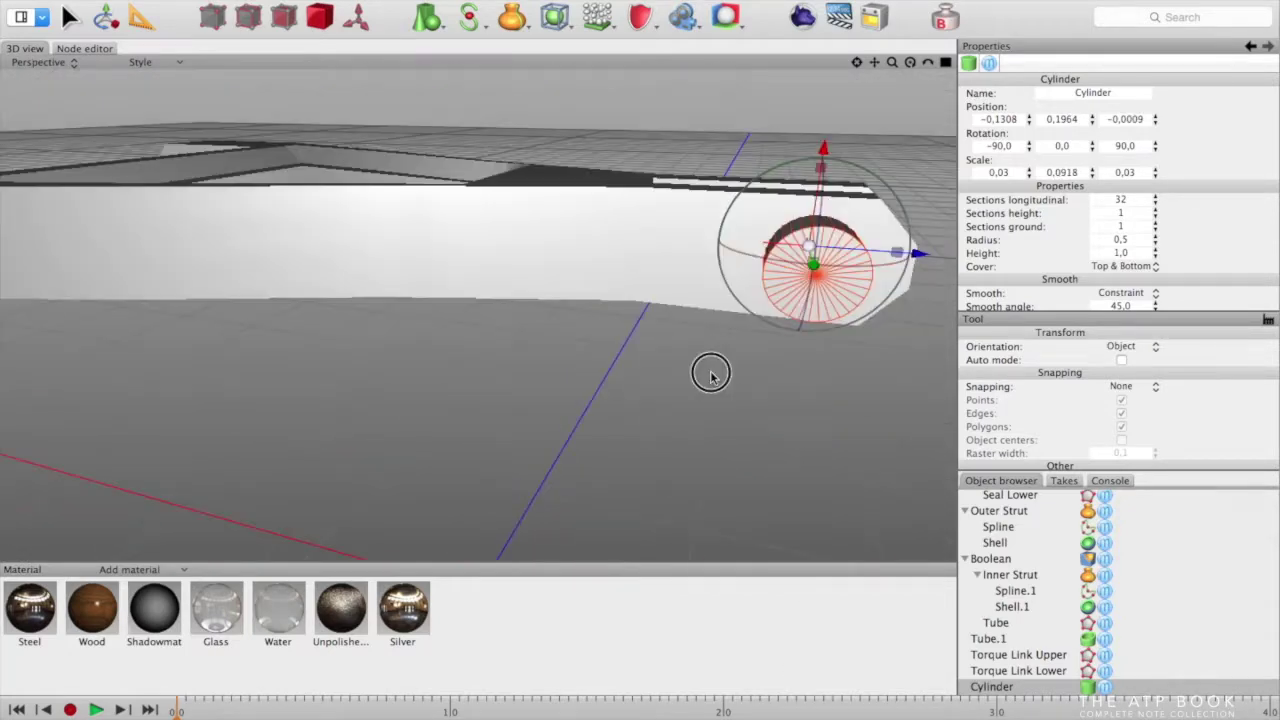
middle_drag(711, 374, 716, 442)
Shorten the cylinder to about 0.049 and centre it across the two prongs at about Z 0.0001
scroll(716, 442, down, 5)
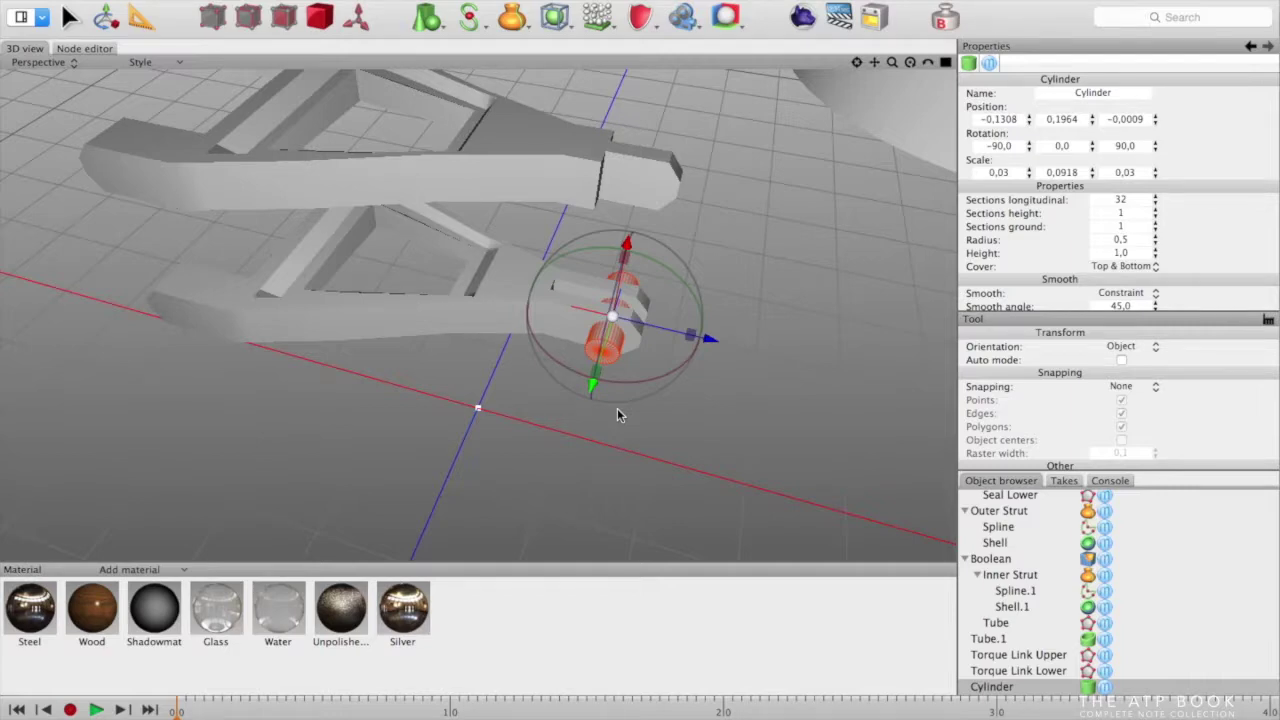
key(super+4)
key(f)
scroll(565, 369, up, 1)
drag(477, 235, 477, 273)
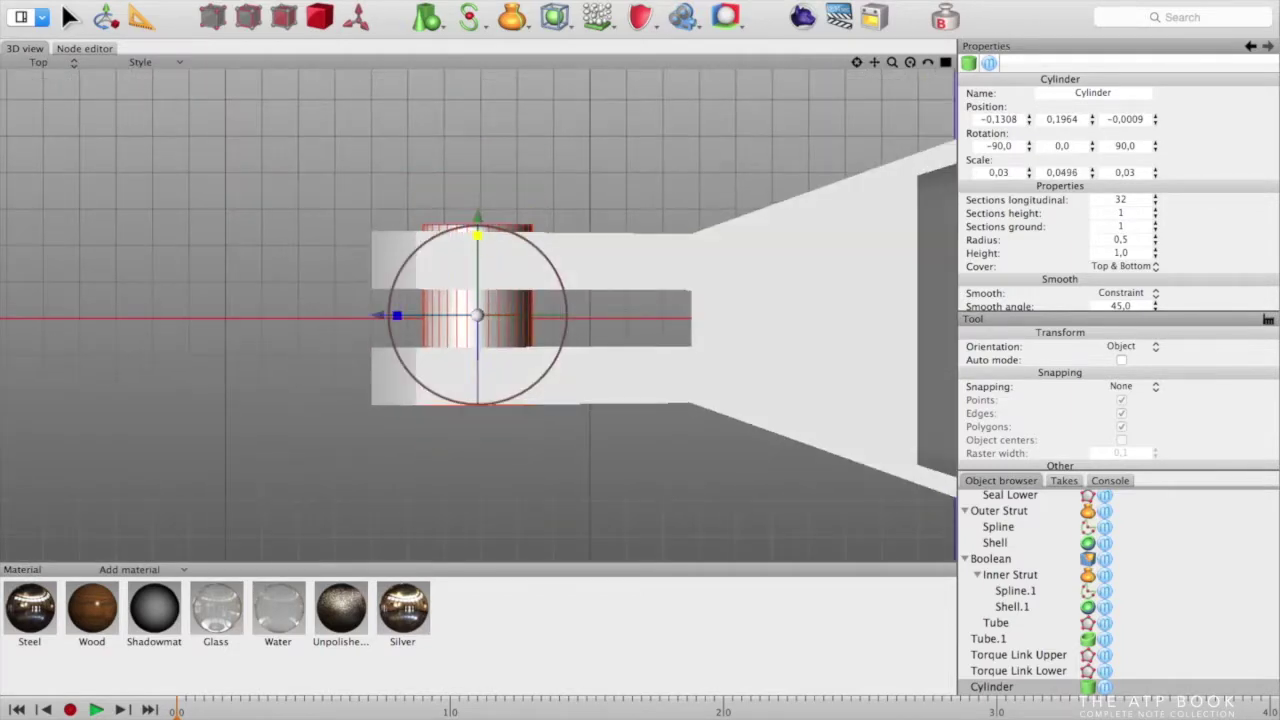
key(super+1)
middle_drag(490, 325, 522, 351)
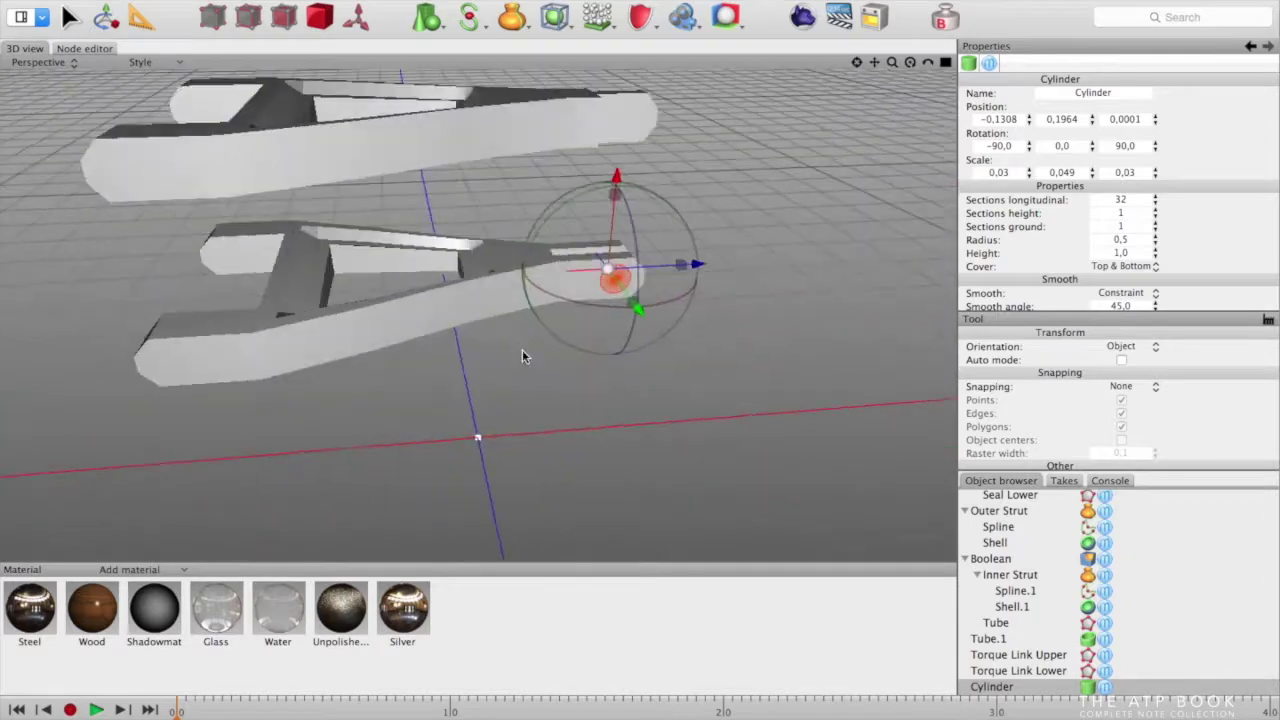
Duplicate the pin cylinder, move the copy near the upper link's fork end at X 0.2466 and stretch it to about 0.2814
key(super+d)
drag(691, 263, 308, 286)
drag(197, 204, 173, 75)
drag(169, 196, 184, 179)
middle_drag(410, 300, 622, 300)
drag(435, 277, 433, 276)
drag(1018, 360, 1080, 368)
middle_drag(560, 330, 686, 357)
Raise the long cylinder to Y 0.3453 inside the upper link's fork ends and scale it to about 0.0361 by 0.3386
key(super+3)
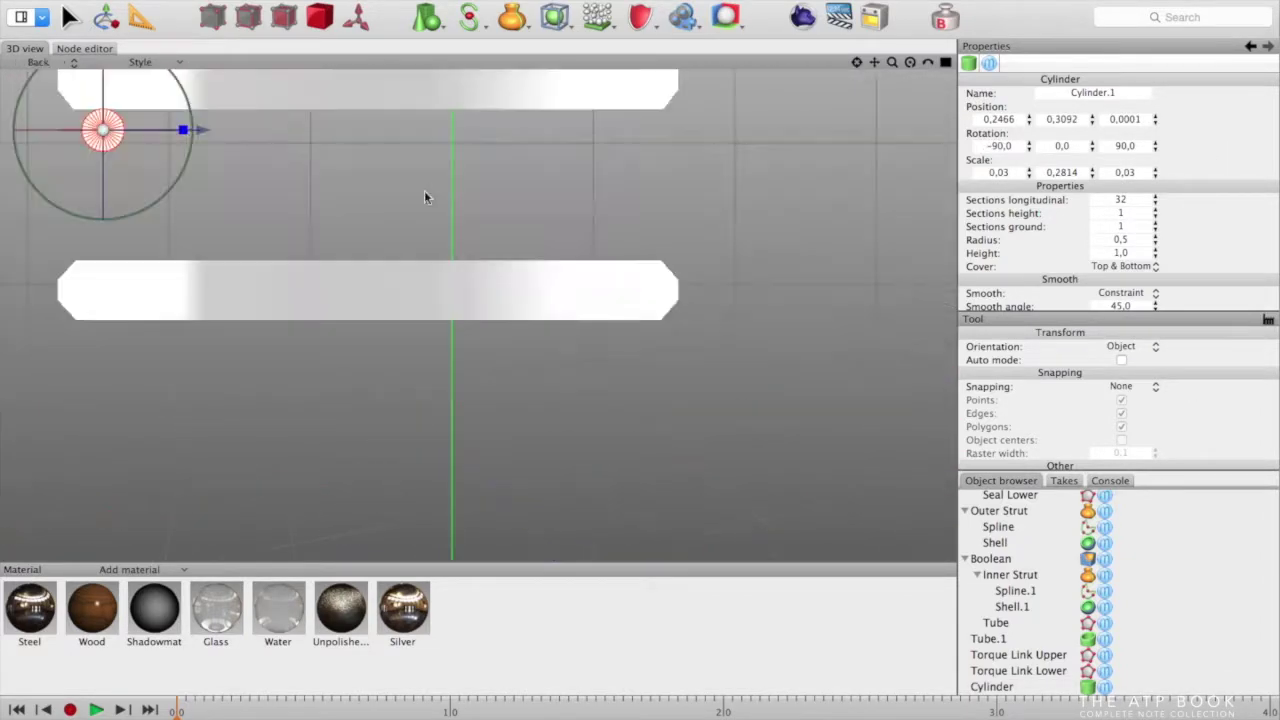
key(f)
drag(477, 215, 477, 90)
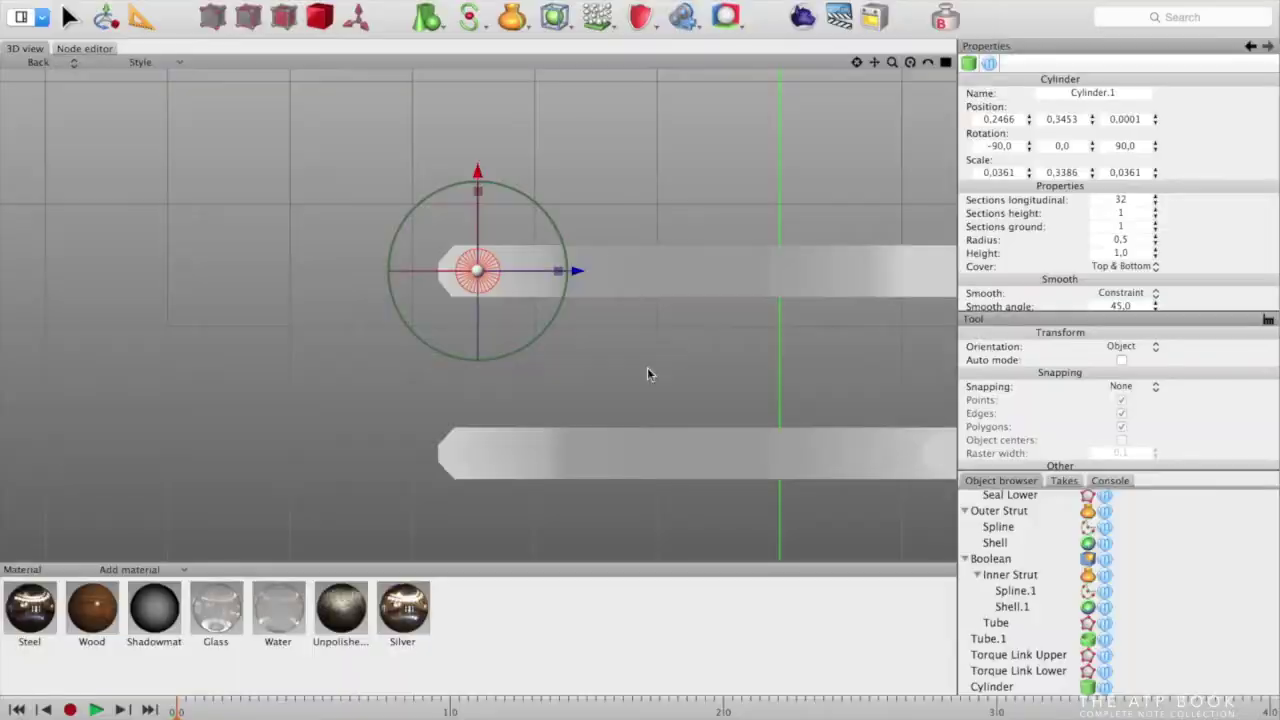
middle_drag(649, 371, 763, 395)
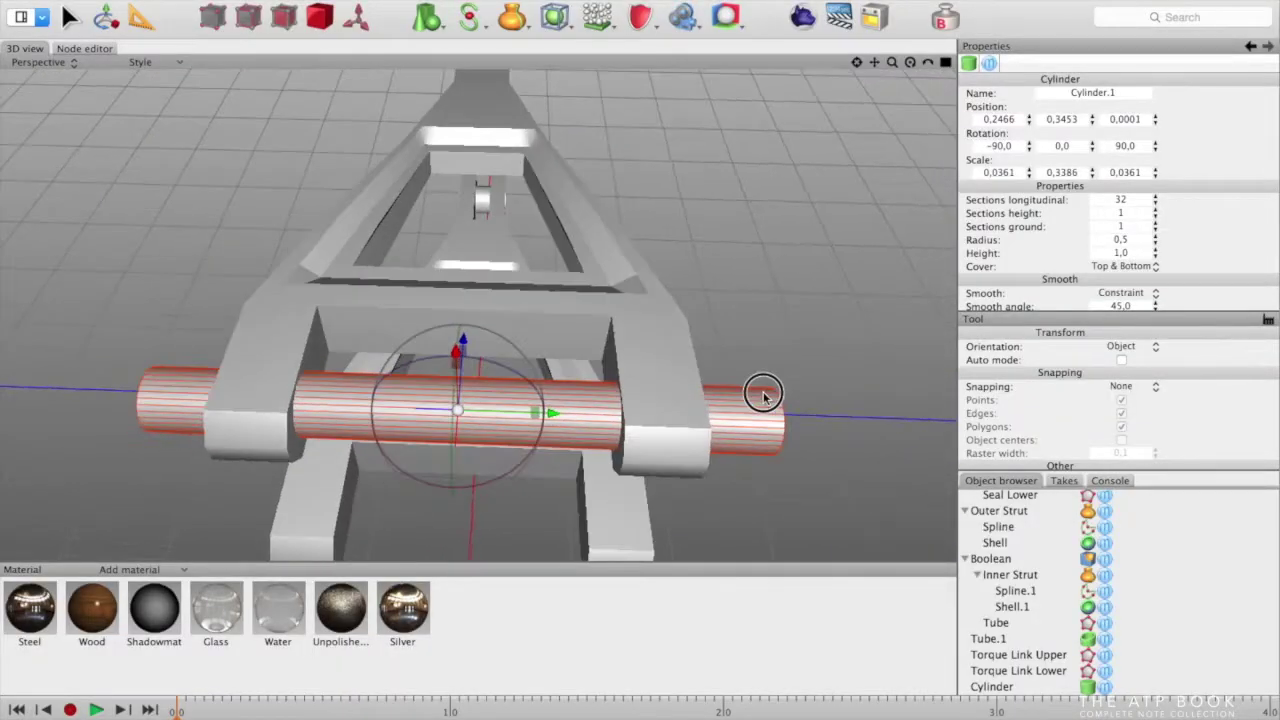
click(645, 397)
middle_drag(645, 397, 667, 316)
Duplicate the long cylinder and lower the copy into the lower torque link's fork ends at about Y 0.1954
click(402, 383)
key(super+d)
drag(188, 177, 242, 362)
key(3)
drag(477, 358, 477, 354)
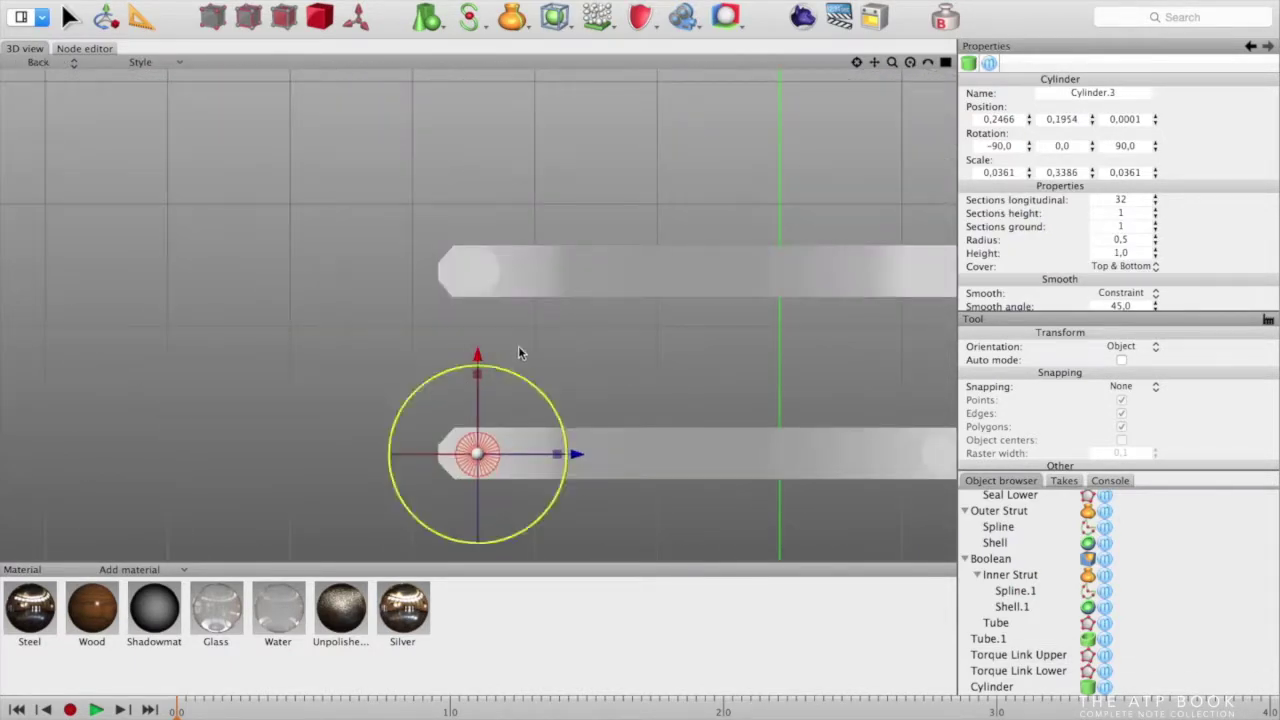
Add a Boolean containing Torque Link Upper and Cylinder.1 to cut the pin hole through the upper link's fork
click(600, 282)
click(555, 18)
click(570, 74)
scroll(998, 640, down, 5)
drag(997, 639, 995, 590)
click(1002, 578)
key(super+1)
key(super+4)
Add a Boolean containing Torque Link Lower and Cylinder.2 to cut the pin hole through the lower link's fork
click(484, 466)
click(555, 18)
click(570, 74)
drag(992, 656, 992, 672)
scroll(994, 668, down, 2)
drag(1008, 608, 1002, 664)
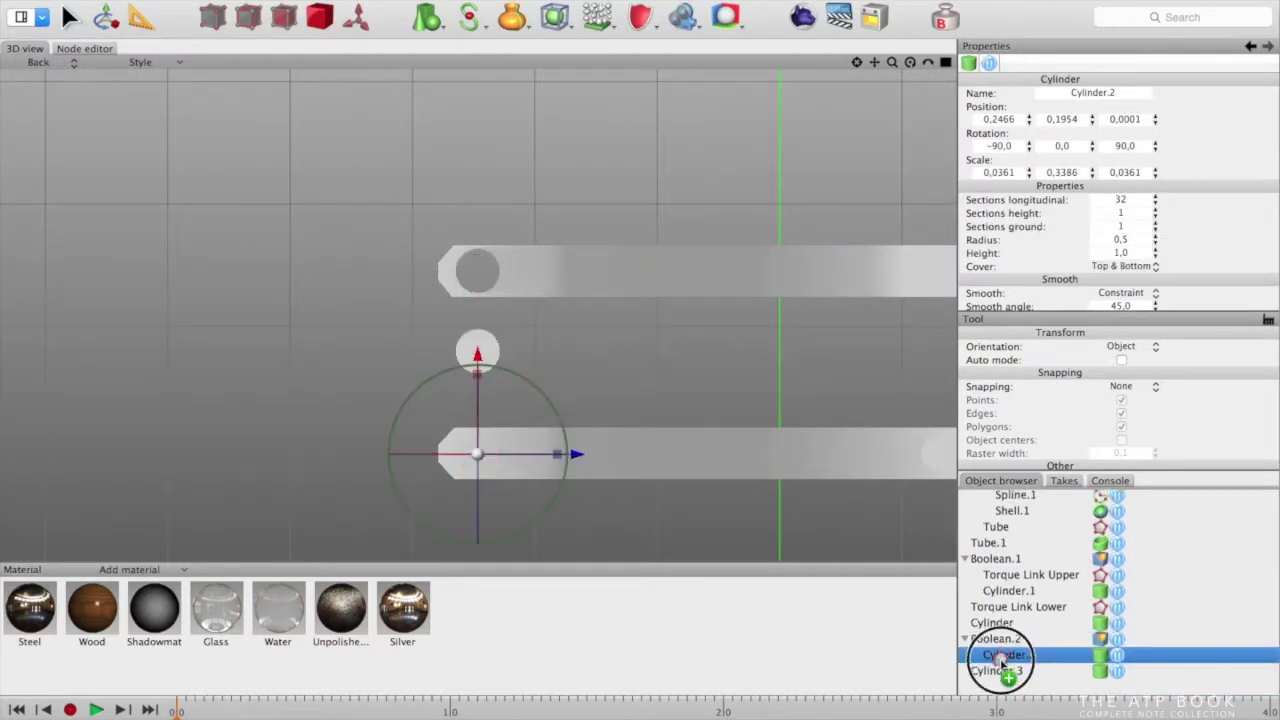
Shorten Cylinder.3 to a Y scale of about 0.2596 and centre it between the two torque links at Y 0.2815
key(super+1)
alt+drag(583, 343, 647, 381)
click(423, 422)
key(super+2)
key(super+3)
key(f)
drag(478, 218, 478, 93)
drag(378, 190, 397, 191)
drag(478, 93, 478, 213)
Rename Cylinder.3 as Bolt and the two link Booleans as Torque Link Lower and Torque Link Upper
double_click(1004, 671)
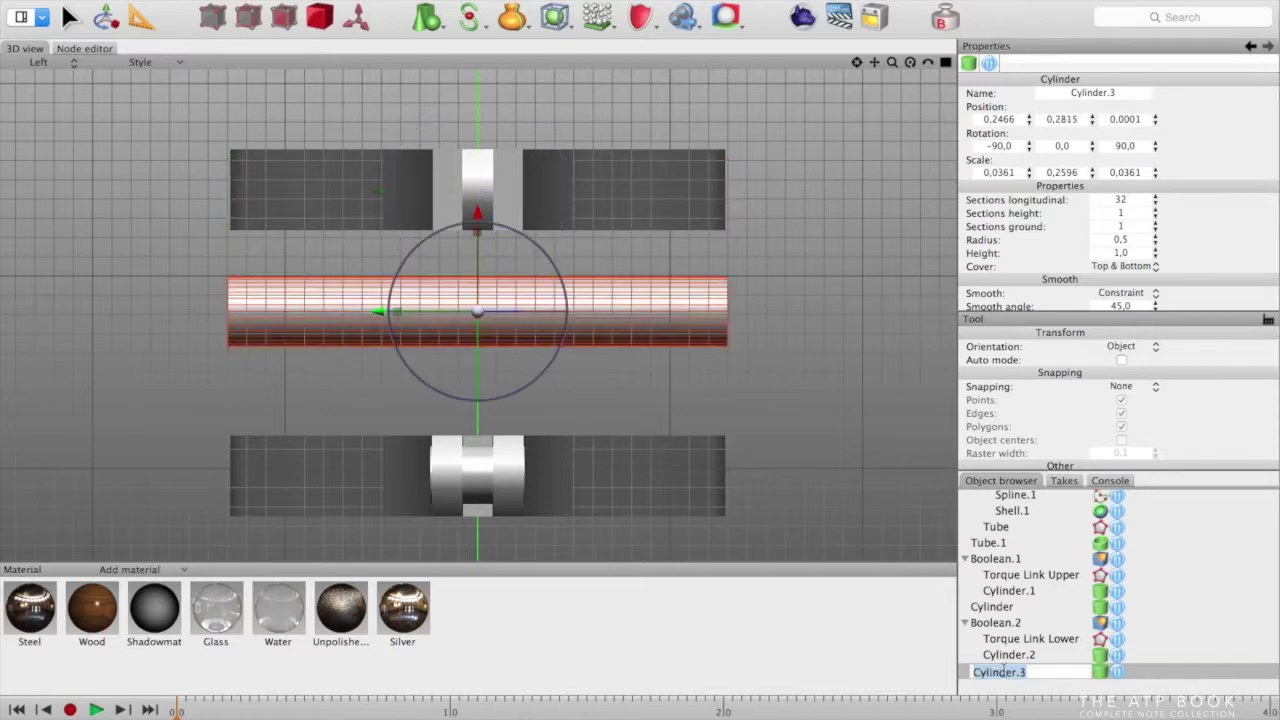
double_click(1000, 623)
text(Torque Link Lower)
click(993, 559)
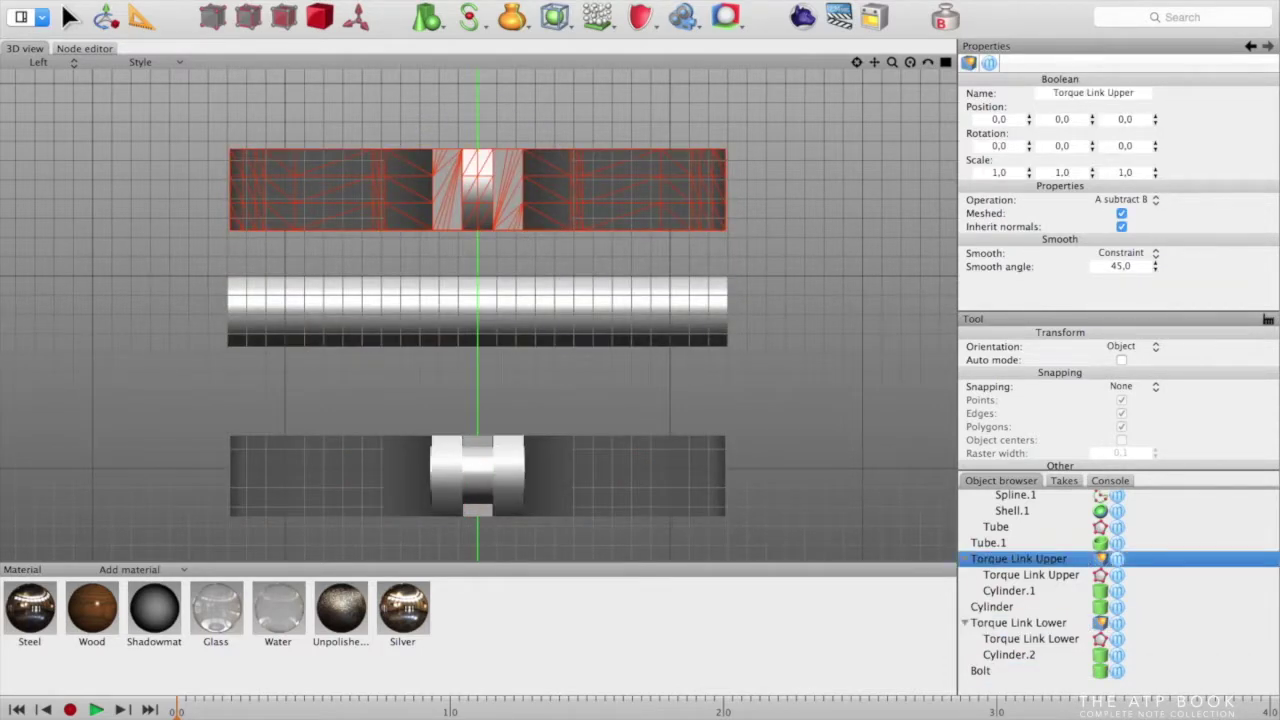
Select both torque link Booleans, the pin cylinder and the Bolt, raise them beside the strut and set their X rotation to -180
alt+drag(774, 219, 800, 310)
scroll(886, 360, down, 10)
click(1010, 559)
shift+click(985, 671)
drag(481, 236, 484, 142)
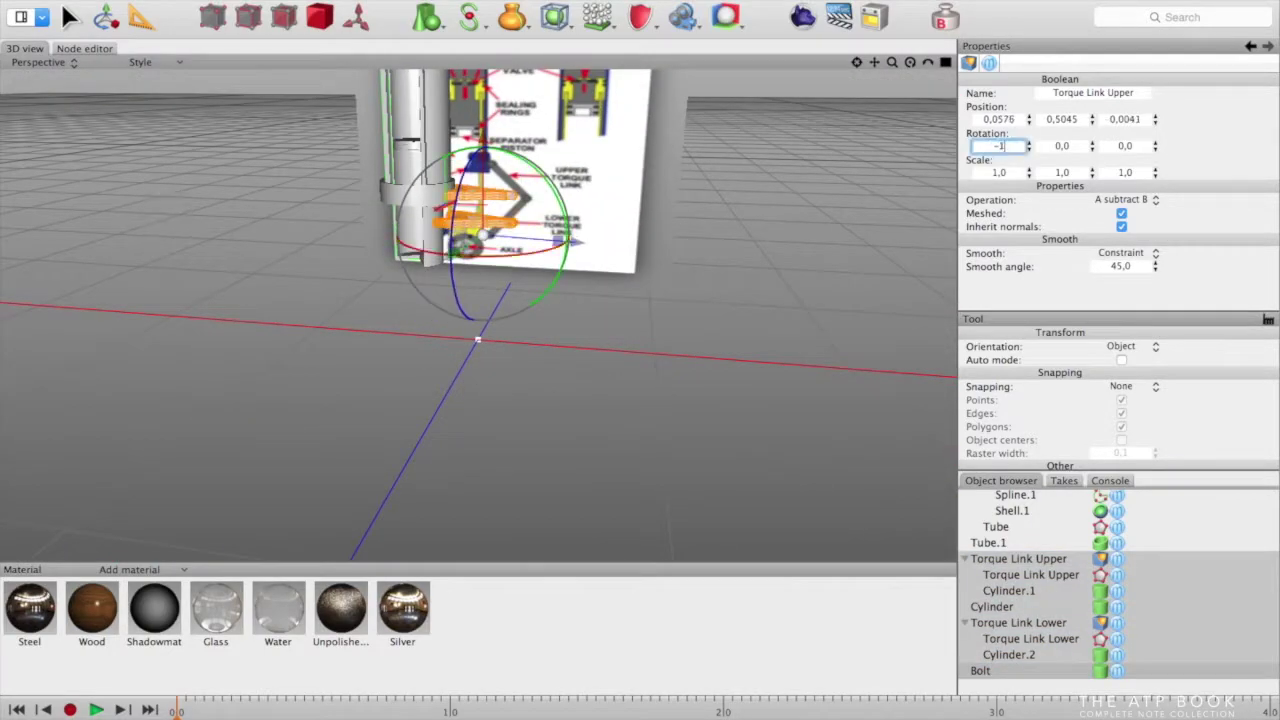
Scale the link assembly to 1.3667 and move it beside the collar, with the upper link at about X 0.2559, Y 0.4607
alt+drag(651, 283, 685, 353)
scroll(688, 388, up, 10)
scroll(685, 353, down, 5)
drag(594, 396, 637, 396)
alt+drag(890, 325, 638, 438)
key(super+z)
key(super+z)
drag(544, 512, 538, 525)
key(super+z)
drag(472, 462, 471, 449)
middle_drag(471, 449, 757, 449)
alt+drag(730, 316, 880, 450)
click(926, 546)
alt+drag(915, 530, 668, 451)
key(super+Tab)
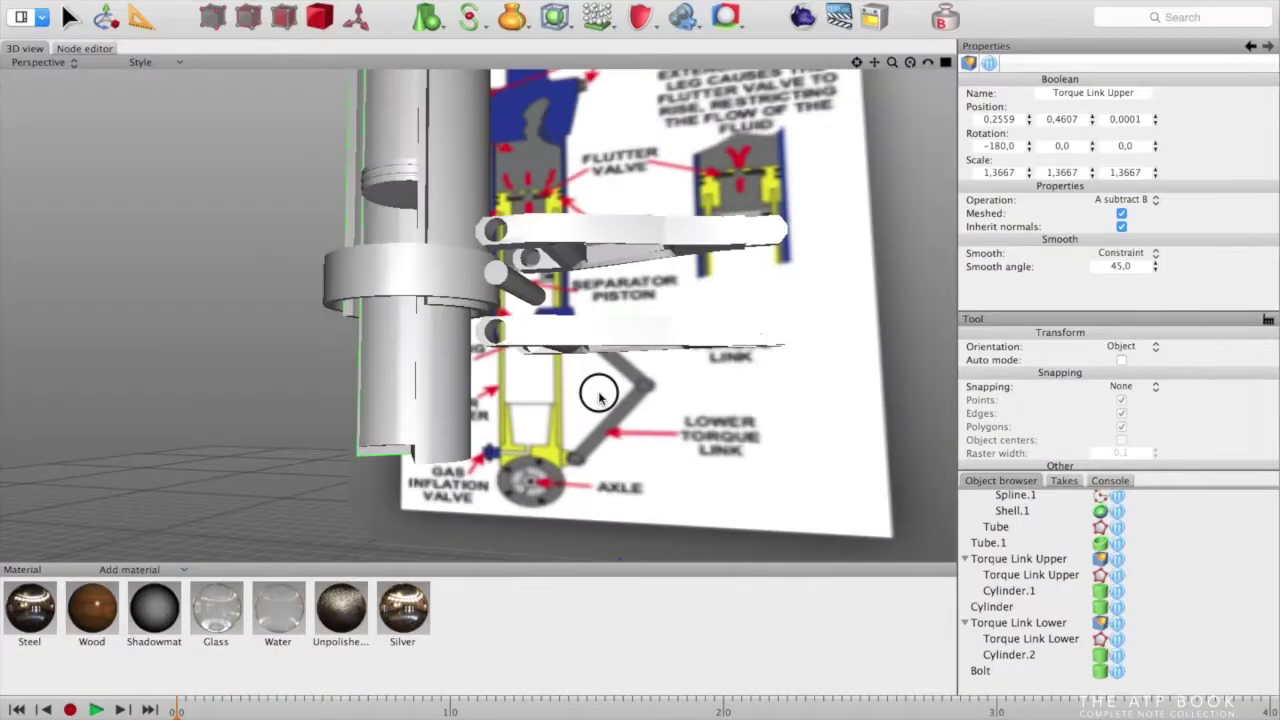
Try to tilt the upper torque link's inner mesh by 27° and lower it to about X 0.1386, Y 0.2033
alt+drag(600, 398, 650, 410)
click(642, 252)
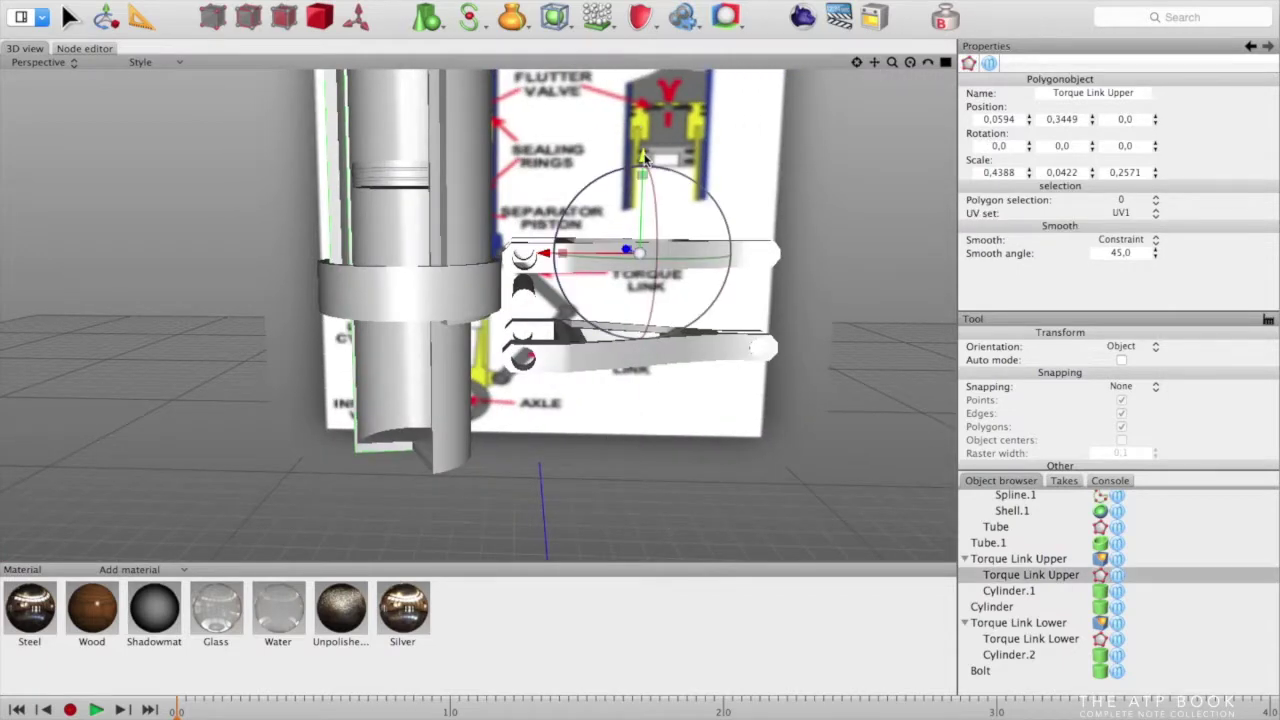
drag(644, 159, 644, 194)
drag(544, 289, 497, 290)
drag(654, 229, 656, 276)
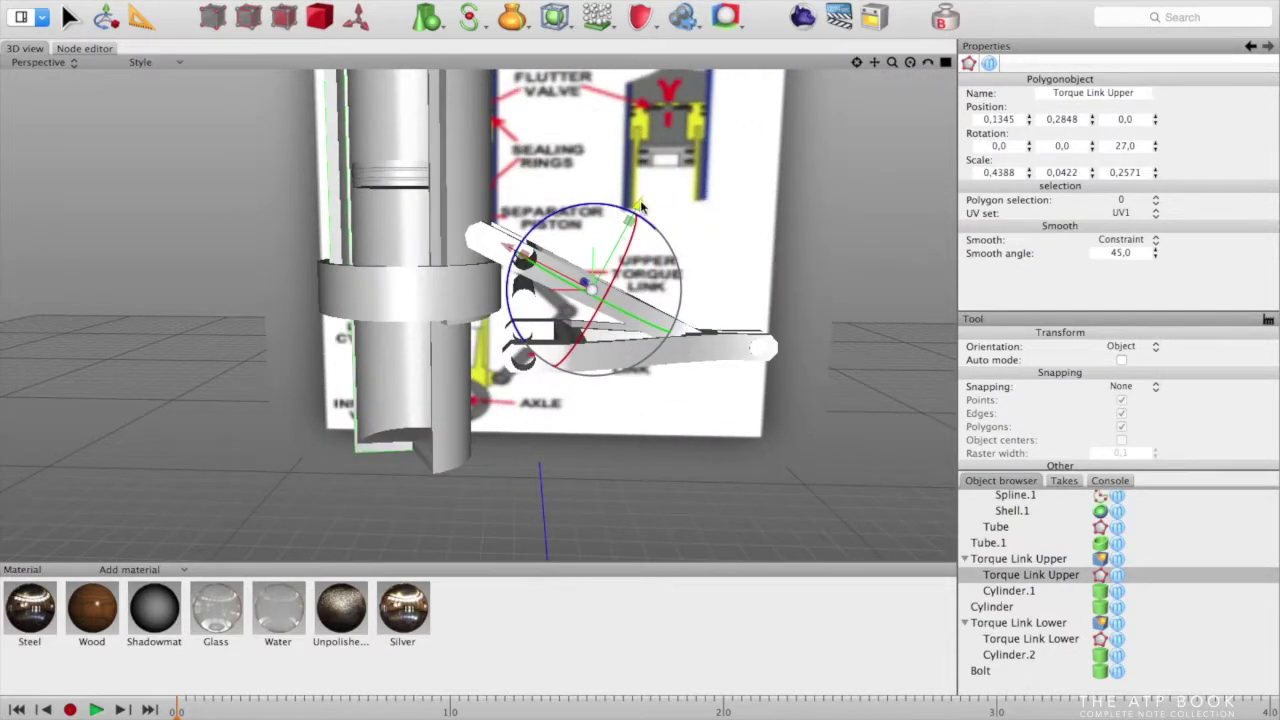
drag(641, 207, 612, 255)
drag(481, 291, 502, 301)
drag(622, 276, 626, 268)
Try to lower the lower torque link's inner mesh and swing its fork downwards so its tip meets the upper link
click(690, 355)
drag(680, 366, 678, 406)
drag(602, 440, 553, 474)
click(655, 365)
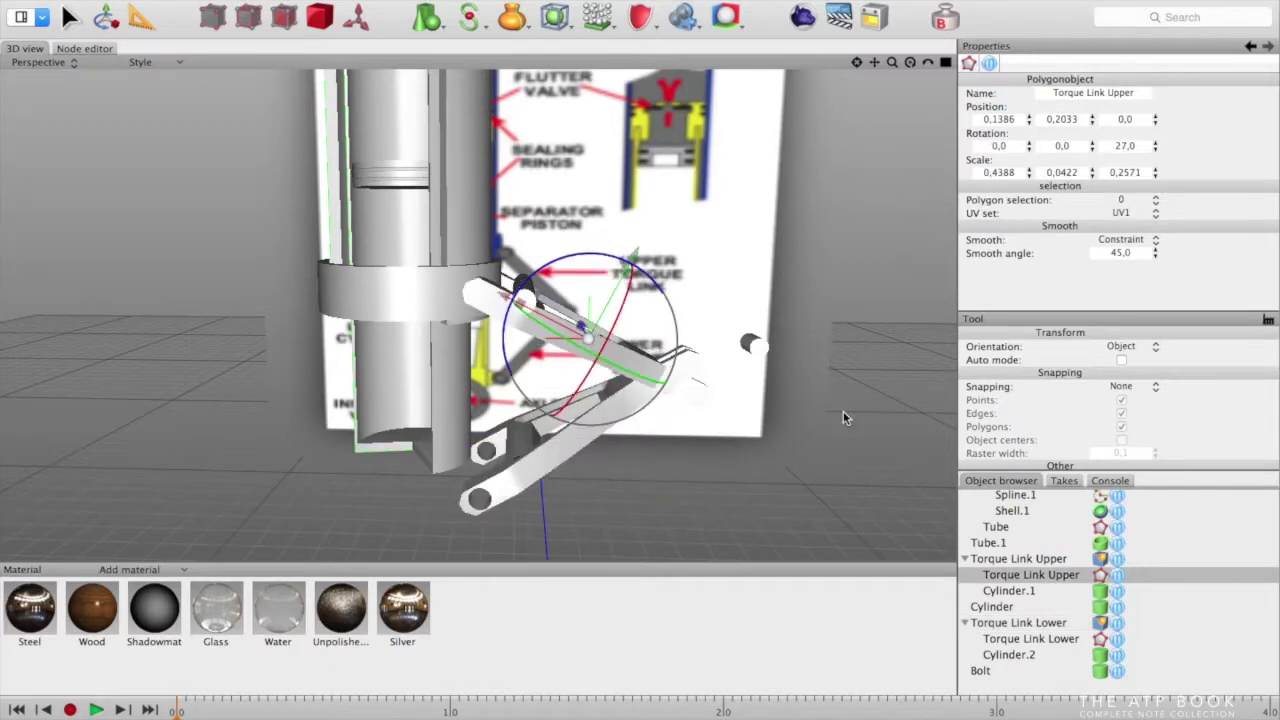
Undo the moves and rotations made to the torque links' inner meshes
key(super+z)
key(super+z)
key(super+z)
key(super+z)
key(super+z)
key(super+z)
key(super+z)
key(super+z)
key(super+z)
key(super+z)
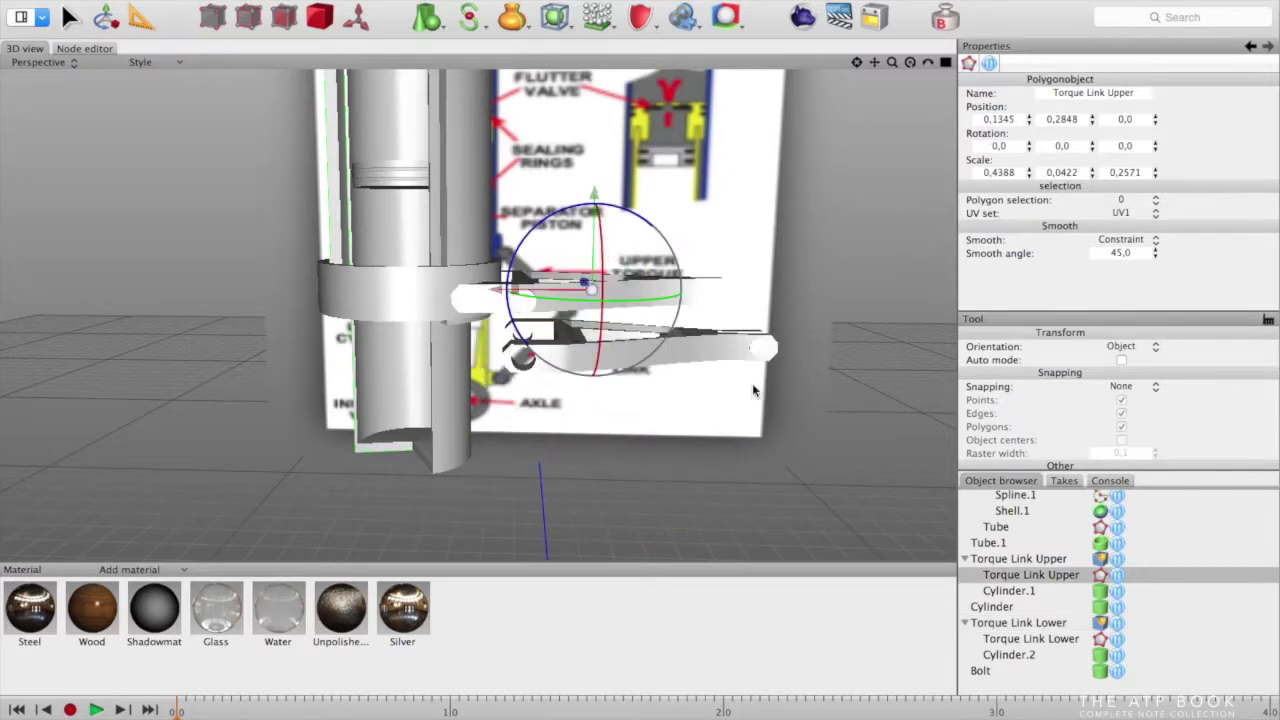
In the front view, place the Torque Link Upper Boolean on the collar at X -0.5134, Y 0.565 and tilt it 24°
click(945, 62)
click(945, 62)
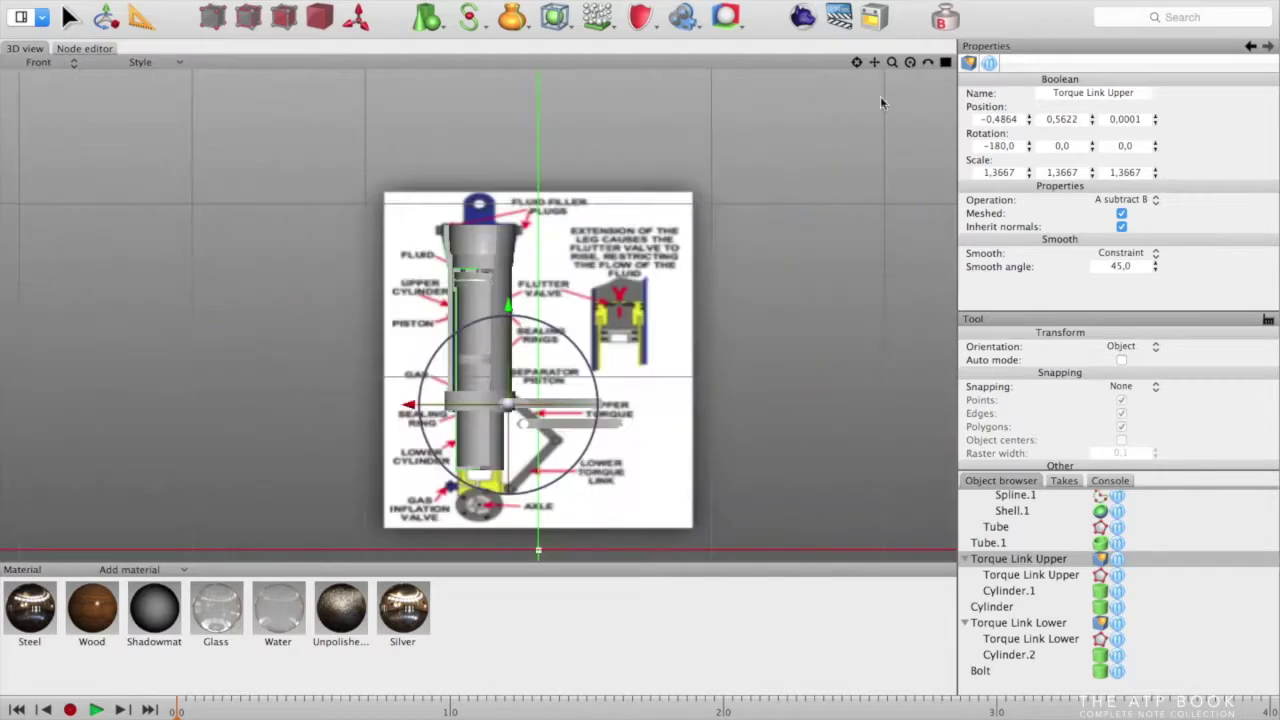
scroll(573, 428, up, 10)
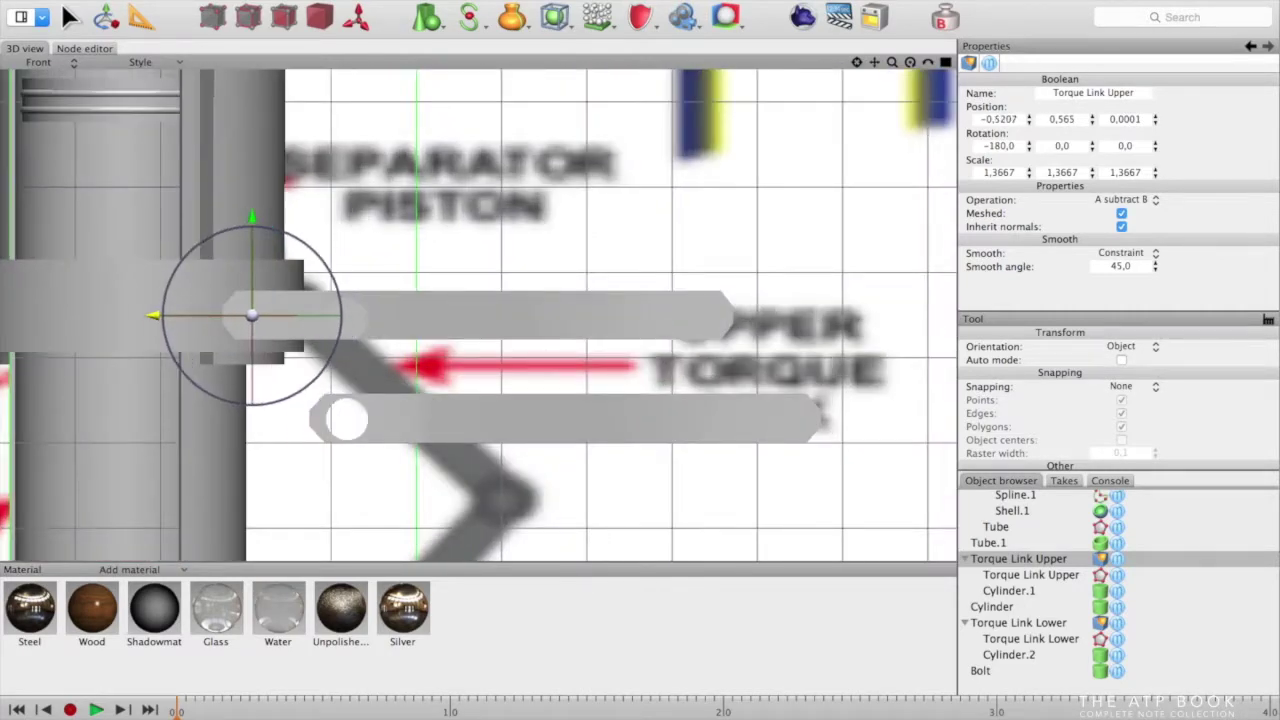
drag(154, 315, 155, 315)
drag(341, 318, 334, 351)
click(399, 396)
Move the Torque Link Lower Boolean down to the strut's lower end and tilt it along the reference drawing's lower link
click(1018, 622)
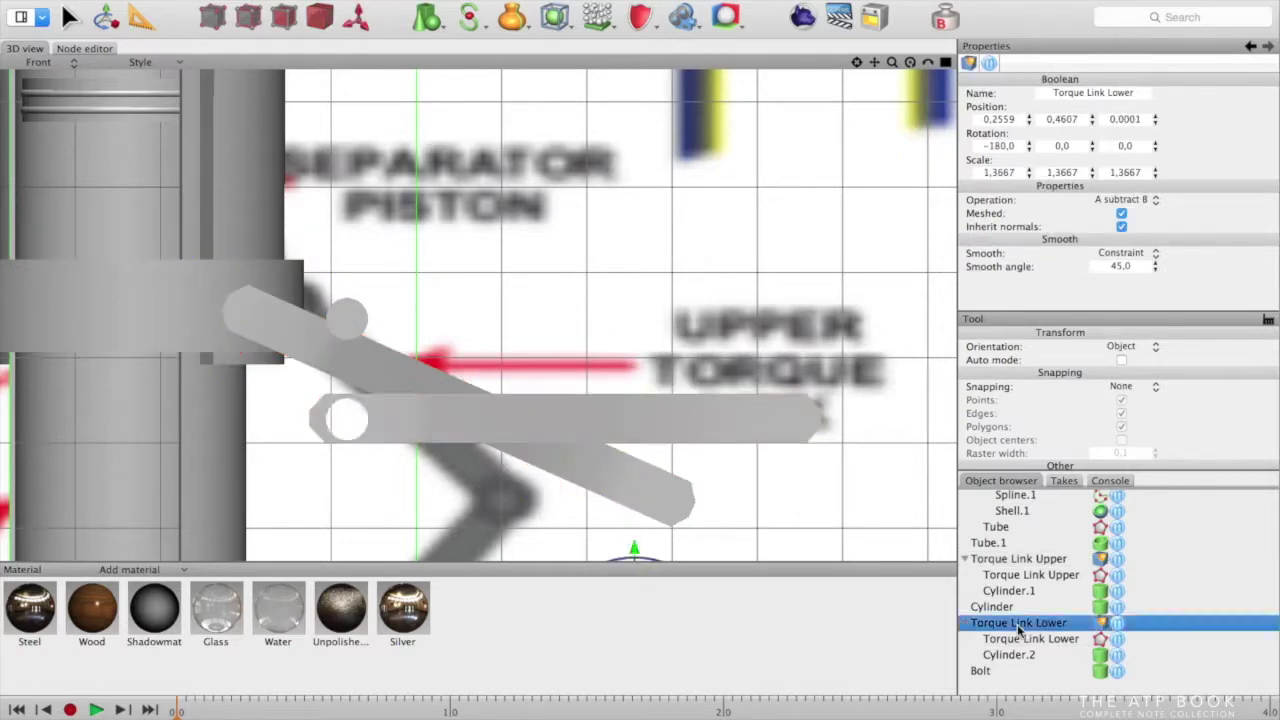
mouse_move(401, 347)
mouse_down()
mouse_move(357, 335)
mouse_move(405, 362)
mouse_up()
scroll(304, 209, down, 5)
drag(416, 269, 416, 420)
drag(317, 515, 285, 515)
drag(356, 430, 249, 438)
Tilt the Torque Link Upper Boolean to 42° along the reference drawing's upper link
click(432, 342)
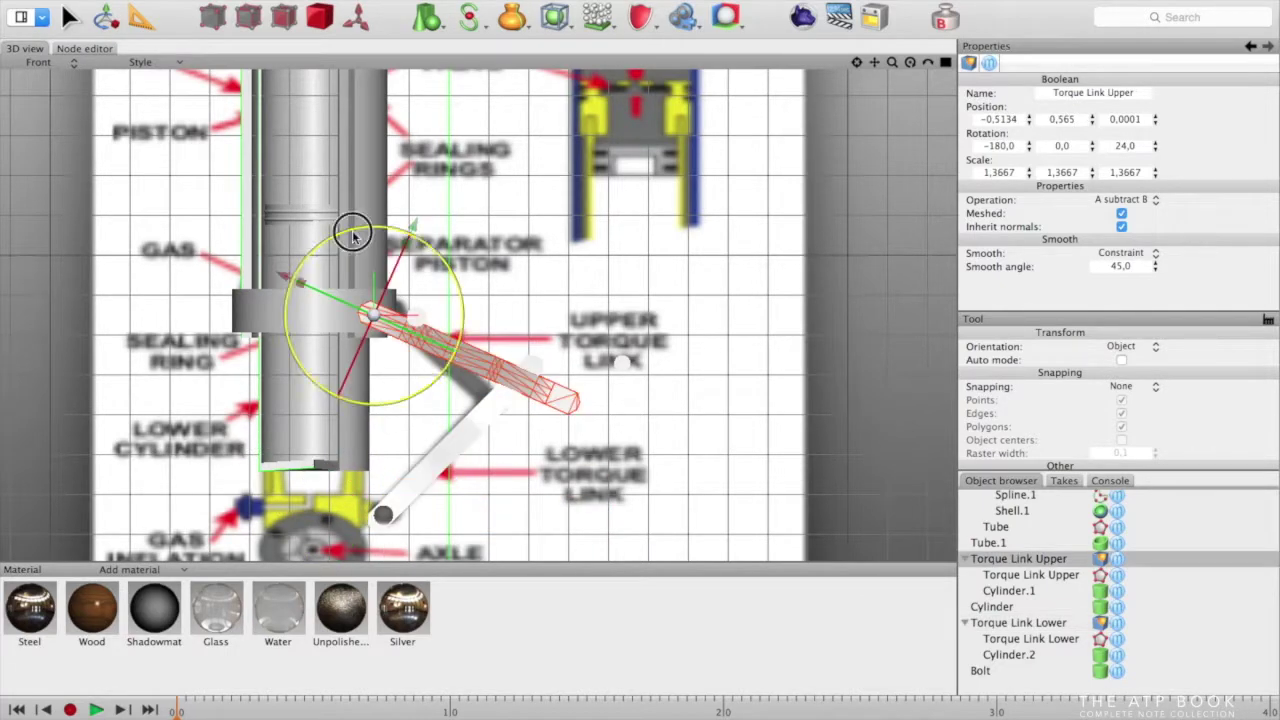
drag(378, 228, 401, 242)
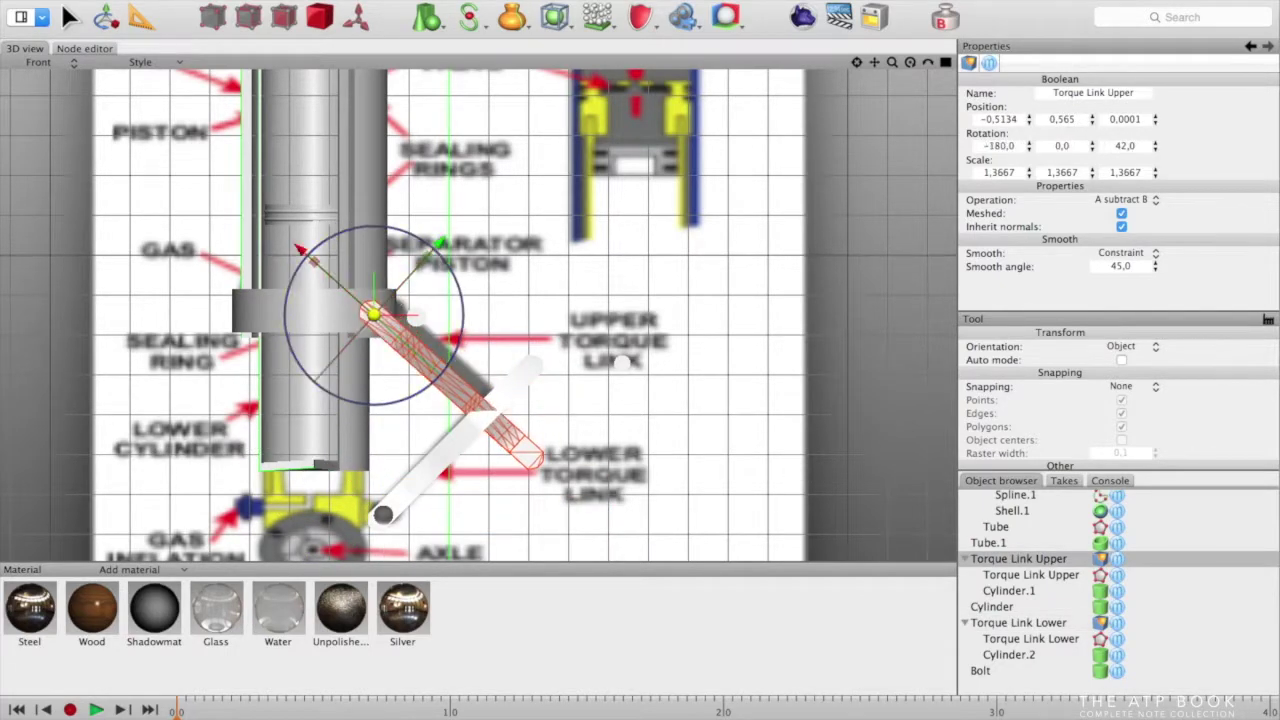
drag(372, 315, 384, 302)
Scale both torque links down to about 1.0614 and reposition them at the strut, with the upper link at about X -0.4887, Y 0.5814
click(997, 673)
shift+click(1012, 624)
click(1012, 545)
click(1018, 561)
shift+click(986, 671)
drag(501, 428, 477, 428)
click(1018, 559)
drag(342, 276, 311, 246)
click(457, 450)
scroll(460, 455, down, 3)
drag(357, 522, 338, 540)
Nudge the lower torque link to about X -0.4169, Y 0.1478 so that its outer end meets the upper link's end
key(F1)
alt+drag(634, 486, 720, 478)
click(590, 378)
click(595, 381)
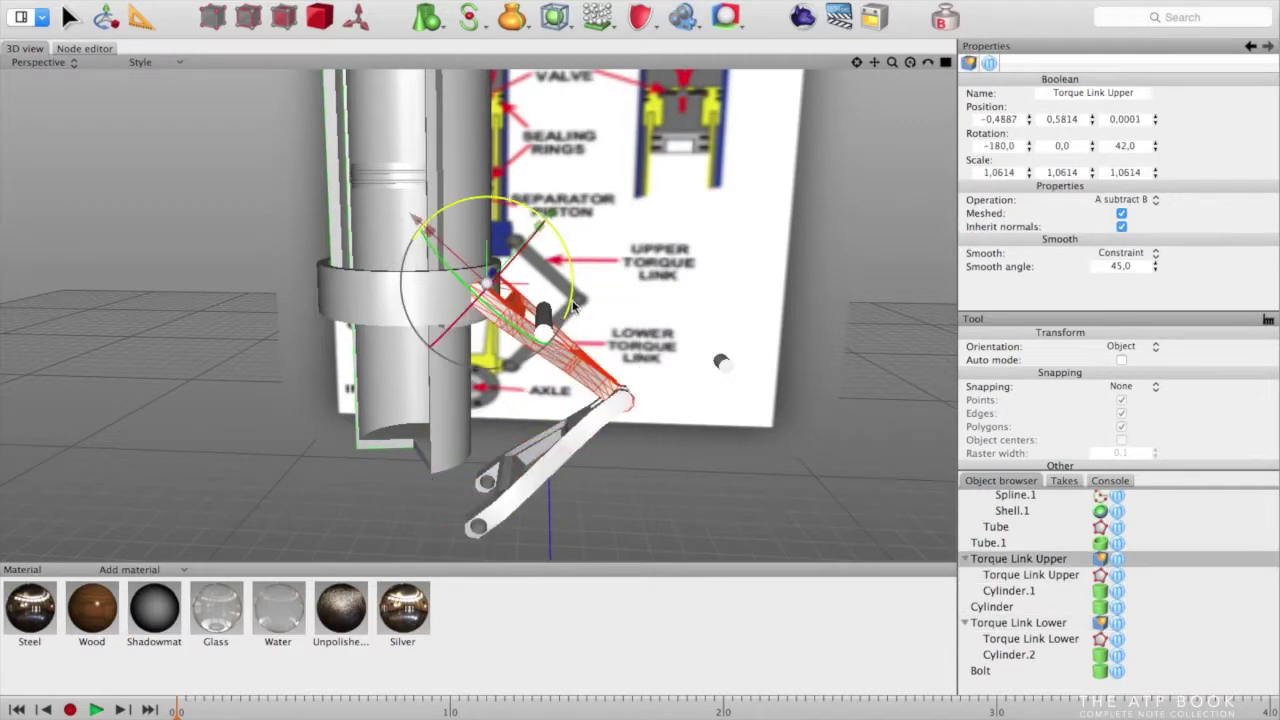
alt+drag(577, 301, 556, 440)
click(543, 457)
drag(560, 490, 562, 493)
alt+drag(690, 435, 793, 441)
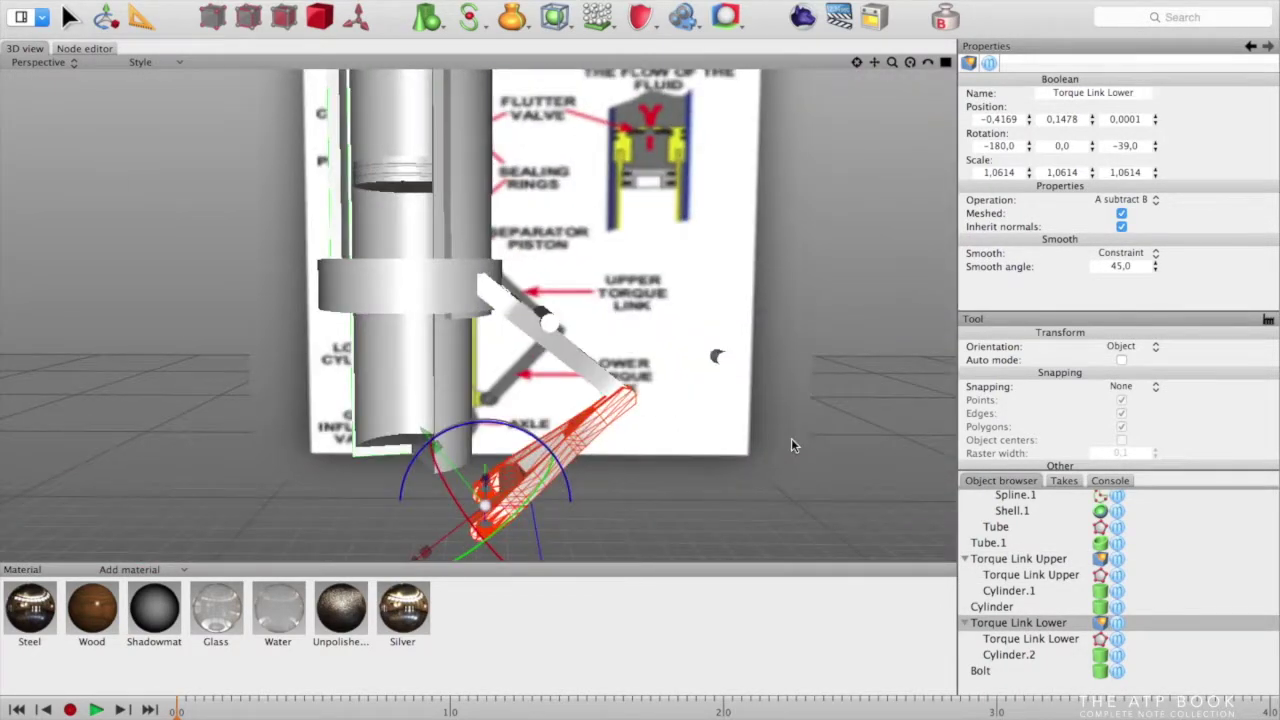
Move the short pin cylinder into the joint where the torque links meet, at about X 0.1521, Y 0.5993
right_drag(791, 445, 175, 505)
alt+drag(175, 505, 603, 406)
click(40, 62)
scroll(711, 277, up, 5)
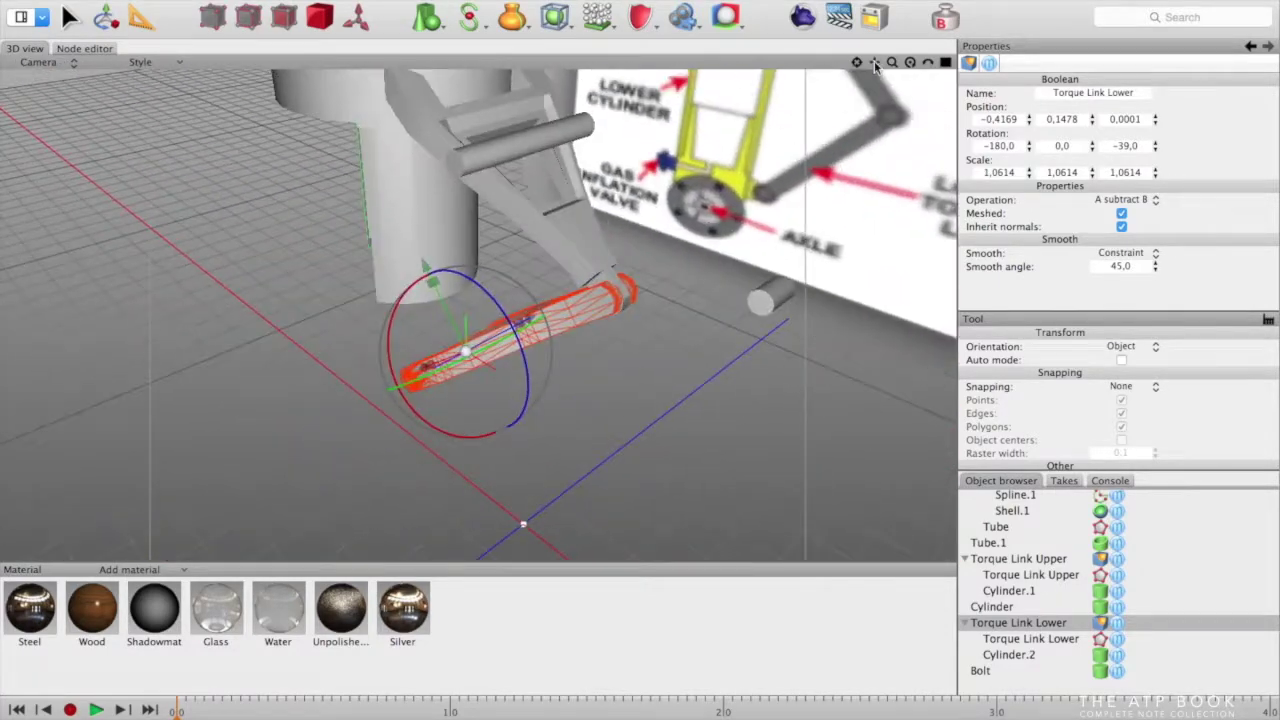
scroll(517, 257, down, 4)
click(488, 252)
drag(517, 274, 591, 300)
click(593, 299)
key(F2)
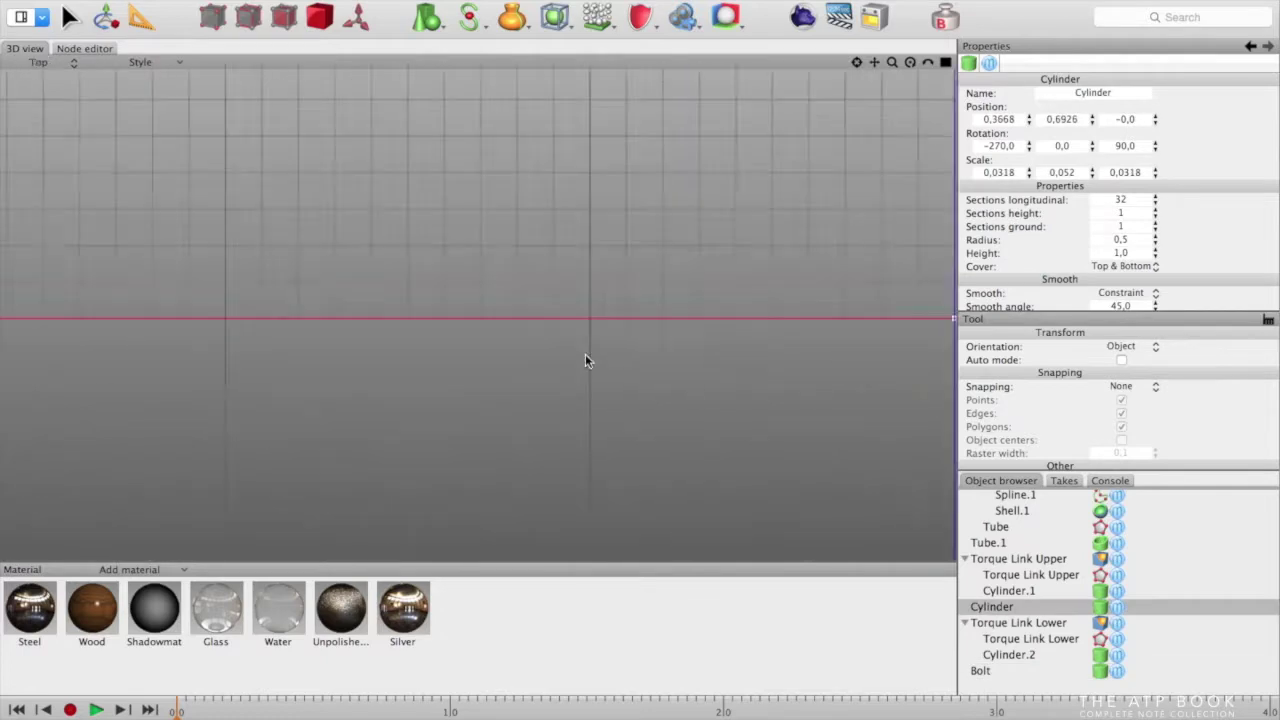
key(F4)
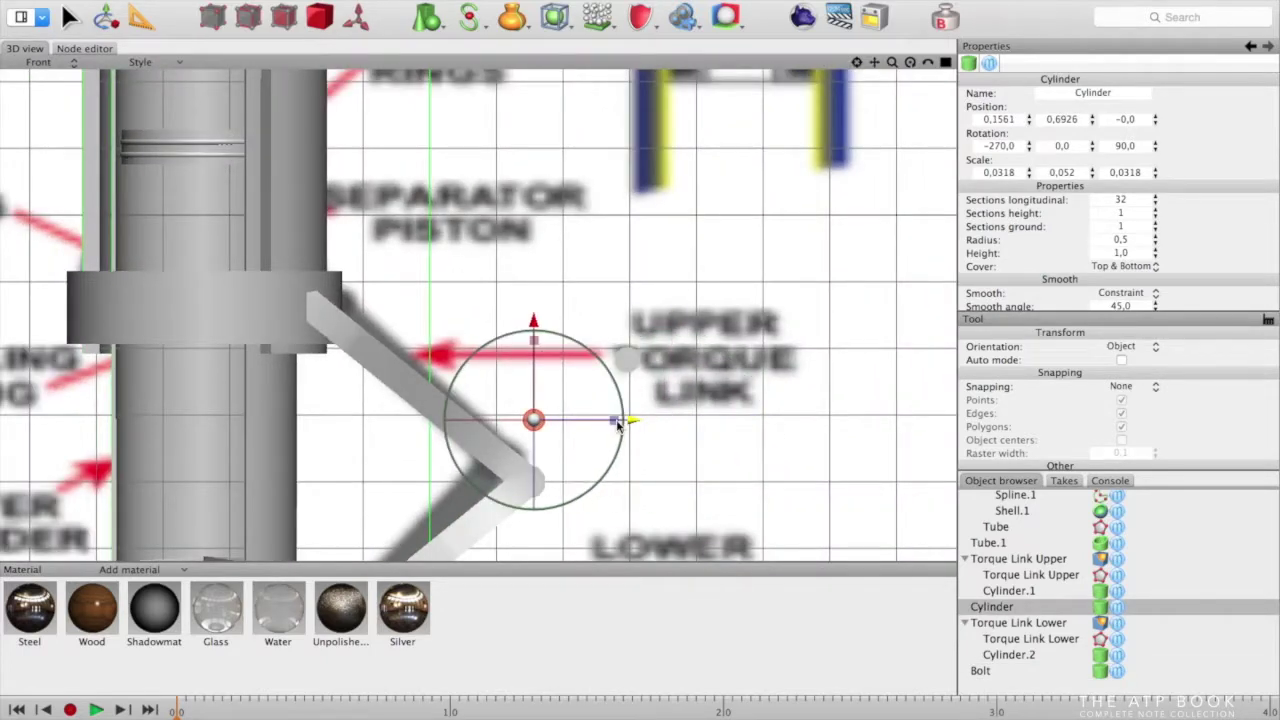
drag(632, 482, 629, 482)
Try Z rotations of -40 and -38 on the lower torque link, then set it to -38.5 to align its end
key(f)
click(565, 412)
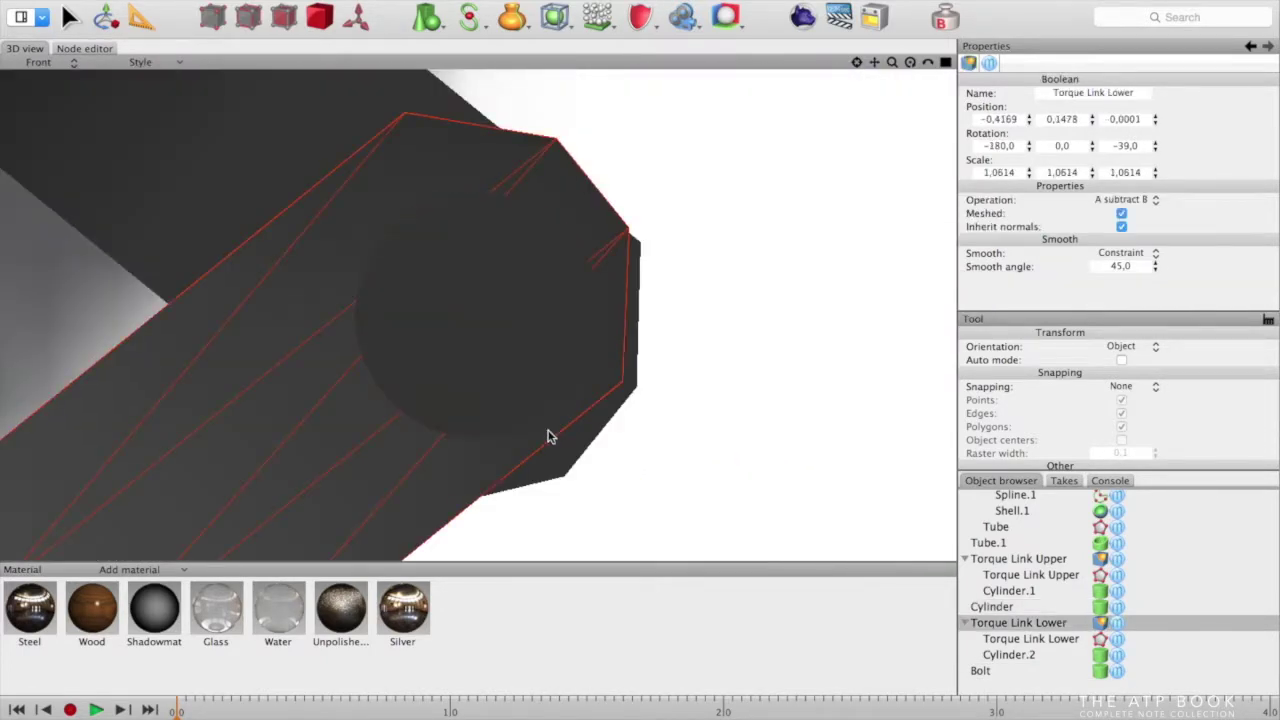
text(-40)
key(Return)
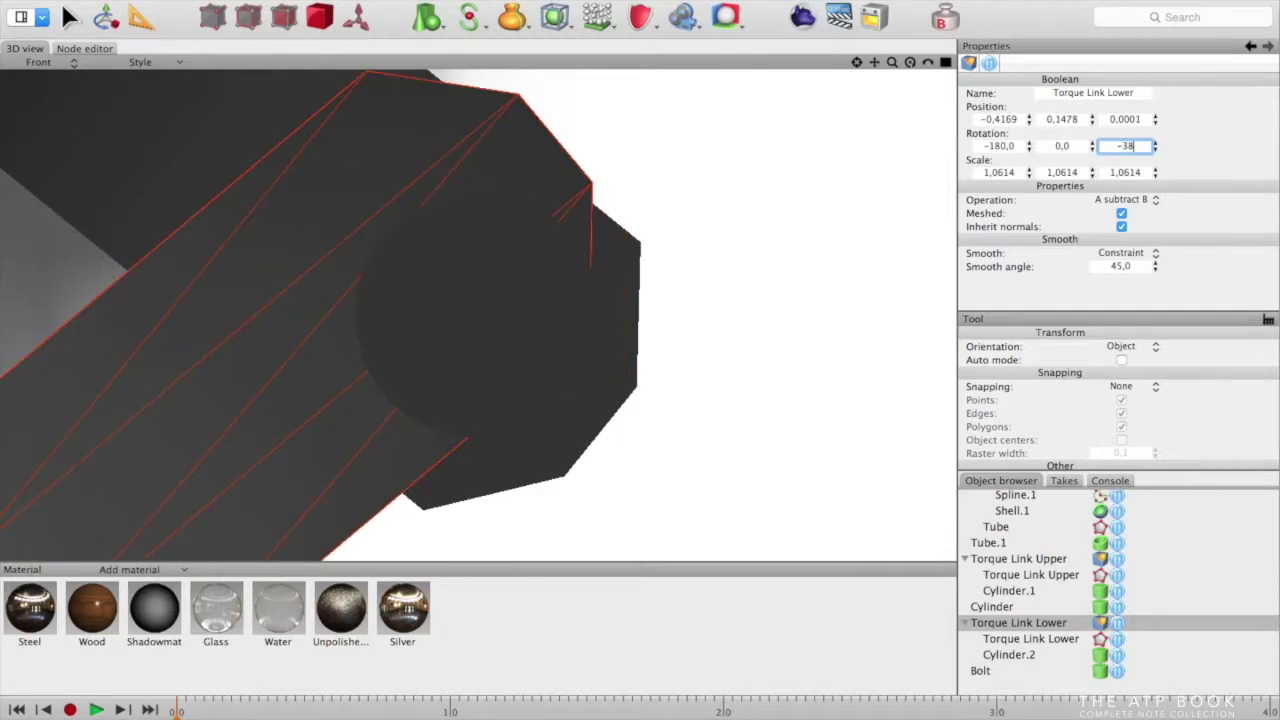
key(Return)
text(-38)
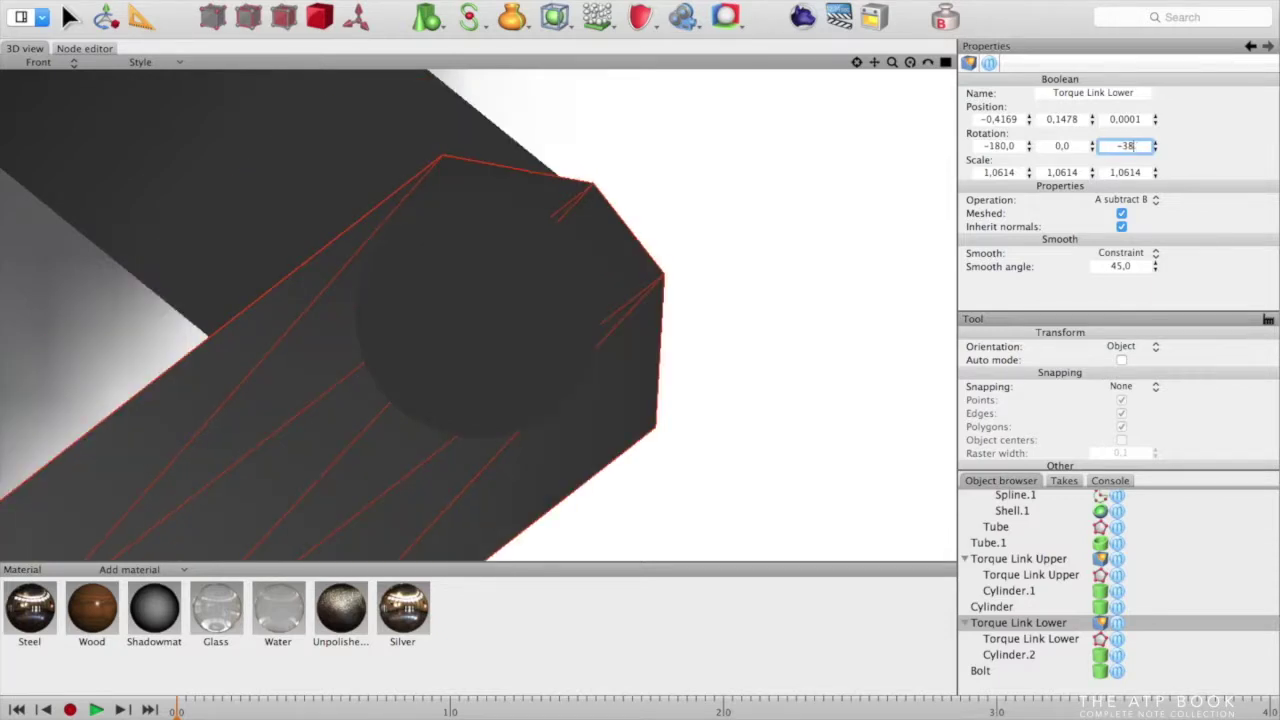
text(,5)
key(Return)
Try a Z rotation of 42.5 on the upper torque link, then set it to 43.5 to align its end at the joint
click(340, 98)
text(42,5)
key(Return)
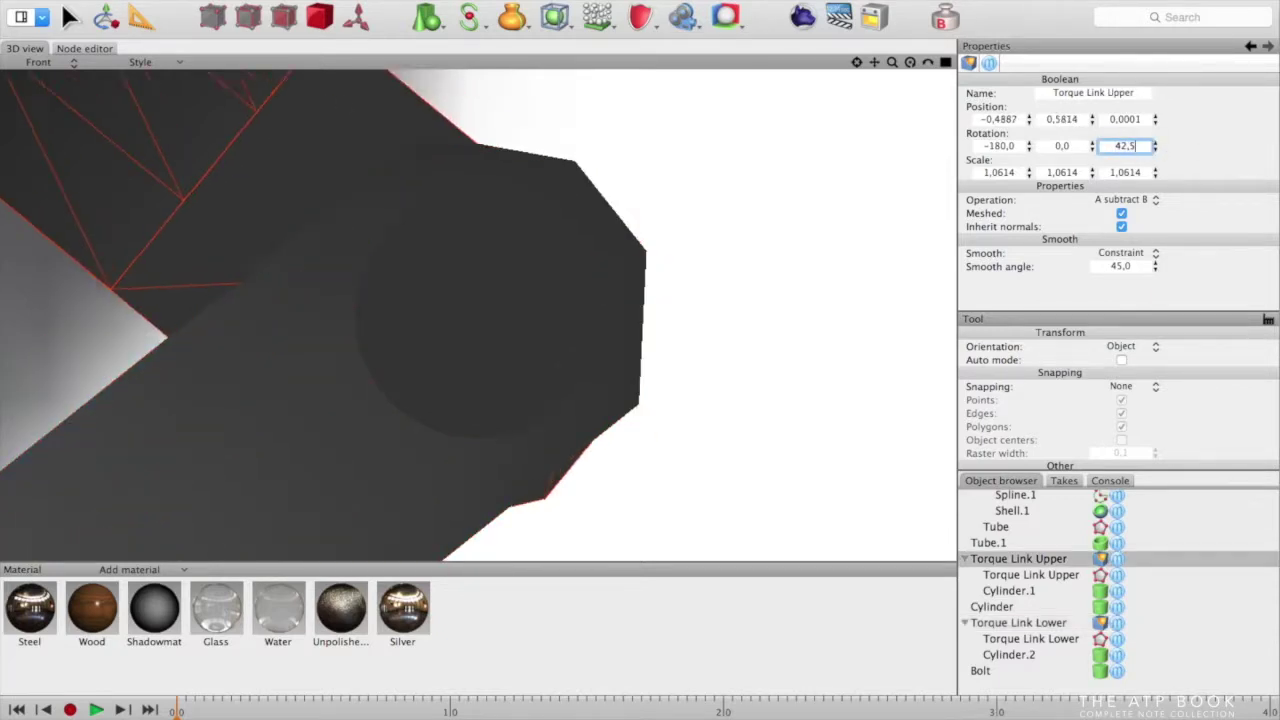
text(43,5)
key(Return)
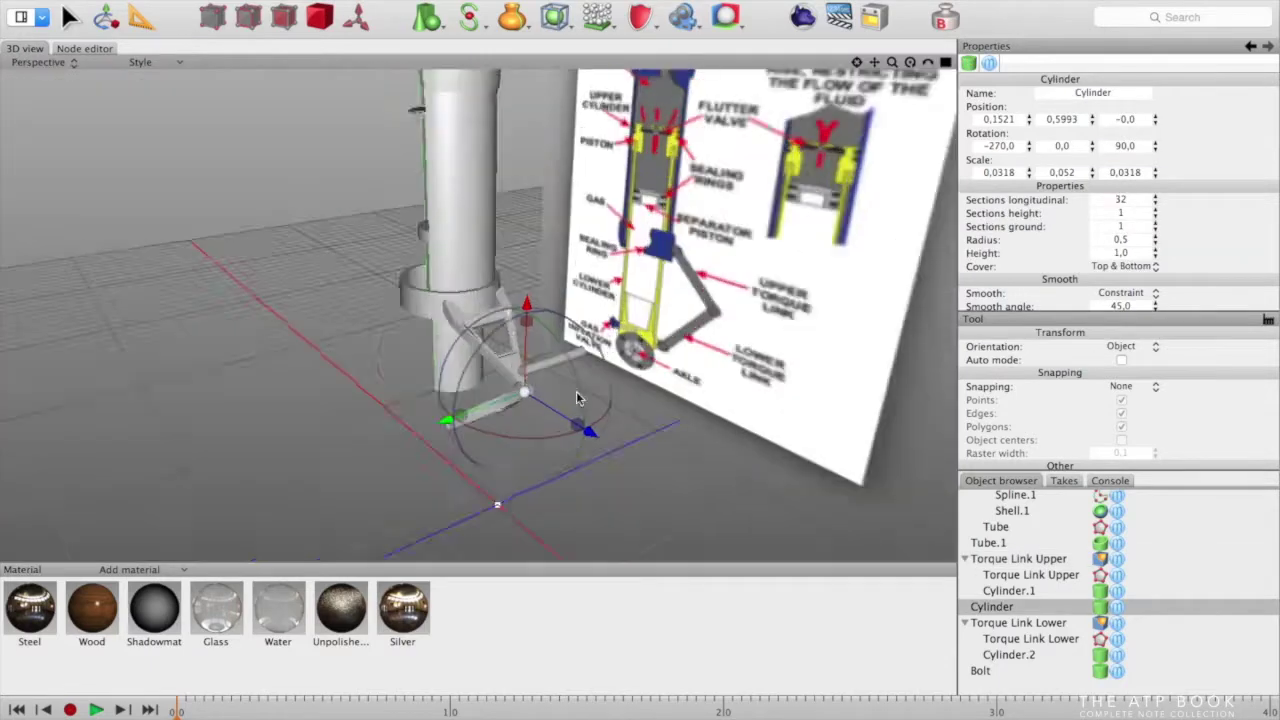
Assign the Unpolished material to both torque links and the joint pin, and render the view
right_drag(576, 391, 560, 468)
drag(336, 474, 332, 474)
right_drag(340, 478, 380, 478)
drag(332, 481, 329, 481)
right_drag(370, 485, 483, 477)
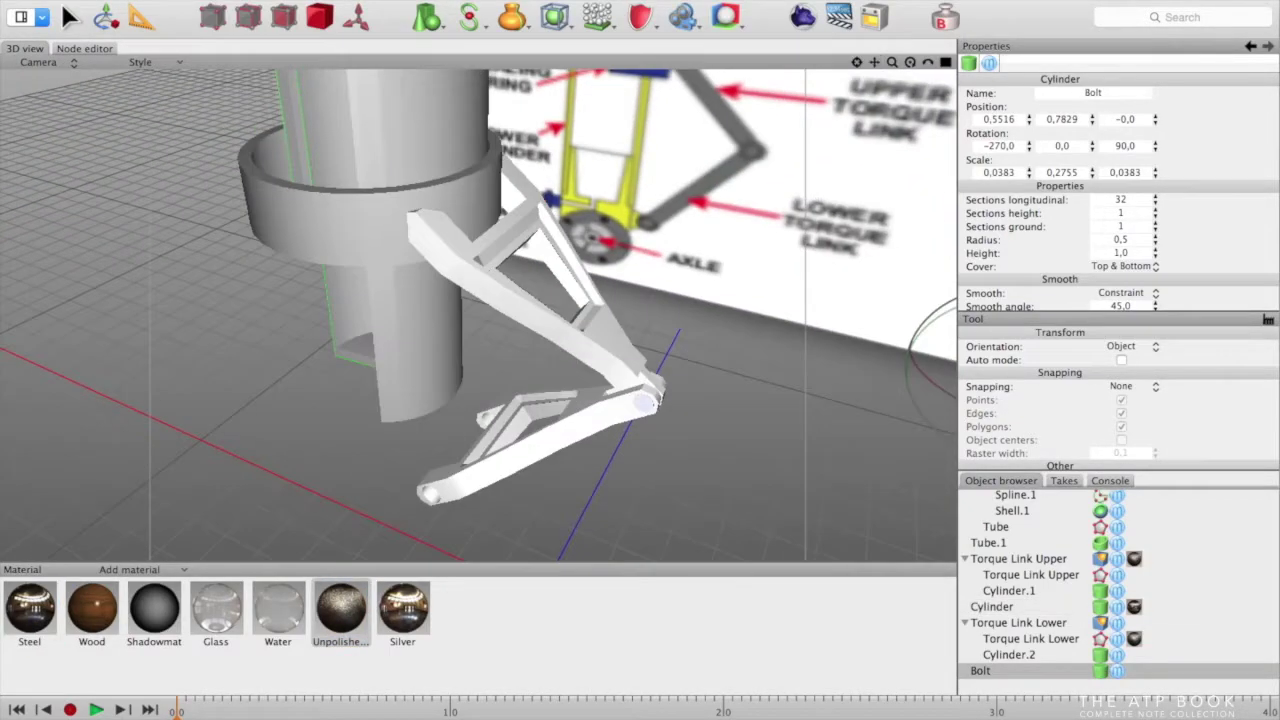
key(super+r)
Switch to Aperture and view the hangar photos of the shock strut and of the wheel brake at full size
click(737, 698)
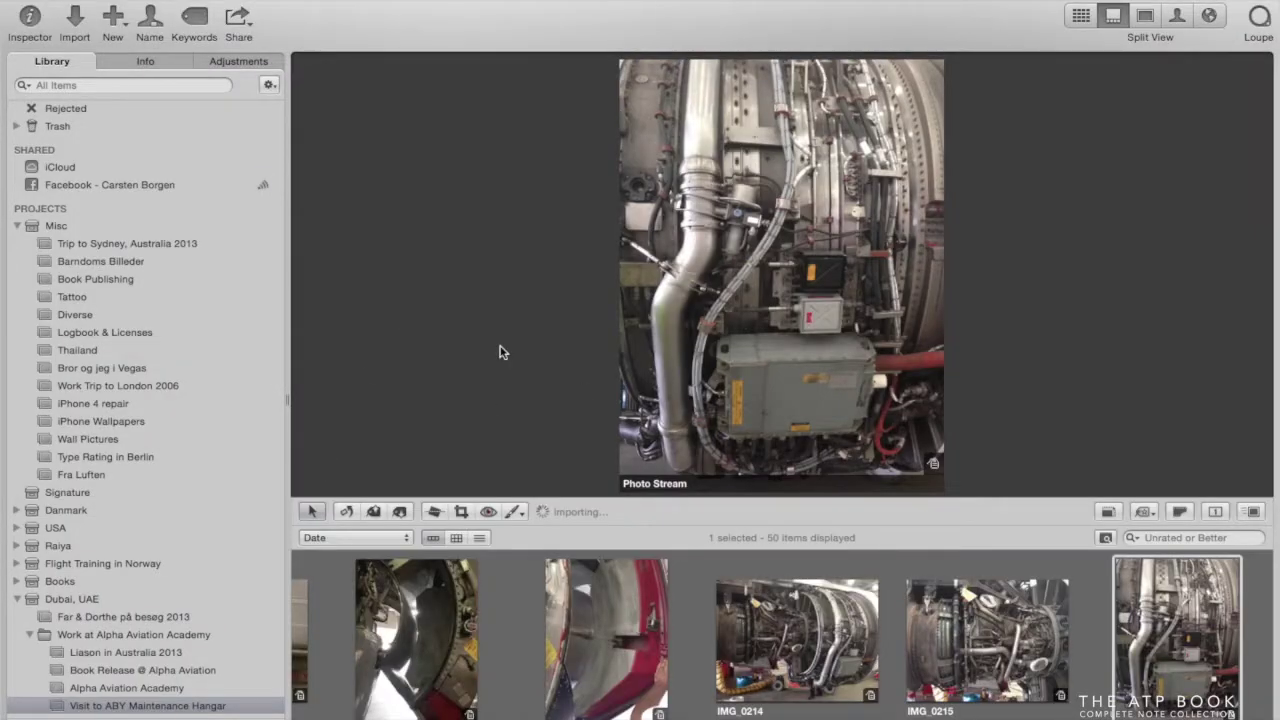
scroll(586, 645, left, 20)
click(586, 652)
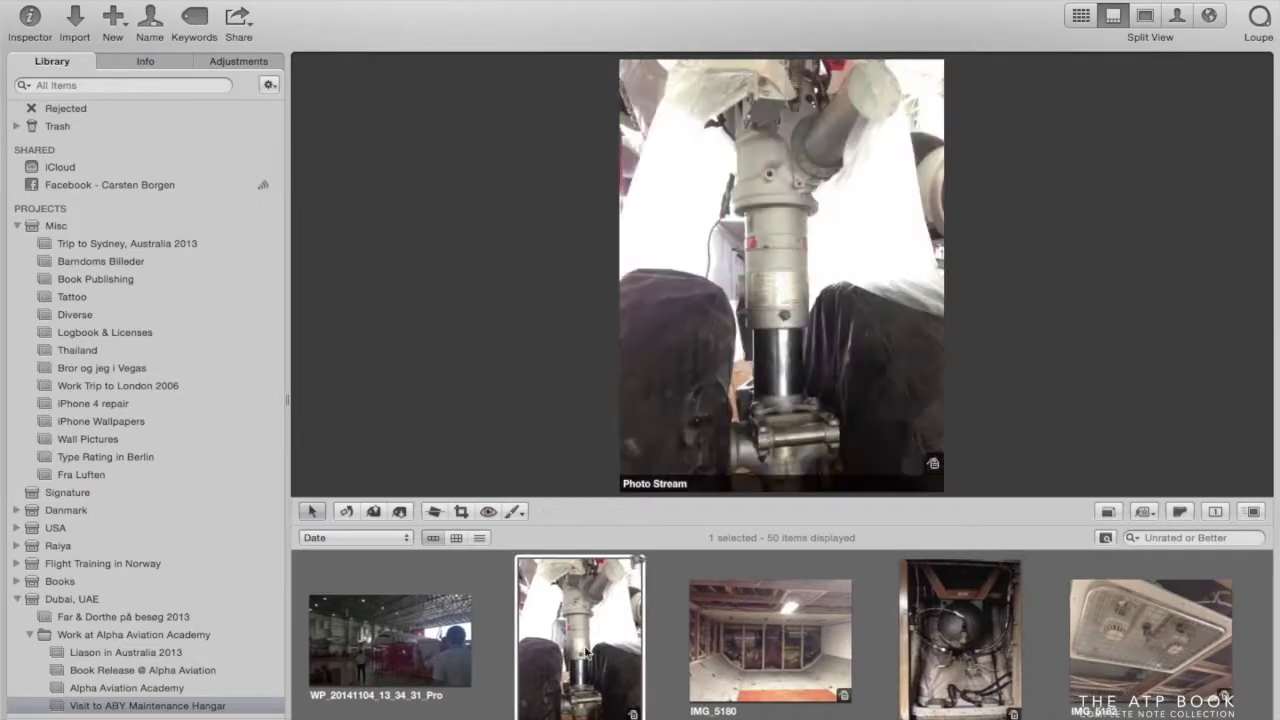
double_click(586, 655)
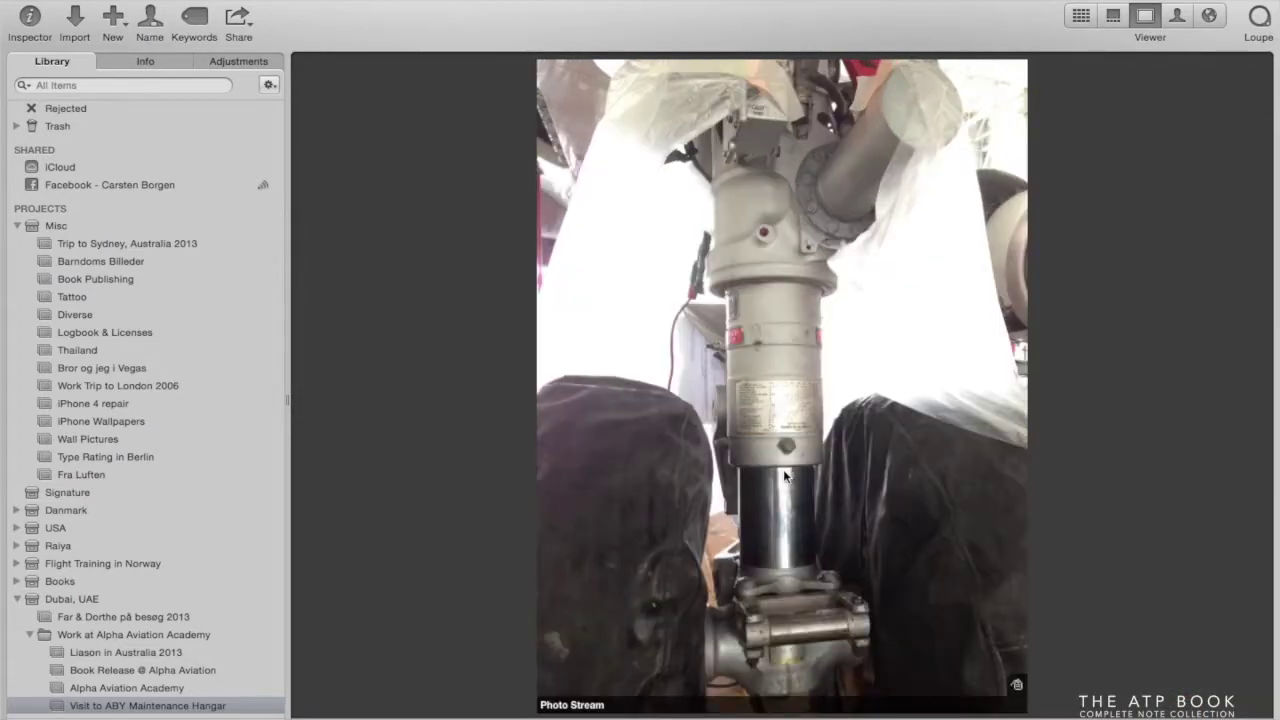
key(v)
scroll(740, 656, left, 10)
click(884, 658)
key(v)
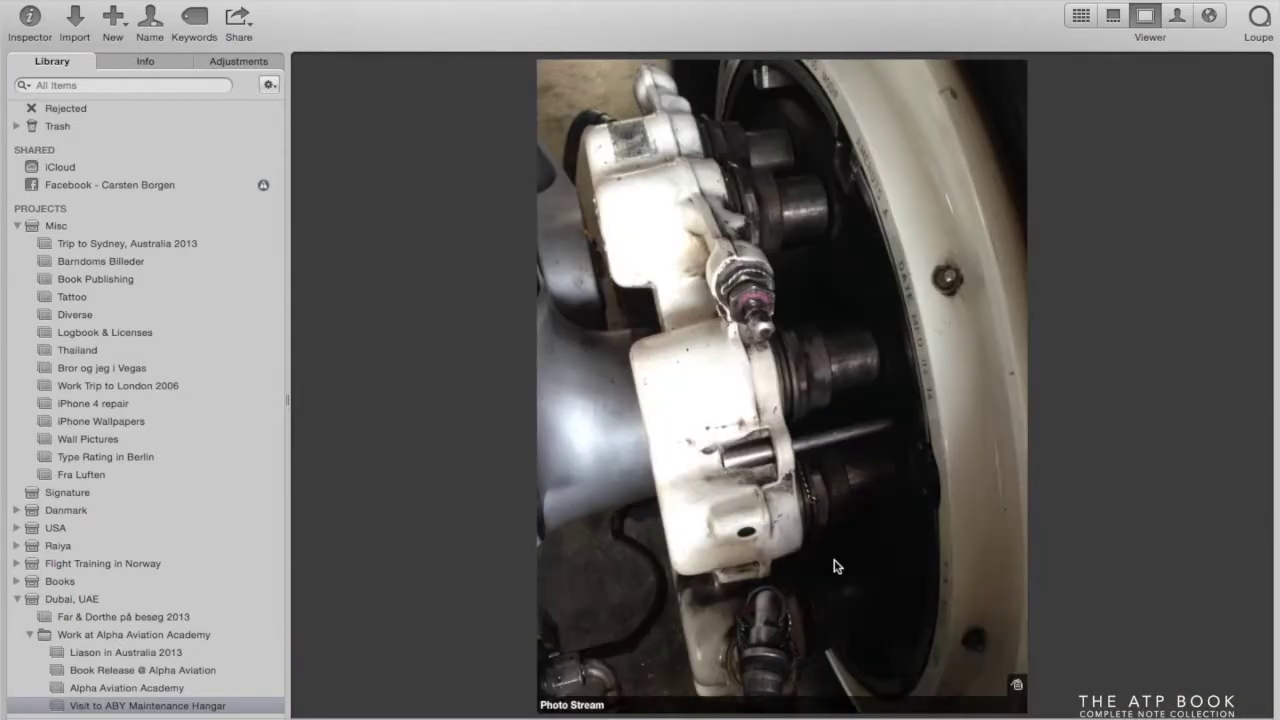
Browse the remaining maintenance hangar photos for landing gear reference views
key(v)
scroll(836, 676, left, 10)
scroll(836, 674, right, 10)
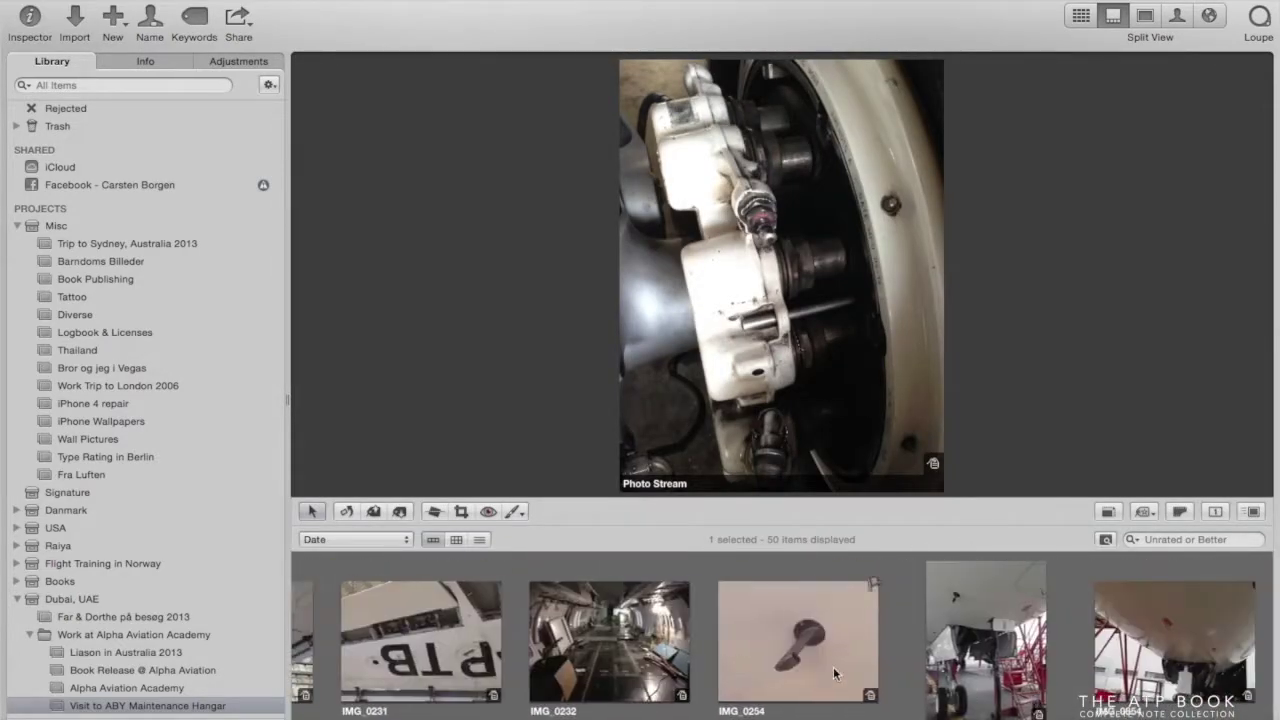
click(944, 678)
click(1150, 668)
click(790, 650)
click(978, 650)
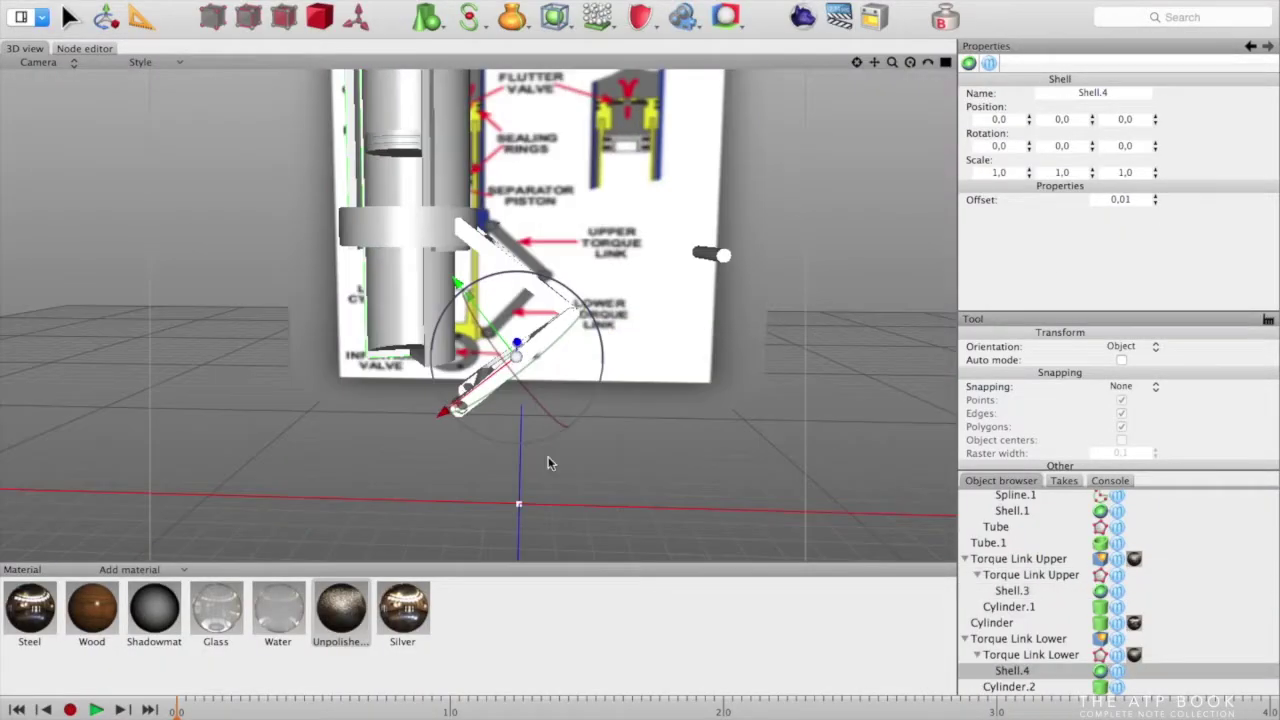
Add a cylinder rotated -90 about Y, scale it to about 0.4255 by 0.4905 and place it under the strut at X -0.3537, Y 0.3153
click(427, 16)
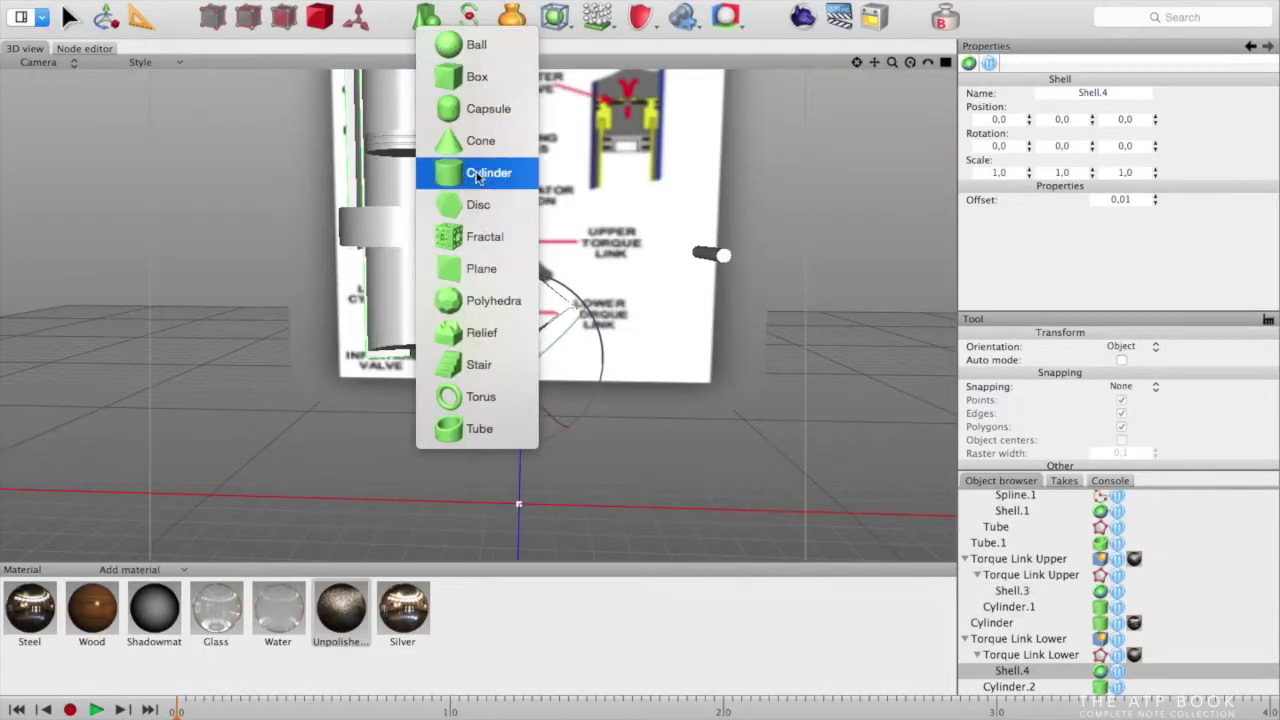
click(480, 172)
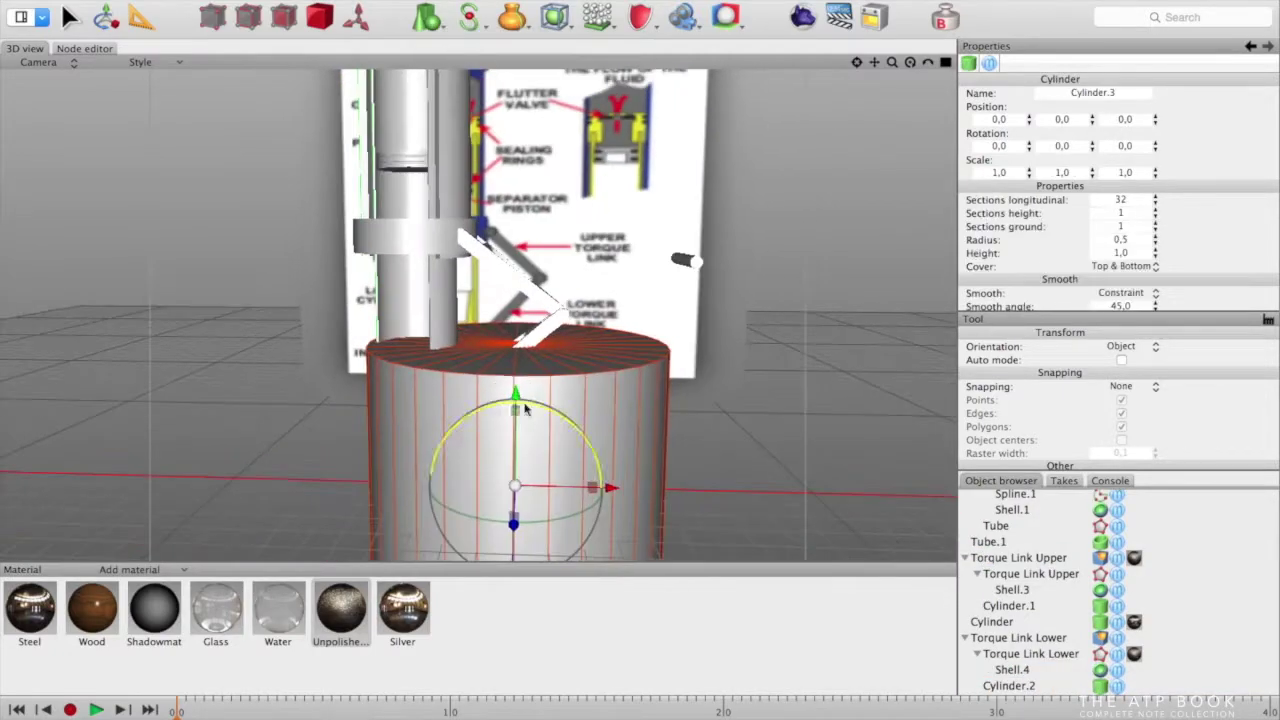
text(-90)
key(Return)
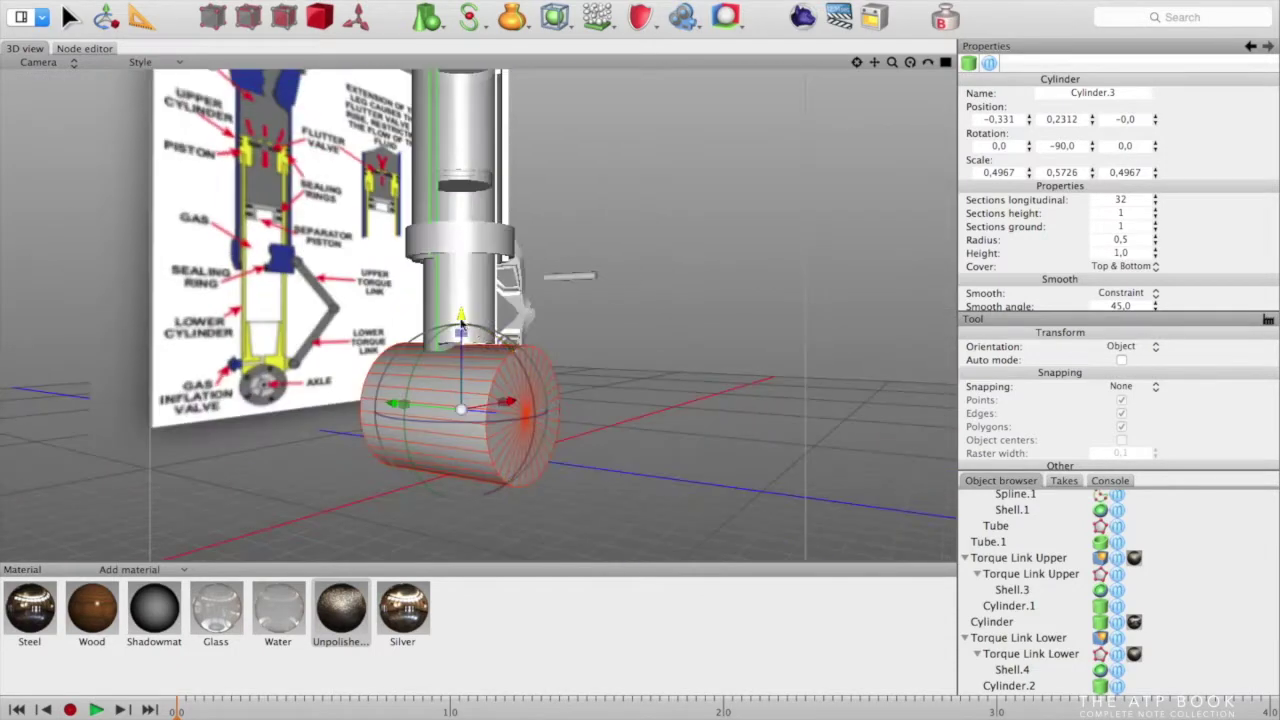
drag(461, 323, 461, 309)
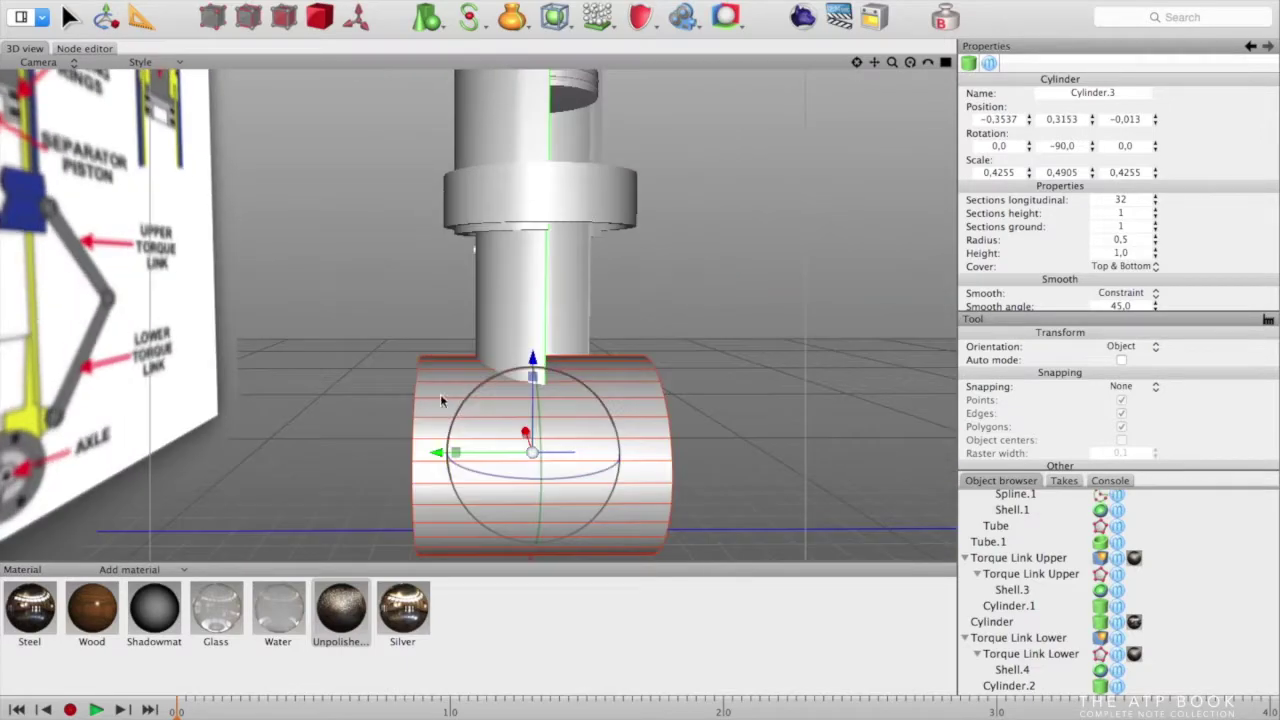
Convert the axle housing cylinder to an editable polygon object and add three ring cuts near each end
scroll(1050, 640, down, 3)
double_click(1100, 671)
right_click(384, 514)
click(450, 301)
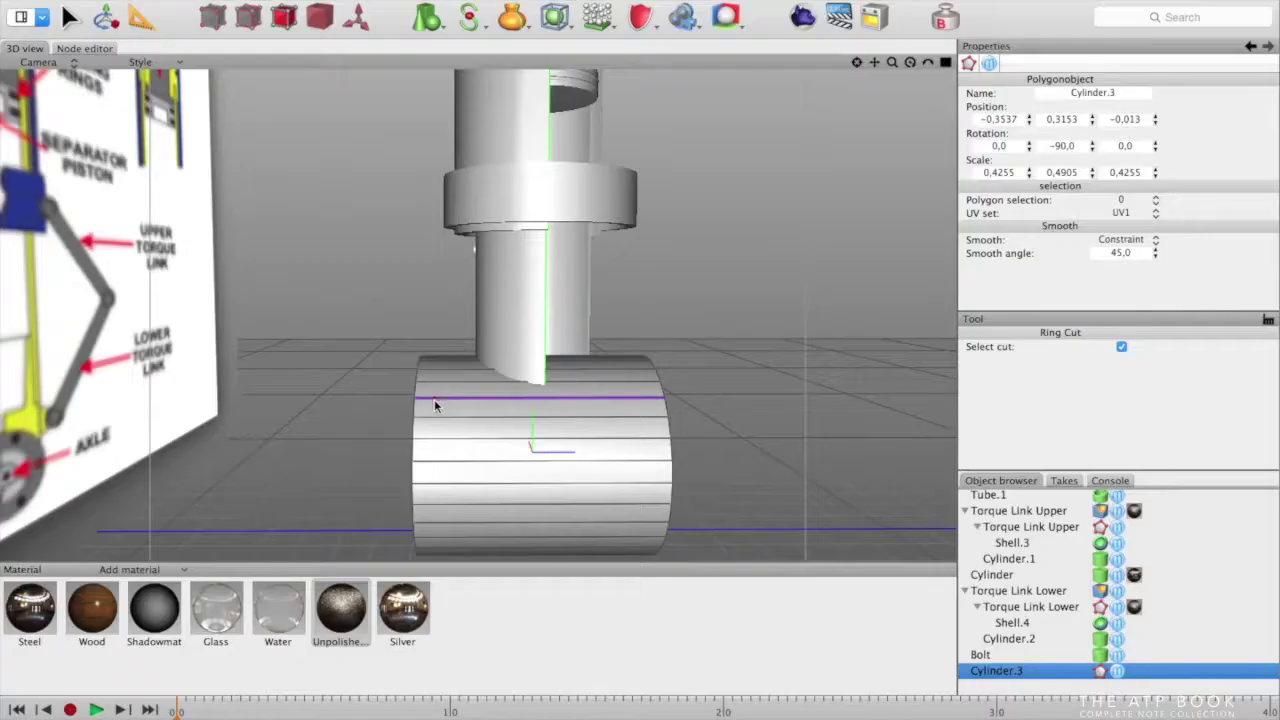
click(435, 400)
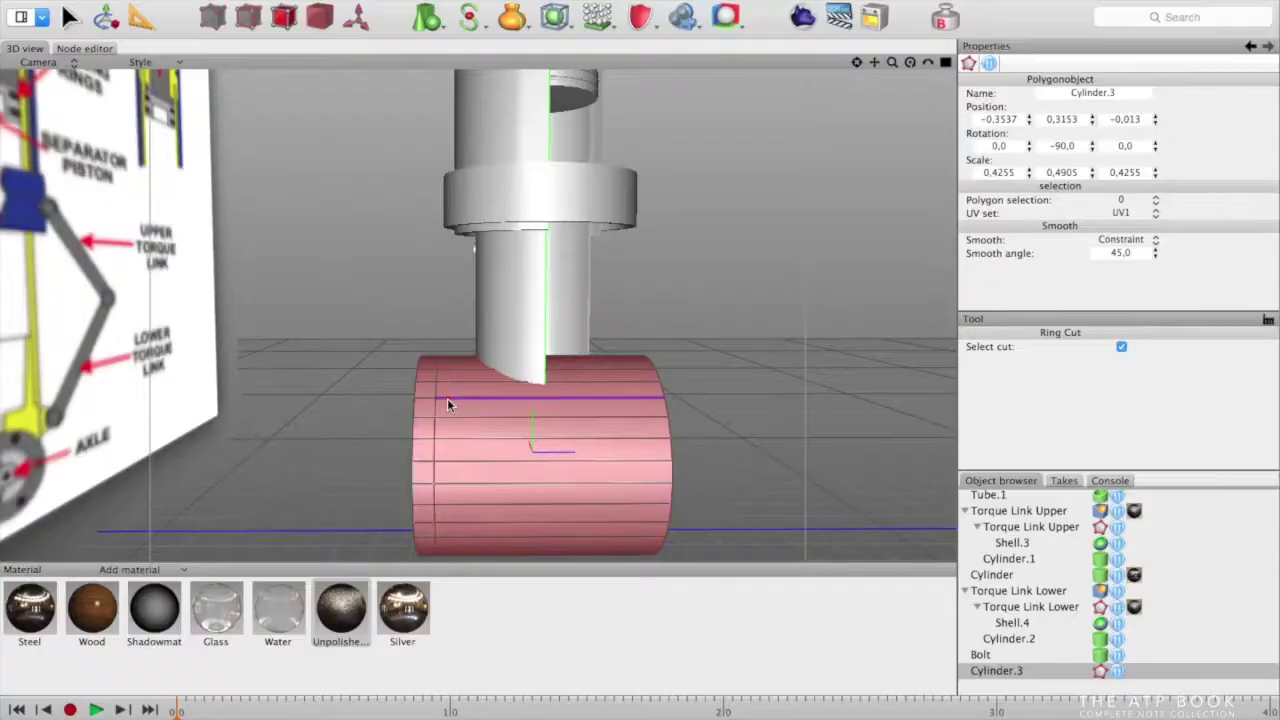
click(457, 399)
click(466, 399)
click(637, 402)
click(645, 400)
click(625, 399)
click(614, 399)
key(super+z)
click(616, 398)
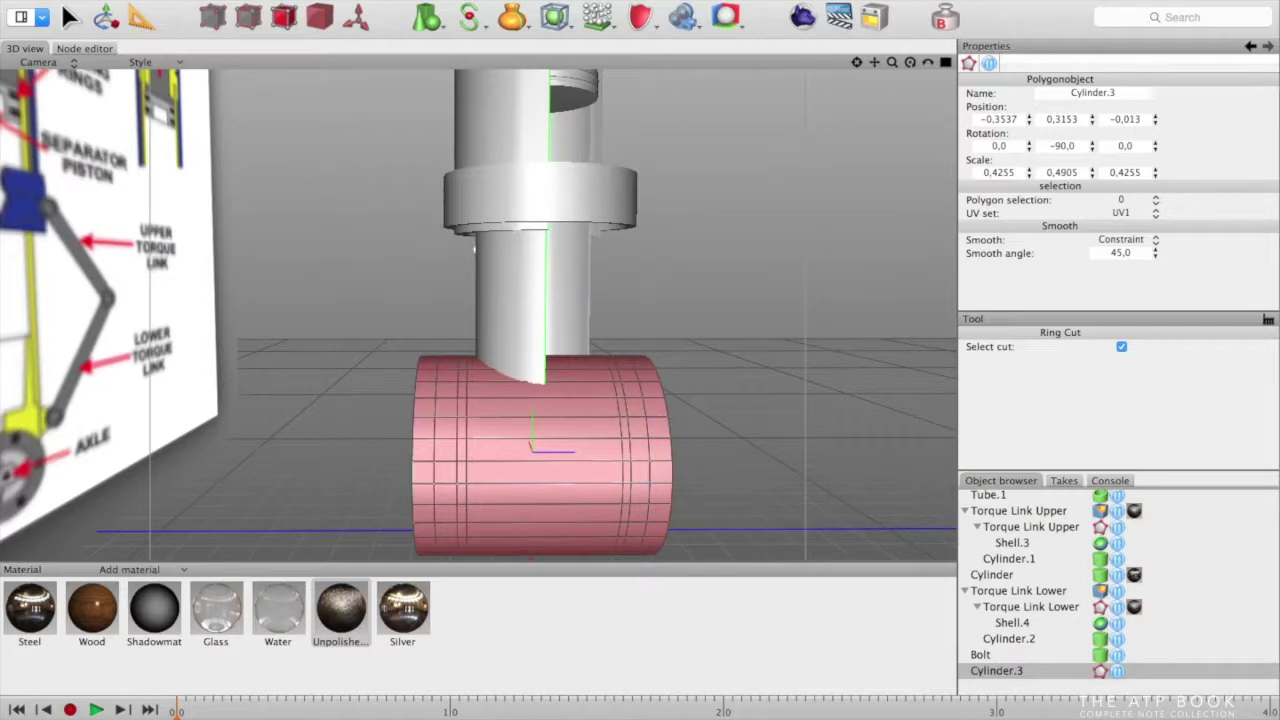
Select the housing's middle polygon band between the ring cuts and scale it inward to form a narrower waist
click(248, 17)
right_click(425, 425)
mouse_move(505, 354)
click(657, 480)
right_click(516, 425)
click(748, 463)
click(284, 17)
click(525, 414)
click(106, 17)
drag(535, 377, 711, 514)
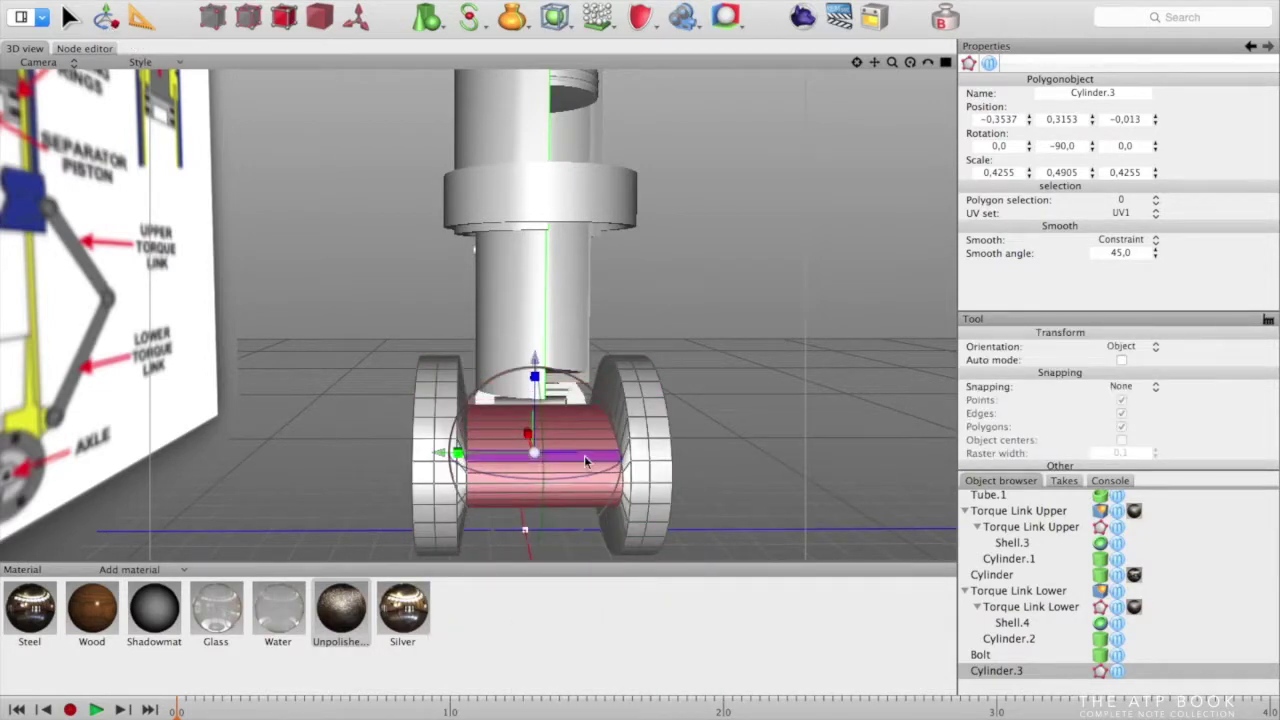
key(super+z)
drag(534, 452, 490, 490)
Ring-select the polygon bands on both sides of the waist and scale them so the flanges taper toward it
right_click(613, 351)
mouse_move(670, 138)
click(846, 251)
click(614, 395)
shift+click(462, 401)
click(106, 17)
mouse_move(534, 452)
mouse_down()
mouse_move(490, 472)
mouse_move(515, 462)
mouse_up()
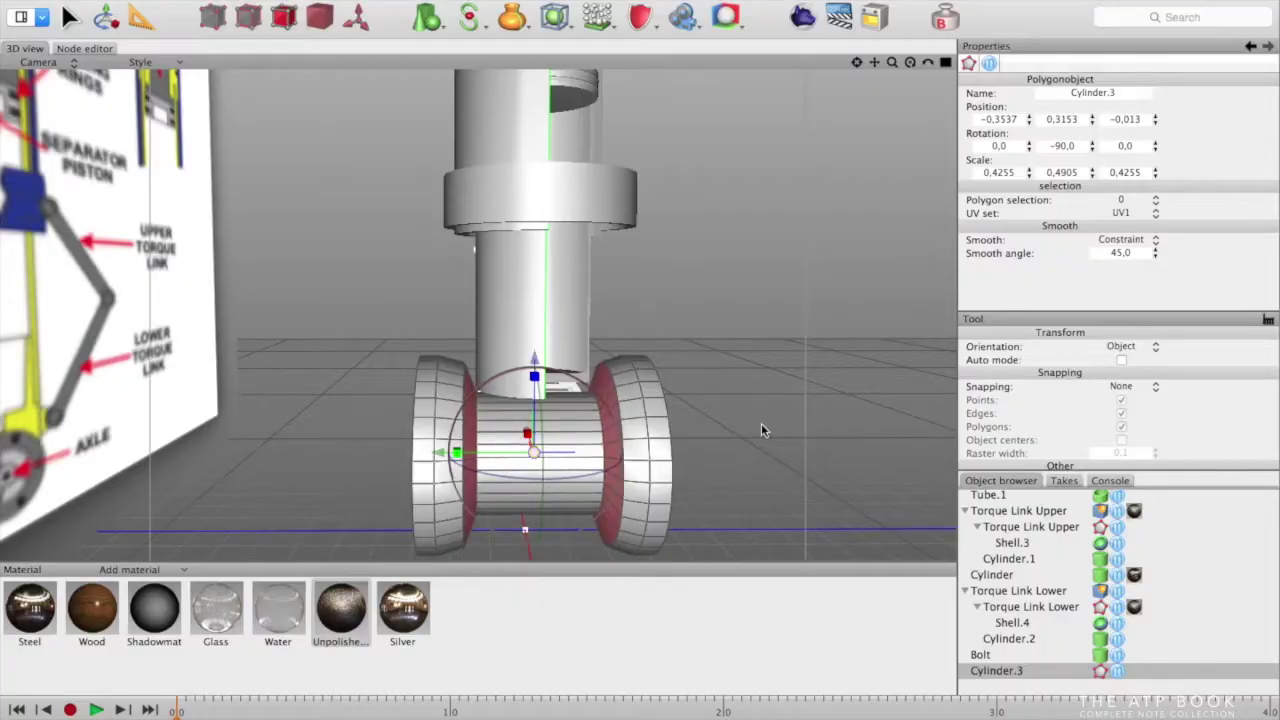
Add a ring cut near the outer edge of both axle housing flanges
middle_drag(769, 423, 794, 423)
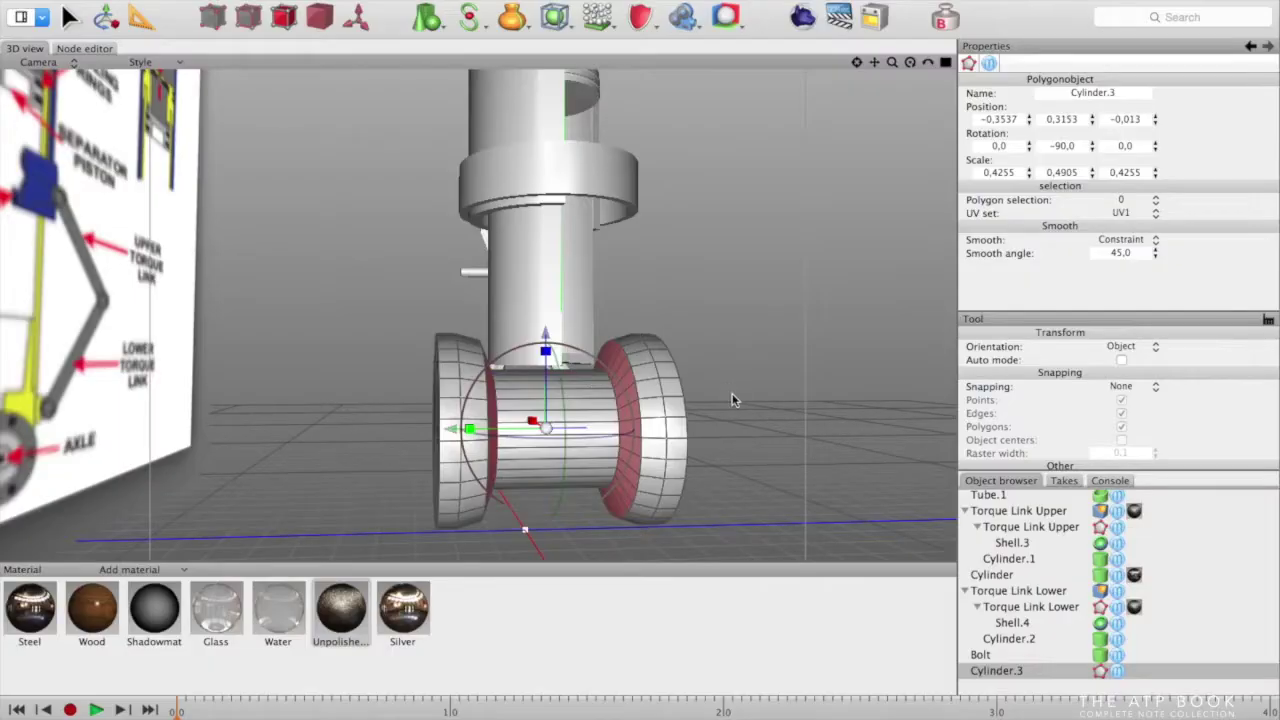
right_drag(732, 399, 511, 409)
right_click(511, 409)
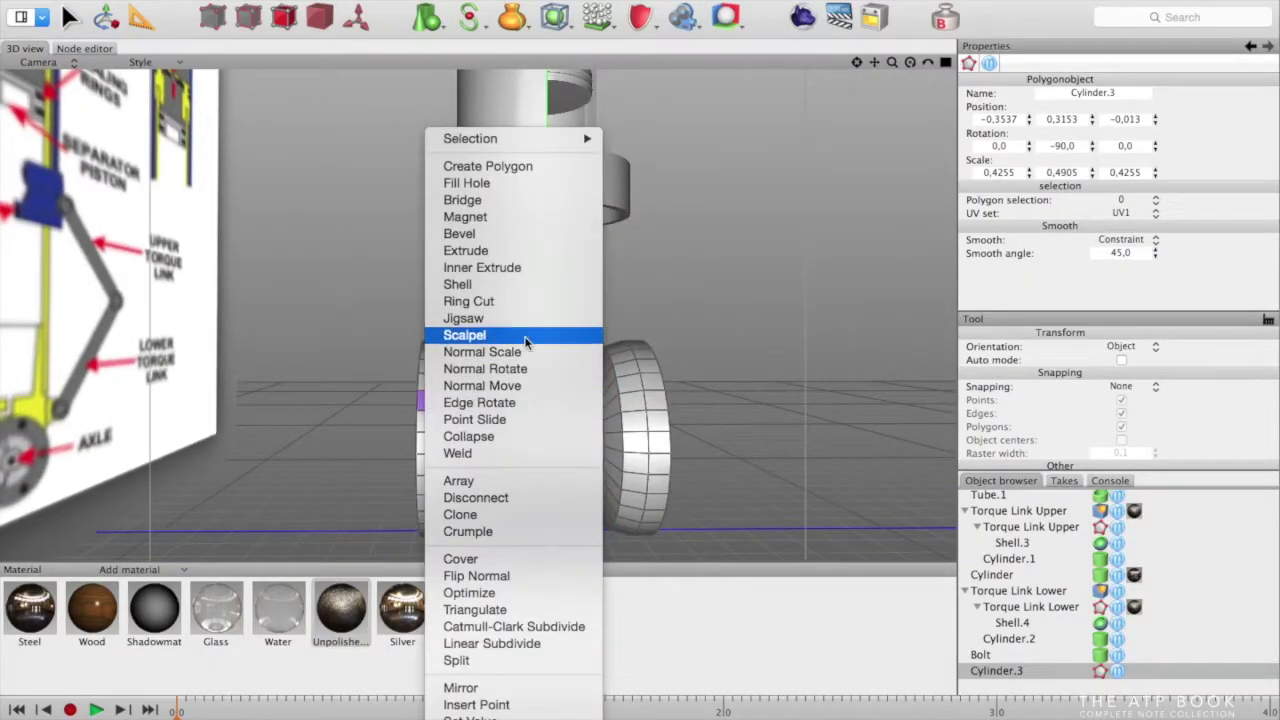
click(511, 301)
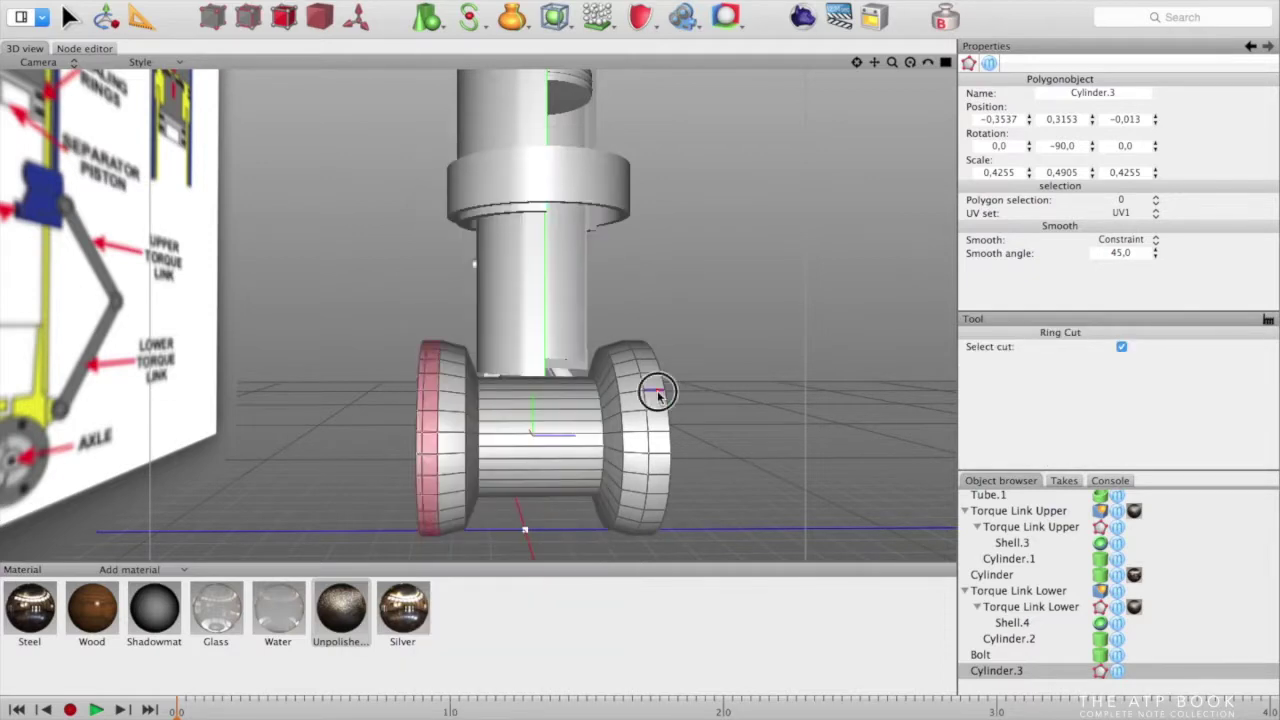
click(660, 396)
right_drag(660, 396, 615, 449)
Ring-select the outer polygons of one housing flange and reshape its end into a stepped rim
right_click(420, 404)
mouse_move(500, 138)
click(649, 251)
click(107, 16)
right_drag(715, 450, 754, 475)
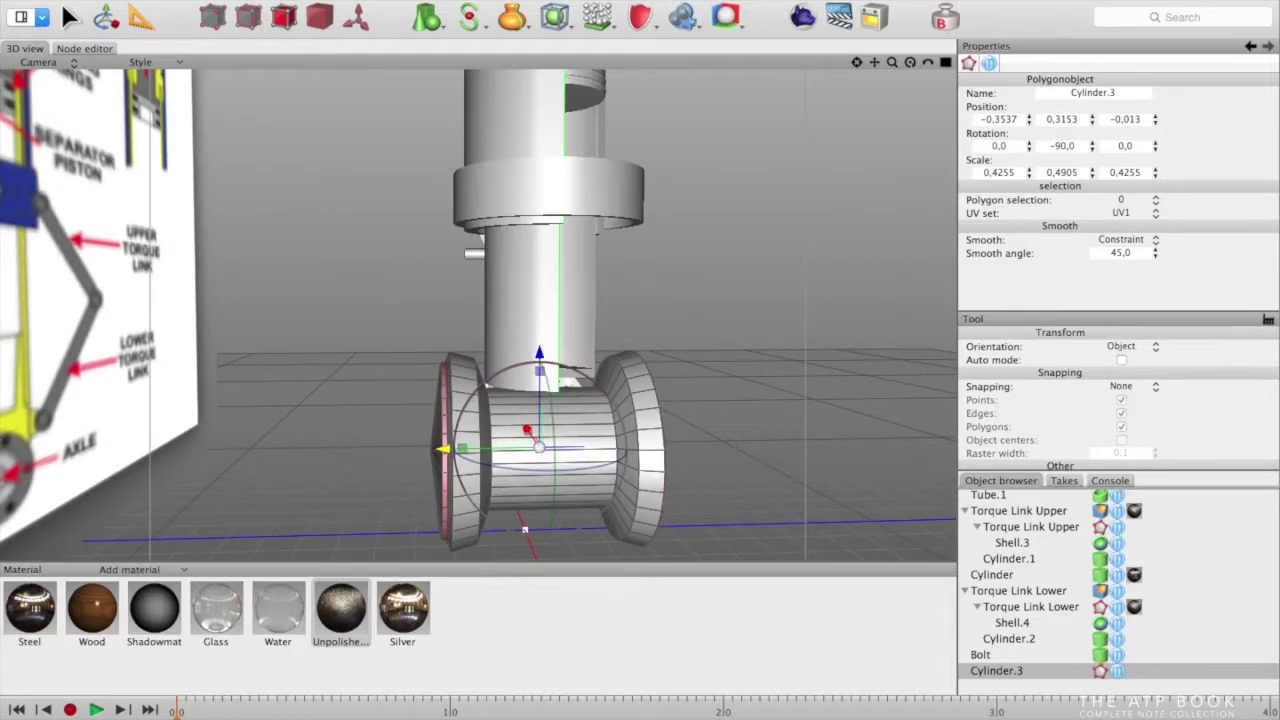
right_drag(679, 434, 711, 331)
right_drag(357, 429, 520, 470)
right_click(388, 424)
mouse_move(449, 137)
click(621, 249)
click(106, 18)
right_drag(766, 474, 580, 480)
click(480, 371)
Ring-select the end face of the opposite housing flange and reshape it into a matching stepped rim
right_drag(600, 420, 690, 430)
right_click(712, 430)
mouse_move(776, 139)
click(942, 250)
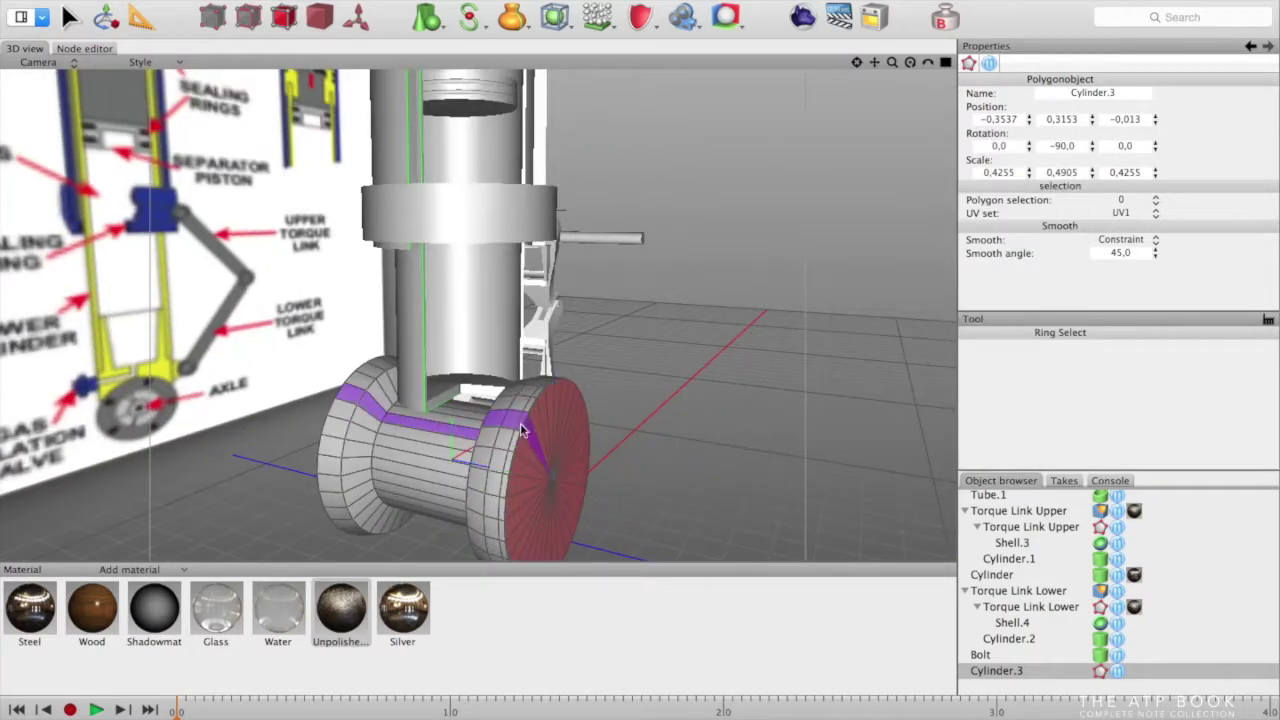
right_drag(520, 427, 540, 370)
click(106, 18)
right_drag(600, 420, 580, 483)
right_drag(566, 404, 680, 440)
Smooth the collar tube with a Catmull-Clark subdivision at 2 iterations and convert it to a polygon object
click(460, 430)
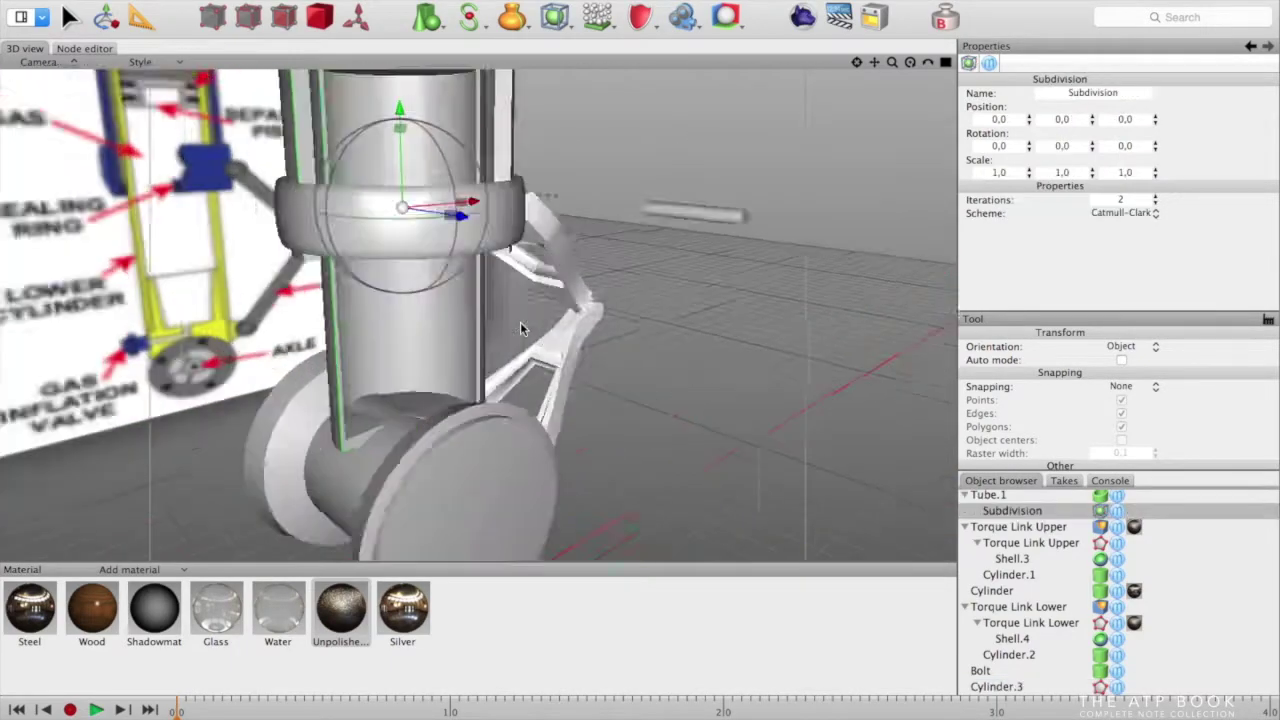
right_drag(520, 328, 590, 345)
click(446, 436)
drag(312, 372, 310, 372)
right_drag(620, 390, 674, 385)
scroll(1060, 560, up, 3)
click(1010, 562)
right_drag(610, 335, 738, 358)
key(Return)
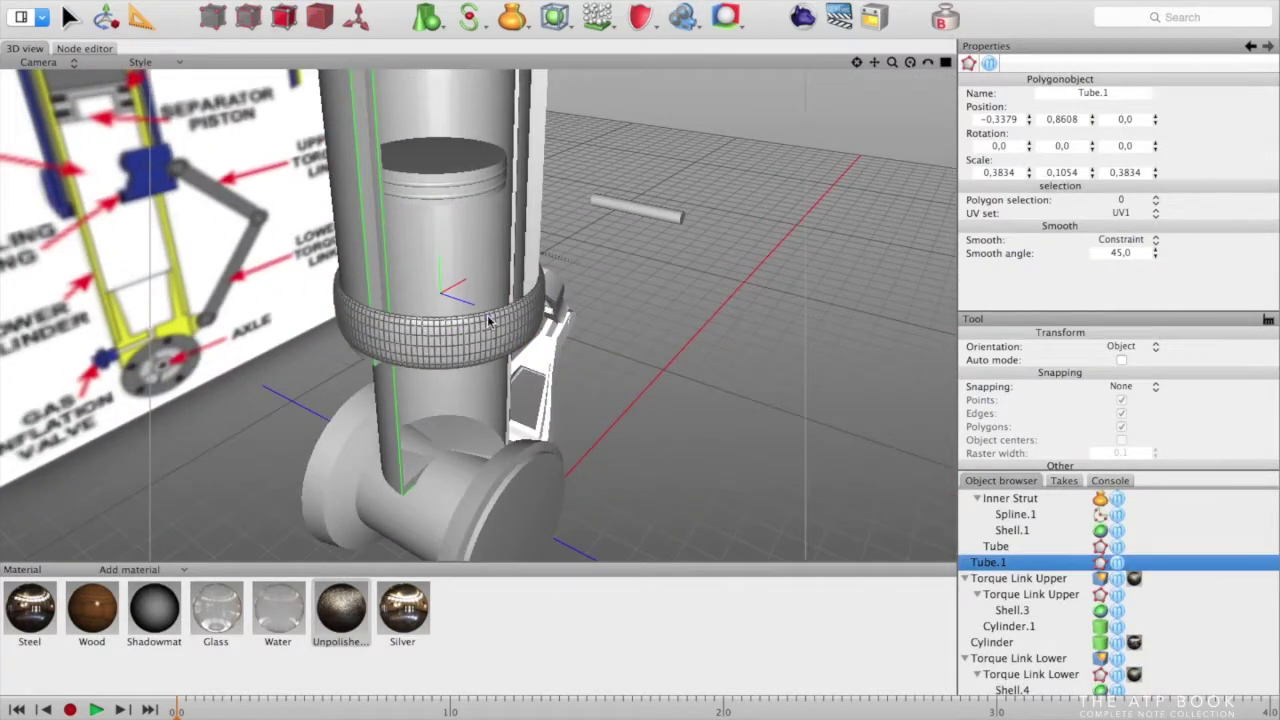
right_drag(773, 397, 641, 333)
click(600, 20)
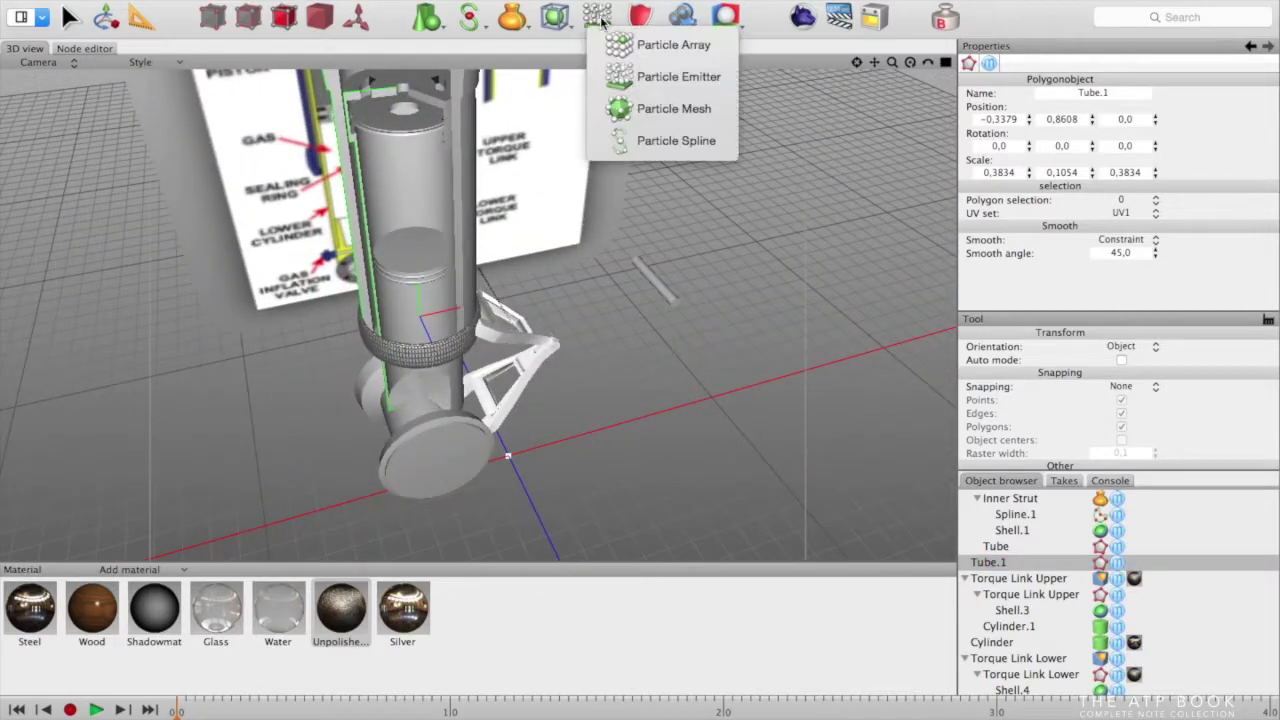
click(701, 82)
key(Delete)
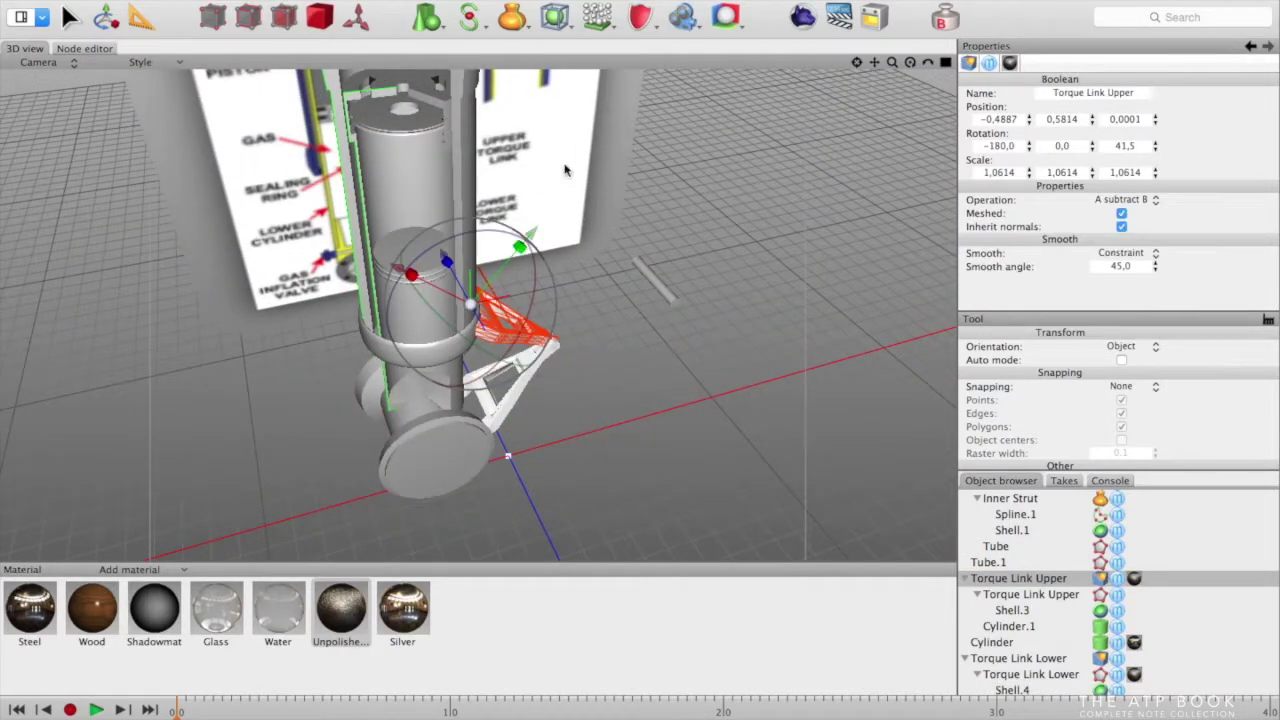
right_drag(610, 290, 555, 270)
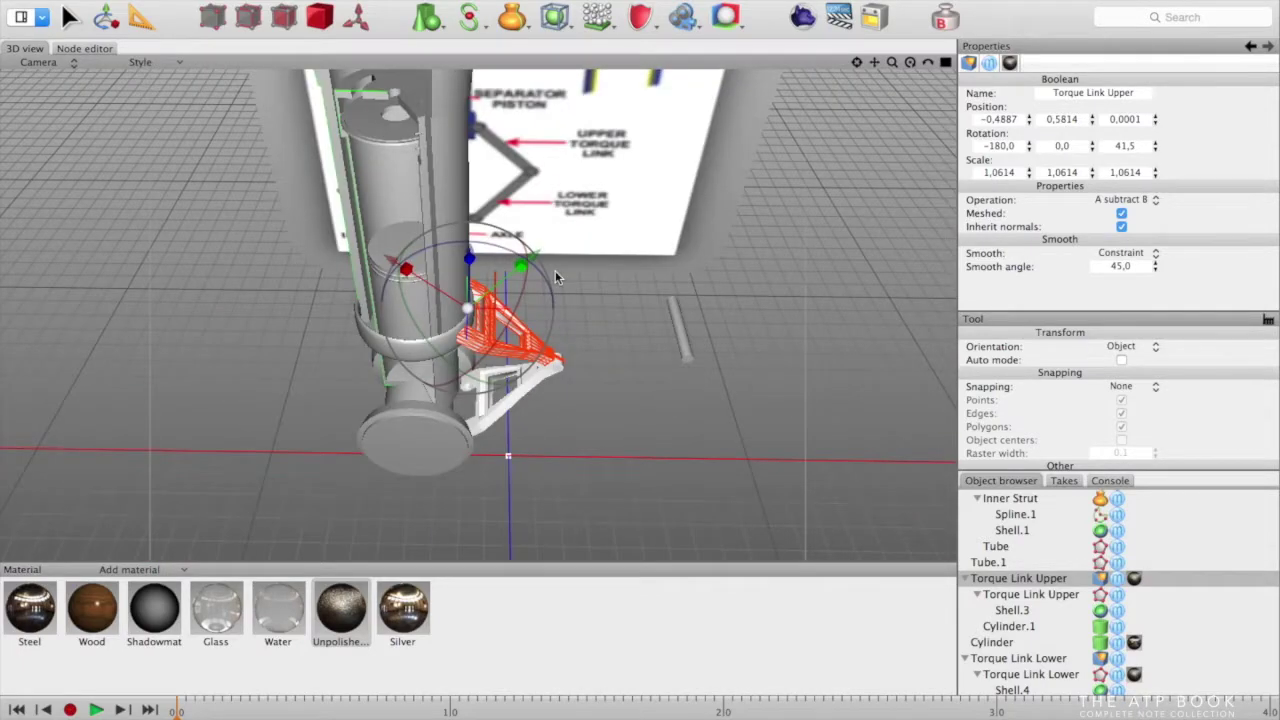
click(453, 345)
click(512, 17)
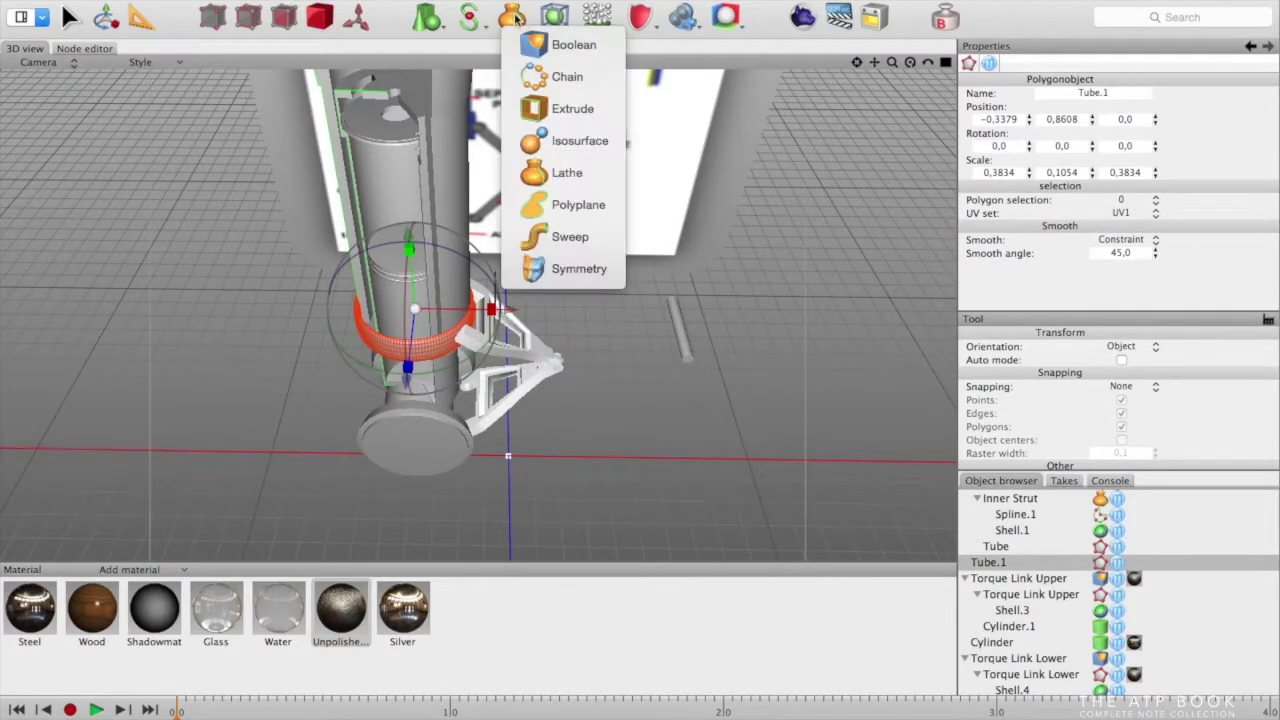
click(555, 17)
click(508, 17)
right_drag(643, 322, 569, 369)
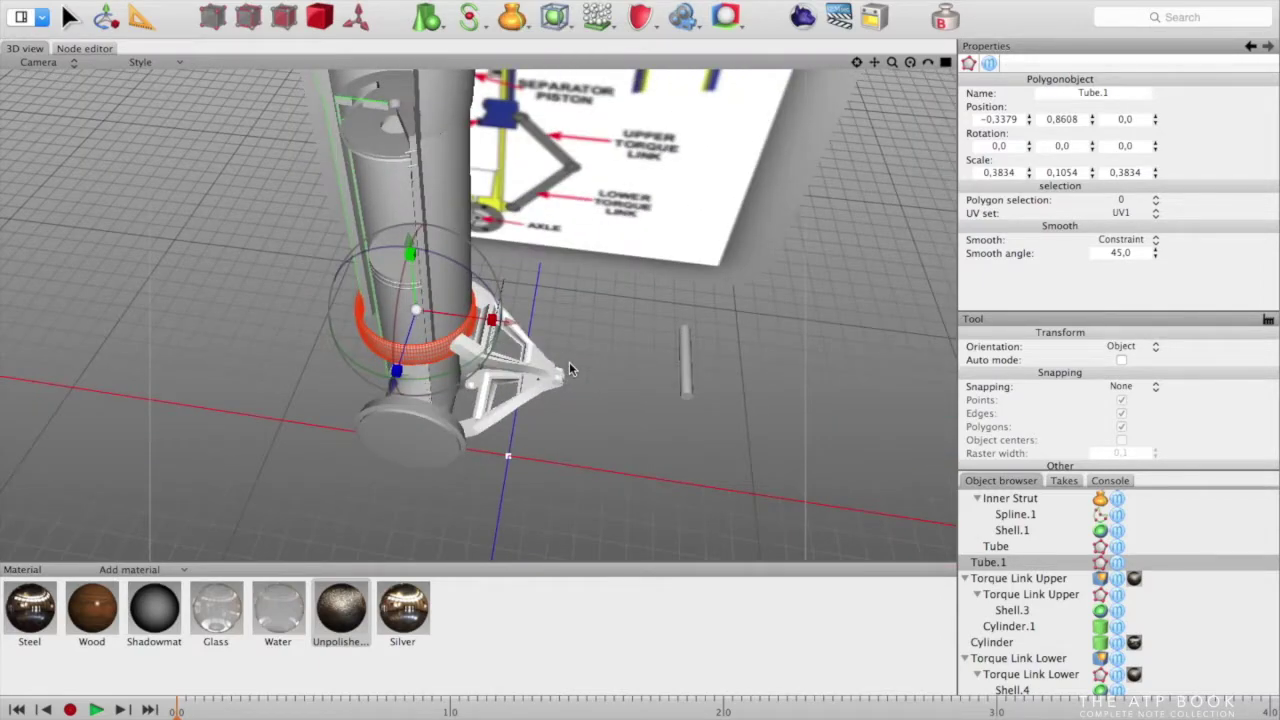
Add a box, raise it to Y 0.7361 and scale it down uniformly to about 0.1936
click(428, 17)
click(450, 54)
drag(512, 396, 521, 286)
drag(517, 348, 457, 354)
right_drag(588, 316, 499, 456)
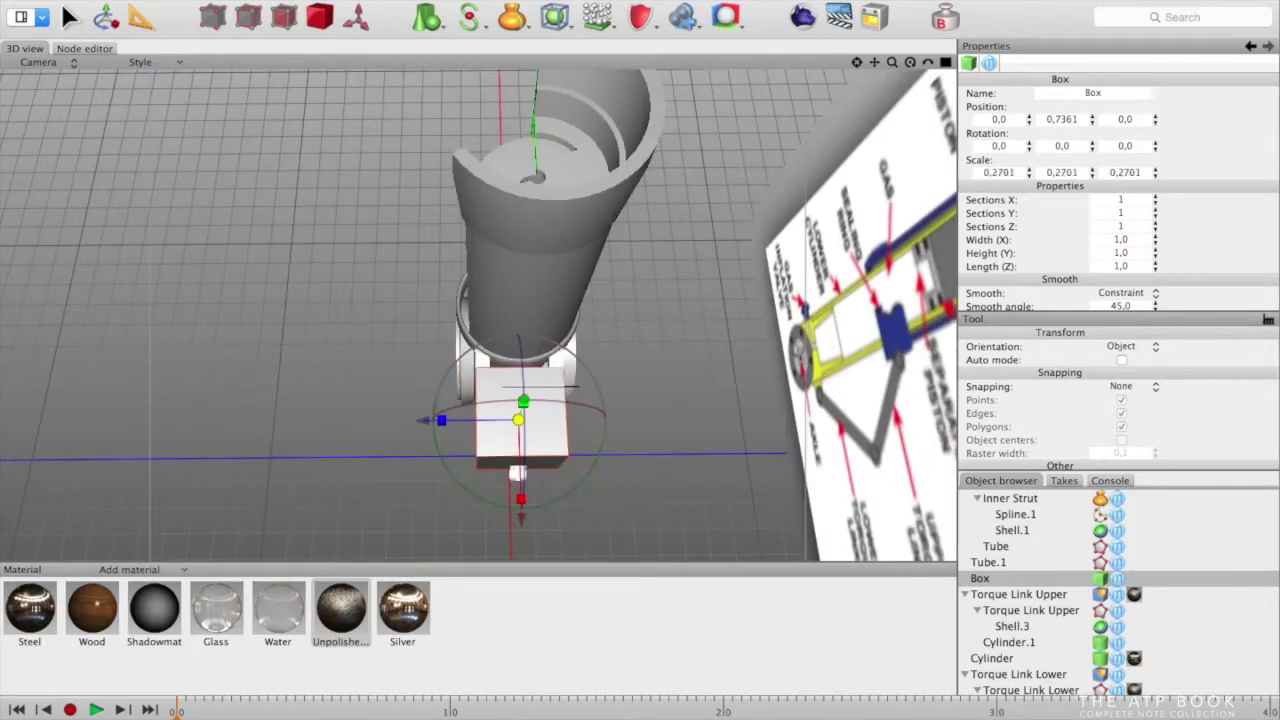
key(2)
key(3)
key(4)
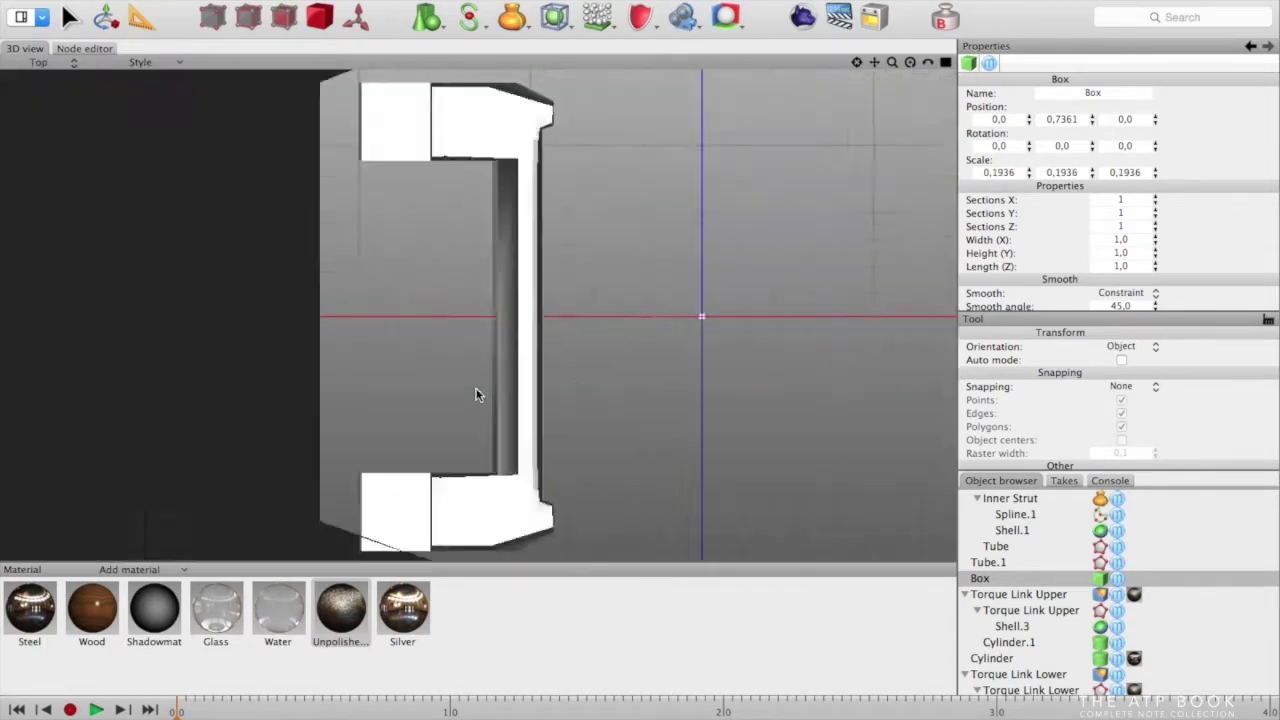
Place the box between the collar and upper torque link at X -0.1365, Y 0.8601, scaled to about 0.0697 by 0.0901 by 0.1768
scroll(477, 390, down, 8)
click(106, 17)
scroll(585, 300, down, 6)
scroll(567, 309, up, 2)
drag(543, 316, 481, 320)
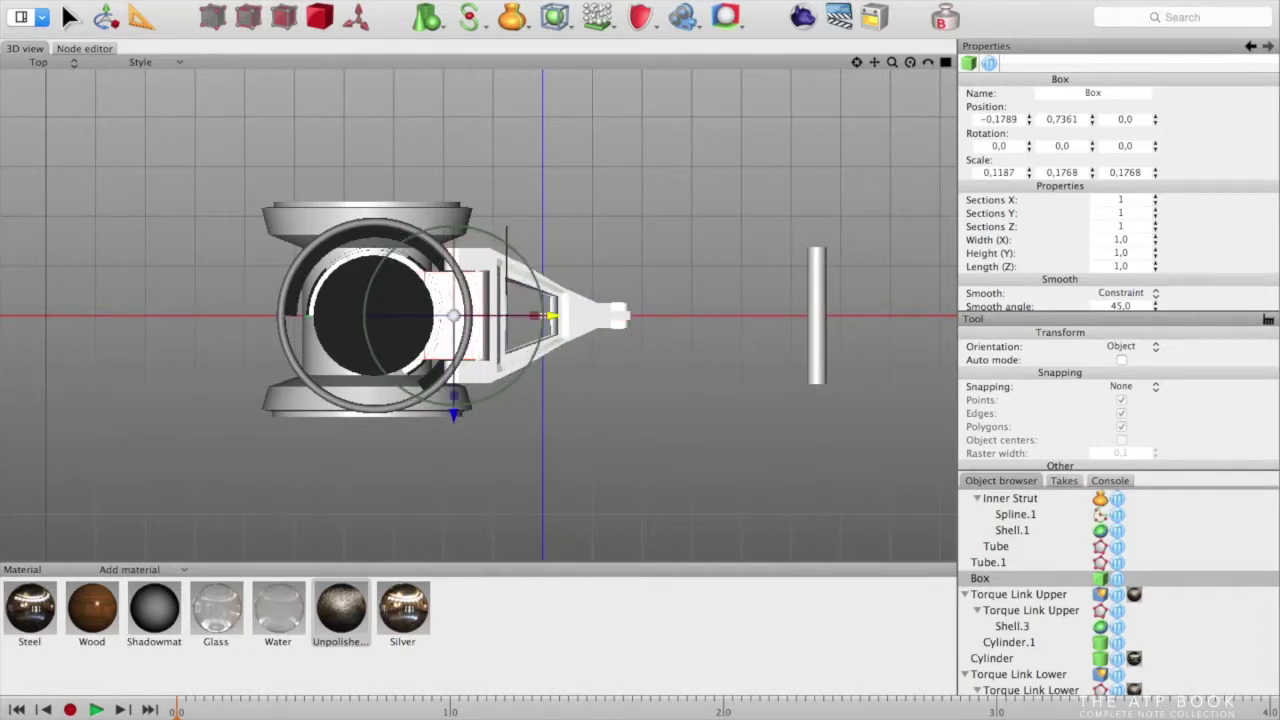
drag(551, 316, 562, 317)
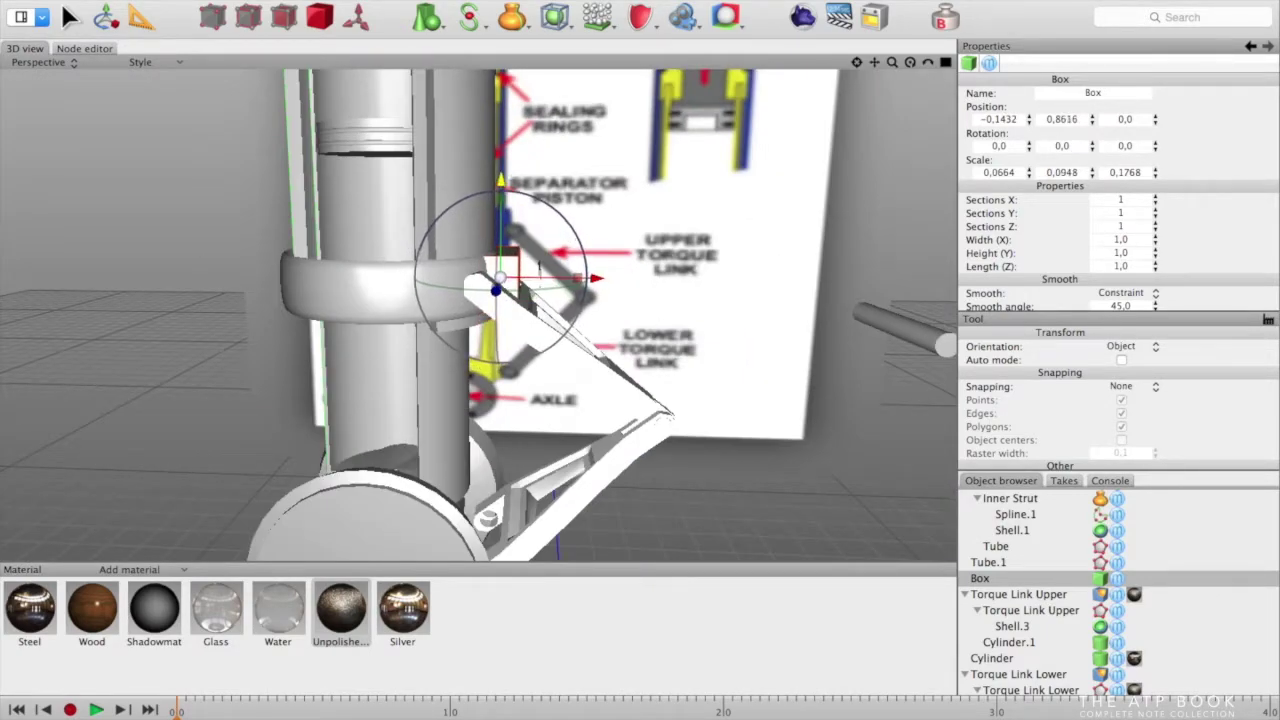
alt+drag(560, 235, 663, 366)
alt+drag(580, 240, 597, 325)
alt+drag(597, 325, 444, 368)
middle_drag(446, 357, 667, 328)
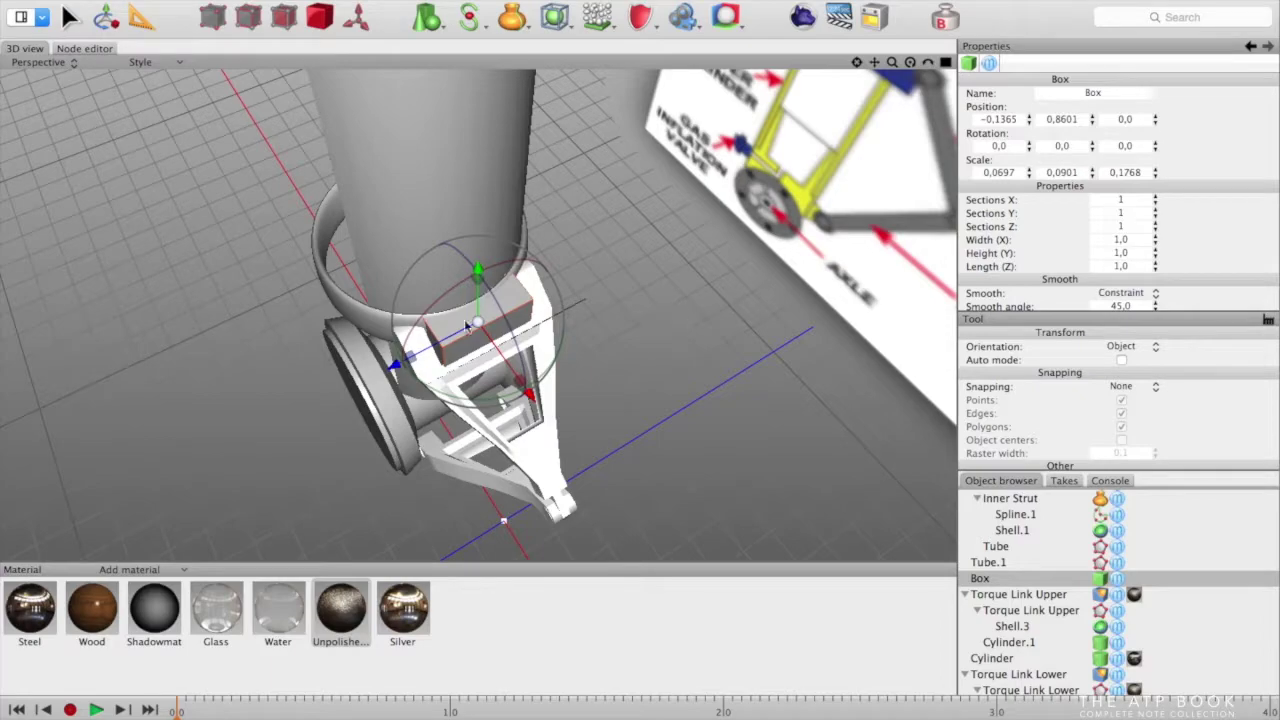
middle_drag(800, 440, 800, 410)
Set the box's Z sections to 4 and move it clear of the strut to X 0.1504
click(1134, 200)
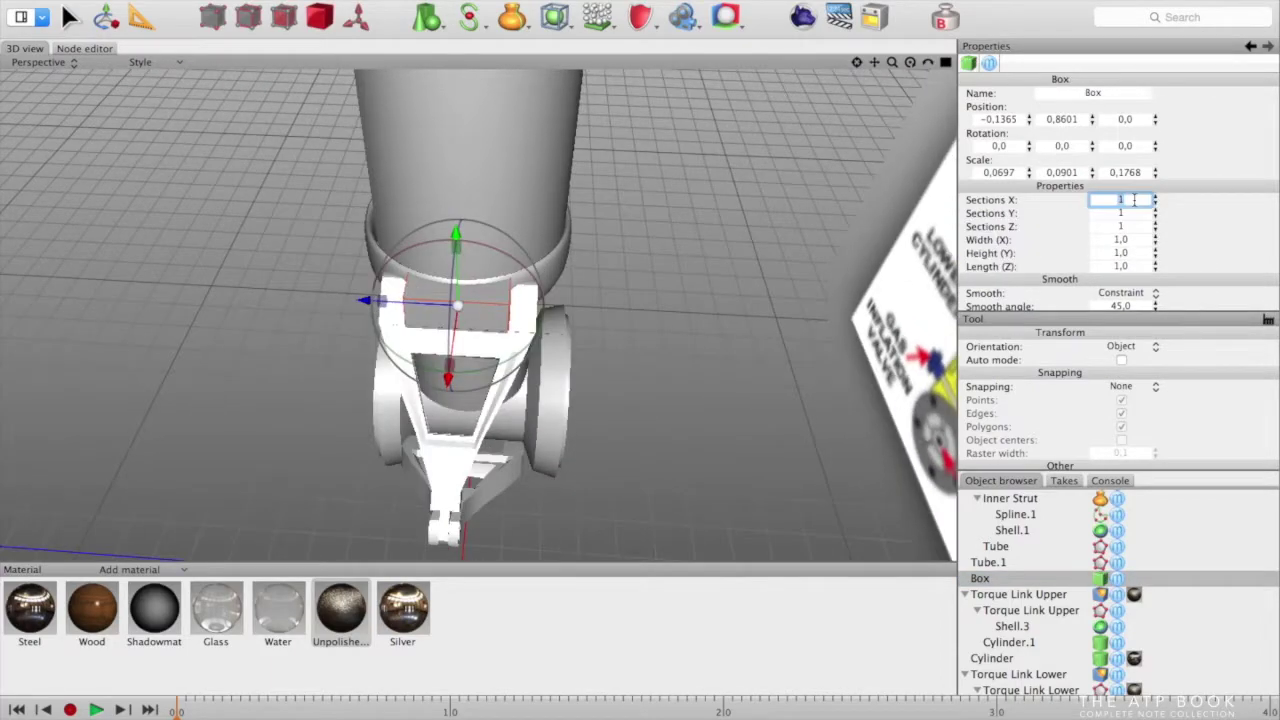
middle_drag(661, 319, 700, 340)
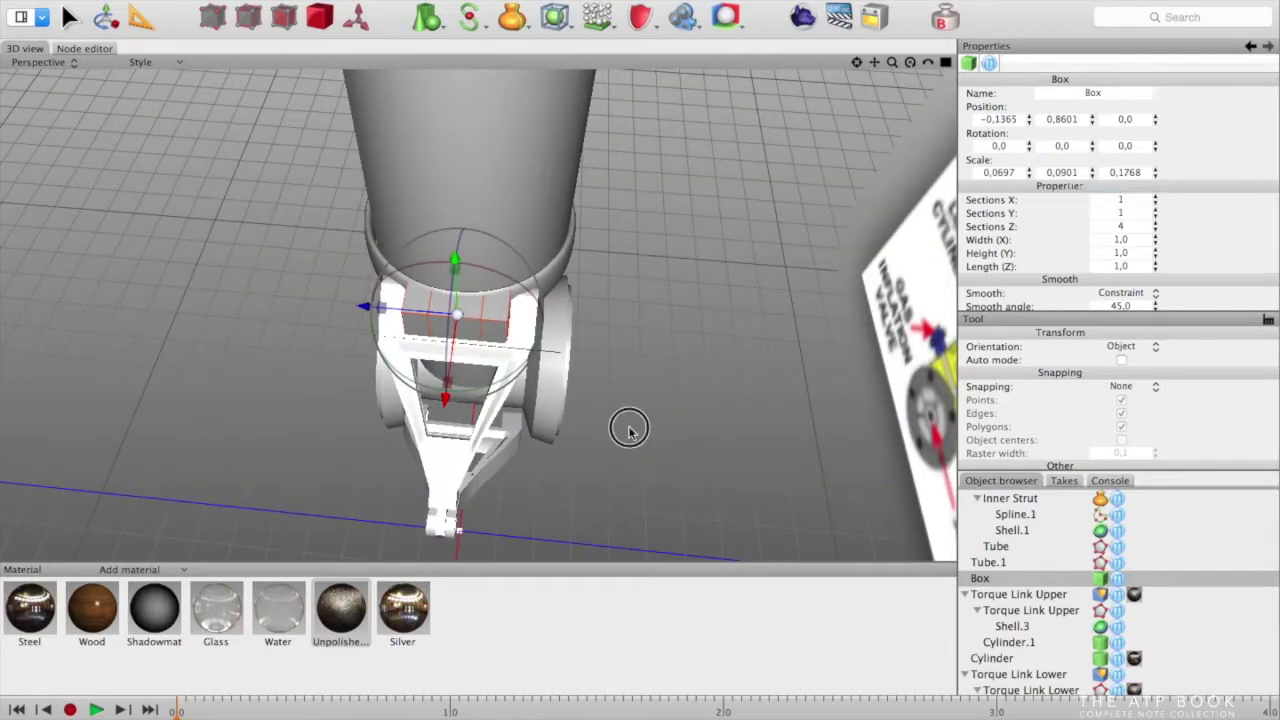
middle_drag(629, 430, 666, 420)
drag(534, 392, 596, 470)
middle_drag(700, 445, 830, 460)
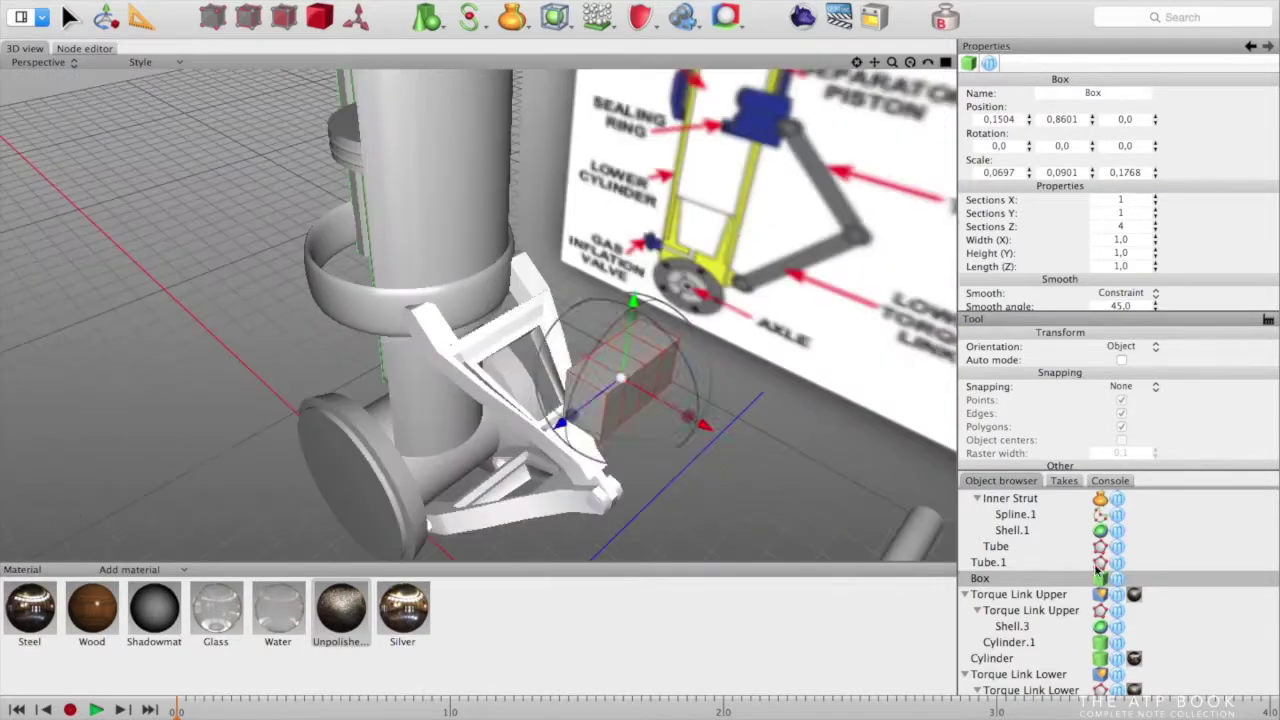
double_click(1100, 578)
right_click(591, 378)
click(674, 303)
key(super+z)
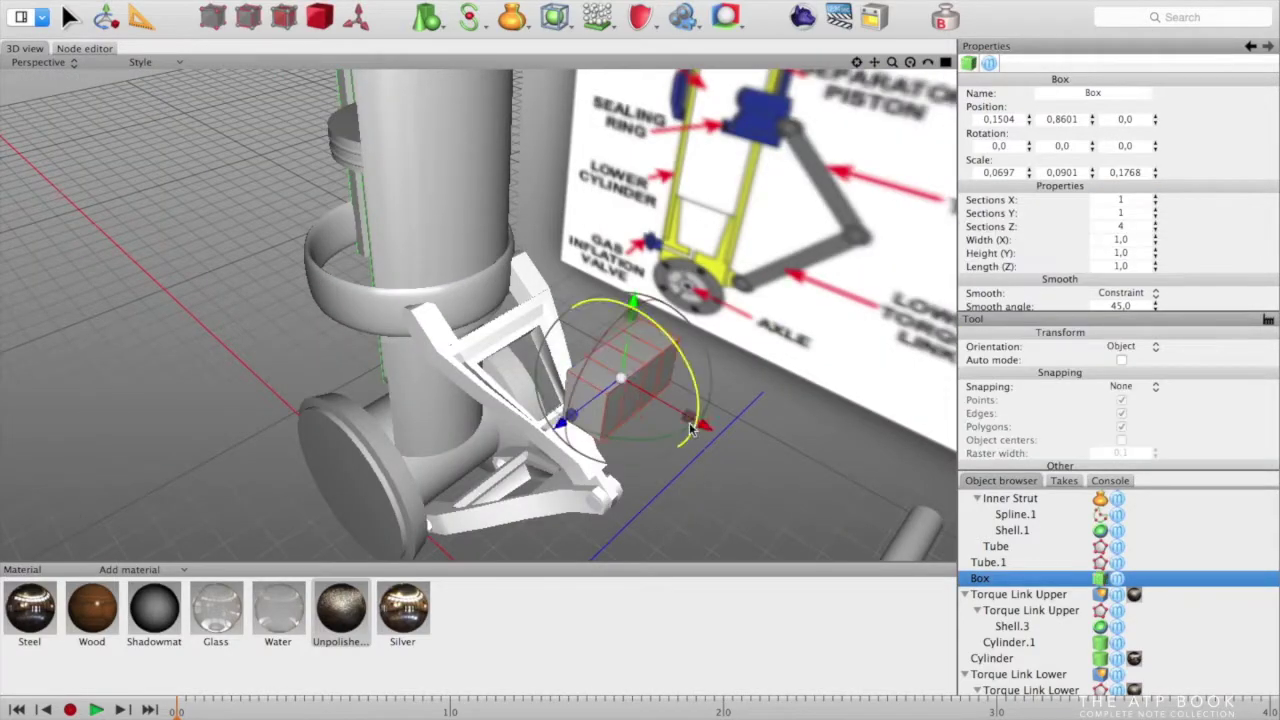
Stretch the box along X to a scale of about 0.1173
drag(688, 416, 694, 420)
middle_drag(694, 420, 726, 380)
click(726, 380)
key(super+z)
middle_drag(790, 412, 808, 423)
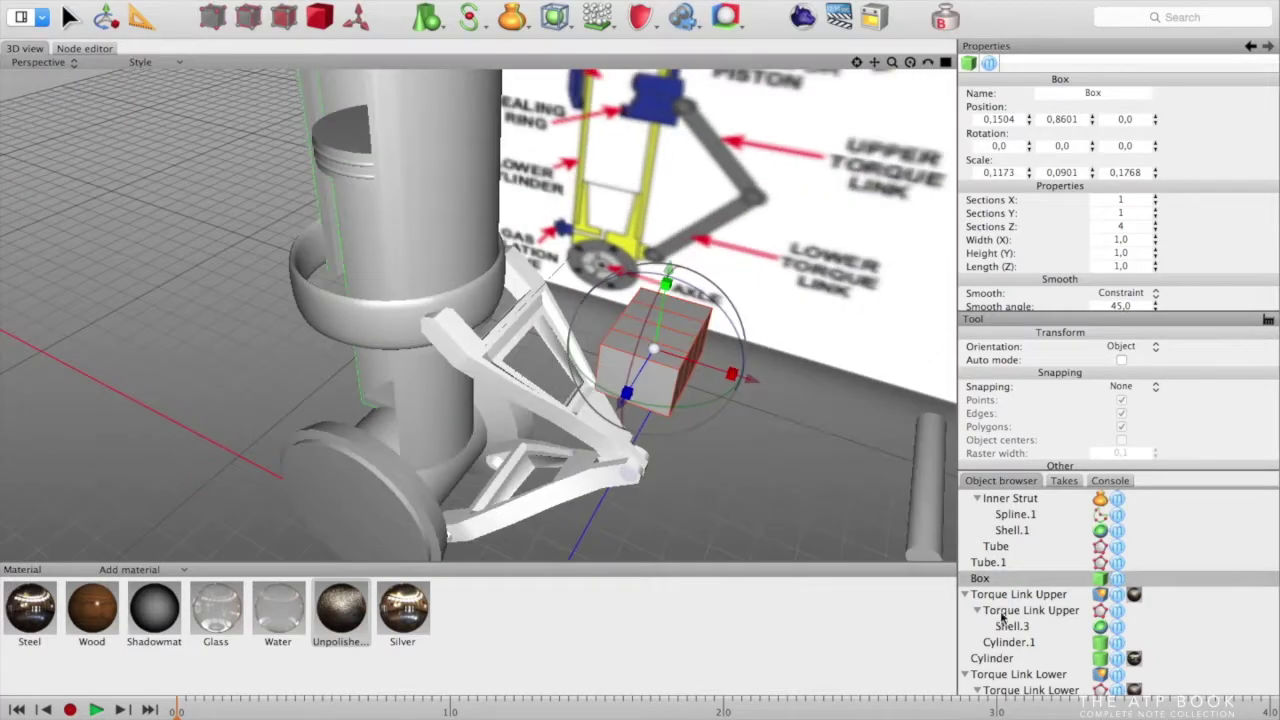
Convert the box to an editable polygon object and add a ring cut across the middle of its depth
double_click(1100, 578)
right_click(676, 483)
click(740, 302)
click(631, 360)
middle_drag(634, 362, 675, 399)
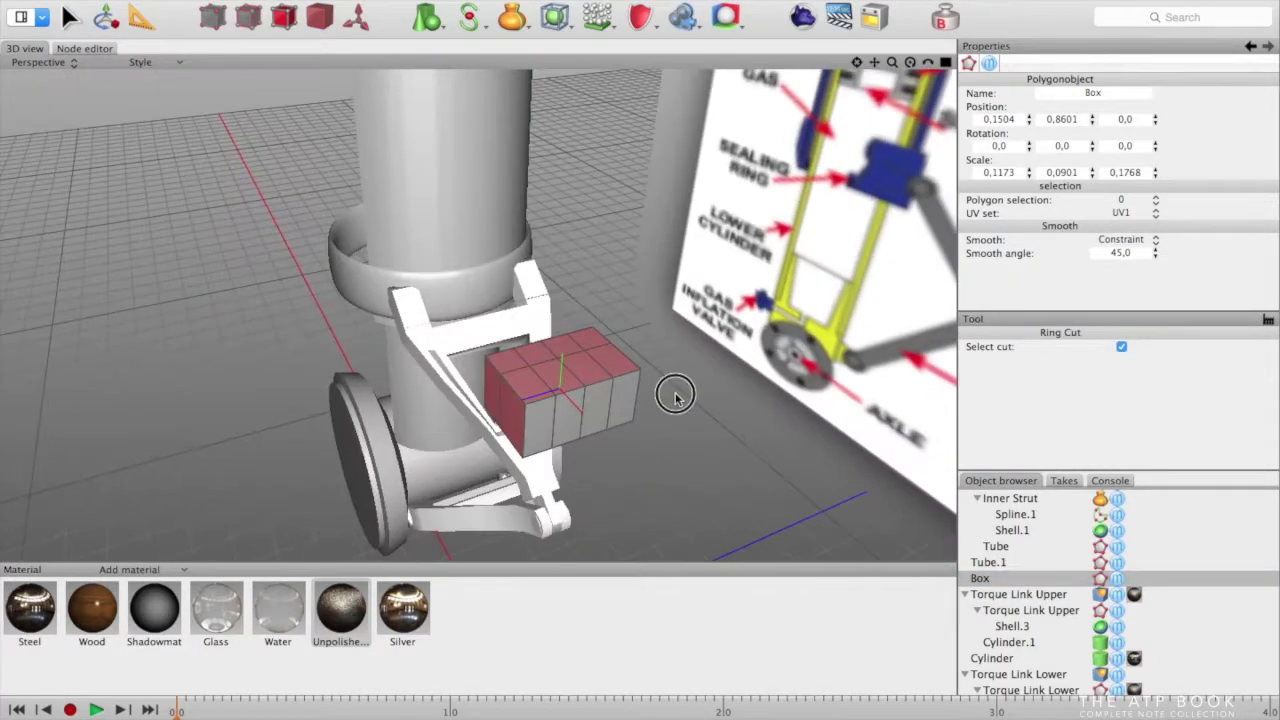
Try to open a notch in the box by deleting its middle front polygons
click(68, 17)
click(609, 351)
middle_drag(600, 430, 684, 398)
key(Delete)
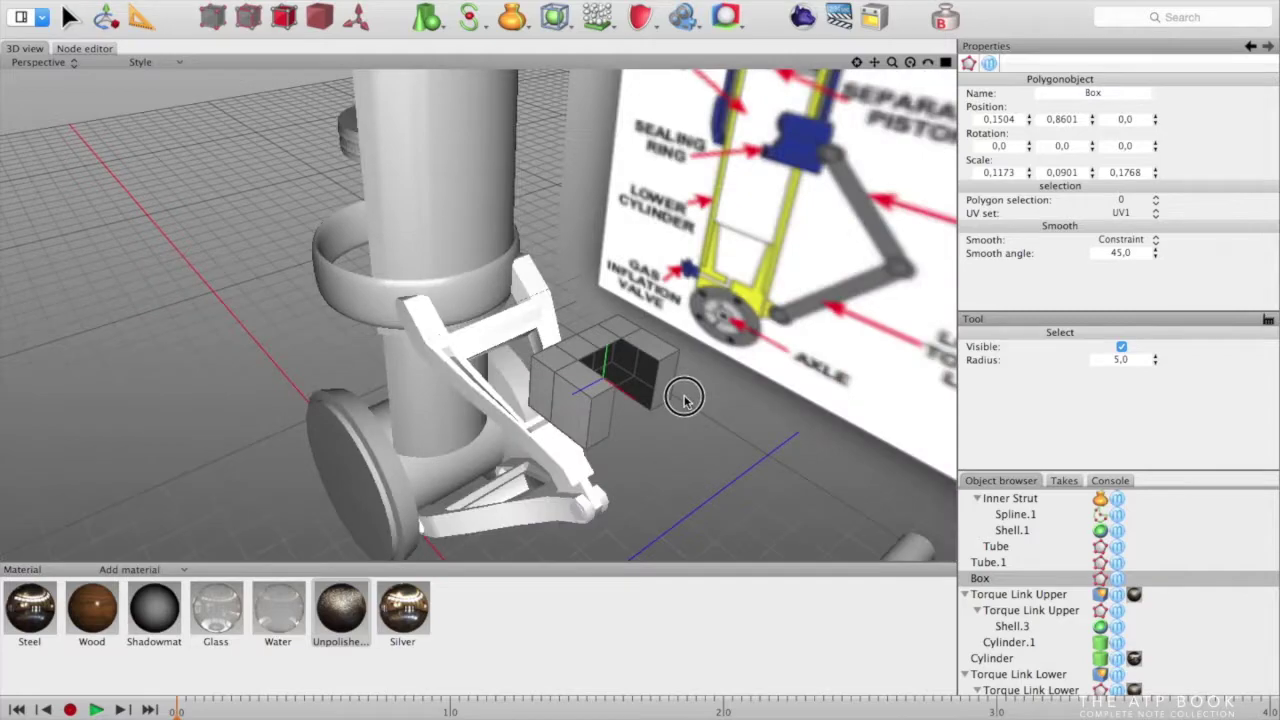
key(super+z)
Add further ring cuts near the box's front face and across its height
right_click(647, 400)
click(700, 301)
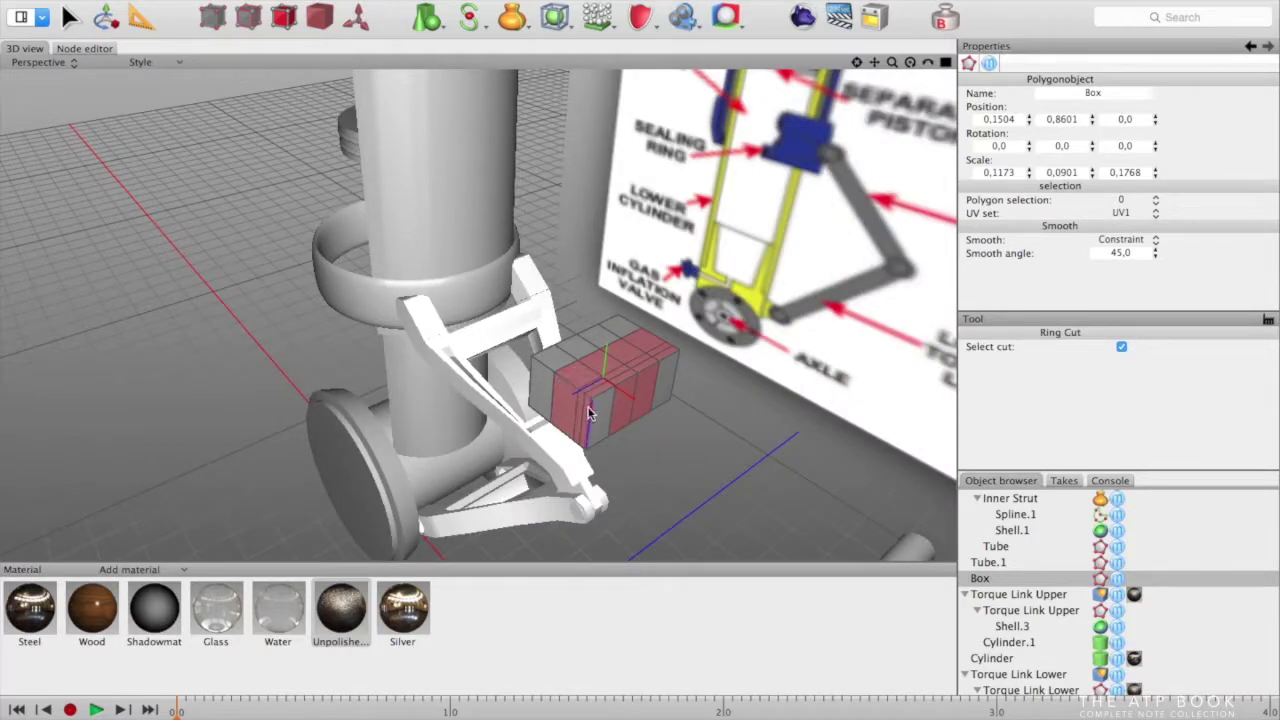
click(587, 414)
middle_drag(587, 414, 618, 415)
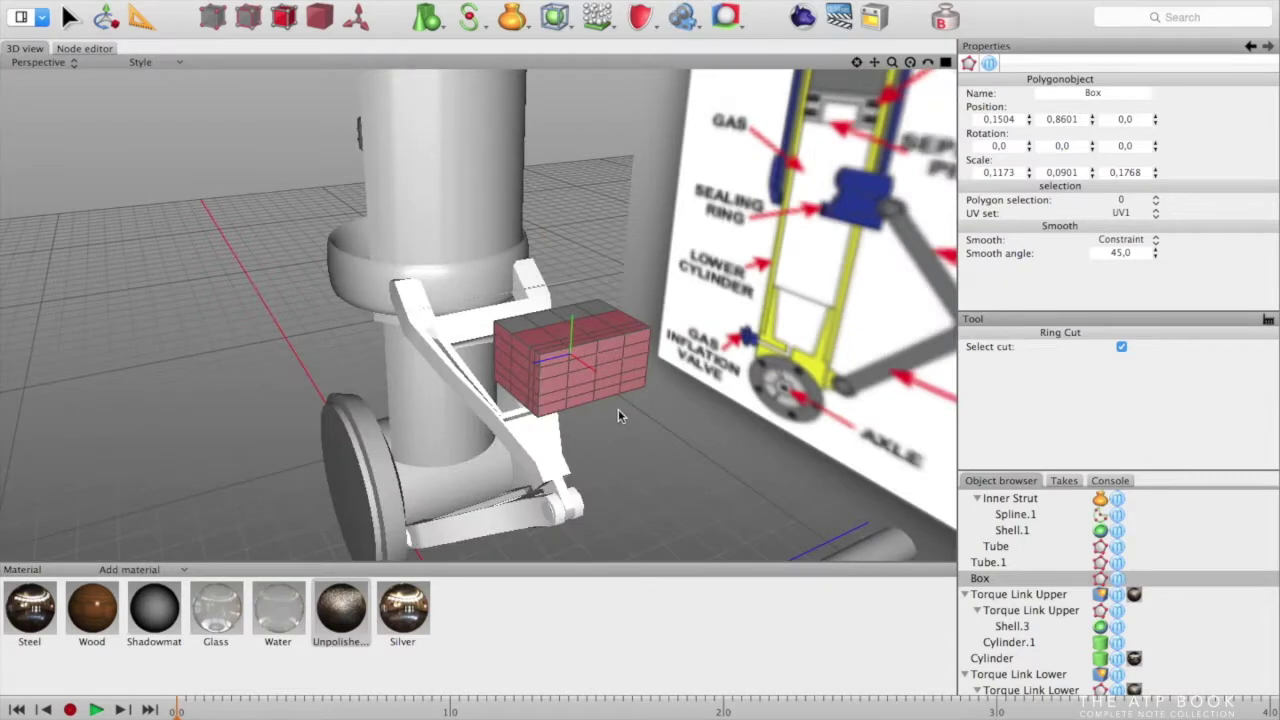
Remove the box's middle front polygons to form a notch and close its open inner sides with Create Polygon
middle_drag(618, 415, 619, 364)
middle_drag(578, 195, 349, 385)
scroll(349, 385, down, 5)
right_click(228, 478)
click(284, 166)
middle_drag(250, 440, 308, 454)
right_click(675, 386)
click(735, 166)
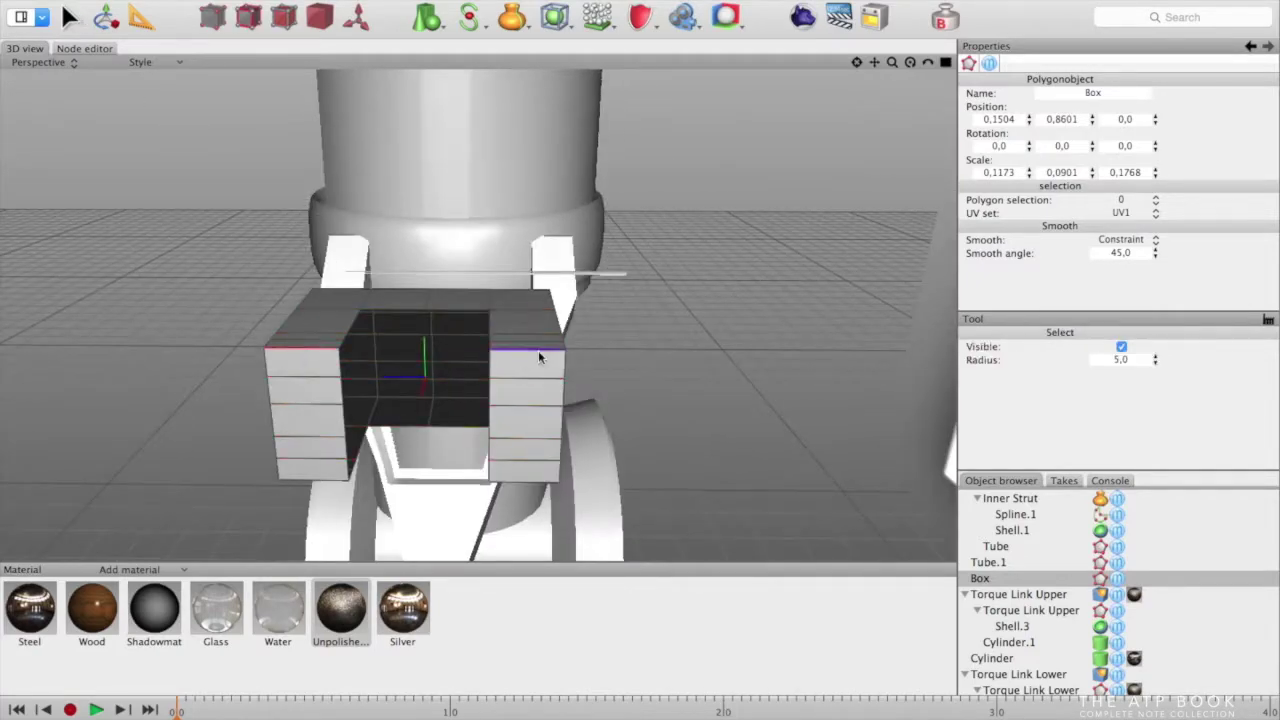
Try to reshape the front of both box arms by shifting their front edges along the depth
middle_drag(680, 454, 545, 450)
click(105, 17)
drag(63, 361, 78, 357)
key(super+z)
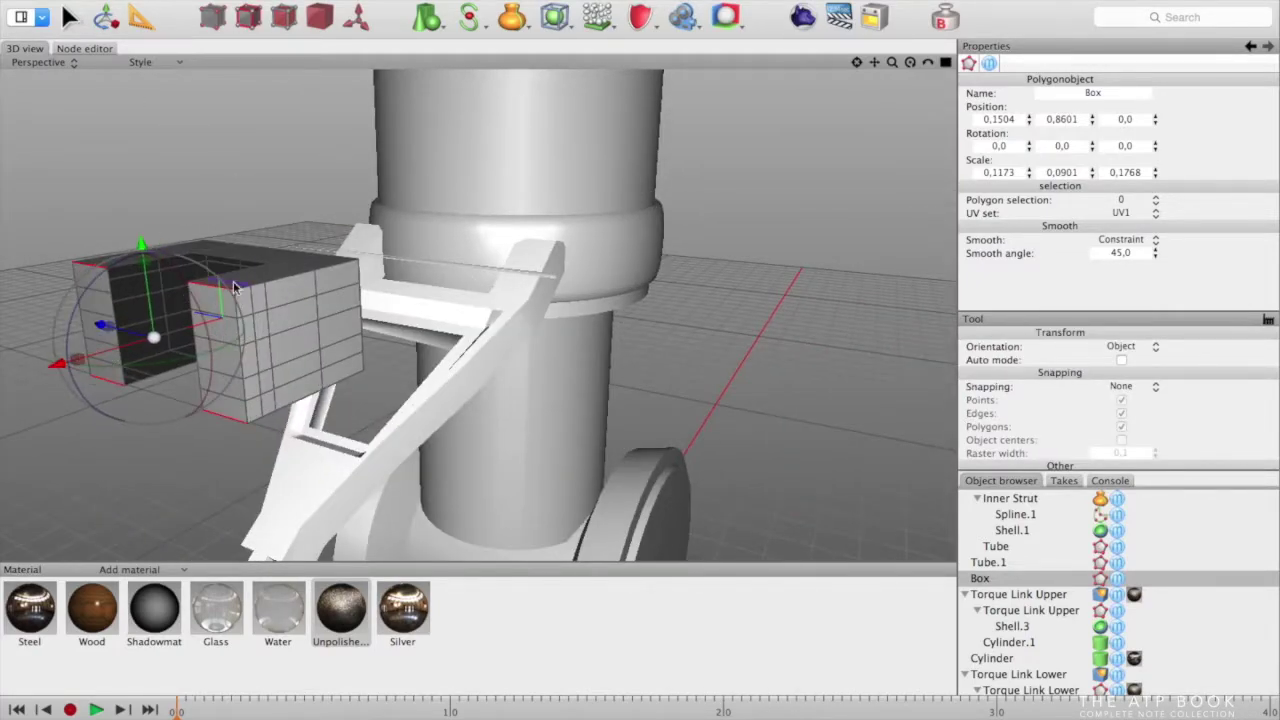
middle_drag(78, 357, 92, 398)
middle_drag(98, 326, 150, 235)
middle_drag(585, 160, 620, 232)
drag(60, 491, 71, 485)
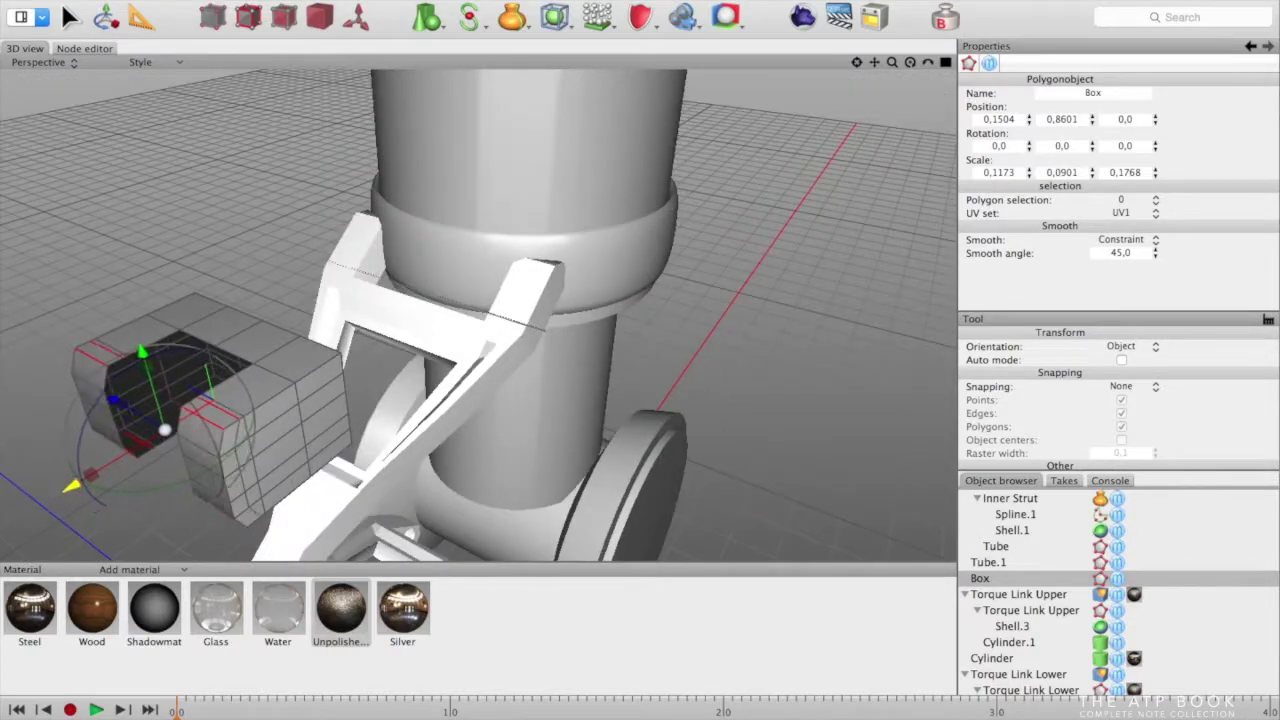
mouse_move(72, 484)
middle_down()
mouse_move(9, 497)
mouse_move(72, 480)
middle_up()
key(super+z)
Bevel the front ends of both box arms by moving their horizontal front edges along the box's depth
click(125, 350)
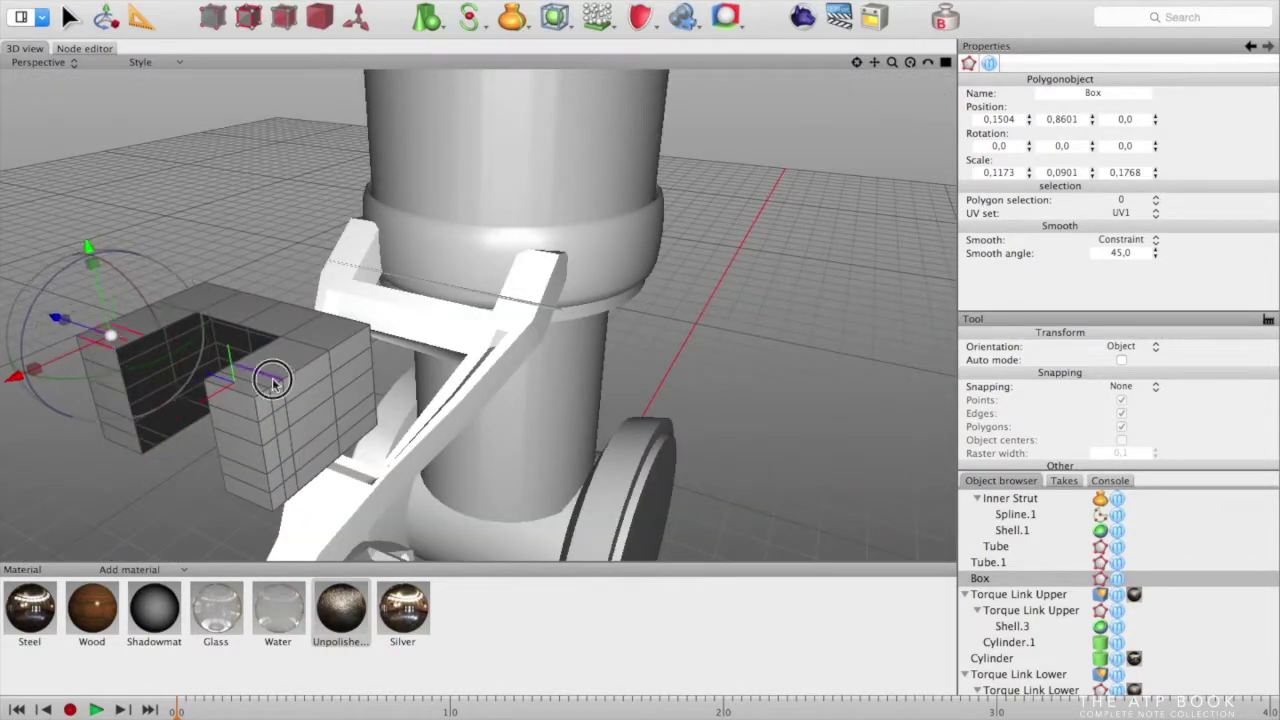
shift+click(271, 380)
middle_drag(271, 380, 254, 243)
middle_drag(152, 213, 97, 455)
shift+click(131, 369)
drag(136, 382, 130, 385)
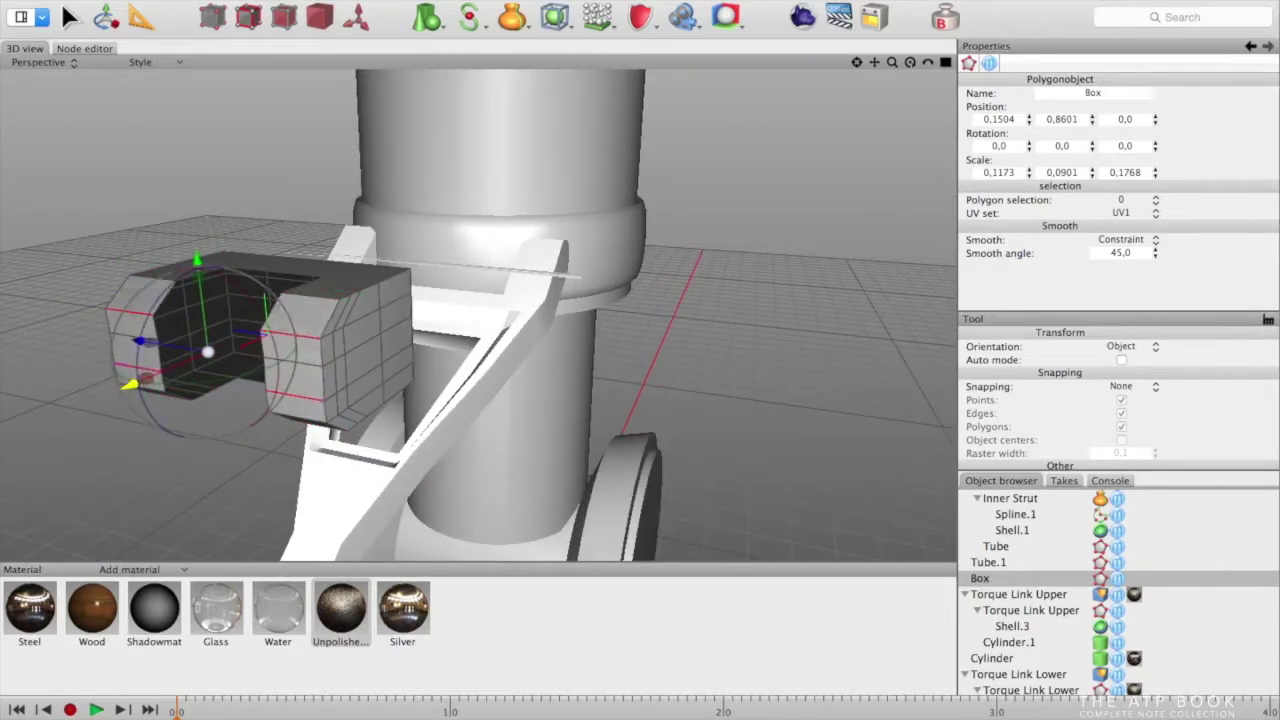
middle_drag(201, 507, 190, 412)
middle_drag(86, 308, 264, 270)
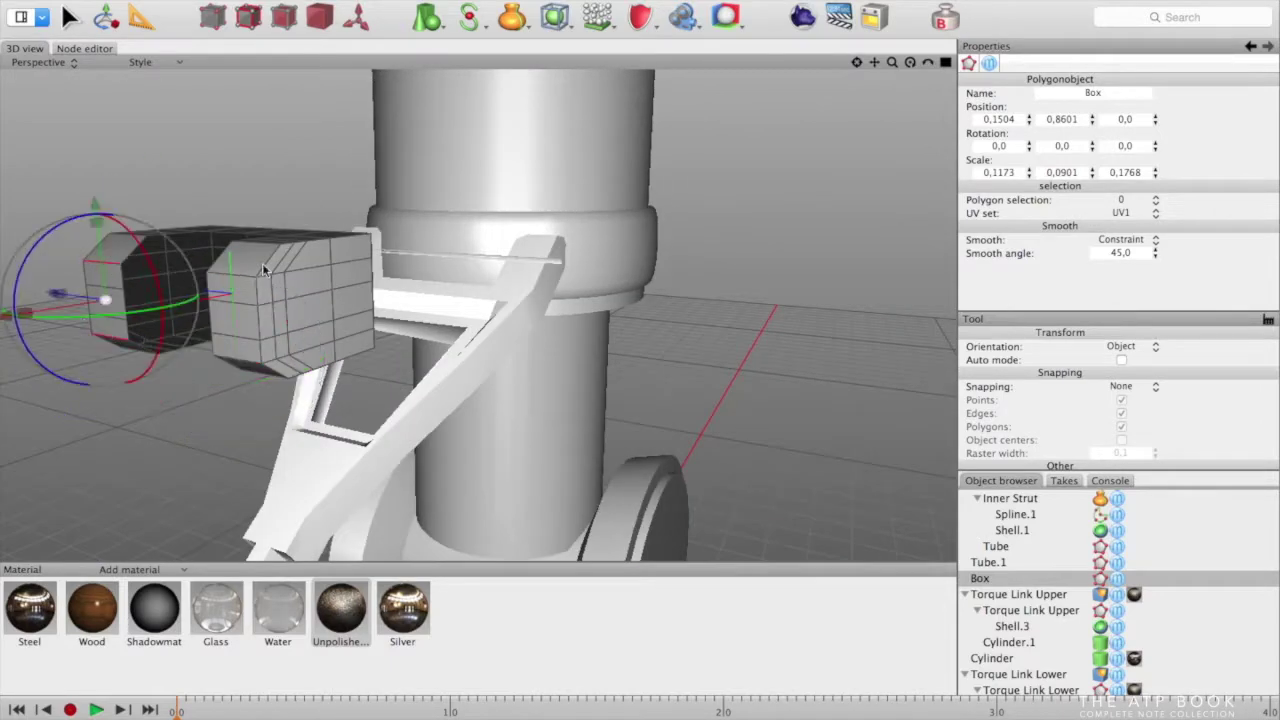
Rebuild the inner side faces of the notched box arms with Create Polygon
middle_drag(190, 475, 245, 490)
click(277, 277)
shift+click(489, 283)
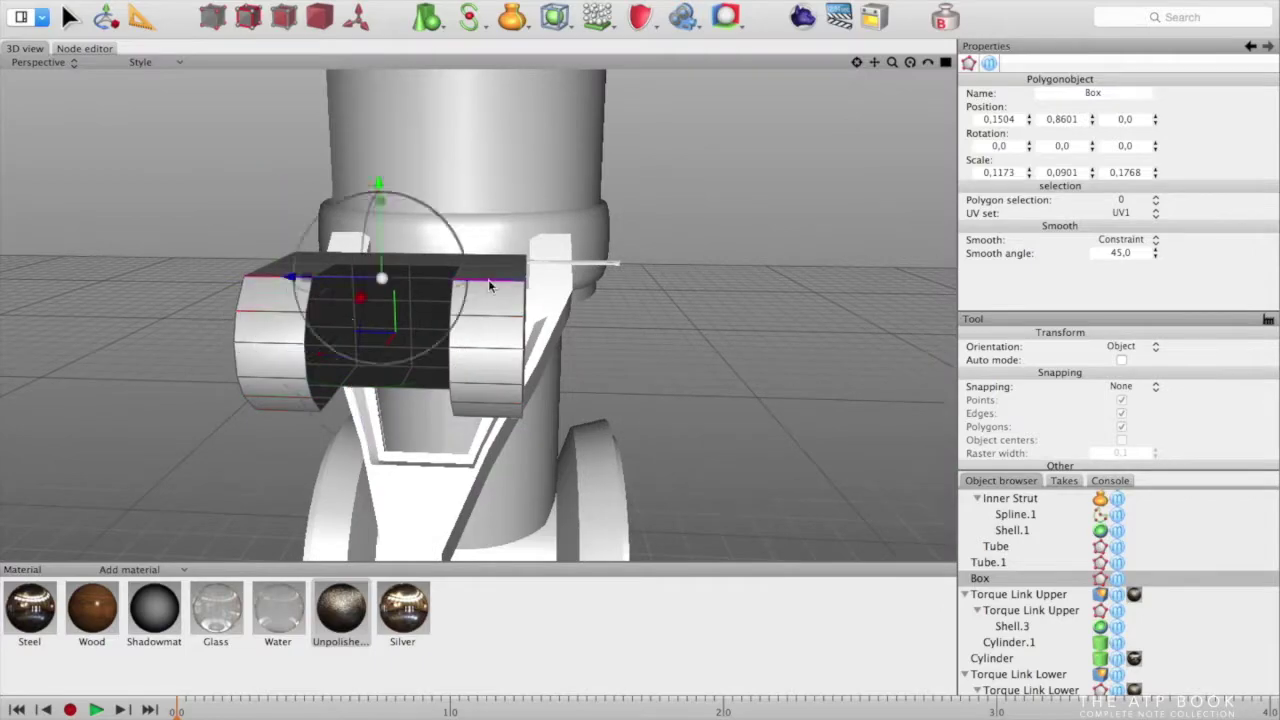
middle_drag(636, 400, 308, 461)
middle_drag(843, 410, 168, 410)
right_click(168, 477)
click(177, 403)
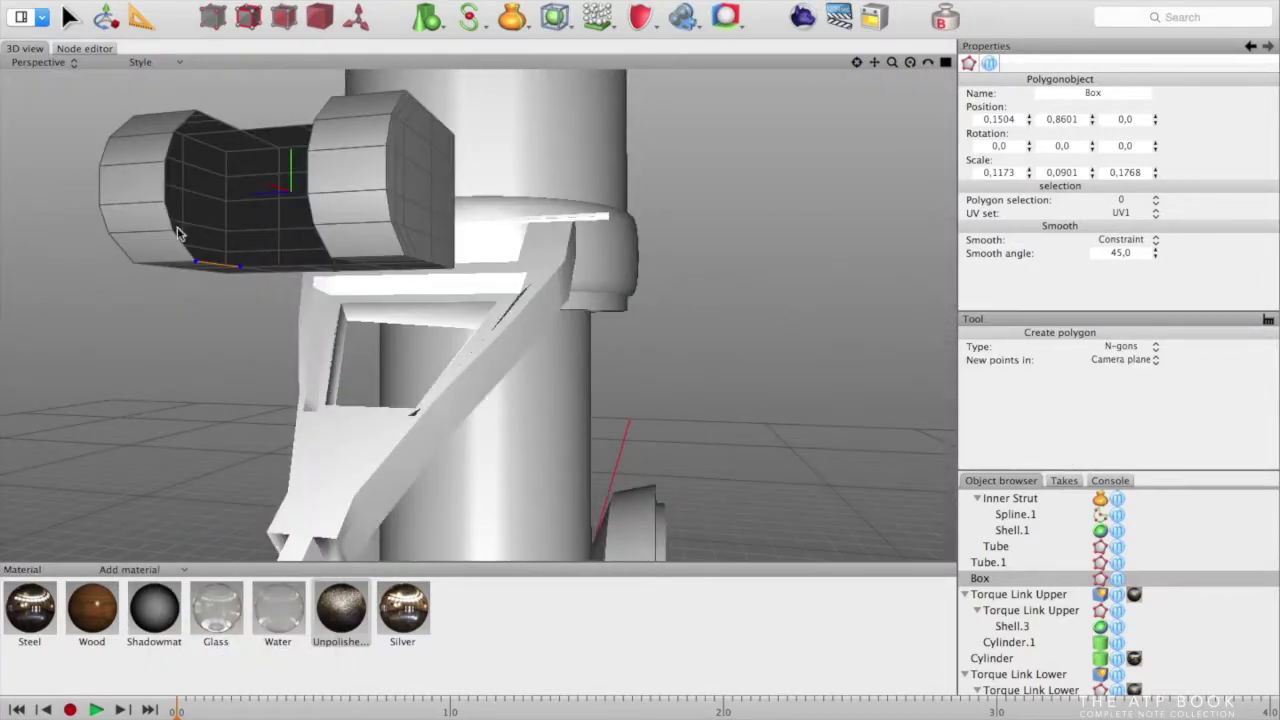
middle_drag(167, 168, 440, 425)
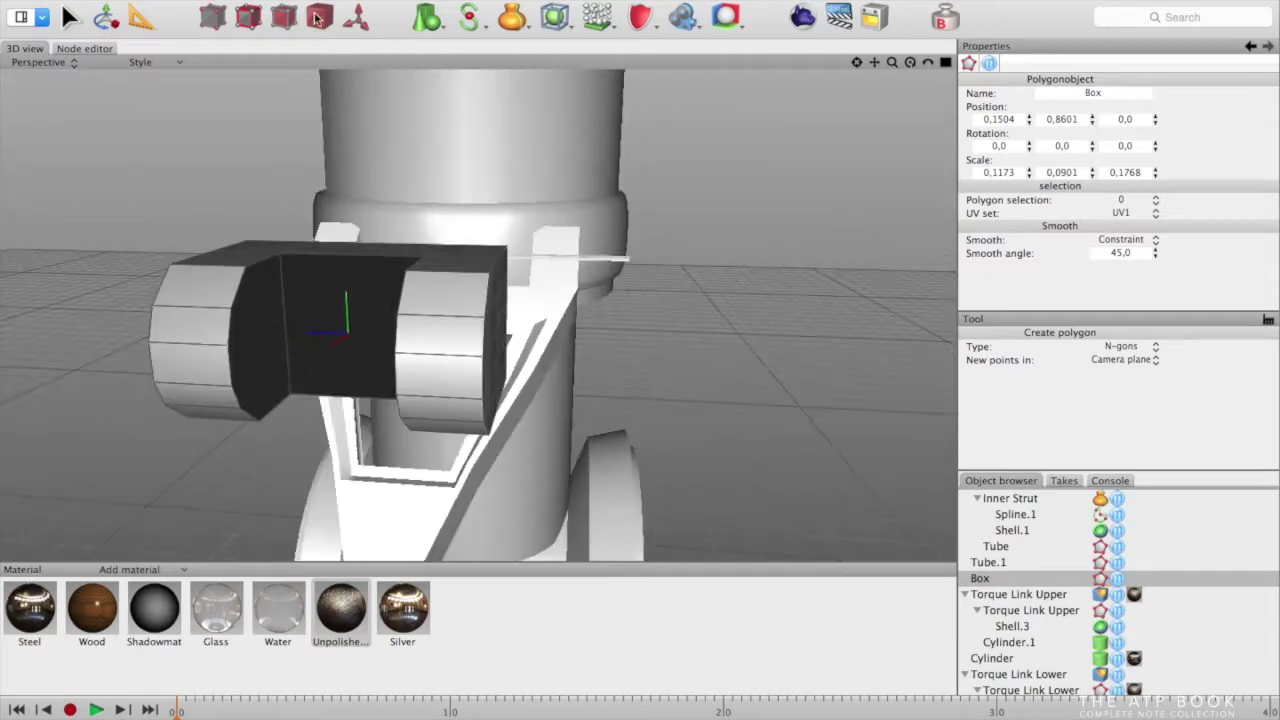
Invert the normals of the dark polygons on the box notch's inner sides and back
click(284, 17)
click(256, 340)
right_click(256, 340)
click(303, 577)
click(345, 325)
right_click(345, 325)
click(390, 592)
click(70, 17)
click(328, 325)
right_click(328, 325)
click(388, 577)
middle_drag(150, 490, 301, 515)
right_click(676, 305)
click(742, 577)
middle_drag(683, 453, 850, 350)
Move the notched box along the X axis against the collar at the upper torque link's mounting point
click(982, 578)
click(105, 17)
middle_drag(620, 290, 775, 295)
drag(795, 289, 642, 278)
mouse_move(735, 345)
middle_down()
mouse_move(697, 409)
mouse_move(580, 420)
mouse_move(710, 350)
middle_up()
Move the upper torque link so that its upper end lines up with the notched box on the collar
click(1018, 594)
middle_drag(529, 218, 440, 120)
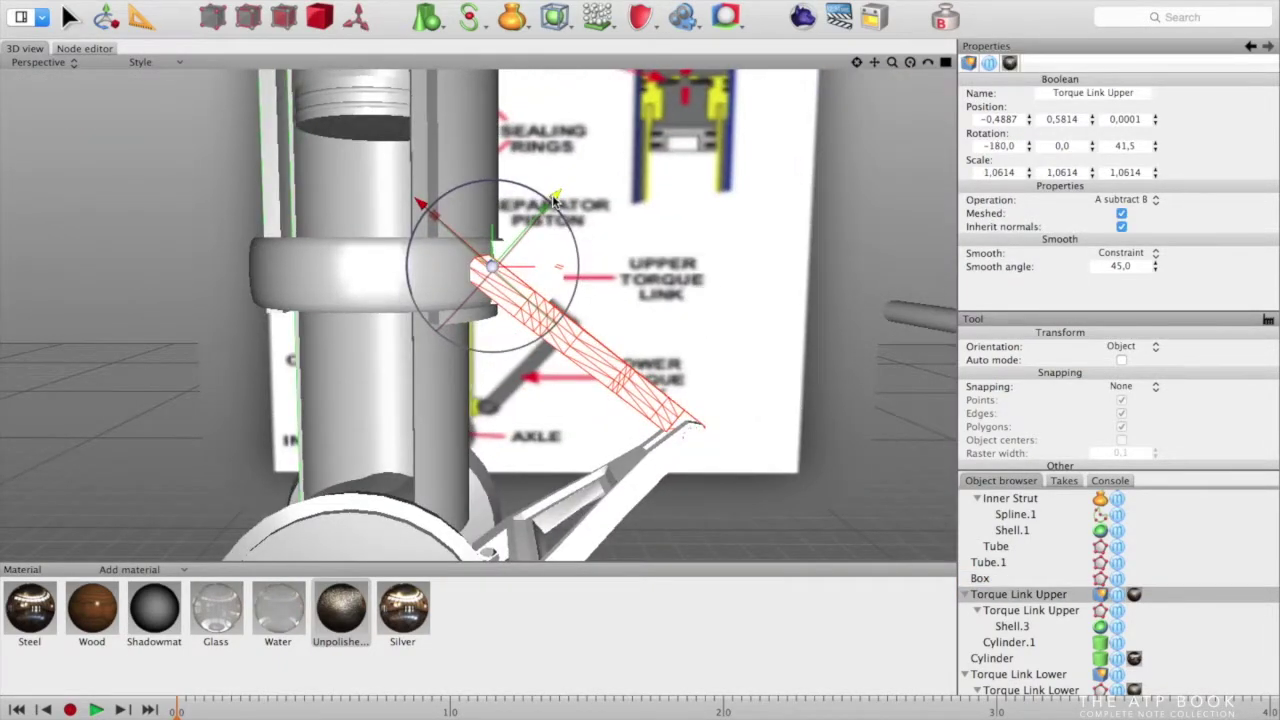
middle_drag(553, 200, 553, 255)
drag(489, 276, 545, 270)
middle_drag(545, 270, 337, 239)
drag(347, 189, 343, 184)
drag(484, 203, 480, 207)
Move the bolt cylinder into the joint between the notched box and the upper torque link
middle_drag(325, 250, 600, 320)
click(494, 275)
click(908, 294)
drag(880, 300, 560, 380)
middle_drag(794, 354, 440, 265)
drag(447, 295, 450, 177)
middle_drag(449, 177, 270, 130)
drag(284, 250, 323, 250)
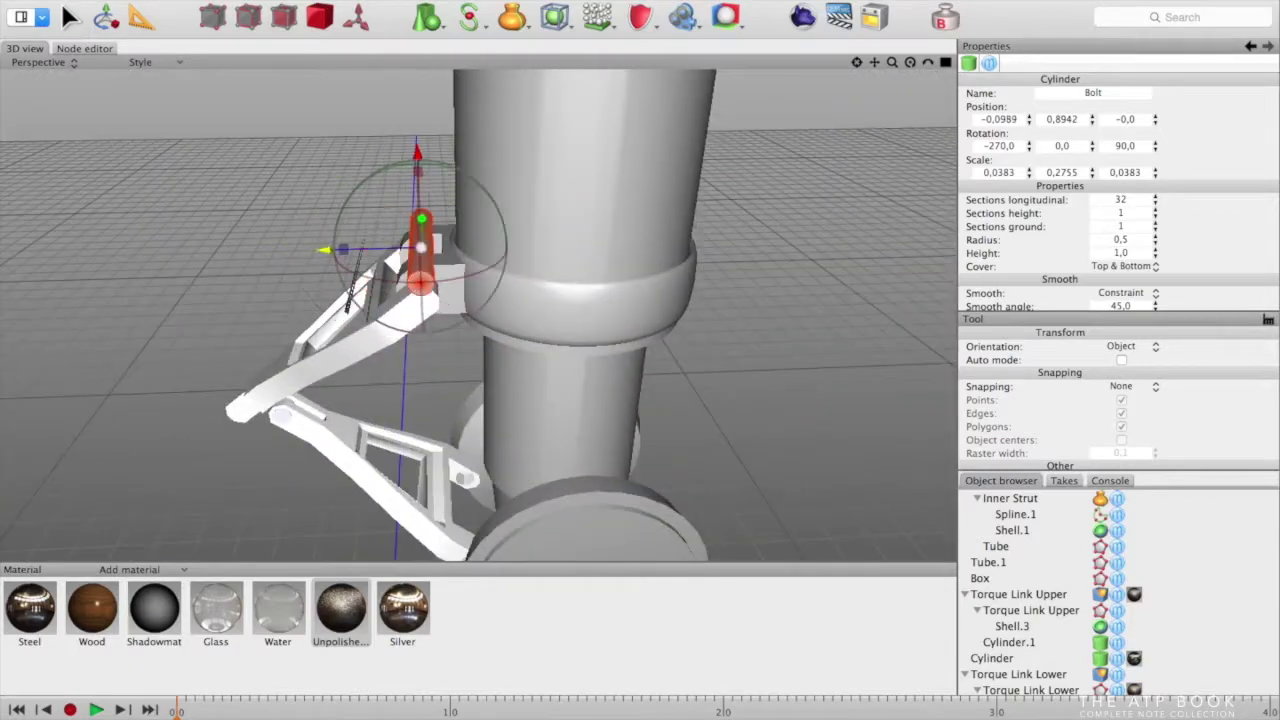
middle_drag(417, 207, 745, 440)
Shift the upper torque link and the box slightly together, and fine-tune the box's fit around the bolt
click(546, 315)
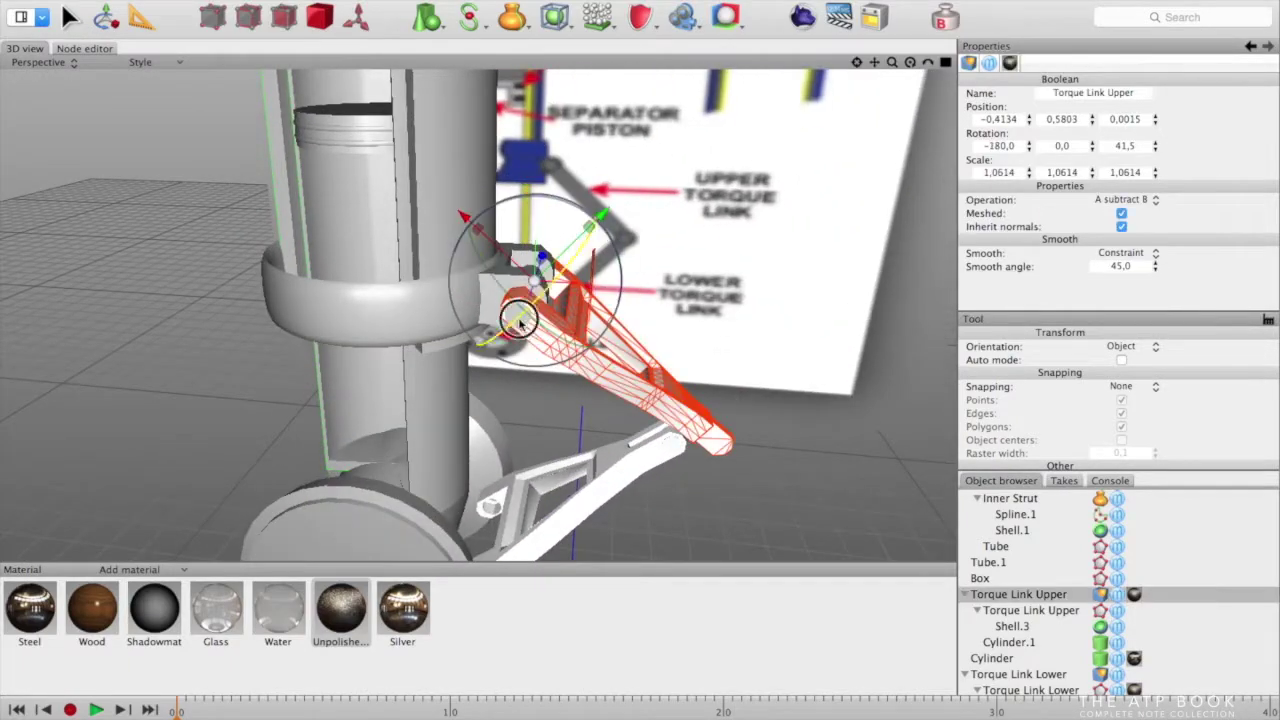
super+click(983, 580)
drag(635, 414, 631, 414)
middle_drag(690, 345, 728, 345)
click(534, 270)
middle_drag(710, 255, 395, 225)
drag(350, 272, 353, 272)
middle_drag(400, 320, 740, 455)
Duplicate the notched box and move the copy down to the axle housing
click(520, 290)
key(super+d)
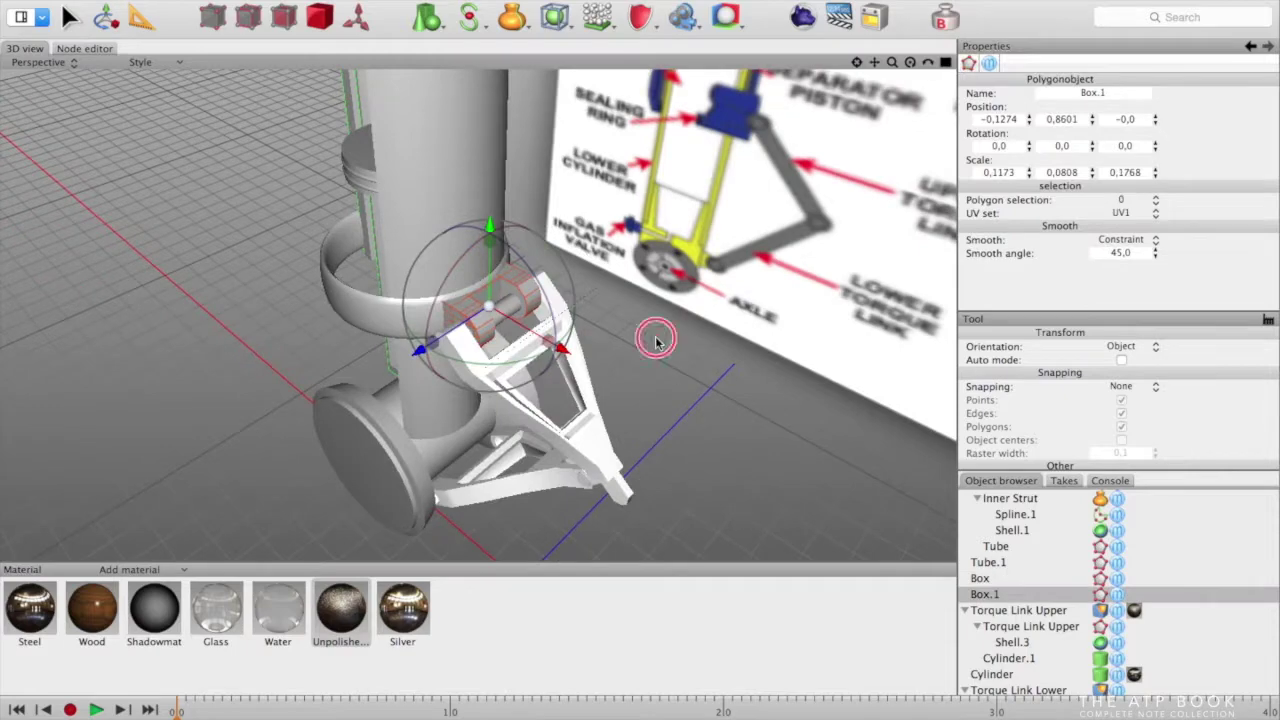
drag(490, 228, 487, 384)
middle_drag(668, 497, 650, 418)
drag(446, 391, 446, 426)
middle_drag(620, 490, 535, 515)
Fine-tune the box copy's height and depth between the inner ends of the lower torque link
scroll(510, 446, up, 5)
mouse_move(477, 217)
mouse_down()
mouse_move(477, 206)
mouse_move(477, 221)
mouse_up()
middle_drag(620, 400, 385, 382)
drag(477, 228, 477, 234)
middle_drag(450, 390, 690, 392)
drag(561, 328, 553, 328)
middle_drag(490, 390, 525, 474)
Duplicate the upper bolt and position the copy in the lower torque link's joint at the axle housing
click(806, 293)
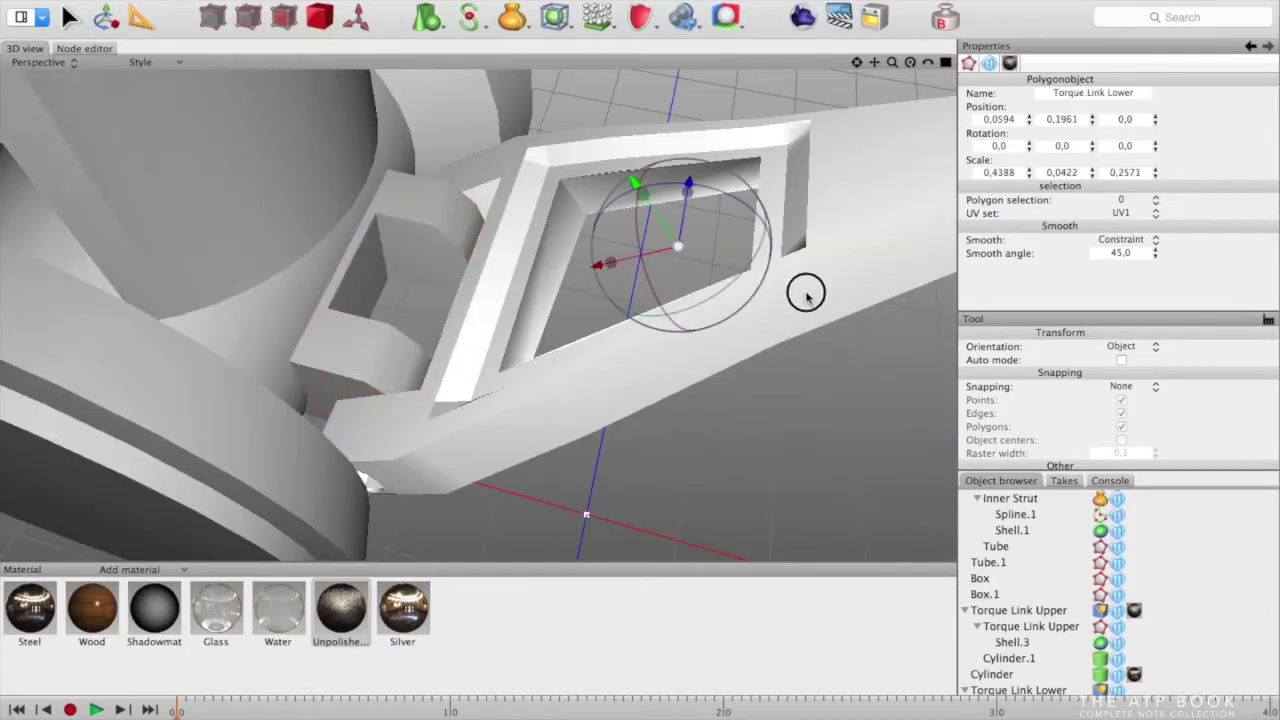
click(966, 610)
click(982, 641)
middle_drag(362, 249, 560, 130)
click(480, 80)
key(super+d)
drag(560, 88, 555, 280)
middle_drag(555, 280, 325, 475)
drag(571, 320, 573, 418)
middle_drag(573, 418, 533, 370)
alt+drag(666, 537, 445, 517)
drag(627, 395, 626, 409)
alt+drag(520, 480, 614, 414)
Look through the object list for the strut and link parts and select the lower bolt
click(1009, 690)
alt+drag(621, 461, 580, 474)
scroll(1012, 640, down, 5)
drag(1006, 623, 983, 681)
click(996, 671)
click(991, 558)
scroll(1015, 583, down, 5)
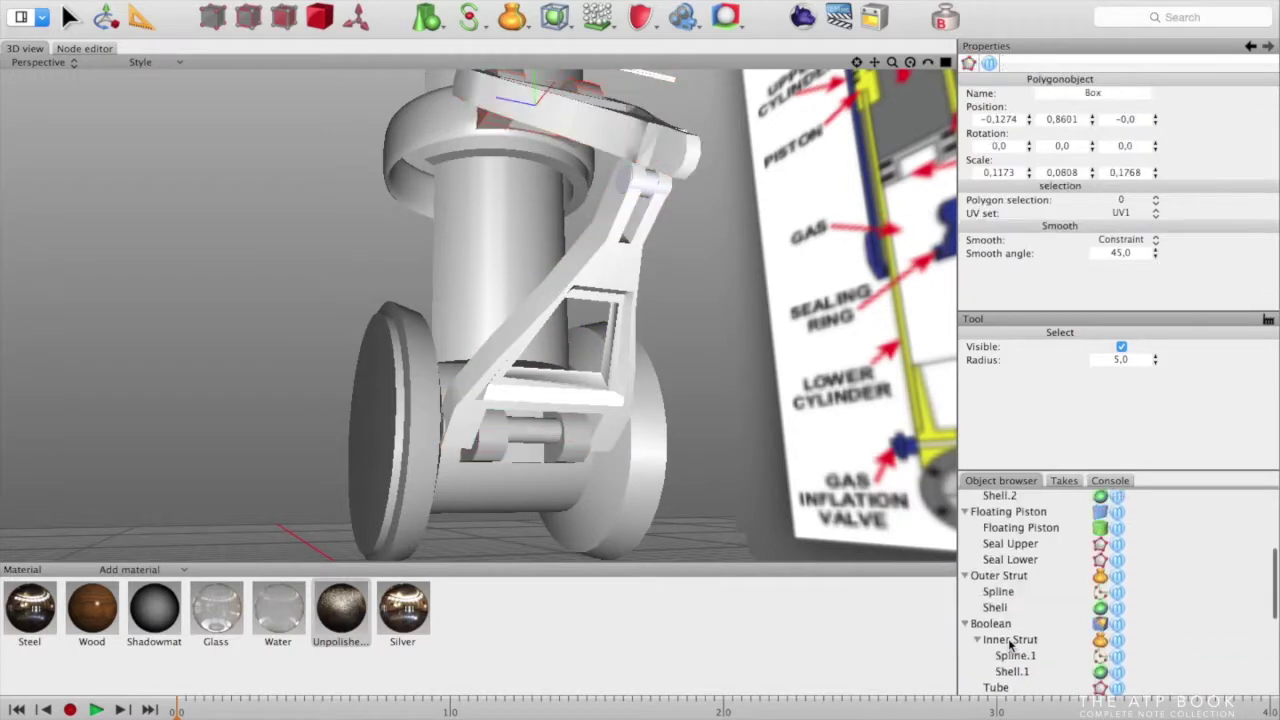
scroll(1010, 645, up, 5)
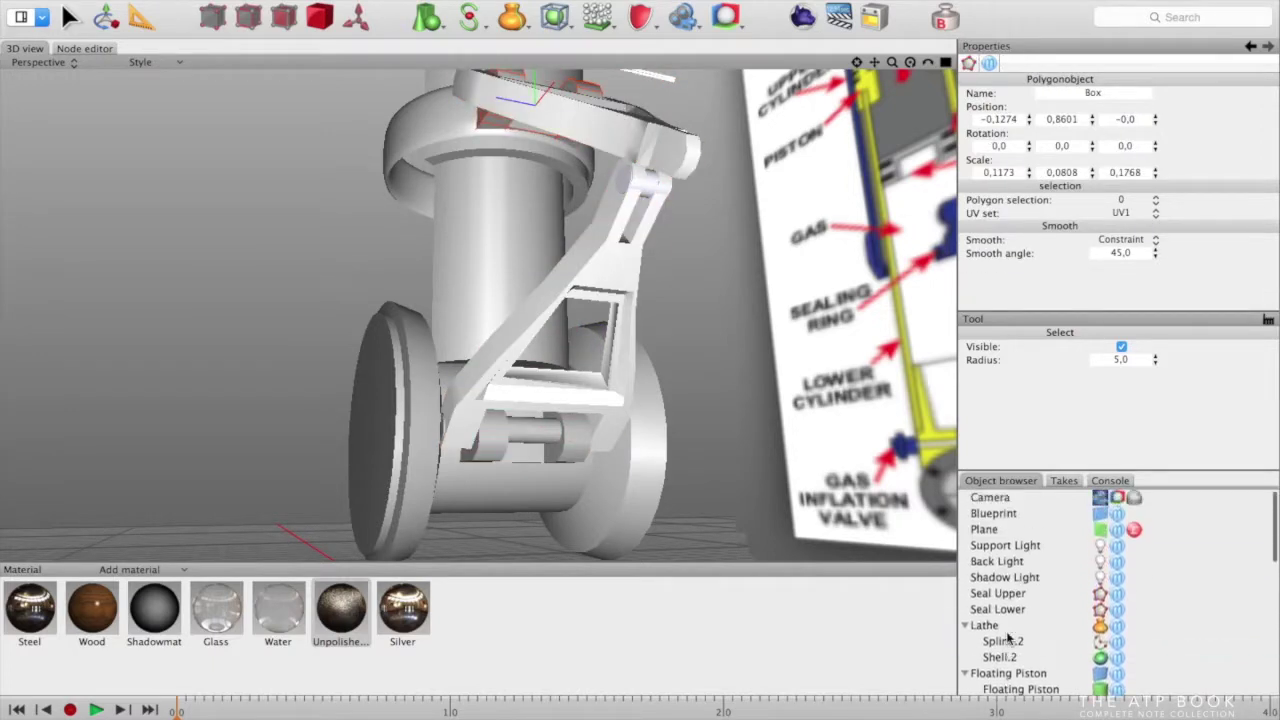
scroll(1005, 650, down, 10)
click(997, 656)
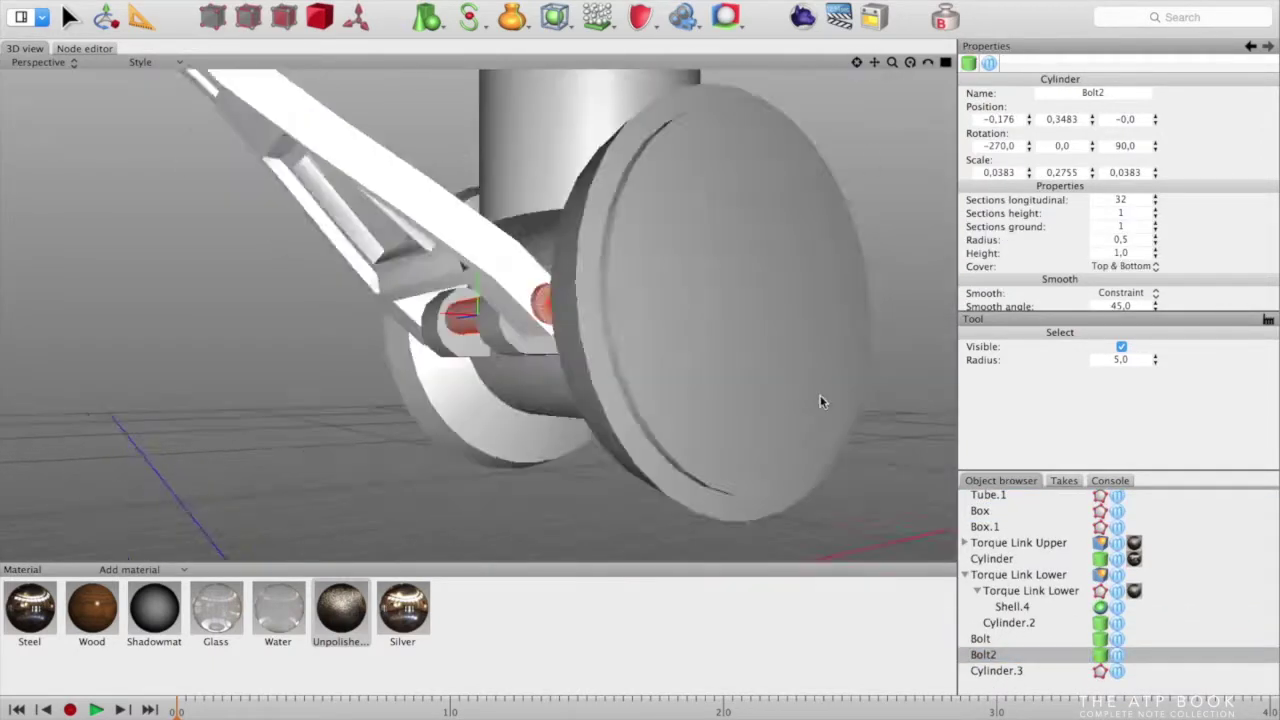
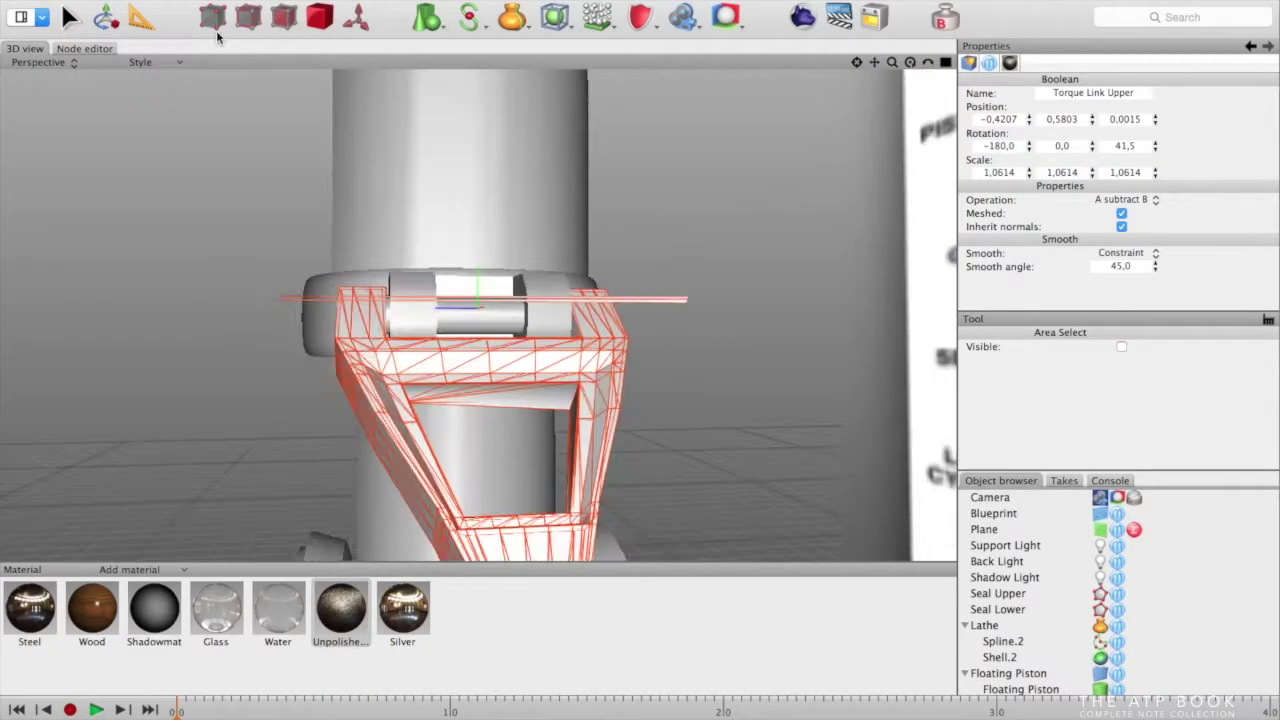
Set the offset of the upper torque link's Shell modifier to 0.0
scroll(1006, 549, down, 10)
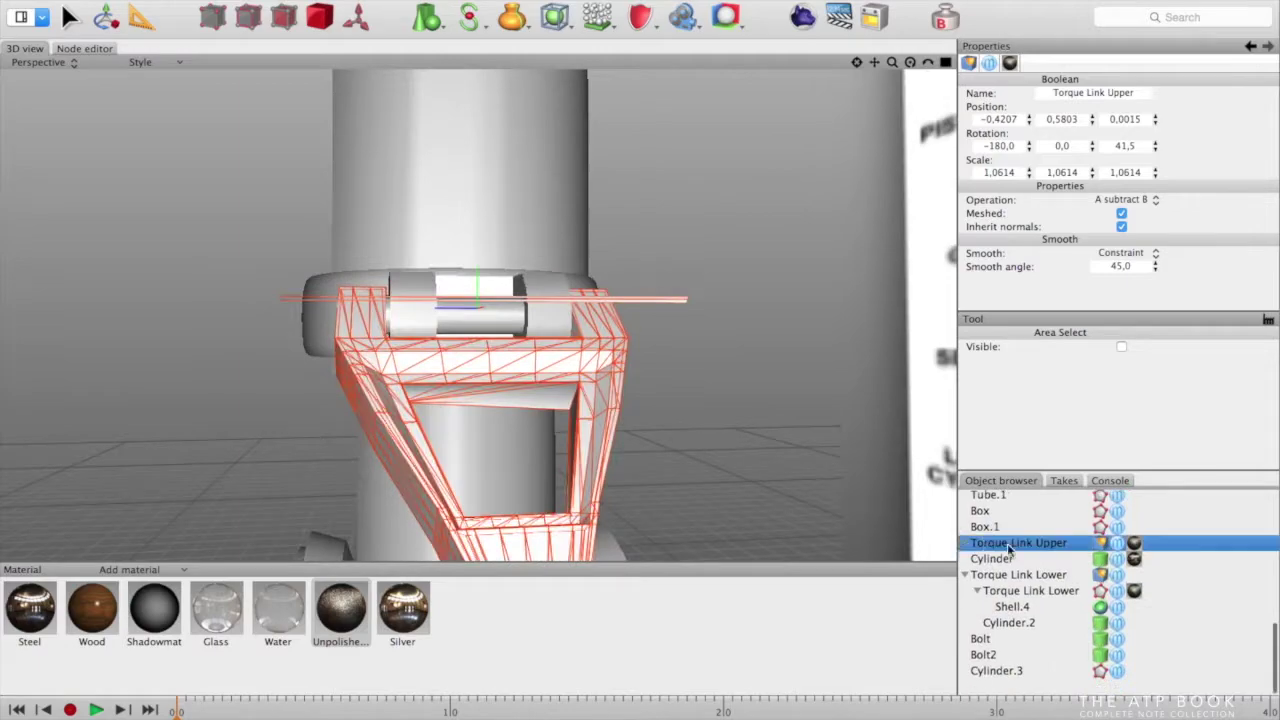
click(965, 543)
click(1018, 591)
click(1025, 575)
click(1156, 204)
click(1156, 197)
click(1156, 205)
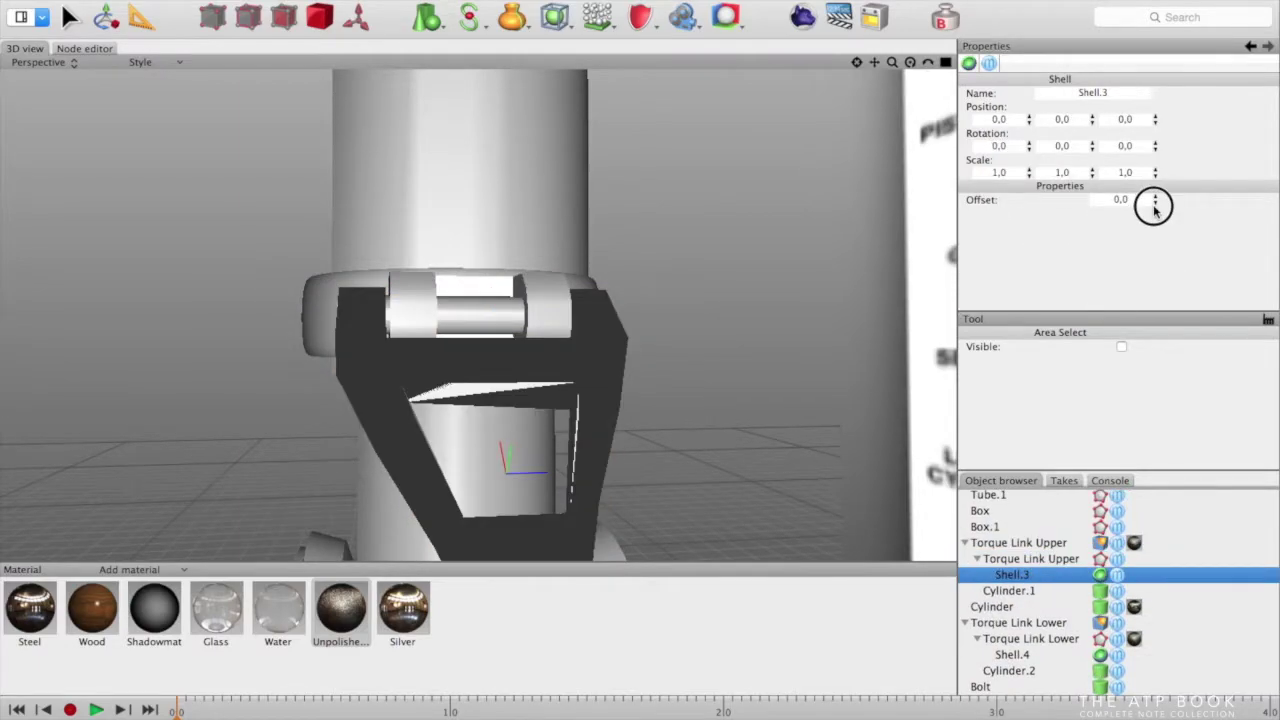
Delete the Shell modifiers from the upper and lower torque links
key(BackSpace)
click(1012, 640)
key(Delete)
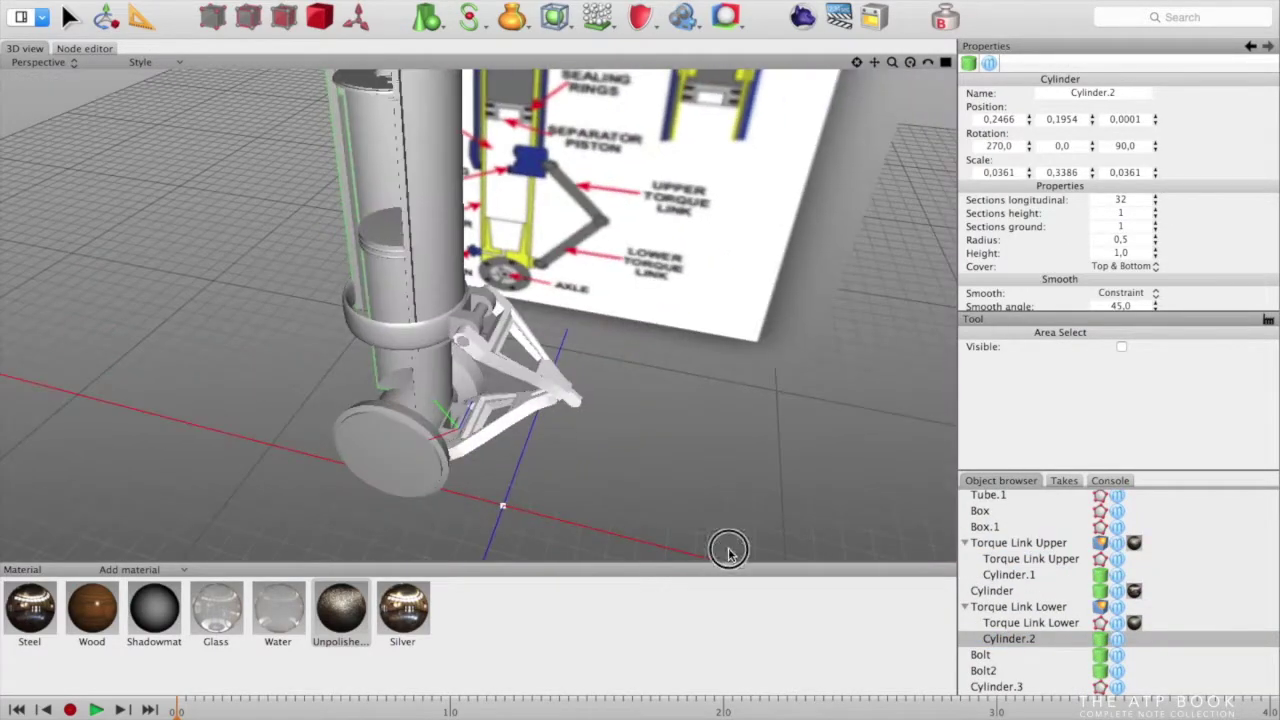
Examine the joint where the outer ends of the upper and lower torque links meet
alt+drag(729, 554, 643, 391)
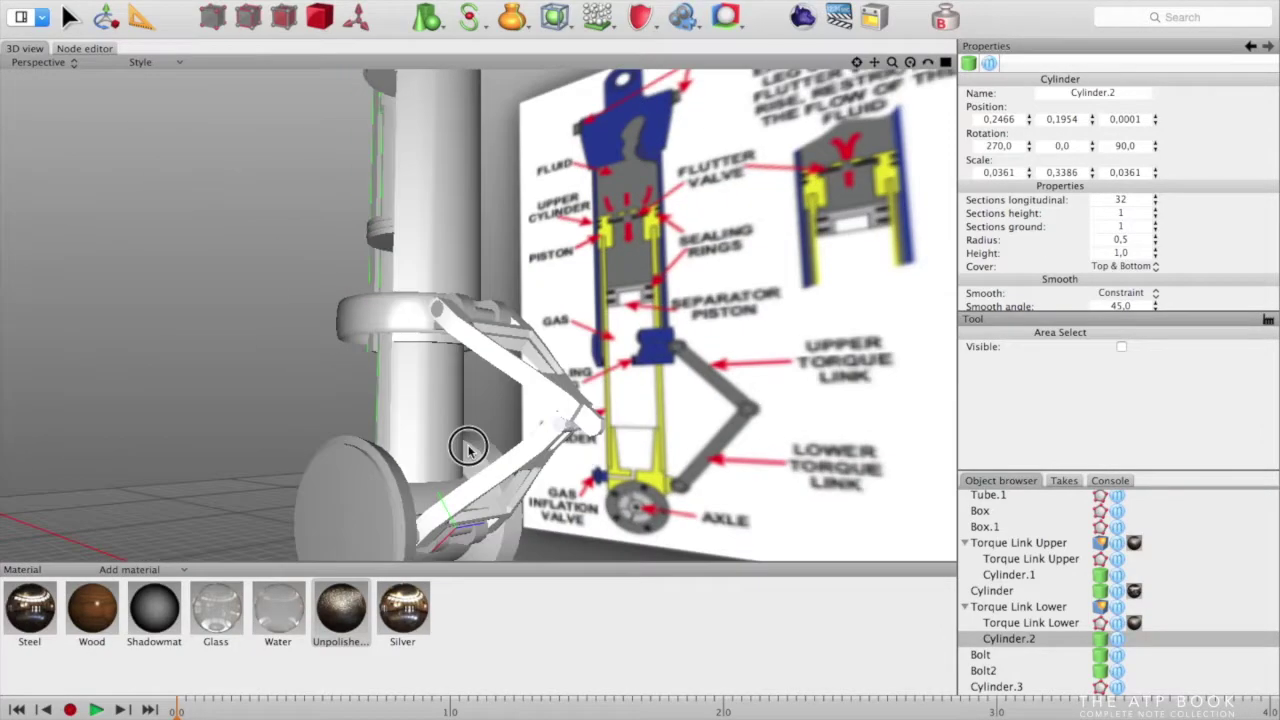
alt+drag(468, 448, 330, 447)
scroll(330, 447, down, 5)
middle_drag(332, 447, 476, 418)
scroll(476, 417, up, 5)
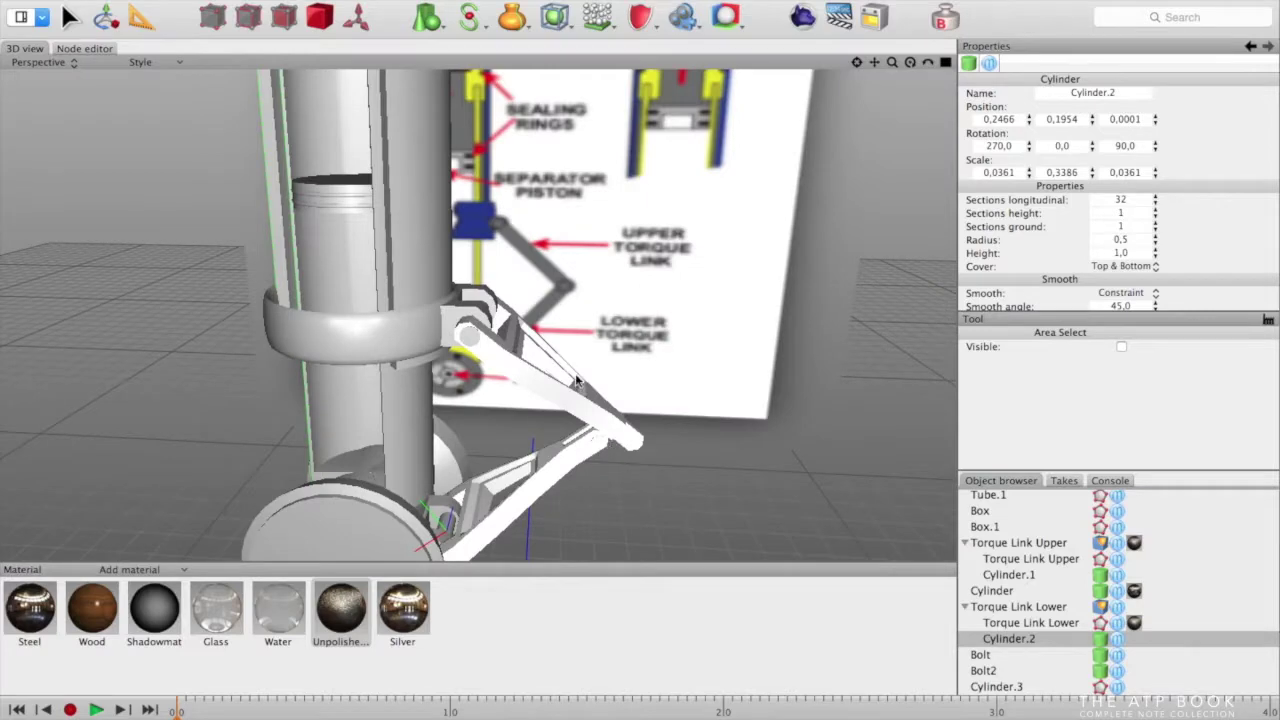
key(space)
click(602, 443)
key(f)
middle_drag(602, 443, 578, 430)
Try rotation angles of 43 and 44 degrees in the upper torque link's third rotation value
click(1018, 543)
click(1155, 143)
click(1155, 149)
double_click(1145, 147)
text(43)
key(Return)
text(44)
key(Return)
Set the lower torque link's third rotation value to -30 degrees after trying -45, -37 and -33
click(1134, 623)
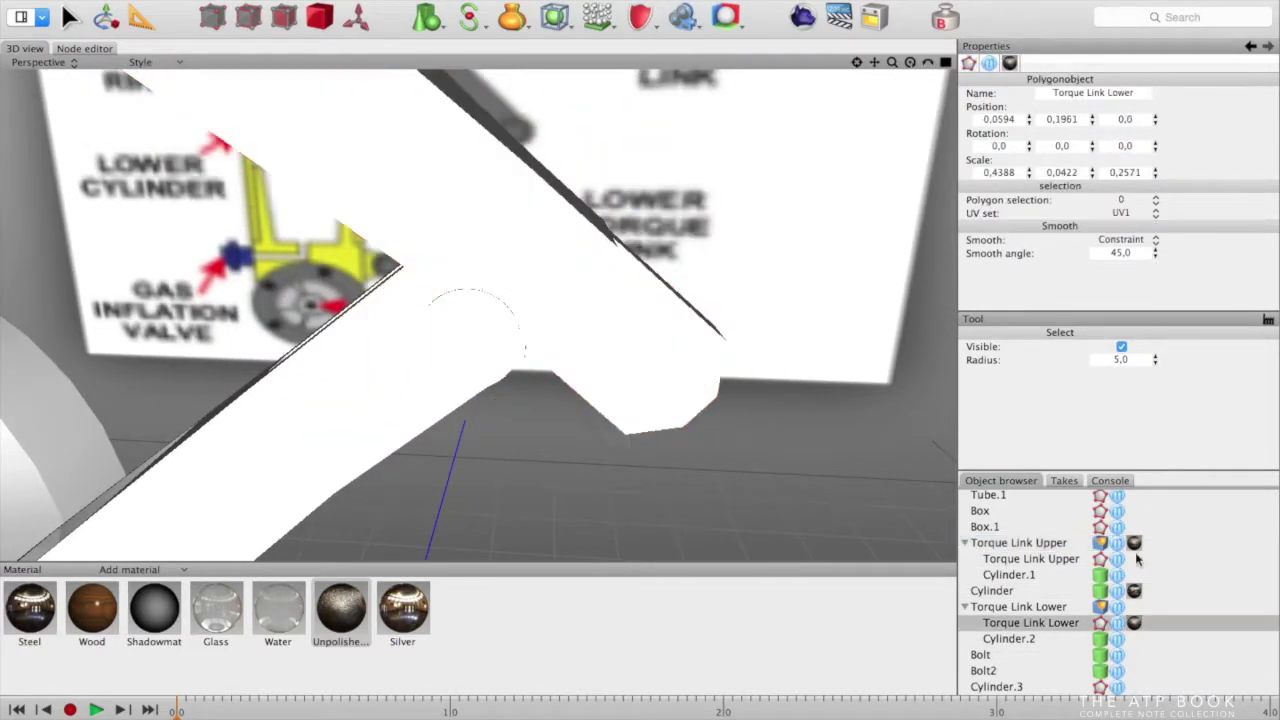
click(965, 607)
click(965, 559)
click(1005, 623)
double_click(1127, 147)
text(-45)
key(Return)
text(-37)
key(Return)
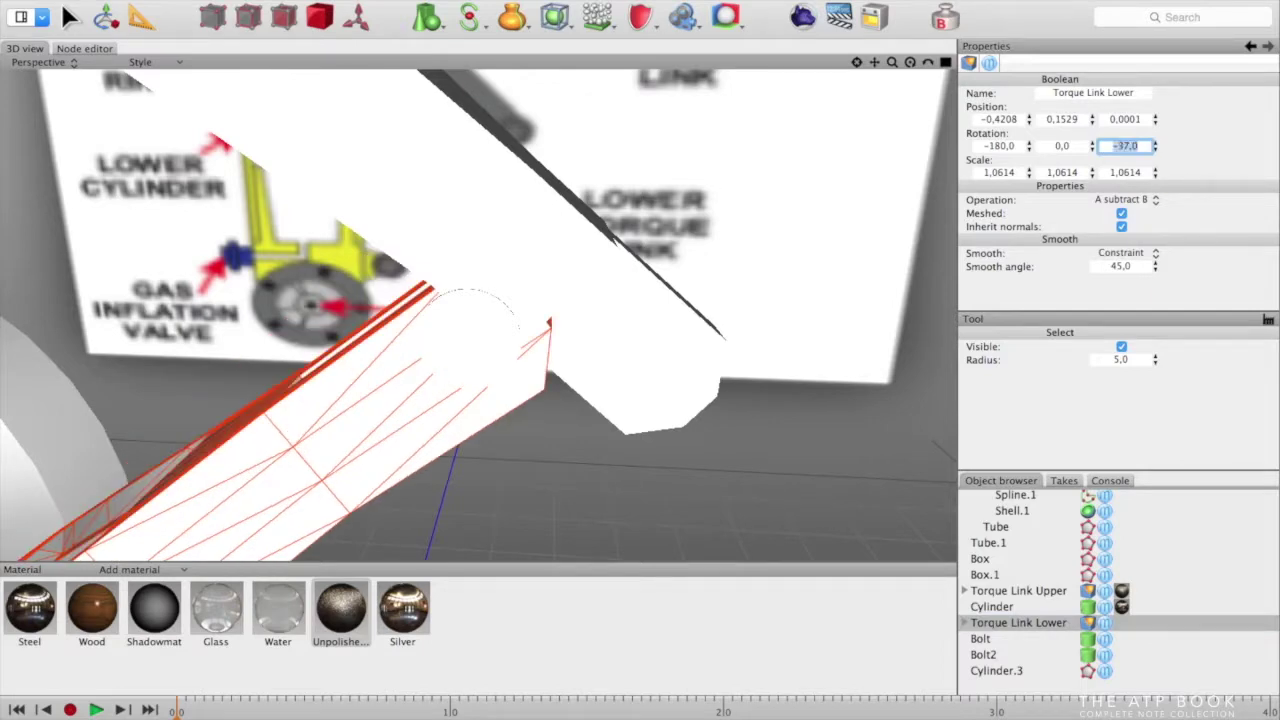
text(-33)
key(Return)
text(-30)
click(643, 357)
Set the upper torque link's third rotation value to 47 degrees after trying 50
click(1018, 591)
double_click(1127, 147)
text(50)
key(Return)
text(4)
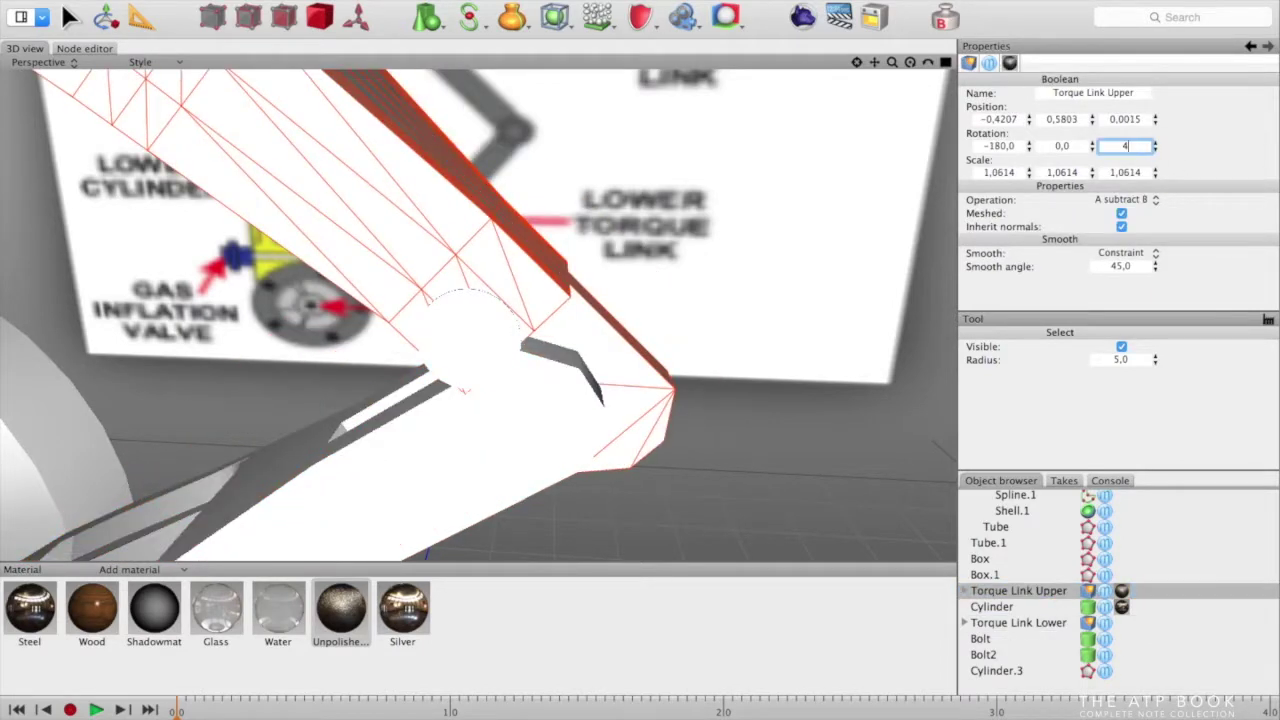
text(7)
key(Return)
click(484, 452)
Set the lower torque link's third rotation value to -32 degrees after trying -31
click(1018, 623)
double_click(1130, 147)
text(-31)
key(Return)
alt+drag(799, 362, 794, 412)
double_click(1127, 147)
text(-32)
key(Return)
Move and resize the pin cylinder so it fits the joint where the two torque links meet
click(992, 607)
click(106, 17)
drag(478, 222, 478, 342)
drag(574, 435, 664, 435)
click(506, 311)
Adjust the bolt positions at the lower and upper lugs to line them up with the torque link ends
click(1018, 591)
alt+drag(830, 490, 460, 465)
click(440, 440)
drag(303, 434, 313, 433)
alt+drag(264, 430, 506, 424)
click(328, 192)
drag(331, 120, 330, 100)
click(471, 390)
alt+drag(471, 390, 575, 350)
Add a cylinder primitive and set its second rotation value to -90 degrees
click(428, 17)
click(465, 130)
scroll(460, 330, down, 3)
drag(428, 476, 576, 346)
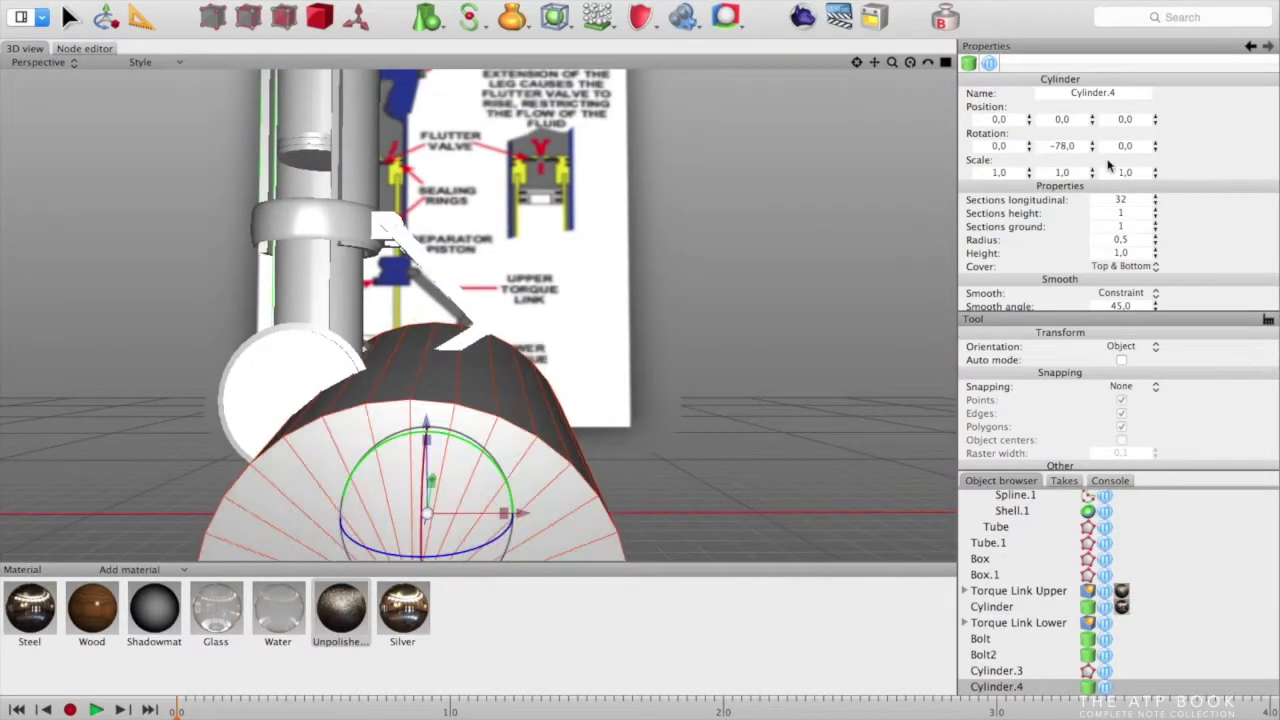
double_click(1062, 146)
text(-90)
key(Return)
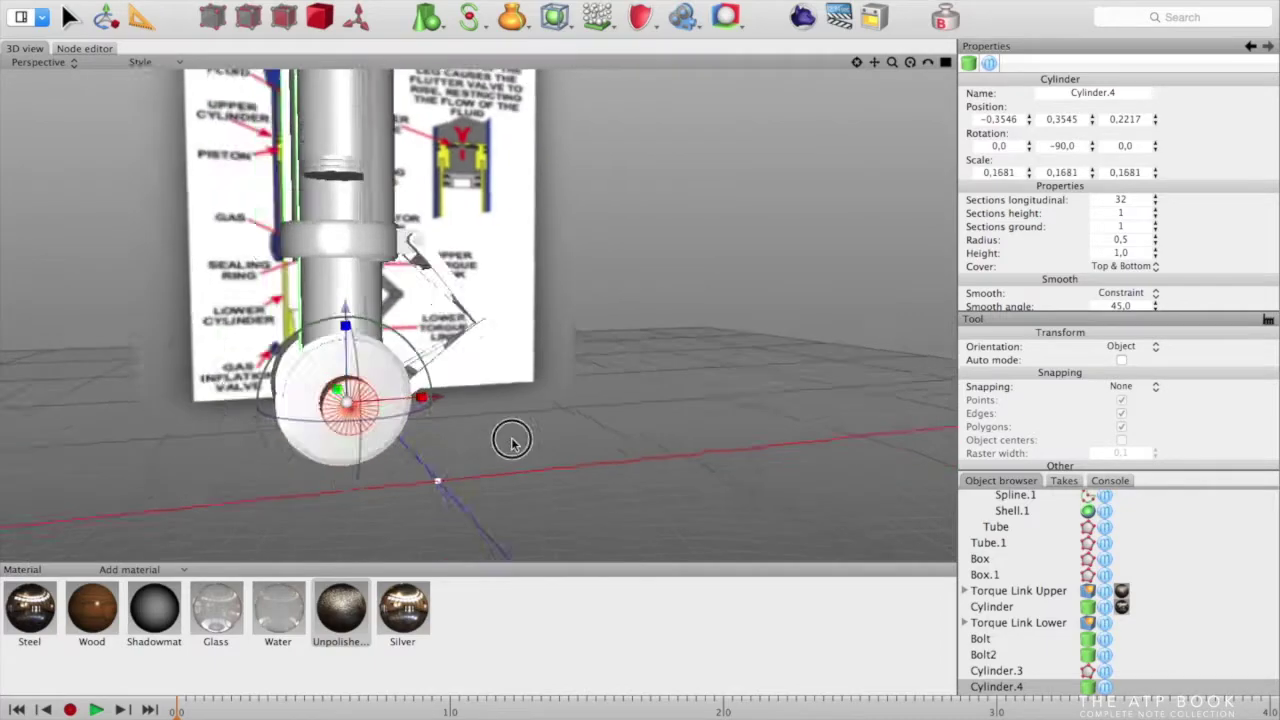
Replace the old axle housing with the new cylinder, stretched across the strut's lower end with a length scale of about 0.68
middle_drag(509, 437, 483, 408)
middle_drag(560, 400, 443, 380)
mouse_move(761, 410)
middle_down()
mouse_move(711, 440)
mouse_move(761, 410)
middle_up()
double_click(997, 671)
text(Axle)
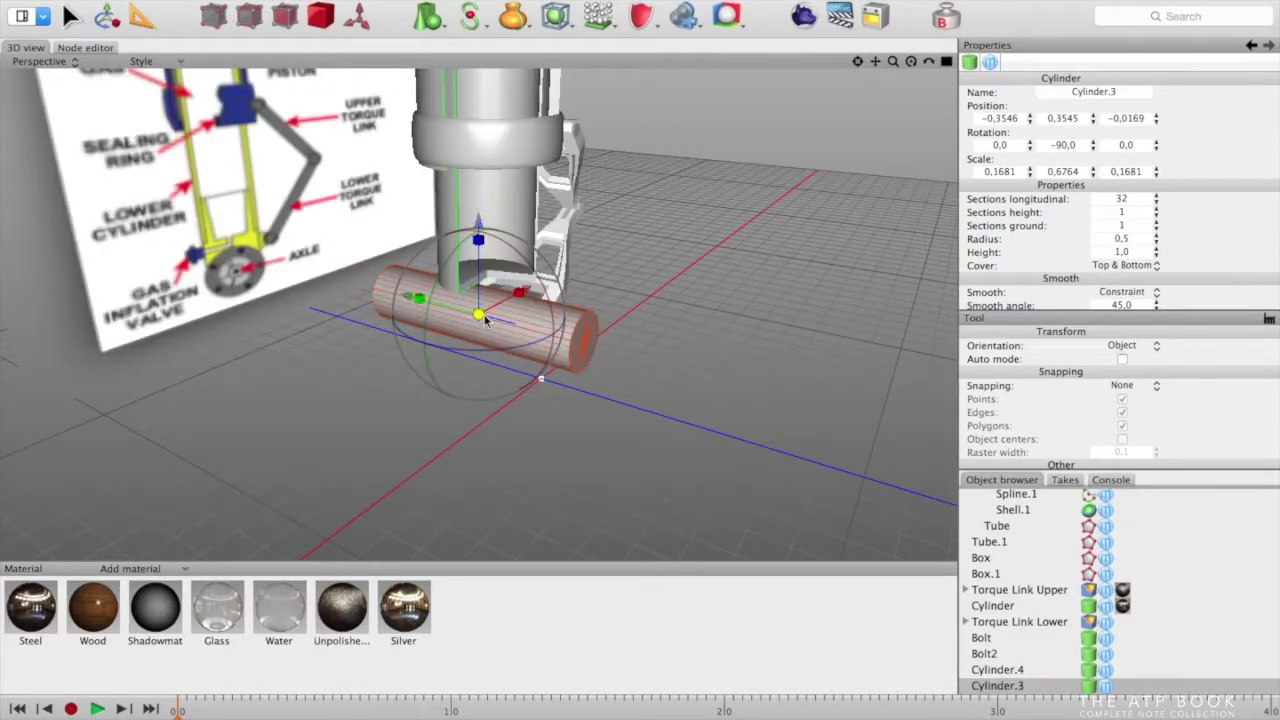
Shape a copy of the axle cylinder into a shorter, thicker upright hub under the inner strut, rotated to -180 degrees
drag(485, 320, 522, 318)
drag(418, 299, 459, 310)
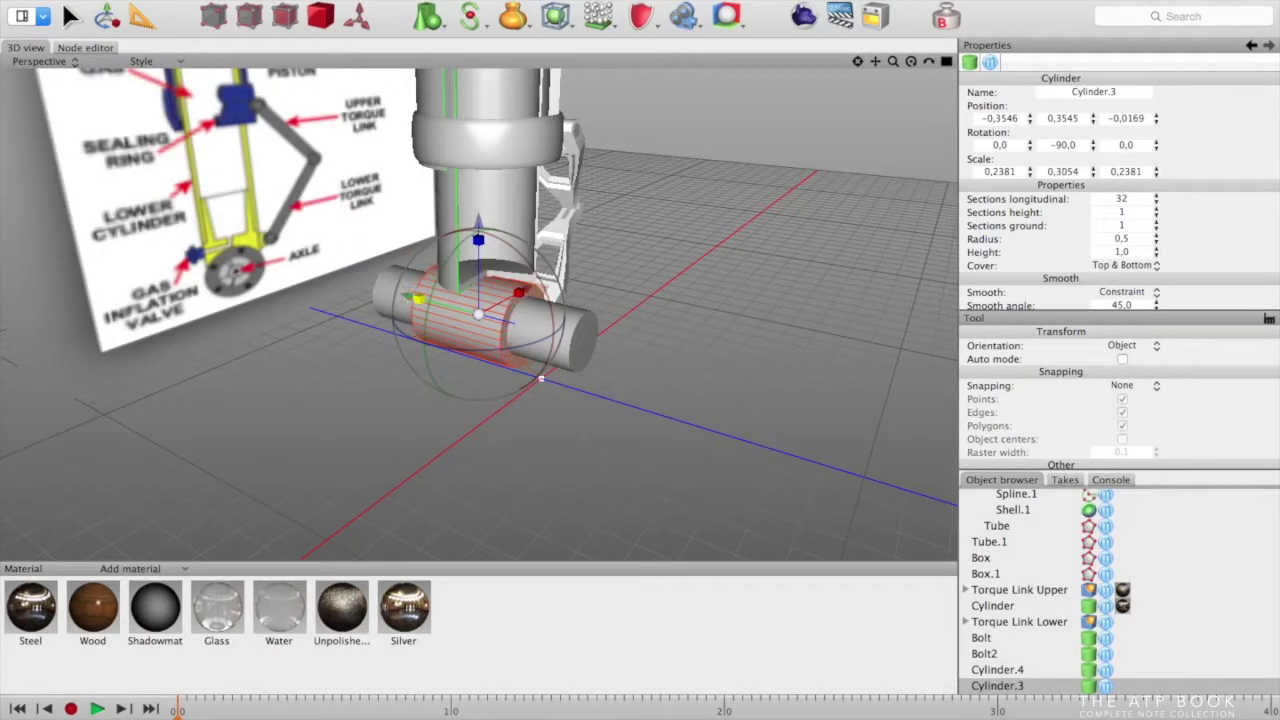
right_drag(640, 330, 551, 394)
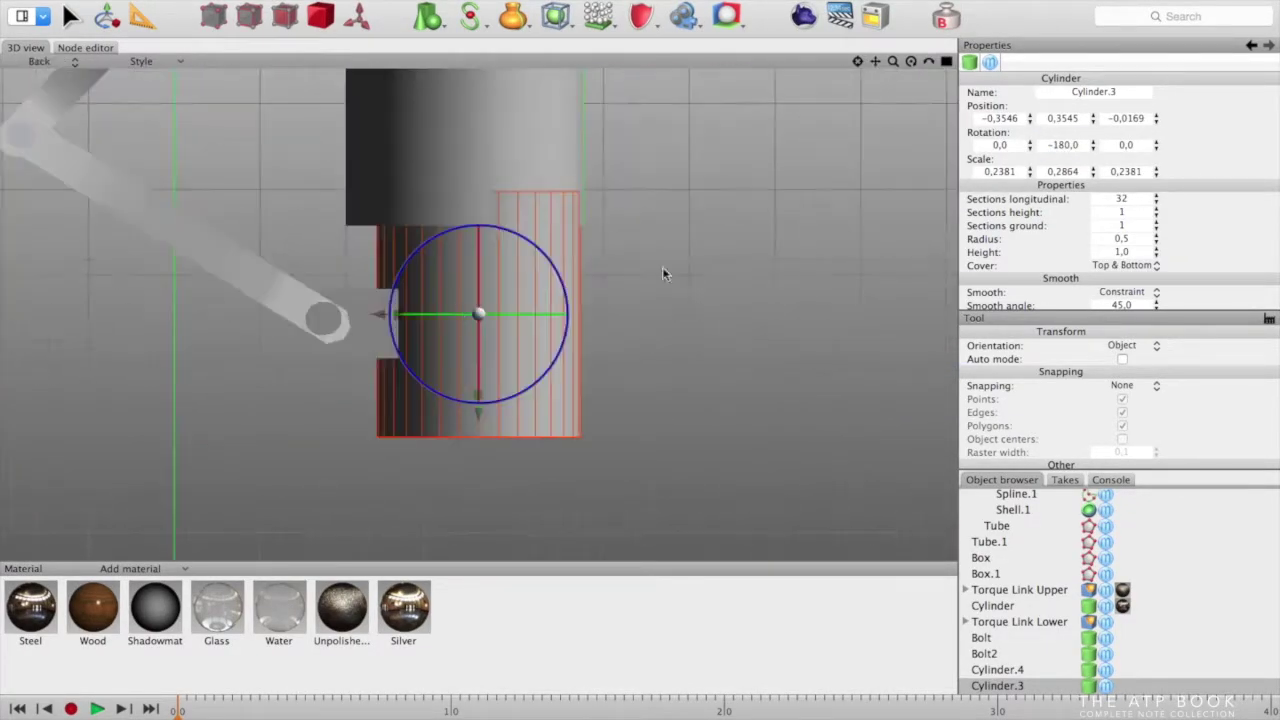
drag(378, 314, 364, 314)
drag(464, 314, 488, 314)
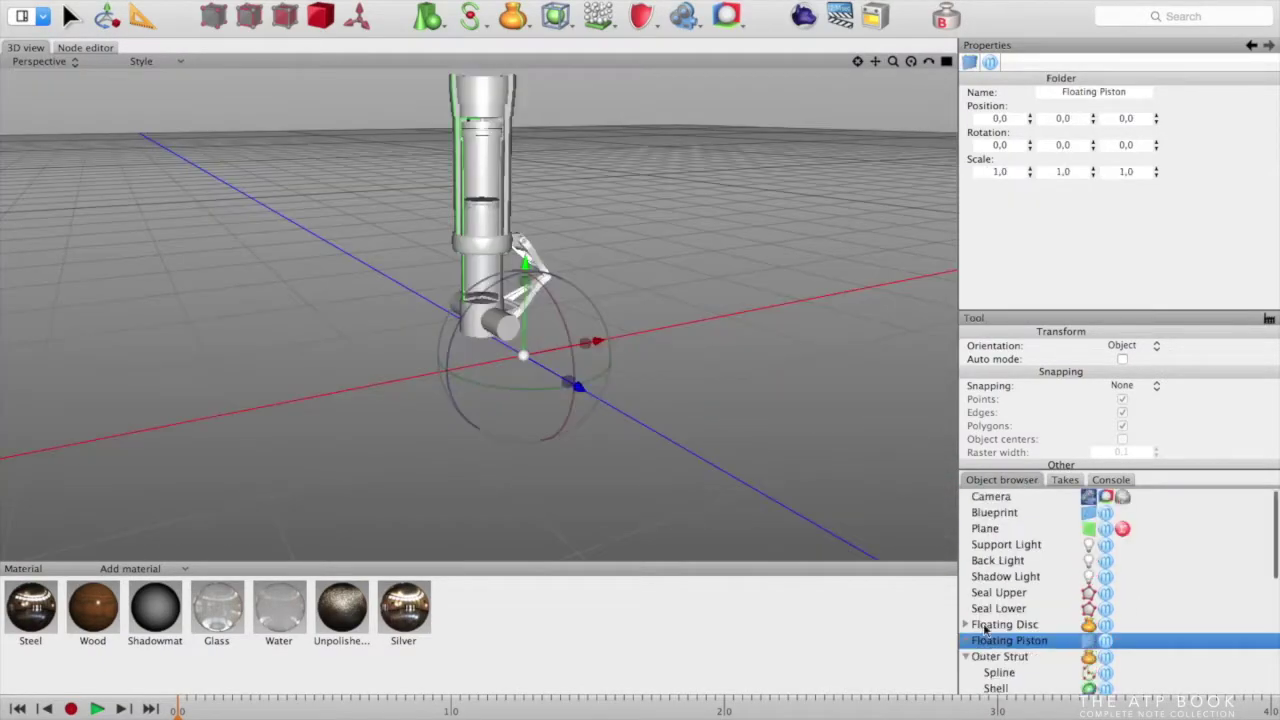
Collapse the Inner Strut group and rename the tube below it as Rotating Collar
scroll(1010, 580, down, 3)
click(990, 550)
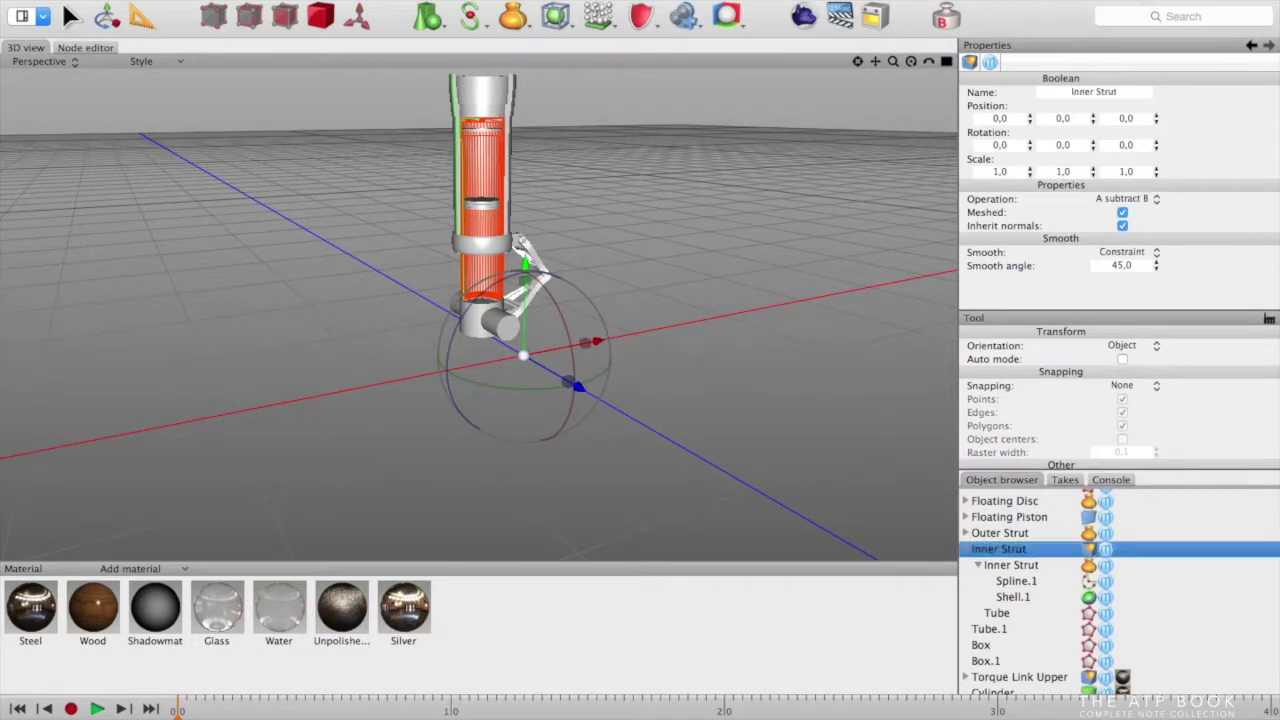
click(966, 549)
double_click(990, 540)
text(Rotating Collar)
key(Tab)
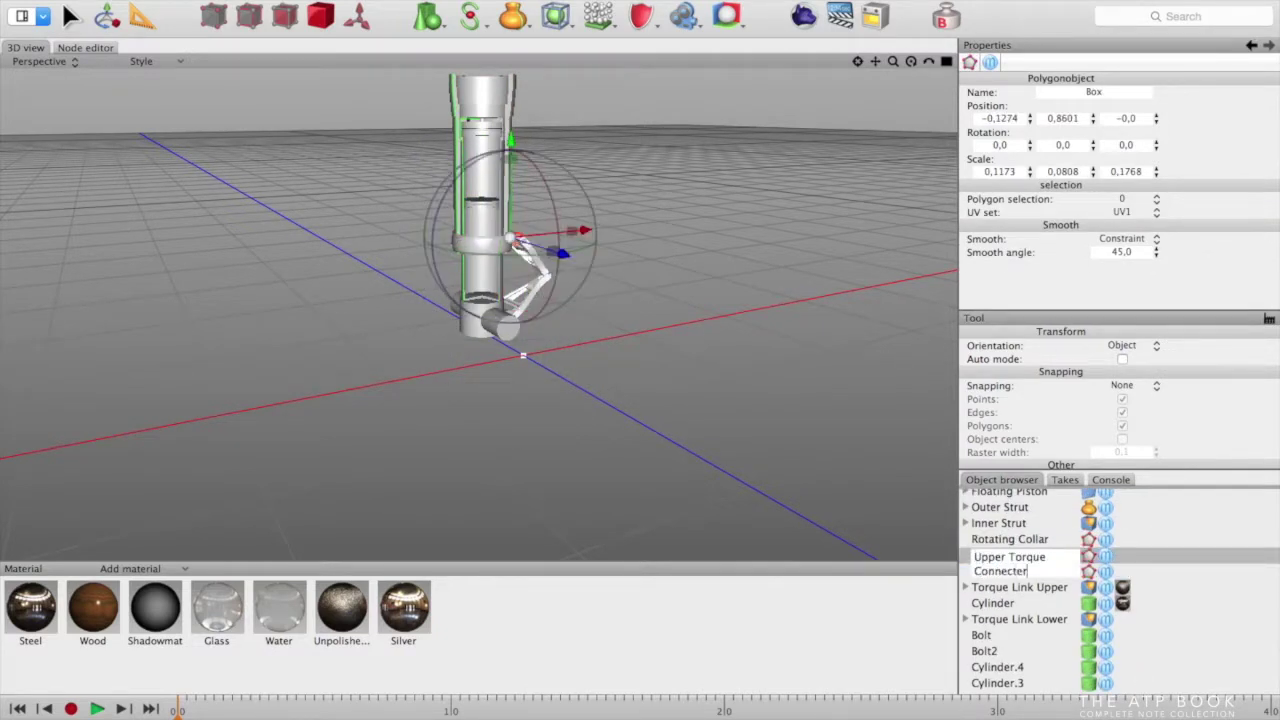
Rename the two mounting boxes as Upper Torque Connecter and Lower Torque Connecter
text(Upper Torque Connecter)
key(Tab)
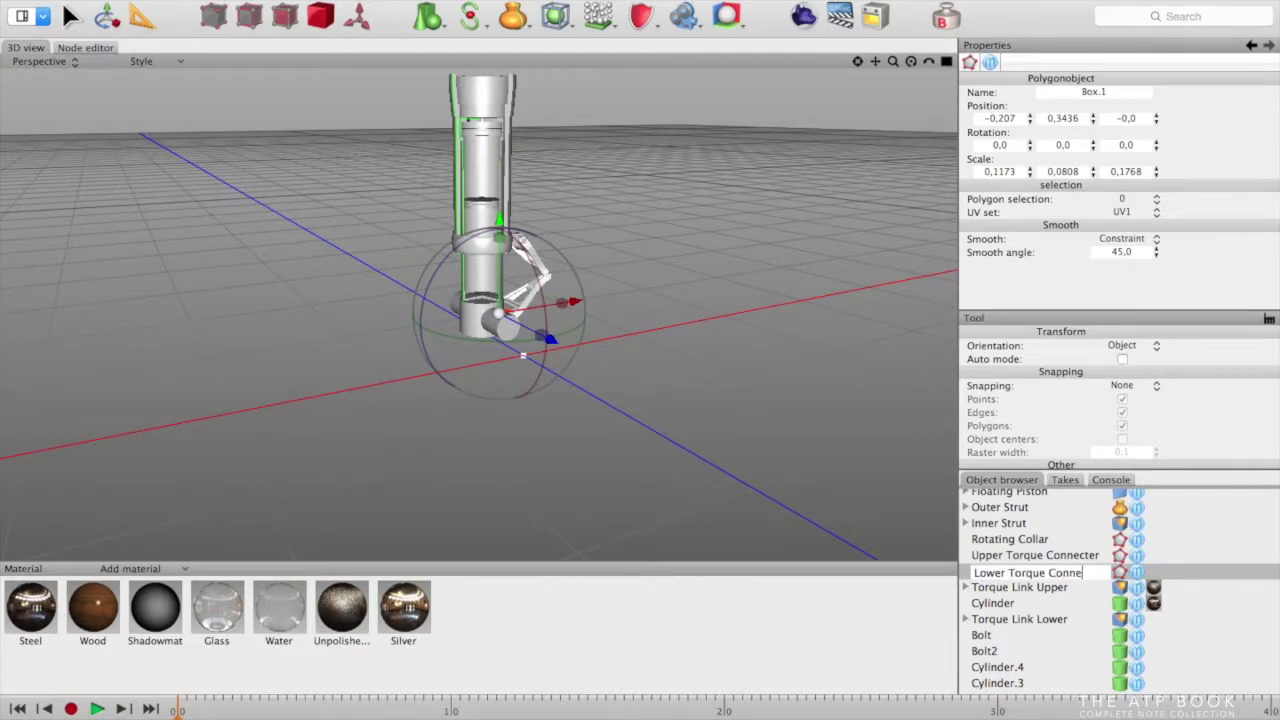
scroll(990, 620, down, 1)
Rename the joint cylinder as Toque Lock Pin and the two bolts as Upper Bolt and Lower Bolt
click(991, 590)
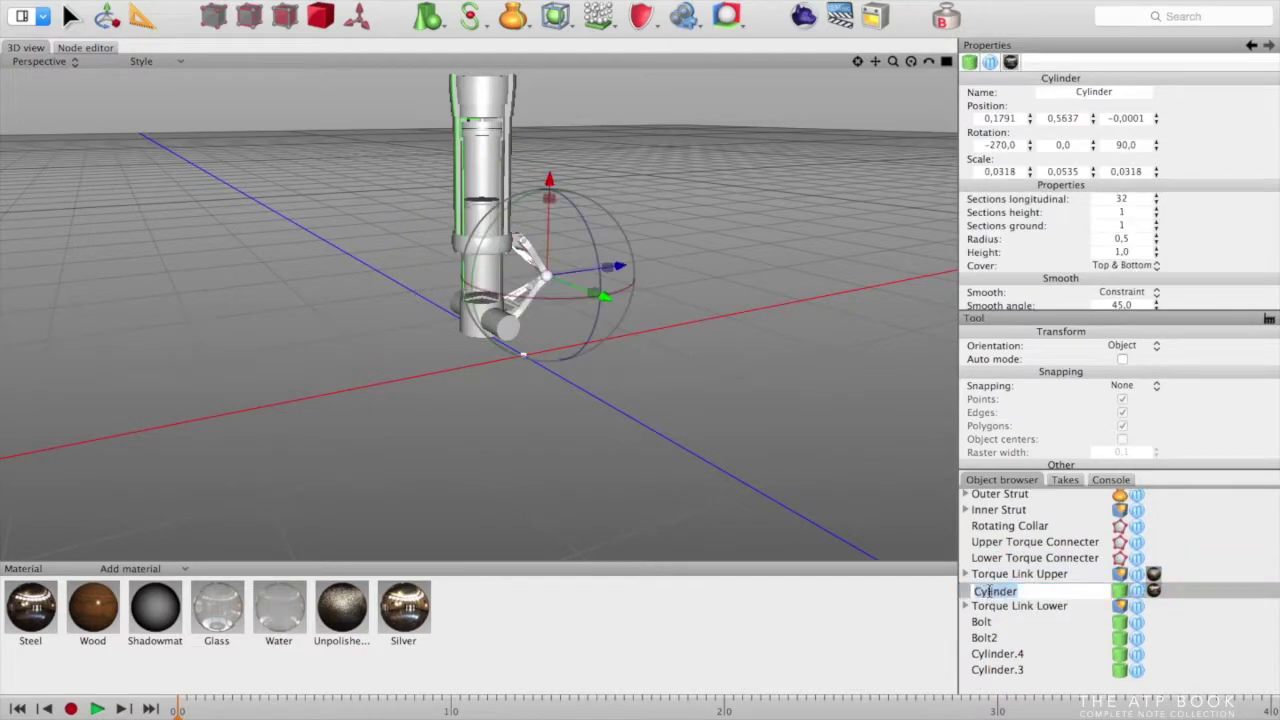
click(985, 623)
text(Upper)
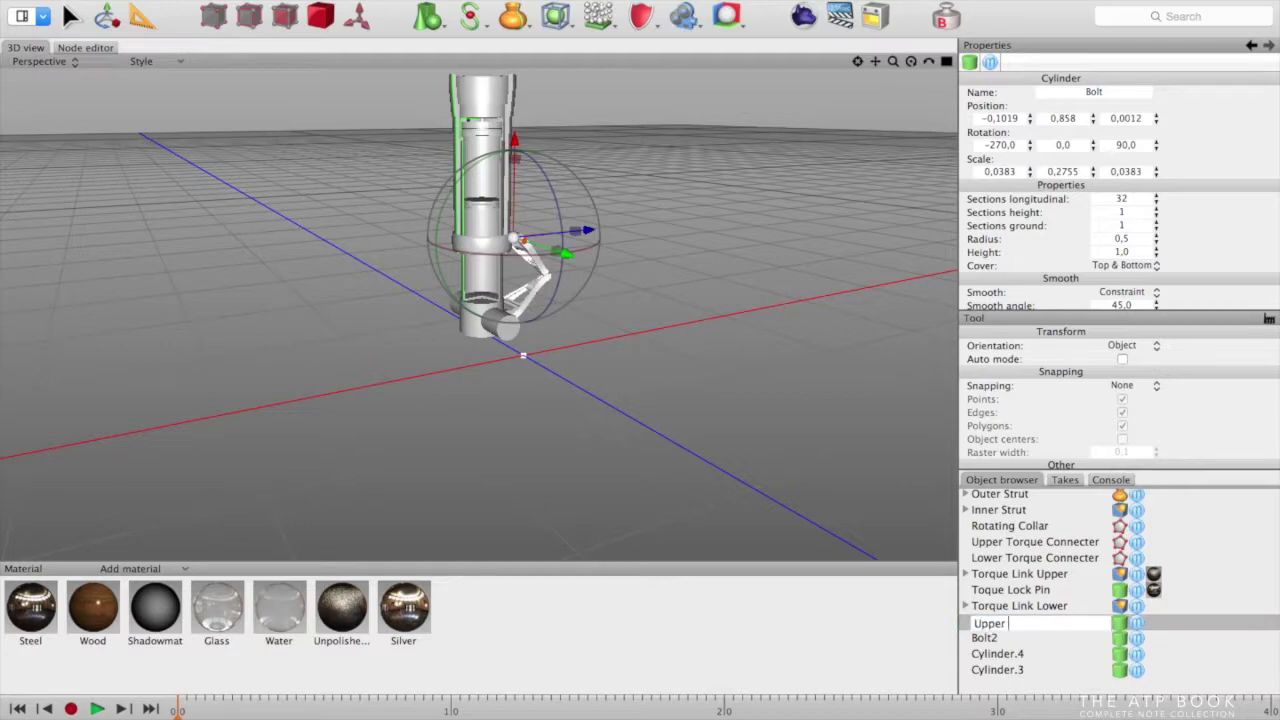
text( Bolt)
click(988, 638)
Shift the axle and hub cylinders together to line them up under the inner strut
click(997, 654)
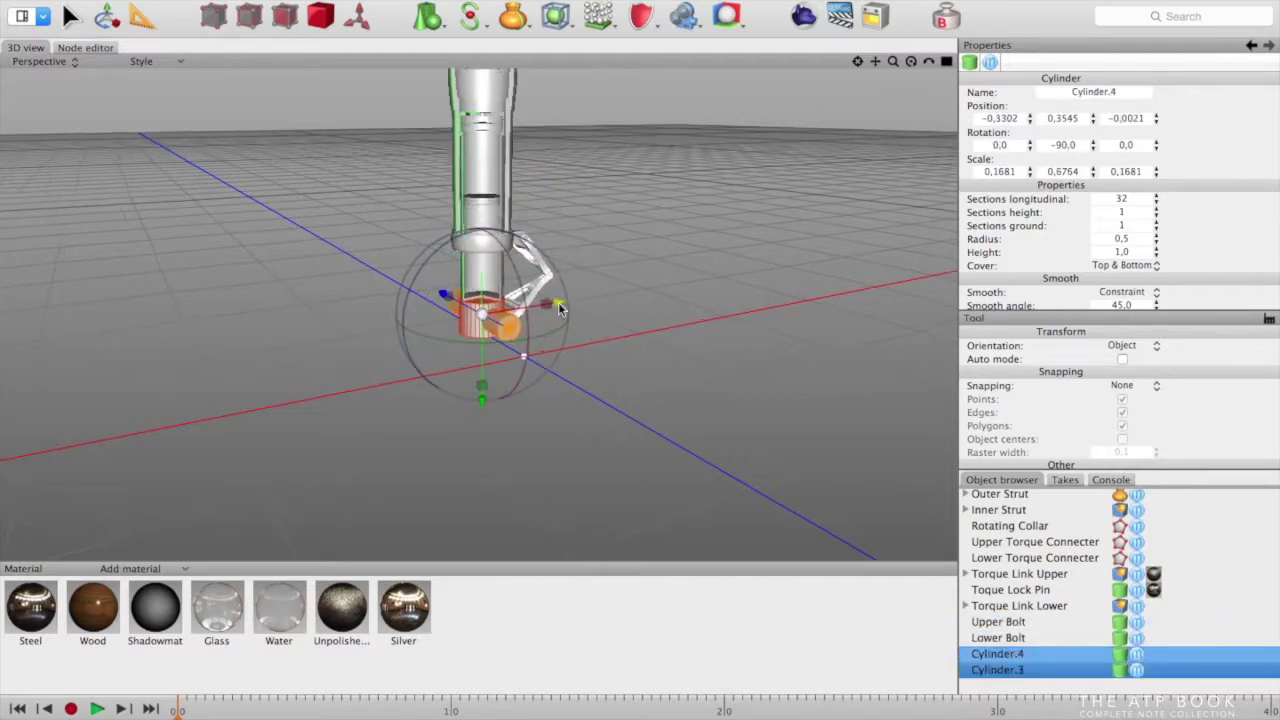
click(998, 510)
scroll(708, 312, up, 8)
alt+drag(711, 312, 602, 390)
click(601, 388)
click(432, 411)
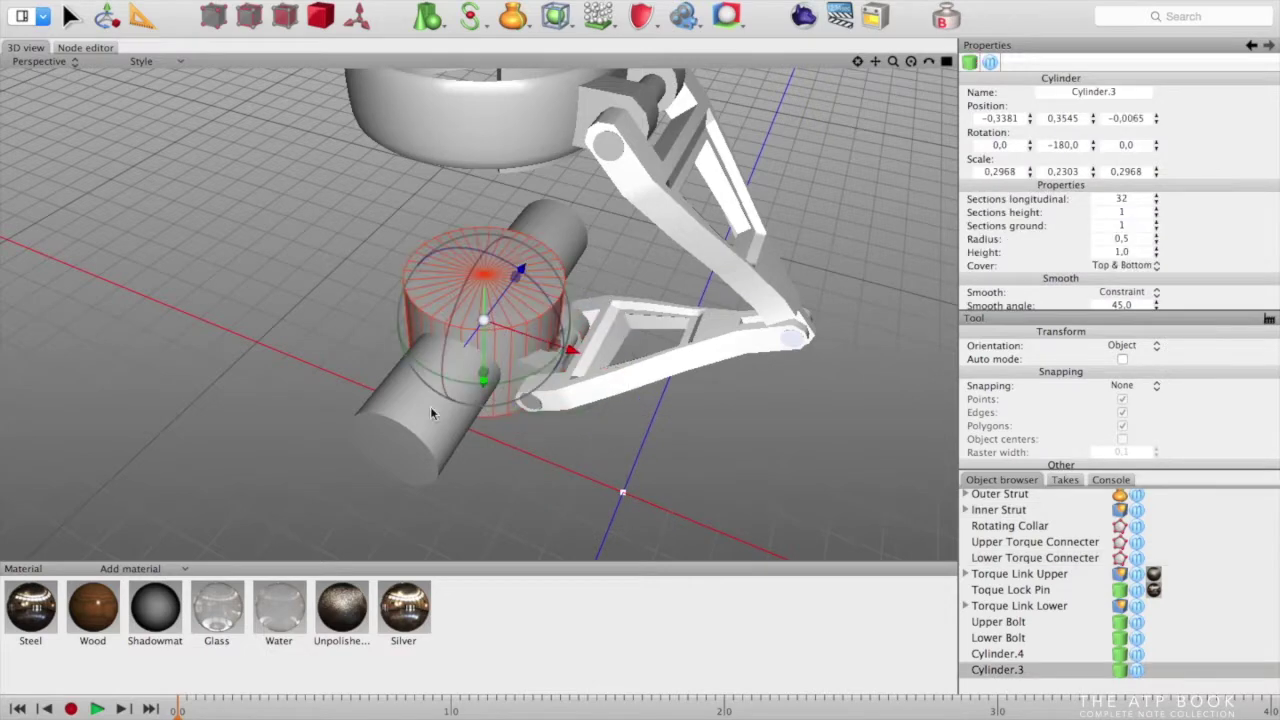
shift+click(455, 390)
shift+click(571, 348)
shift+click(533, 401)
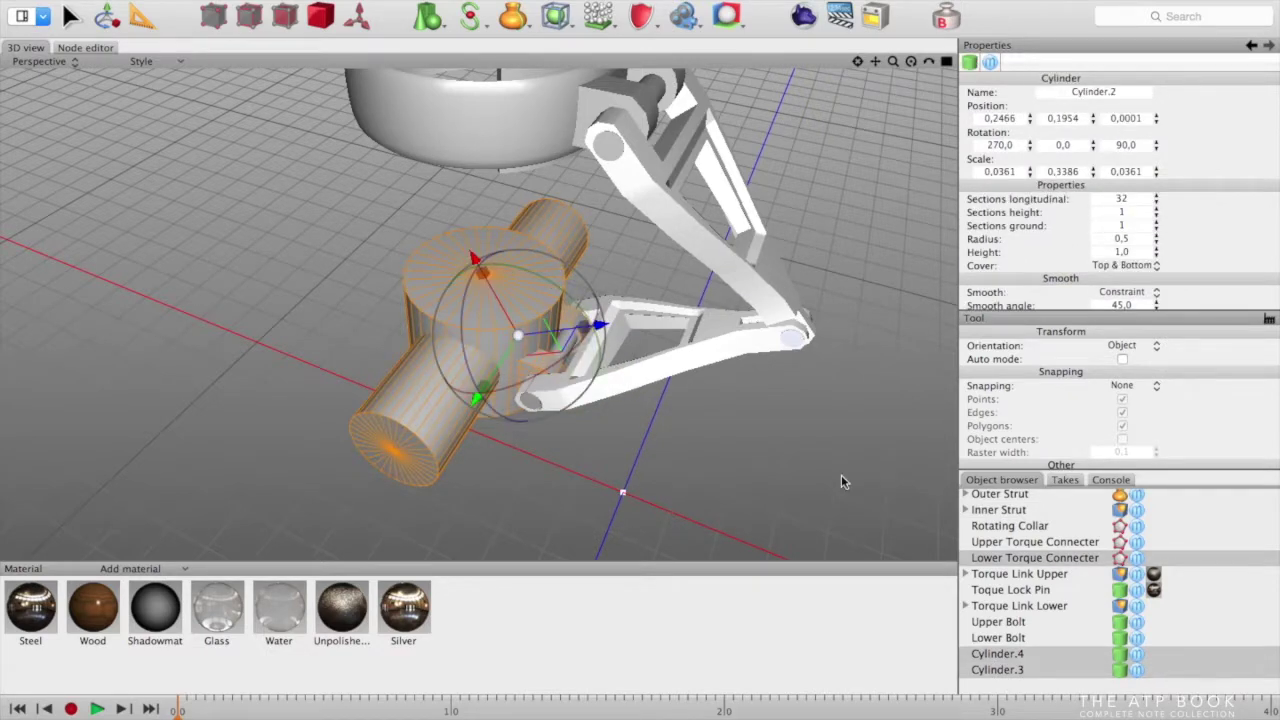
click(752, 282)
shift+click(741, 345)
shift+click(607, 146)
shift+click(561, 343)
shift+click(528, 403)
shift+click(995, 638)
click(1010, 512)
click(1010, 544)
click(1010, 559)
shift+click(1008, 575)
shift+click(1007, 591)
shift+click(1012, 606)
shift+click(1018, 638)
drag(738, 357, 736, 356)
click(613, 452)
Move the axle, hub and lower torque connecter together along X, clear of the lower torque link
click(1047, 669)
shift+click(1040, 654)
drag(573, 350, 513, 332)
click(600, 450)
click(1035, 558)
super+click(1030, 669)
super+click(1030, 654)
click(454, 438)
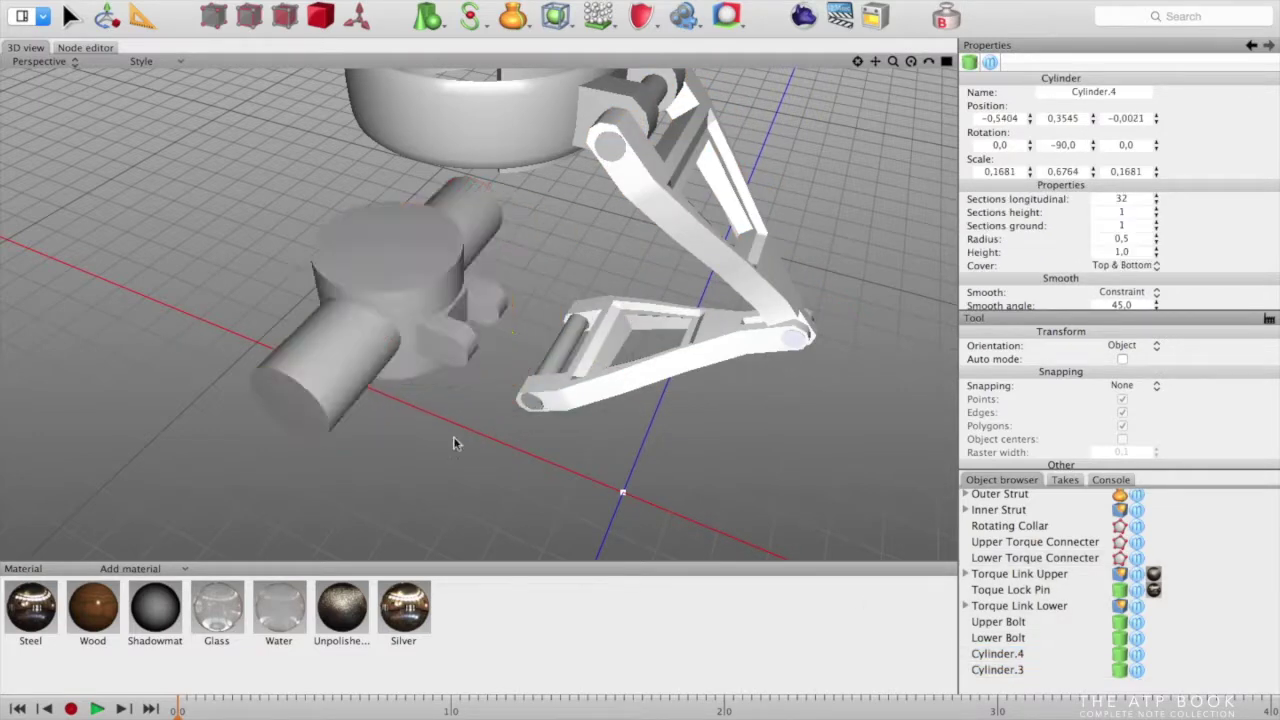
Scale the axle cylinder down to about 0.14 by 0.56 by 0.14
middle_drag(454, 438, 483, 420)
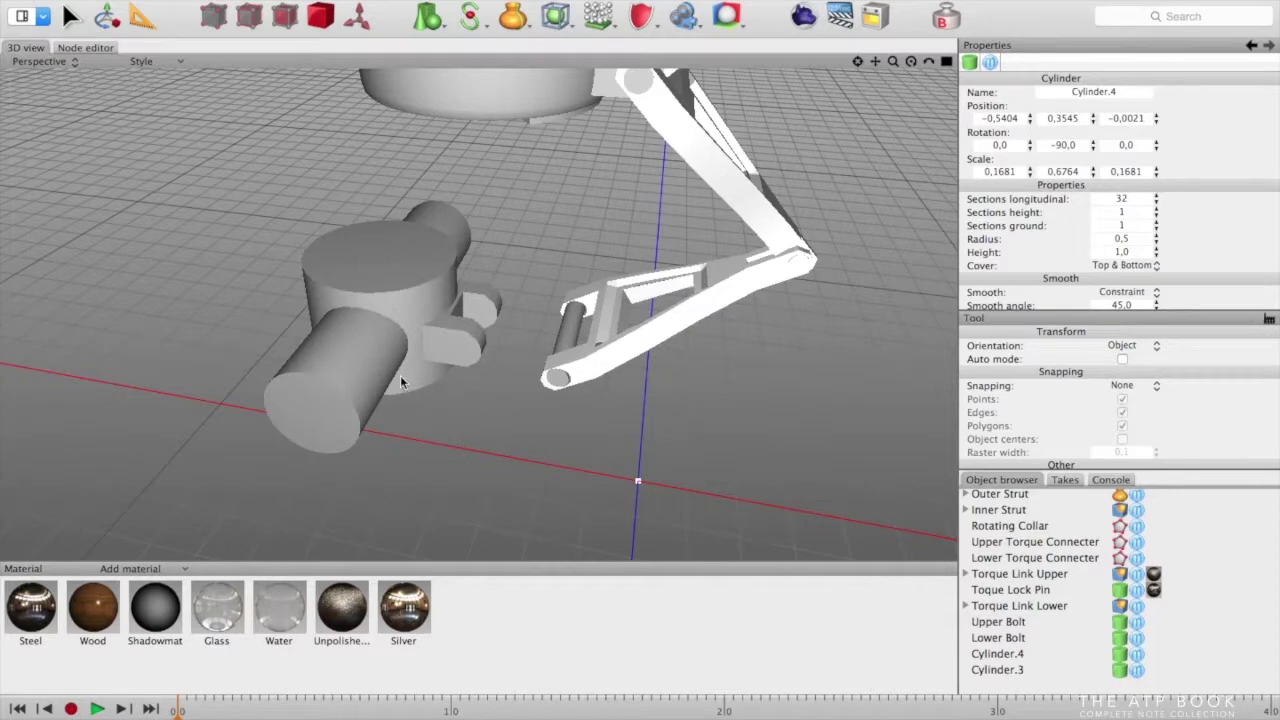
right_drag(408, 405, 533, 368)
shift+drag(405, 245, 406, 260)
right_drag(630, 393, 594, 401)
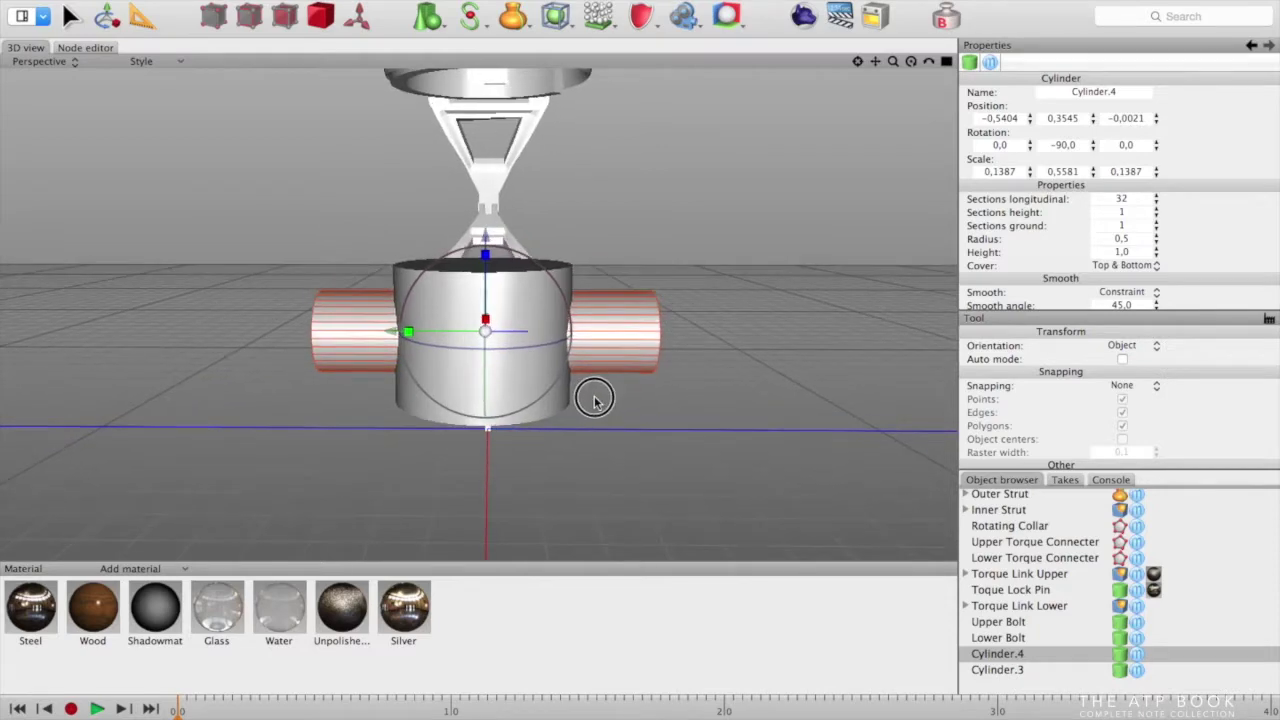
Convert the axle cylinder to a polygon object and add ring cuts where it meets both sides of the hub
double_click(1121, 658)
right_click(706, 335)
click(748, 298)
click(647, 324)
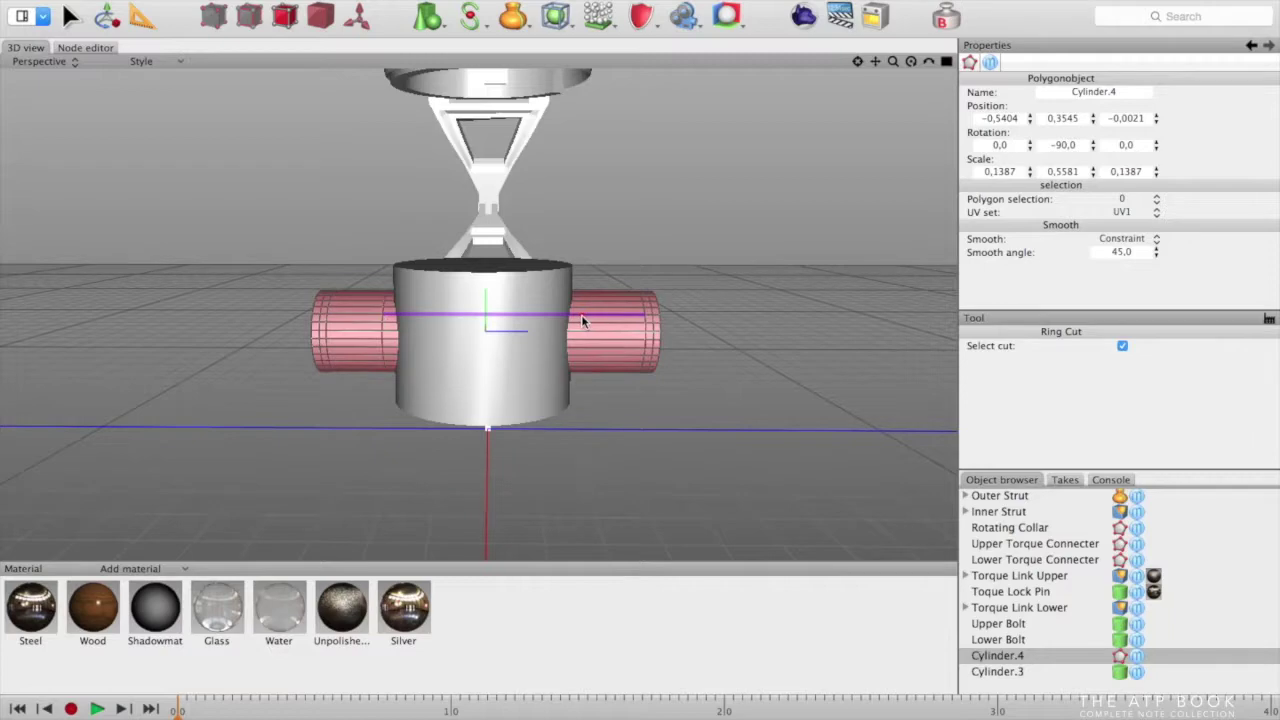
right_click(599, 400)
click(588, 390)
Ring-select the axle's middle polygons inside the hub and delete them, leaving a stub on each side
click(70, 16)
click(577, 326)
right_click(577, 326)
mouse_move(670, 138)
click(805, 210)
click(645, 438)
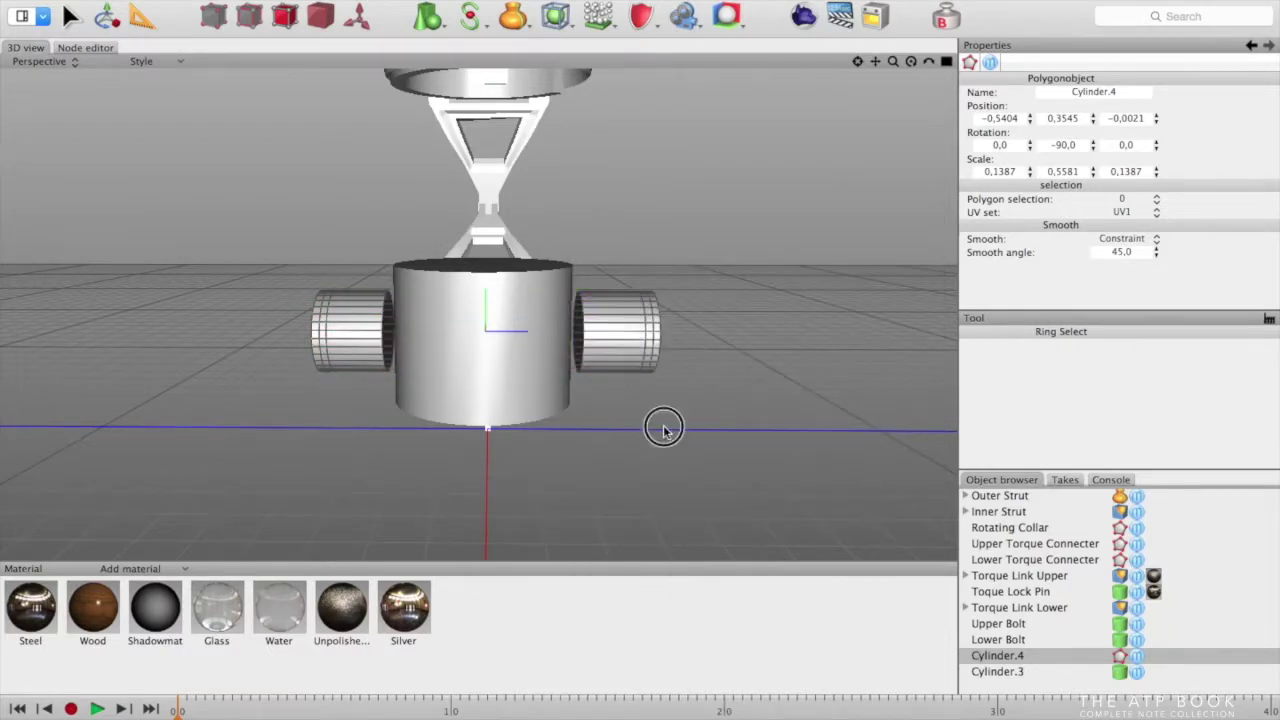
Convert the hub cylinder to a polygon object and add horizontal ring cuts near its upper and lower ends
right_drag(666, 434, 720, 470)
click(997, 671)
alt+drag(545, 425, 450, 418)
alt+drag(334, 324, 465, 328)
double_click(1121, 674)
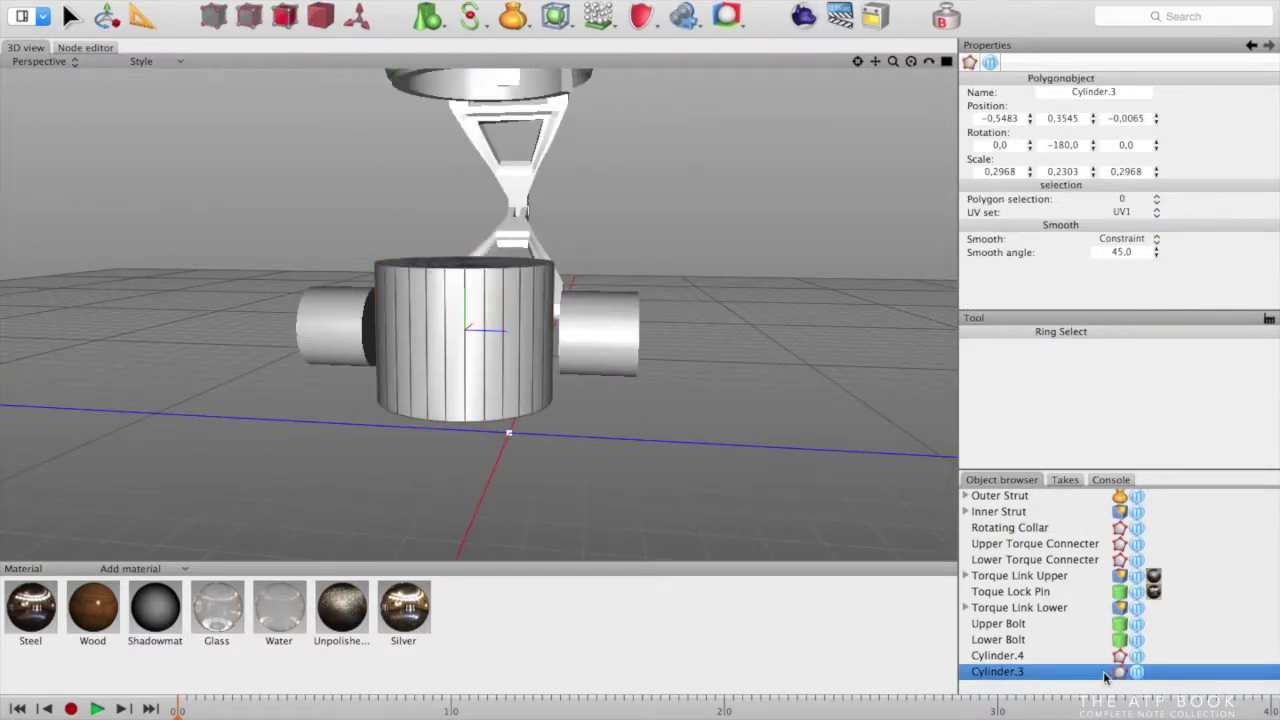
right_click(636, 300)
click(737, 301)
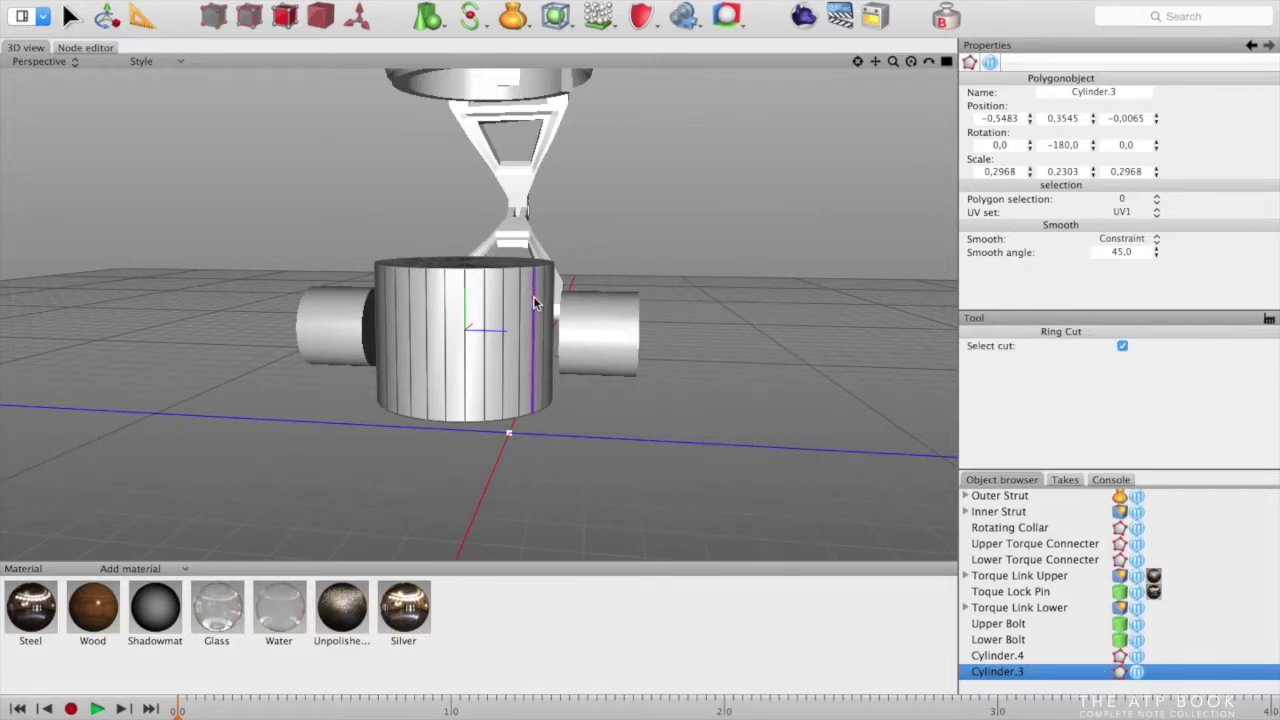
click(534, 296)
key(super+z)
click(535, 288)
alt+drag(625, 418, 549, 388)
right_drag(463, 366, 577, 423)
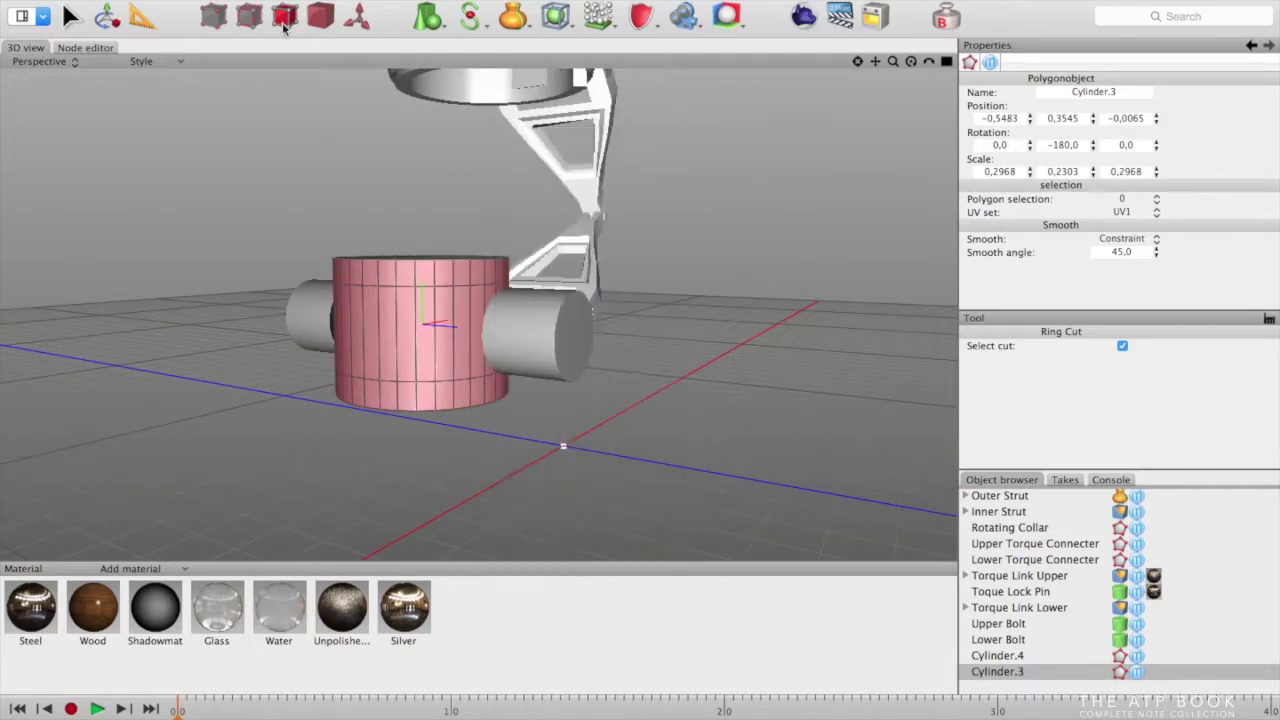
Set the transform orientation to Normal and move the hub's ring-cut edges to arch around the axle stub
right_drag(487, 445, 553, 432)
alt+drag(381, 341, 512, 418)
click(250, 18)
key(w)
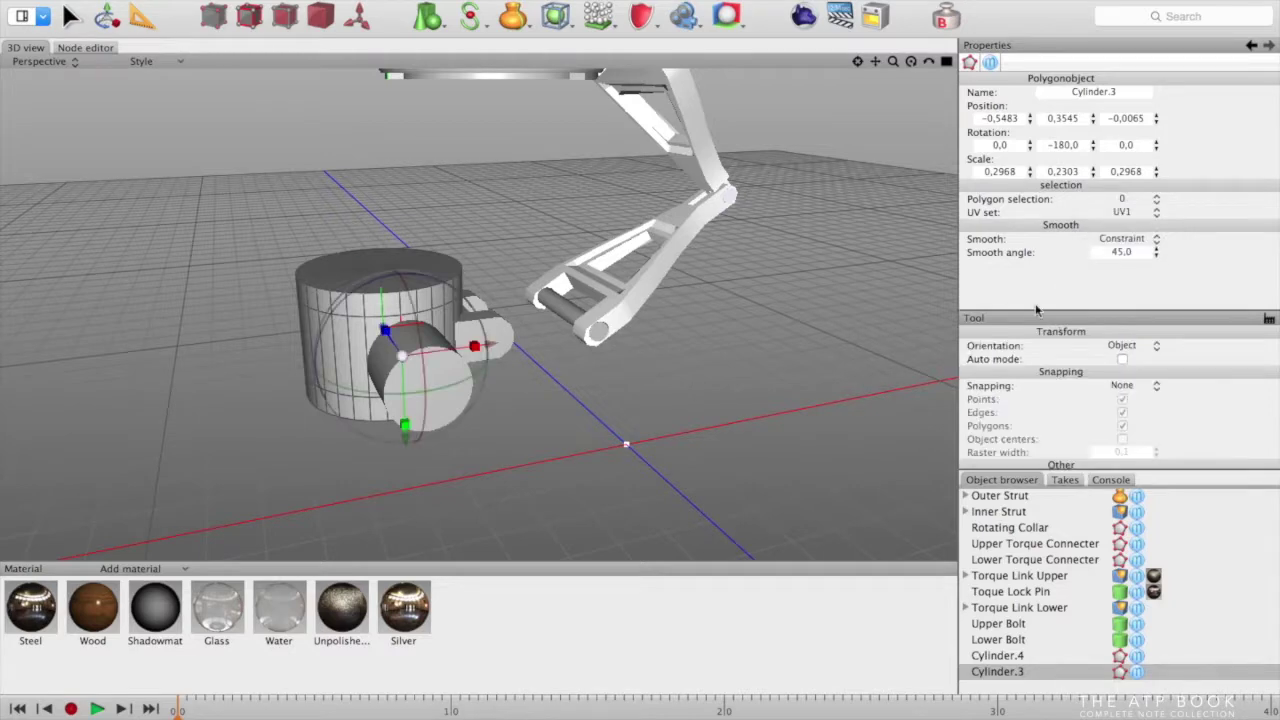
right_drag(430, 380, 478, 343)
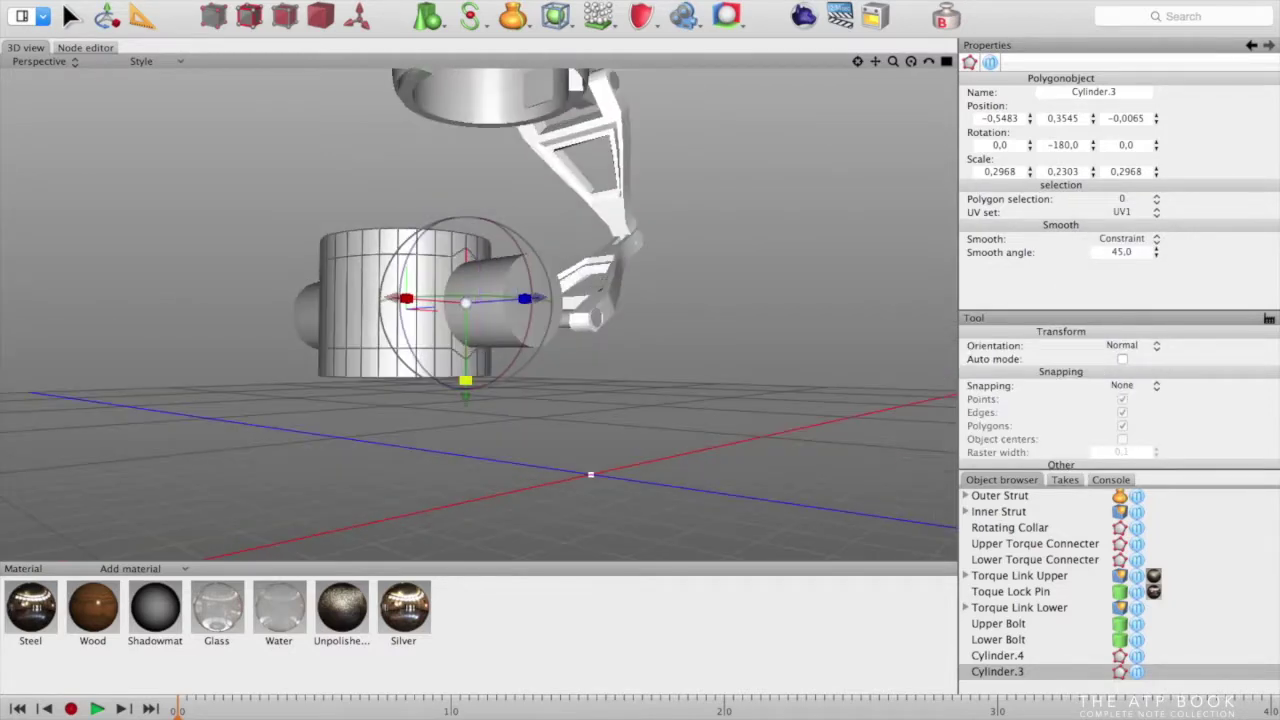
alt+drag(630, 325, 532, 384)
right_drag(380, 420, 525, 338)
Select the hub's side polygons around both axle stubs and delete them to open the hub wall
right_drag(755, 310, 638, 337)
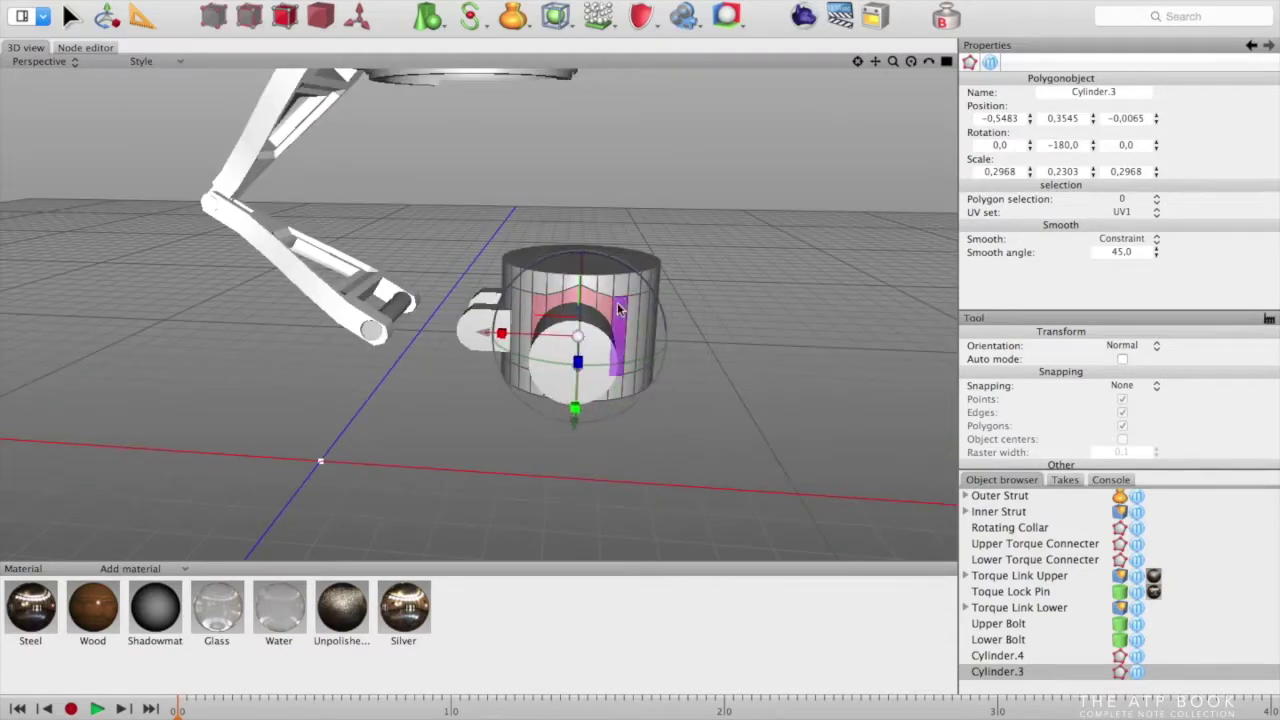
right_drag(528, 320, 466, 323)
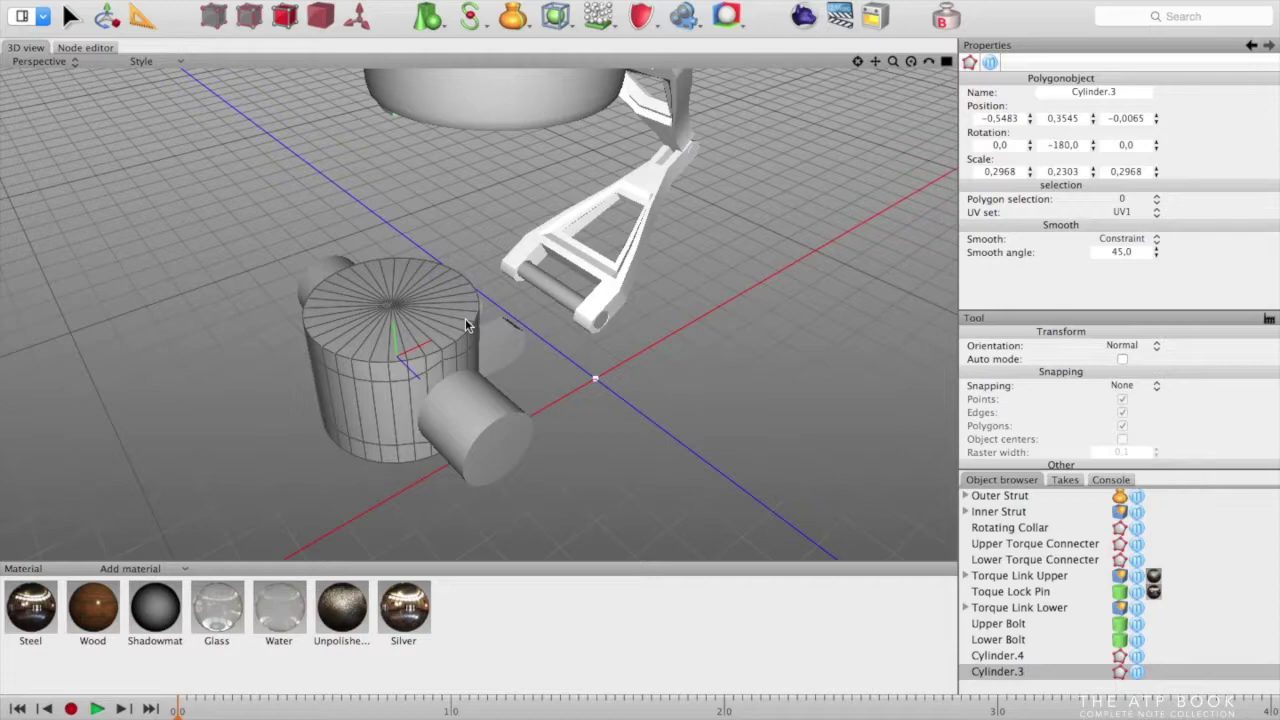
alt+drag(462, 313, 456, 294)
drag(438, 344, 364, 348)
alt+drag(588, 428, 557, 403)
right_drag(557, 403, 466, 447)
alt+drag(467, 447, 462, 497)
Shift the axle stubs along X to -0.5502 to centre them in the hub openings
click(998, 656)
alt+drag(868, 352, 775, 318)
drag(482, 312, 489, 312)
alt+drag(580, 440, 525, 467)
click(525, 467)
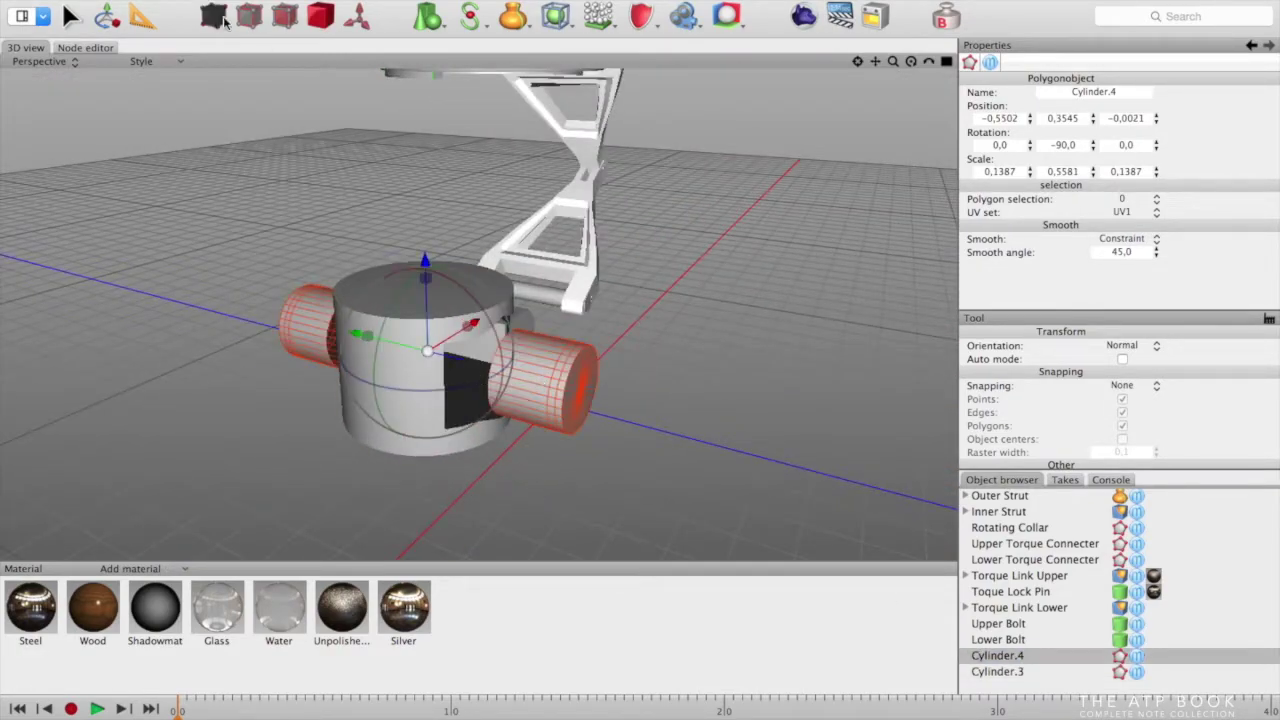
Try the Bridge tool between the axle stubs and the hub openings
right_click(500, 129)
click(543, 200)
right_drag(543, 200, 339, 255)
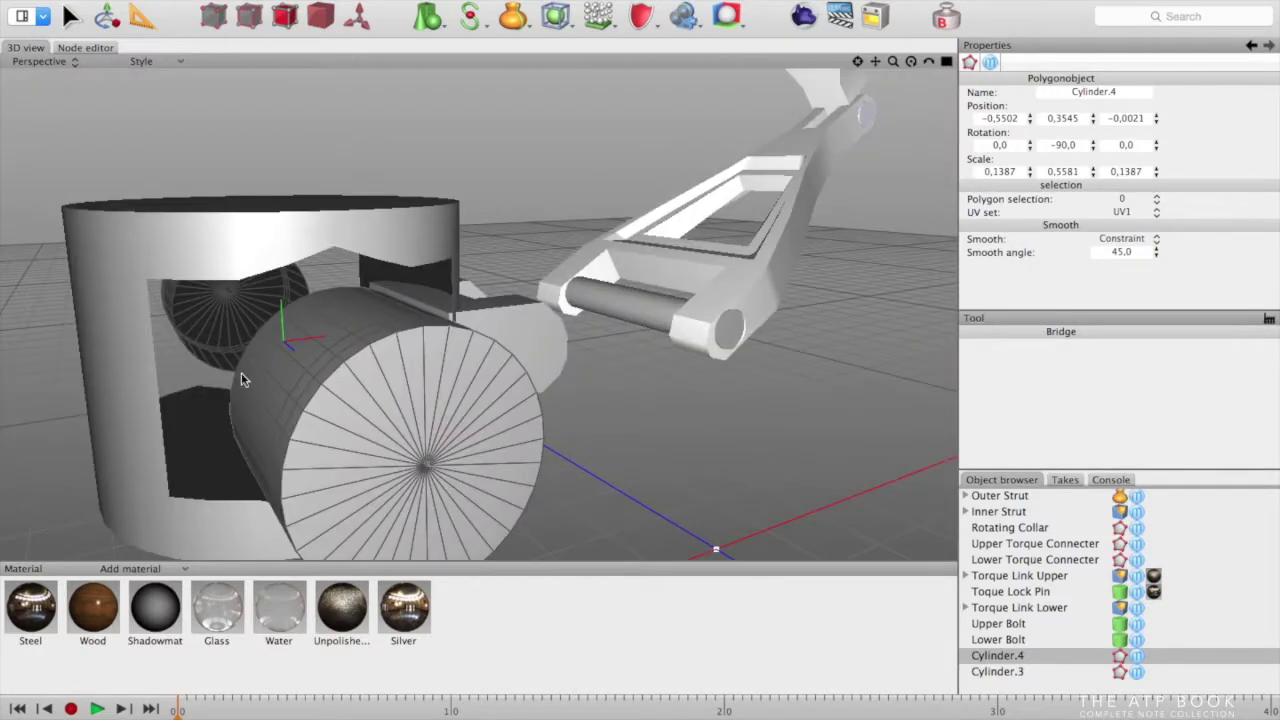
alt+drag(241, 380, 652, 370)
right_click(655, 370)
click(697, 200)
right_drag(845, 370, 838, 476)
Merge the axle stubs' mesh into the hub's polygon object and delete the separate axle object
click(998, 671)
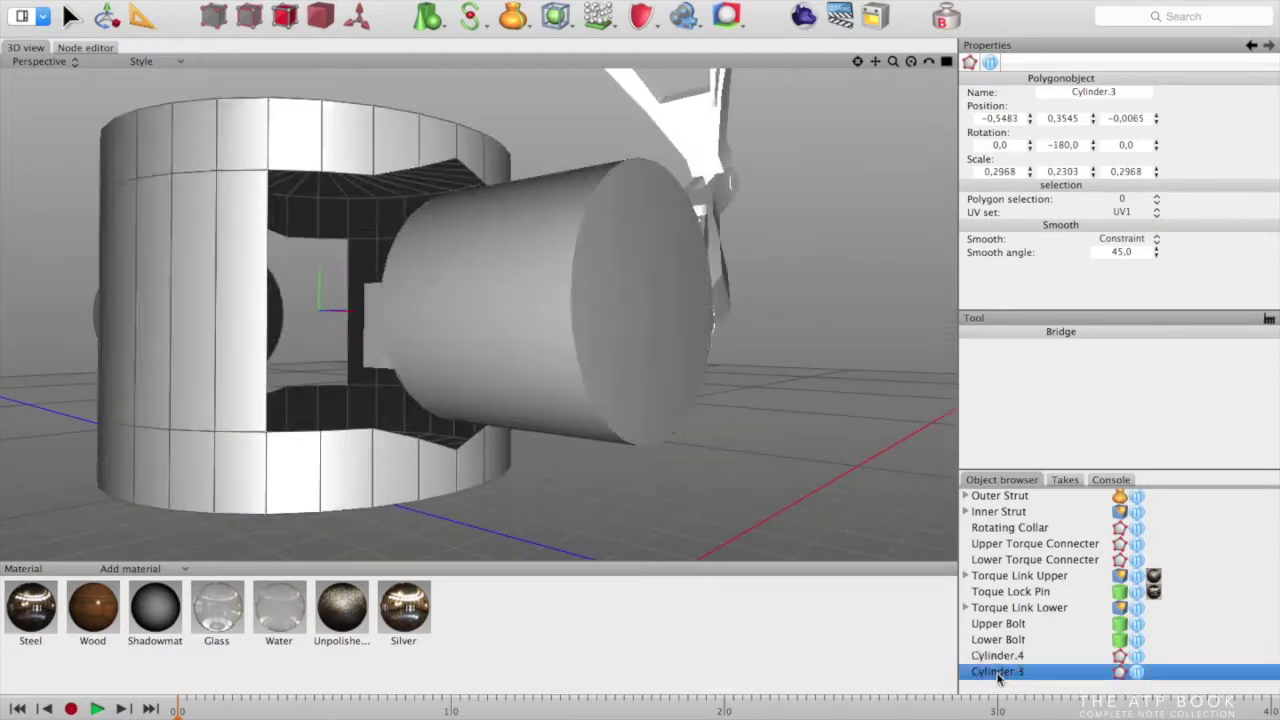
drag(993, 668, 995, 672)
click(348, 2)
click(394, 197)
click(1002, 674)
key(BackSpace)
Bridge the first axle stub's open inner edge to its opening in the hub wall
alt+drag(850, 300, 806, 330)
right_click(806, 128)
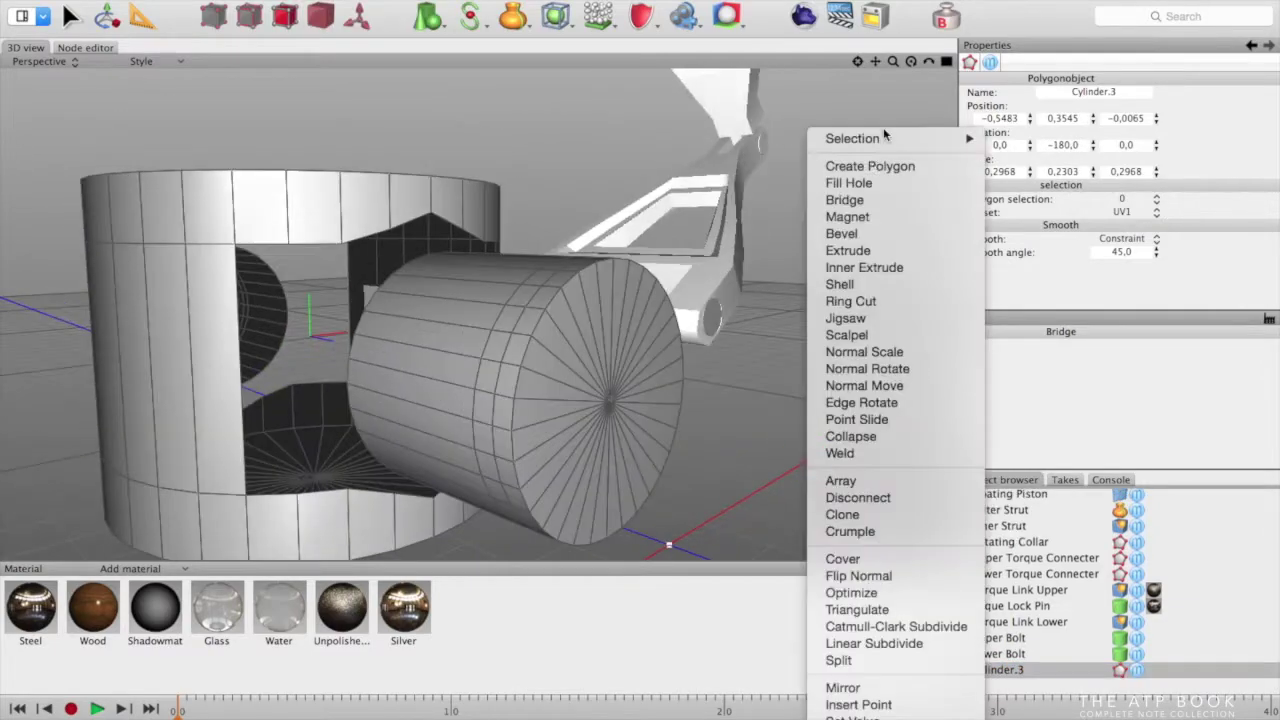
alt+drag(810, 210, 785, 348)
right_drag(785, 347, 274, 390)
alt+drag(464, 457, 713, 428)
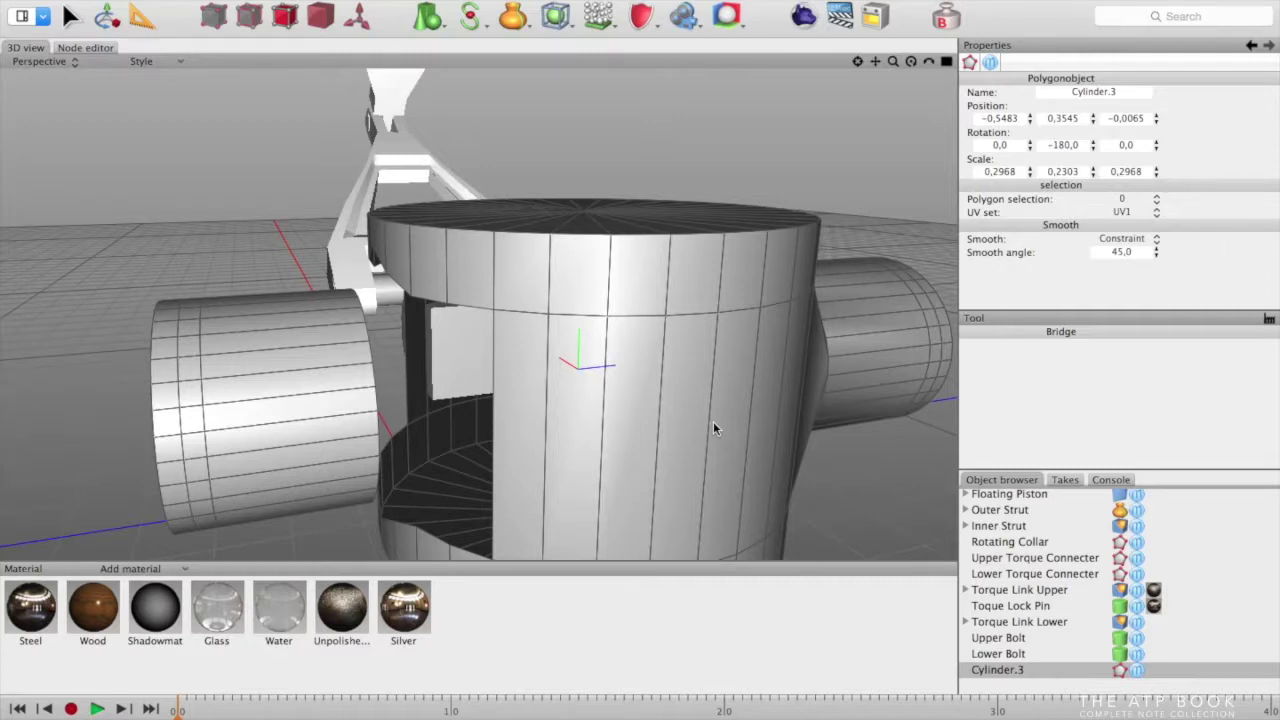
Bridge the remaining axle stub to the hub opening on the opposite side
alt+drag(713, 421, 420, 542)
right_click(521, 483)
click(560, 198)
alt+drag(712, 342, 302, 452)
alt+drag(826, 403, 656, 510)
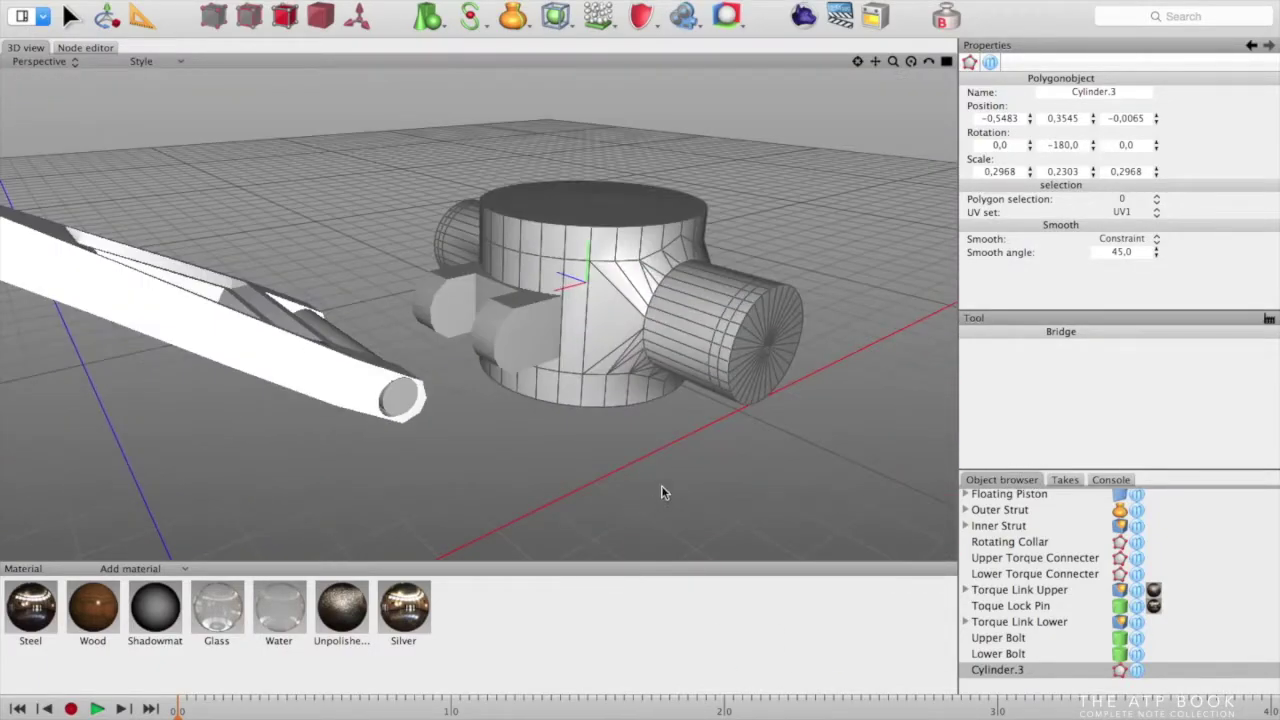
Loop-select the edge where one axle stub joins the hub and move it slightly outward along the stub's axis
right_click(648, 328)
mouse_move(628, 136)
click(857, 266)
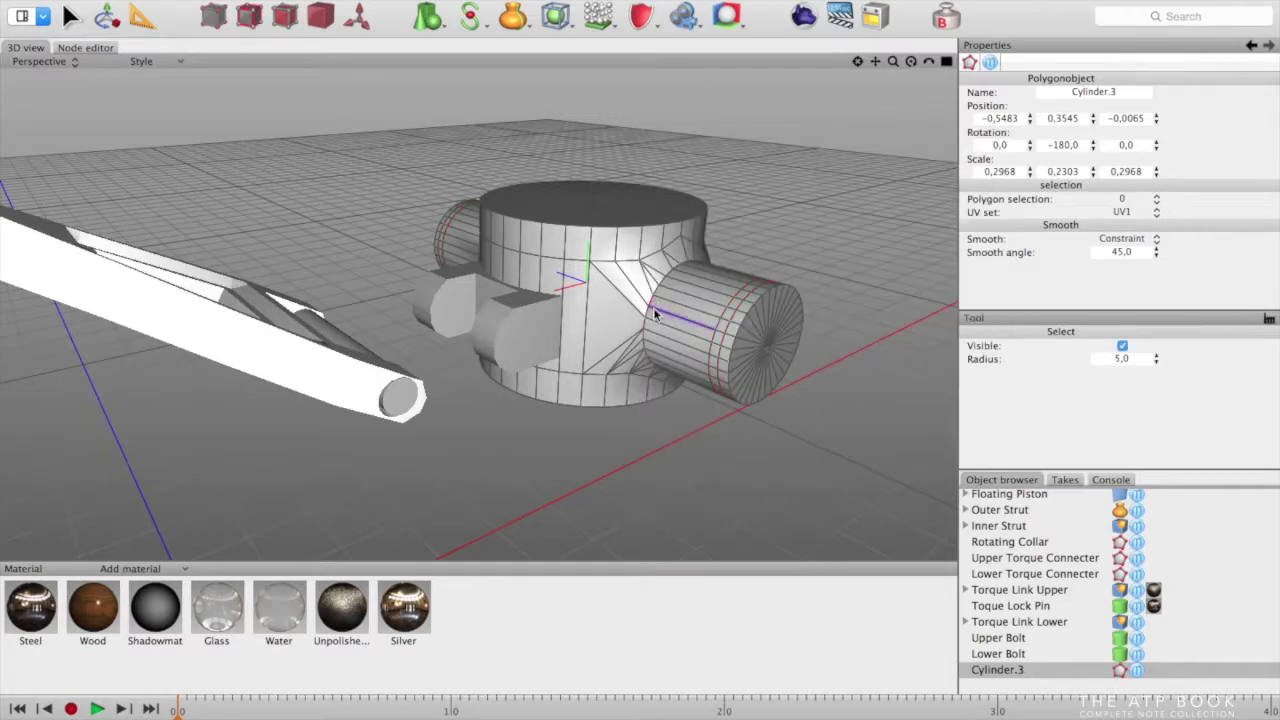
alt+drag(651, 300, 541, 372)
alt+drag(556, 486, 655, 365)
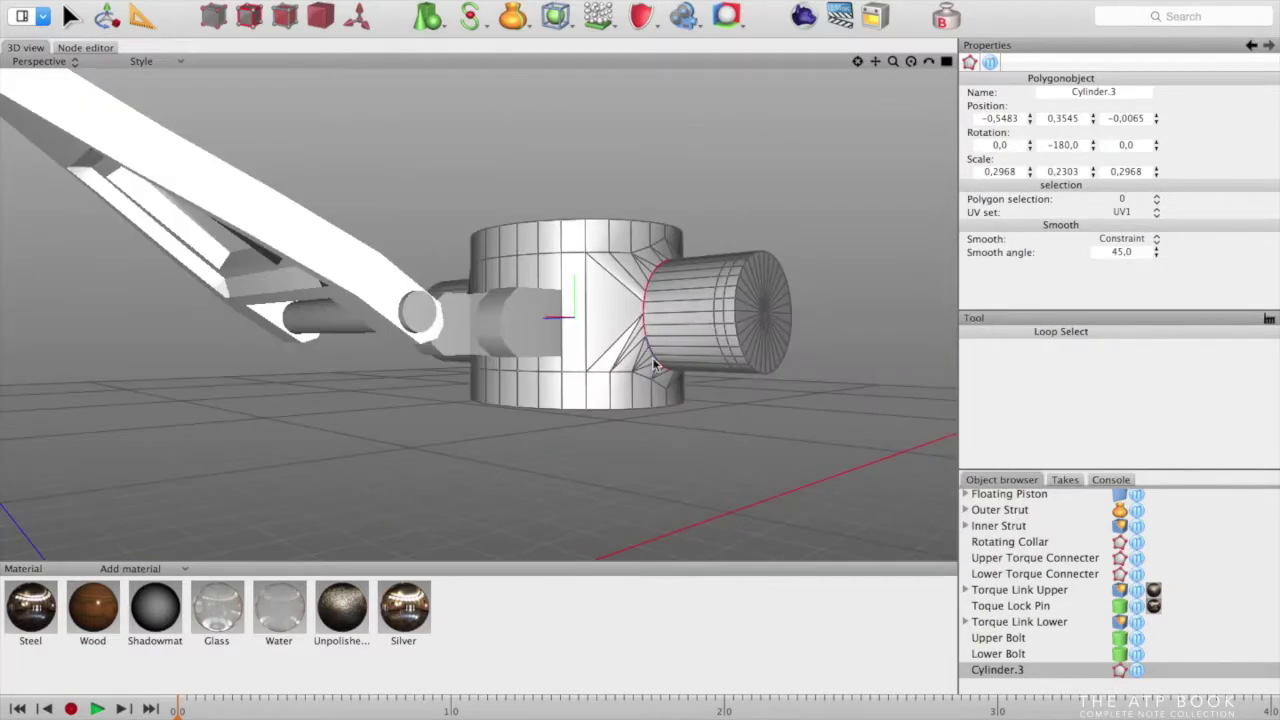
alt+drag(706, 437, 400, 475)
click(107, 16)
drag(287, 390, 267, 391)
Loop-select the joint edge of the opposite axle stub and shift it slightly outward from the hub
alt+drag(620, 500, 663, 466)
click(433, 337)
click(429, 370)
right_click(744, 330)
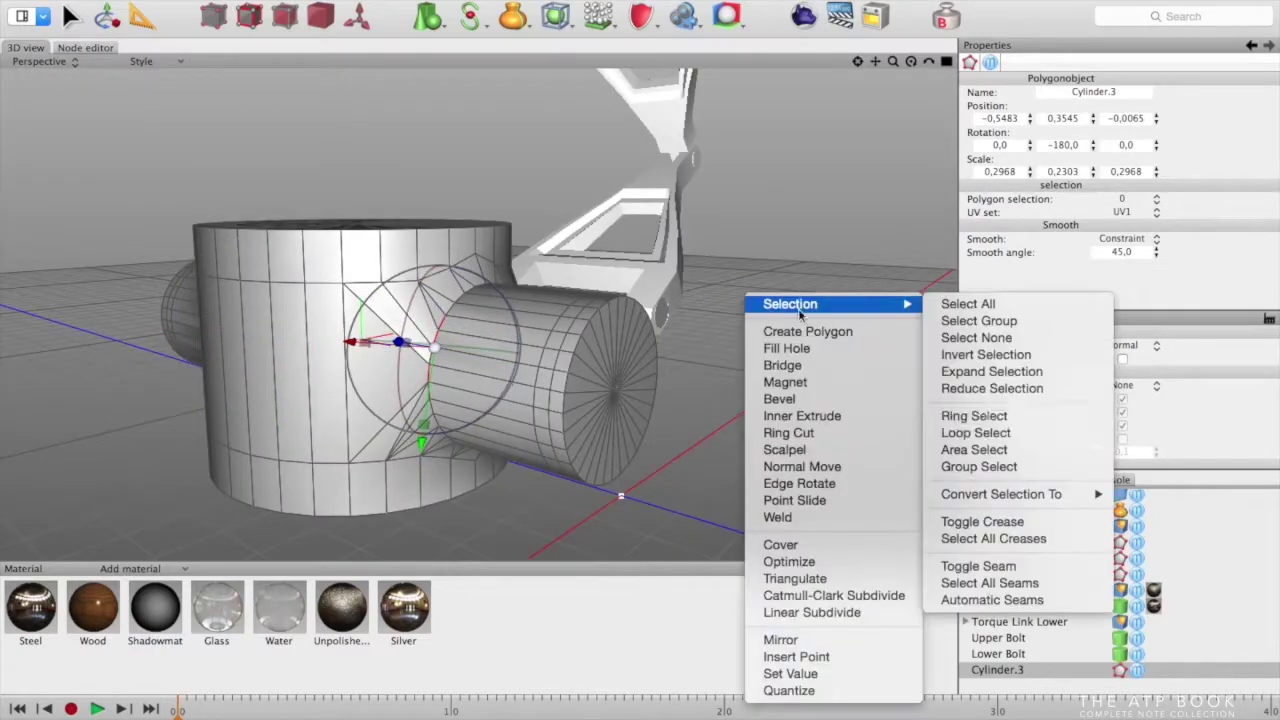
click(977, 434)
click(434, 376)
alt+drag(446, 388, 502, 377)
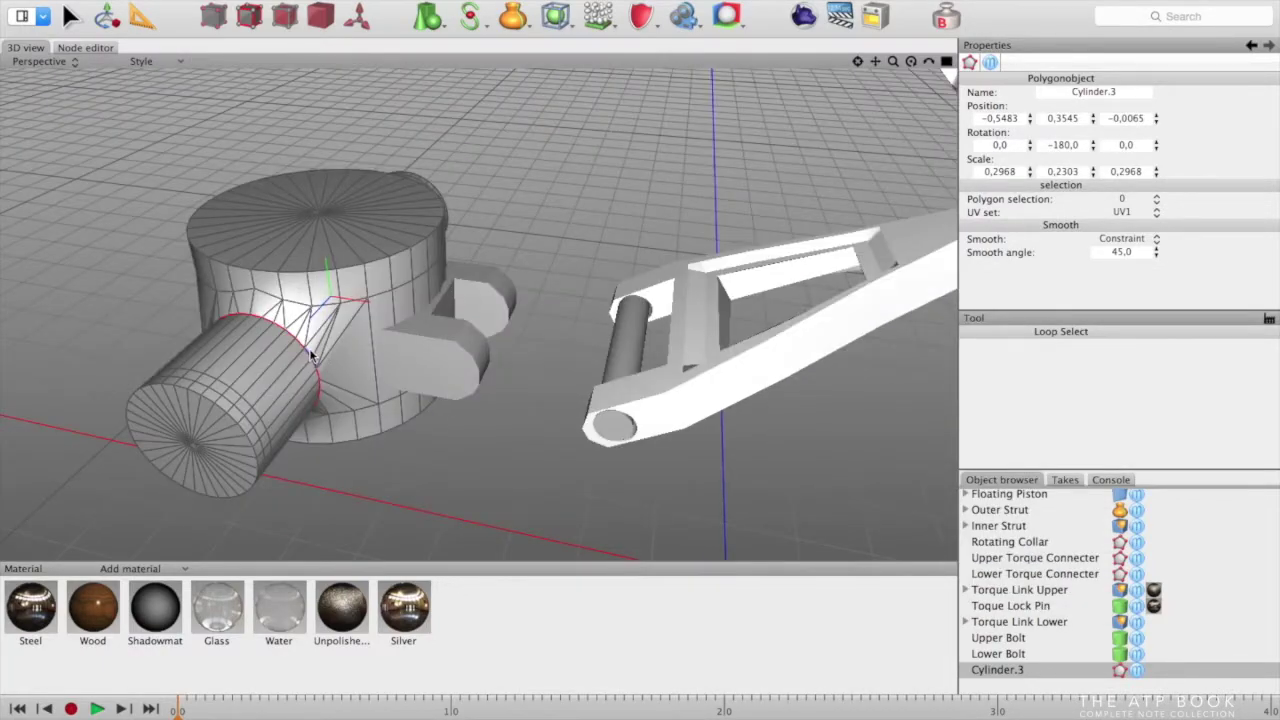
alt+drag(310, 355, 655, 275)
click(108, 19)
drag(745, 392, 767, 394)
alt+drag(800, 530, 797, 485)
drag(762, 310, 767, 310)
mouse_move(822, 426)
alt+mouse_down()
mouse_move(729, 517)
mouse_move(805, 425)
alt+mouse_up()
Try to move the hub's upper horizontal edge loop vertically, and undo the change
right_click(467, 226)
click(695, 378)
right_click(459, 226)
click(690, 361)
click(466, 235)
alt+drag(466, 235, 595, 291)
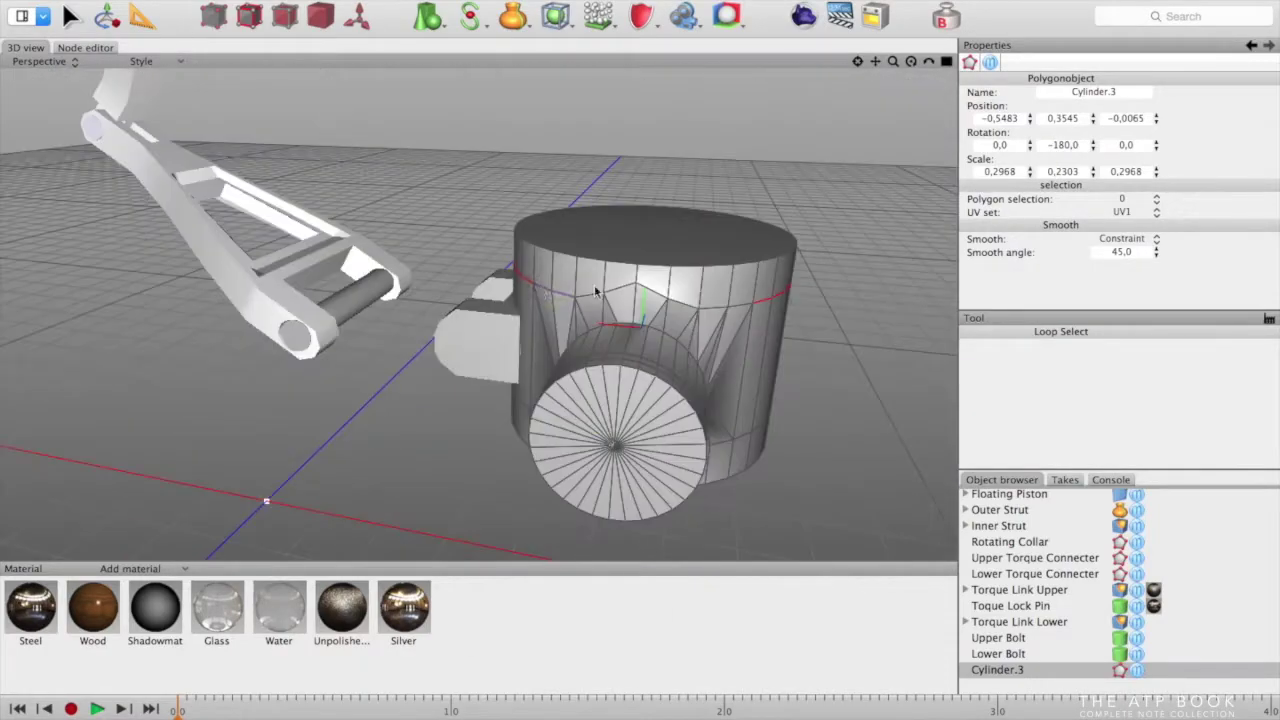
alt+drag(826, 325, 670, 303)
click(107, 16)
click(473, 177)
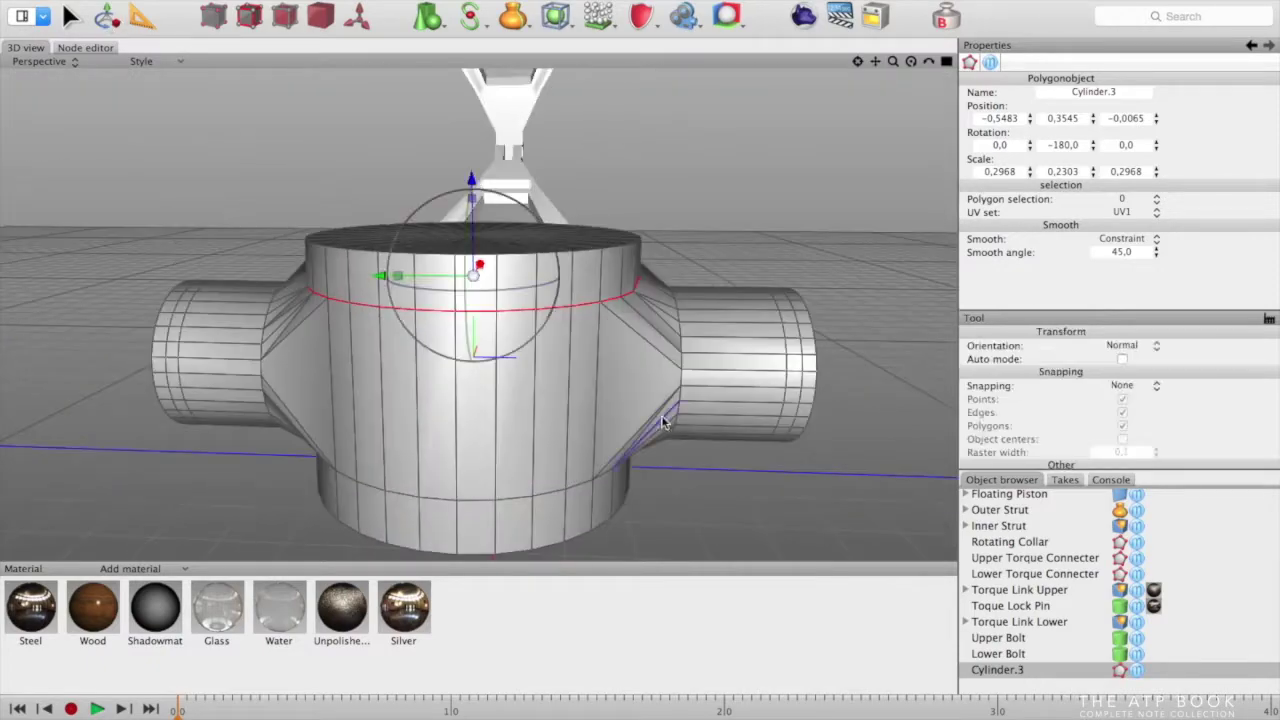
key(super+z)
Move the Lower Torque Connecter away from the hub along X to -0.335
alt+drag(682, 228, 438, 263)
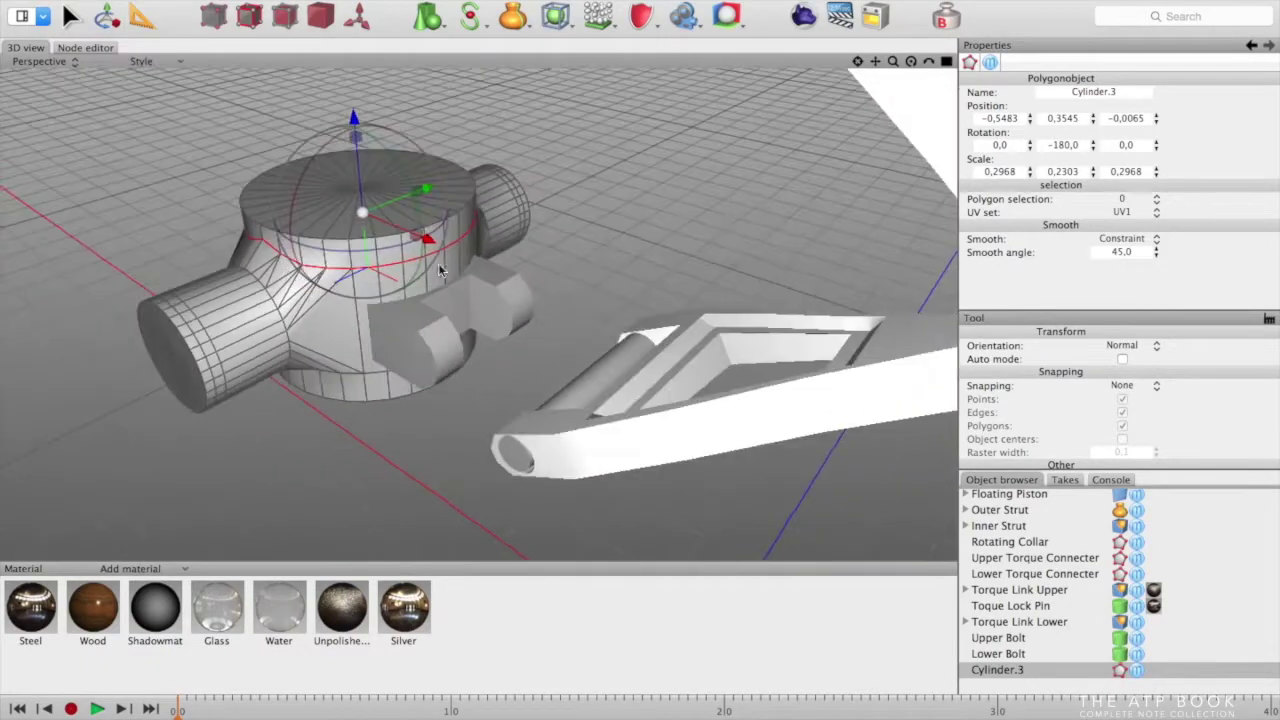
click(1010, 575)
click(314, 21)
drag(519, 351, 660, 400)
drag(566, 341, 590, 344)
alt+drag(495, 364, 568, 428)
Adjust the Lower Torque Connecter's points on the side facing the hub
click(217, 18)
key(w)
drag(348, 331, 377, 331)
alt+drag(597, 237, 546, 345)
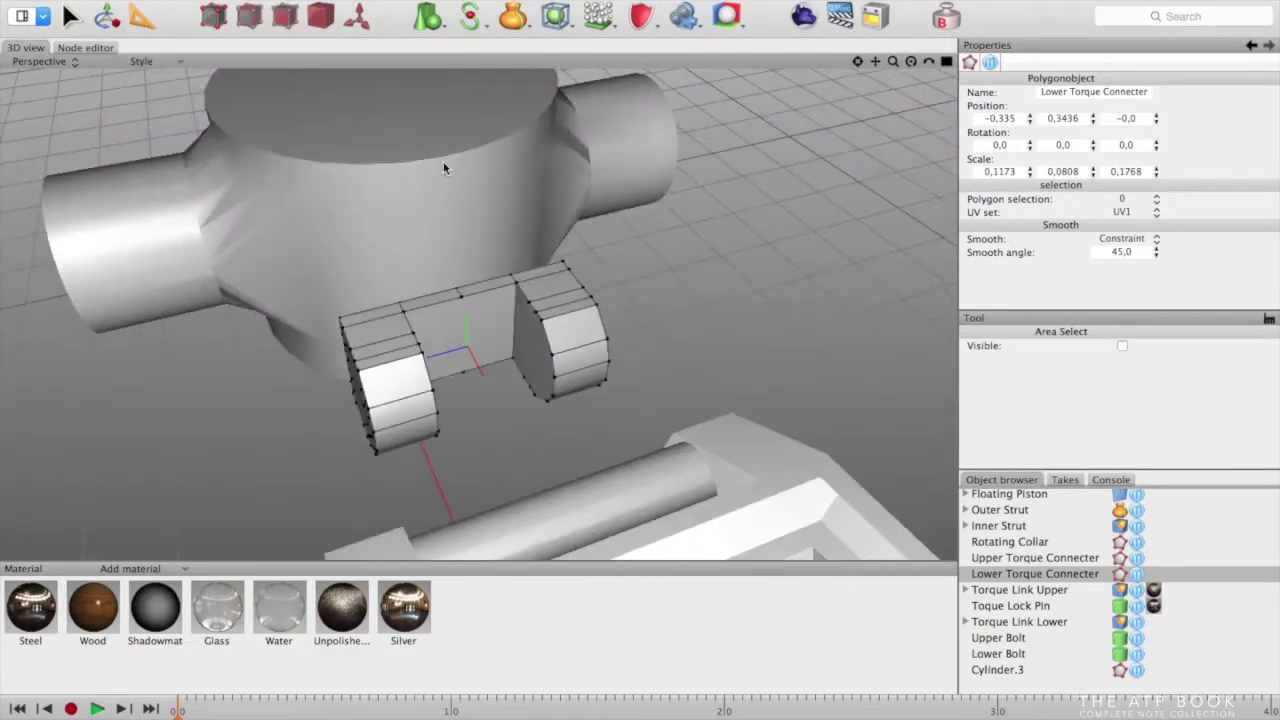
alt+drag(445, 168, 470, 376)
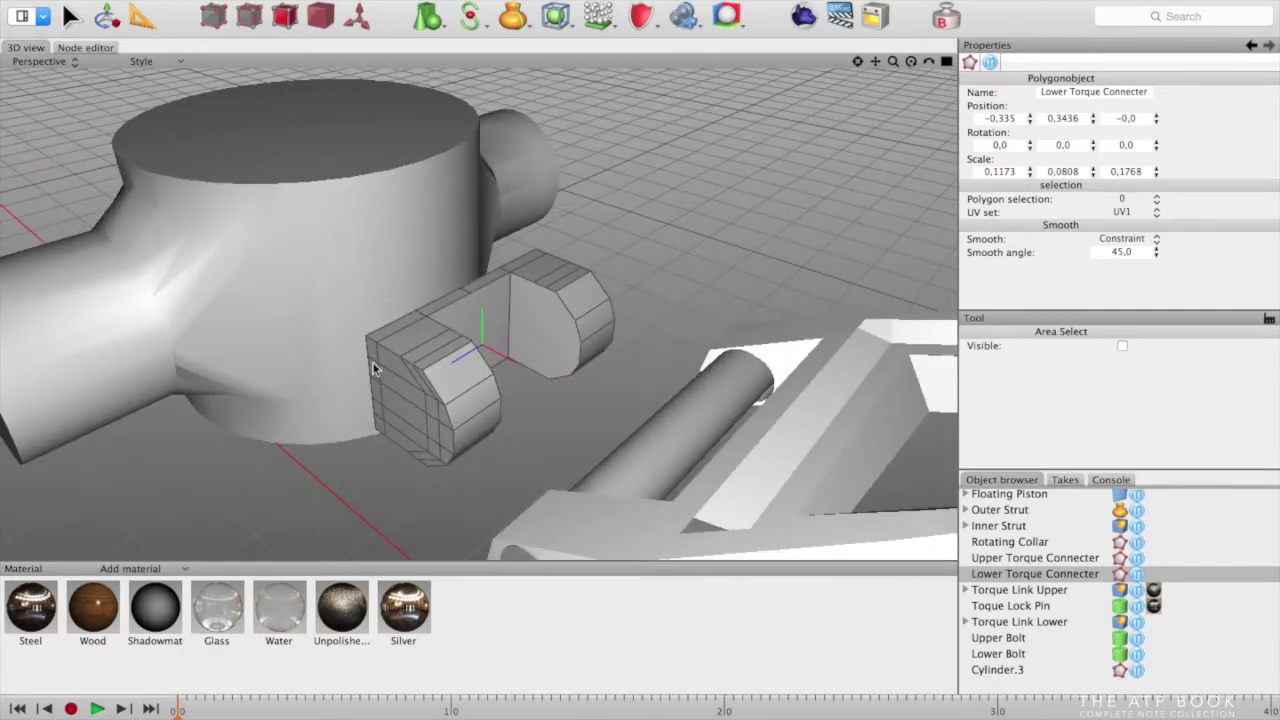
Select the hub's vertical edges facing the torque connecter and scale them along their length
click(1006, 670)
alt+drag(603, 246, 440, 250)
click(259, 21)
key(Escape)
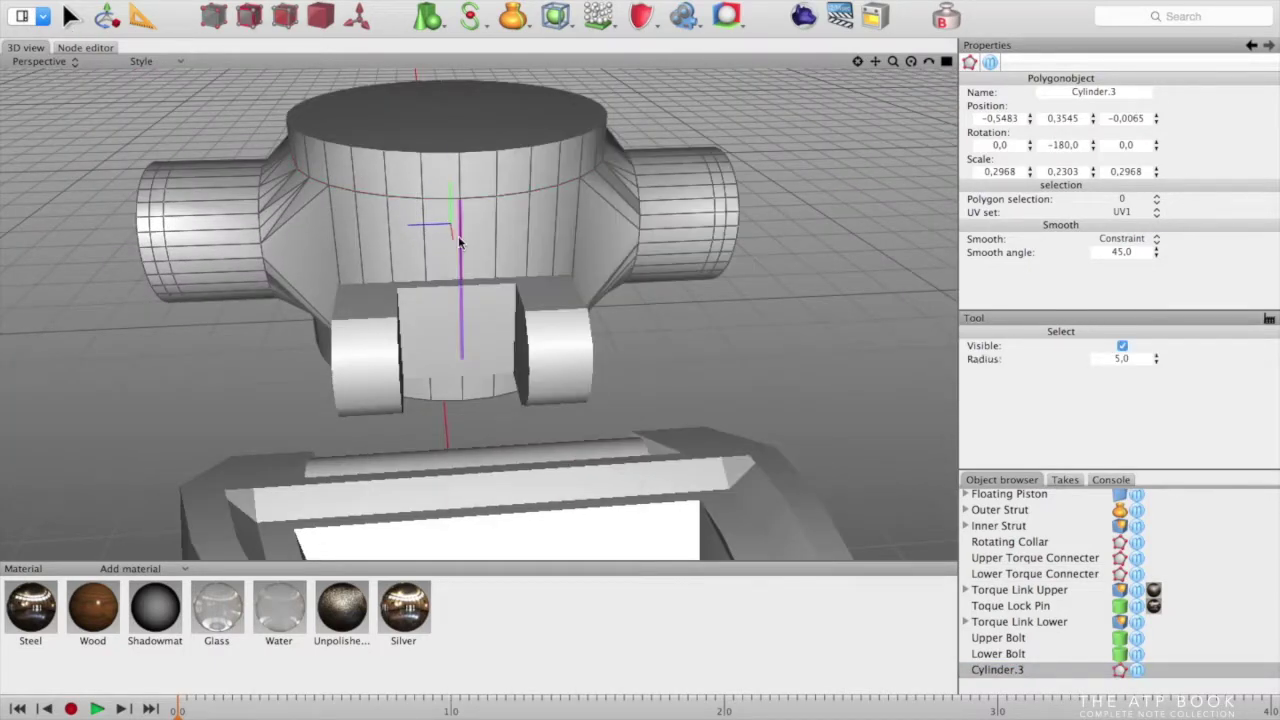
click(98, 20)
alt+drag(640, 332, 760, 352)
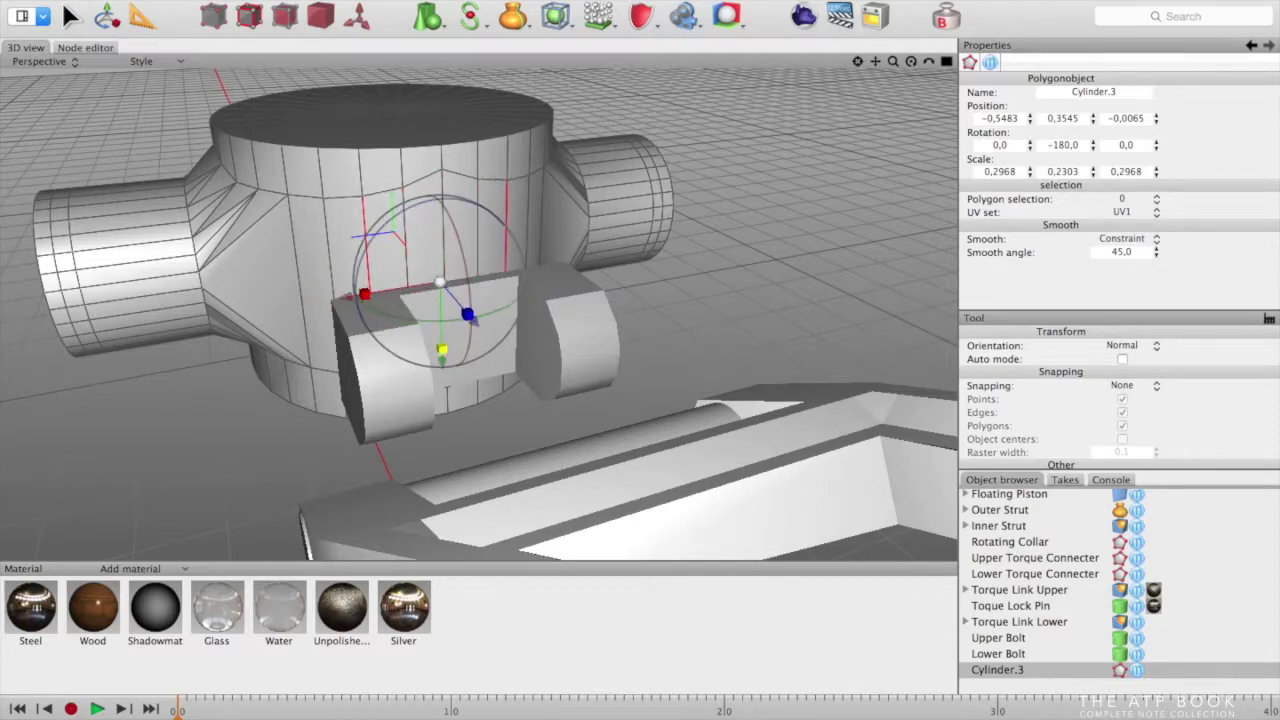
alt+drag(367, 284, 443, 326)
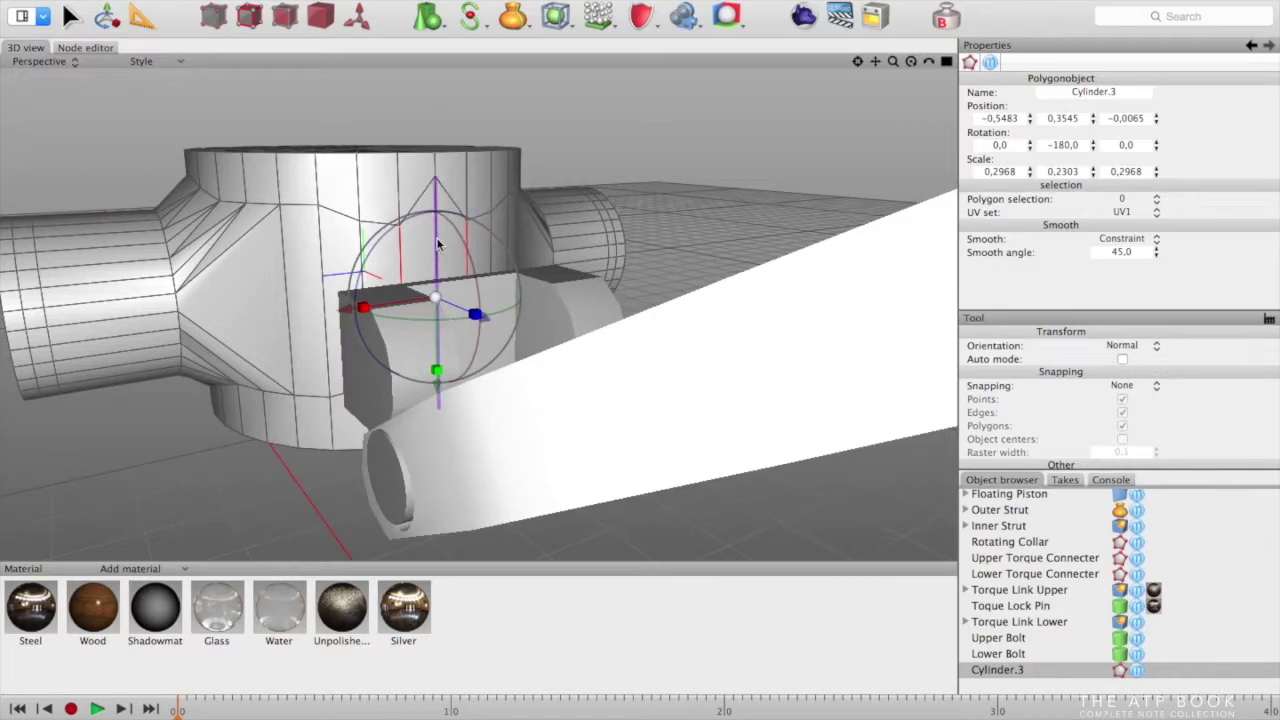
alt+drag(438, 371, 774, 229)
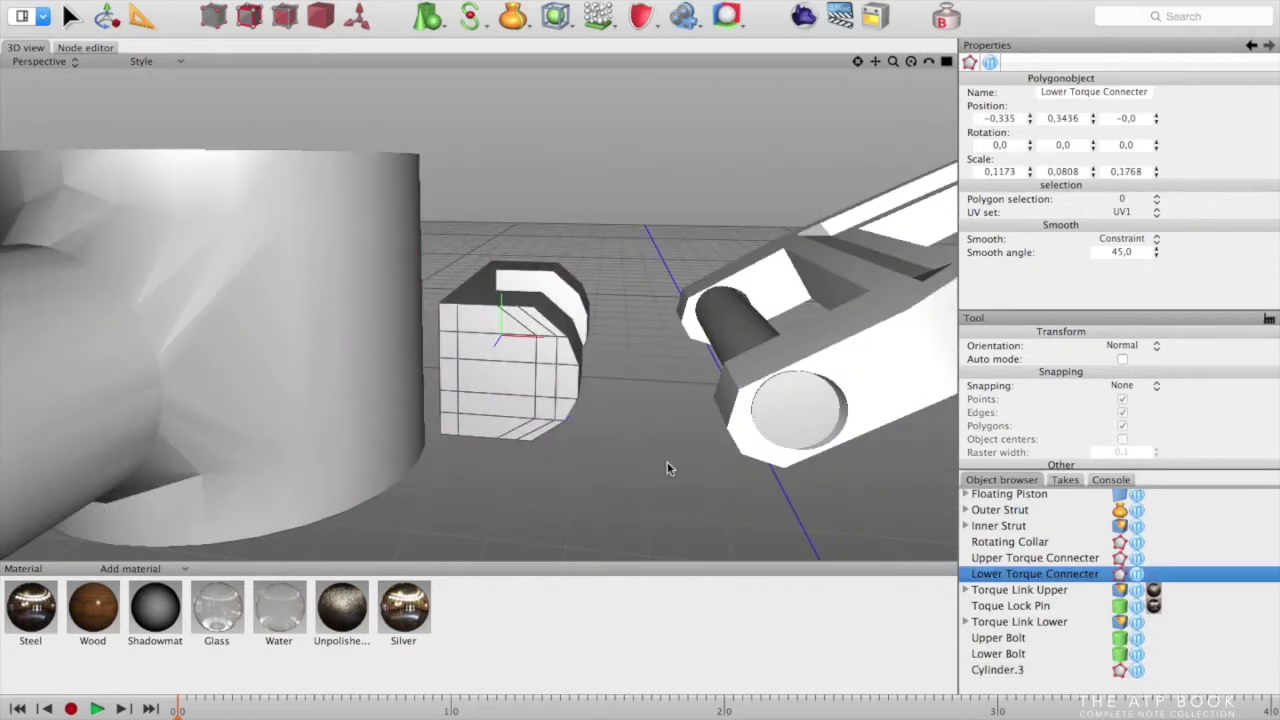
Delete the hub polygons facing the Lower Torque Connecter and align the connecter with the opening at Z -0.0063
scroll(662, 461, up, 3)
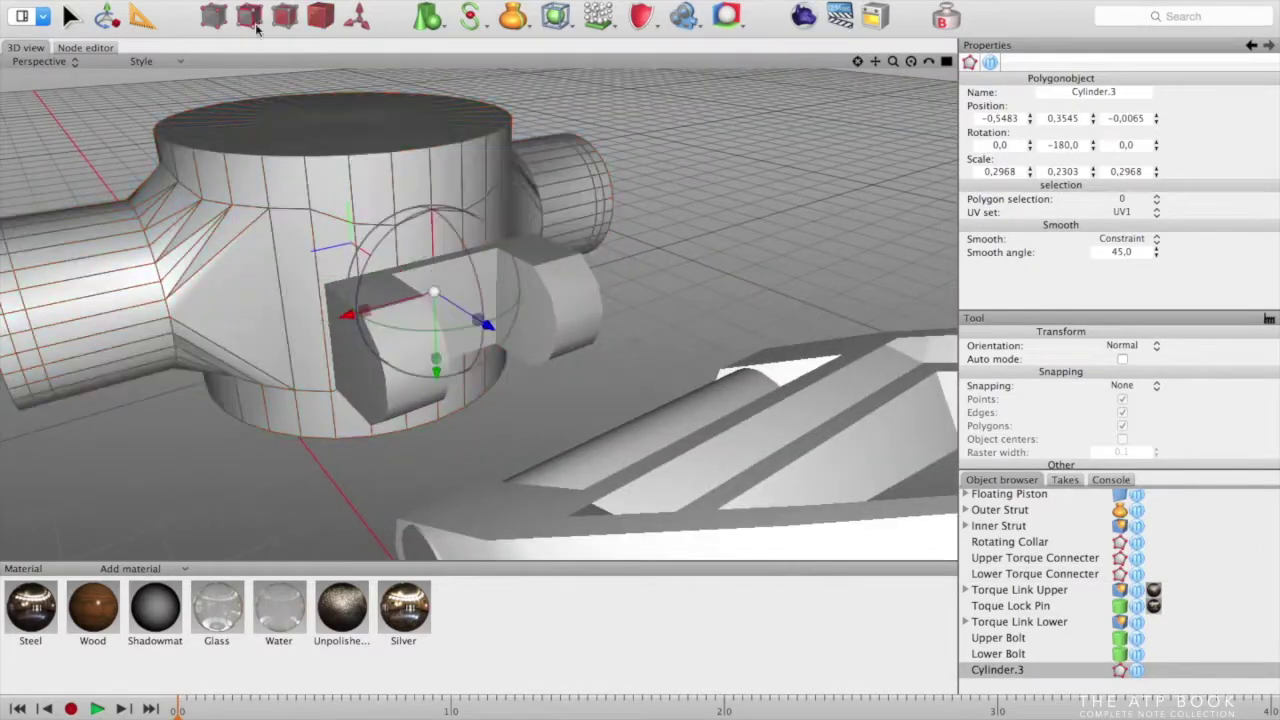
click(285, 16)
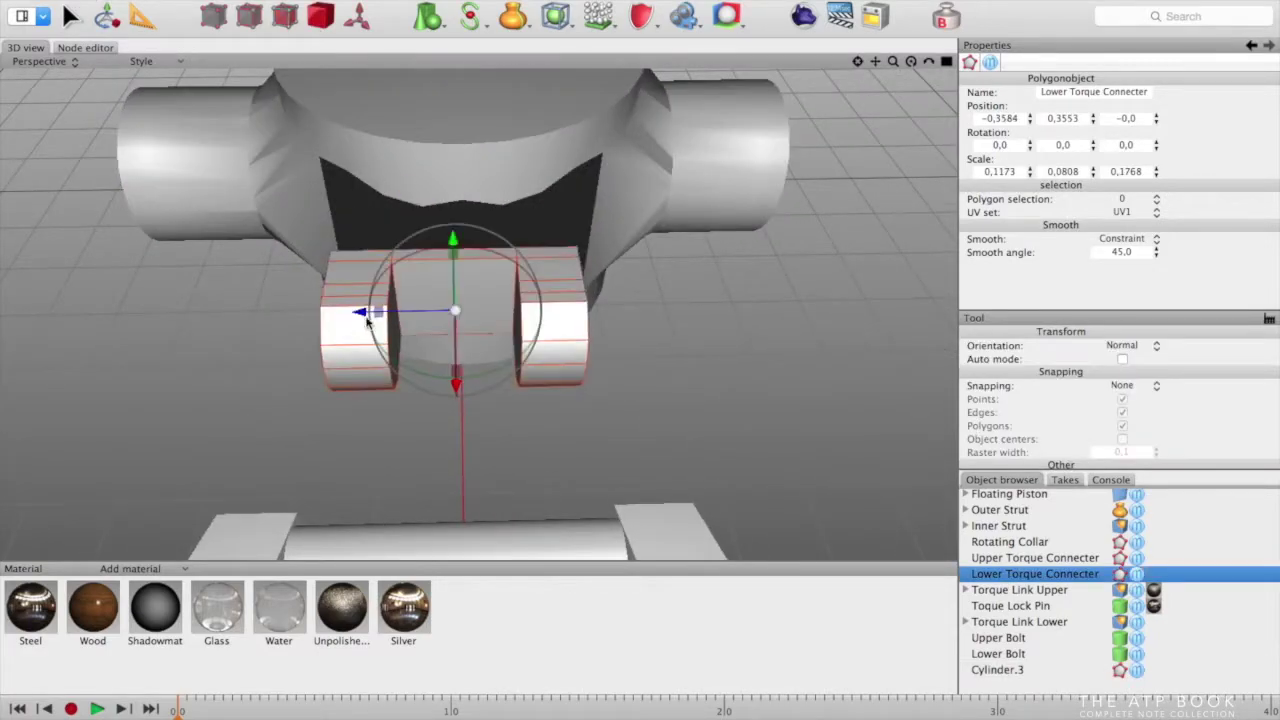
drag(364, 313, 370, 313)
mouse_move(590, 475)
alt+mouse_down()
mouse_move(592, 386)
mouse_move(590, 475)
alt+mouse_up()
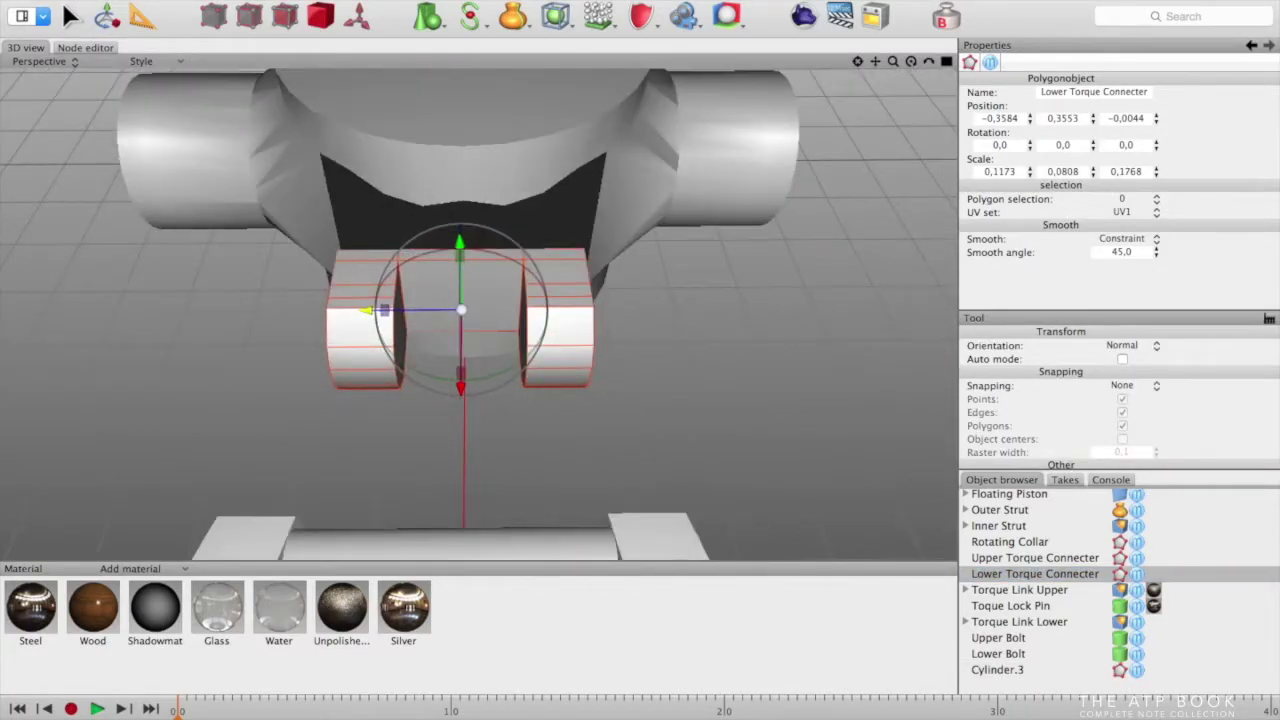
drag(368, 311, 372, 311)
click(645, 478)
alt+drag(645, 478, 459, 450)
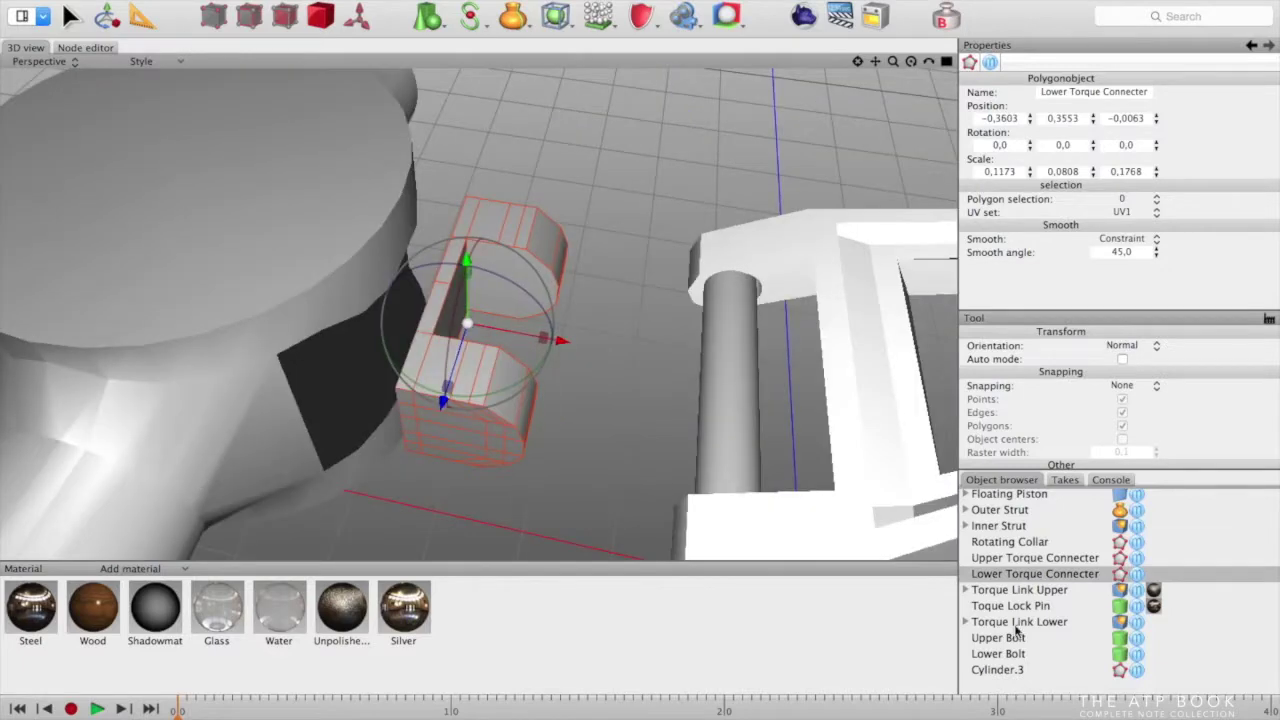
Nest the Lower Torque Connecter under the hub, import its mesh into the hub object and remove the separate connecter
drag(1035, 573, 997, 669)
click(360, 0)
click(997, 653)
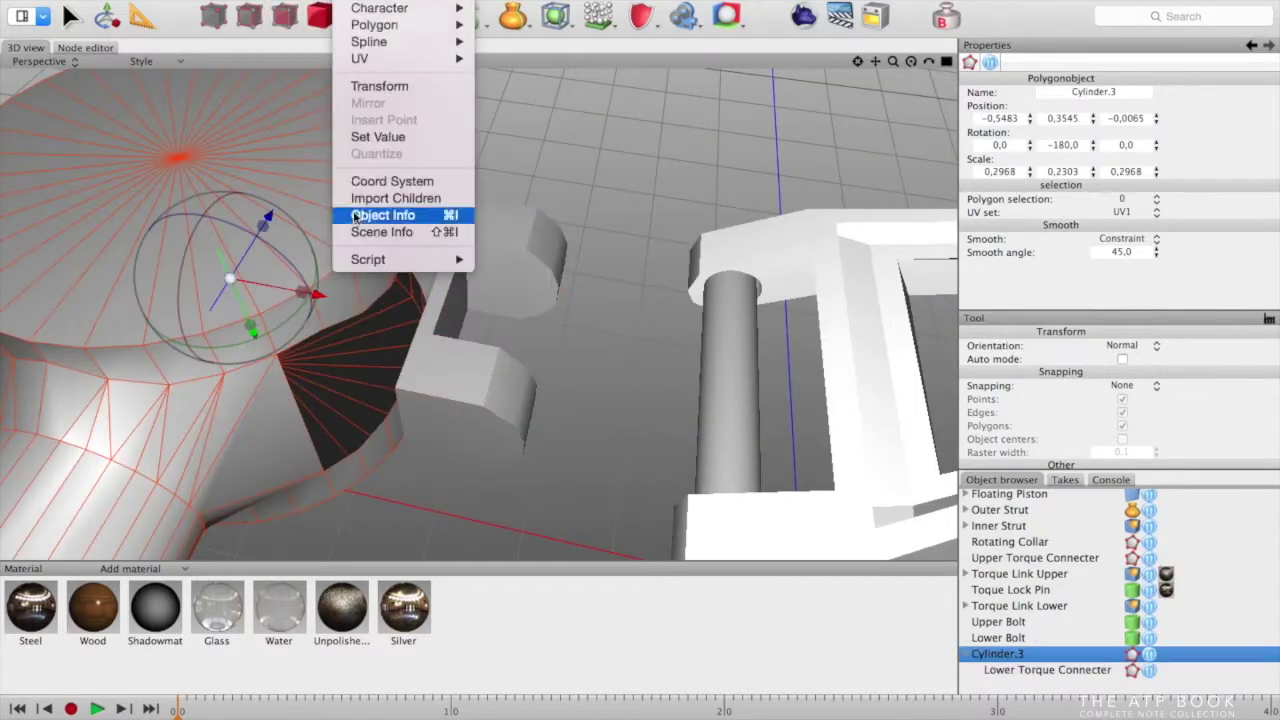
click(965, 653)
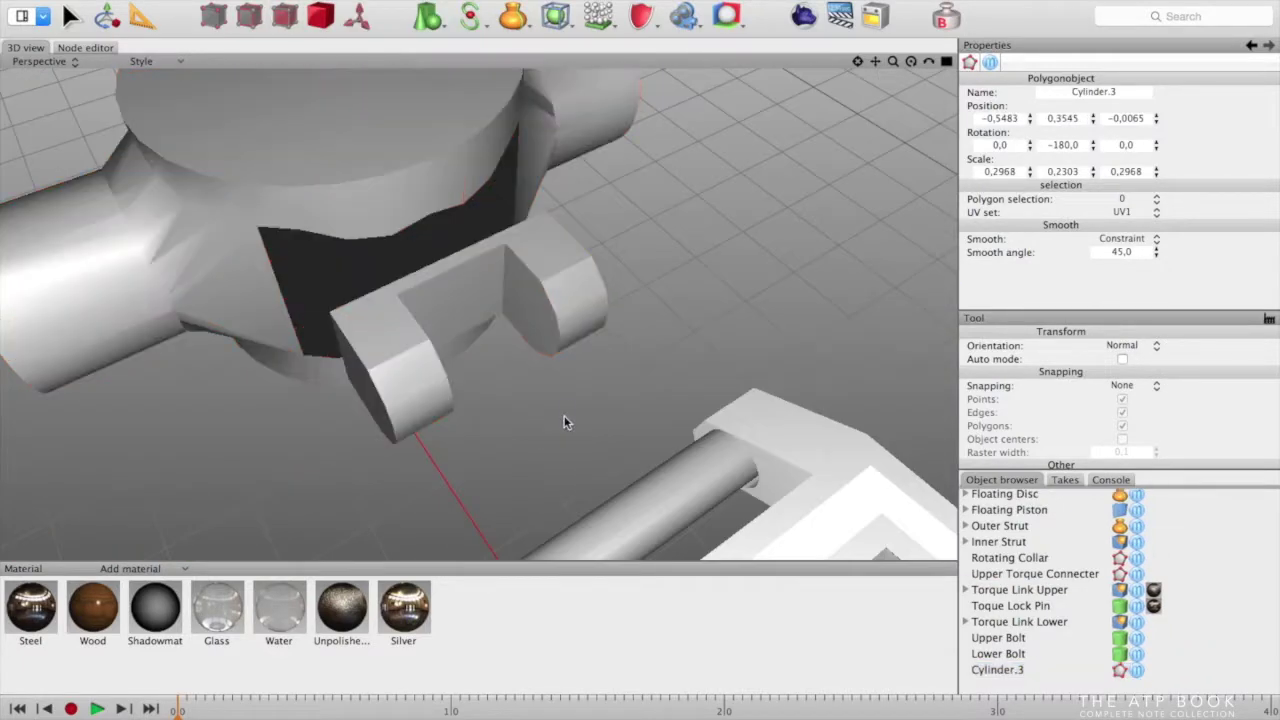
Try to bridge the torque connecter's rear edge to the hub opening, and undo the result
right_click(634, 126)
click(671, 203)
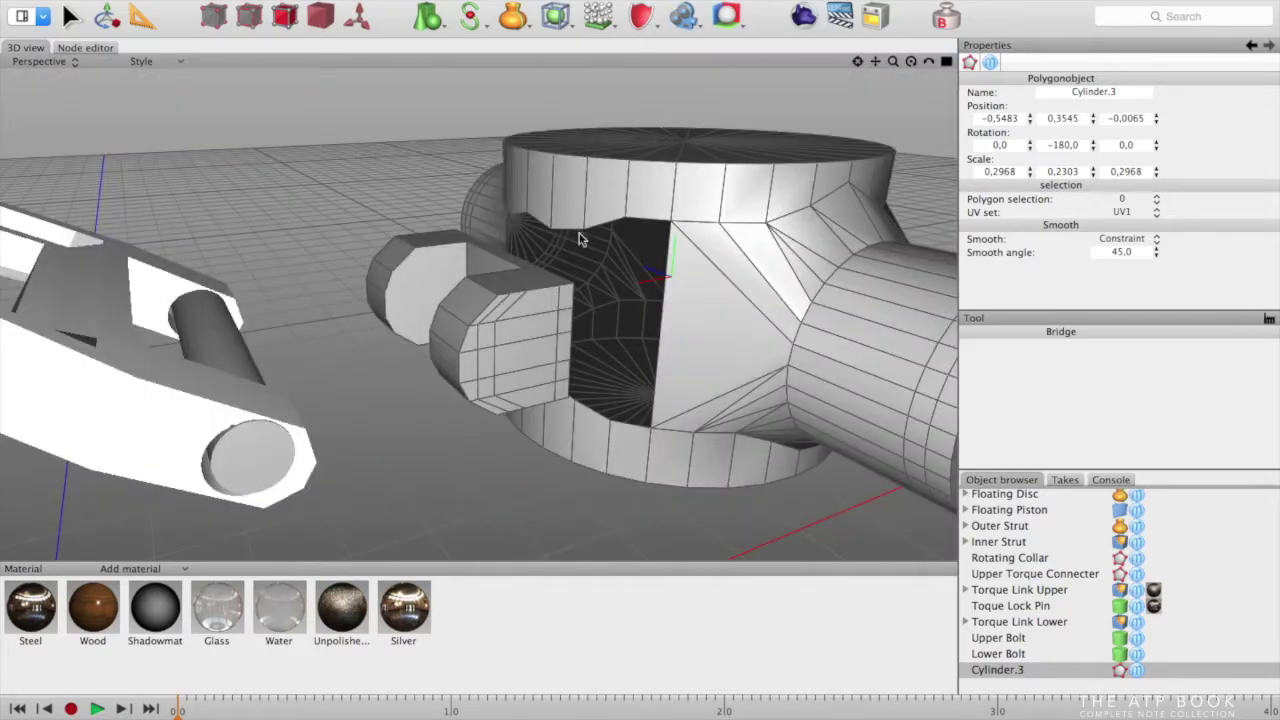
drag(580, 237, 571, 286)
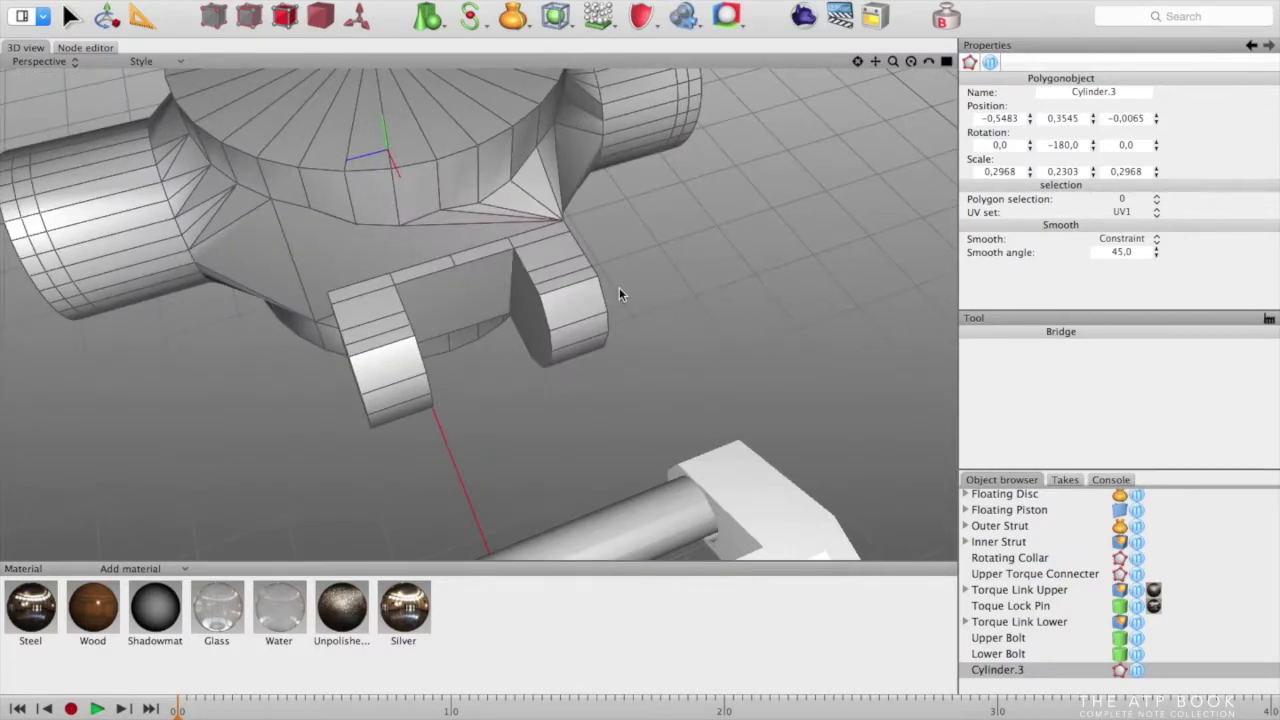
alt+drag(619, 289, 507, 474)
middle_drag(507, 478, 530, 502)
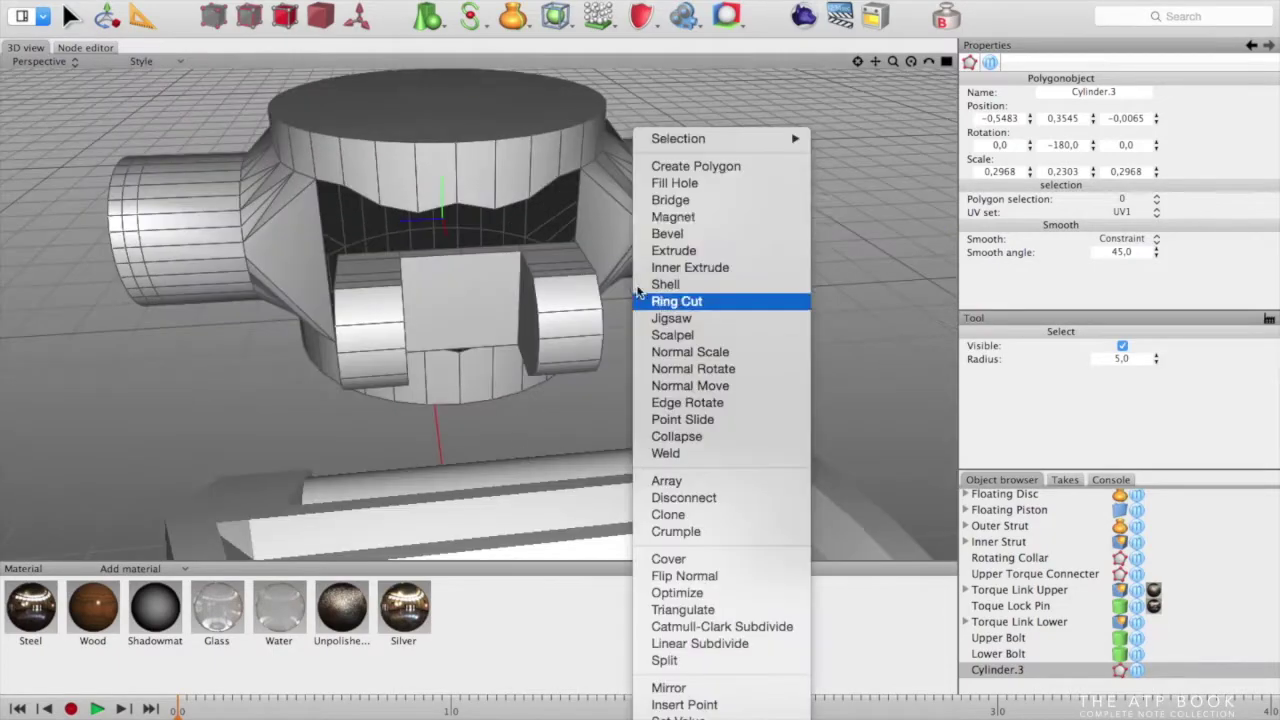
click(591, 280)
middle_drag(591, 280, 529, 343)
key(super+z)
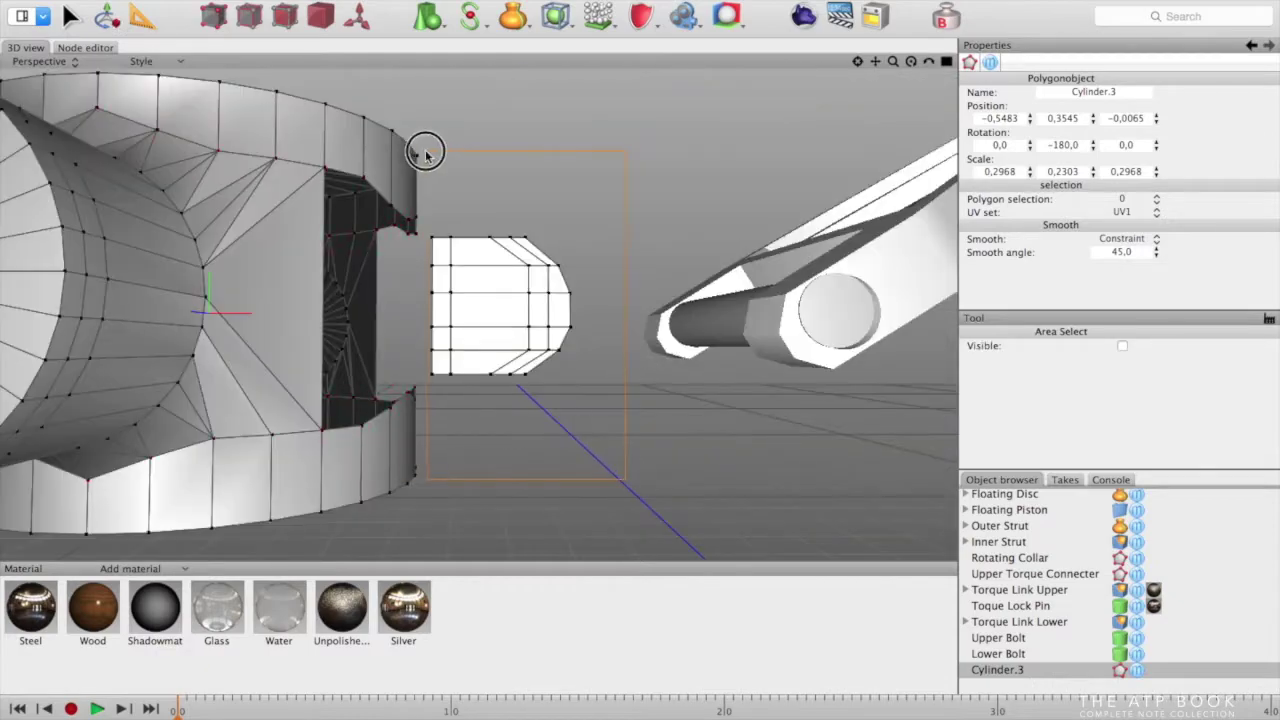
Reposition the torque connecter's points in front of the hub opening and bridge its rear edges to the hub
key(t)
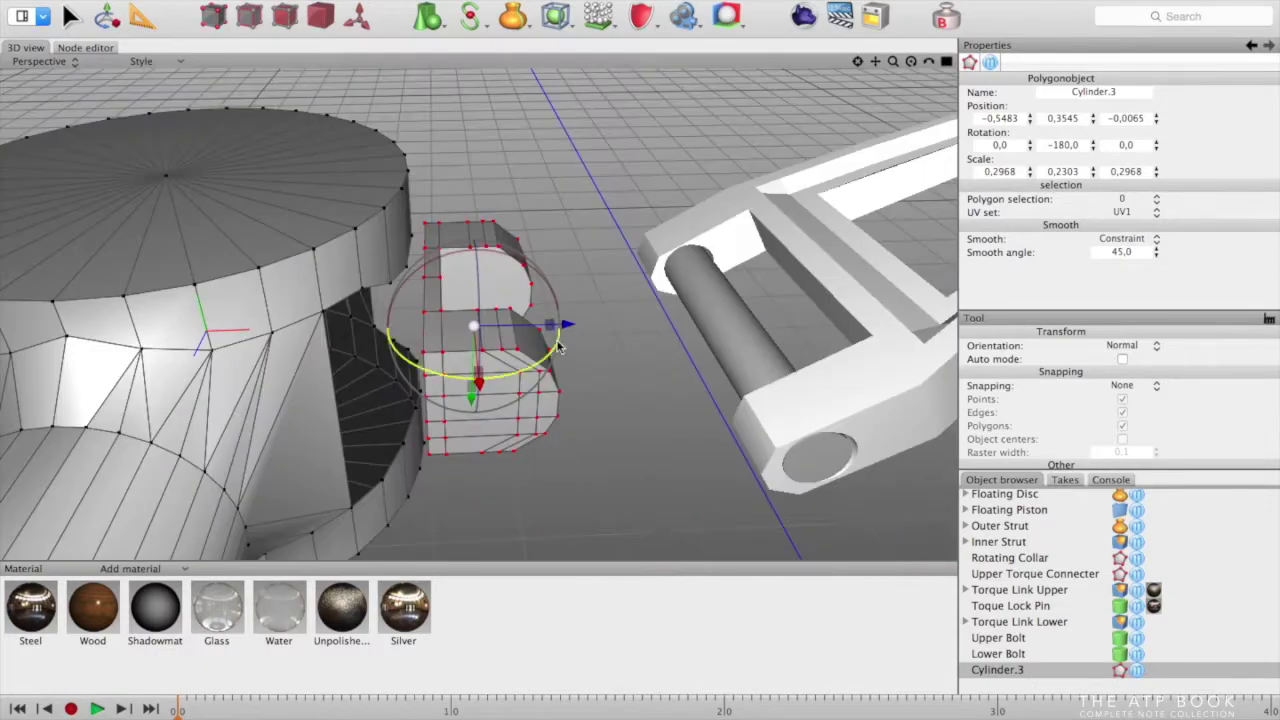
middle_drag(558, 346, 407, 294)
click(285, 16)
right_click(635, 125)
click(680, 220)
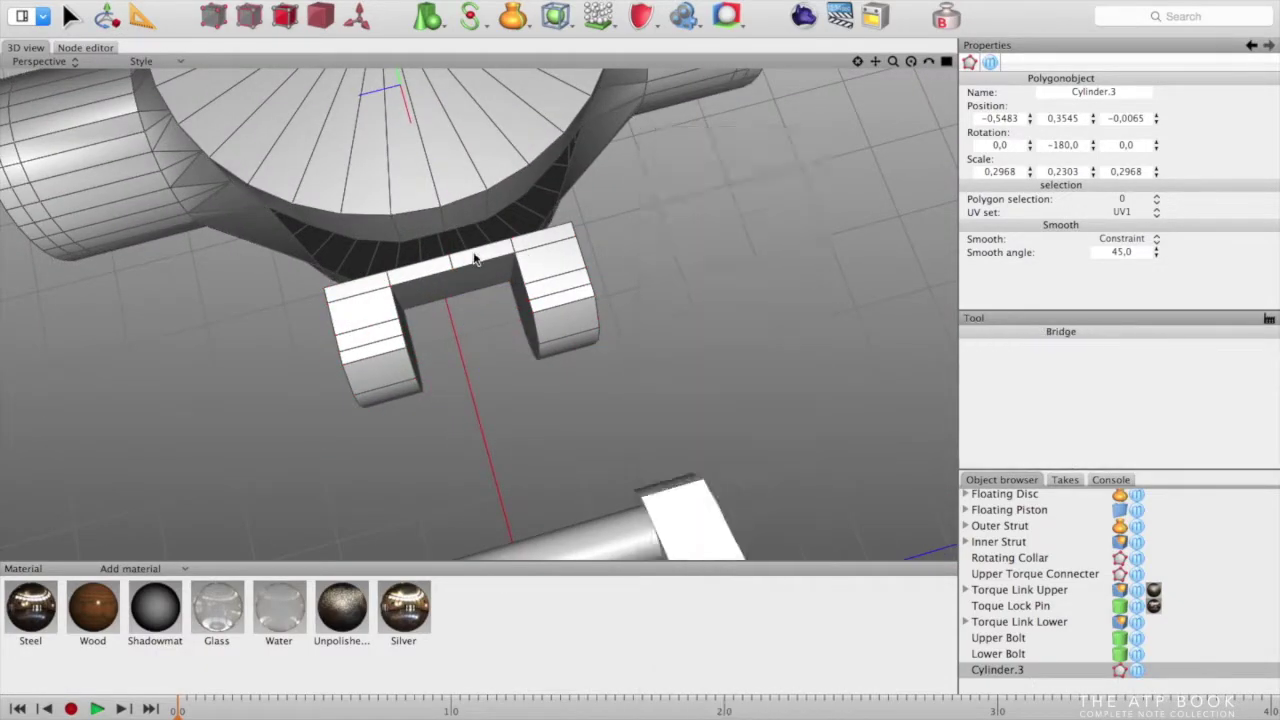
middle_drag(474, 257, 450, 244)
drag(450, 246, 445, 195)
middle_drag(445, 195, 858, 398)
scroll(572, 340, down, 5)
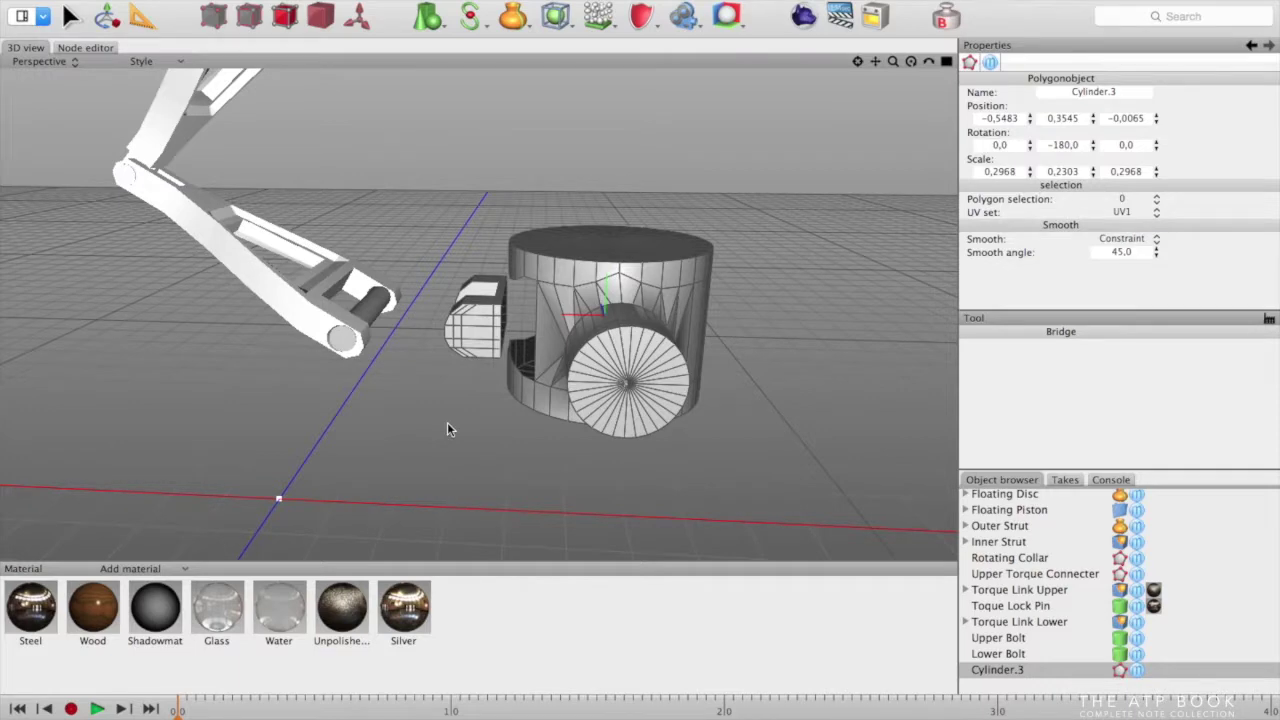
middle_drag(447, 430, 689, 391)
Select the end caps of both axle stubs and try scaling them together, and clear the selection
right_click(286, 131)
click(510, 200)
click(283, 352)
shift+click(740, 340)
click(106, 19)
middle_drag(330, 481, 471, 486)
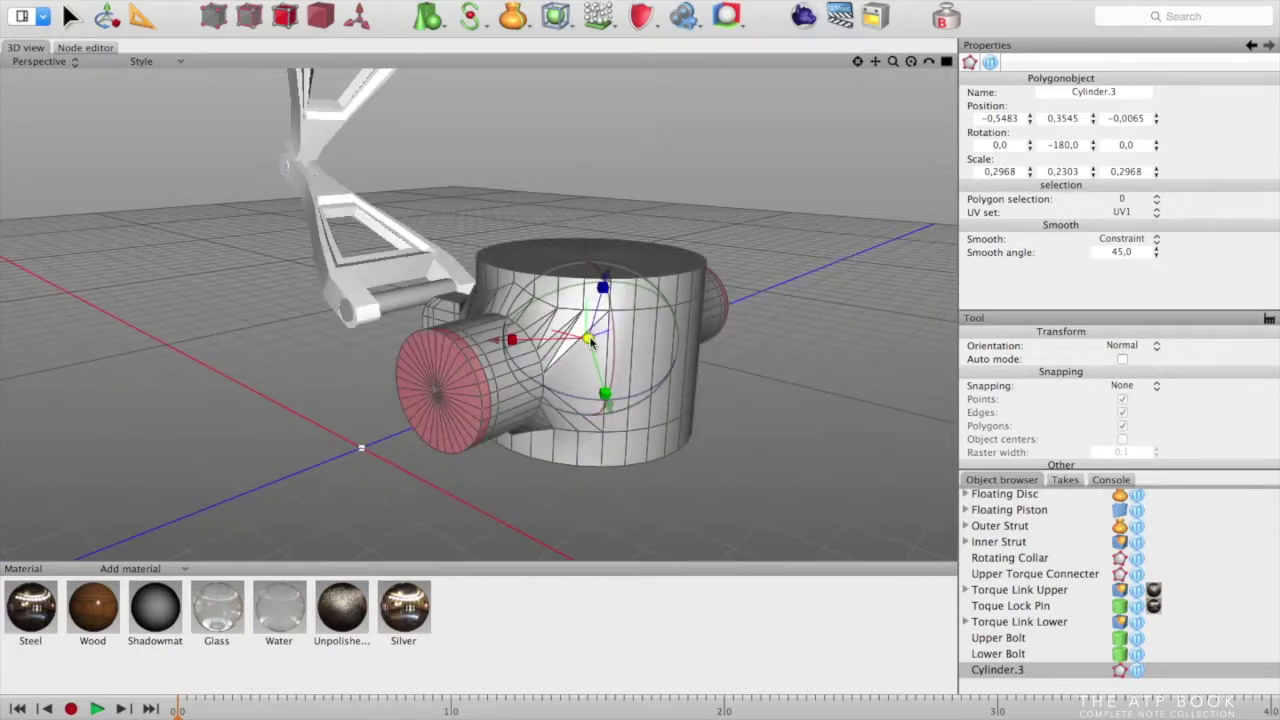
key(super+shift+a)
Loop-select the outer edge of the first axle stub and enlarge it slightly
key(2)
middle_drag(486, 421, 385, 410)
right_click(354, 390)
click(575, 616)
click(351, 368)
key(w)
middle_drag(470, 383, 500, 450)
Enlarge the outer edge loop of the opposite axle stub slightly to match
right_click(737, 343)
click(958, 616)
click(735, 334)
click(107, 16)
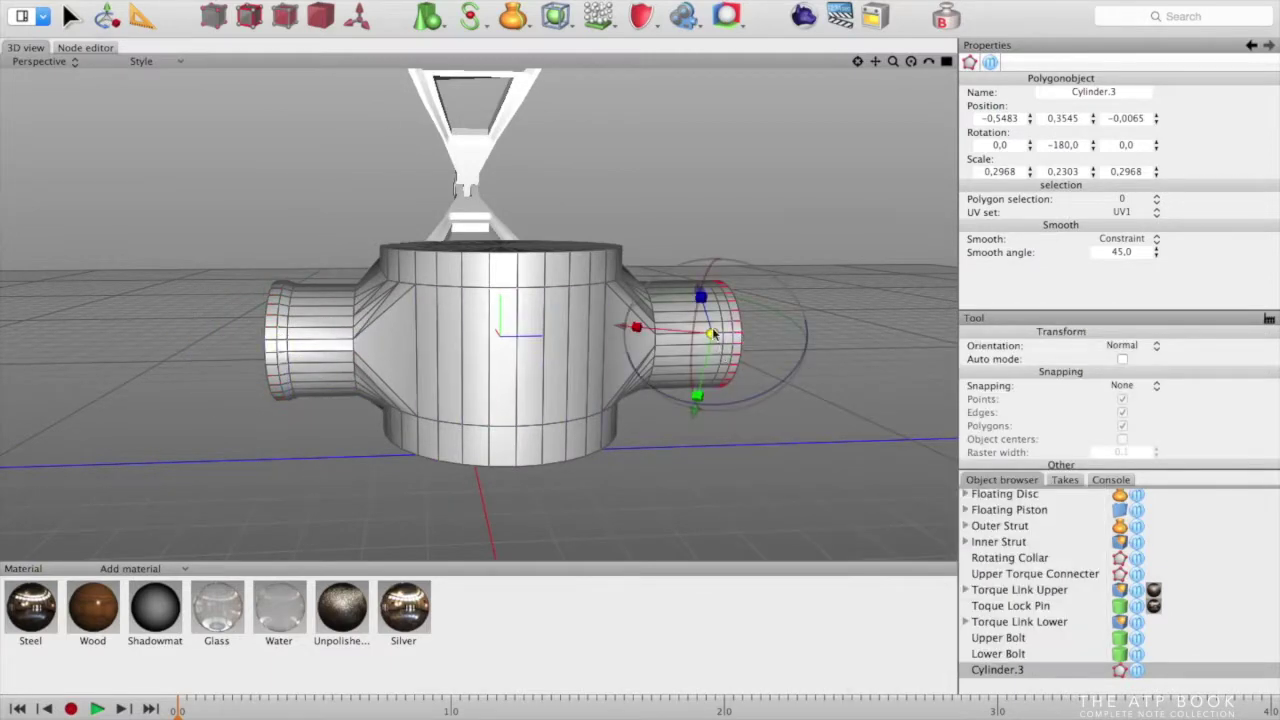
drag(712, 334, 730, 332)
middle_drag(774, 506, 543, 418)
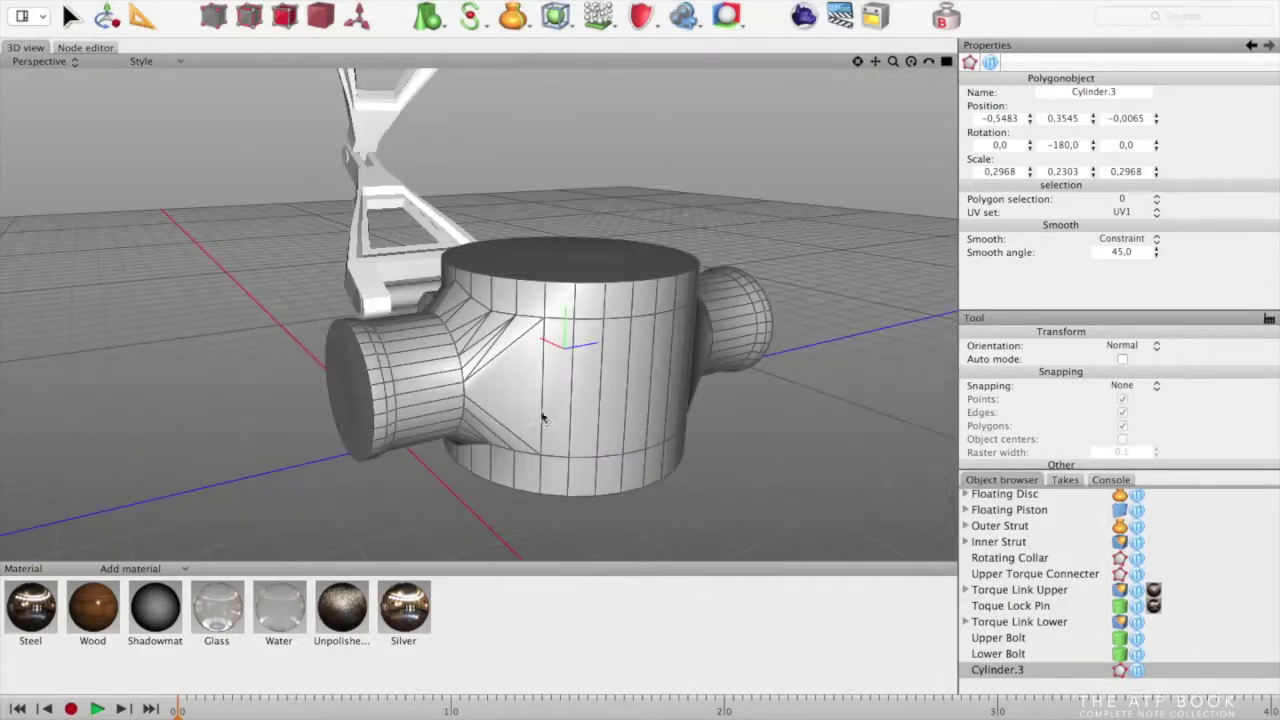
click(714, 435)
middle_drag(740, 462, 851, 539)
mouse_move(841, 366)
middle_down()
mouse_move(840, 380)
mouse_move(859, 349)
middle_up()
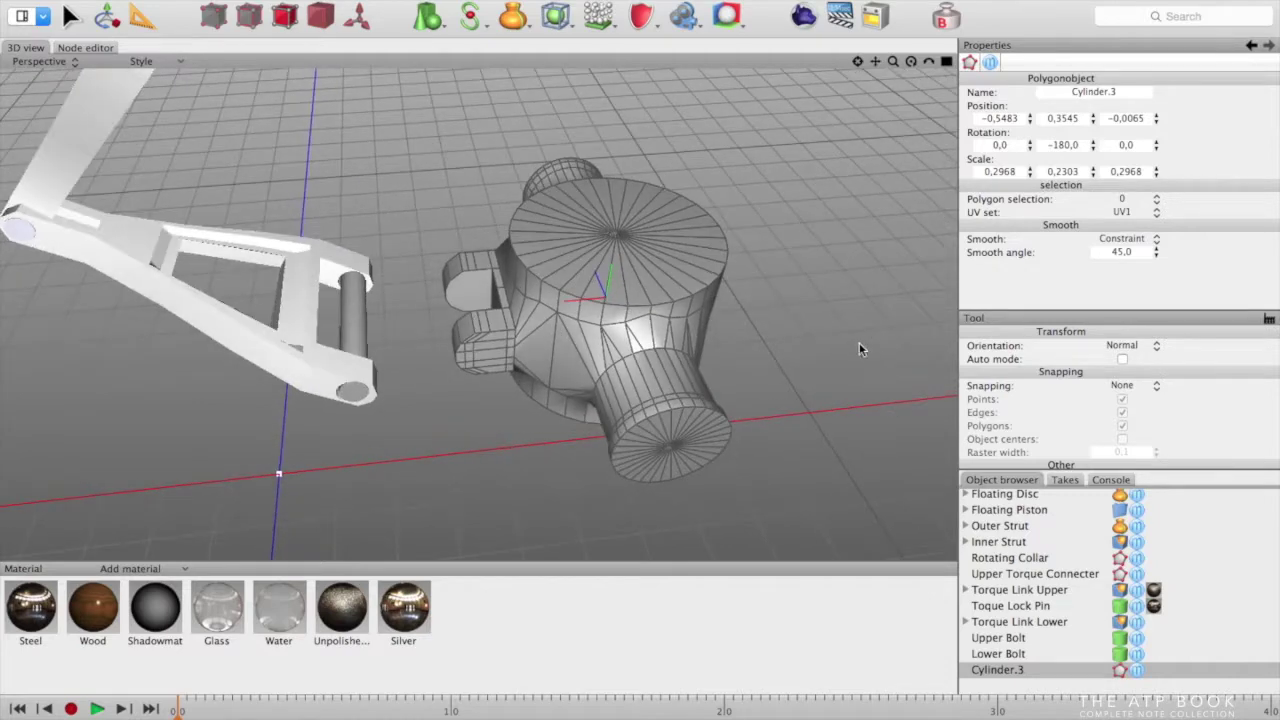
middle_drag(653, 184, 723, 313)
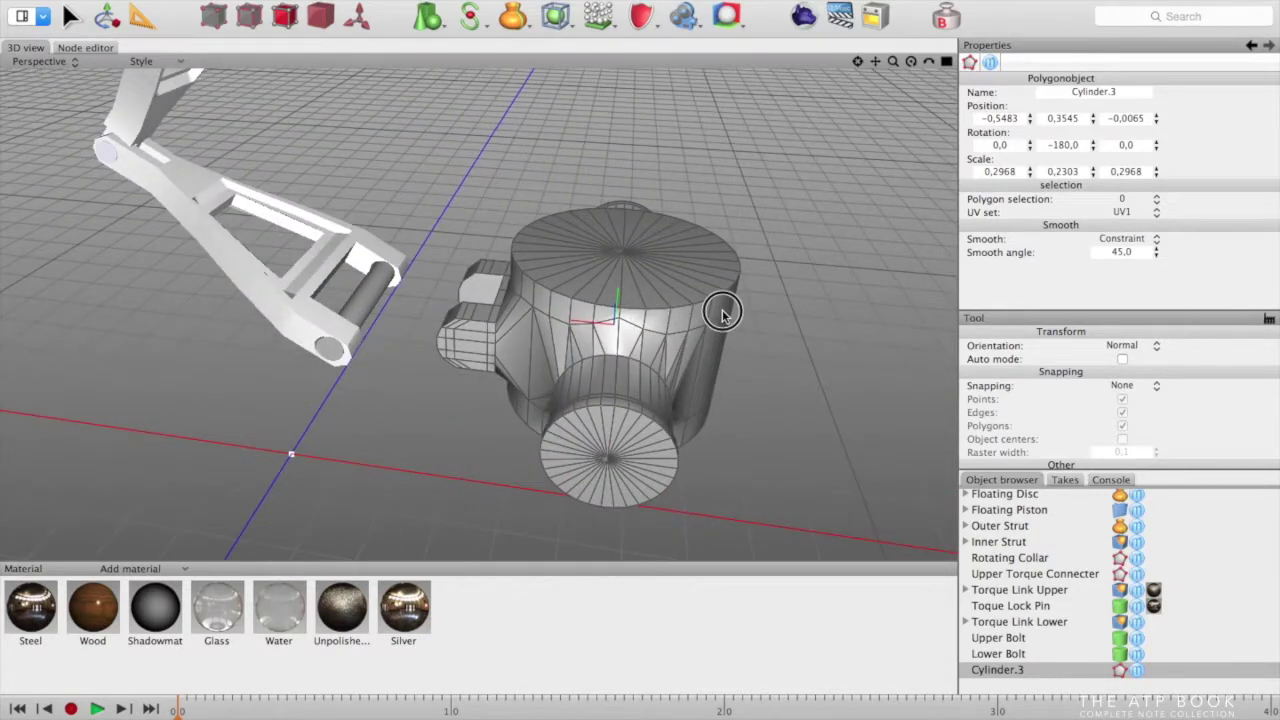
middle_drag(783, 336, 755, 360)
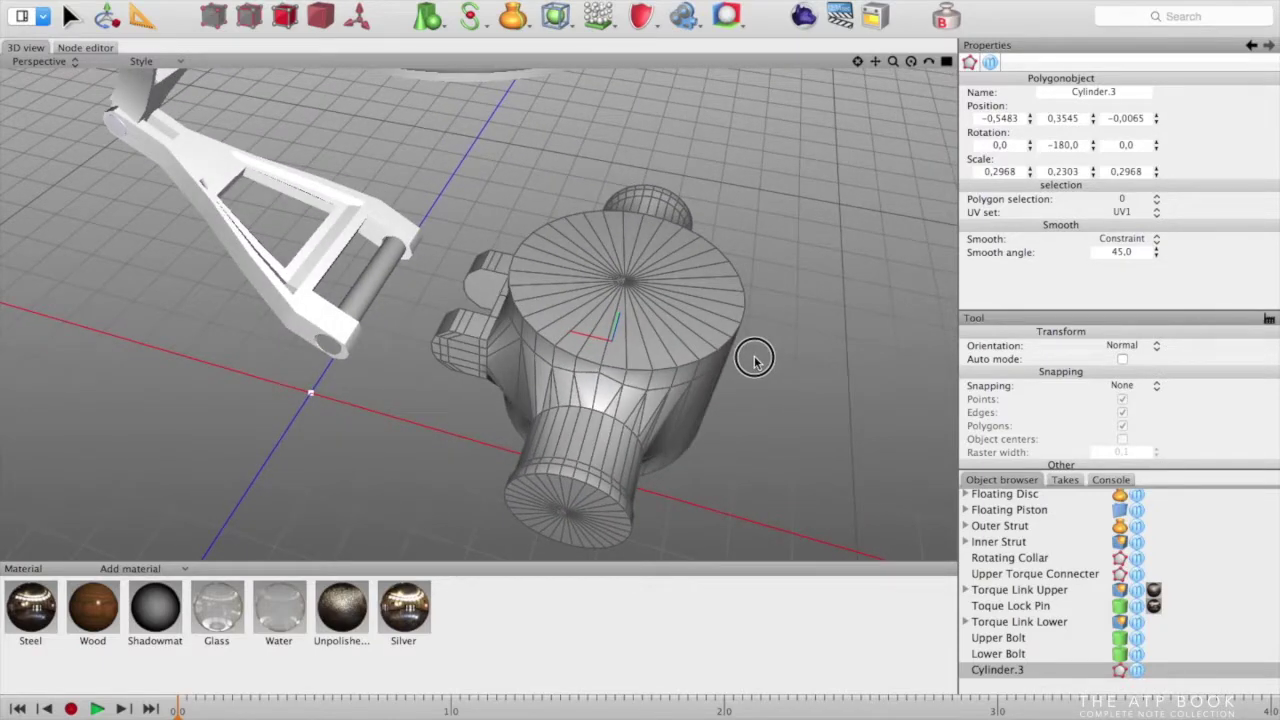
Ring-cut the narrow bands around the hub's upper and lower rims to add supporting edge loops
middle_drag(782, 357, 698, 310)
right_click(698, 310)
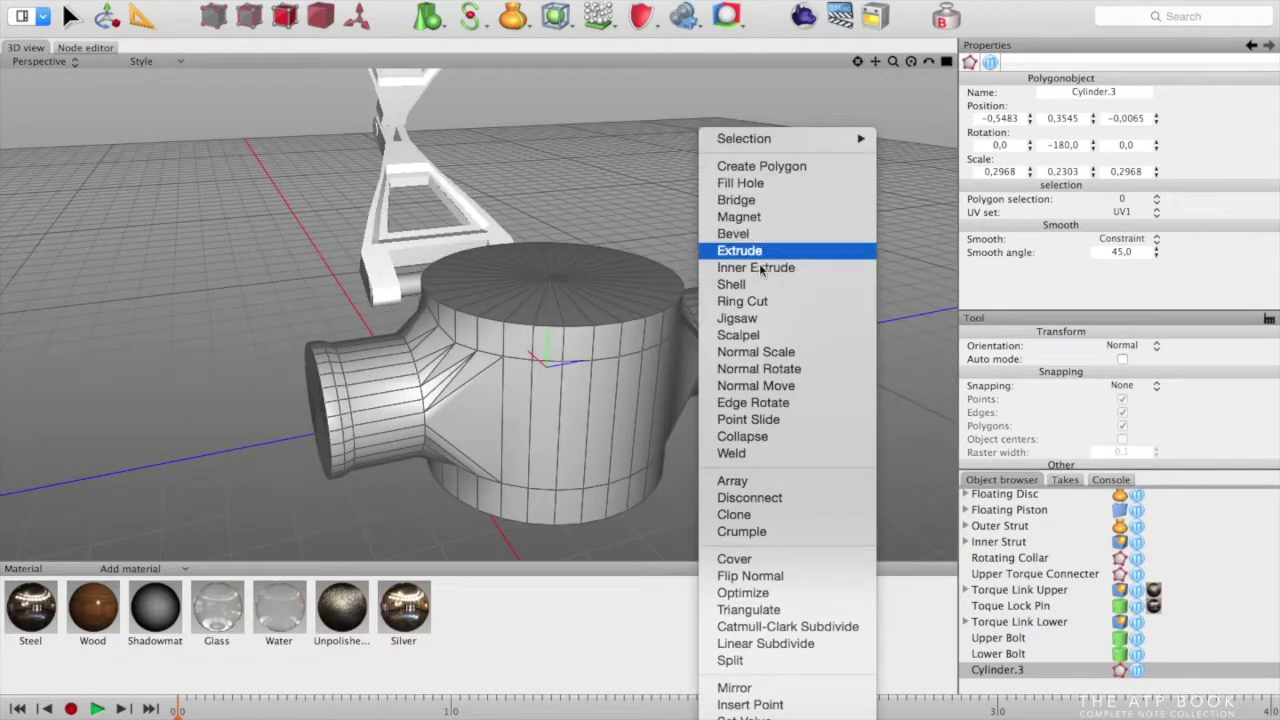
click(760, 301)
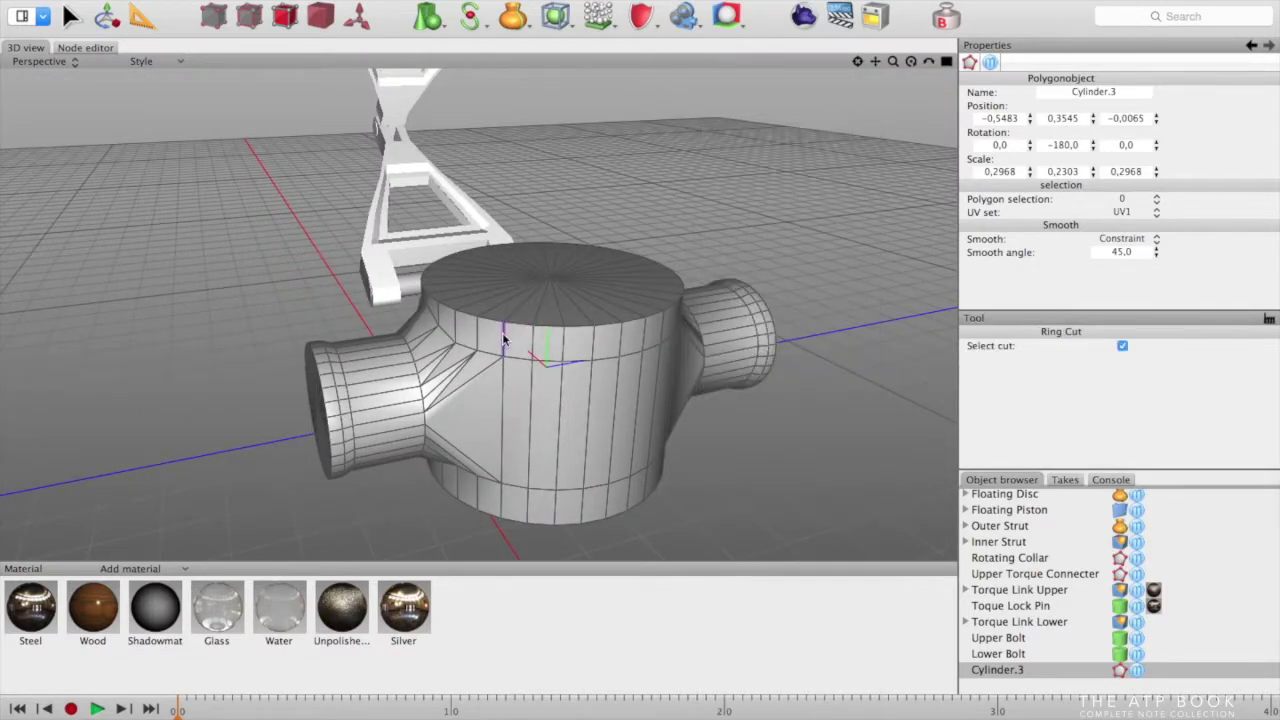
click(503, 340)
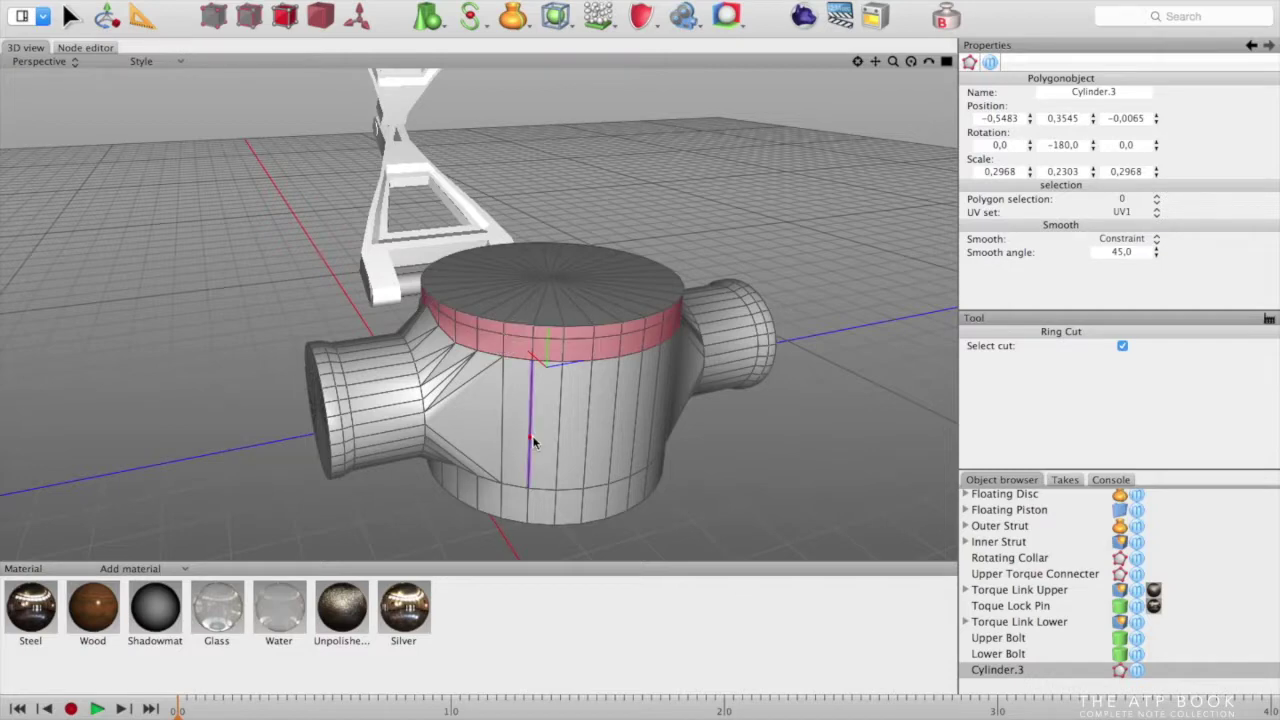
middle_drag(726, 493, 603, 463)
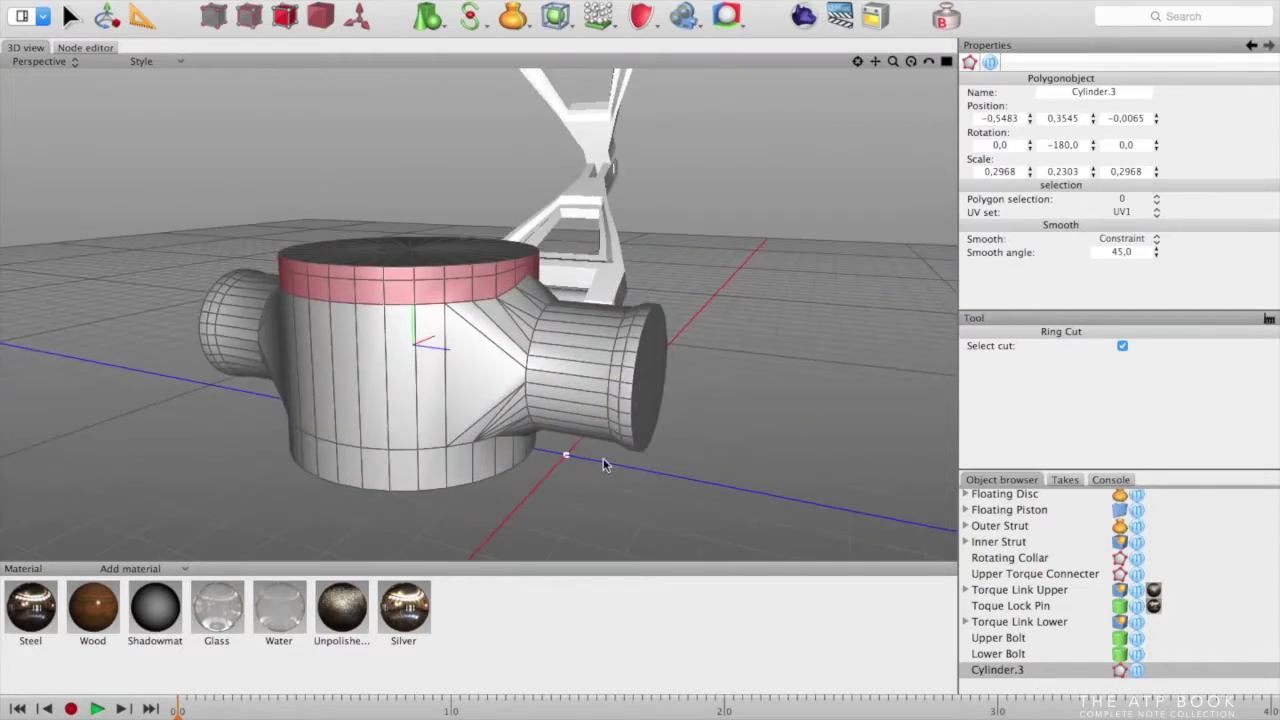
click(418, 485)
middle_drag(655, 440, 752, 455)
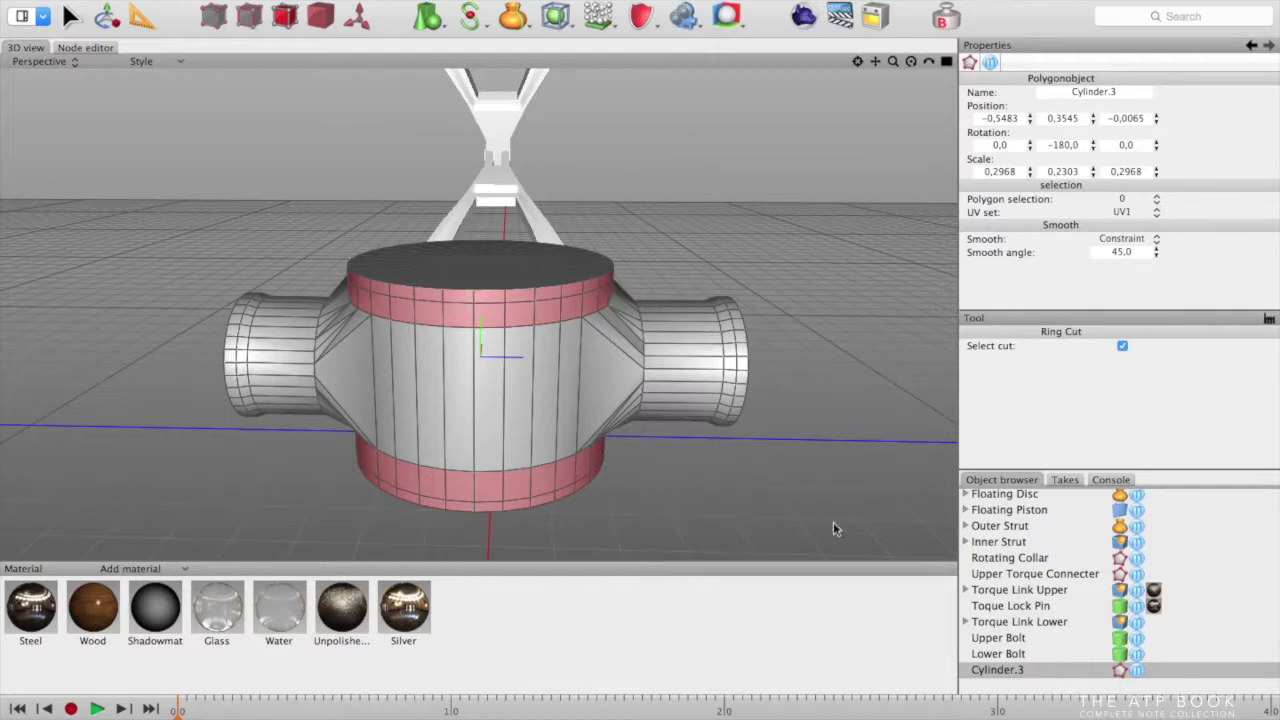
Add a Catmull-Clark Subdivision with 2 iterations to the hub cylinder
click(1004, 670)
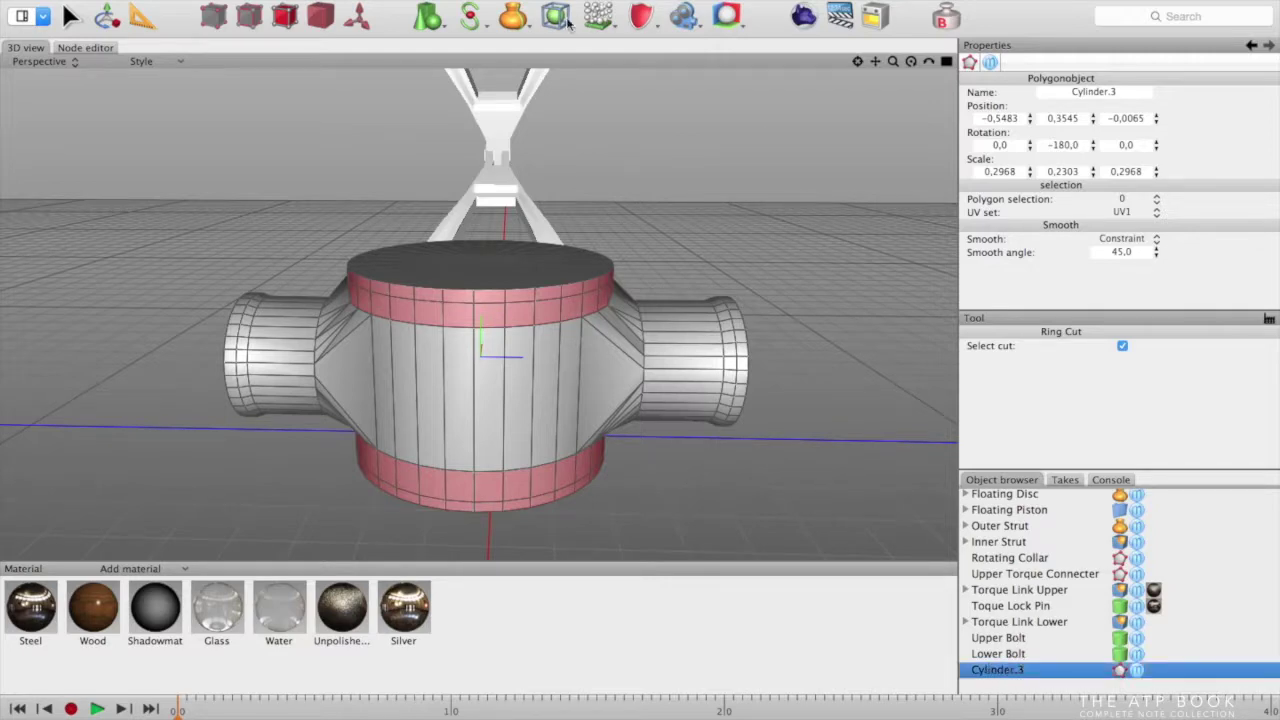
click(576, 20)
click(623, 398)
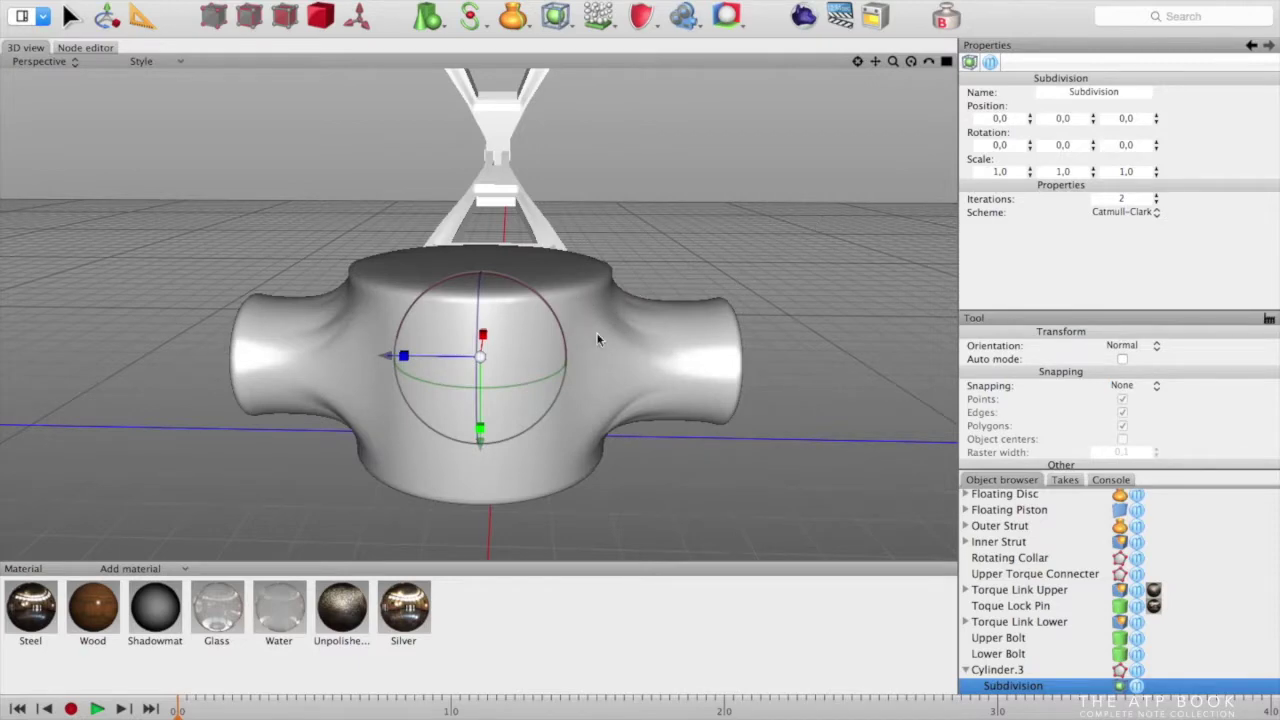
click(596, 338)
Loop-select the new edge loop around the hub's upper rim, and leave edge editing
click(257, 22)
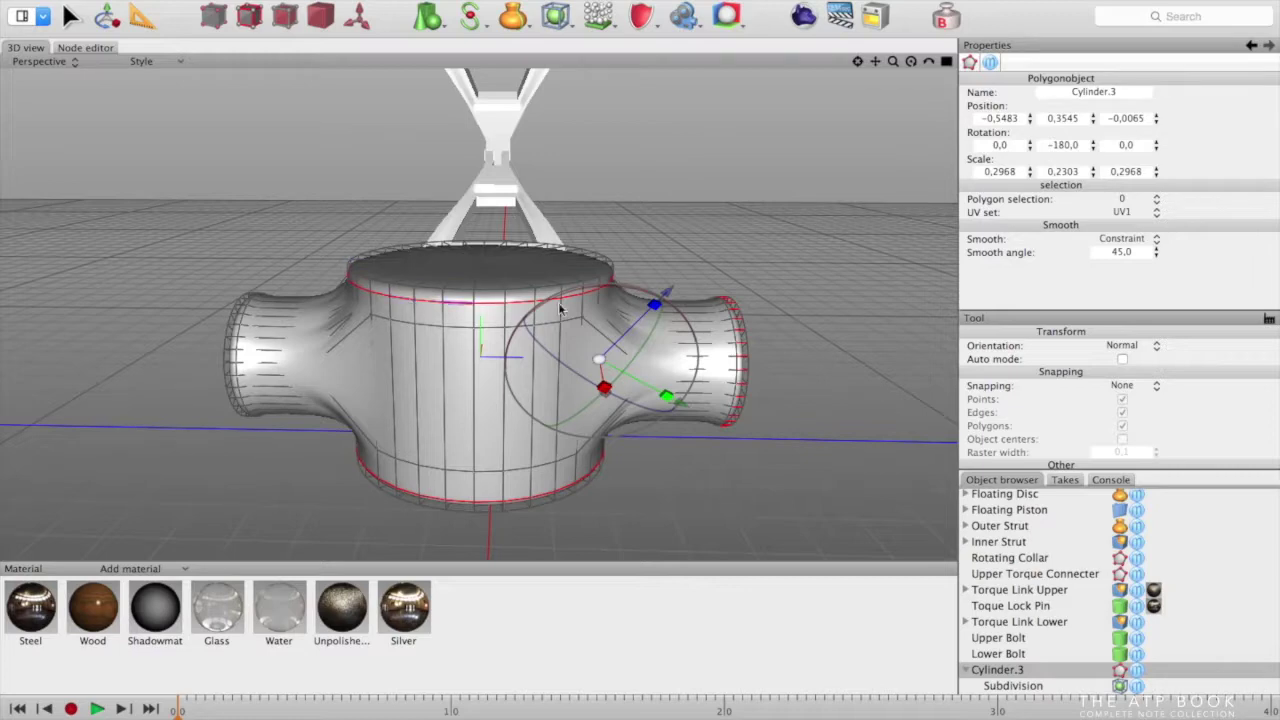
right_click(668, 232)
mouse_move(770, 236)
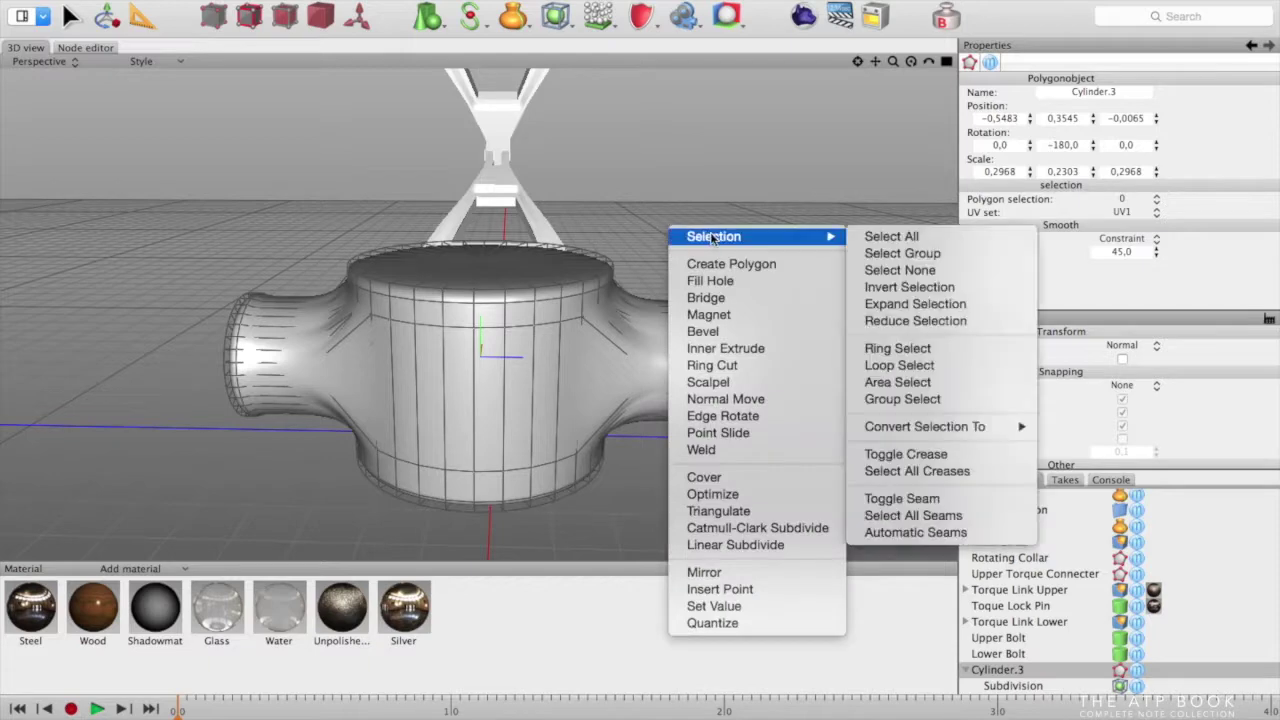
click(948, 349)
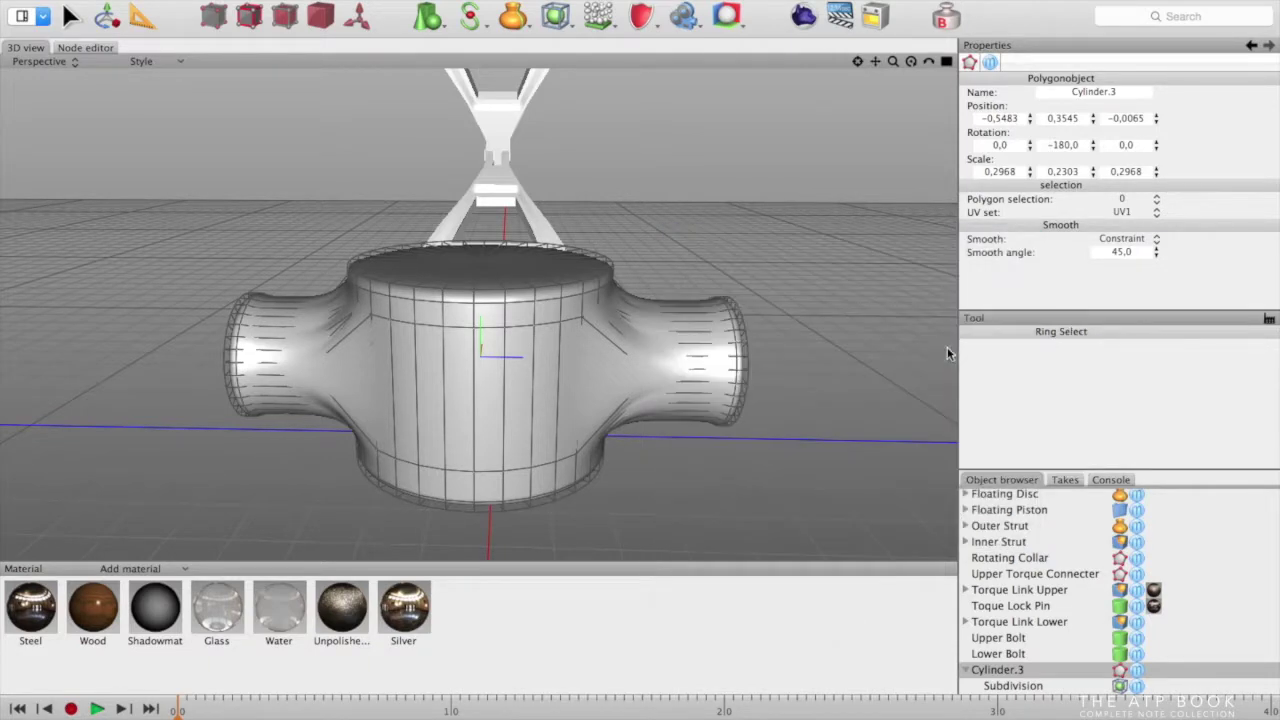
right_click(491, 307)
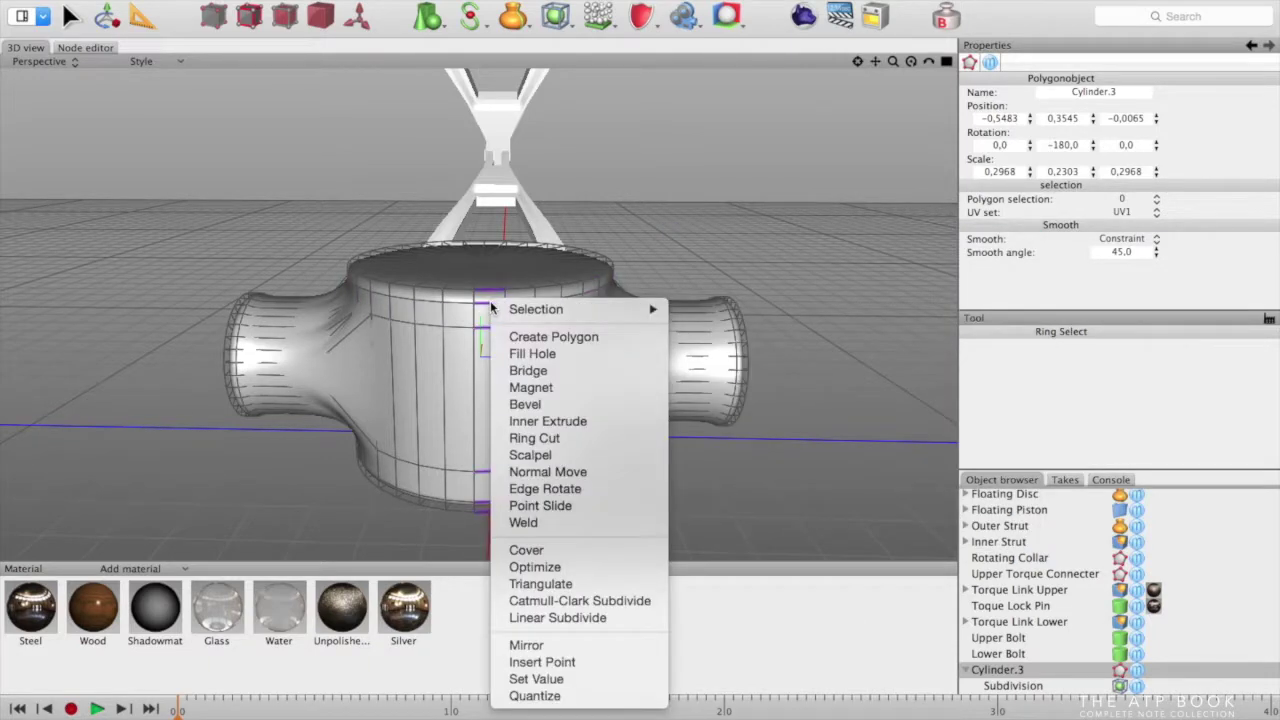
mouse_move(592, 312)
click(721, 440)
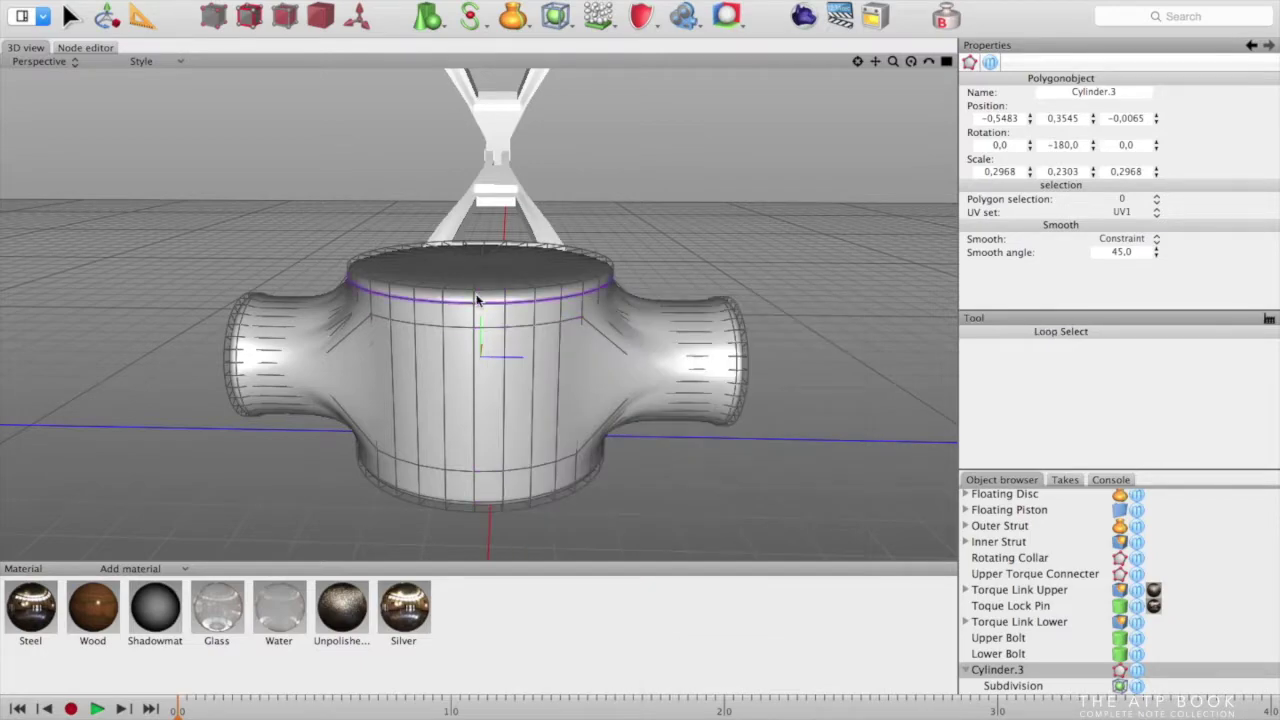
mouse_move(721, 276)
middle_down()
mouse_move(434, 291)
mouse_move(674, 289)
mouse_move(723, 262)
mouse_move(718, 288)
middle_up()
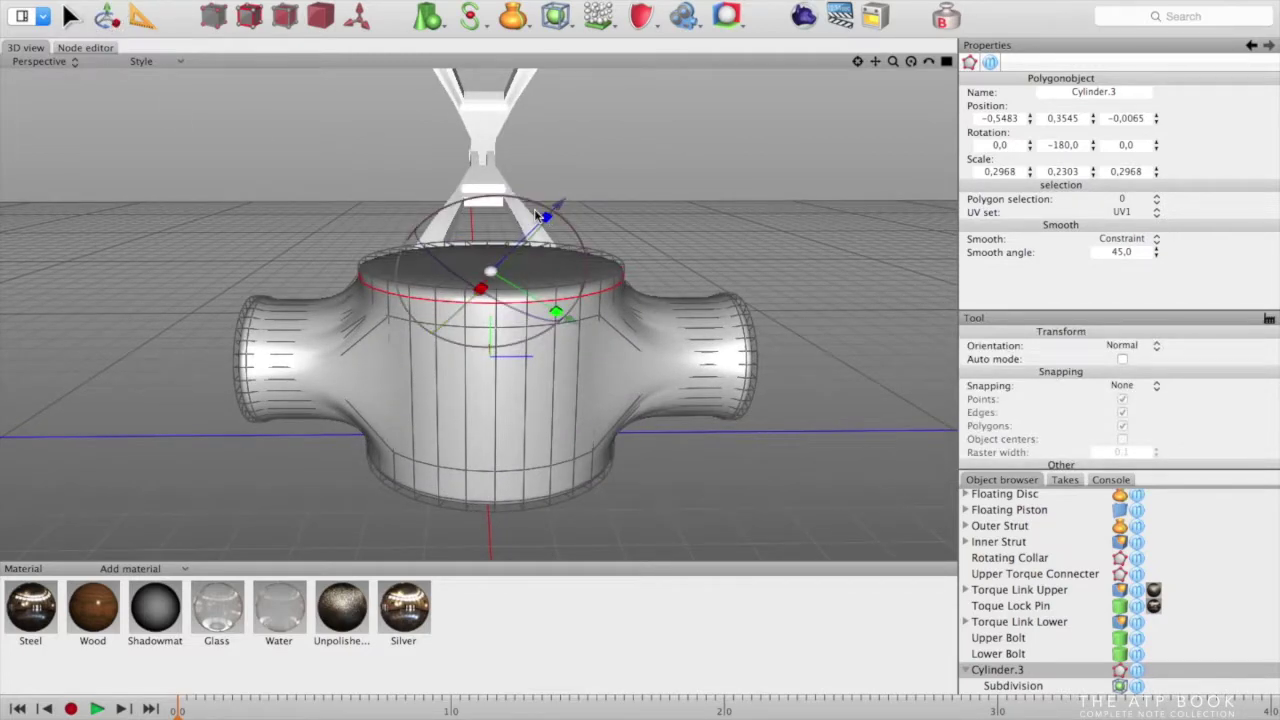
click(356, 17)
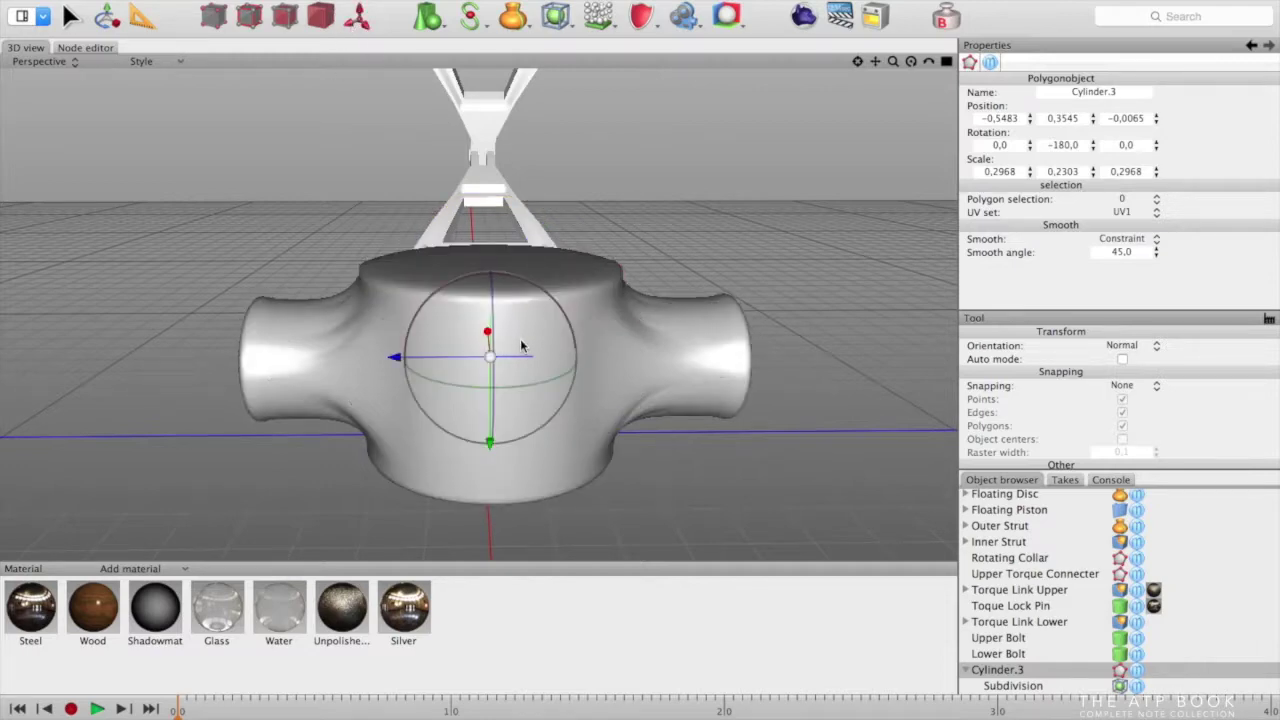
Return to polygon editing on the hub cylinder and start a ring selection of its polygons
click(1044, 685)
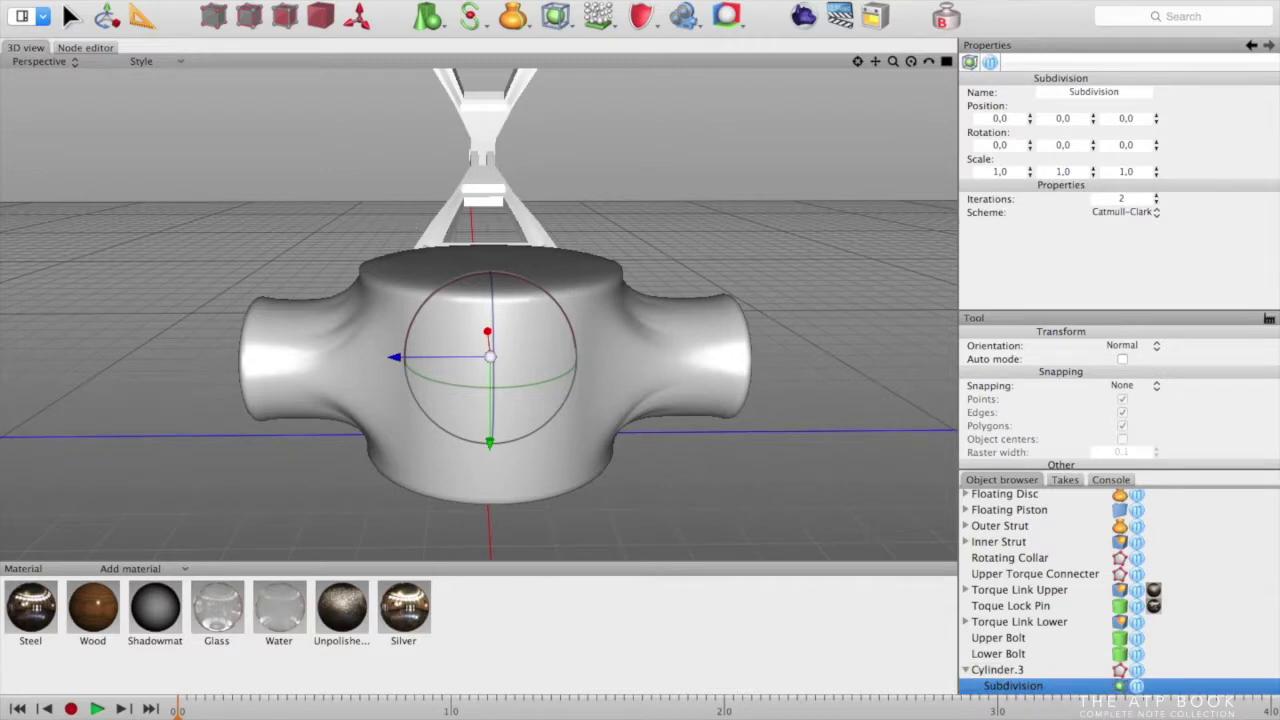
click(257, 21)
click(285, 21)
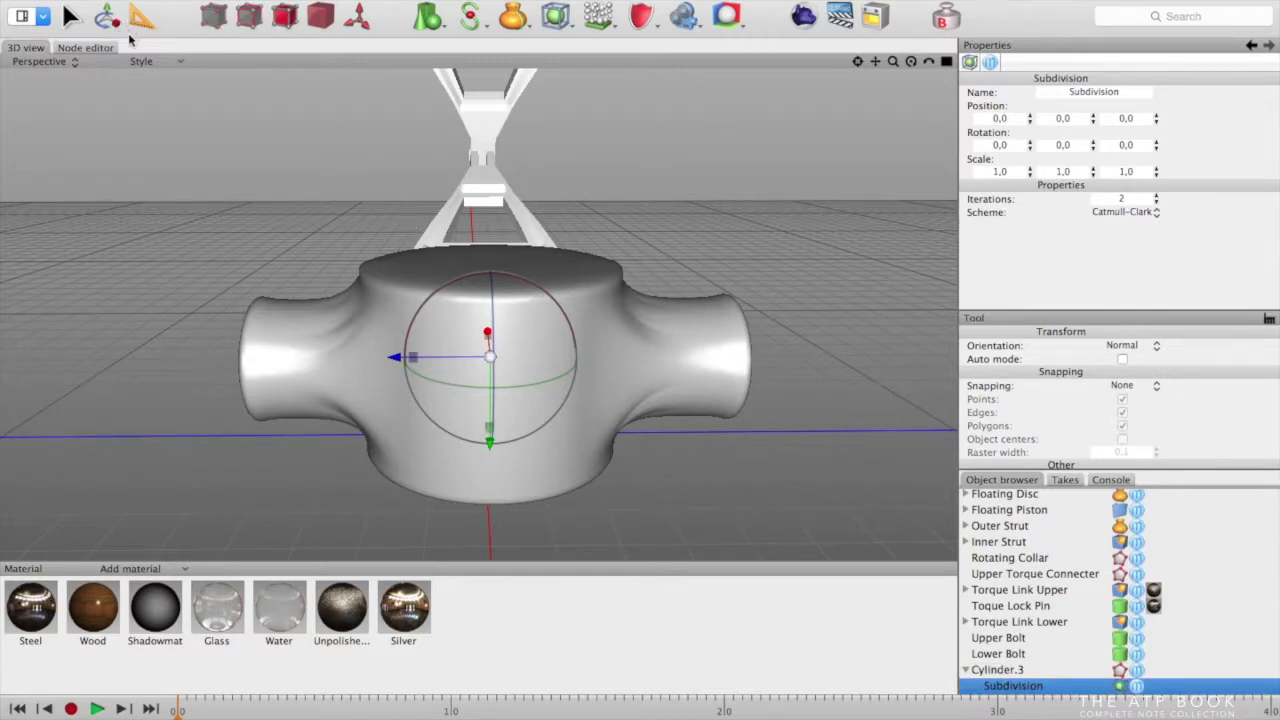
click(70, 16)
click(461, 304)
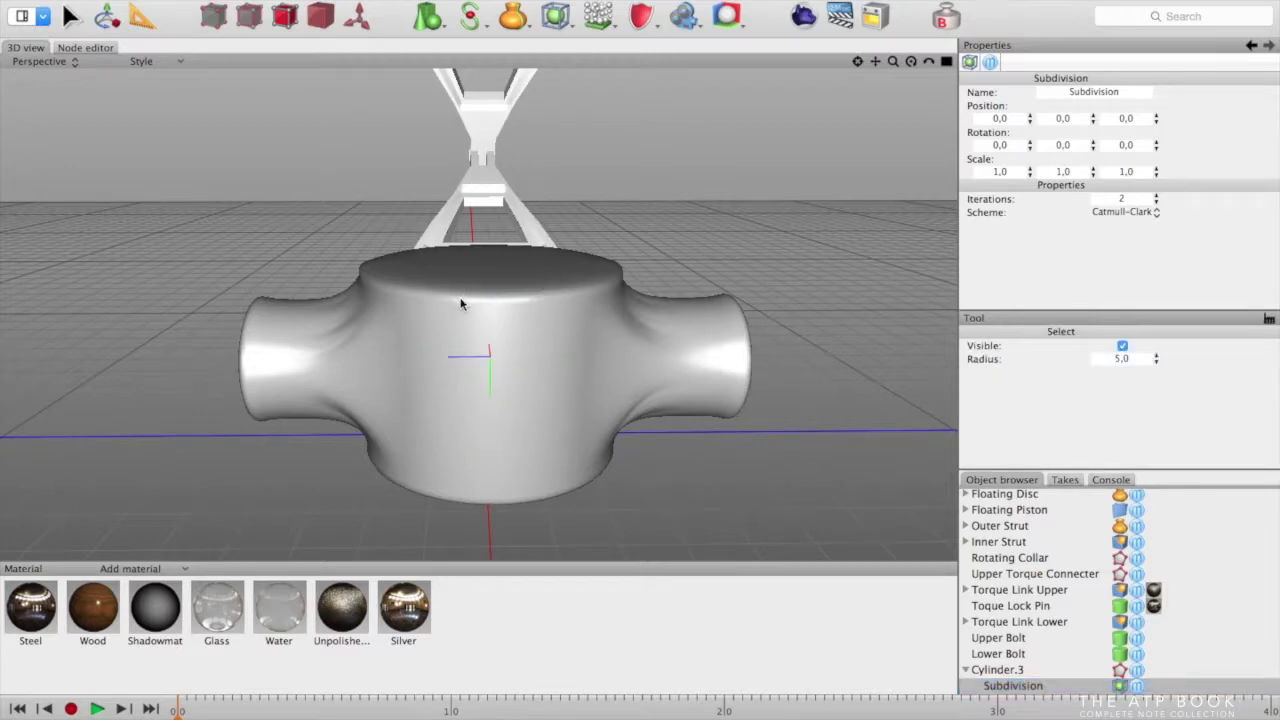
click(1000, 670)
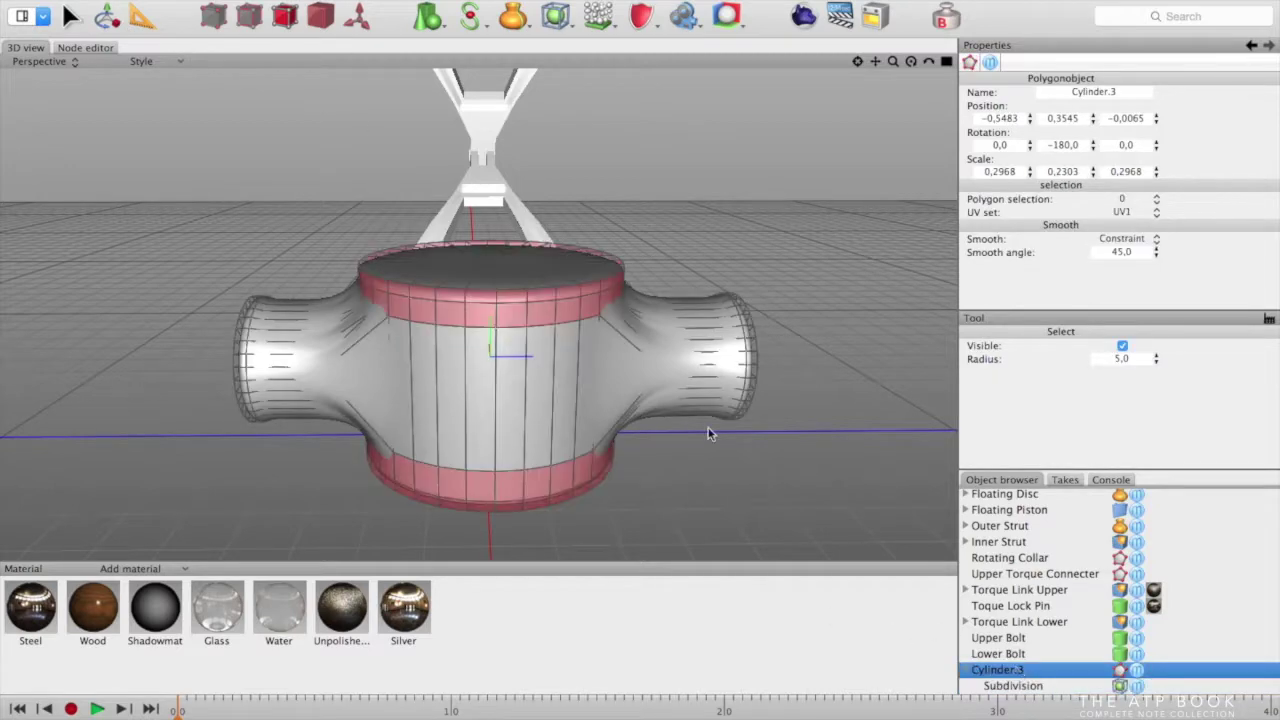
right_click(484, 306)
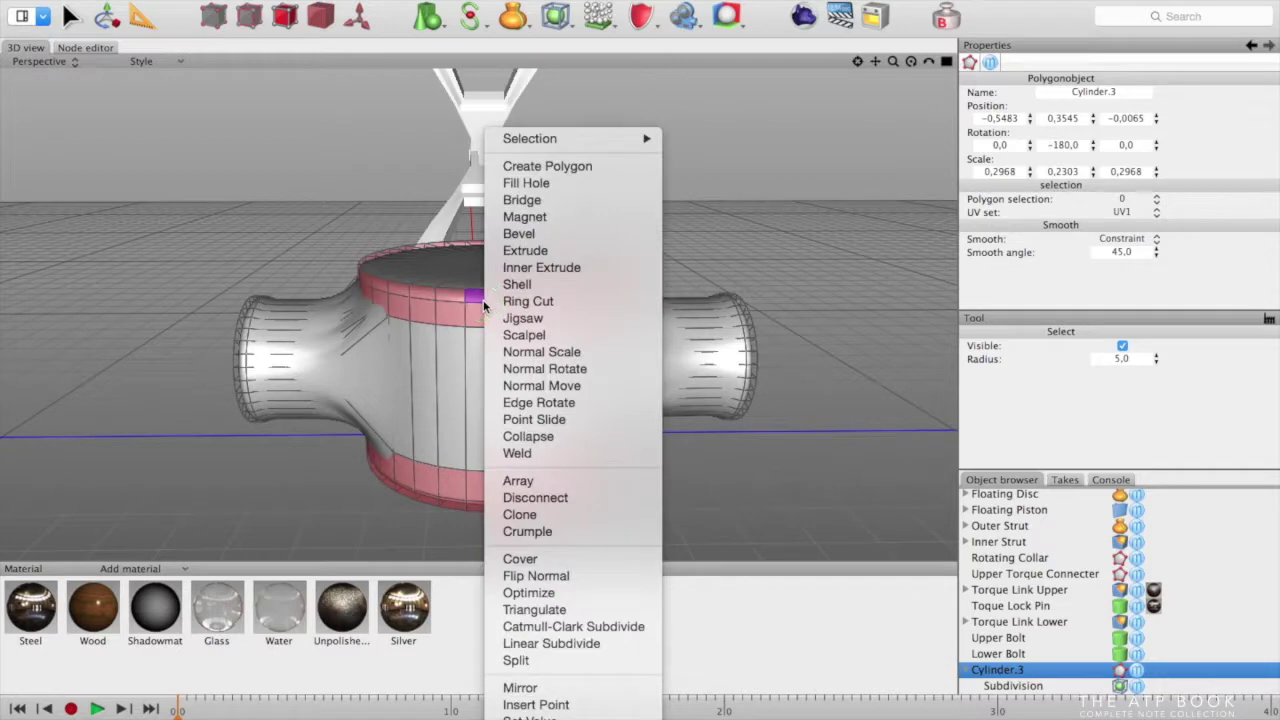
mouse_move(538, 141)
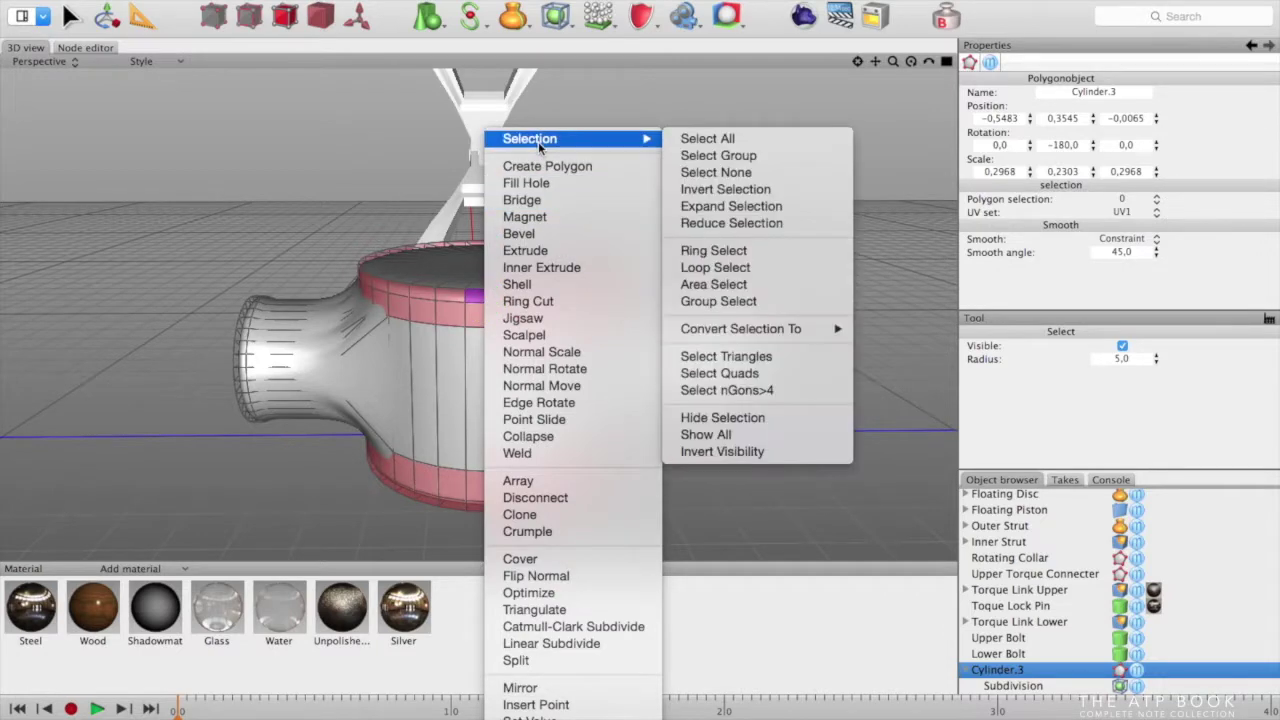
mouse_move(792, 332)
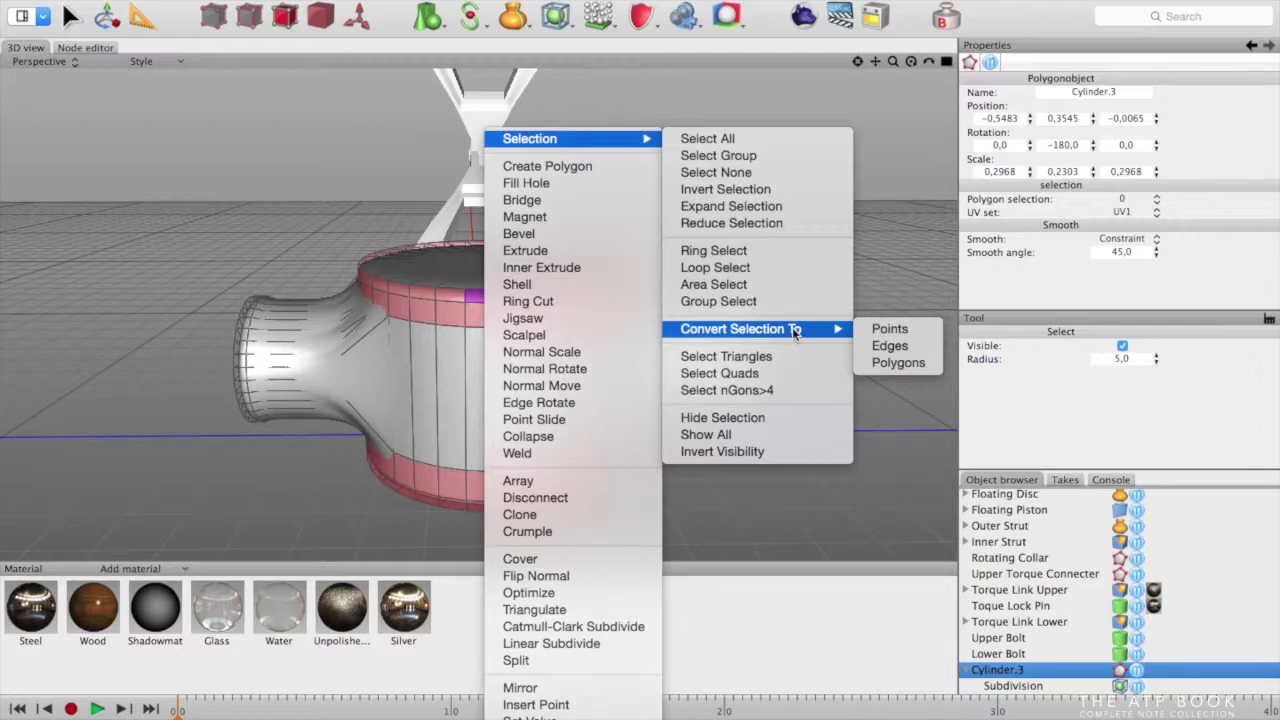
click(713, 251)
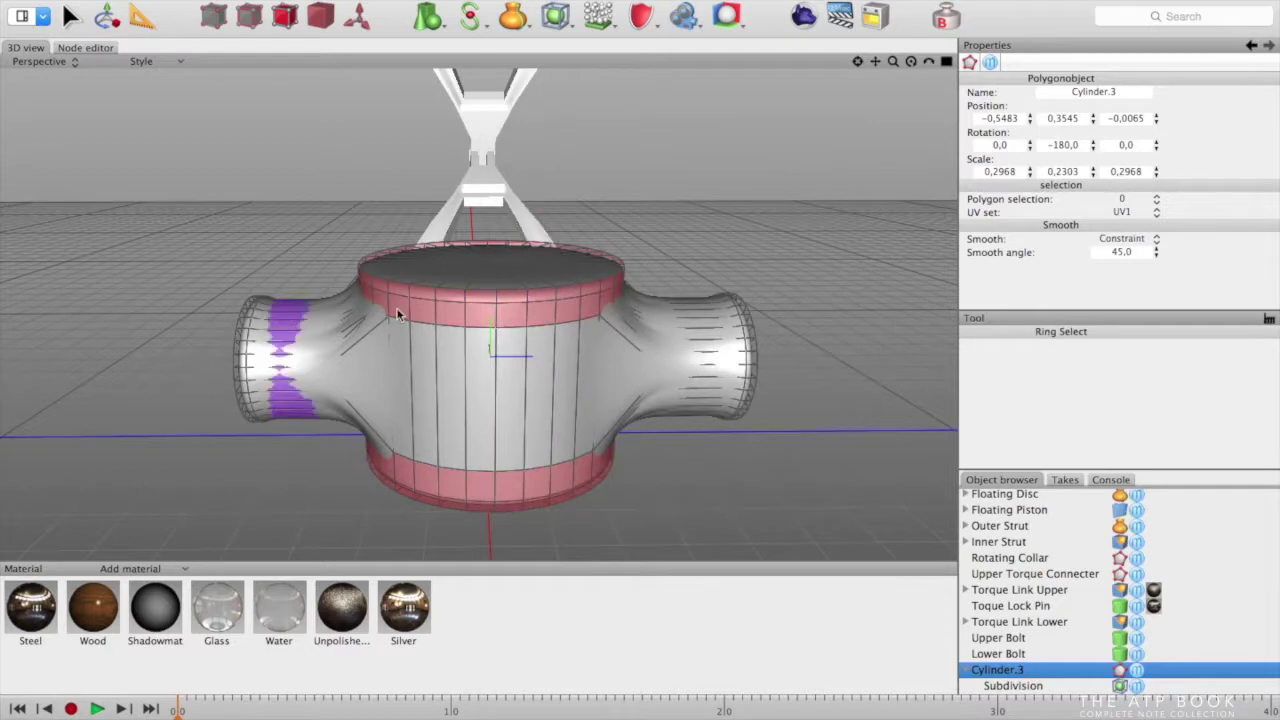
Try to scale down the edge loop around the upper rim of Cylinder.3's central hub, and undo the change
click(525, 280)
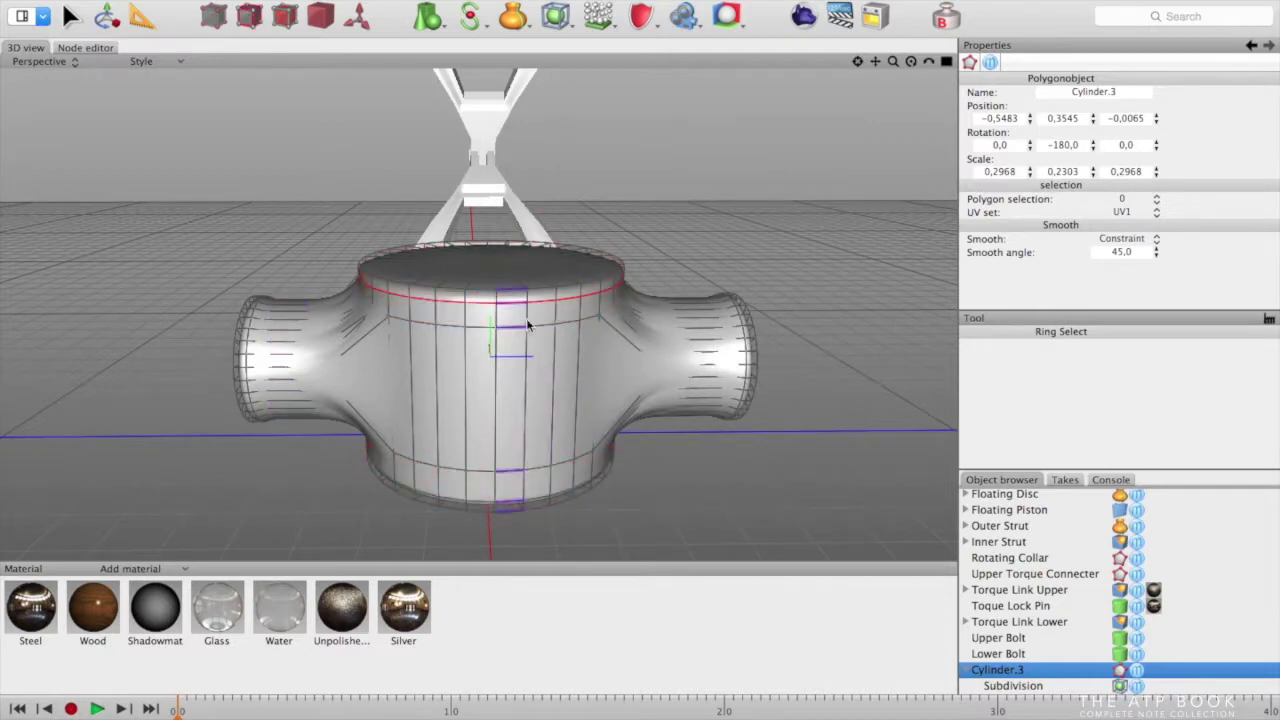
click(107, 16)
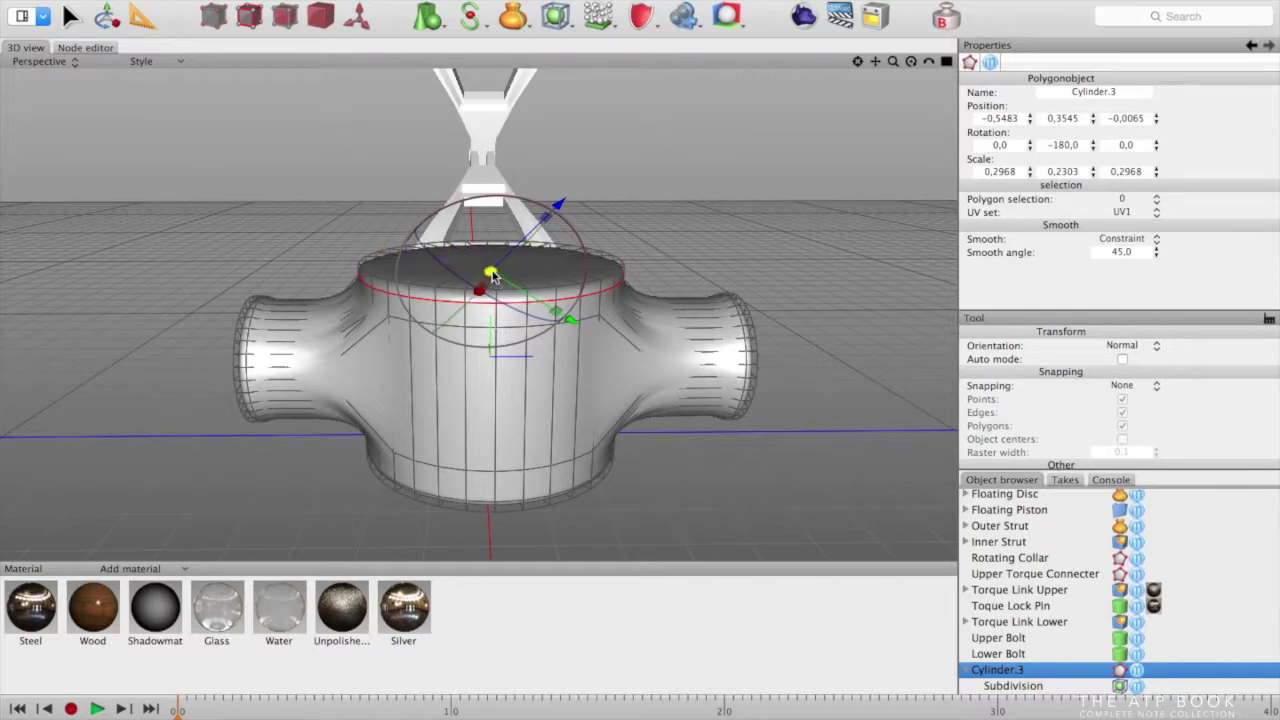
click(557, 316)
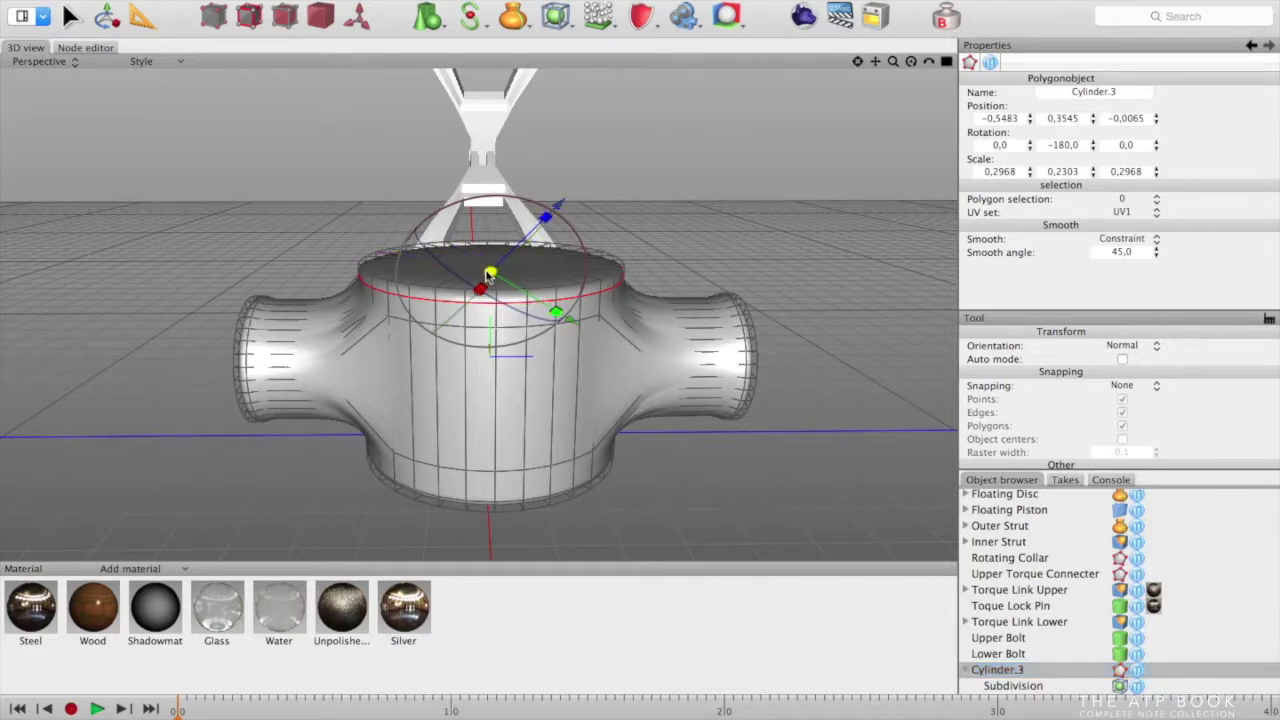
drag(490, 271, 470, 271)
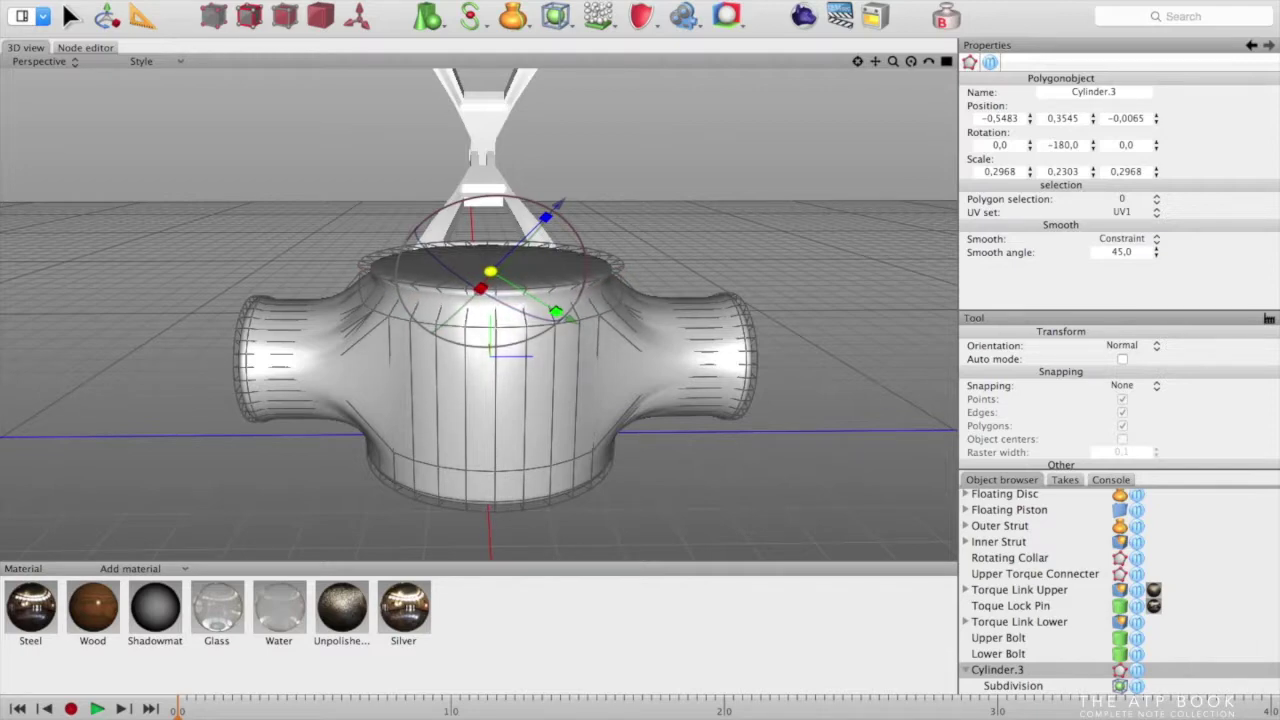
key(super+z)
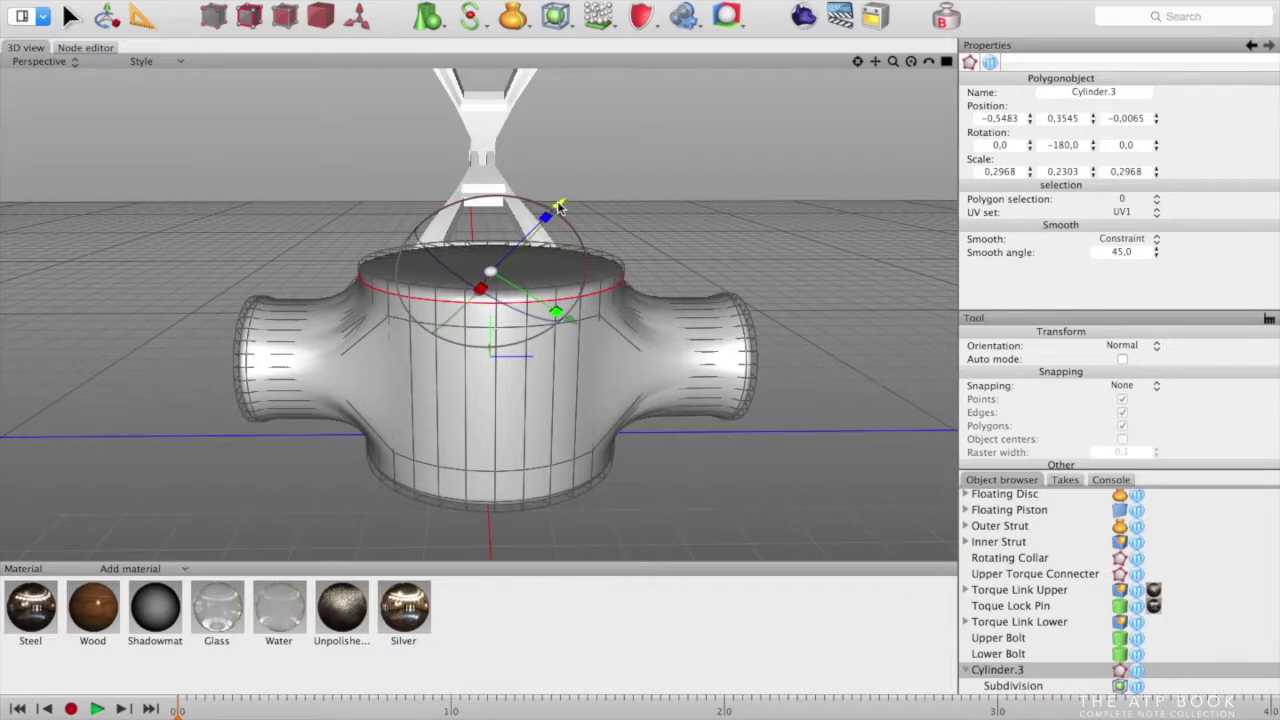
Try to move the hub's upper edge loop along the transform axes, undoing each attempt
drag(559, 207, 565, 199)
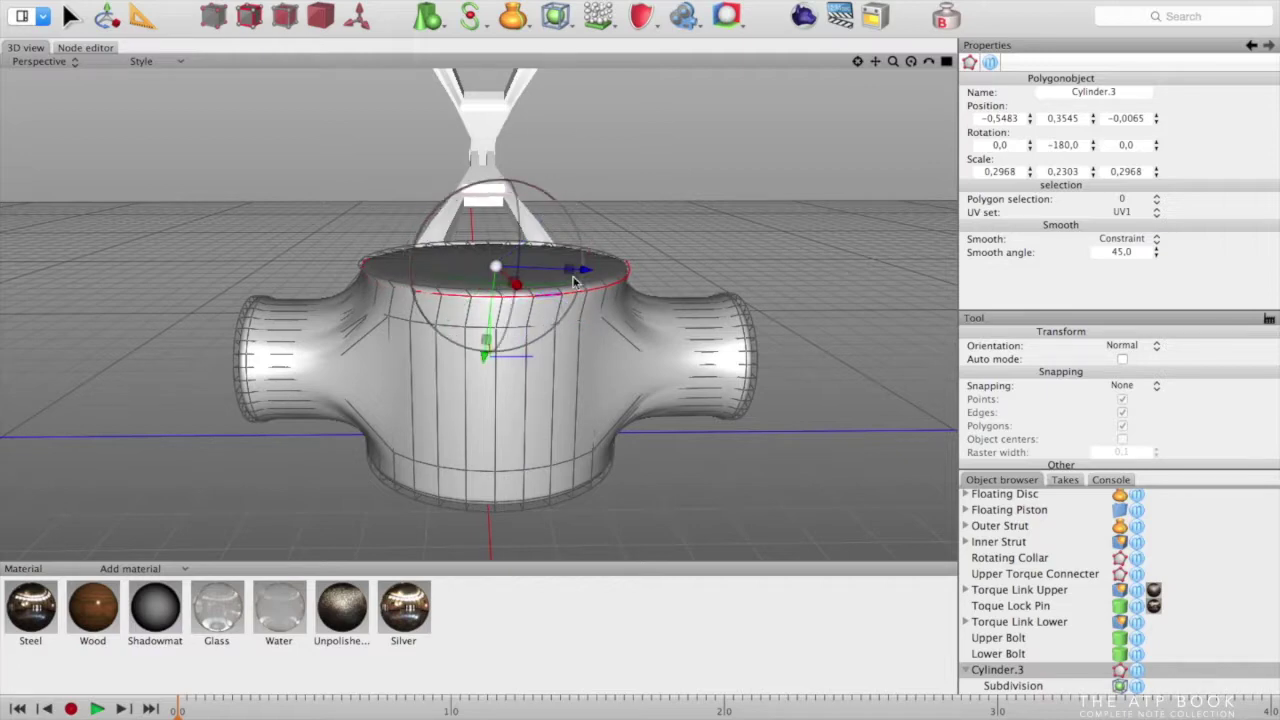
drag(484, 358, 517, 340)
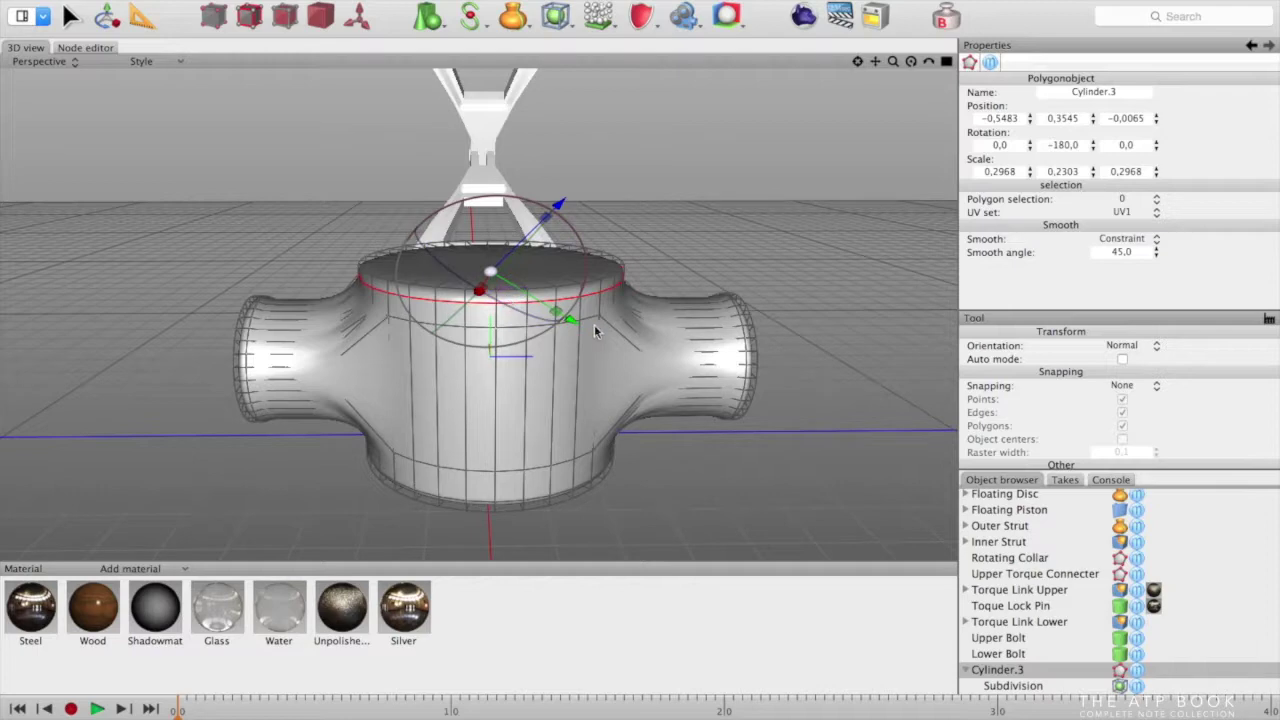
drag(568, 320, 572, 318)
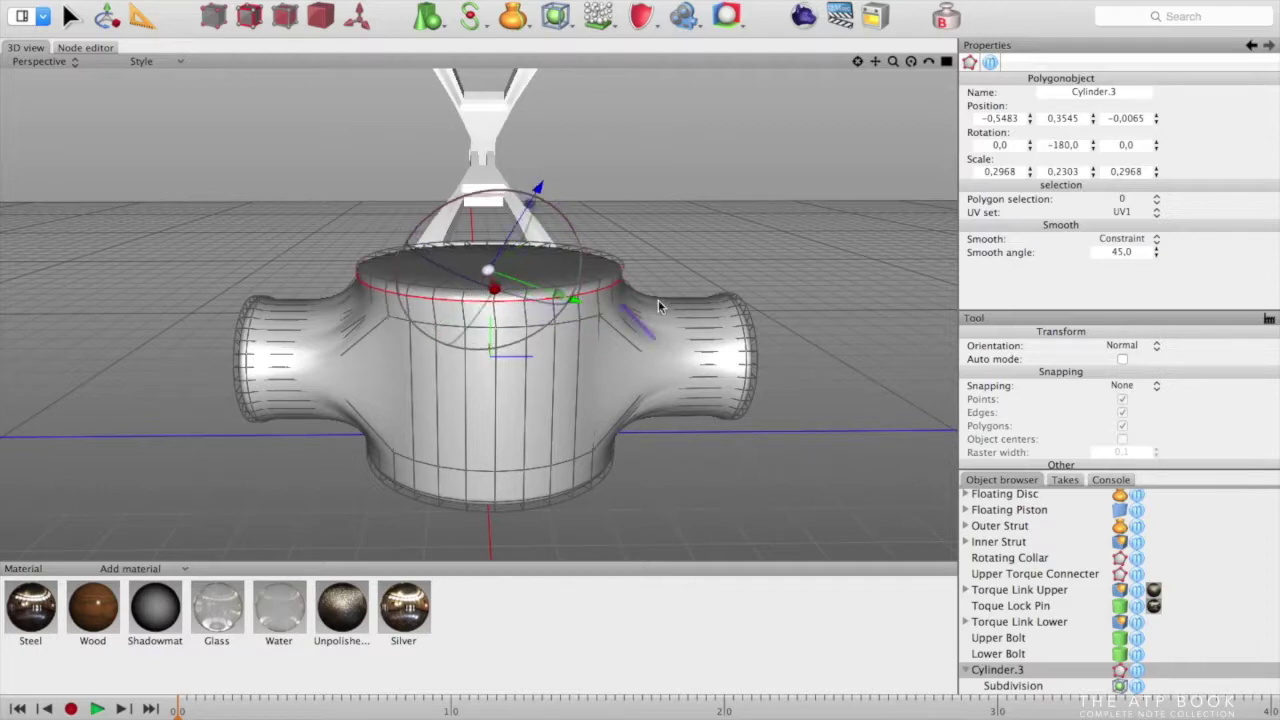
key(super+z)
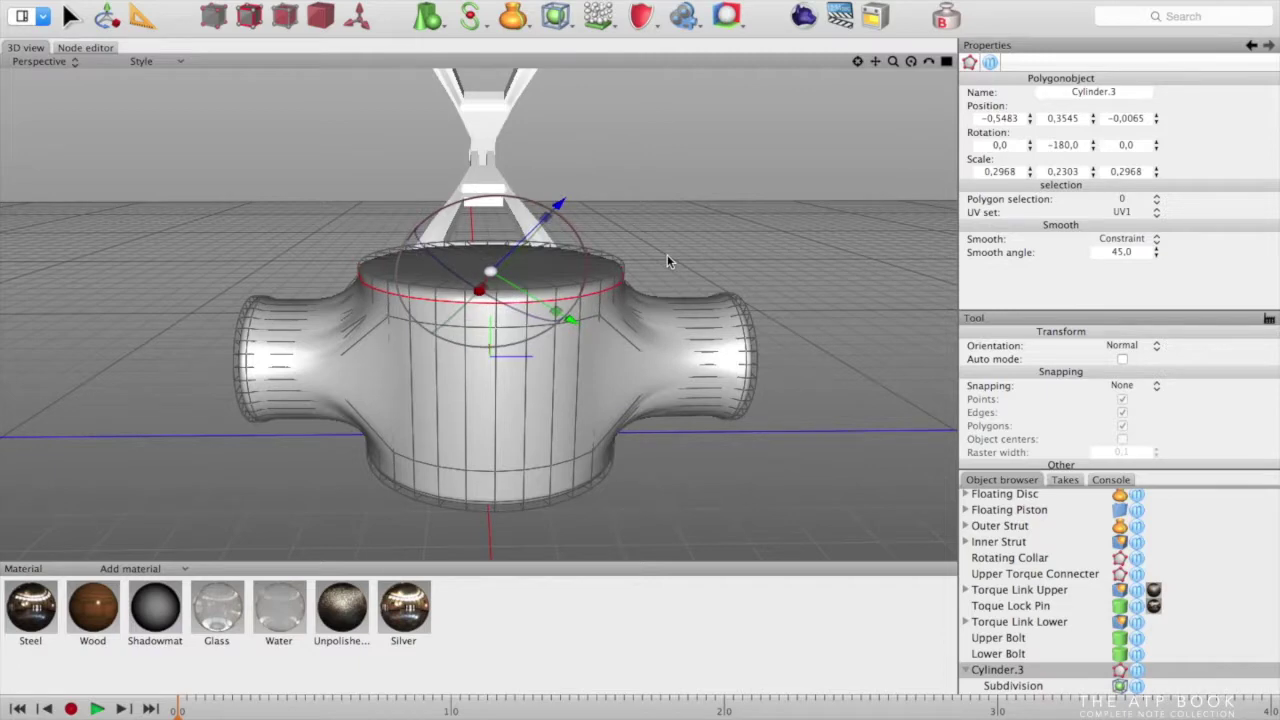
drag(527, 202, 328, 161)
key(ctrl+z)
Return Cylinder.3 to object mode, deselect it and inspect the smoothed part
mouse_move(759, 223)
right_down()
mouse_move(843, 223)
mouse_move(846, 200)
mouse_move(769, 257)
mouse_move(713, 260)
mouse_move(735, 225)
right_up()
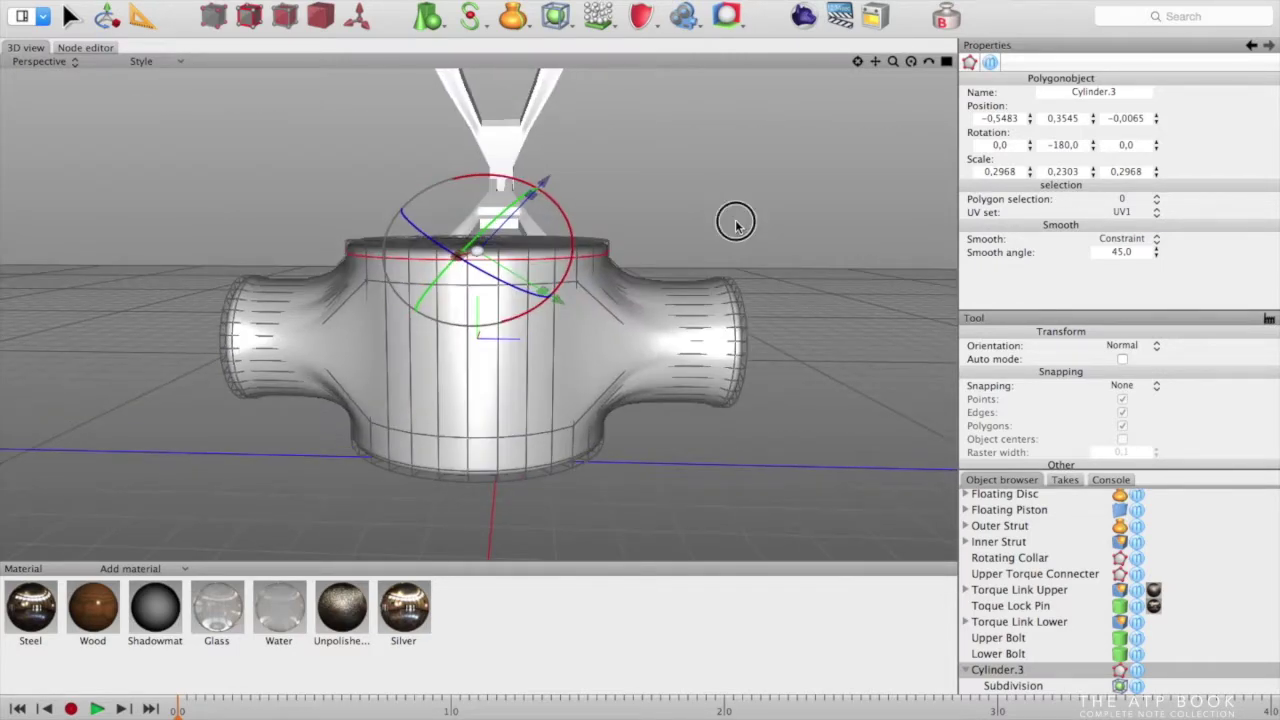
click(996, 669)
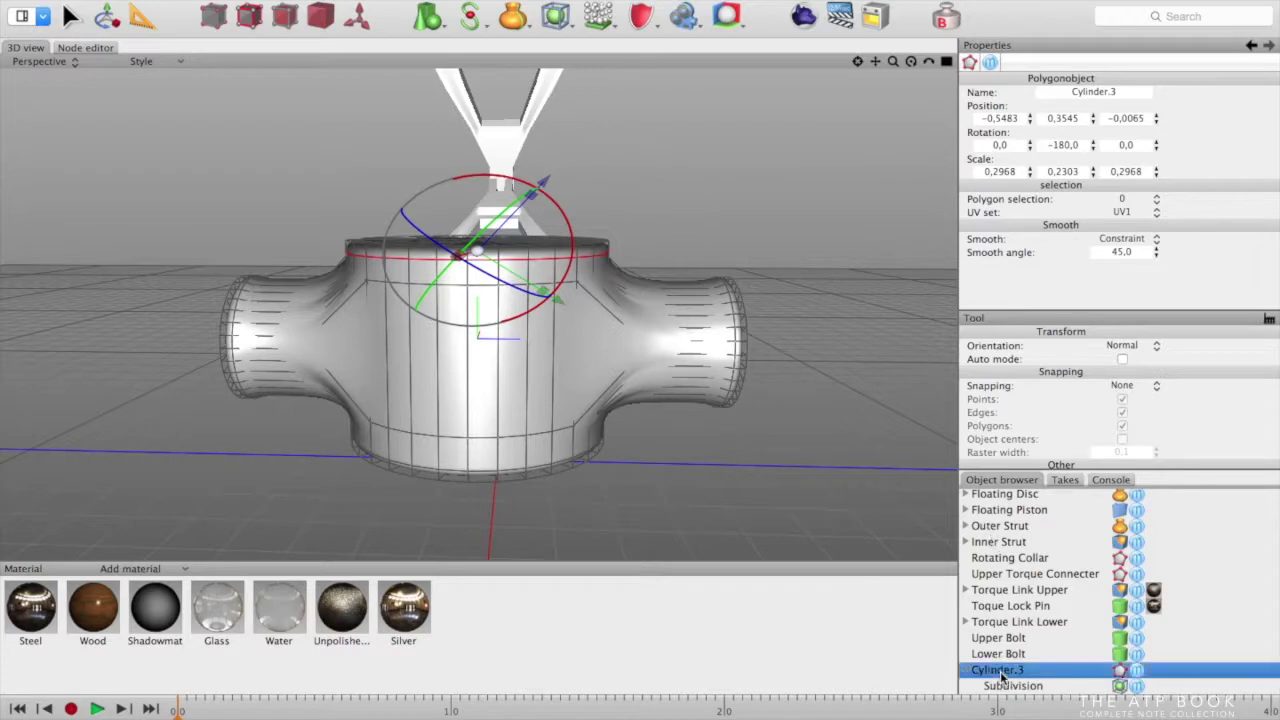
click(330, 20)
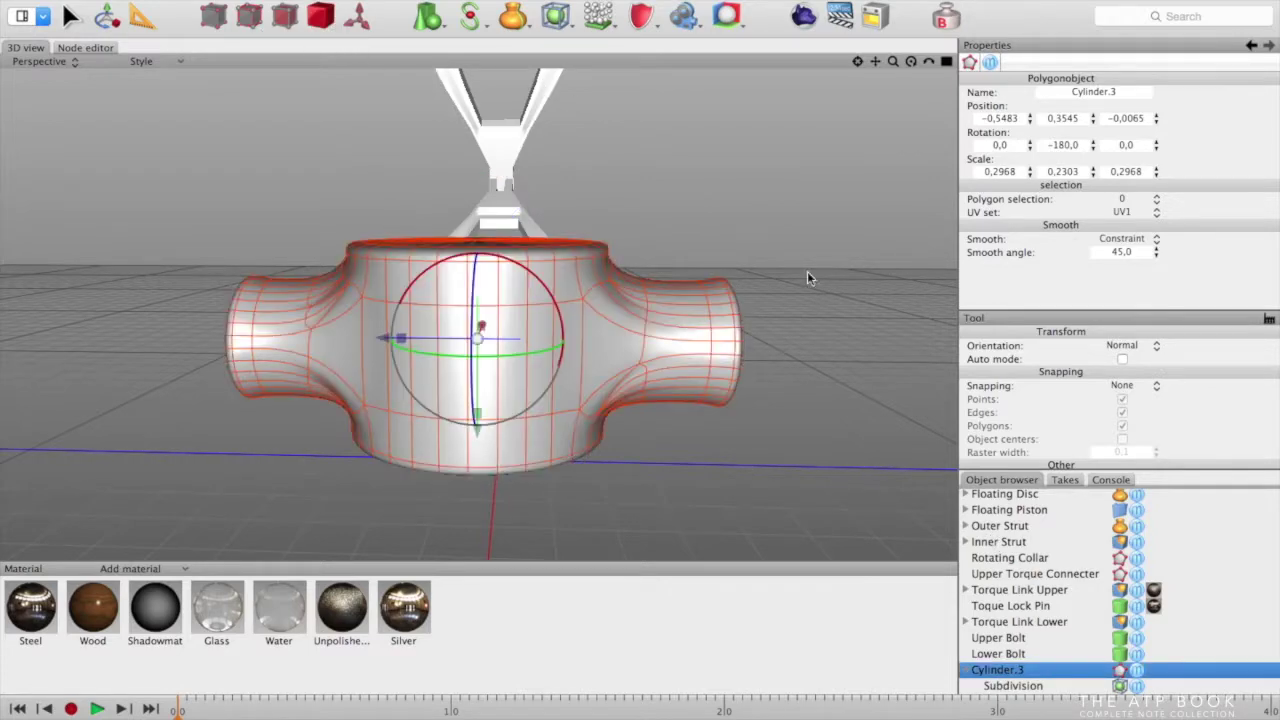
right_drag(772, 346, 1163, 389)
right_drag(781, 453, 709, 476)
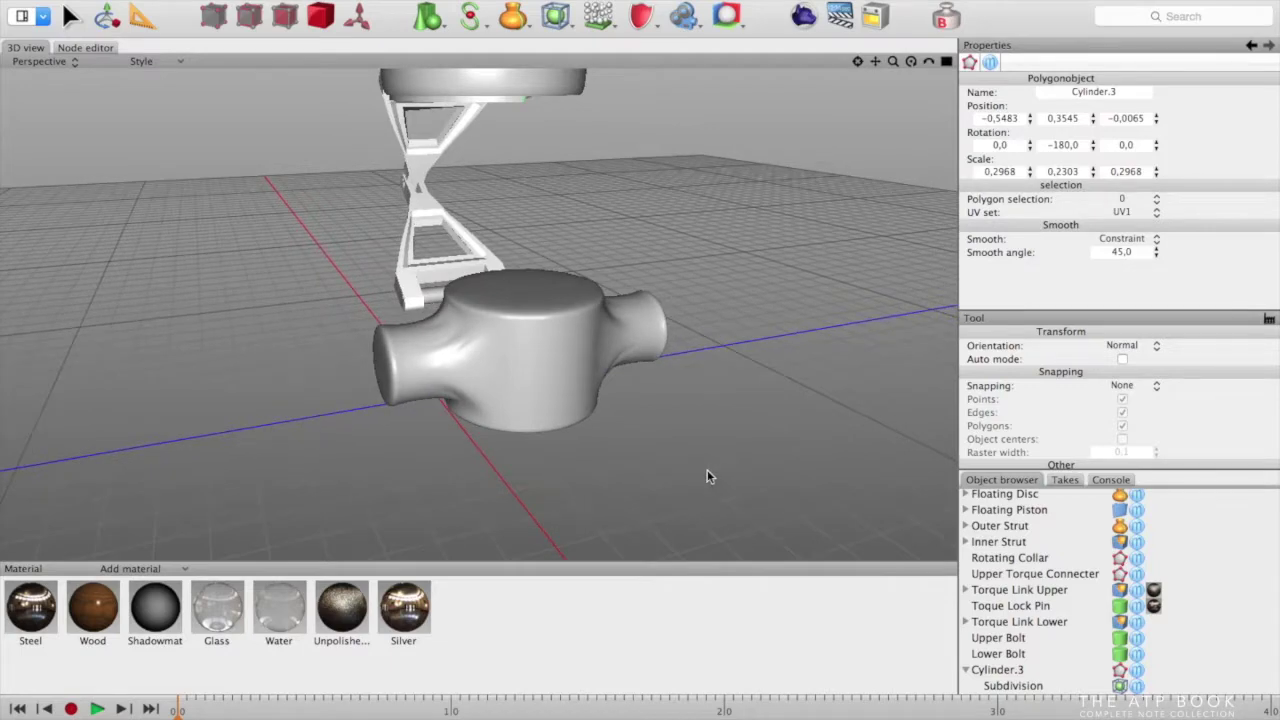
Switch to the photo library to check the landing gear reference photo, and return to Cheetah3D
key(super+Tab)
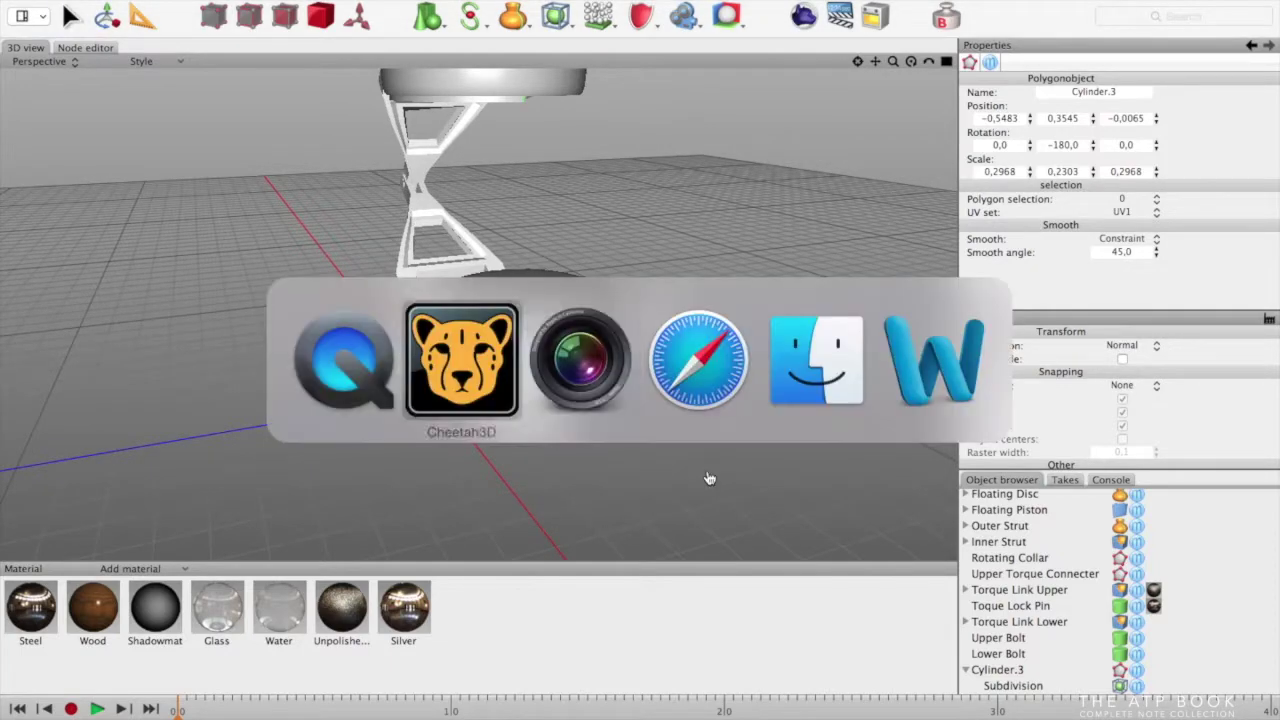
key(super+Tab)
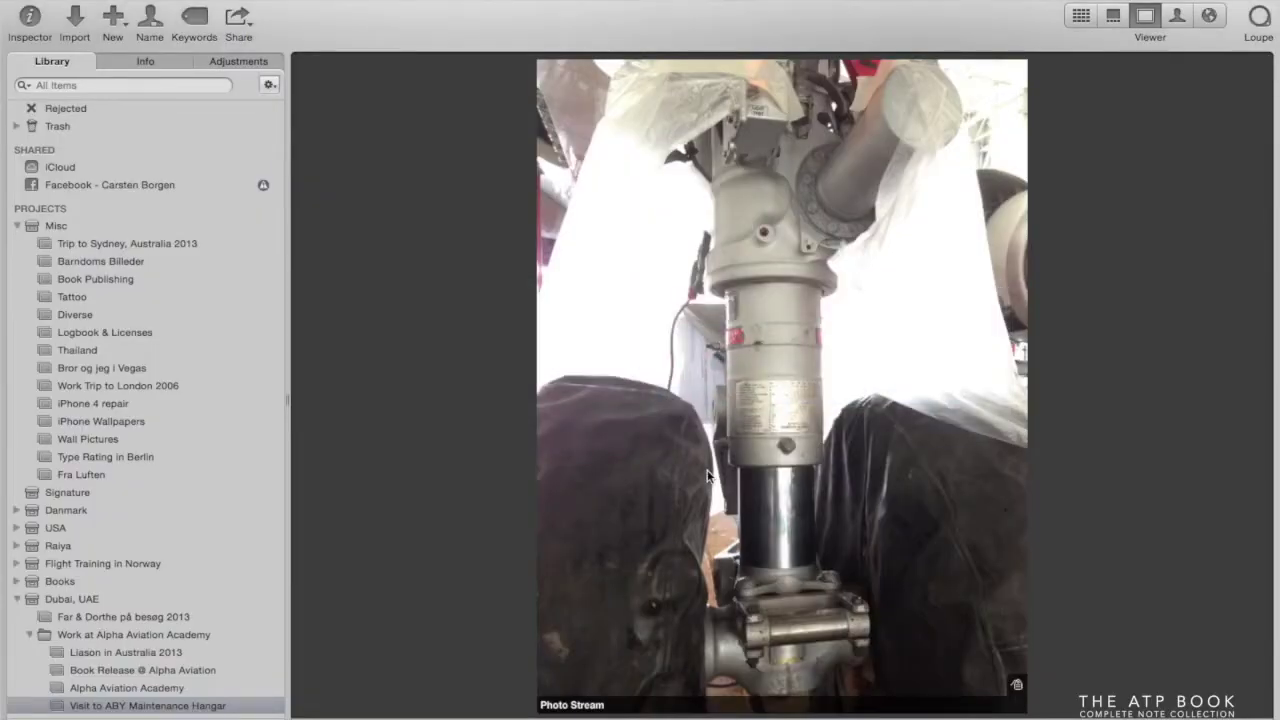
key(super+Tab)
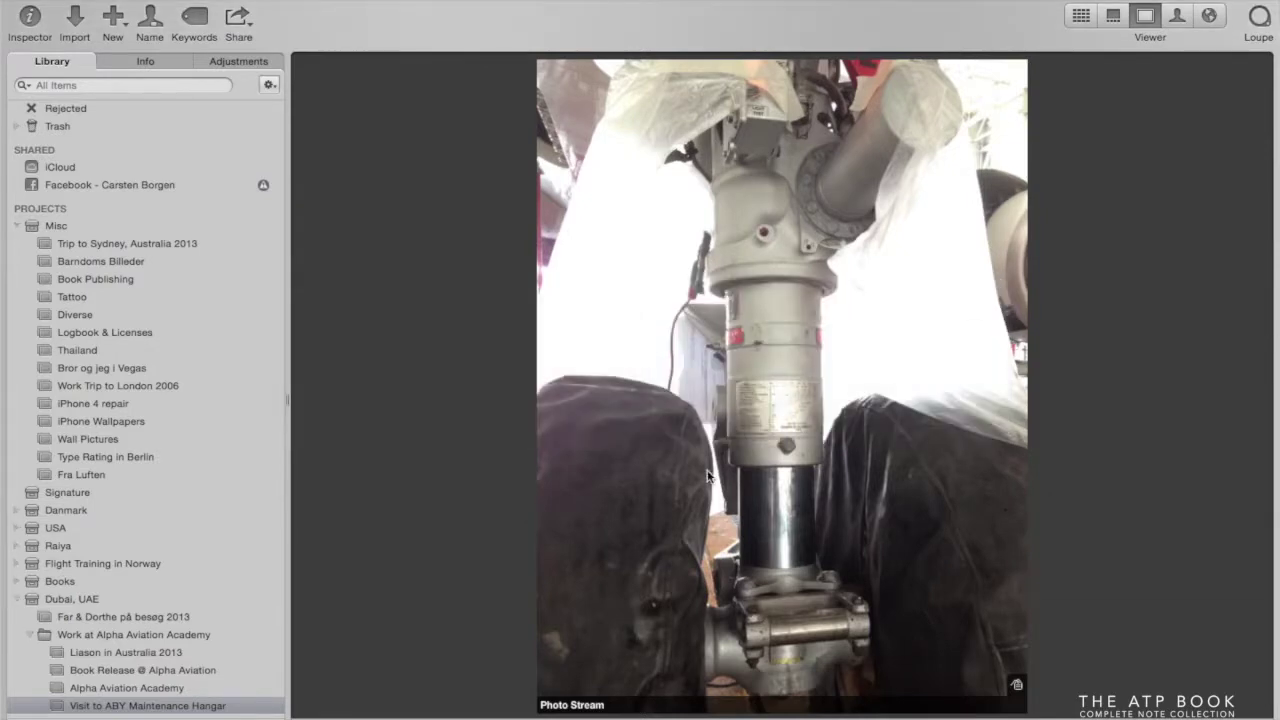
key(super+Tab)
Add a box, scale it uniformly to about 0.1367 and move it to X -0.3064, Y 0.3334 by the part's two lugs
middle_drag(707, 469, 525, 493)
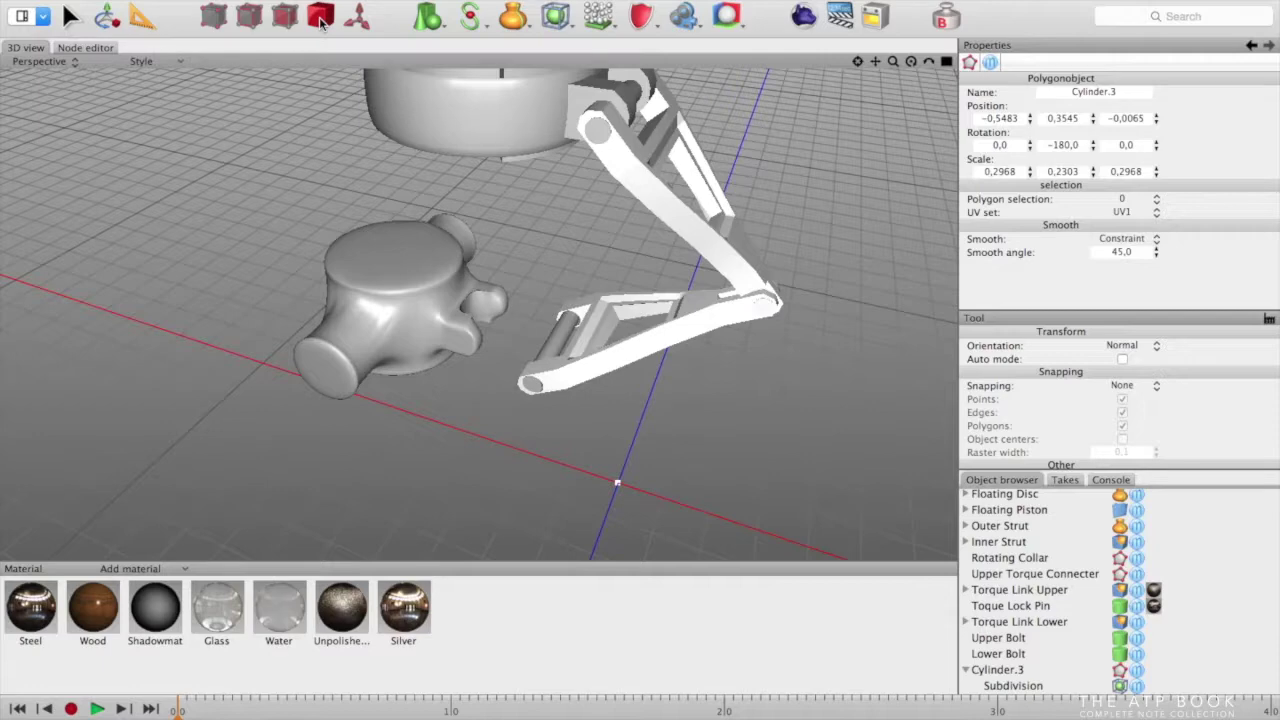
click(433, 18)
click(554, 217)
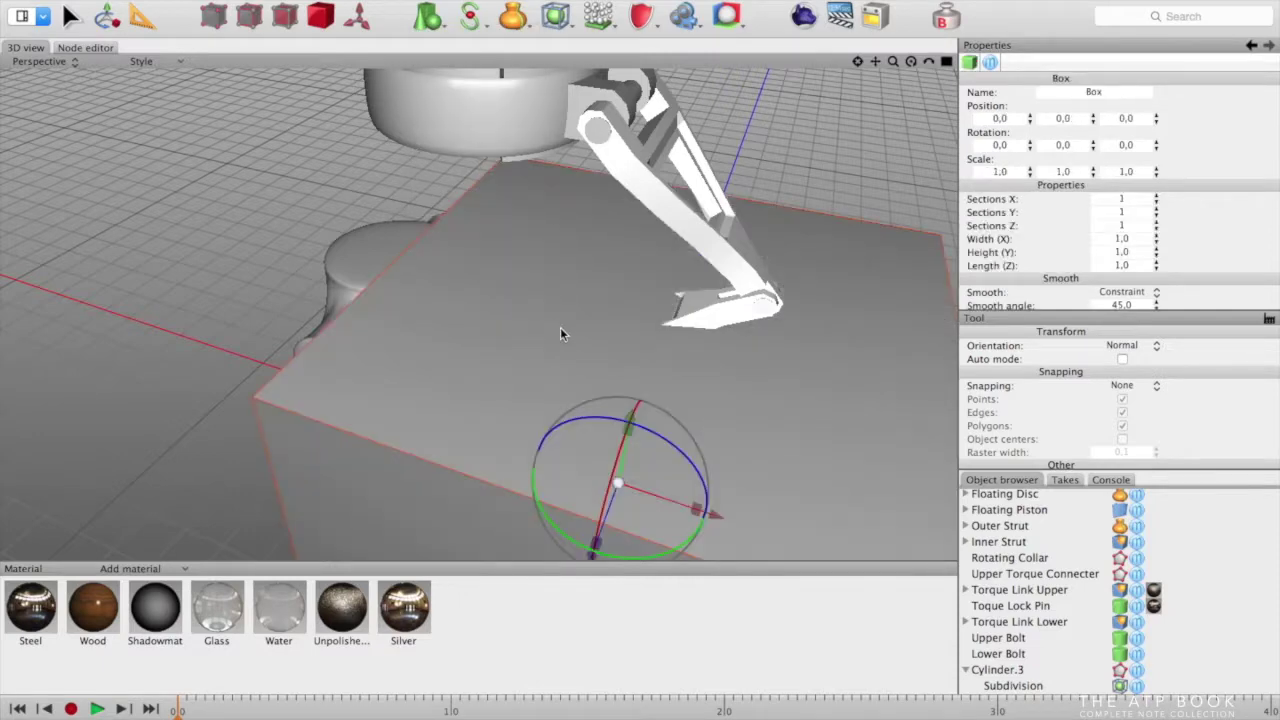
mouse_move(618, 490)
mouse_down()
mouse_move(598, 510)
mouse_move(618, 487)
mouse_up()
drag(408, 411, 383, 409)
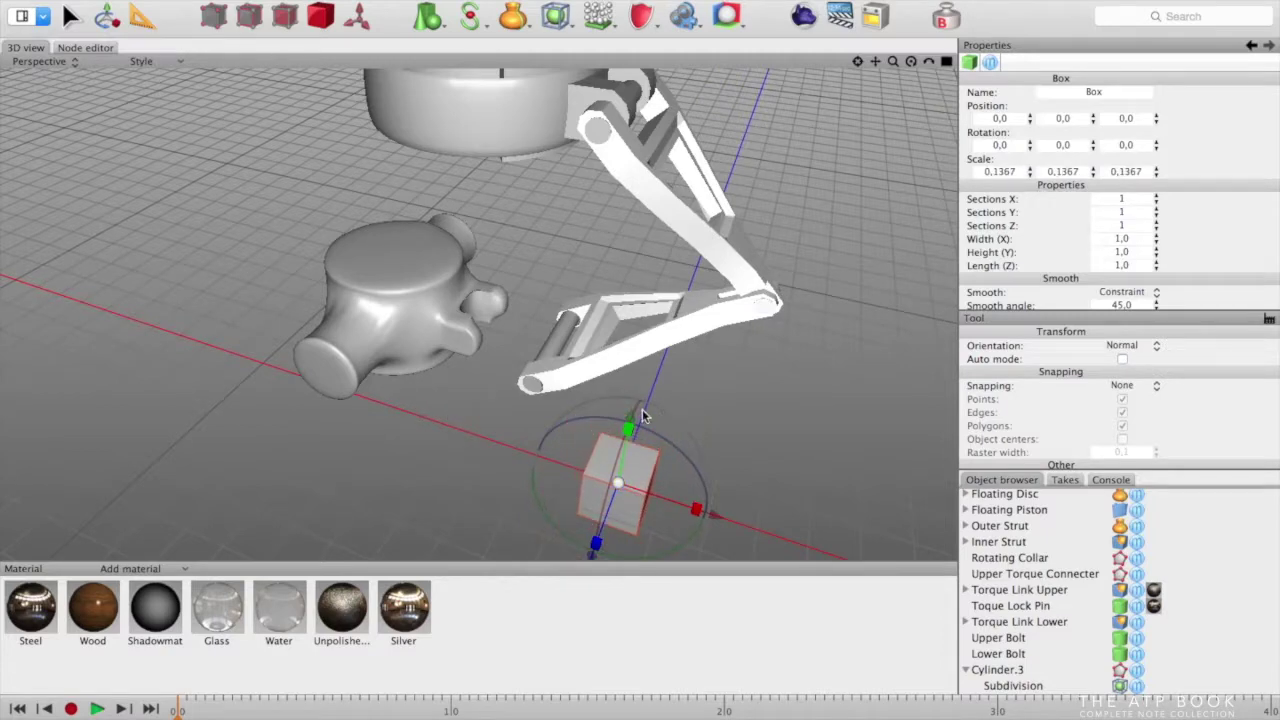
drag(643, 416, 667, 284)
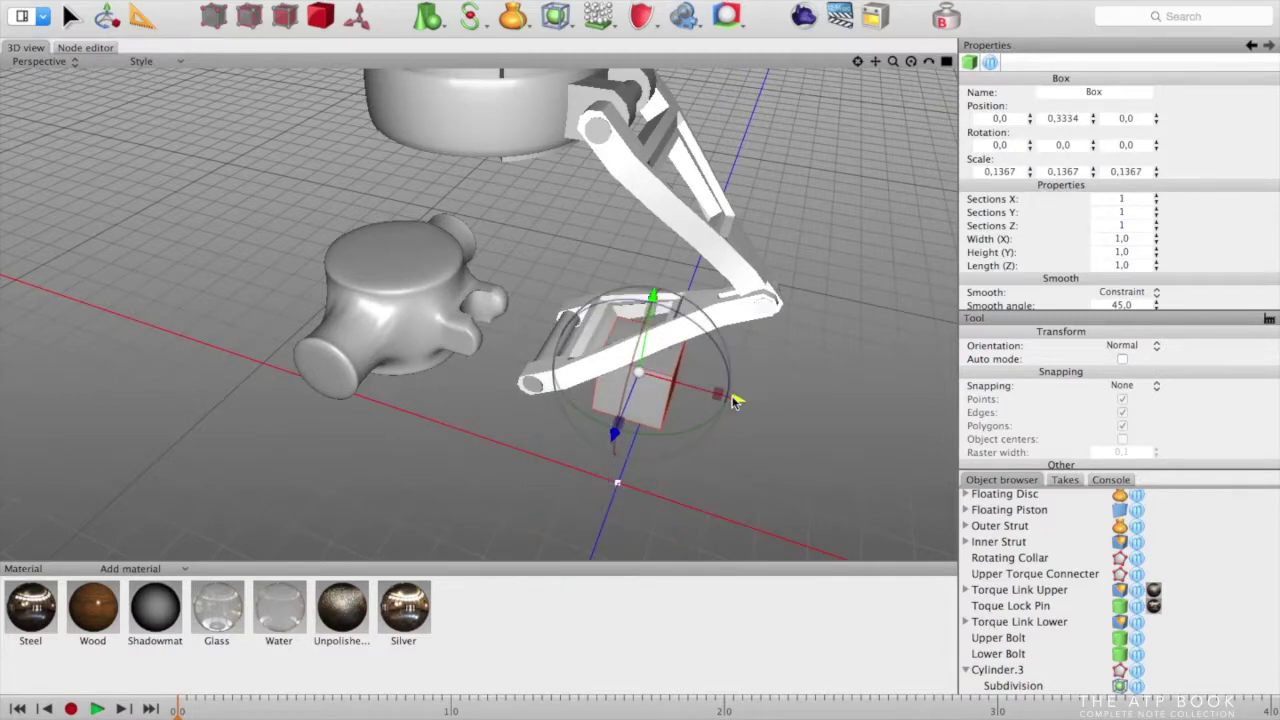
drag(735, 396, 588, 357)
Shrink the box uniformly to about 0.1075 between the two lugs and shift it to Z -0.0025
scroll(514, 403, up, 8)
scroll(514, 399, up, 5)
scroll(514, 399, down, 2)
drag(560, 397, 569, 398)
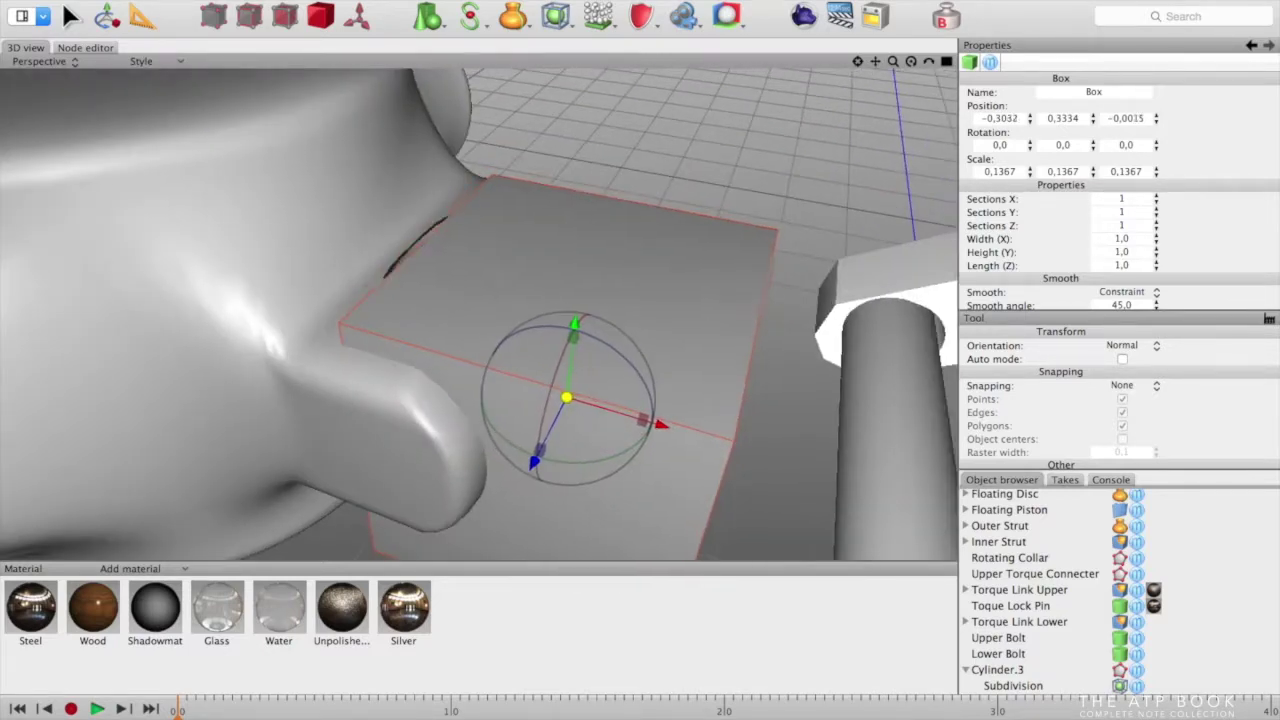
key(ctrl+z)
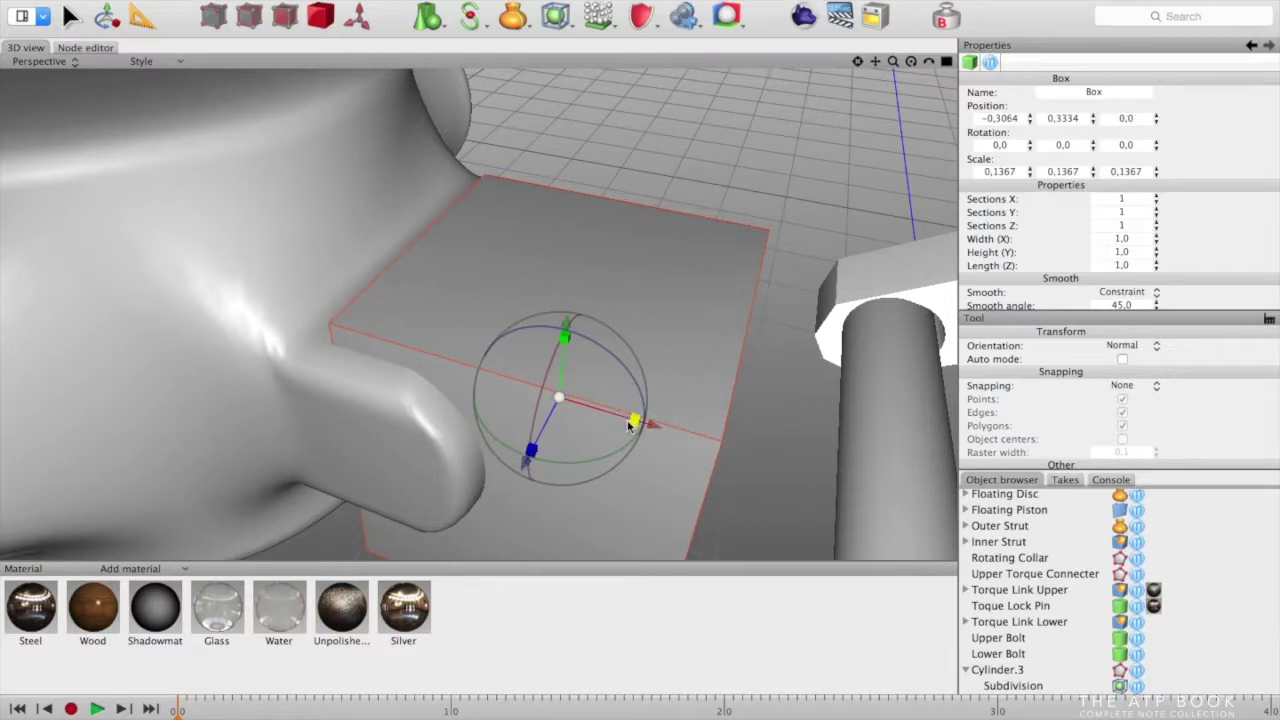
drag(559, 398, 531, 398)
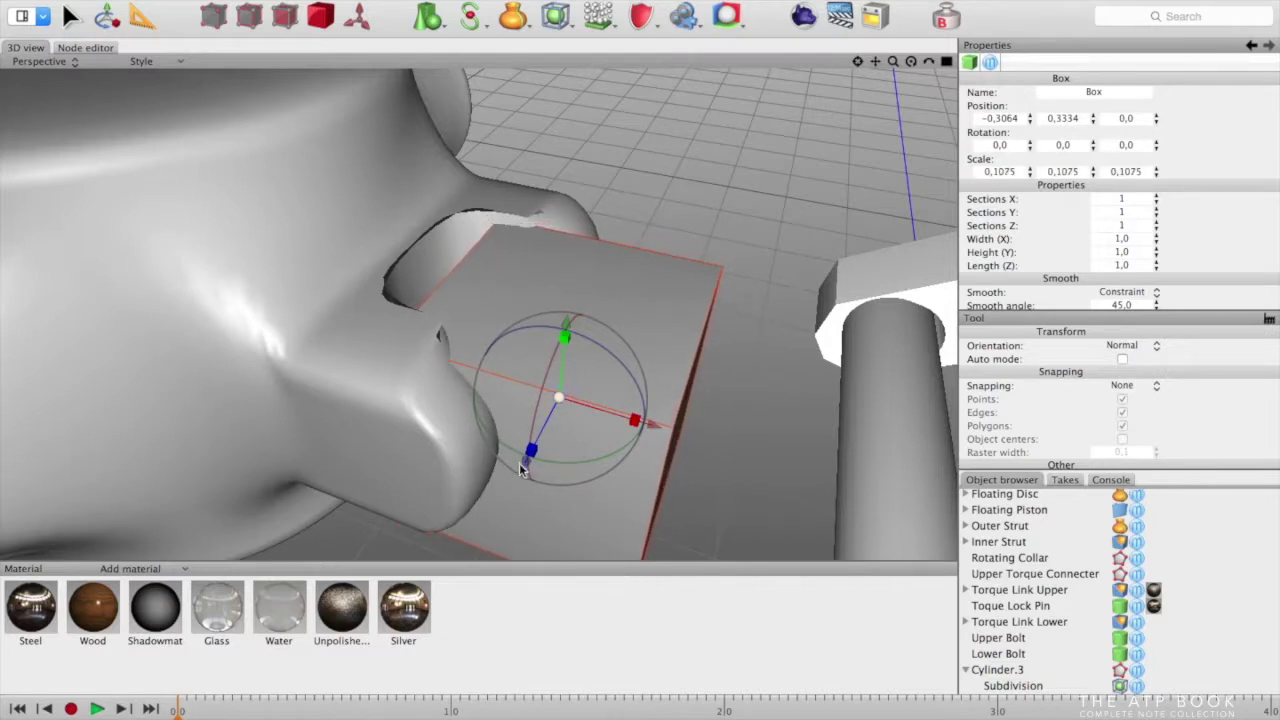
drag(524, 462, 528, 458)
Center the box between the lugs at X -0.3334, Y 0.3444, Z -0.0053 with a uniform scale of about 0.1032
alt+drag(717, 415, 562, 464)
middle_drag(563, 463, 560, 464)
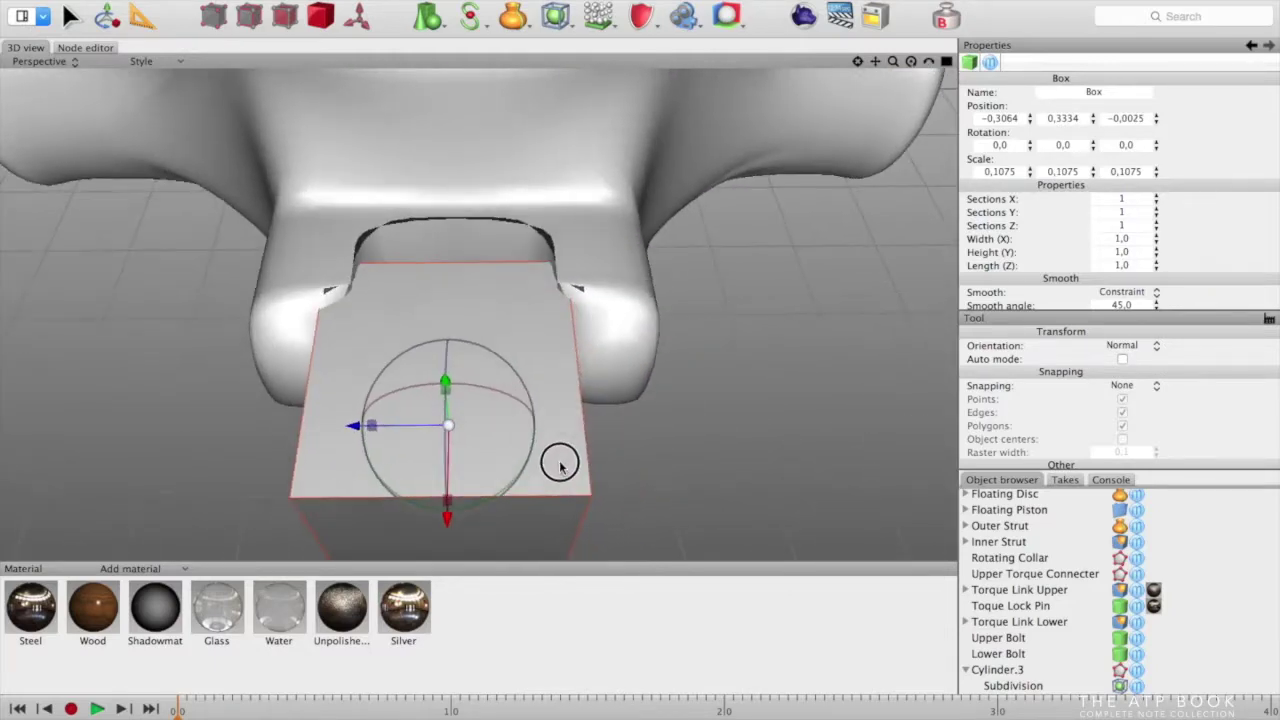
drag(353, 426, 360, 426)
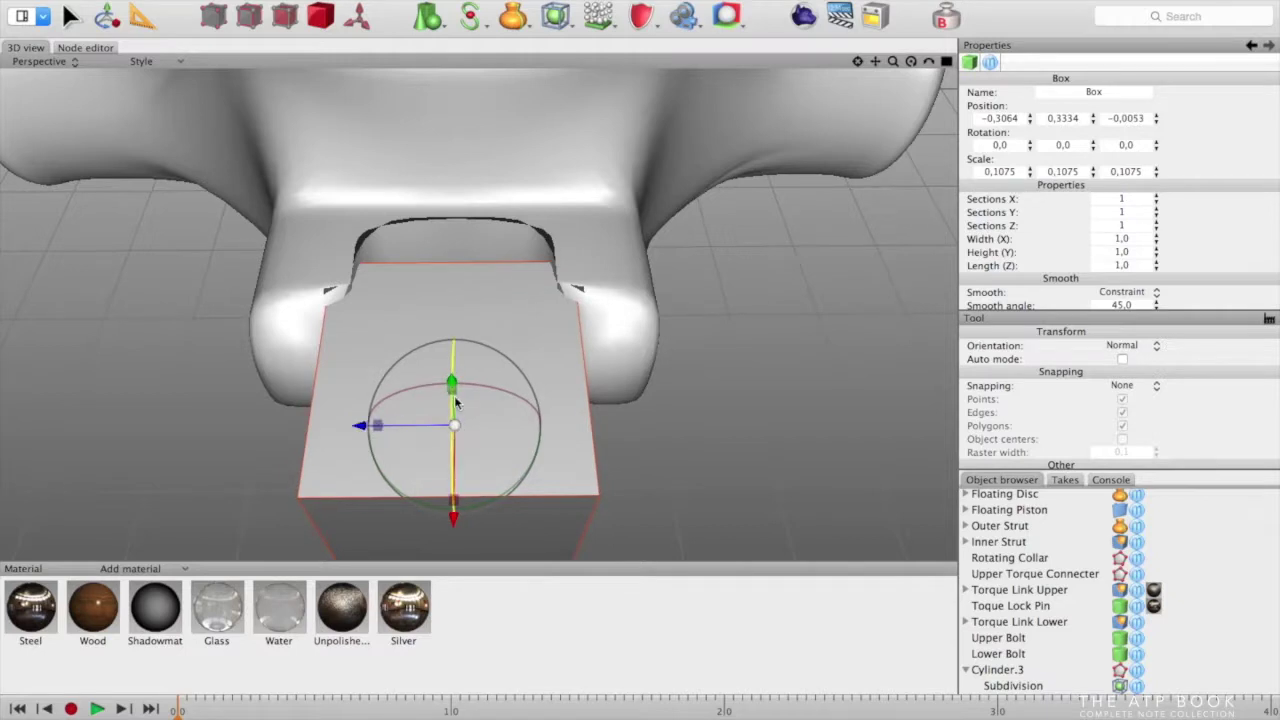
drag(454, 425, 450, 425)
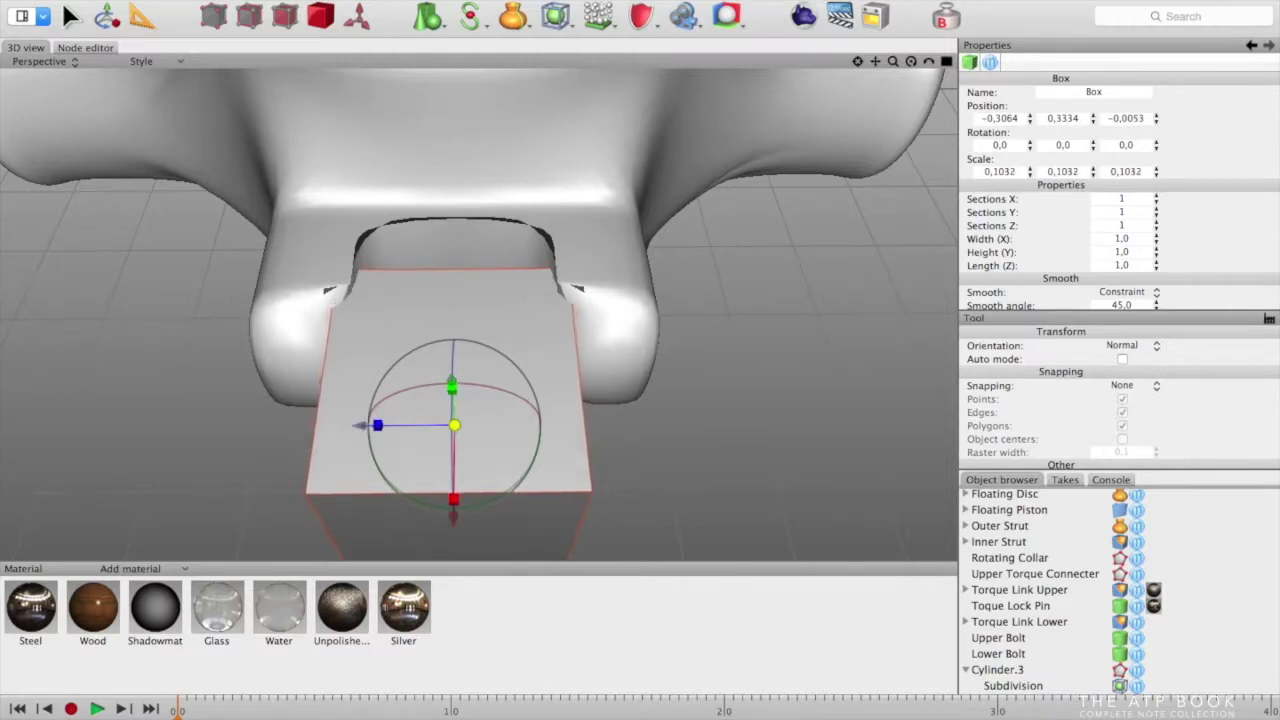
drag(451, 512, 458, 428)
drag(452, 326, 452, 311)
Enlarge the box uniformly to about 0.1125 and shift it to X -0.3286 so it spans the gap between the lugs
alt+drag(638, 322, 720, 320)
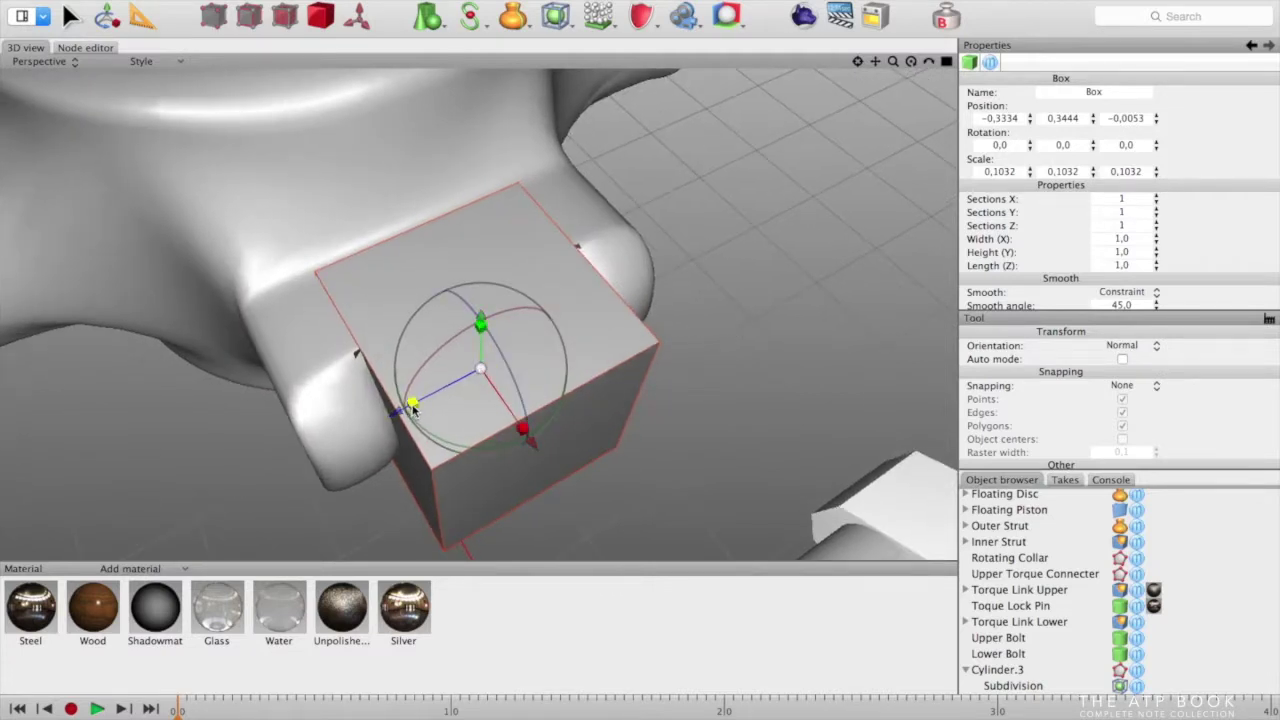
drag(481, 369, 503, 364)
right_drag(680, 357, 798, 338)
mouse_move(614, 361)
mouse_down()
mouse_move(638, 362)
mouse_move(624, 361)
mouse_up()
right_drag(658, 324, 575, 193)
mouse_move(726, 307)
right_down()
mouse_move(721, 270)
mouse_move(783, 266)
mouse_move(766, 251)
mouse_move(803, 220)
mouse_move(814, 120)
mouse_move(871, 120)
mouse_move(741, 338)
mouse_move(727, 332)
right_up()
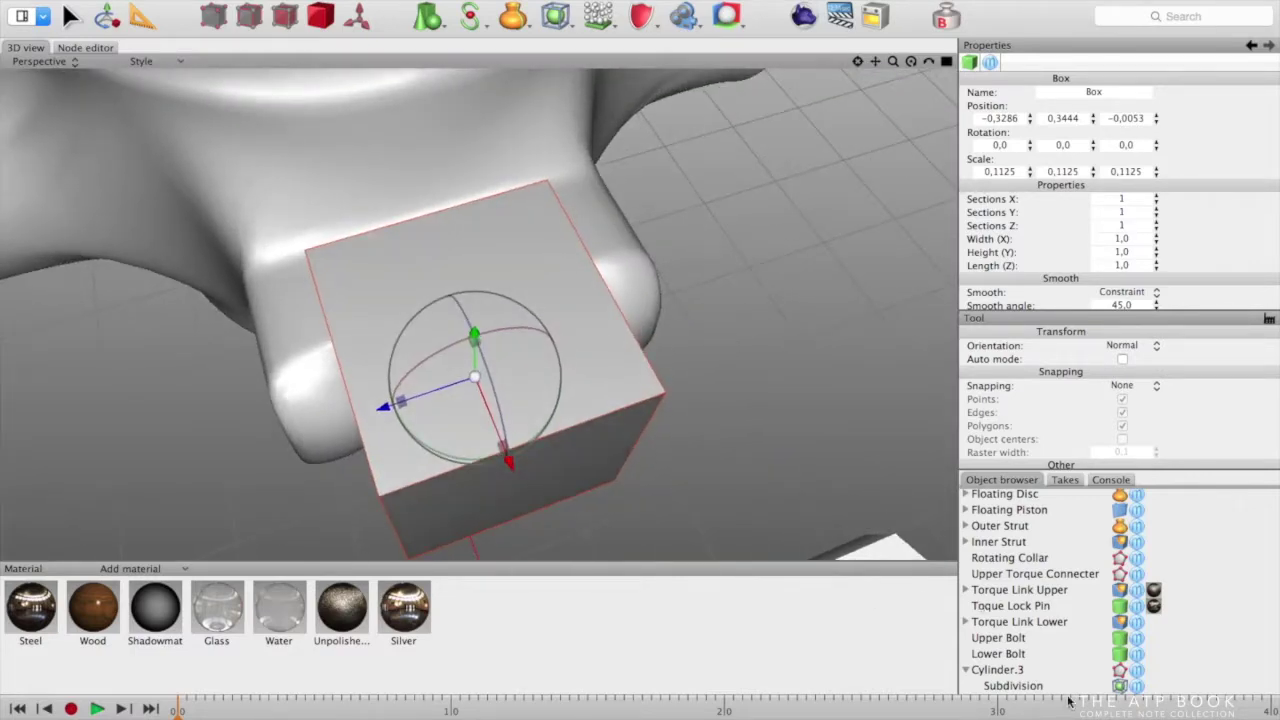
Subtract the box from Cylinder.3 with an A subtract B Boolean that contains both objects
click(996, 639)
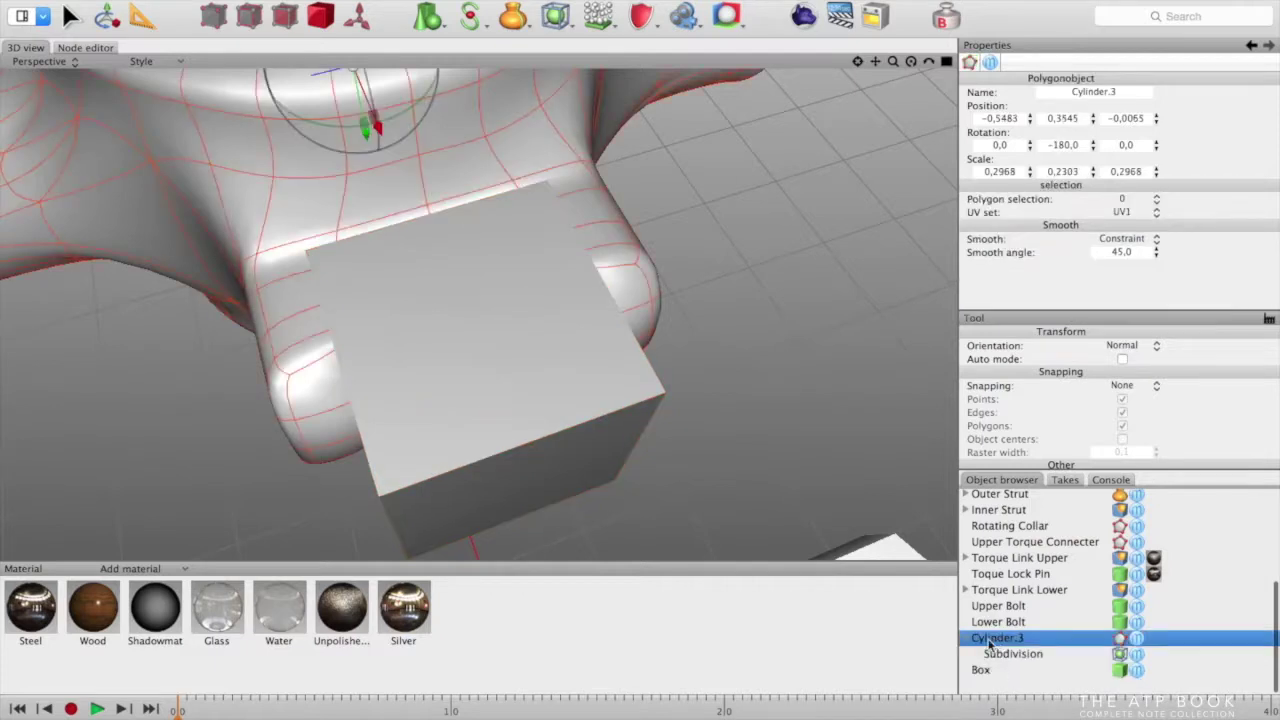
click(537, 22)
click(554, 43)
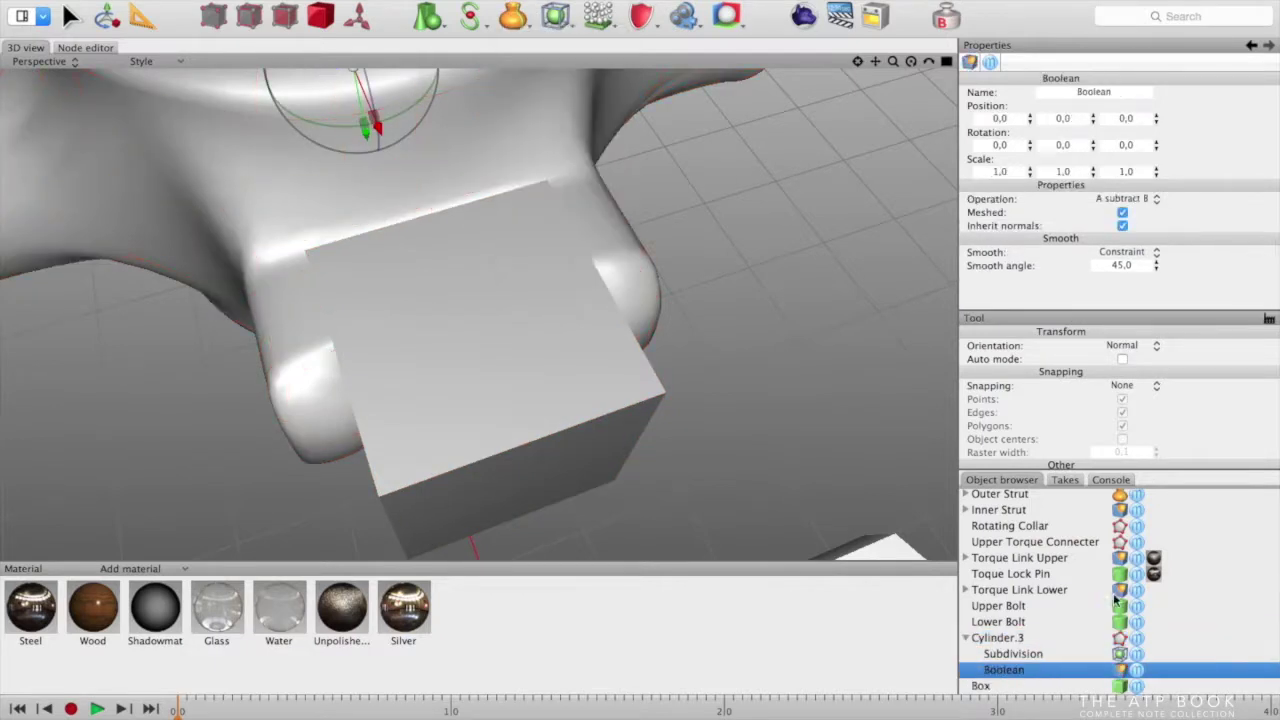
drag(1010, 672, 990, 642)
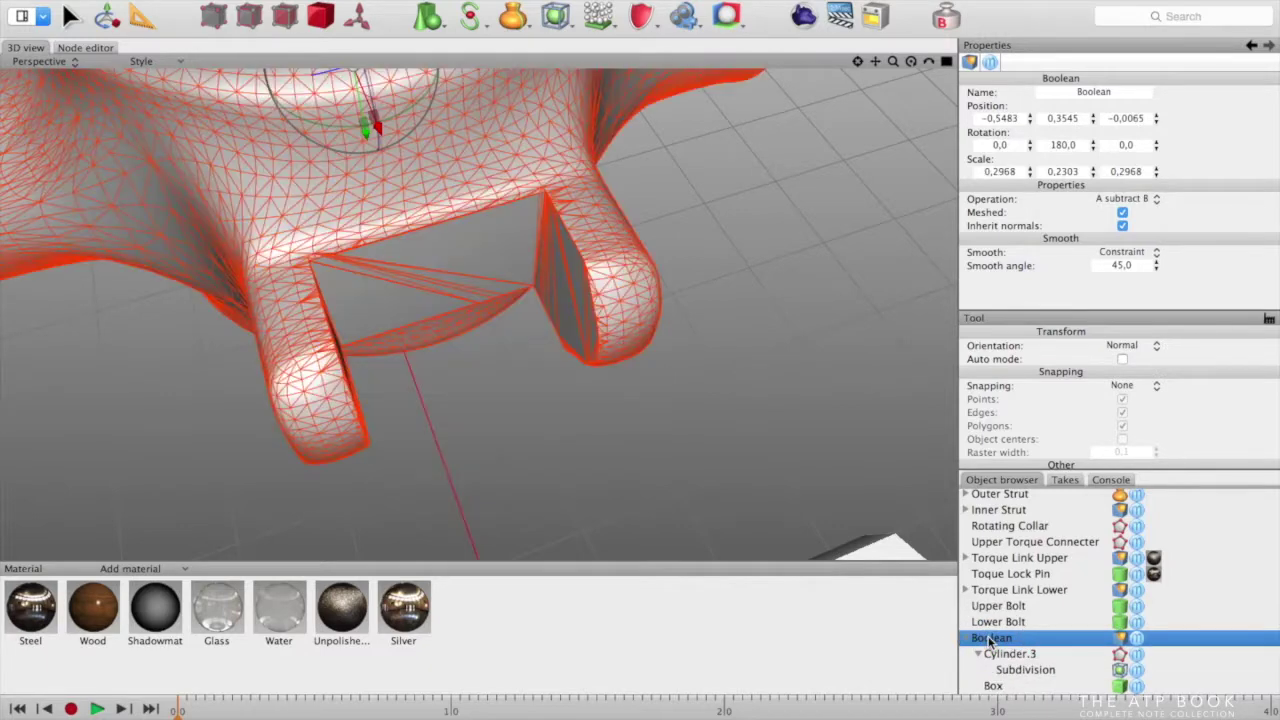
Examine the slot cut between the lugs and the whole connector from several angles
middle_drag(717, 382, 757, 312)
scroll(756, 316, down, 3)
scroll(756, 316, down, 3)
click(546, 363)
middle_drag(634, 374, 856, 323)
scroll(856, 323, down, 6)
middle_drag(767, 384, 626, 121)
Add a cylinder, match its position and scale to the connector, and raise it to about Y 0.5236 above the hub
click(437, 33)
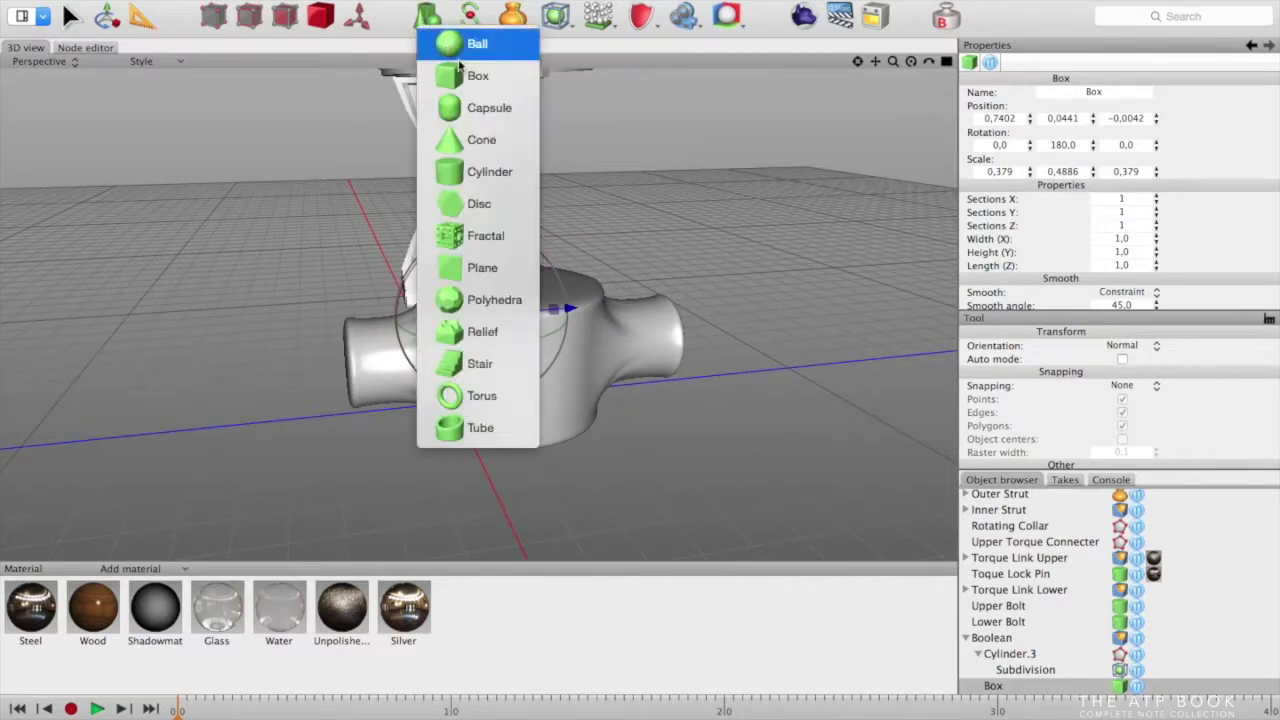
click(489, 172)
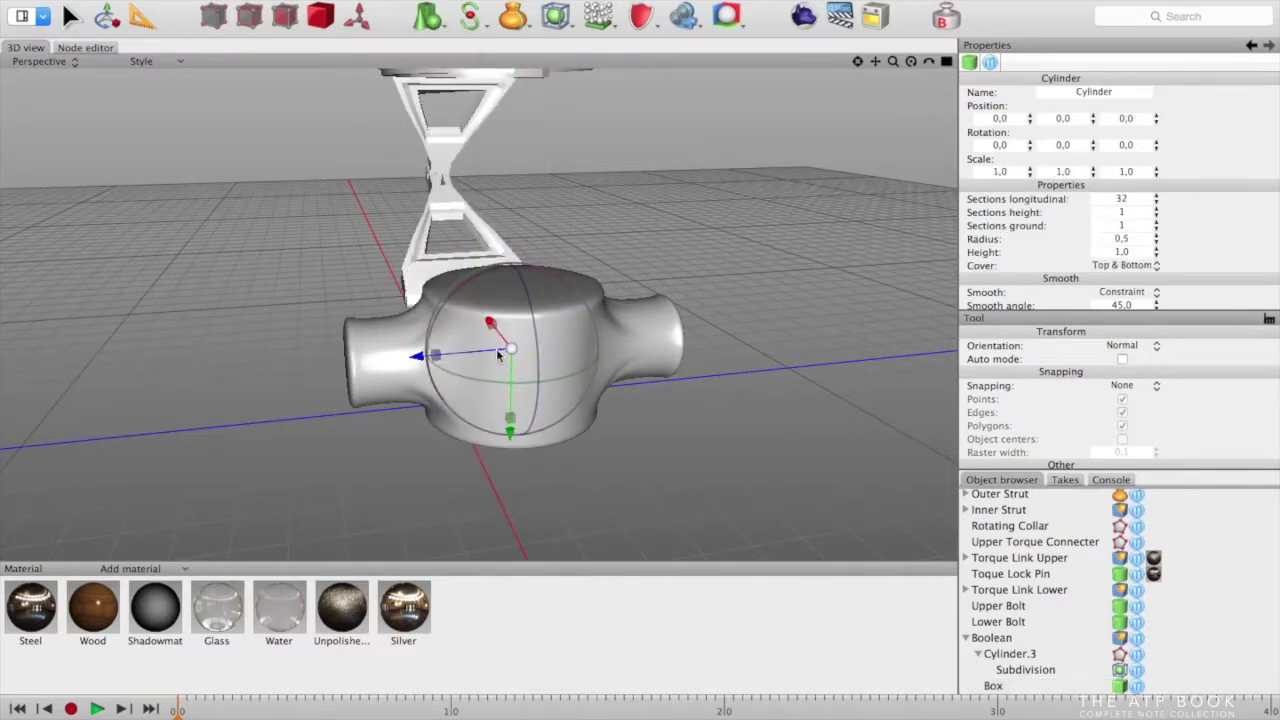
scroll(1020, 670, down, 2)
click(999, 670)
drag(999, 673, 960, 682)
drag(510, 438, 505, 180)
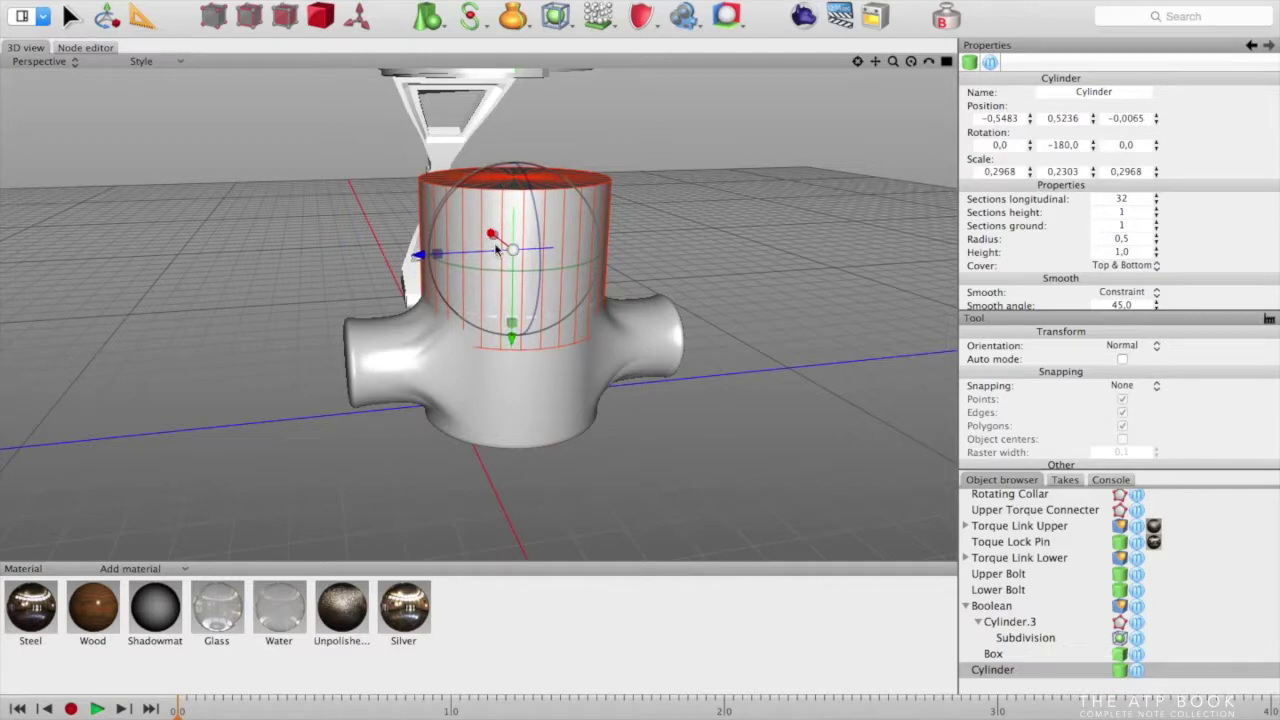
key(e)
drag(525, 166, 647, 210)
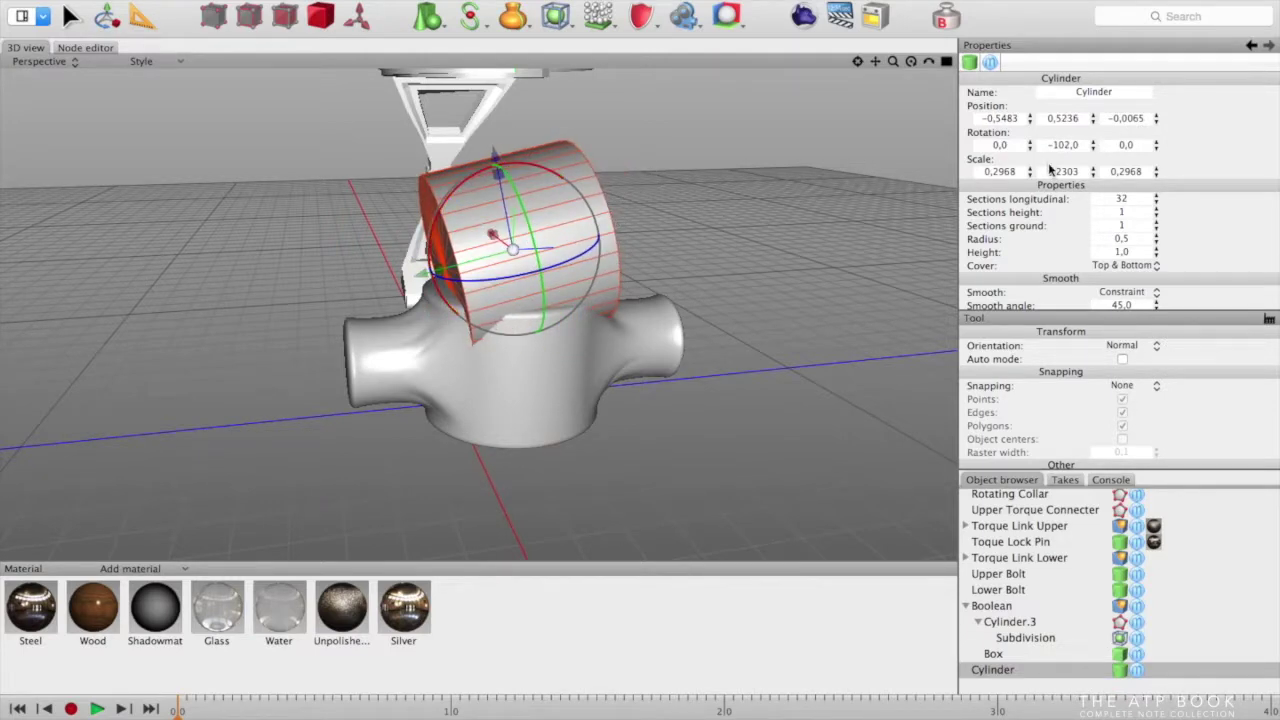
click(1070, 145)
text(-180)
key(Return)
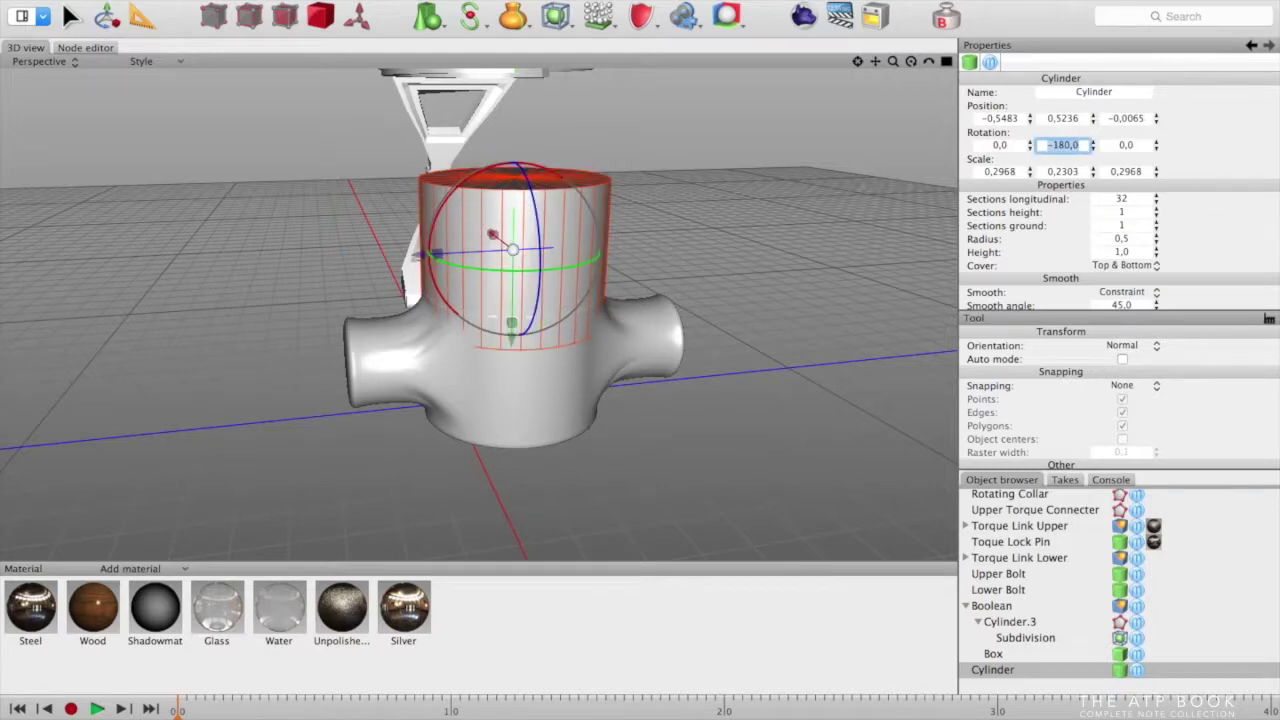
Lay the cylinder horizontally along the side lugs by setting its second rotation value to -90
text(90)
key(Return)
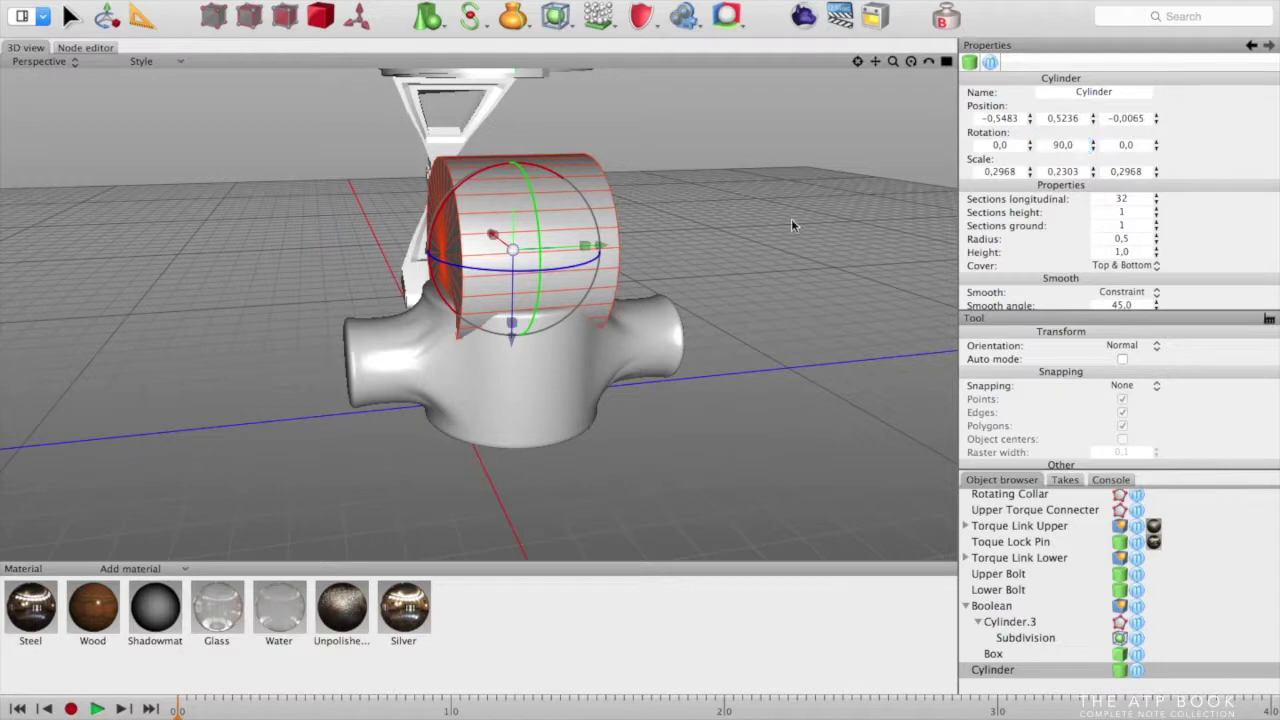
double_click(1055, 144)
text(-90)
key(Return)
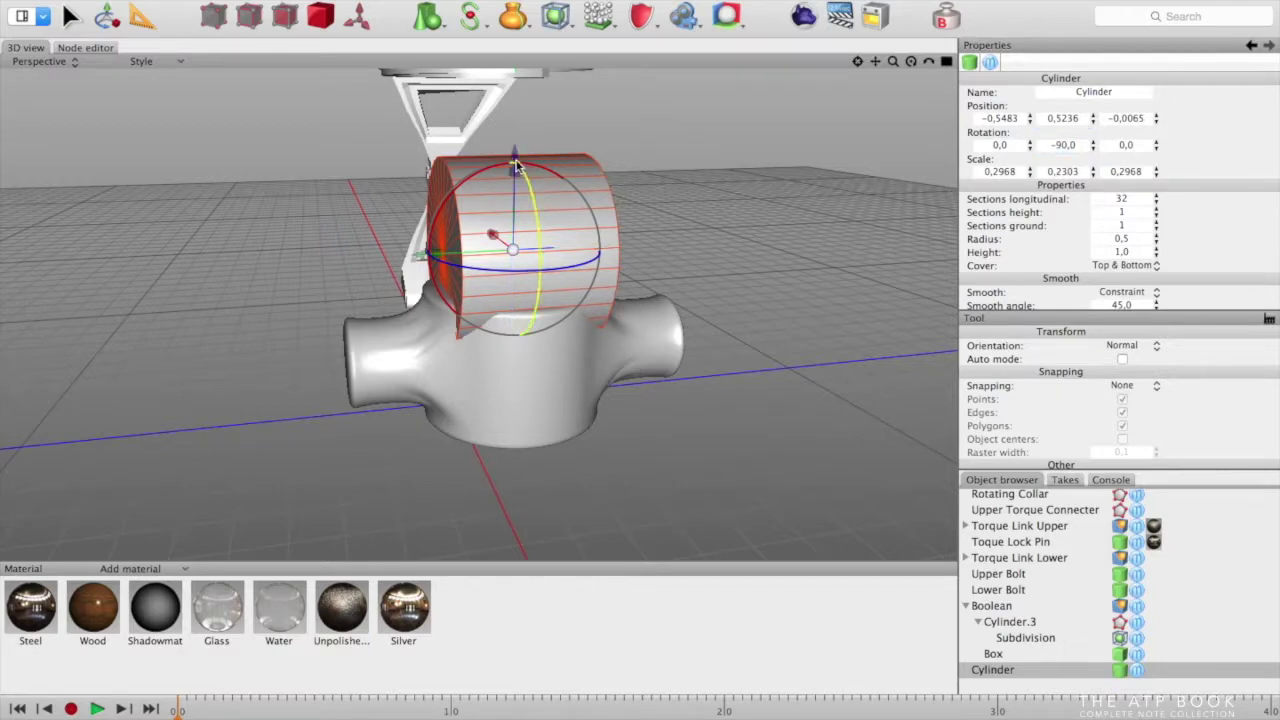
Lower the cylinder to Y 0.3558 and scale it into a thin rod through the hub, about 0.1011 by 0.8075 by 0.1011
drag(514, 156, 513, 256)
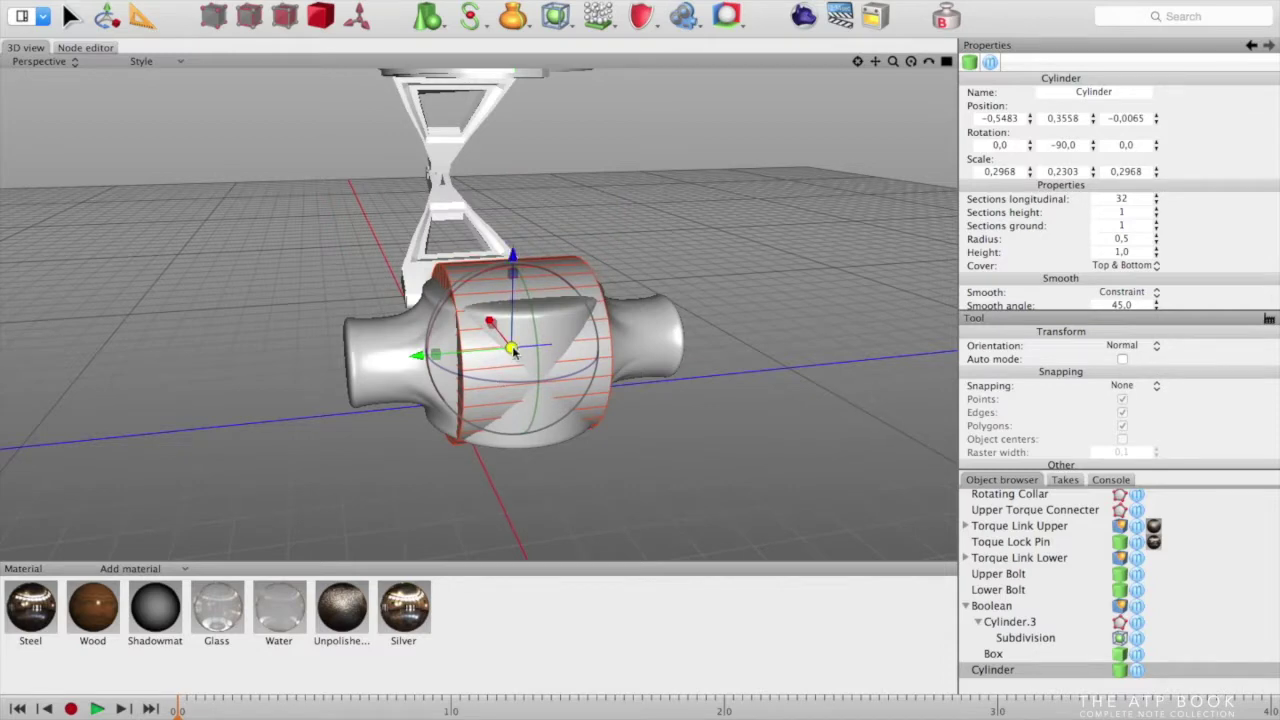
drag(511, 350, 282, 366)
drag(380, 357, 368, 358)
alt+drag(660, 521, 632, 522)
right_drag(632, 520, 630, 520)
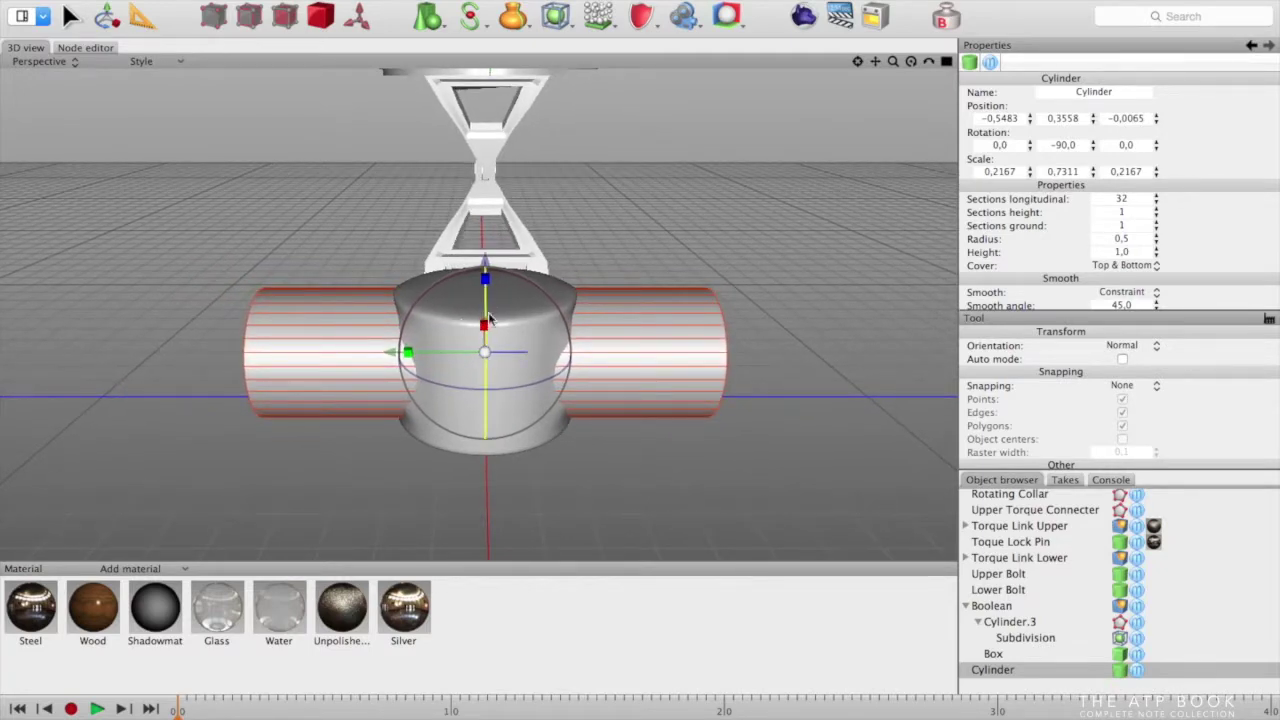
drag(484, 352, 255, 358)
middle_drag(275, 475, 436, 479)
right_drag(436, 477, 276, 445)
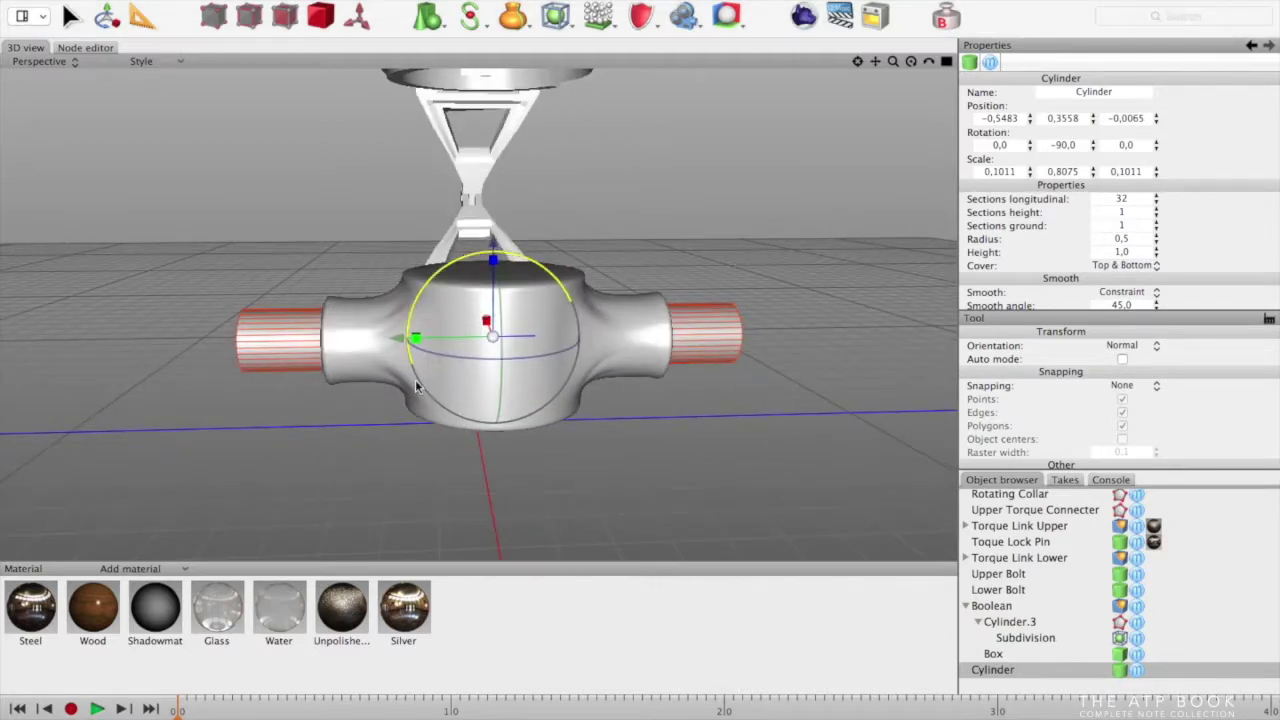
Switch to the landing gear reference photo and the Airbus A320 nose wheel video to examine the axle, and return to the 3D model
key(super+Tab)
key(super+Tab)
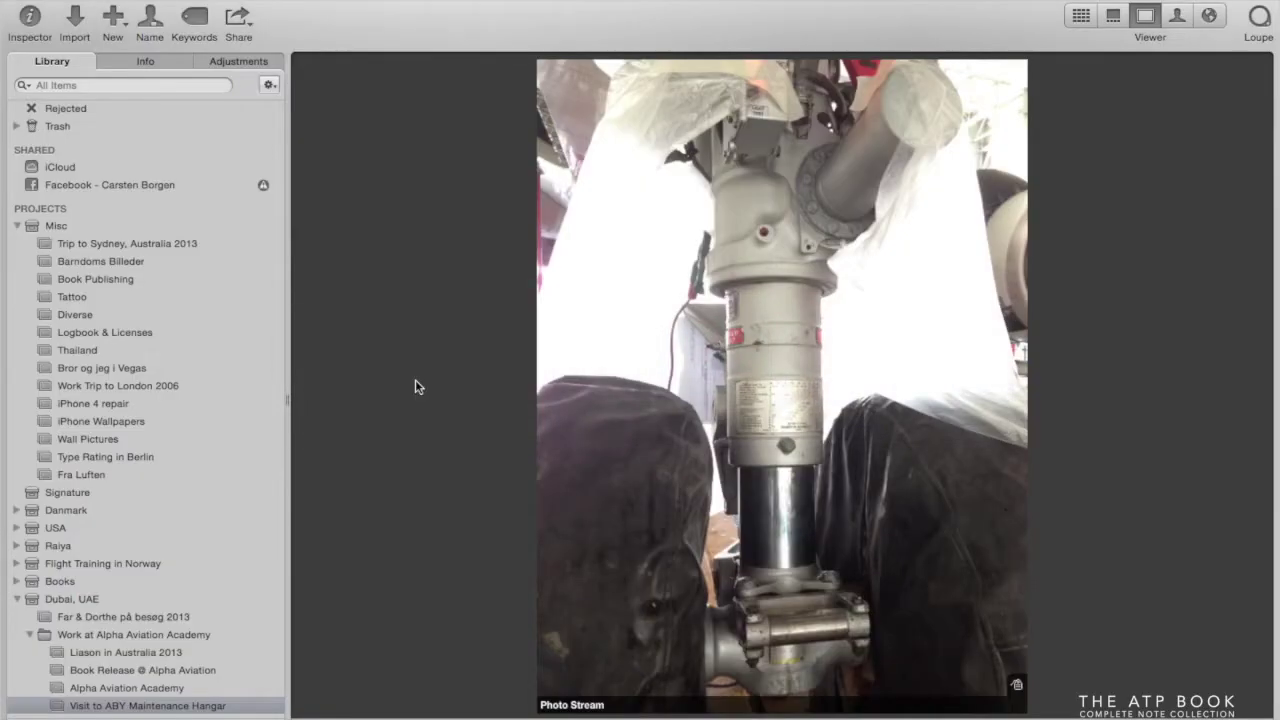
key(super+Tab)
key(super+Tab)
key(super+Tab)
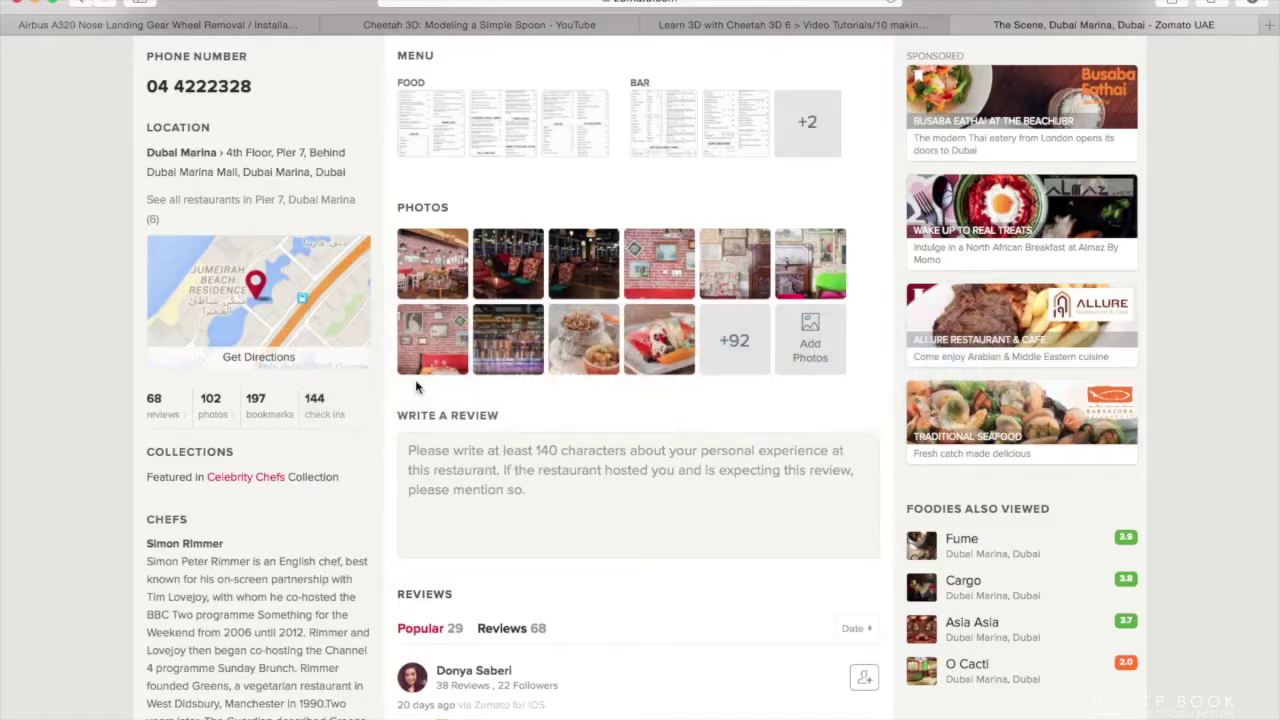
click(218, 26)
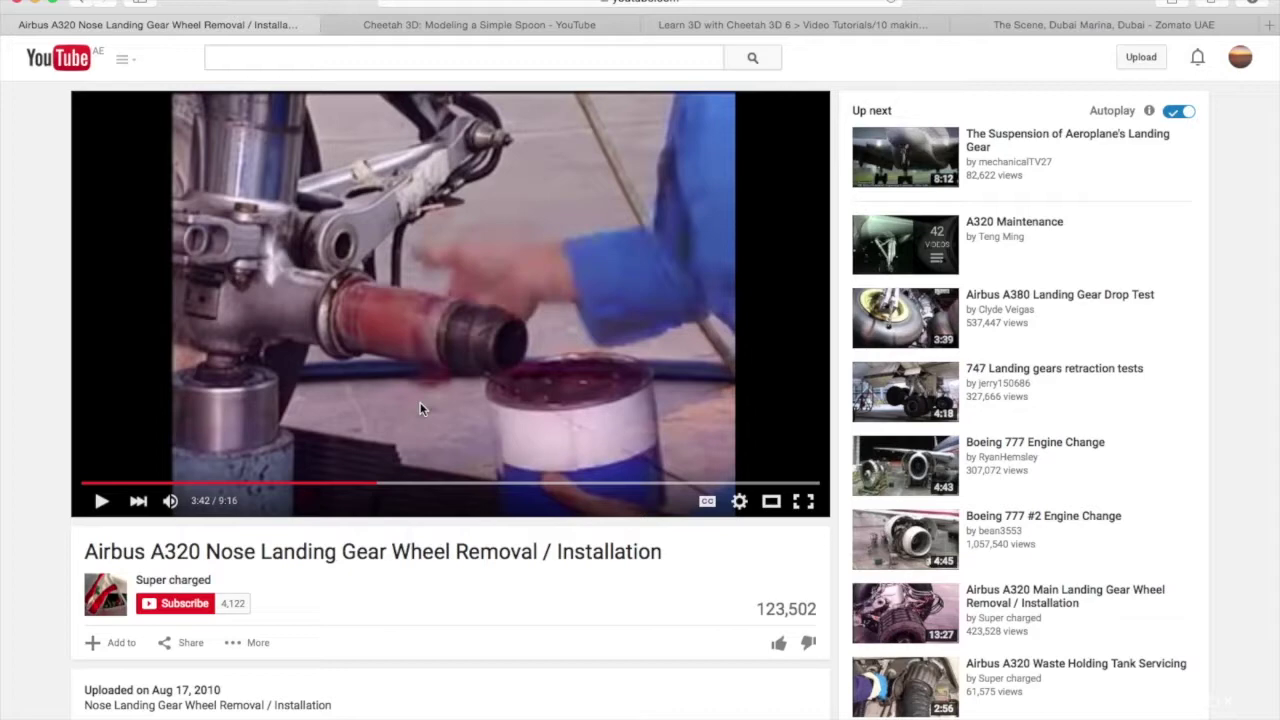
key(super+Tab)
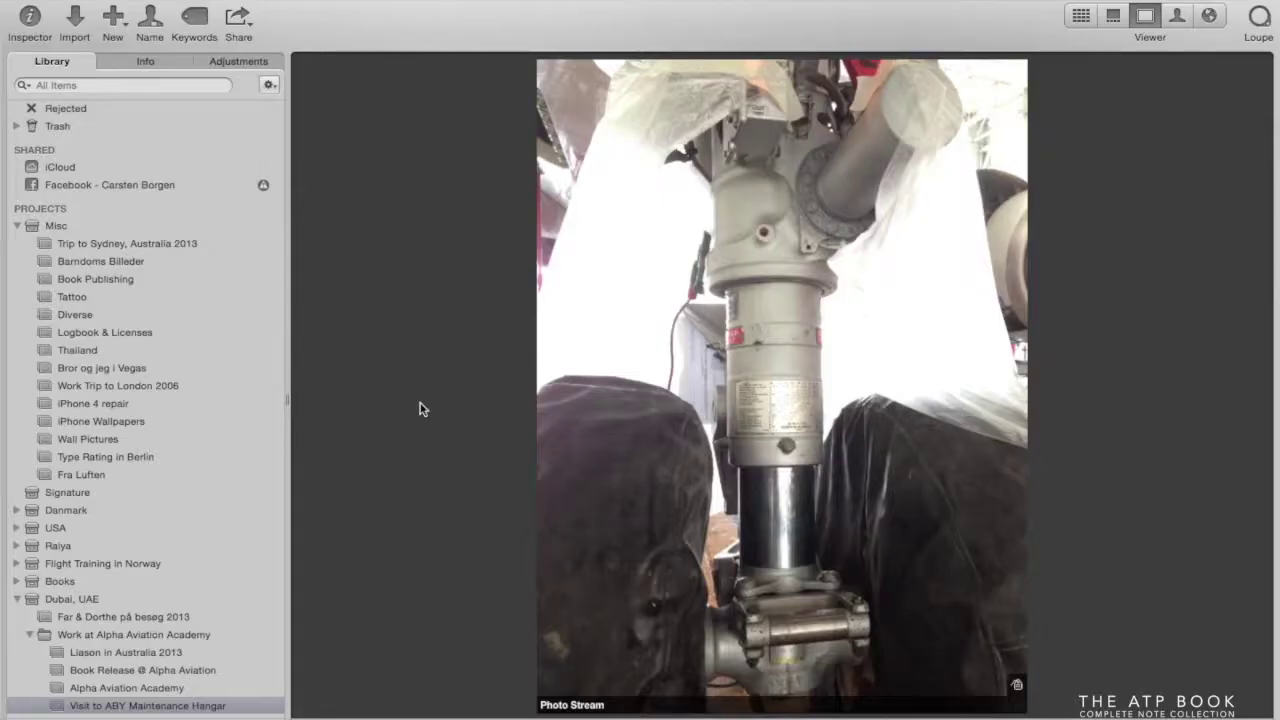
key(super+Tab)
key(super+Tab)
key(super+Tab)
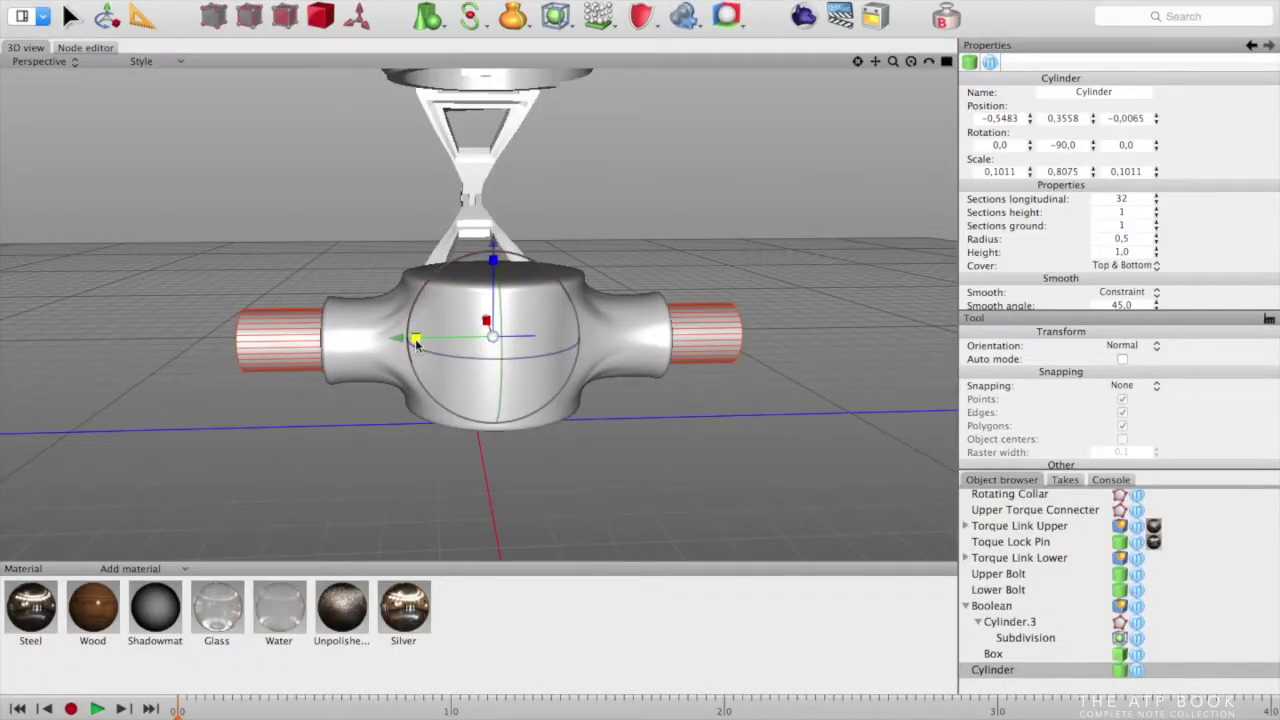
Lengthen the horizontal cylinder on both sides of the hub to a Y scale of about 1.2266
drag(416, 340, 398, 340)
alt+drag(760, 466, 510, 474)
right_drag(509, 476, 838, 458)
mouse_move(683, 454)
right_down()
mouse_move(803, 466)
mouse_move(889, 449)
mouse_move(740, 483)
mouse_move(531, 486)
mouse_move(600, 506)
mouse_move(691, 489)
mouse_move(606, 443)
mouse_move(502, 441)
mouse_move(500, 457)
mouse_move(640, 457)
mouse_move(686, 443)
right_up()
scroll(468, 432, up, 5)
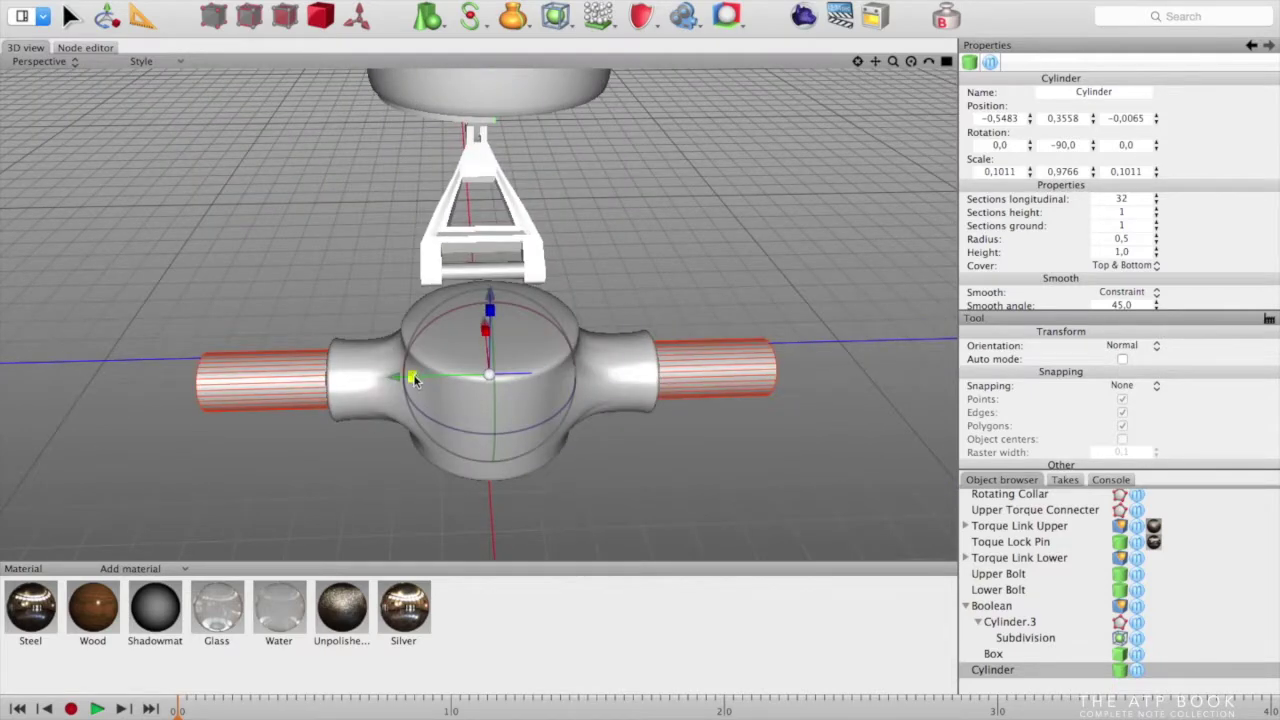
drag(414, 380, 402, 378)
right_drag(669, 449, 587, 414)
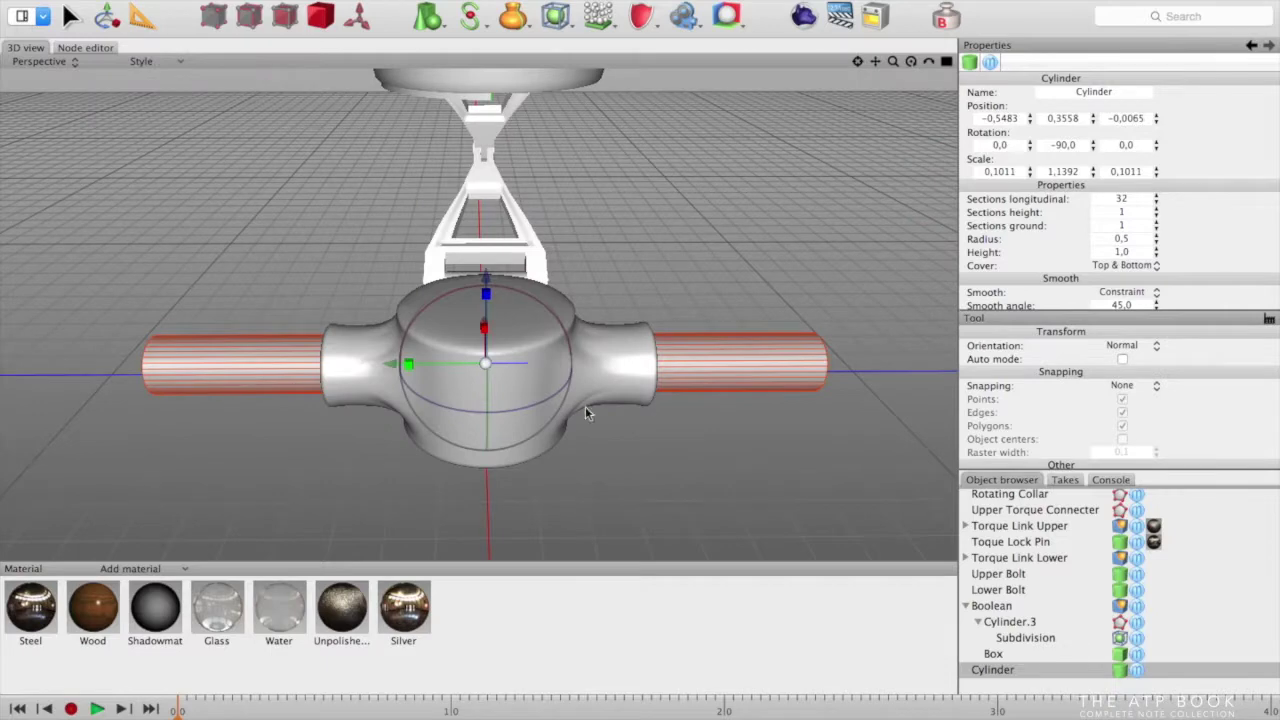
drag(406, 360, 403, 362)
right_drag(700, 455, 811, 443)
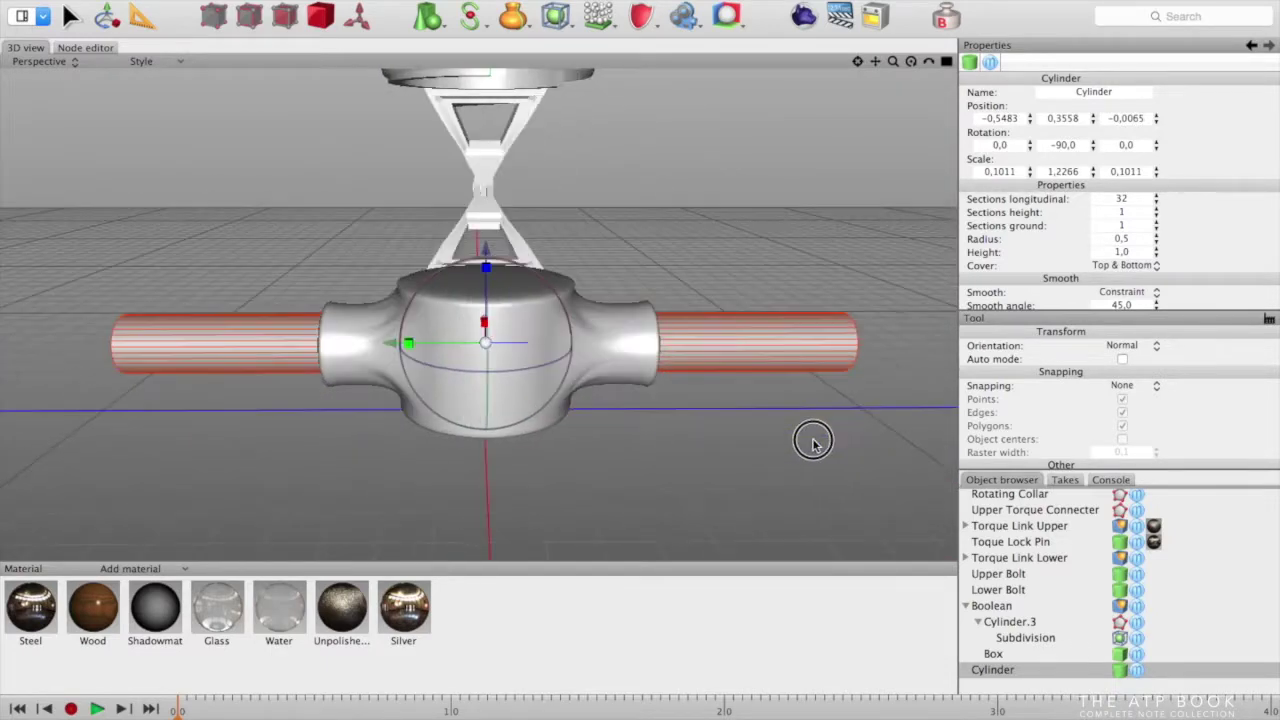
Rename the horizontal cylinder as Wheel Axle
double_click(994, 670)
text(Wheel Axl)
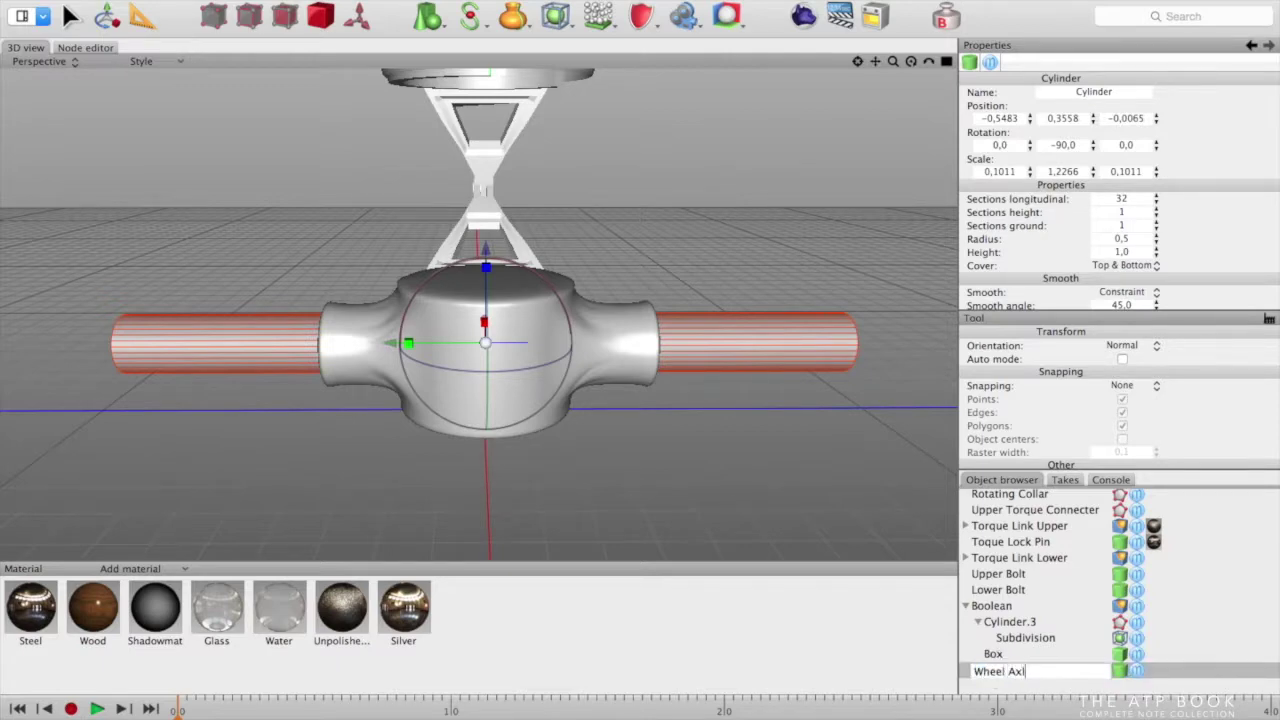
text(e)
key(Return)
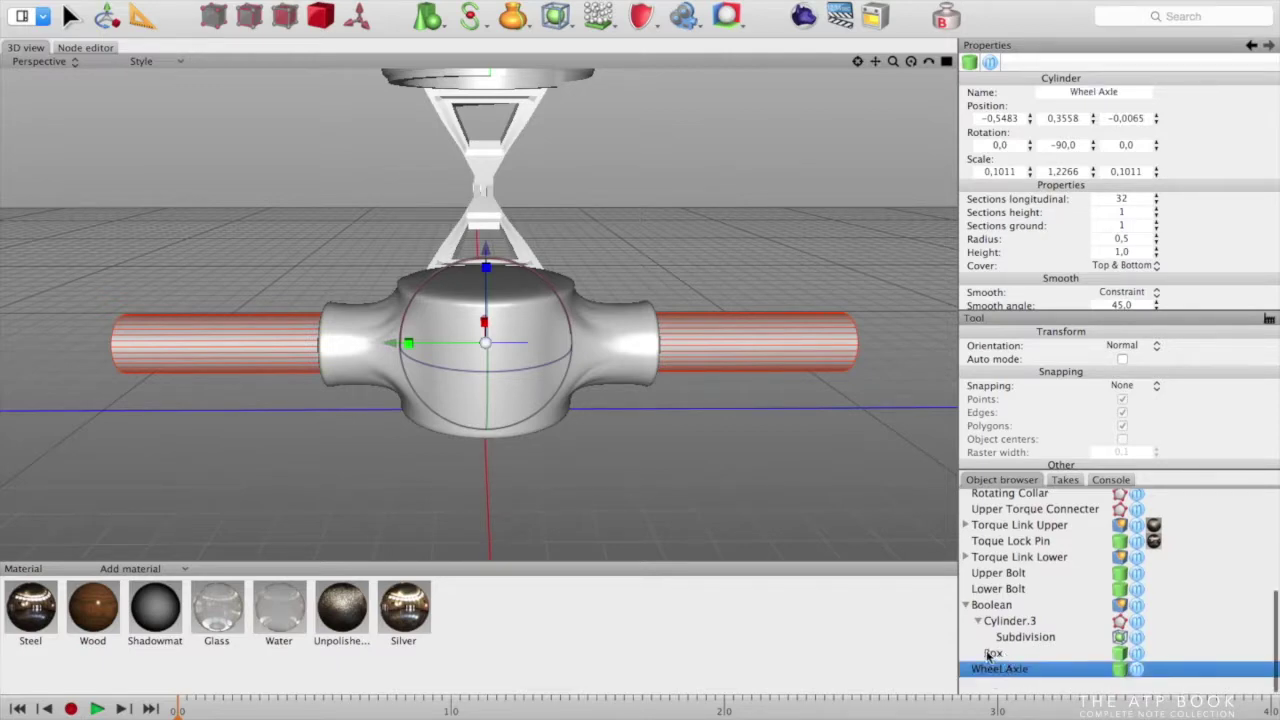
Rename the Boolean object that forms the connector as Lower Collar
click(995, 654)
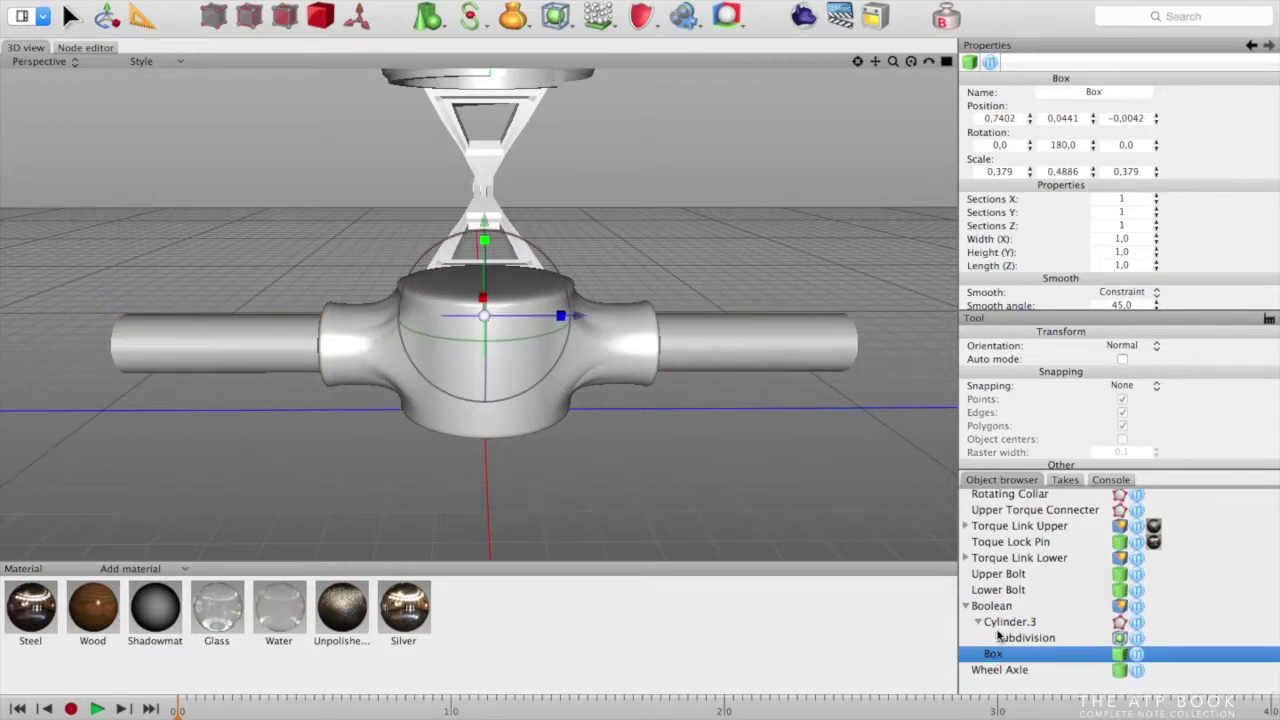
click(992, 606)
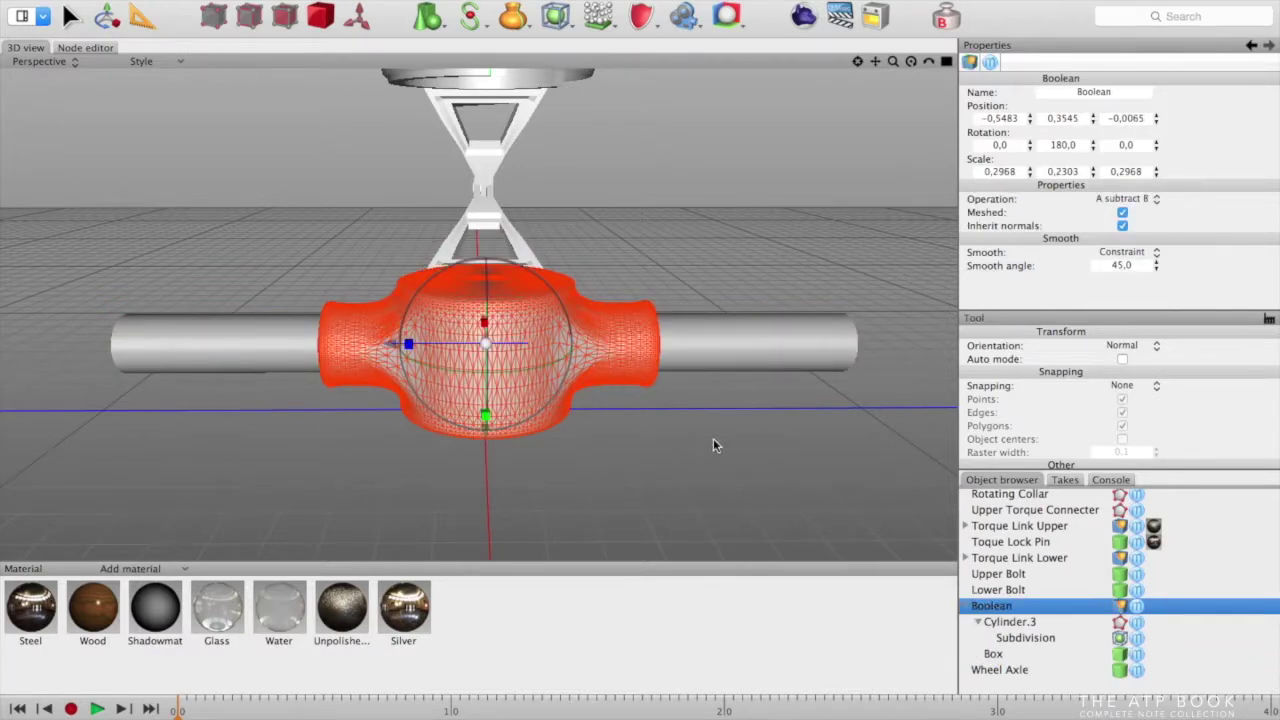
middle_drag(729, 443, 652, 460)
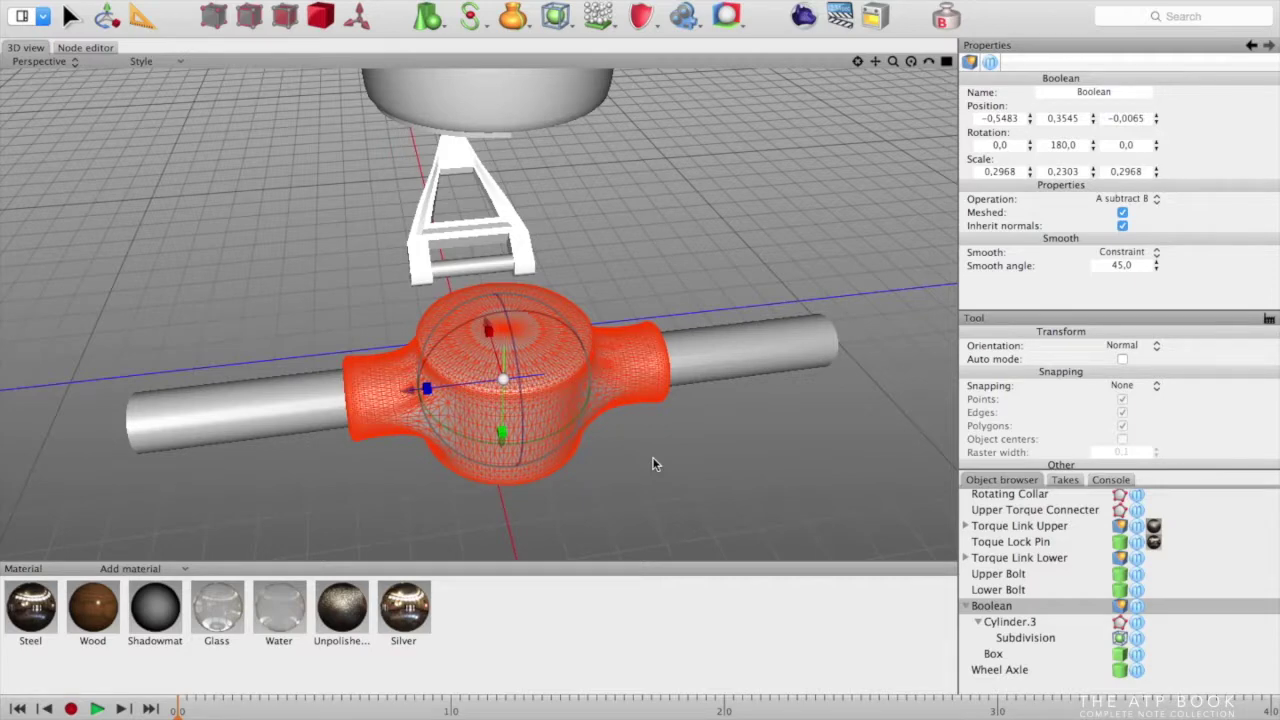
middle_drag(652, 463, 614, 429)
click(666, 452)
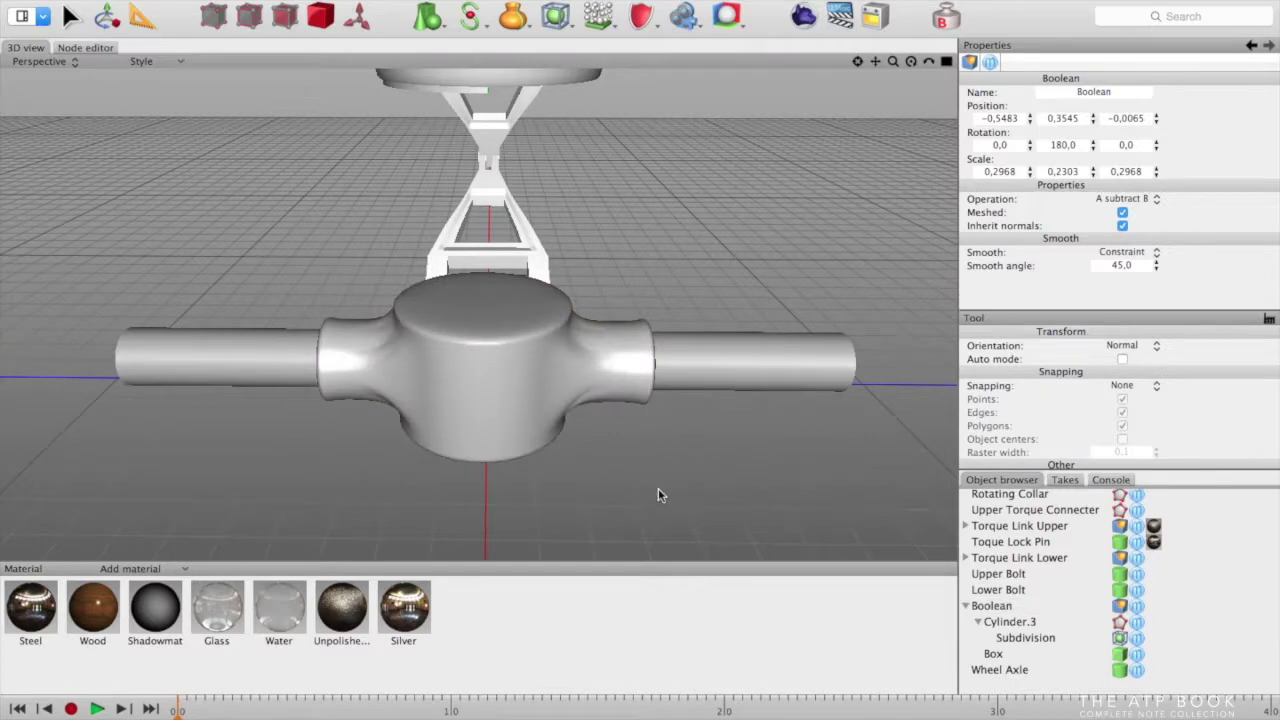
middle_drag(658, 489, 456, 492)
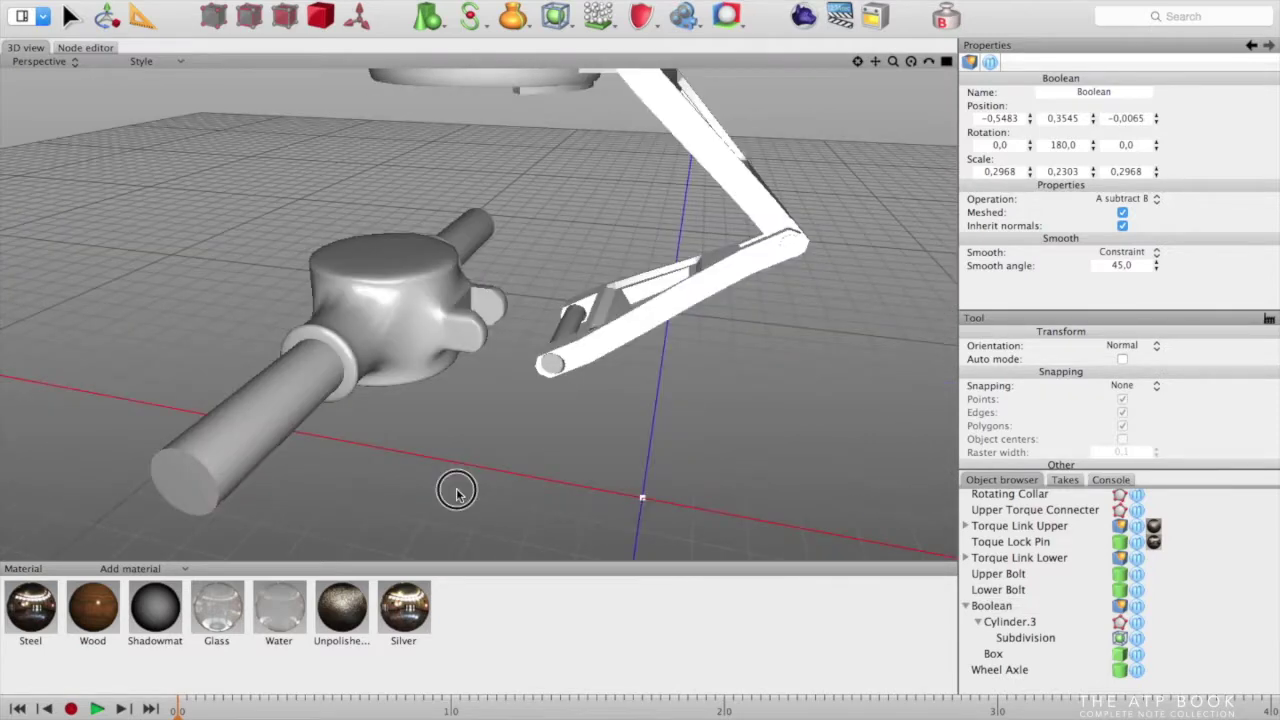
click(995, 670)
shift+click(995, 607)
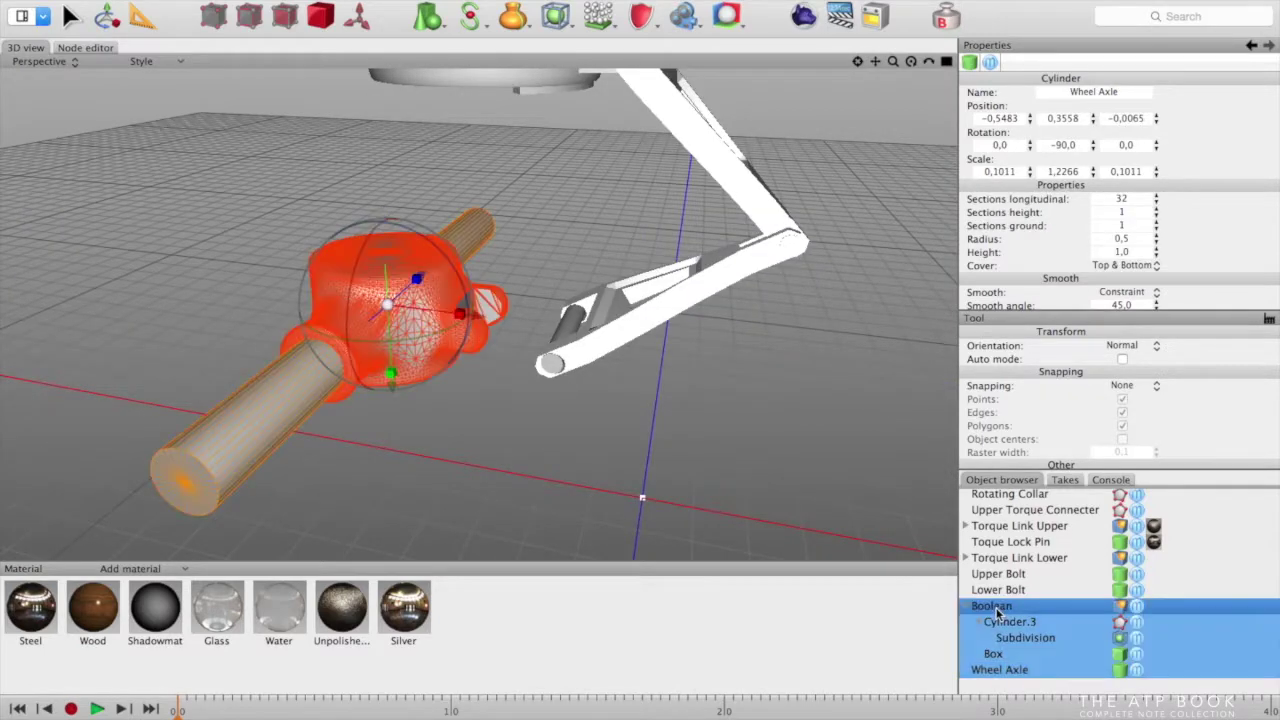
double_click(994, 607)
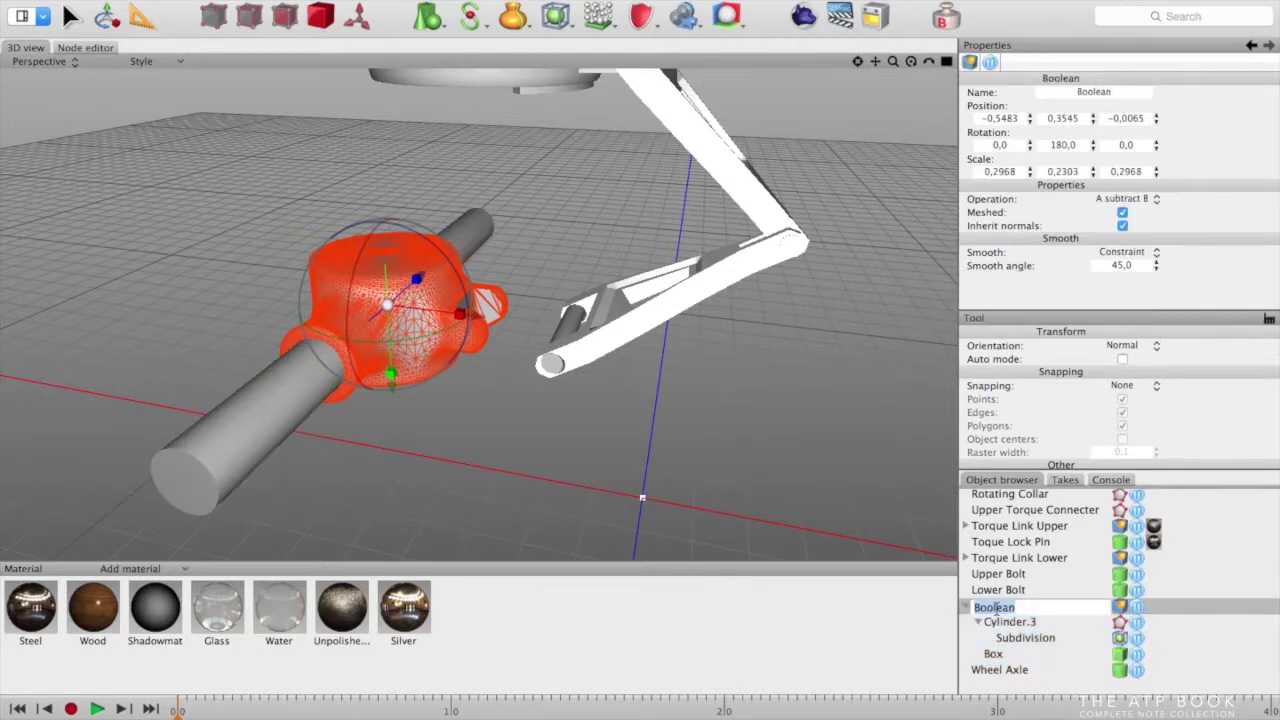
text(L)
text(ower Collar)
key(Return)
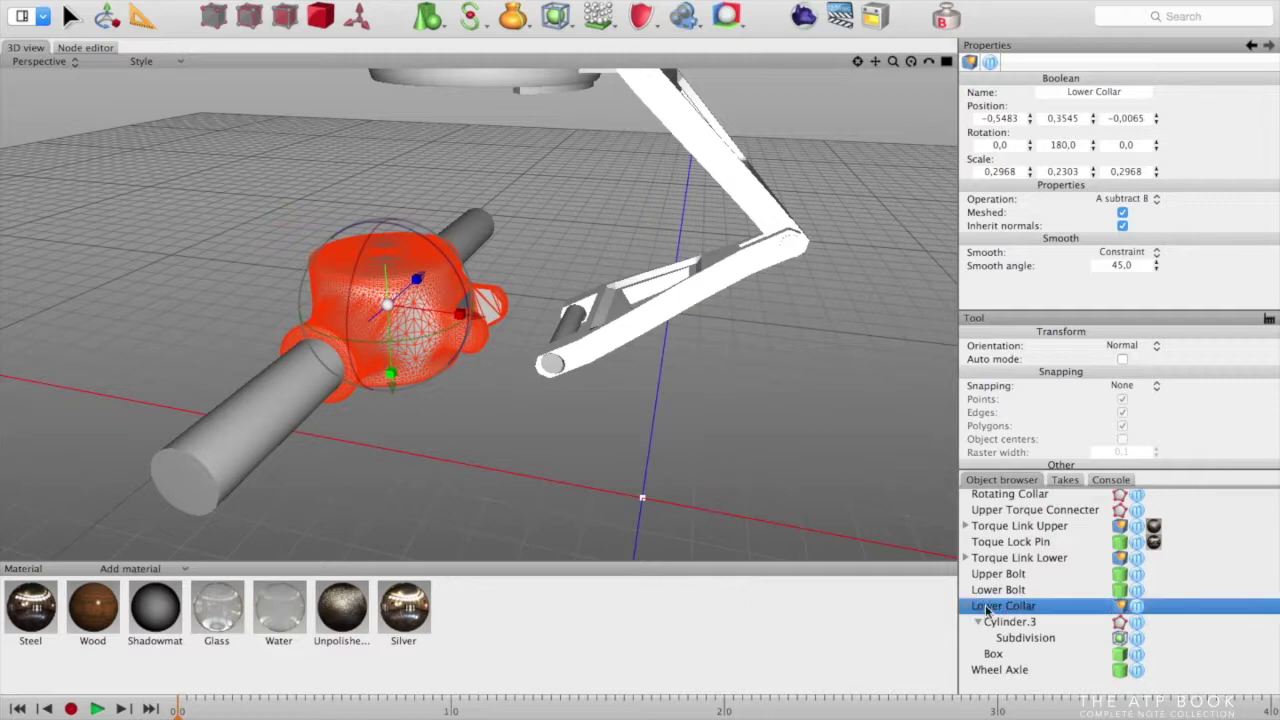
Add a ball, scale it uniformly to 0.17, and raise it to about Y 0.1754
click(494, 492)
alt+drag(562, 481, 741, 408)
right_drag(741, 407, 762, 356)
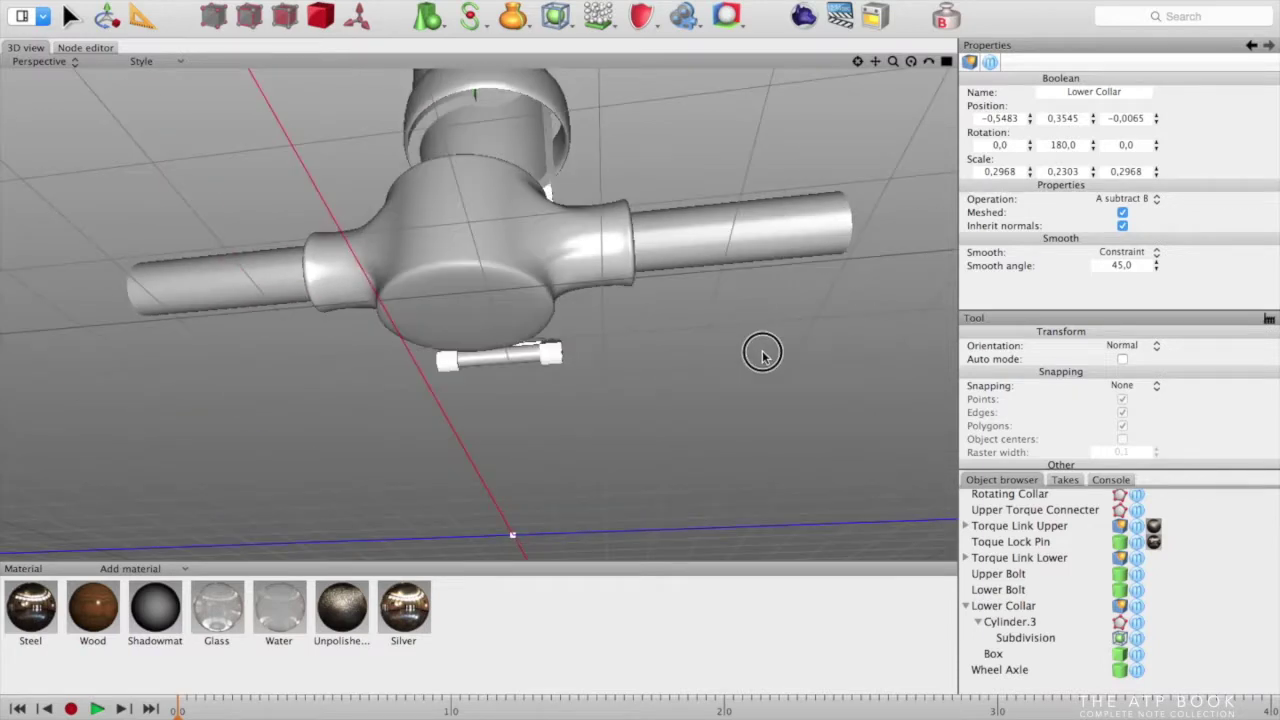
alt+drag(762, 354, 790, 421)
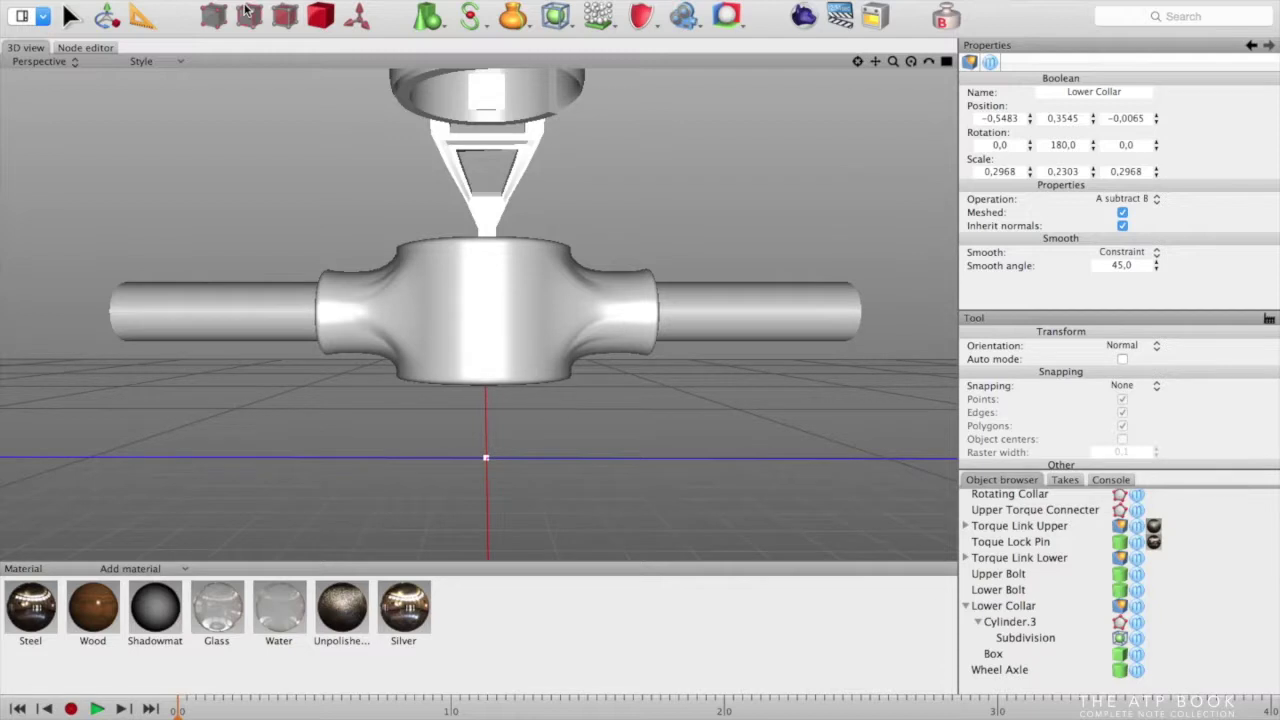
click(430, 18)
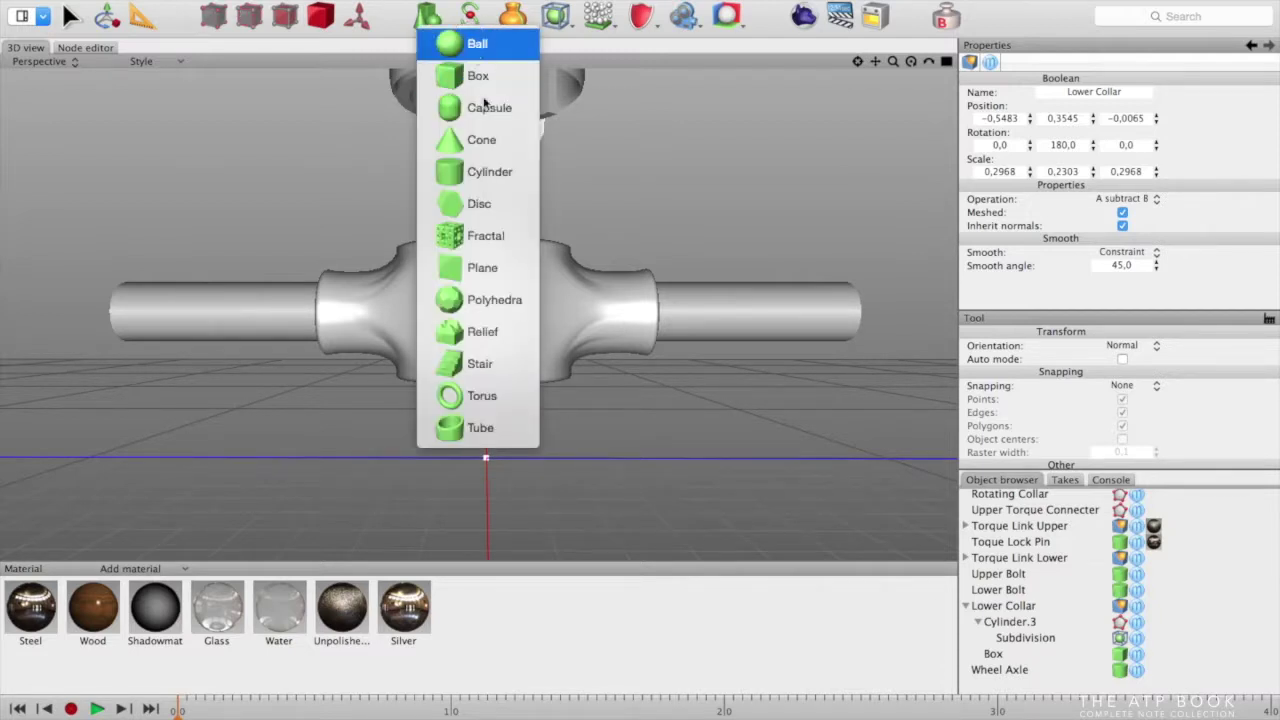
click(474, 41)
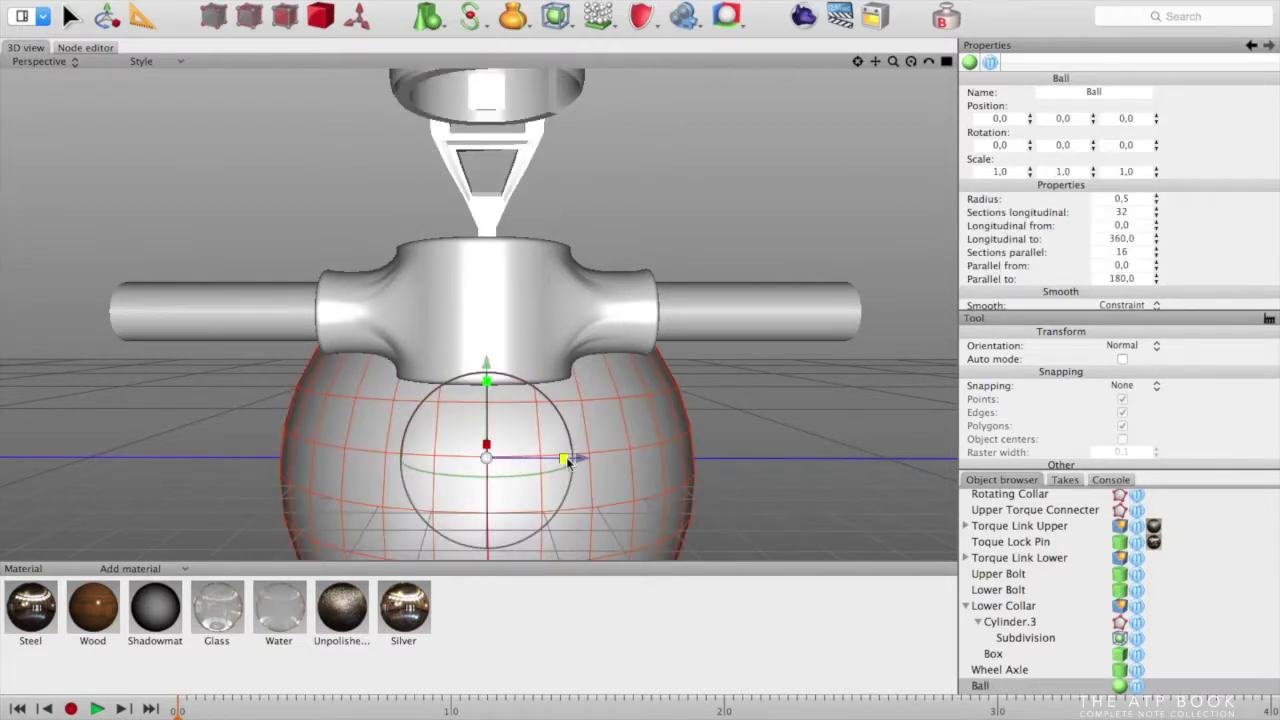
drag(486, 457, 254, 457)
drag(432, 458, 430, 458)
drag(486, 363, 486, 293)
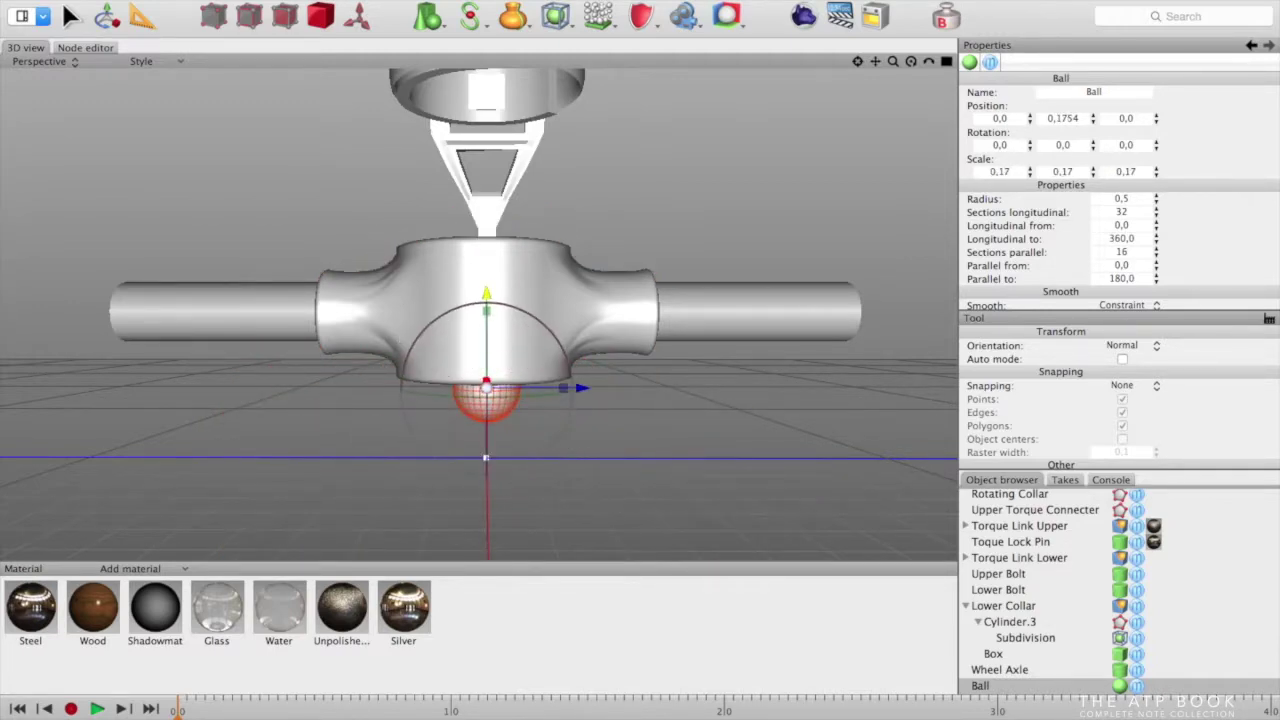
Move the ball beneath the Lower Collar and align it with the hub in the Bottom view at about X -0.5421, Z -0.0033
alt+drag(491, 344, 442, 427)
drag(760, 410, 470, 410)
alt+drag(564, 418, 578, 426)
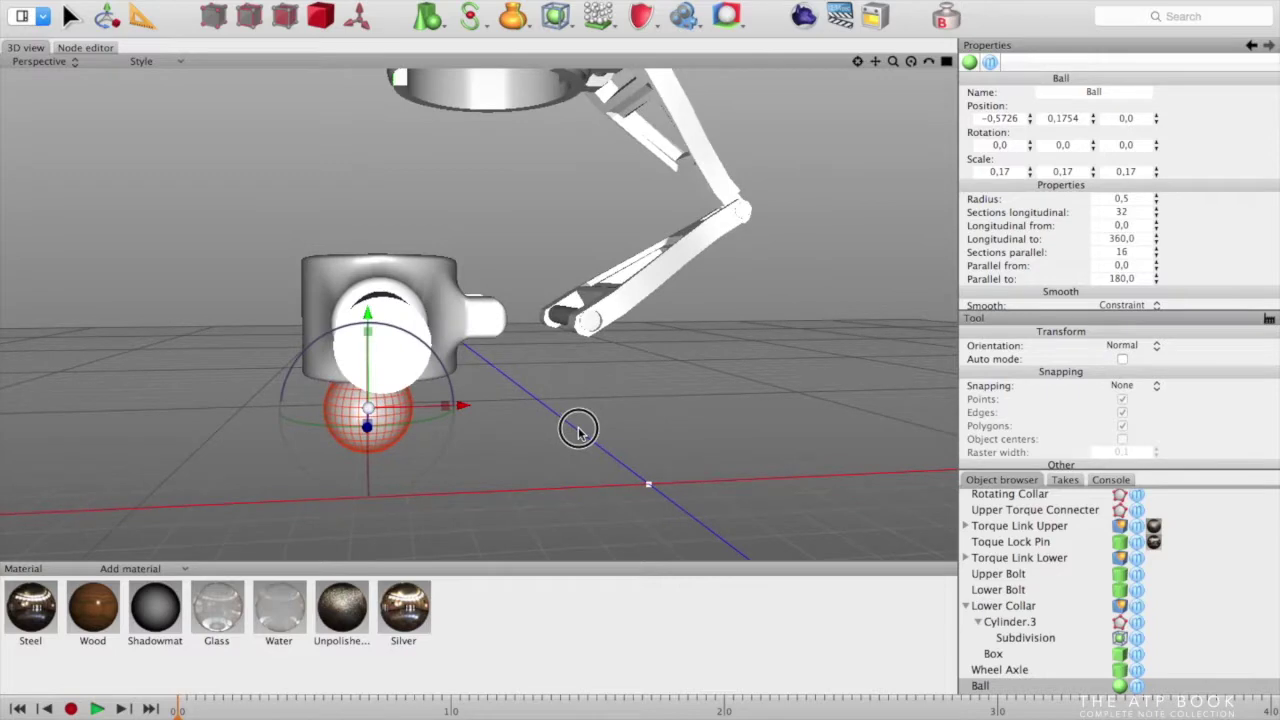
key(6)
key(7)
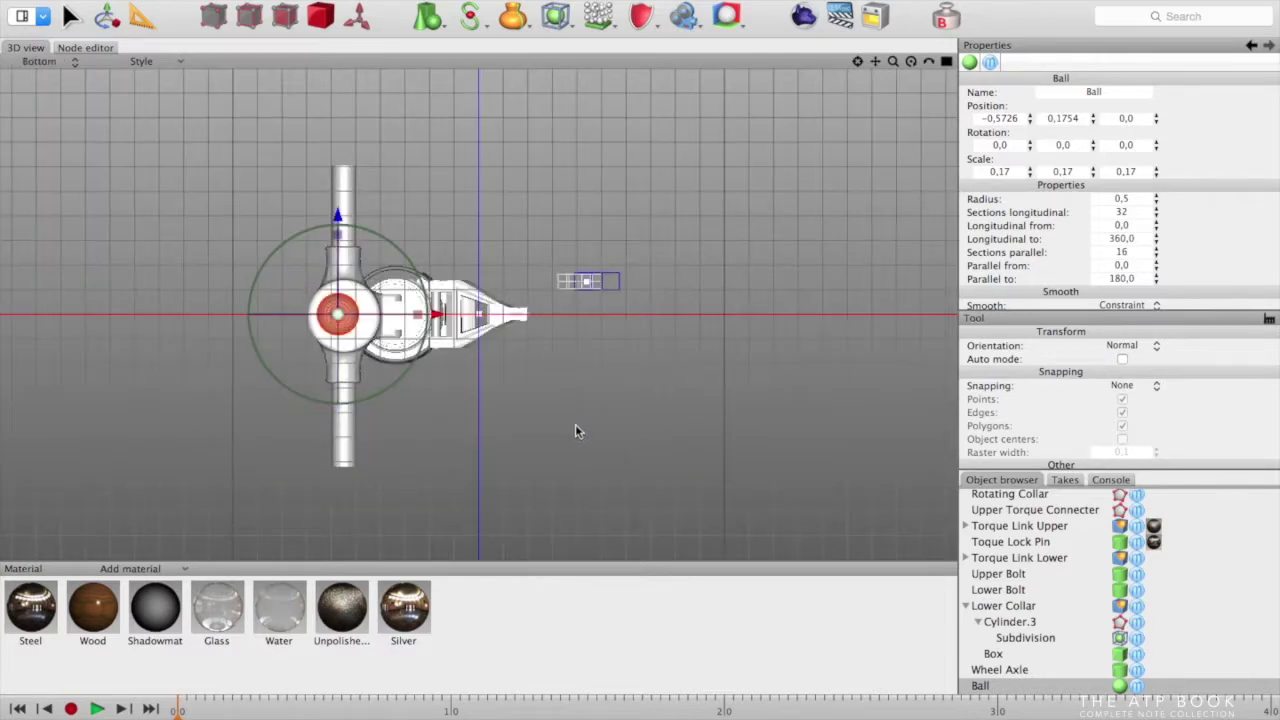
scroll(350, 350, up, 10)
click(857, 61)
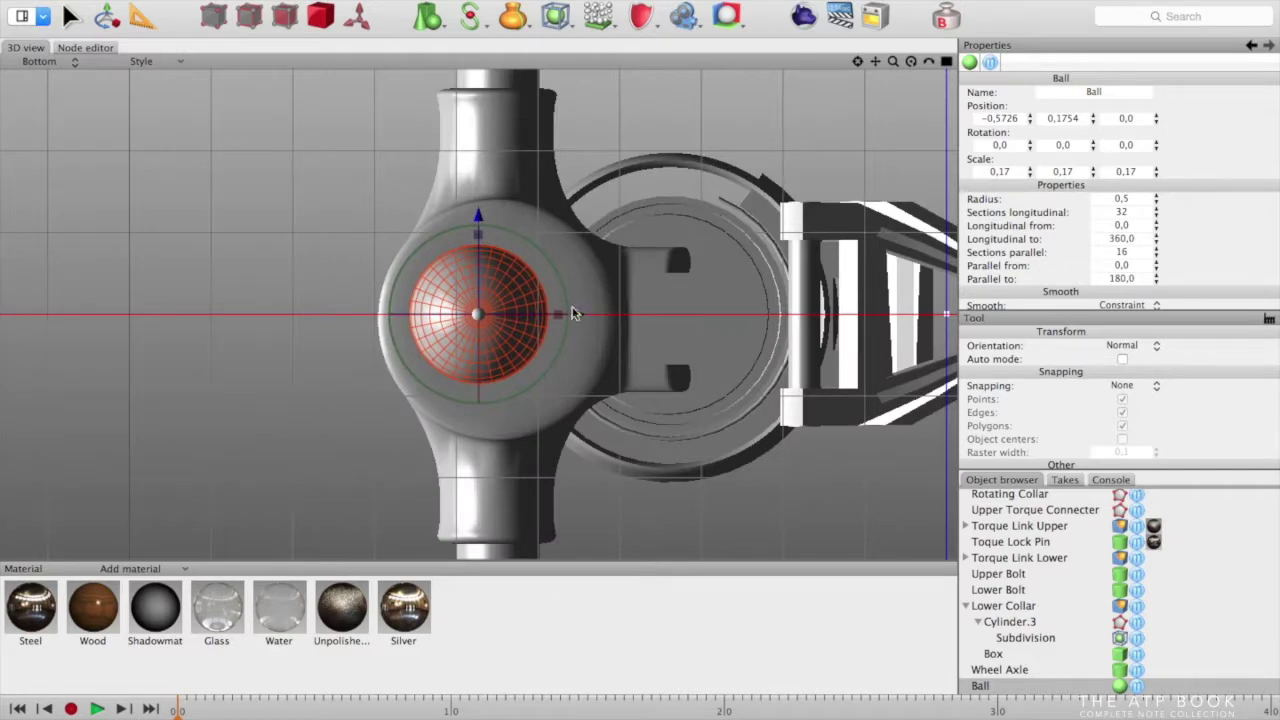
drag(557, 314, 581, 314)
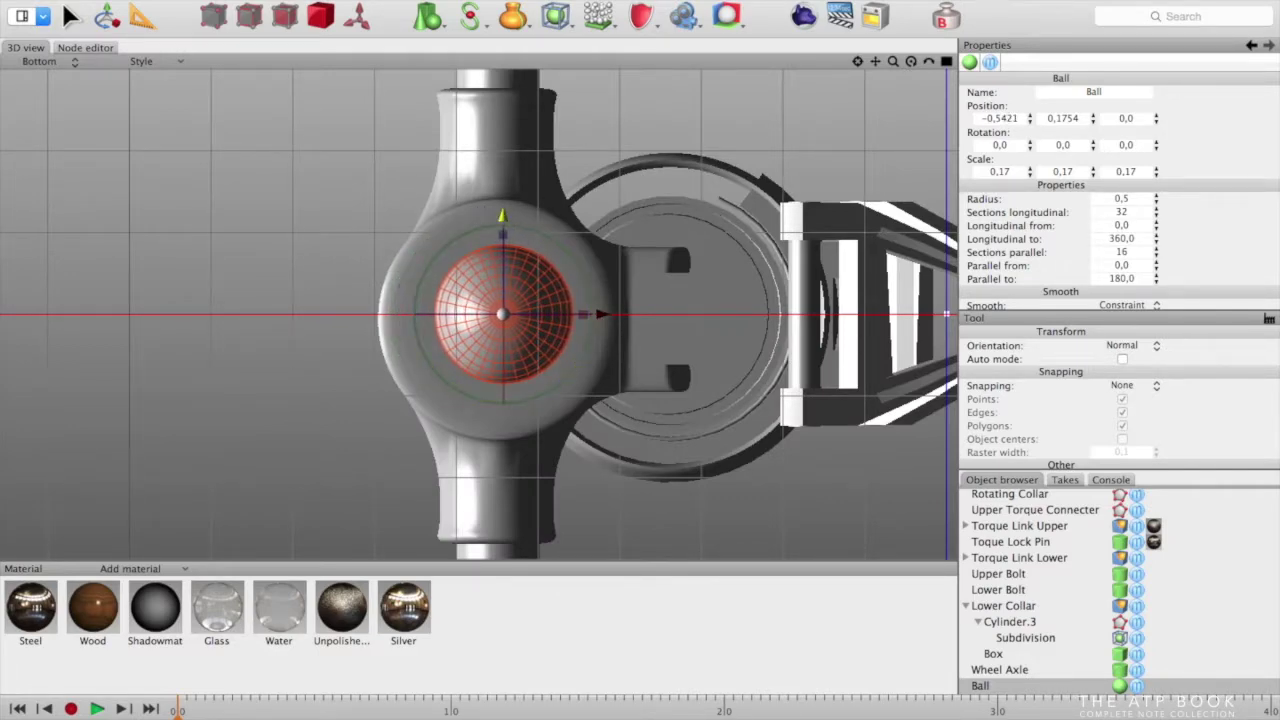
drag(502, 216, 502, 218)
key(super+z)
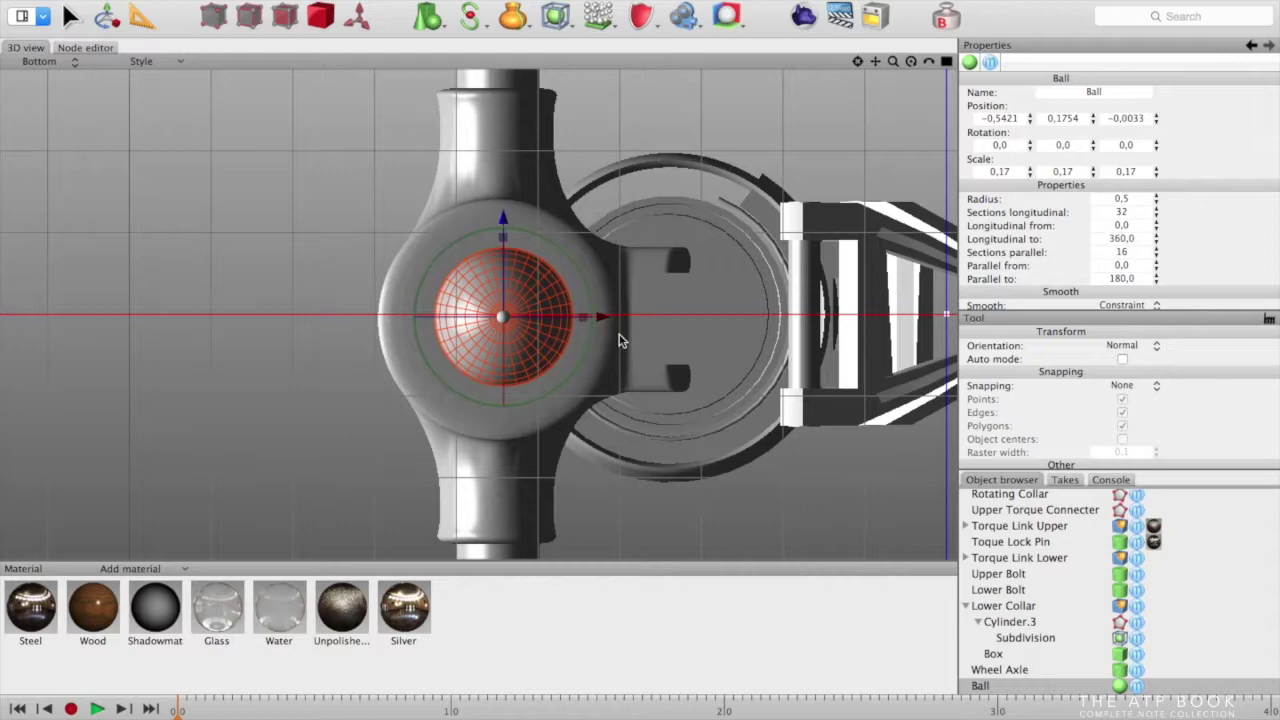
Shift the ball along X to about -0.5486 to centre it under the hub, and return to the Perspective view
drag(602, 316, 594, 317)
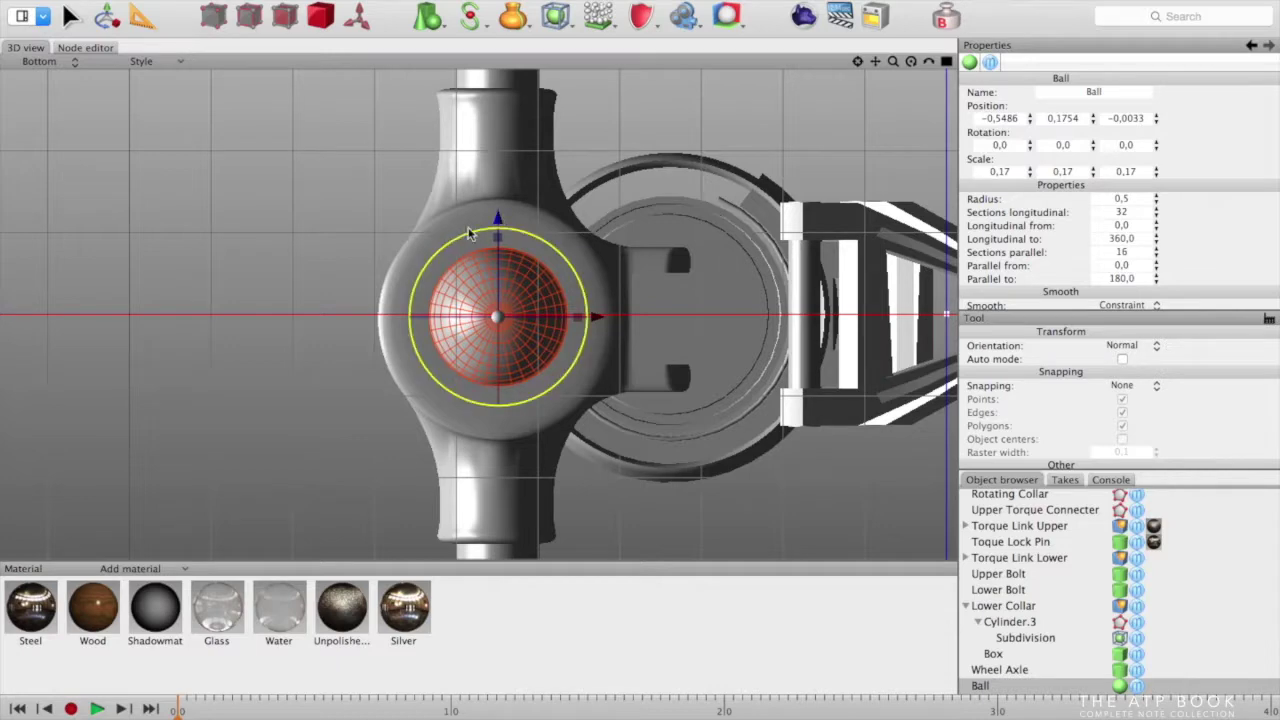
drag(500, 226, 500, 226)
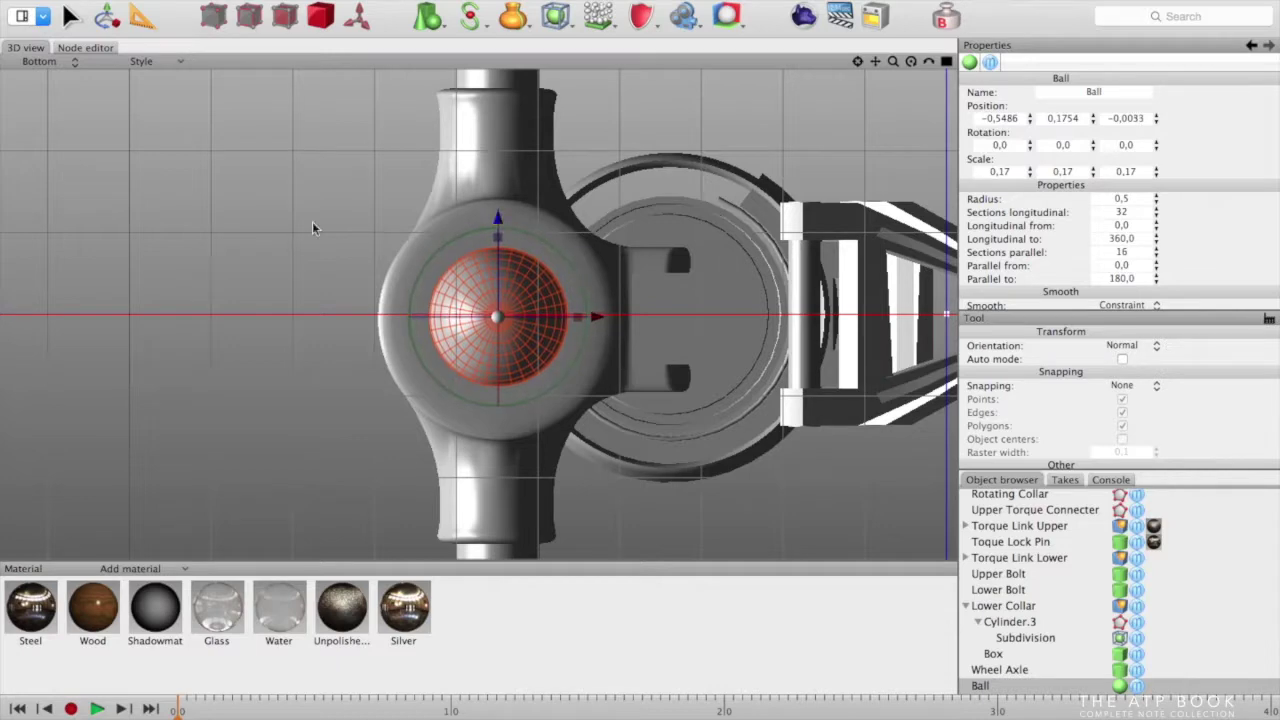
click(312, 222)
key(1)
middle_drag(617, 492, 729, 429)
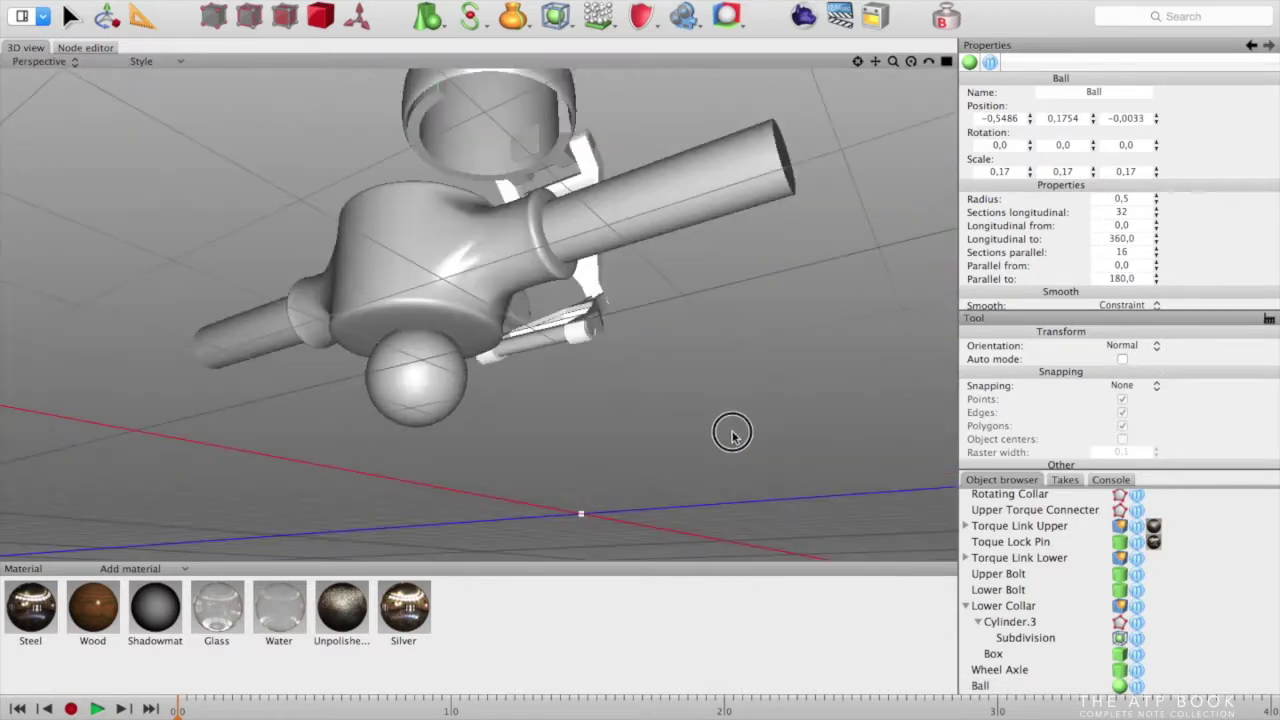
Scale the ball uniformly to about 0.1094 and raise it into the hub's underside at about Y 0.2177
click(433, 378)
mouse_move(440, 300)
mouse_down()
mouse_move(440, 272)
mouse_move(440, 283)
mouse_up()
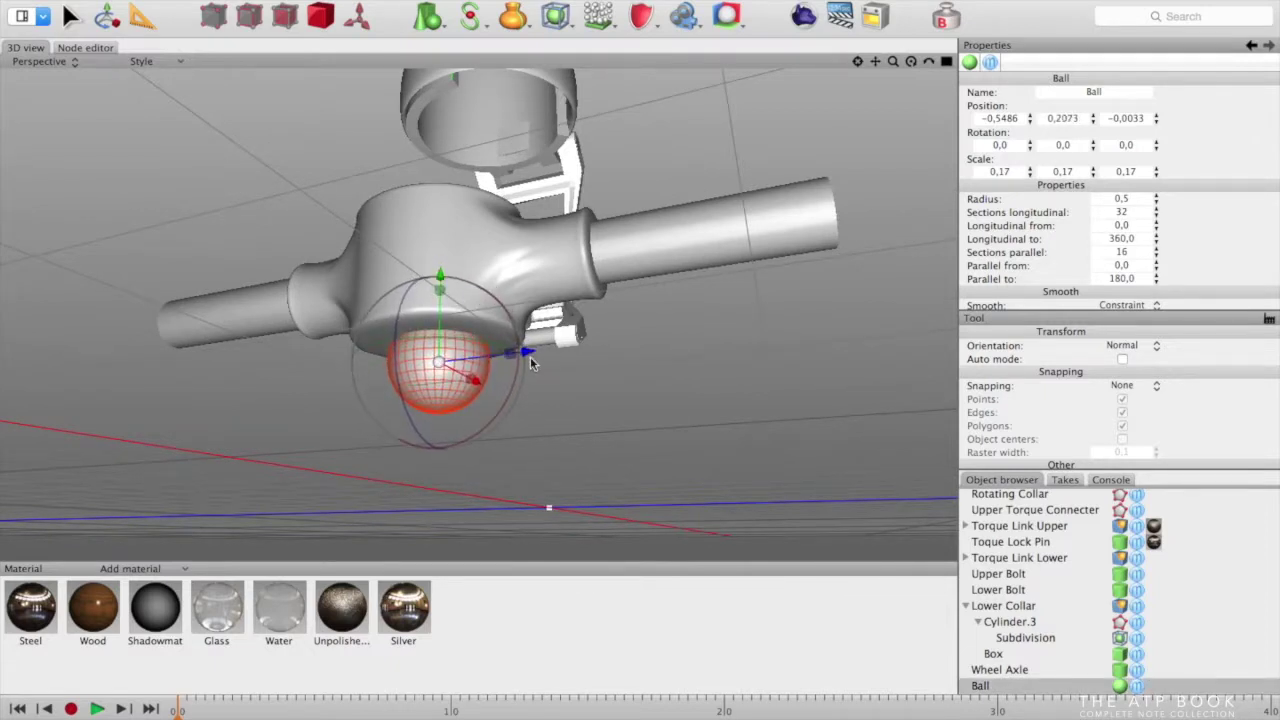
drag(439, 362, 404, 362)
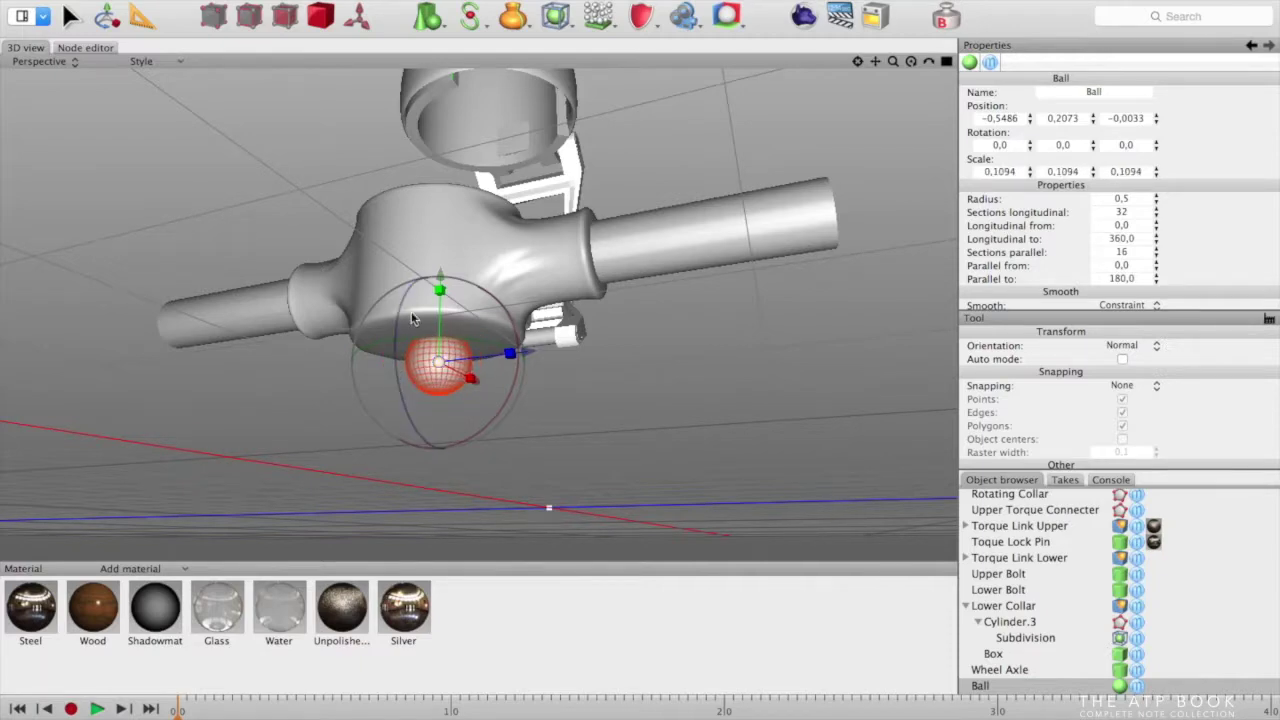
drag(440, 274, 440, 265)
alt+drag(645, 415, 682, 458)
middle_drag(681, 459, 683, 434)
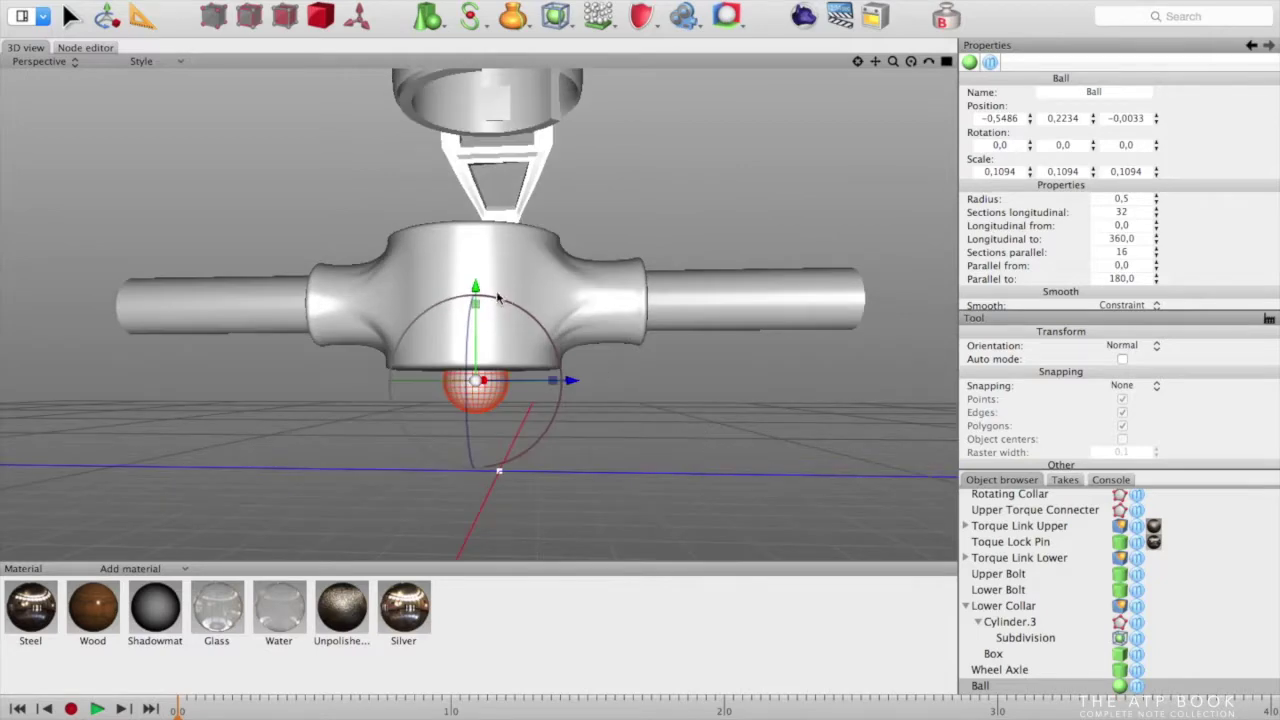
drag(476, 290, 476, 296)
click(678, 460)
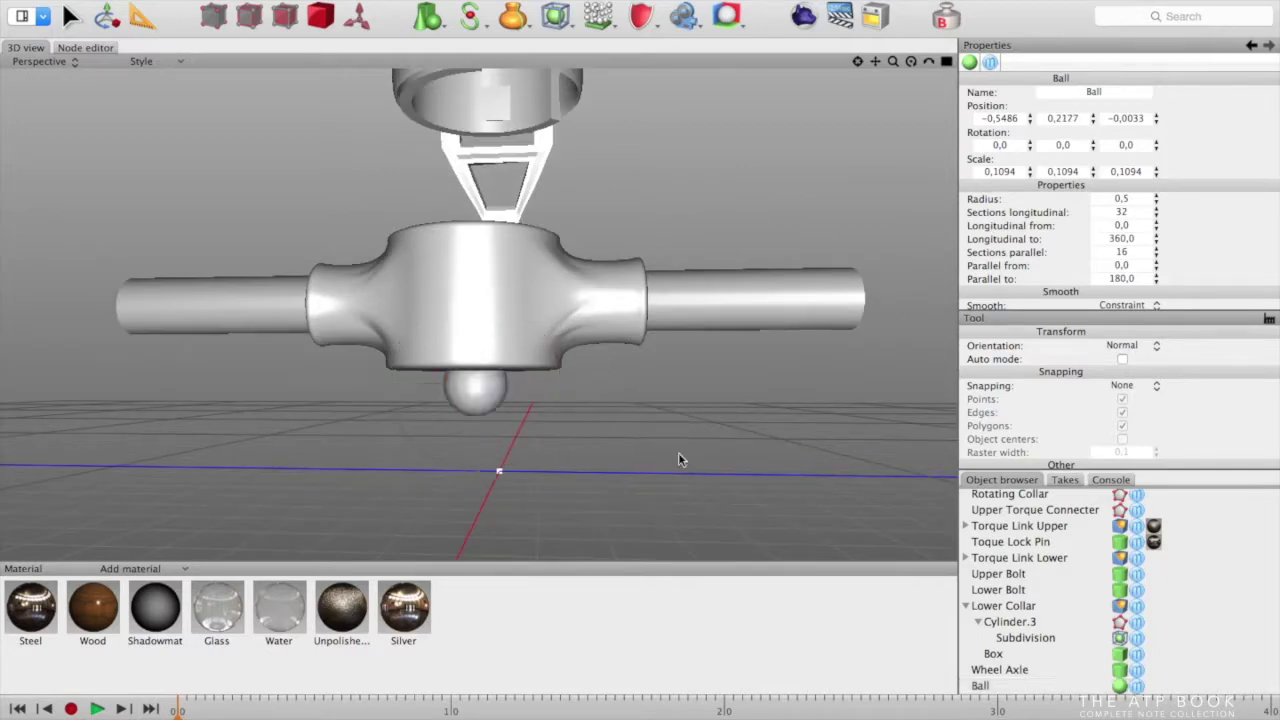
Check the landing gear reference photo in Aperture and the wheel removal video in Safari, and return to Cheetah3D
key(super+Tab)
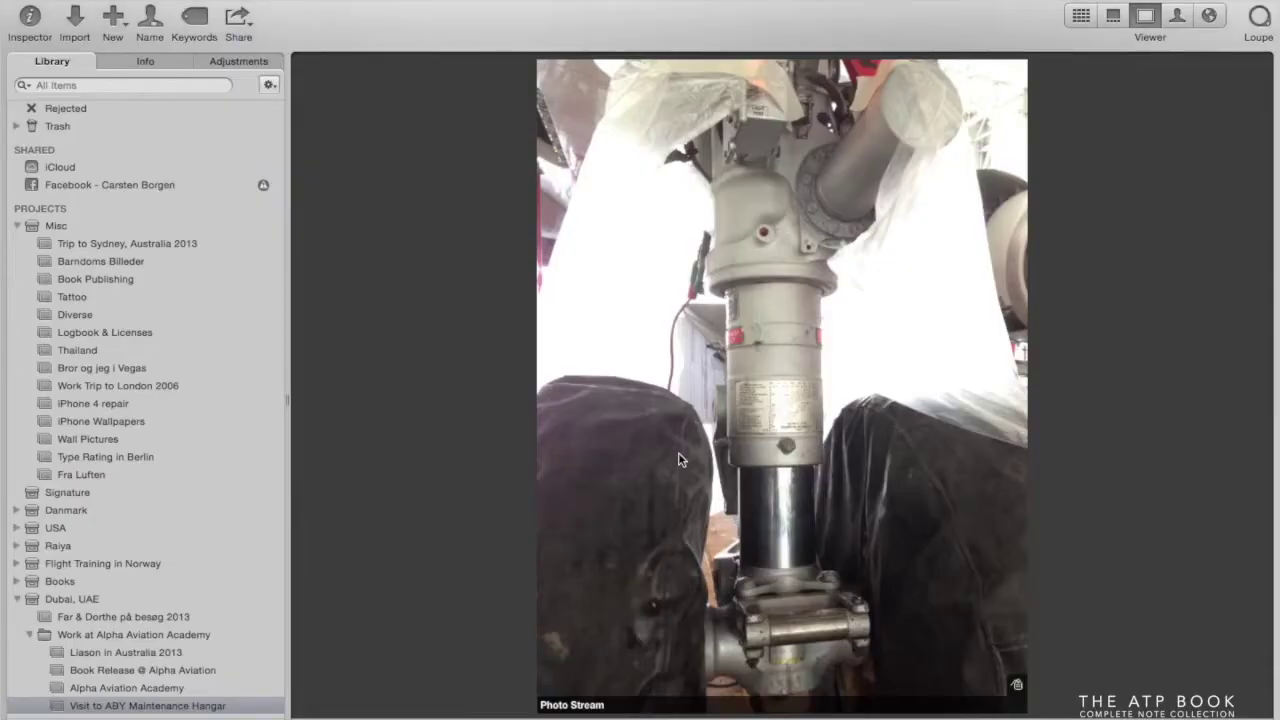
key(super+Tab)
key(super+Tab)
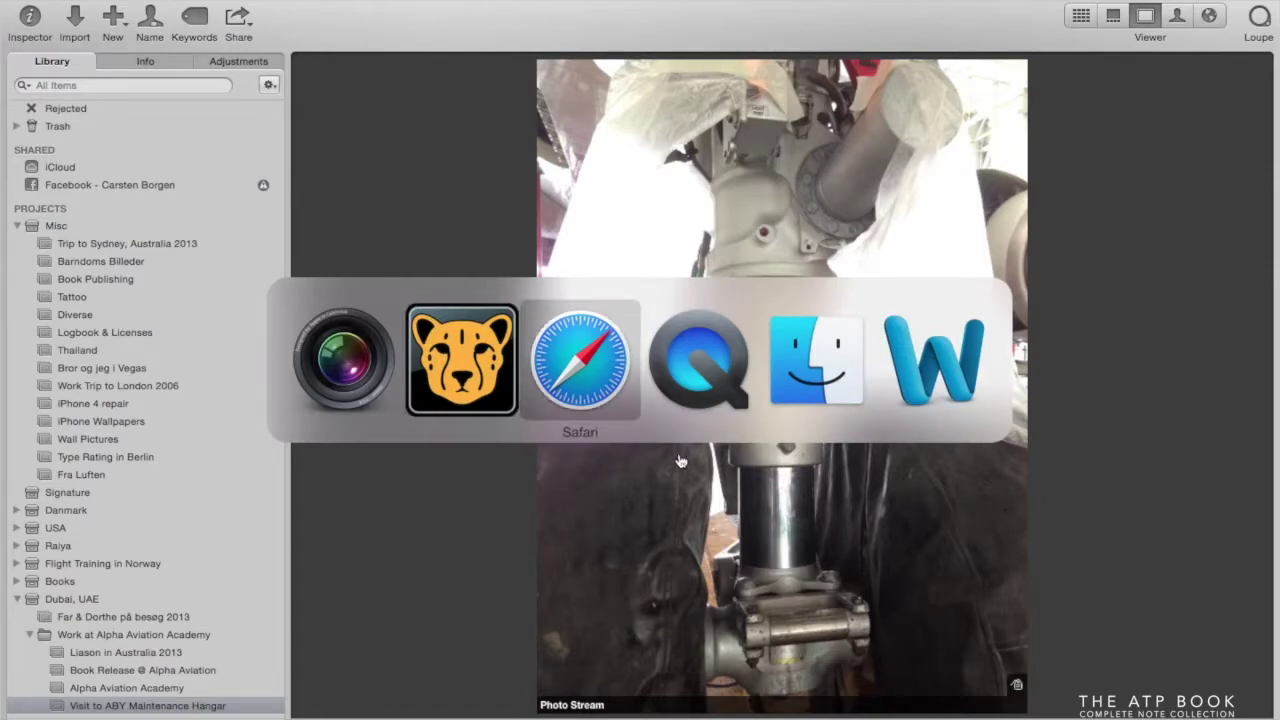
key(super+Tab)
key(super+Tab)
click(584, 368)
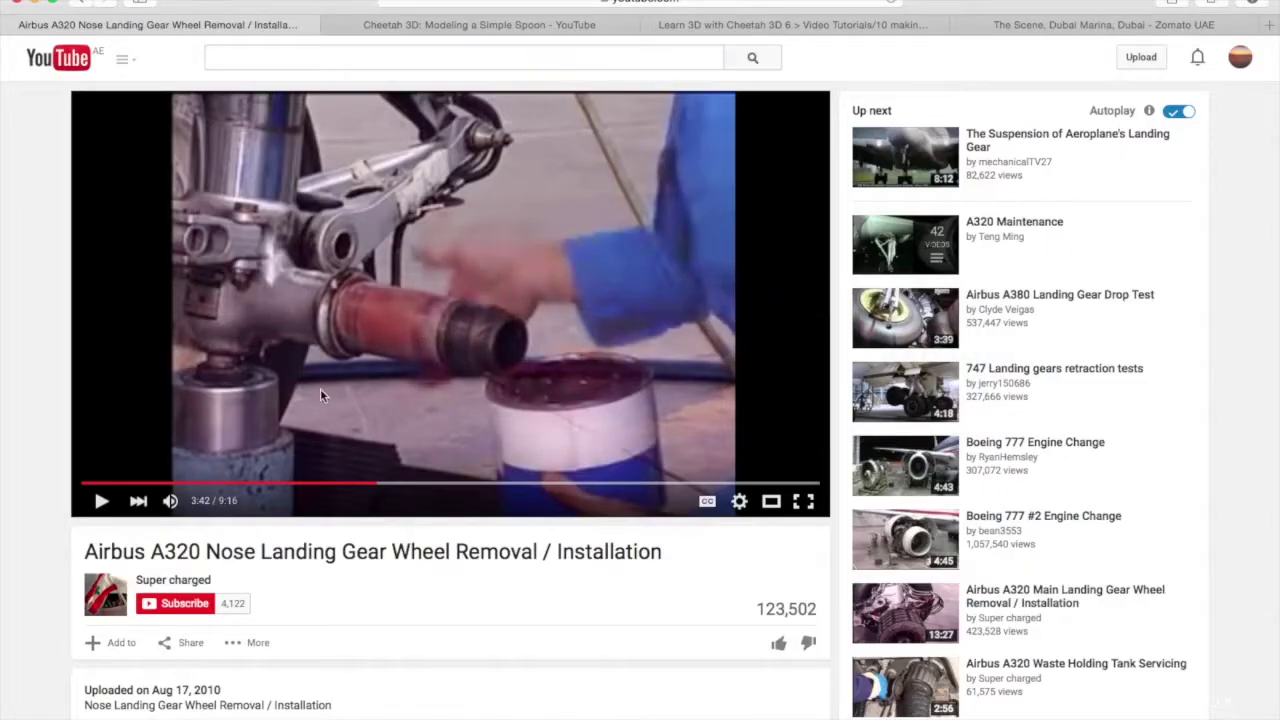
key(super+Tab)
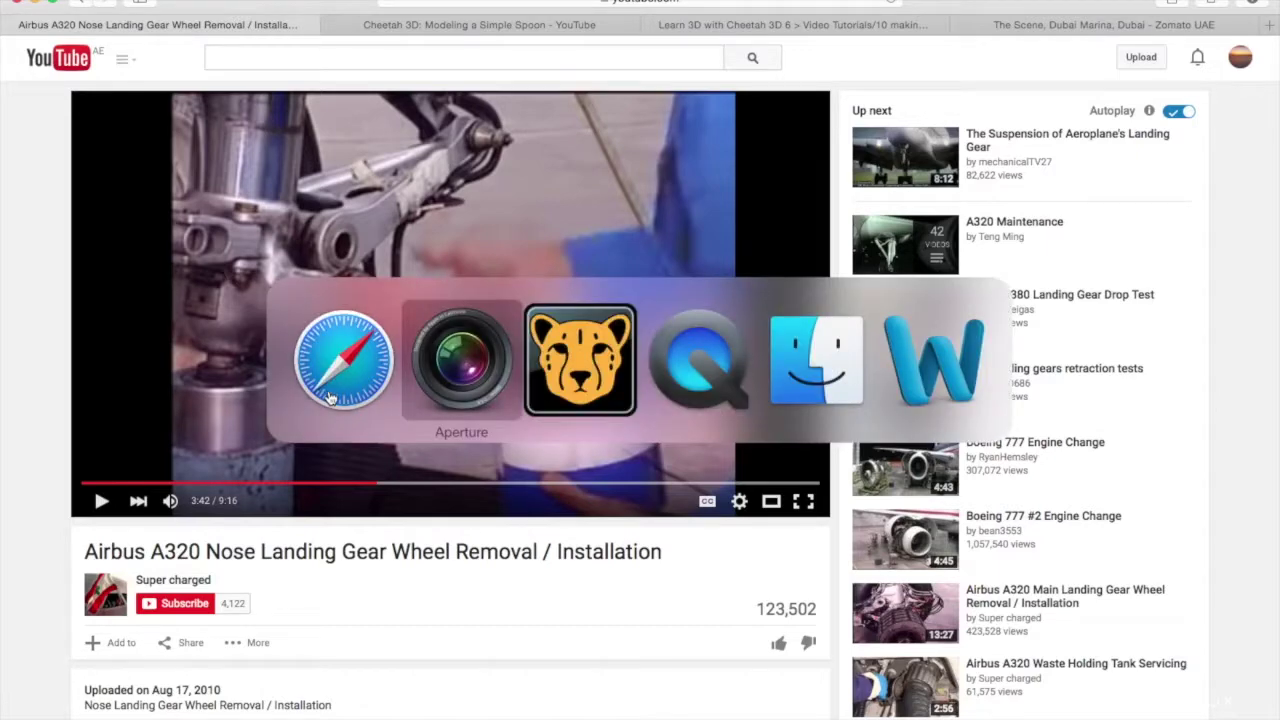
key(super+Tab)
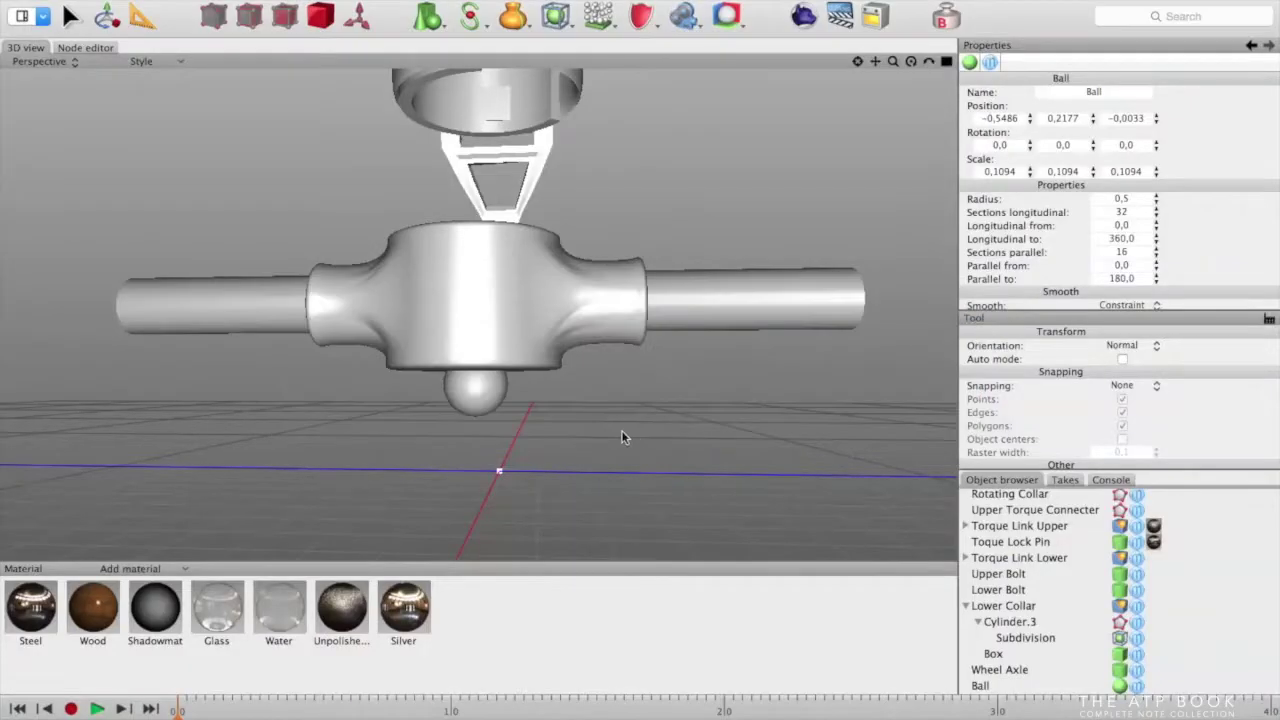
Raise the ball slightly further into the hub to about Y 0.2229
alt+drag(621, 431, 513, 491)
right_drag(513, 492, 654, 400)
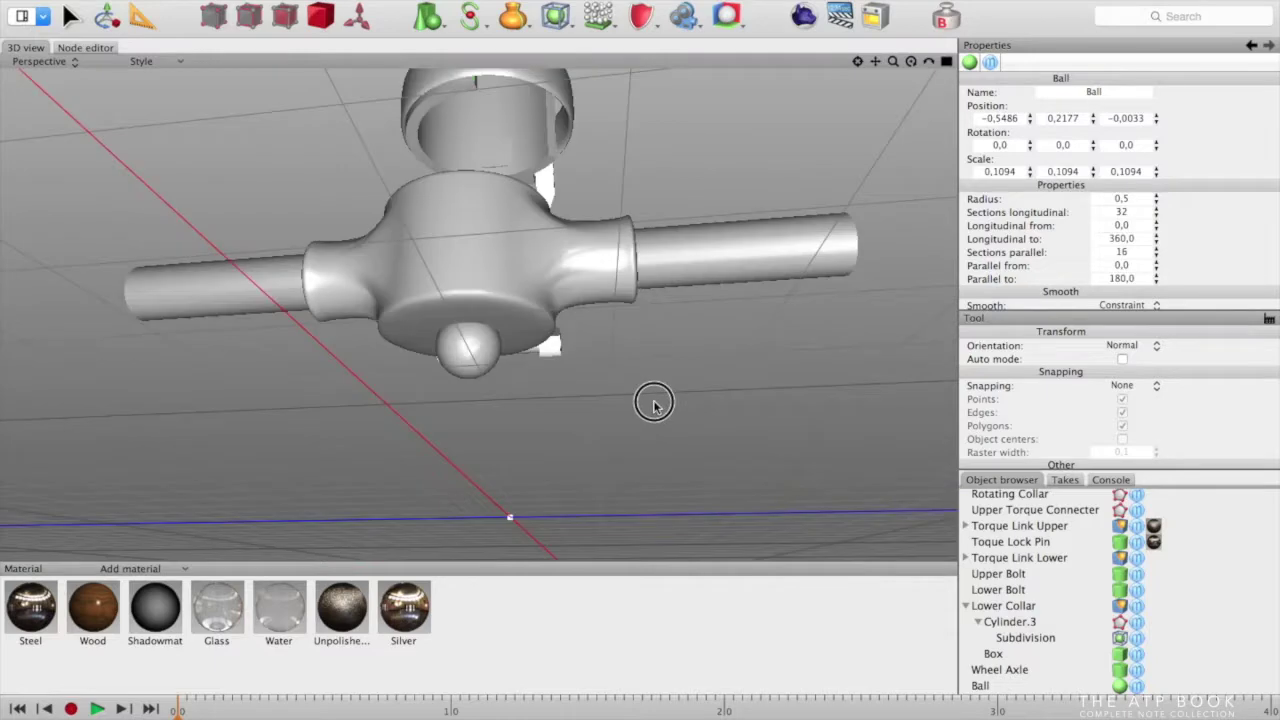
click(468, 345)
right_drag(700, 495, 568, 537)
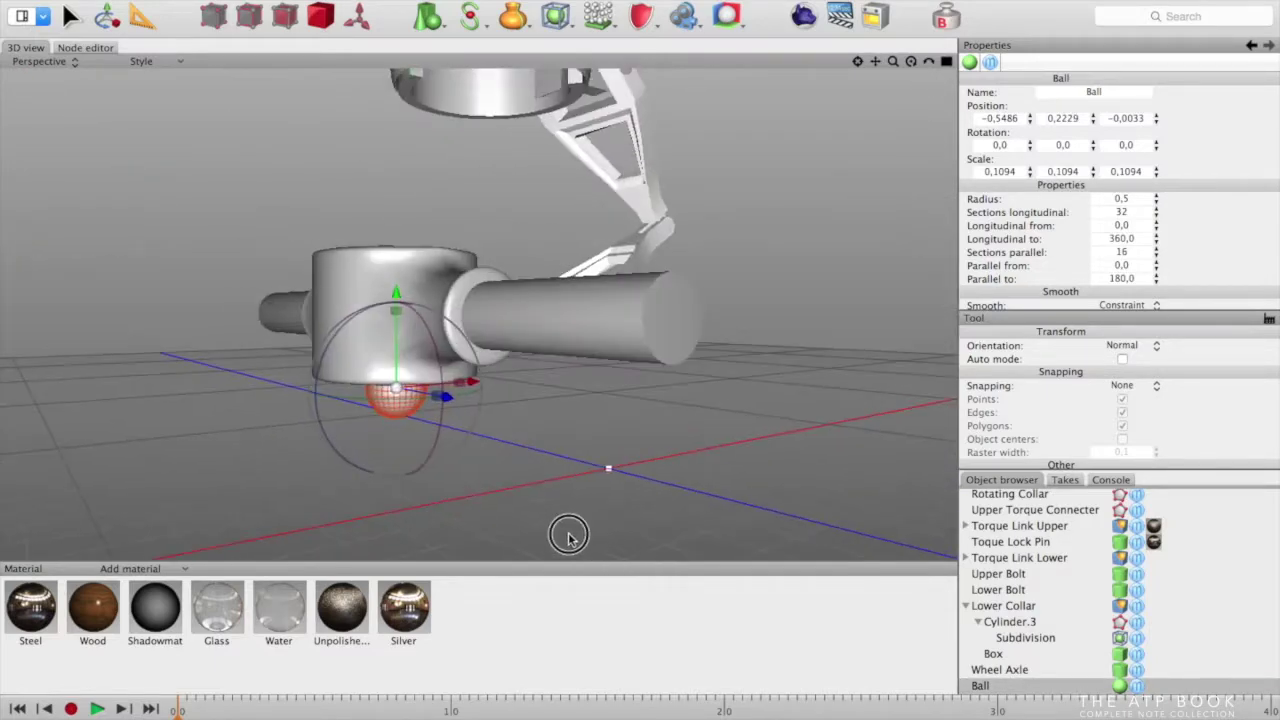
click(568, 539)
right_drag(682, 465, 813, 464)
Nest the Ball under Cylinder.3 inside the Lower Collar Boolean
click(984, 687)
drag(985, 690, 983, 608)
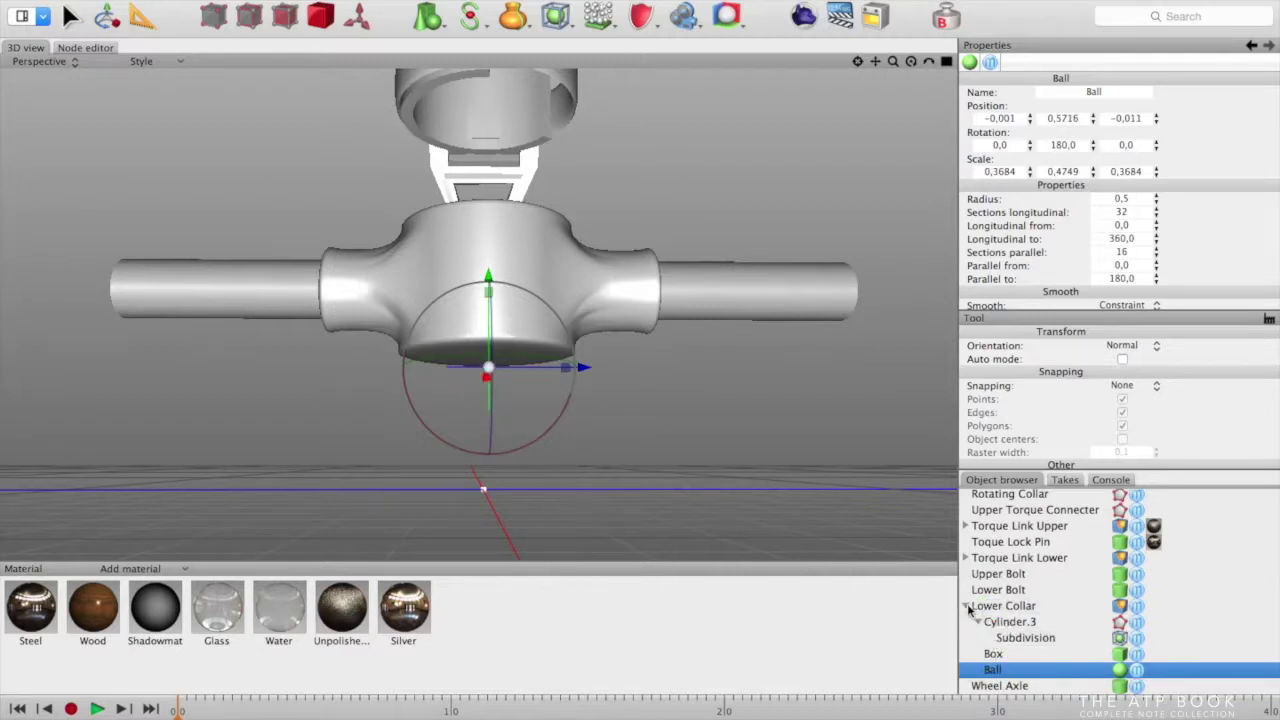
drag(995, 677, 978, 621)
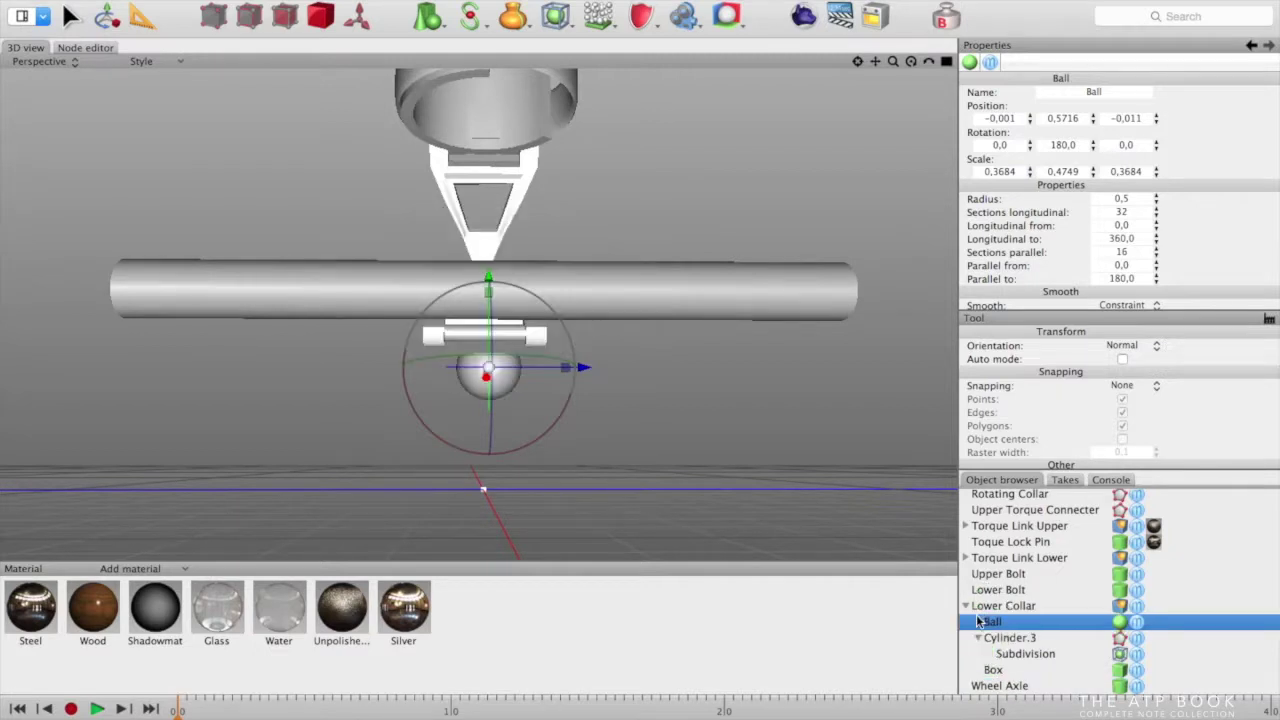
drag(985, 623, 985, 651)
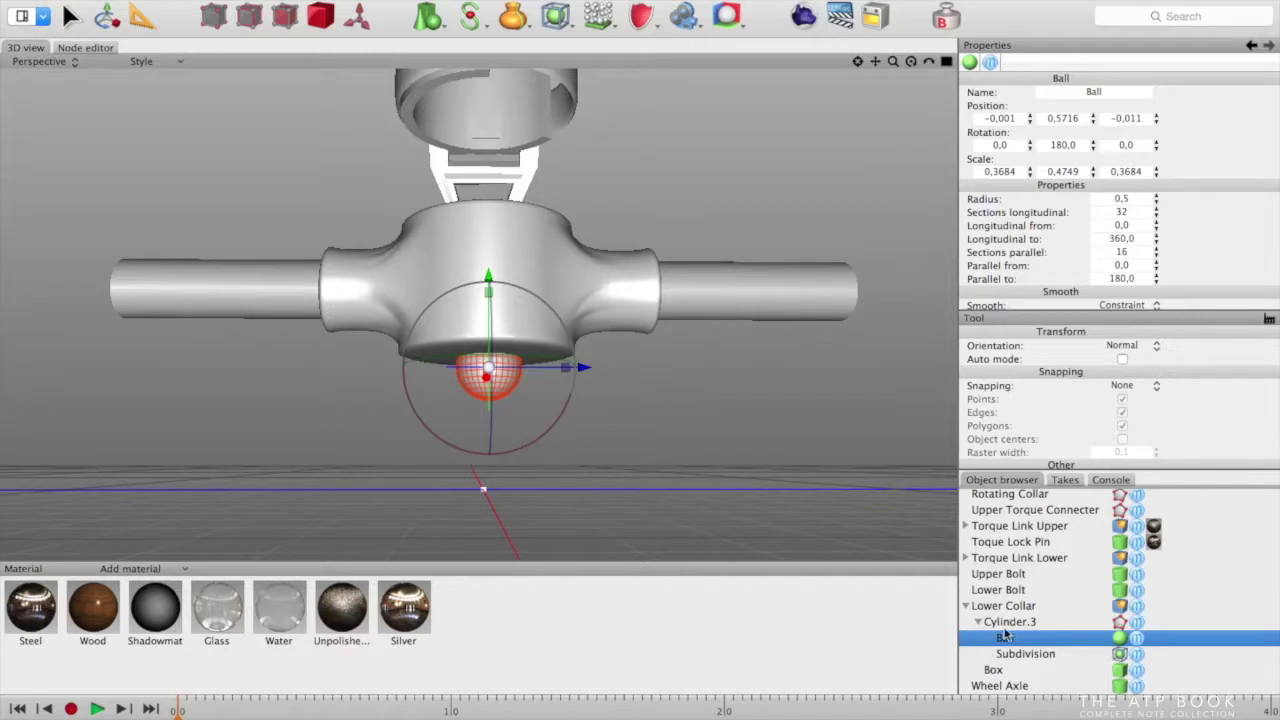
Import the children of Cylinder.3 into its polygon mesh
click(1007, 624)
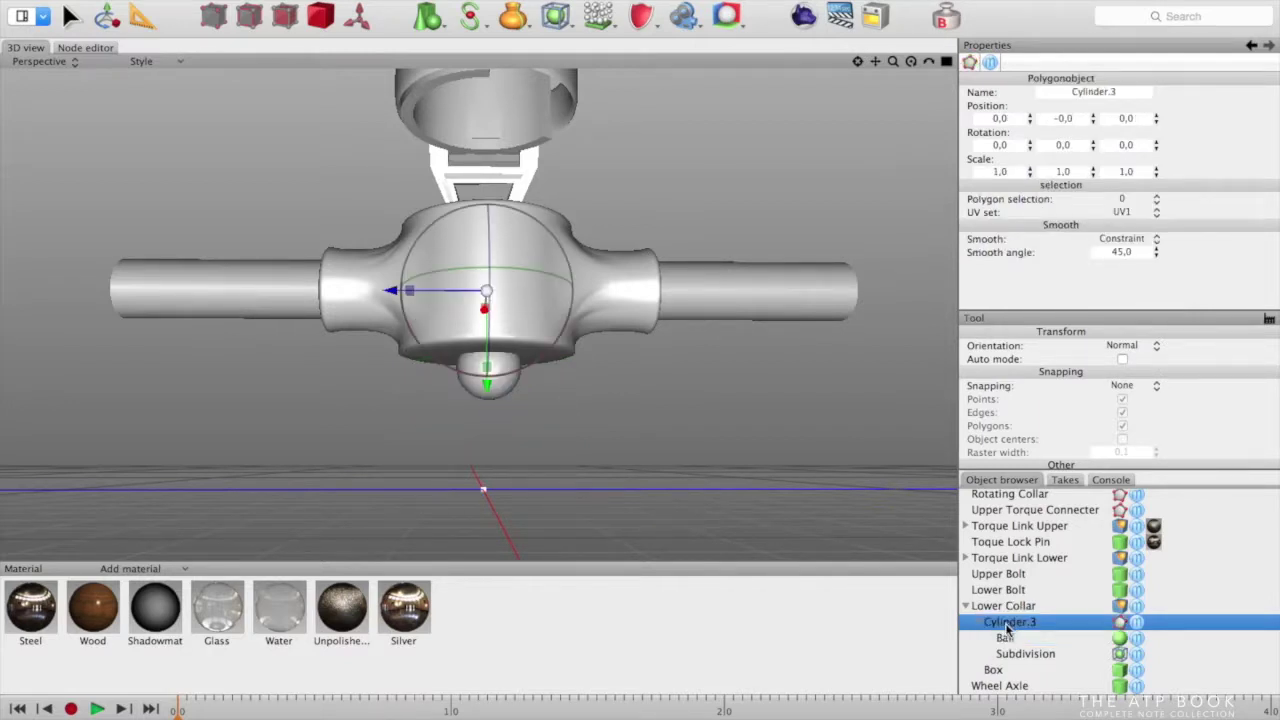
click(352, 0)
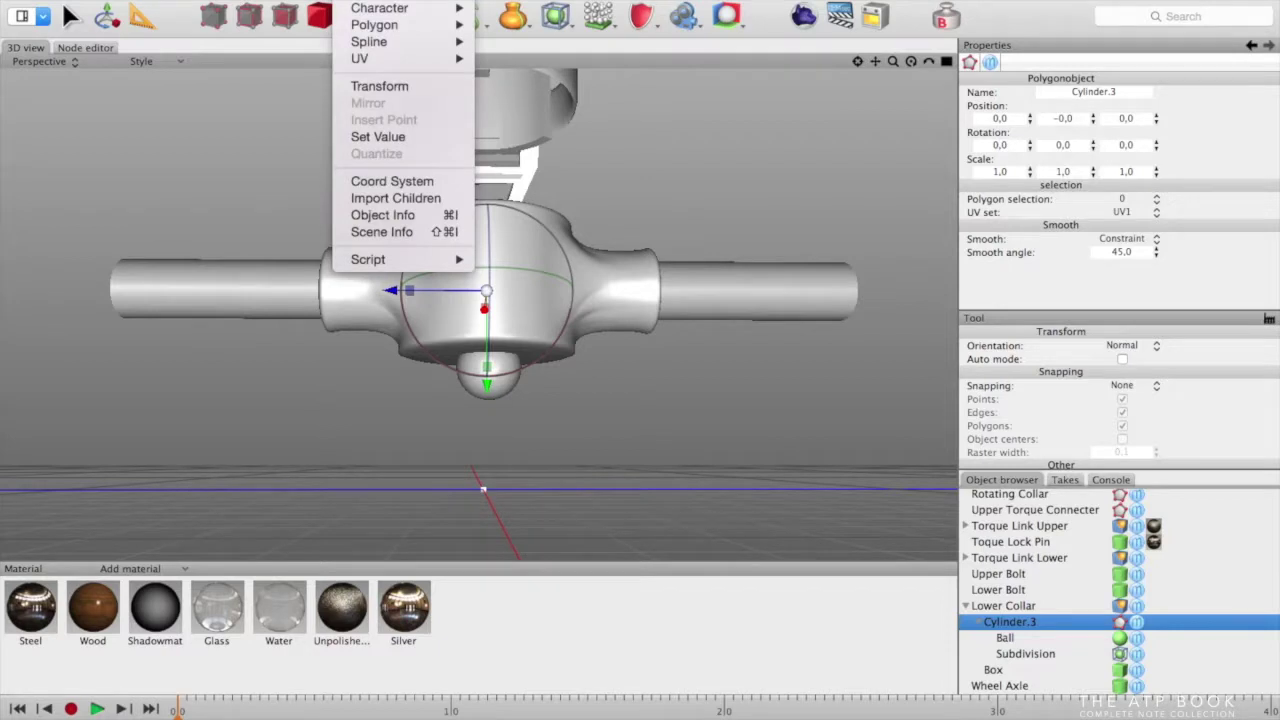
click(401, 199)
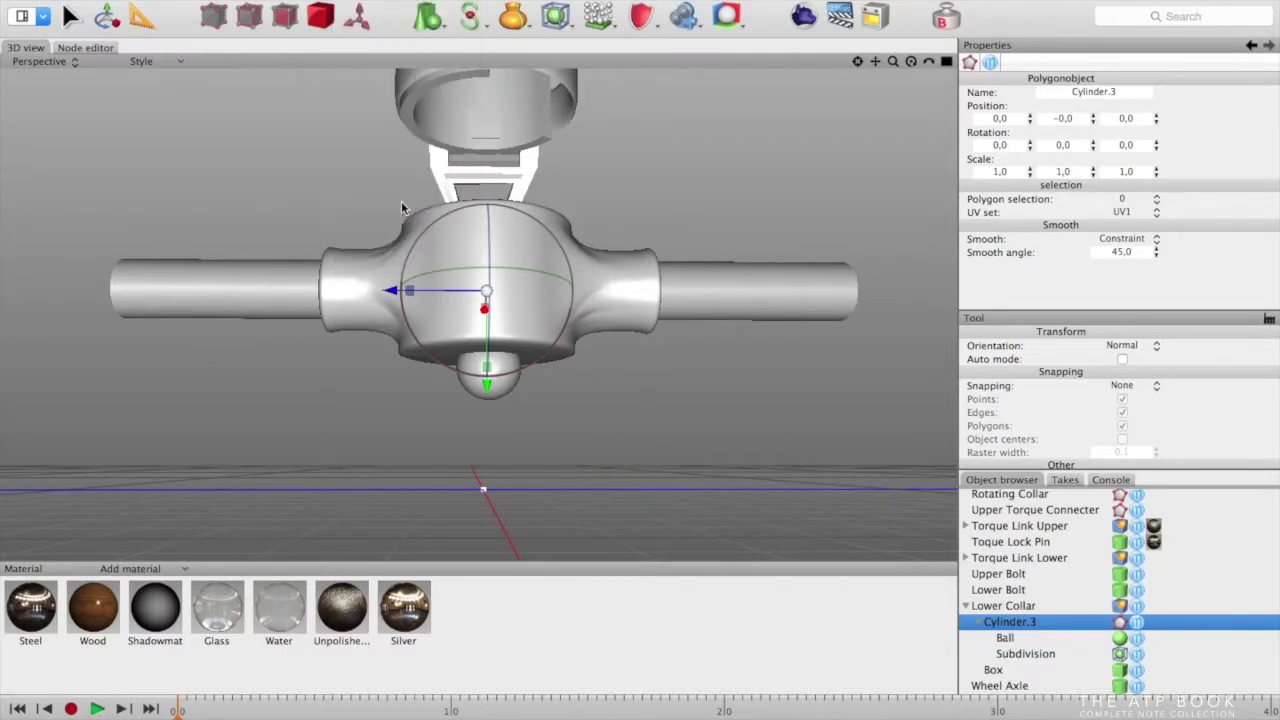
Delete the Ball object under Cylinder.3 and inspect the Lower Collar from several angles
click(1005, 638)
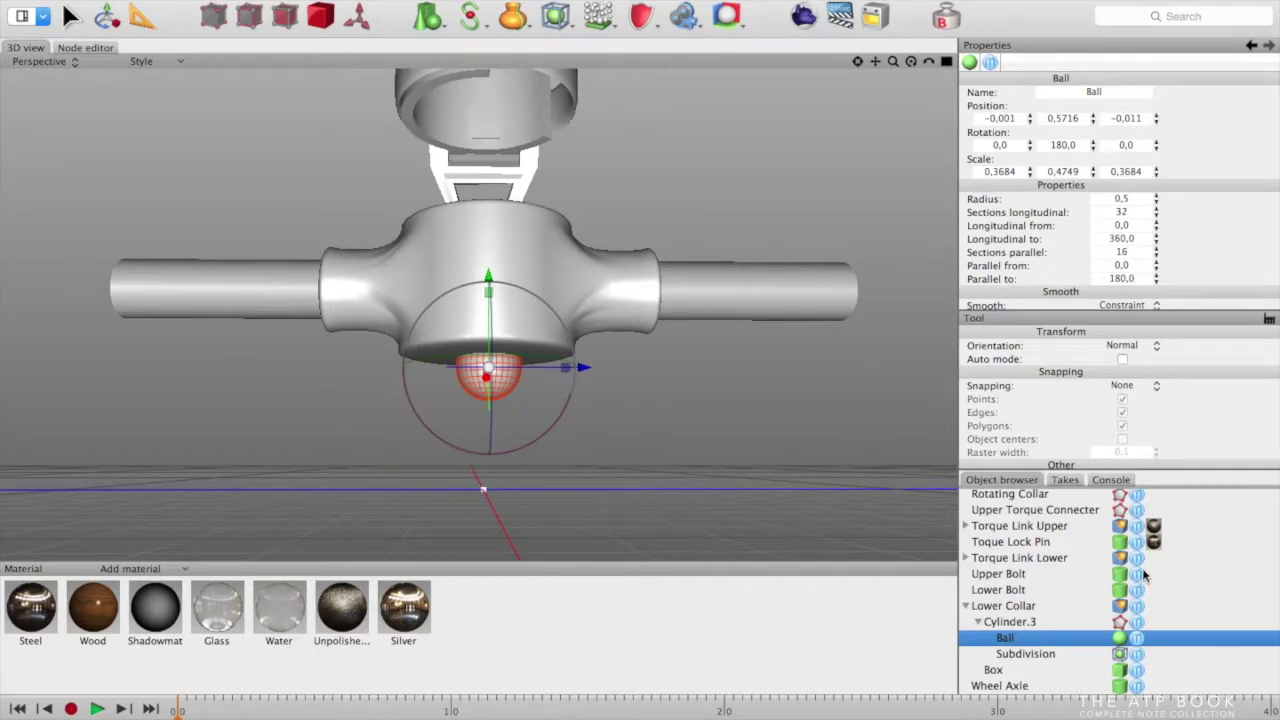
key(Delete)
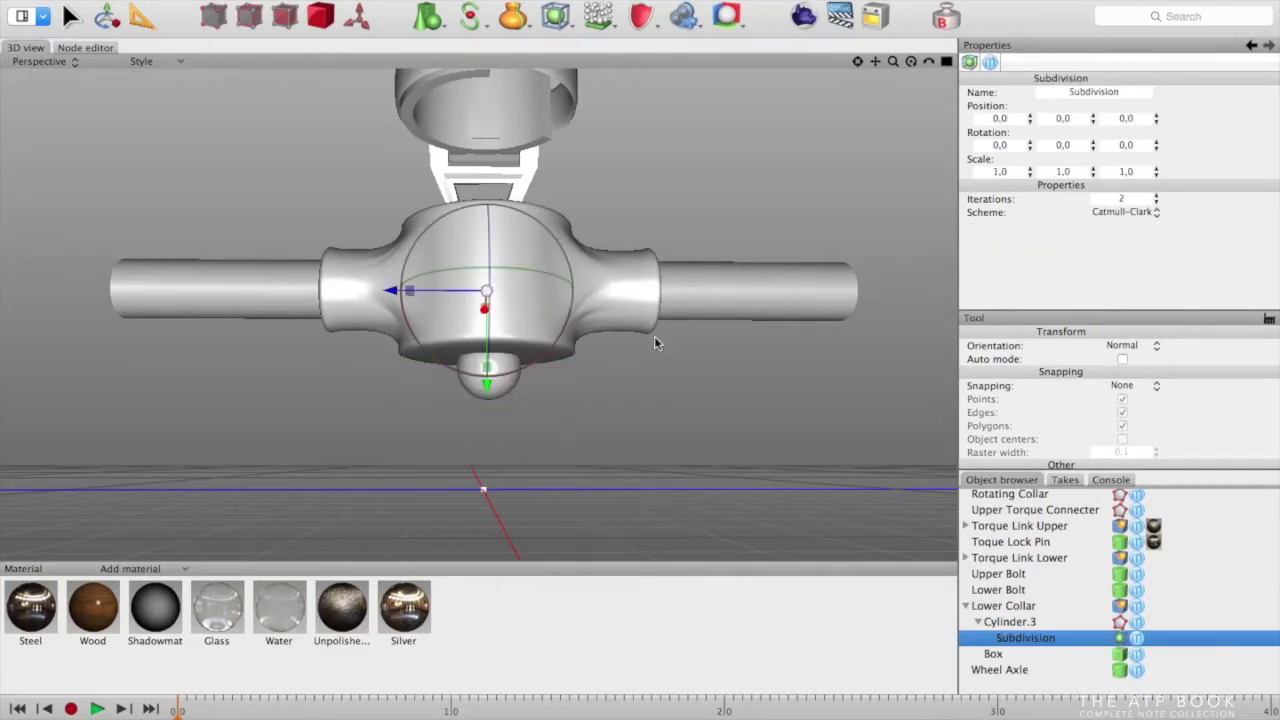
click(680, 384)
click(567, 330)
click(992, 607)
alt+drag(831, 502, 606, 549)
middle_drag(605, 547, 707, 410)
click(797, 474)
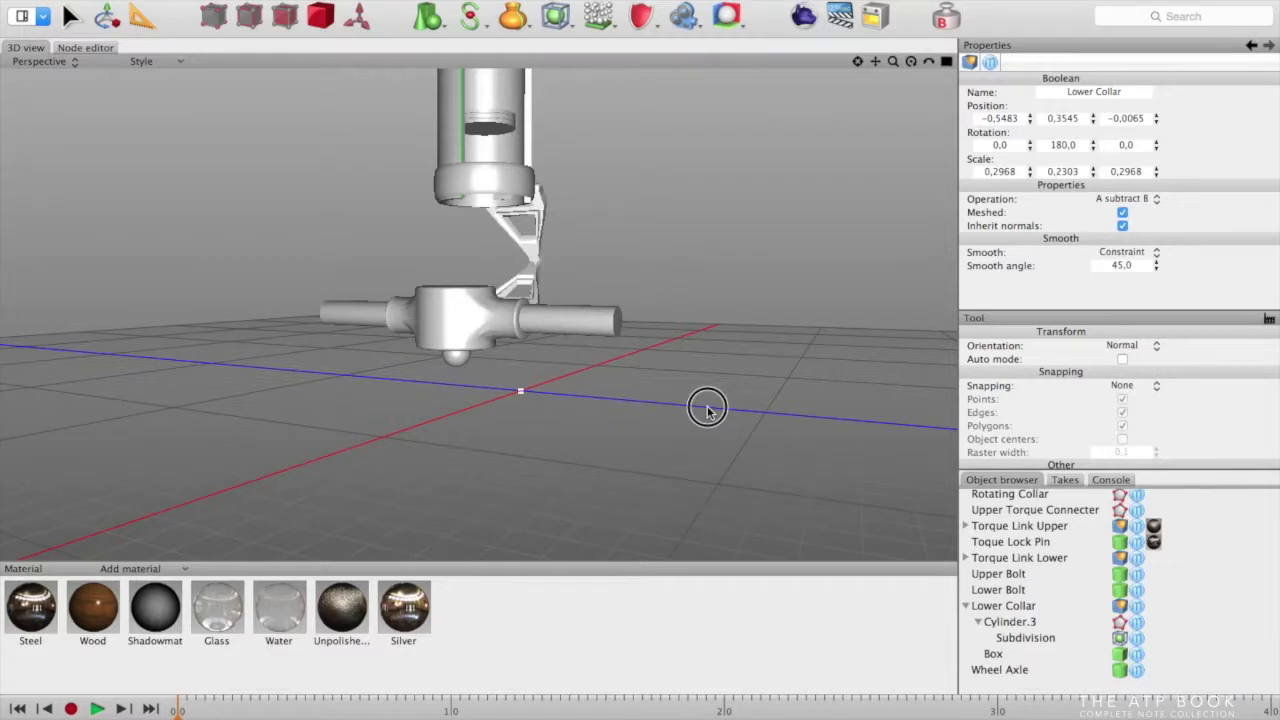
middle_drag(707, 410, 730, 383)
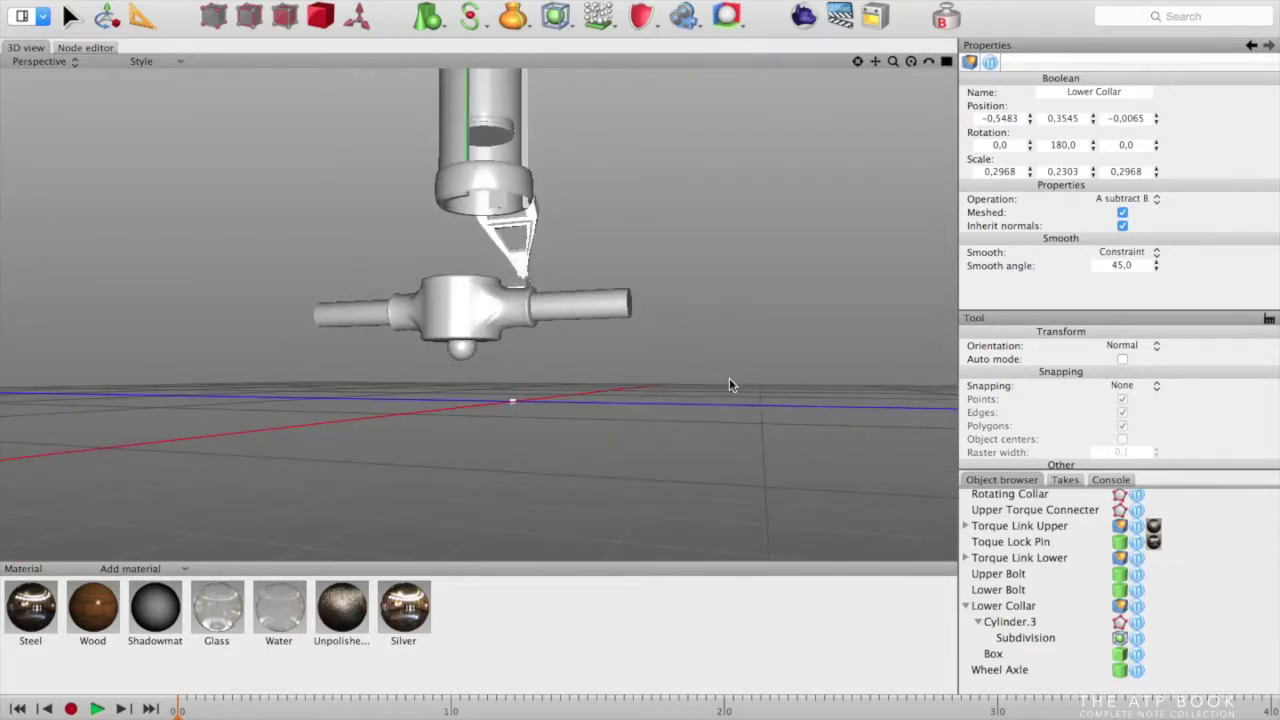
Undo the deletion of the Ball object
key(super+z)
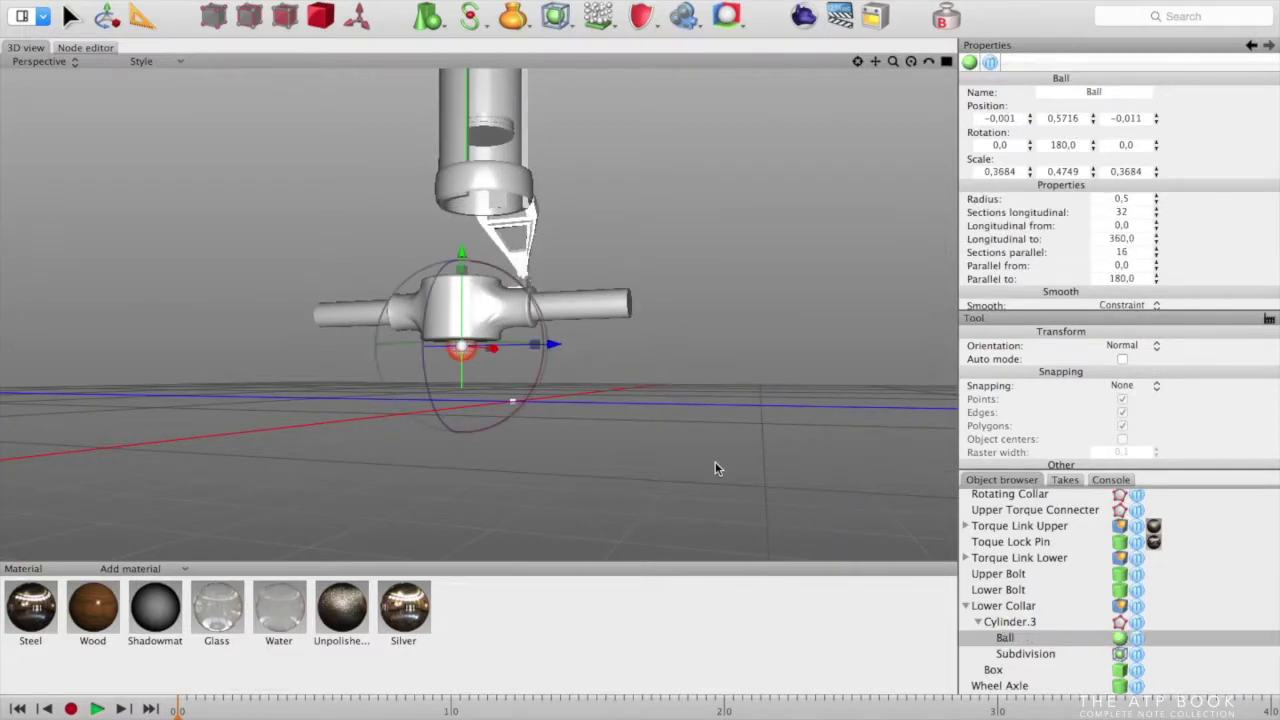
click(715, 462)
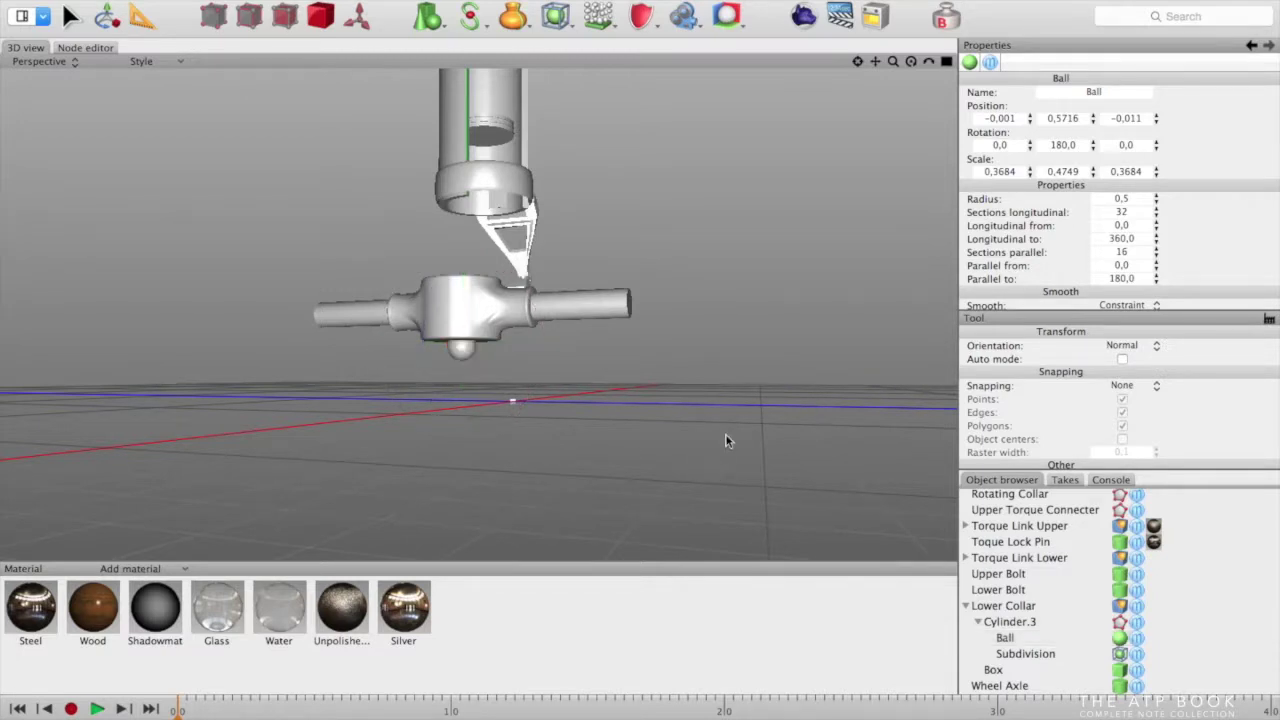
middle_drag(726, 437, 720, 471)
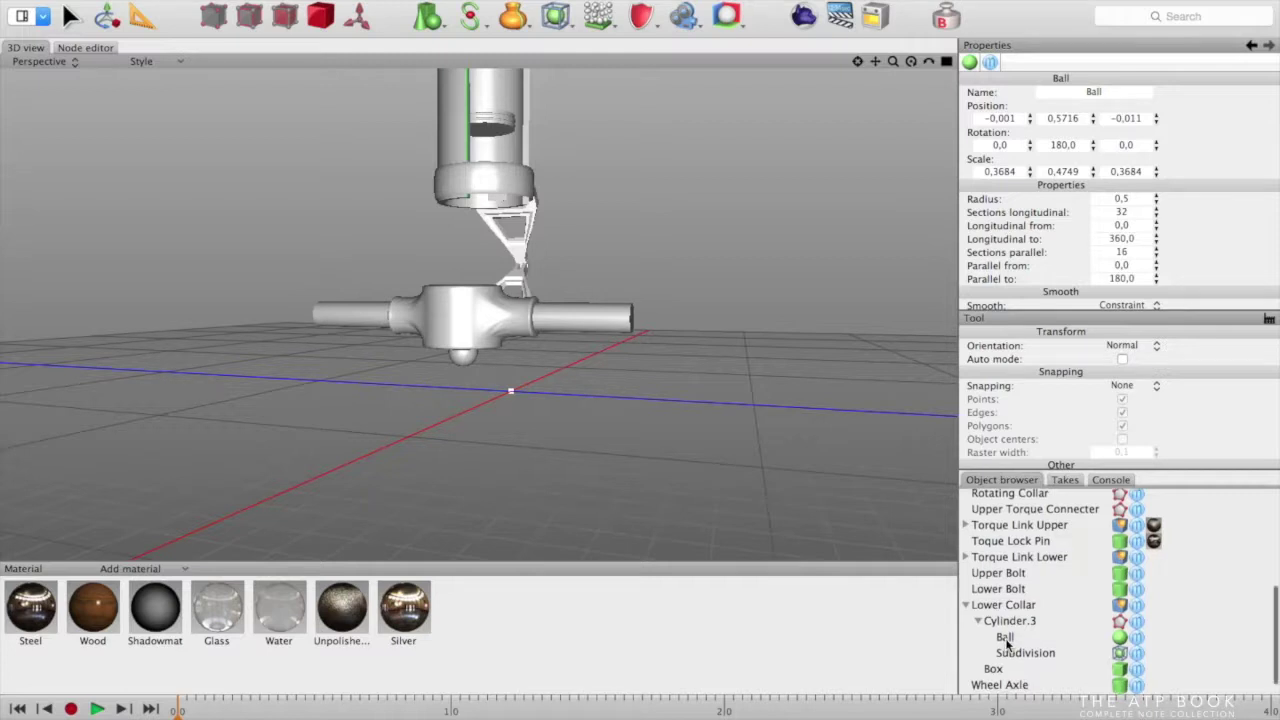
Try placing the Ball directly under Lower Collar, ahead of Cylinder.3, and undo the move
scroll(1007, 643, down, 1)
drag(1005, 623, 1002, 608)
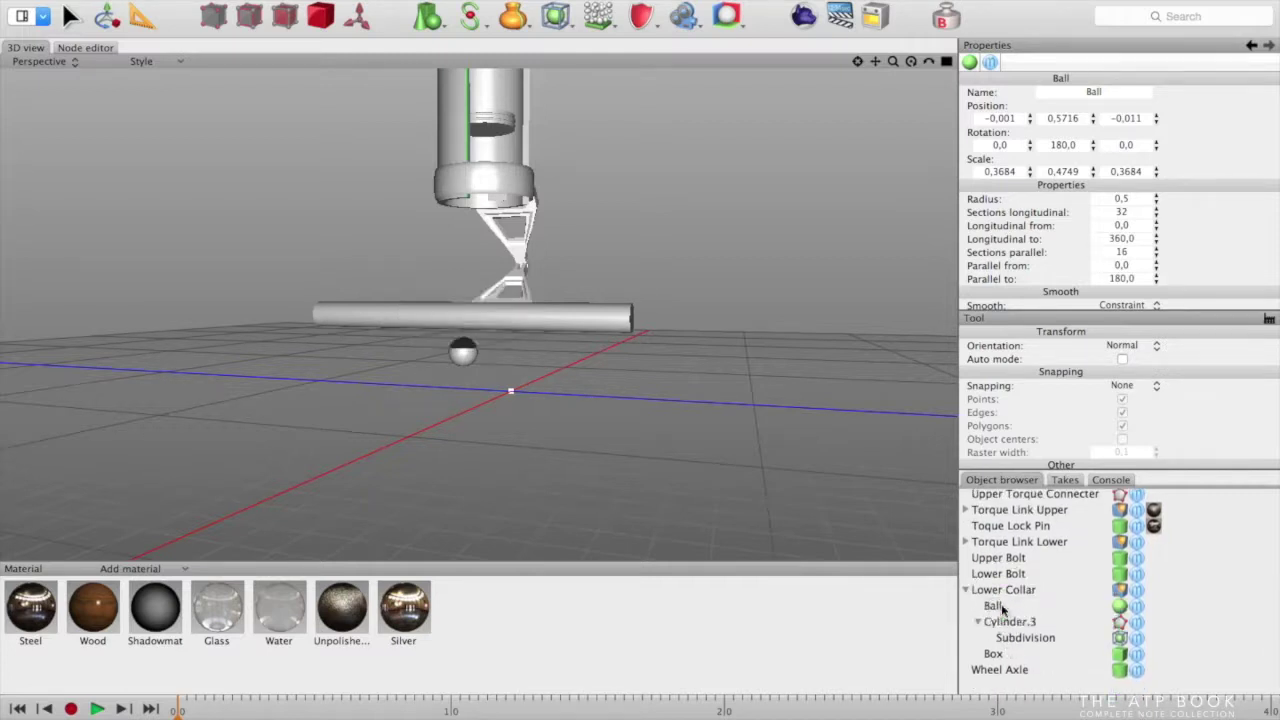
key(super+z)
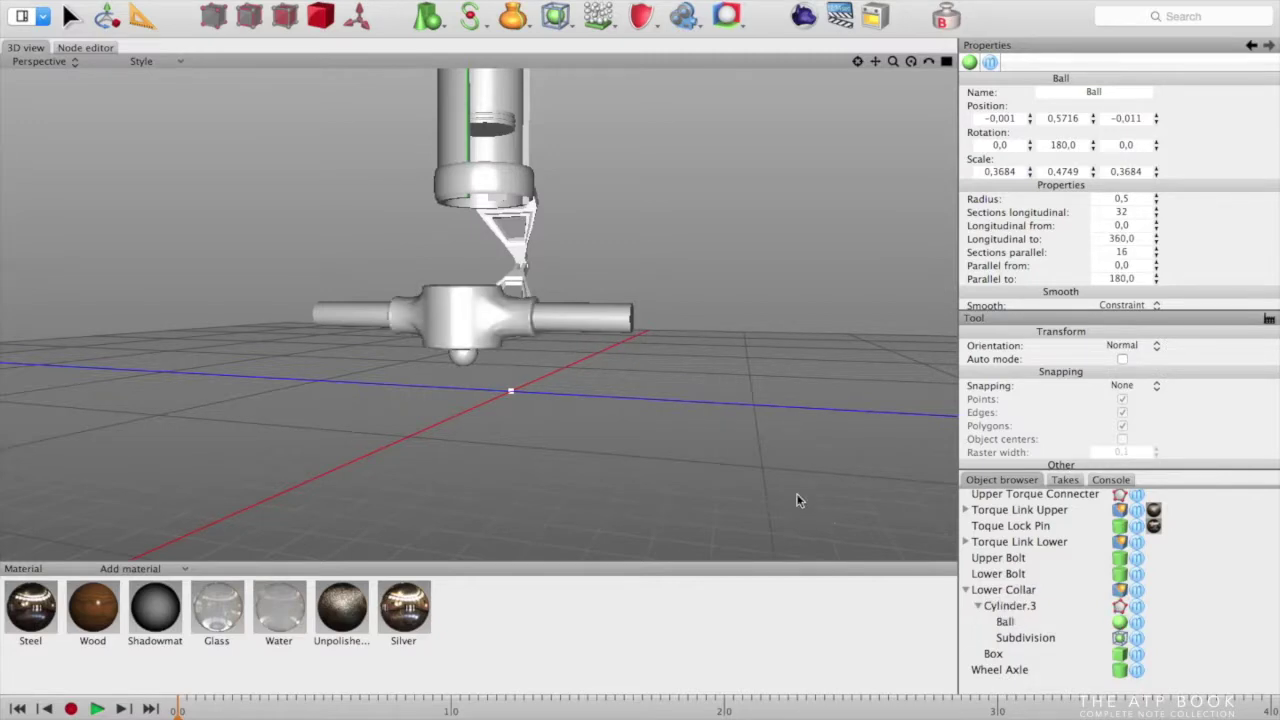
Select the Lower Collar with its children and the Wheel Axle, and move them along X toward the lower torque link, to about -0.3715
middle_drag(780, 369, 707, 436)
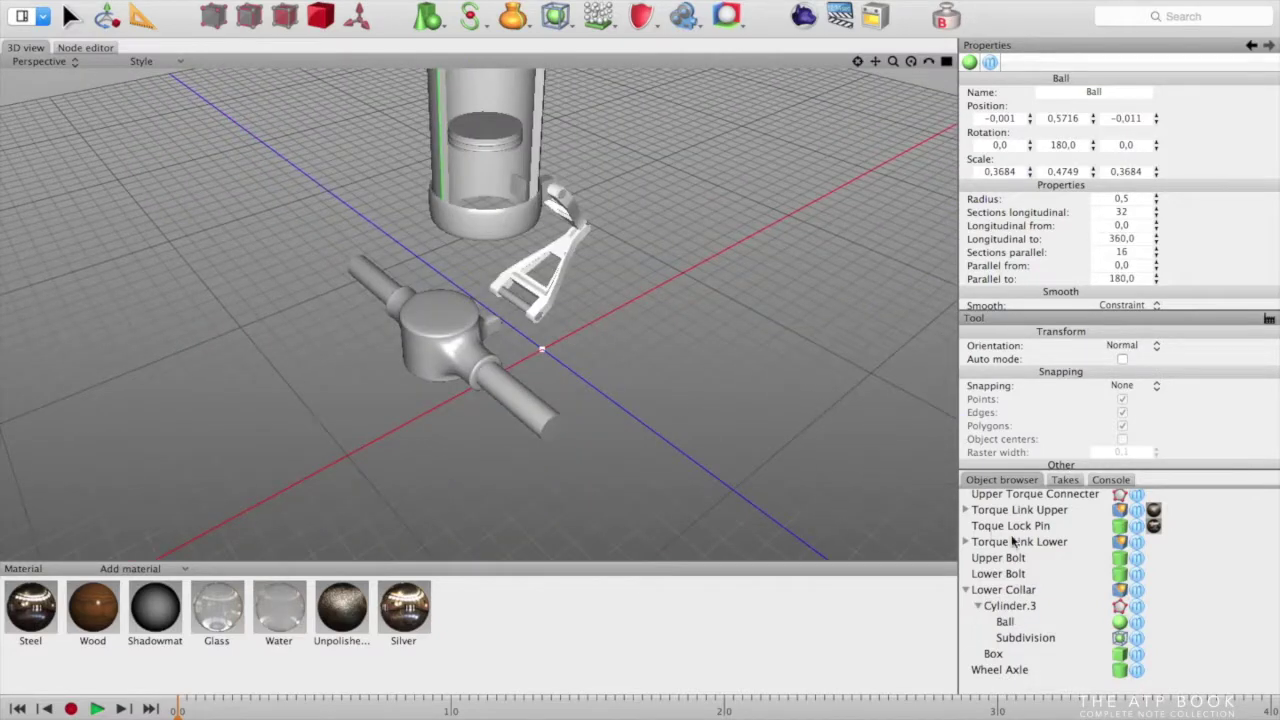
scroll(688, 428, up, 5)
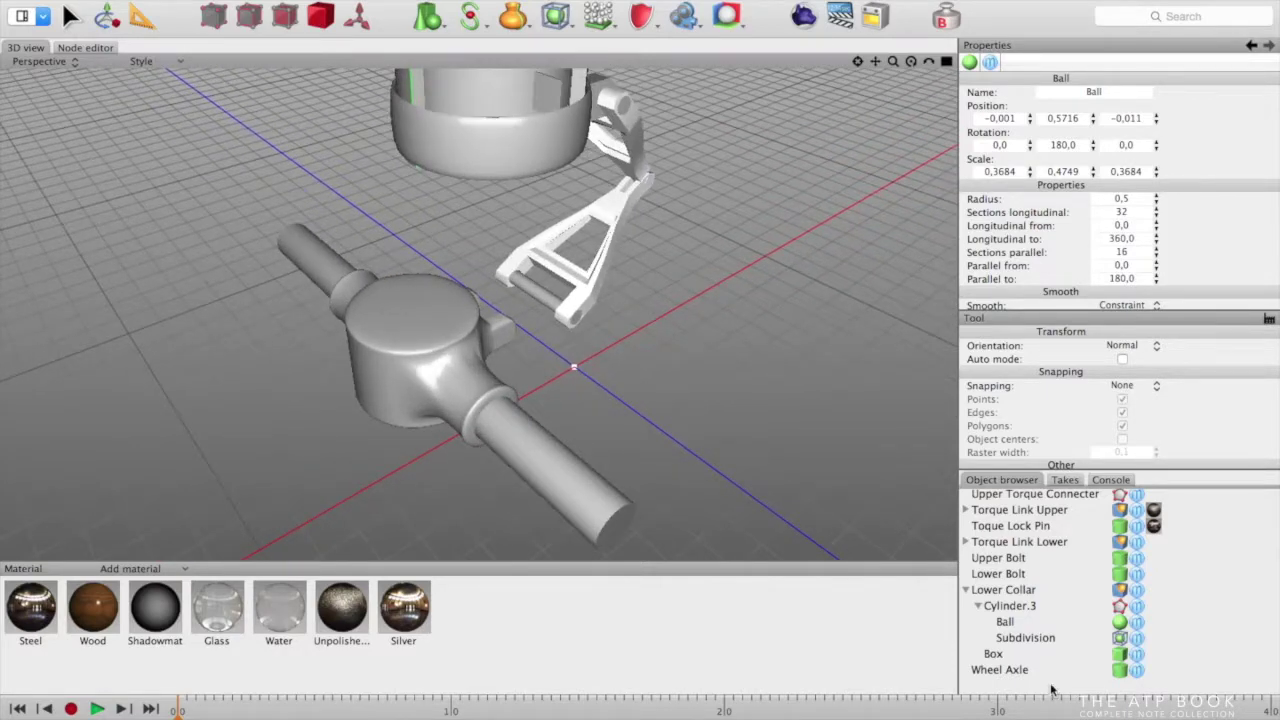
click(1012, 670)
shift+click(1001, 592)
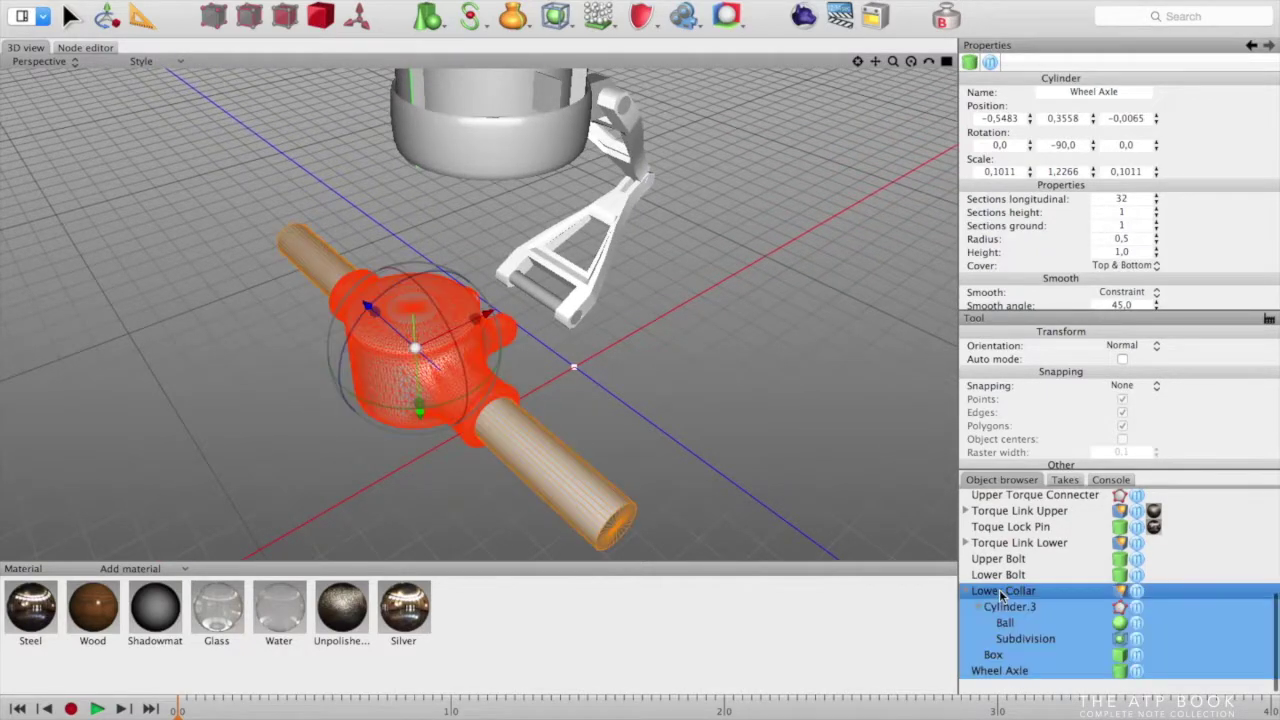
middle_drag(682, 393, 591, 394)
drag(494, 318, 565, 323)
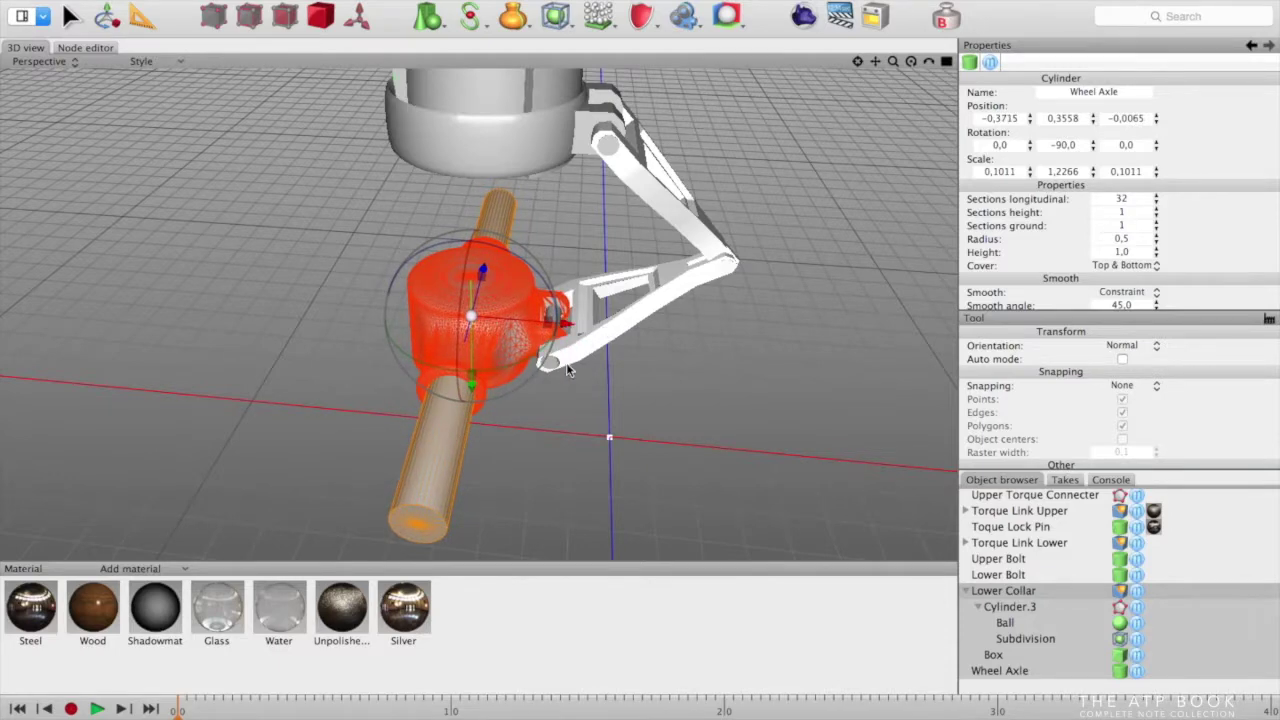
Centre the selected collar and axle between the lower torque link's arms, moving them along Z to about -0.0005
scroll(567, 367, up, 10)
middle_drag(745, 500, 546, 389)
drag(565, 316, 558, 316)
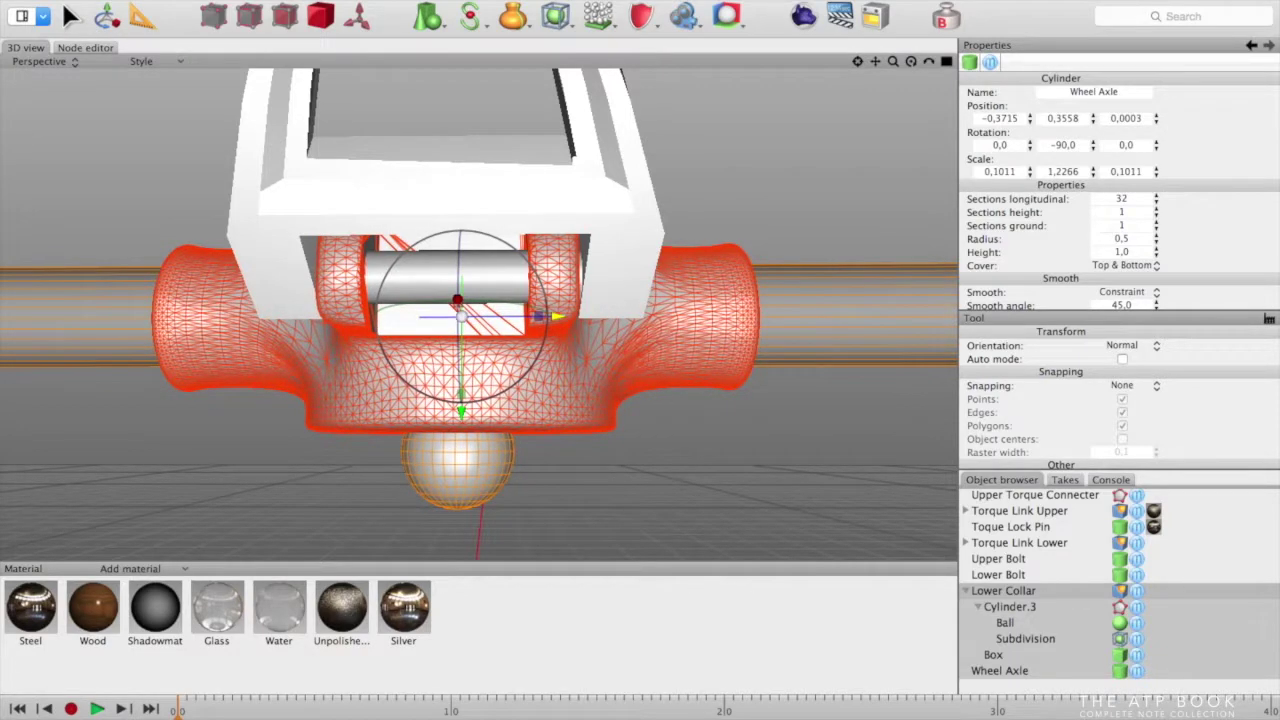
drag(458, 316, 459, 316)
middle_drag(668, 487, 649, 467)
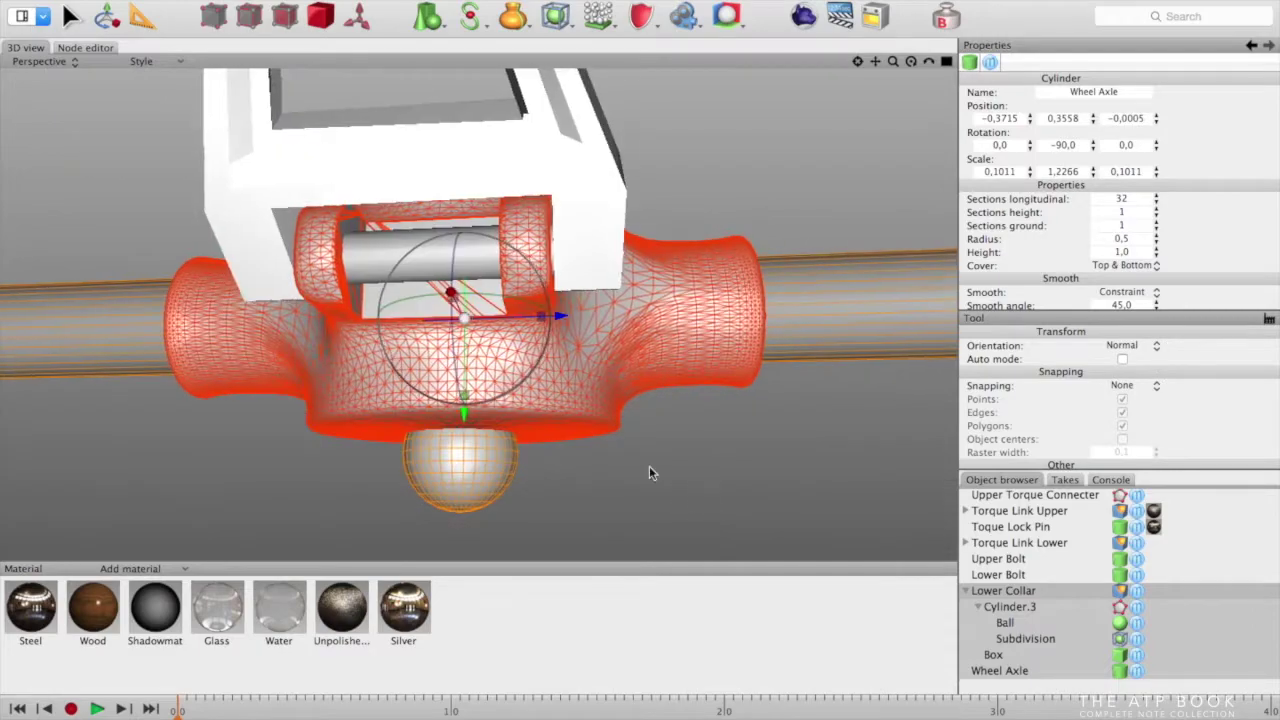
Nudge the selected Lower Collar and Wheel Axle slightly down along Y, bringing the axle to about 0.355
drag(463, 412, 463, 414)
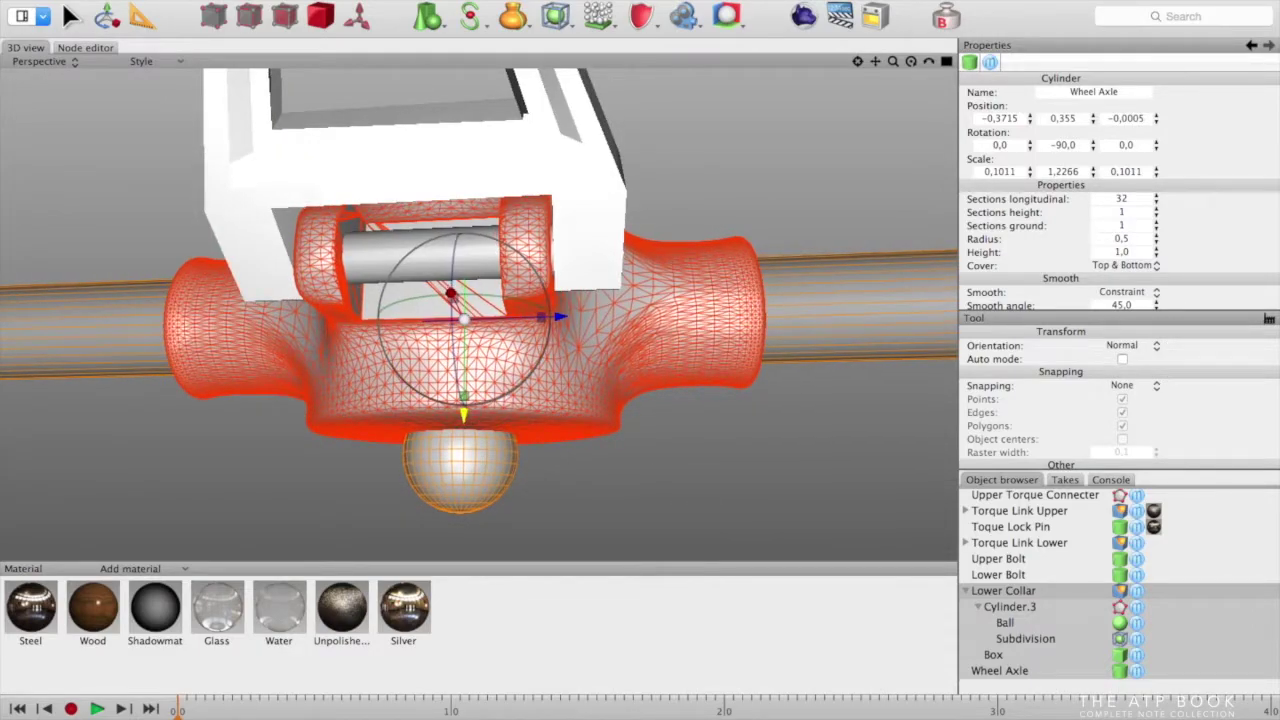
middle_drag(647, 480, 807, 596)
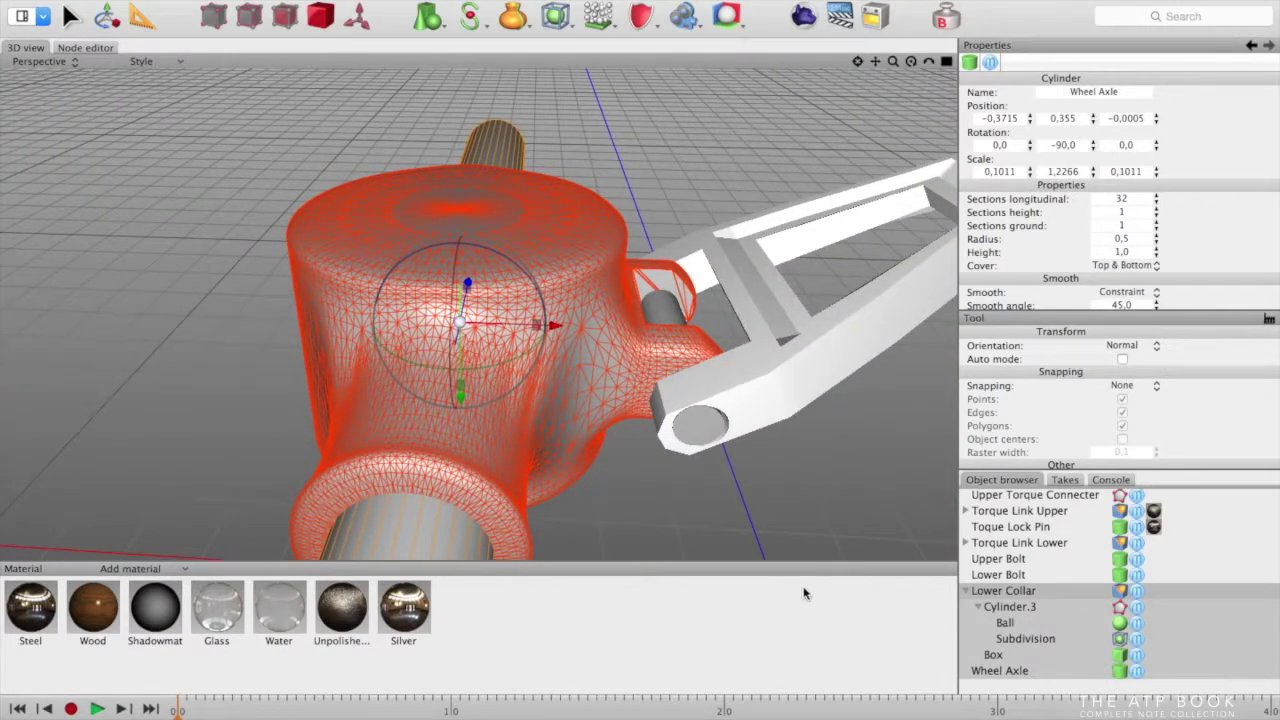
scroll(699, 457, down, 5)
scroll(699, 460, down, 5)
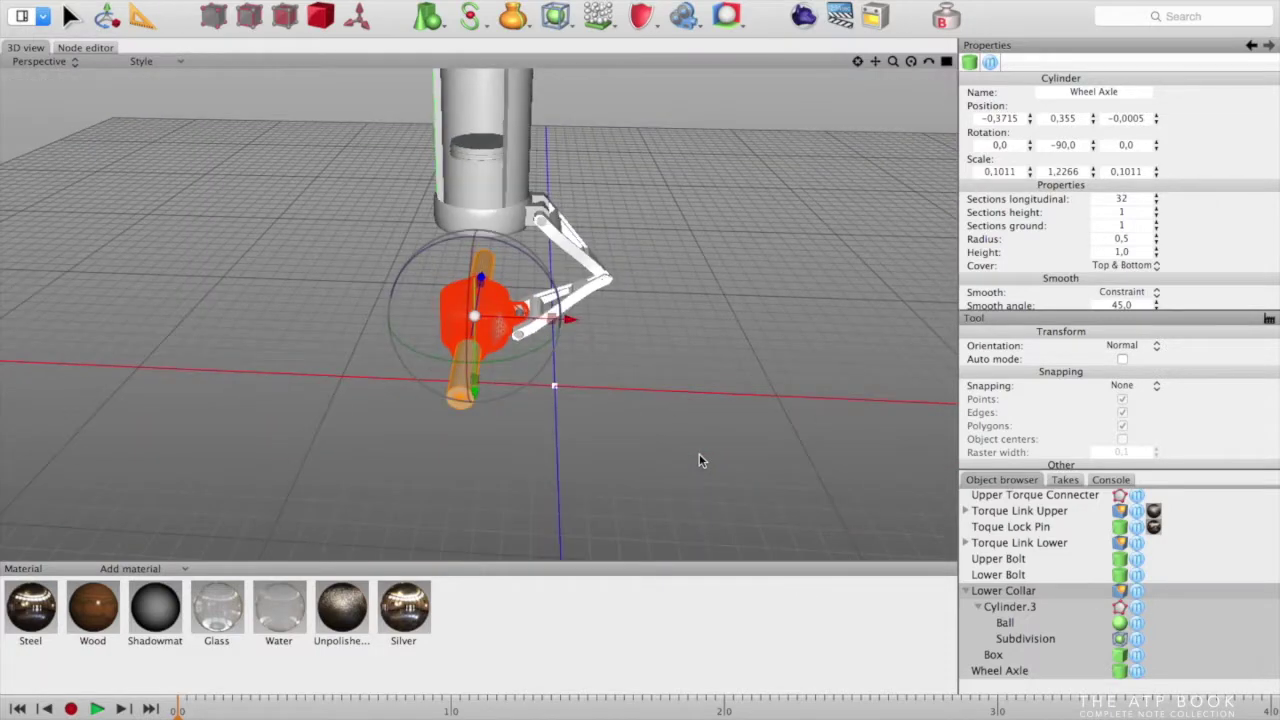
scroll(699, 459, up, 2)
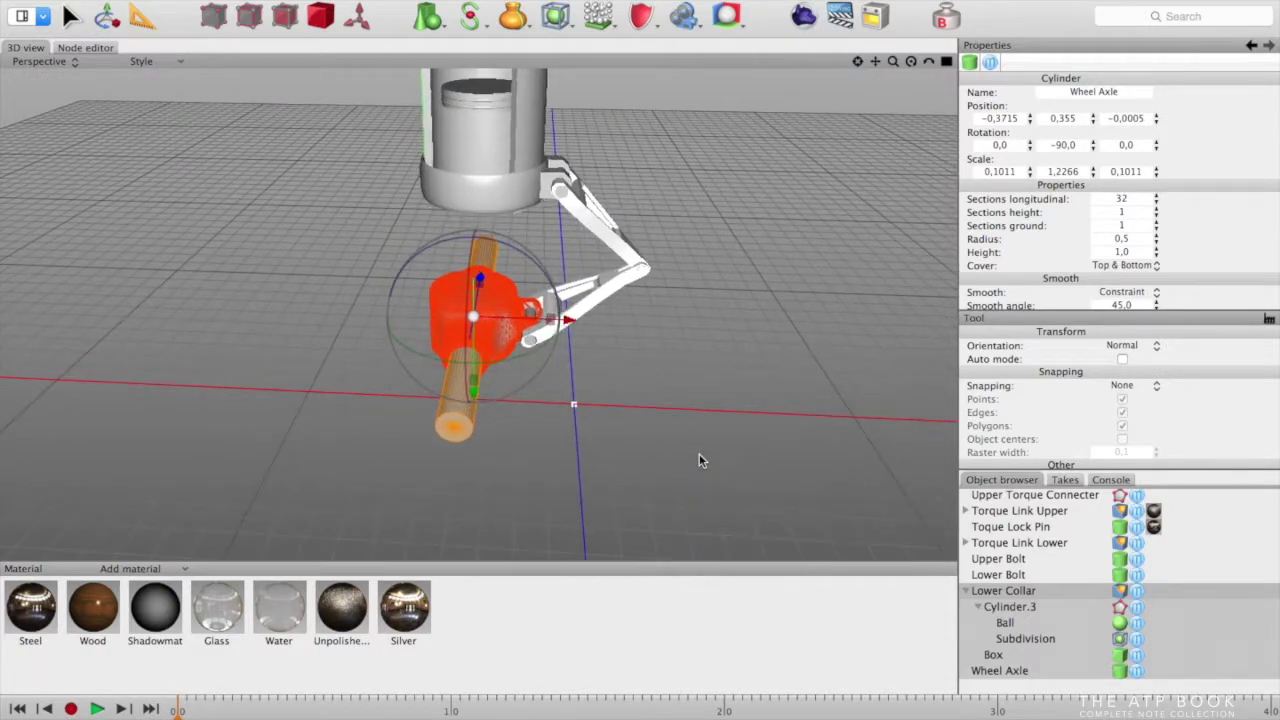
Make the Inner Strut visible in the editor
click(1024, 547)
scroll(1025, 555, up, 4)
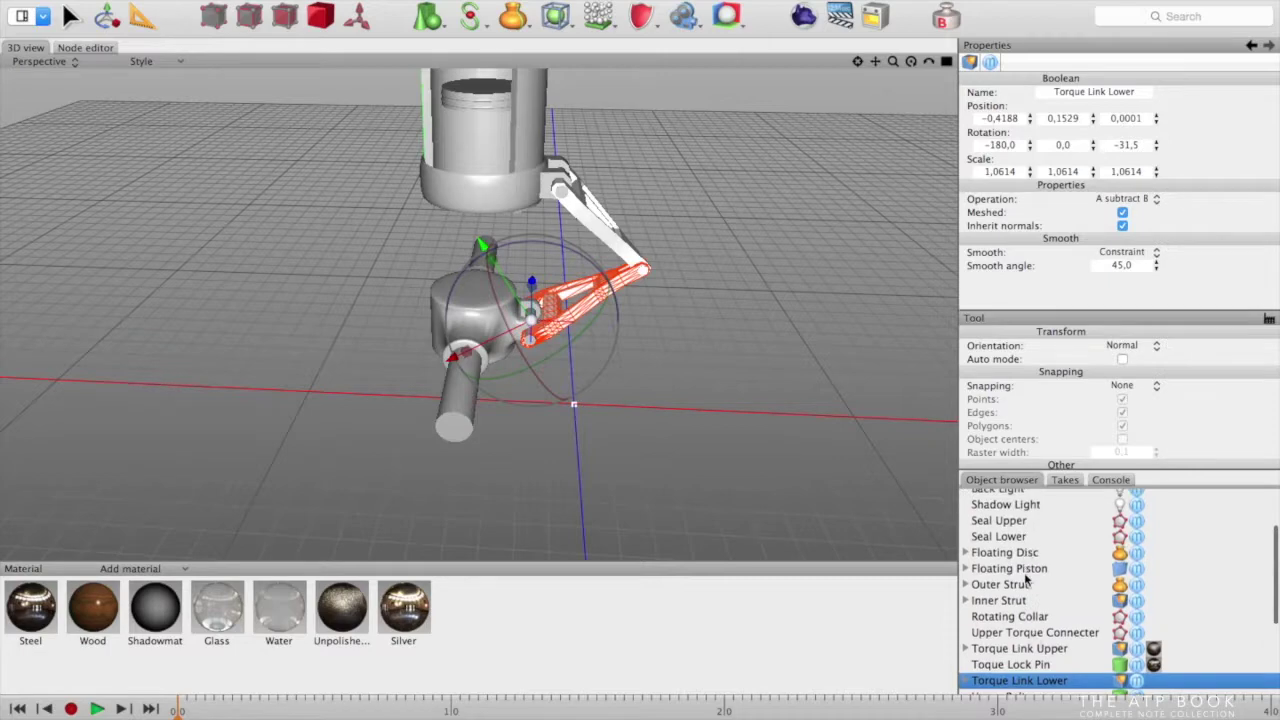
scroll(1025, 581, down, 4)
scroll(1010, 570, up, 2)
scroll(1005, 565, up, 1)
click(1005, 533)
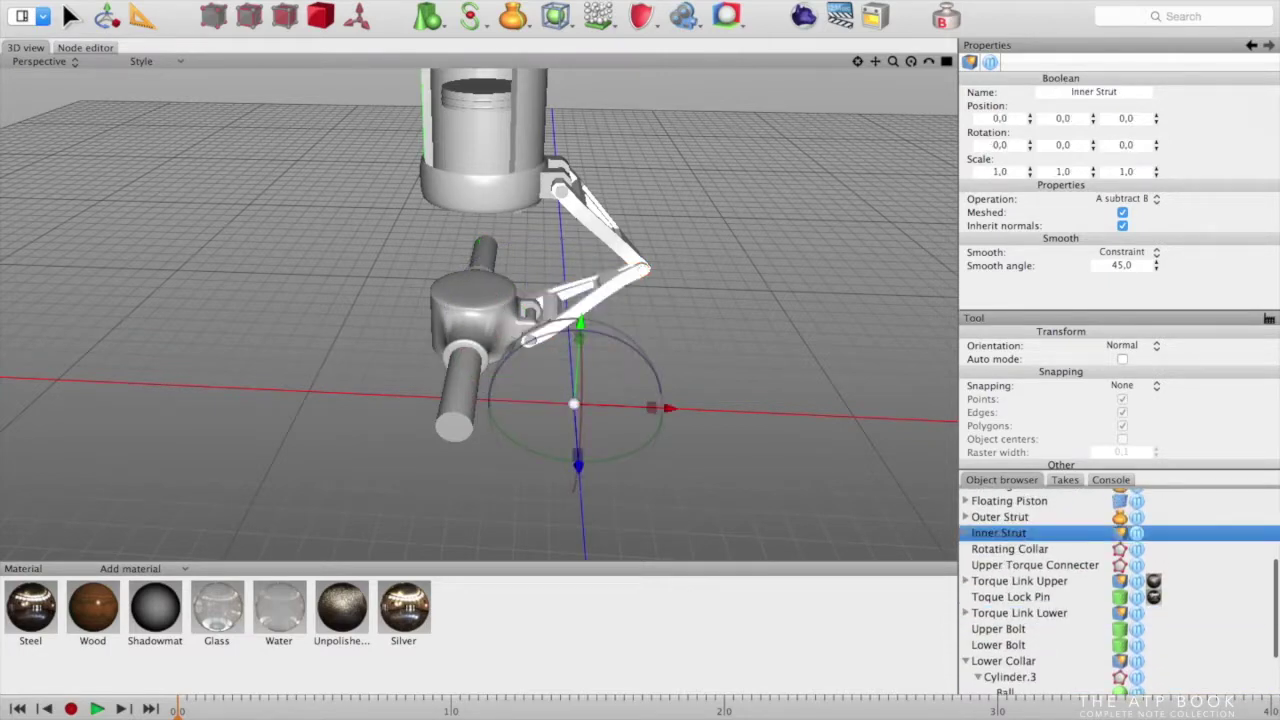
click(990, 63)
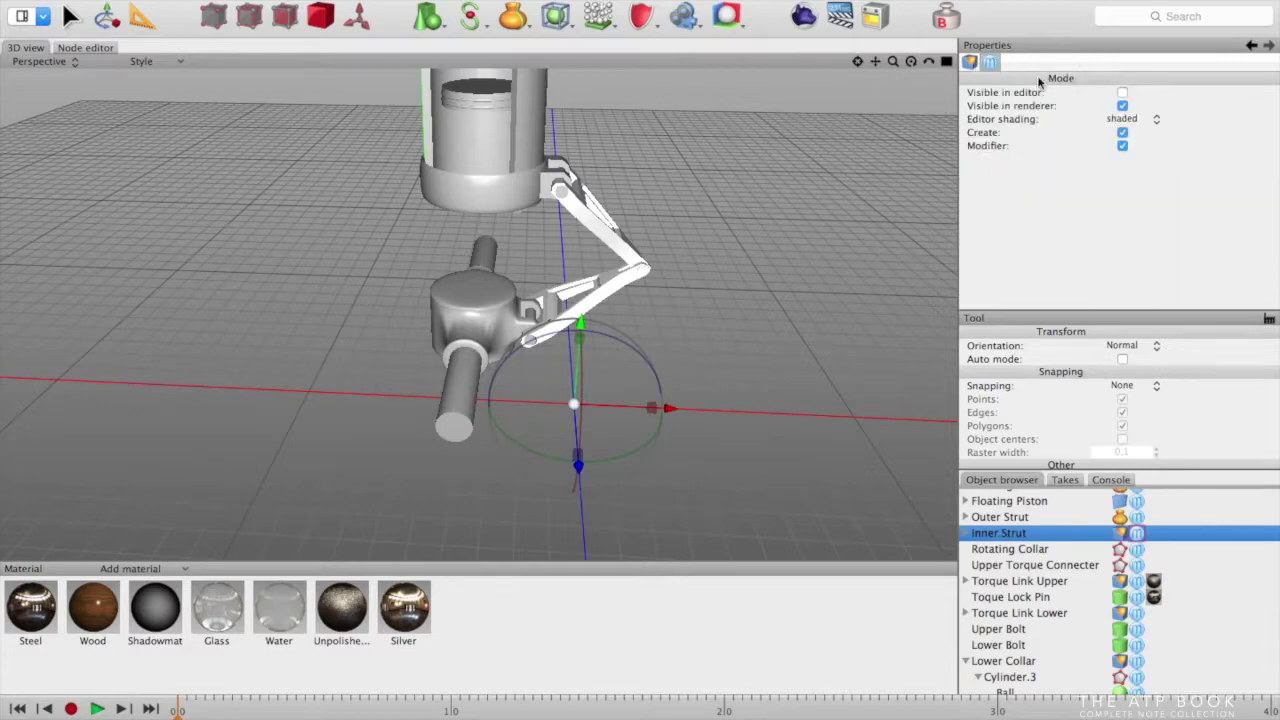
click(1122, 92)
scroll(789, 279, up, 8)
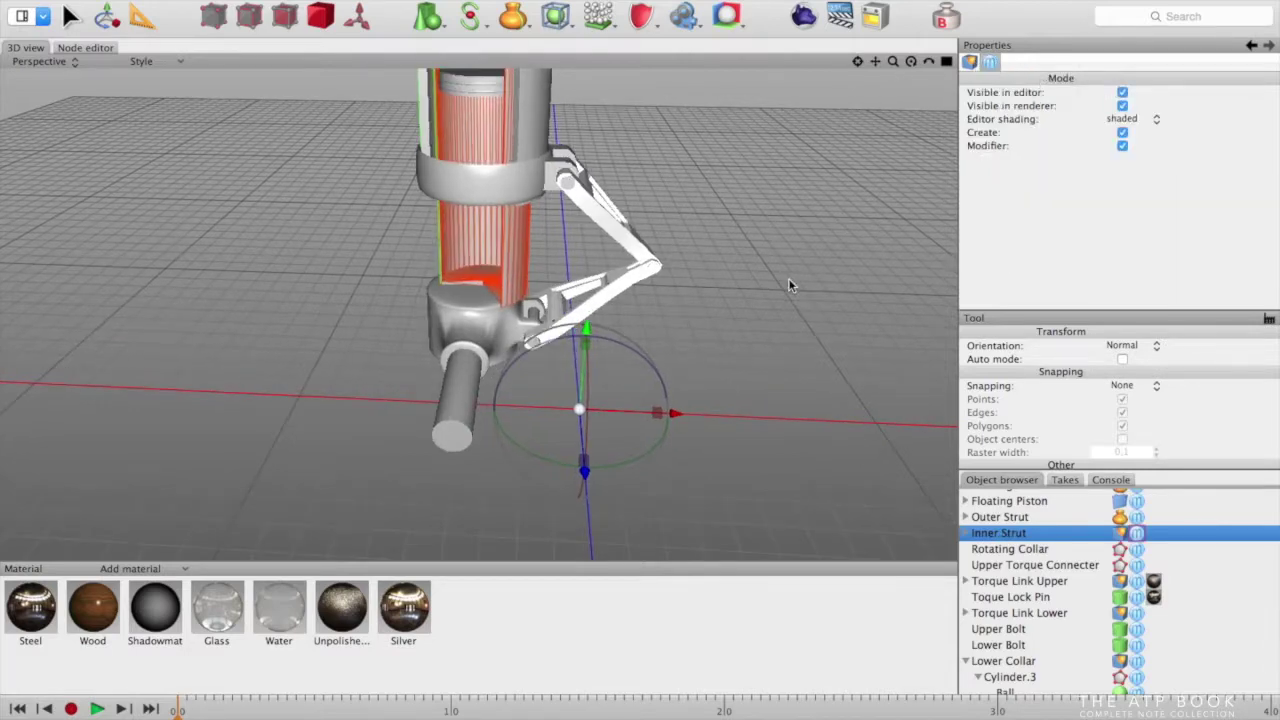
scroll(789, 279, down, 2)
scroll(788, 278, up, 10)
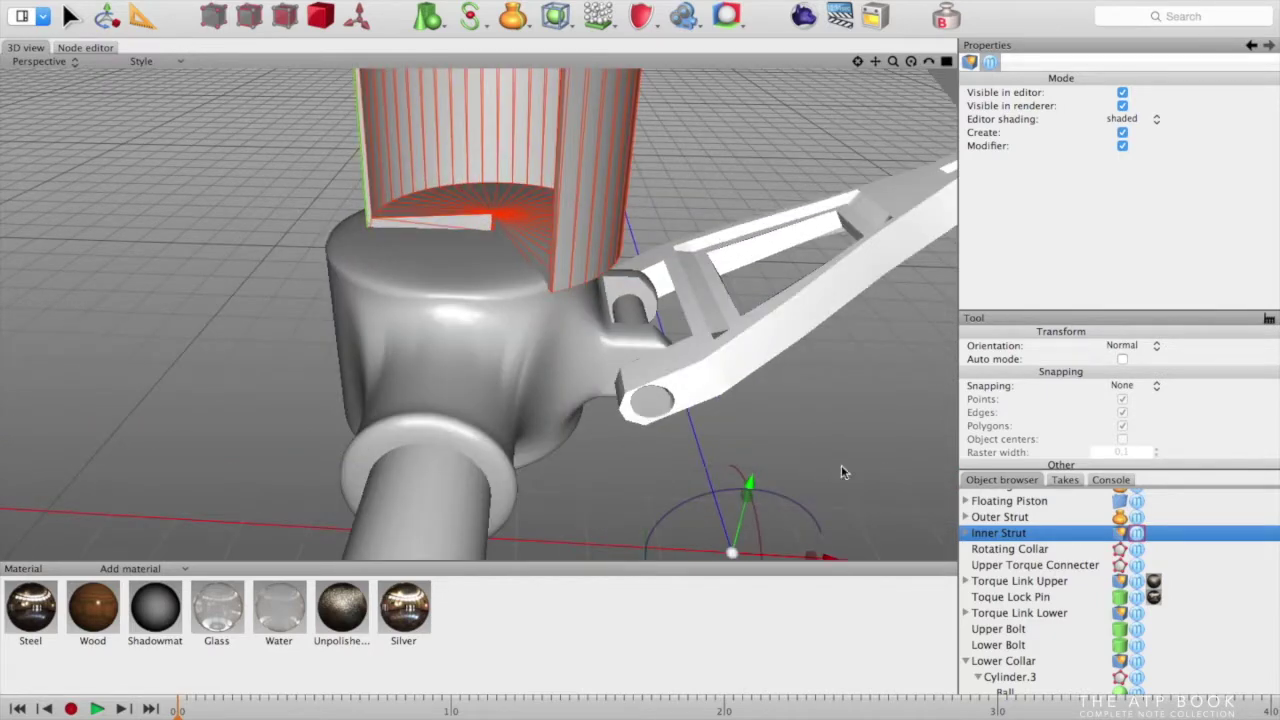
Select the Lower Collar with its children and the Wheel Axle, and move them along X under the inner strut, to about -0.3396
scroll(1010, 620, down, 3)
click(1005, 668)
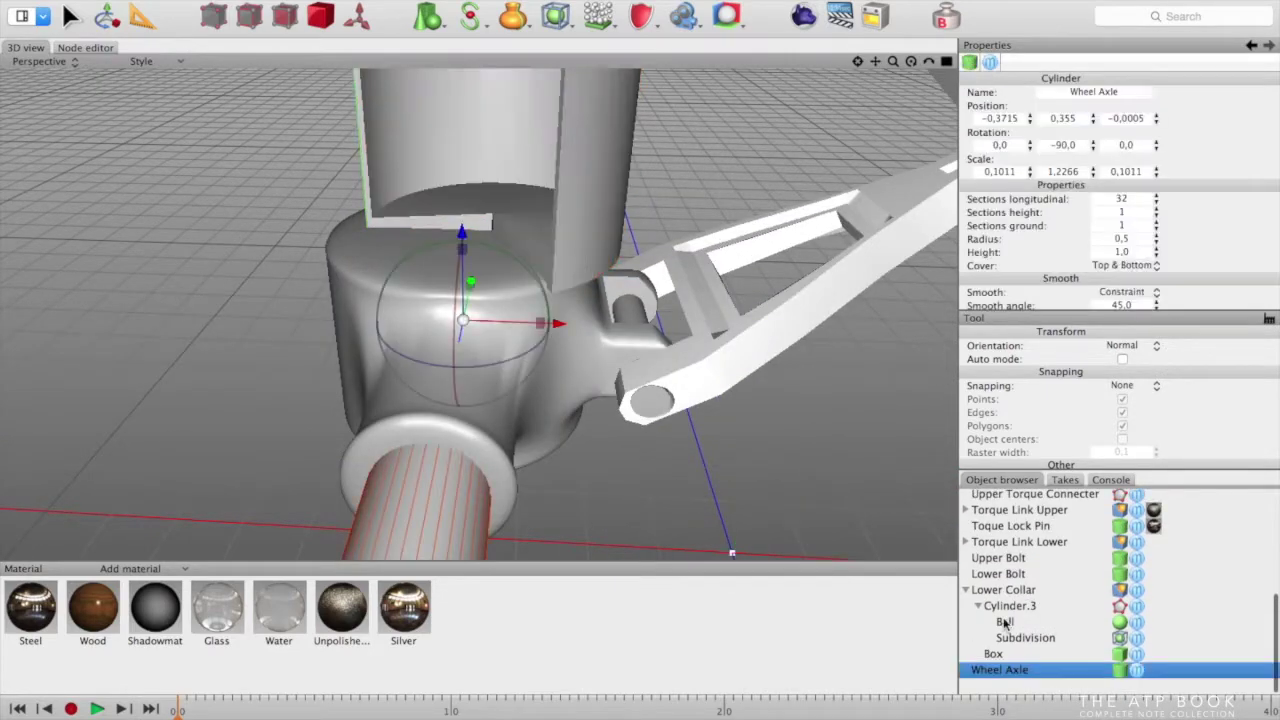
shift+click(1003, 589)
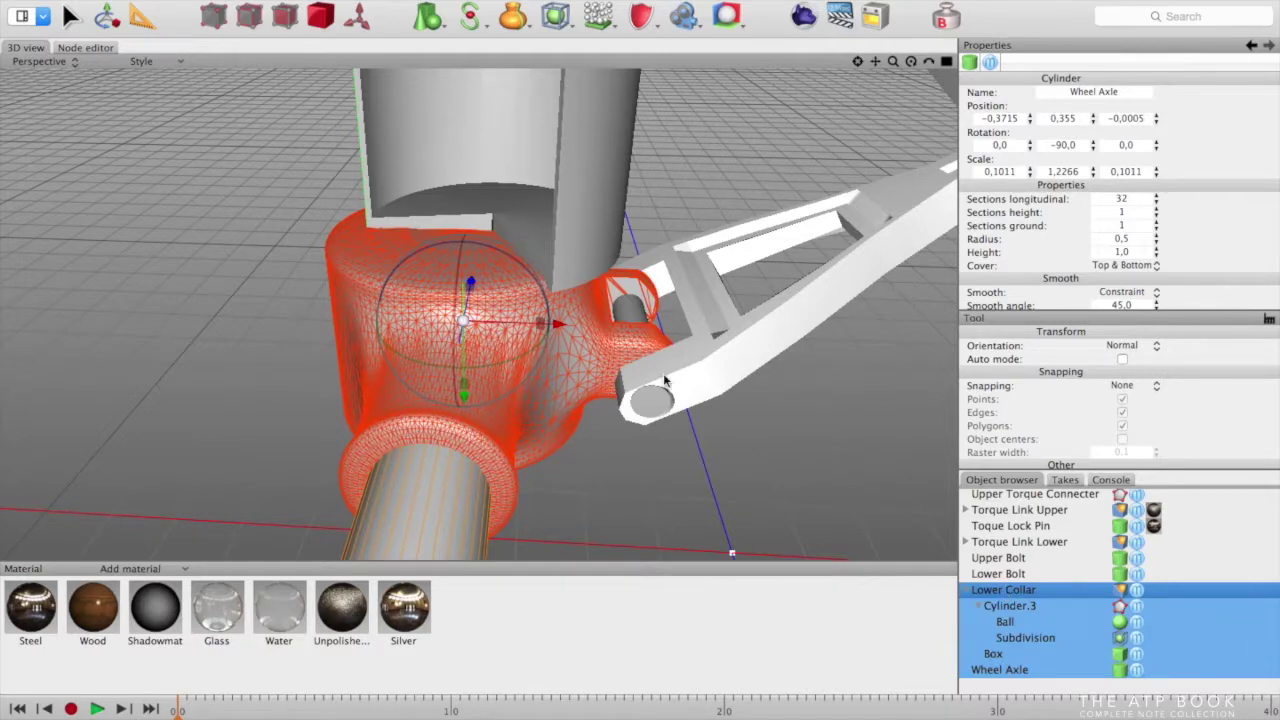
drag(562, 327, 594, 326)
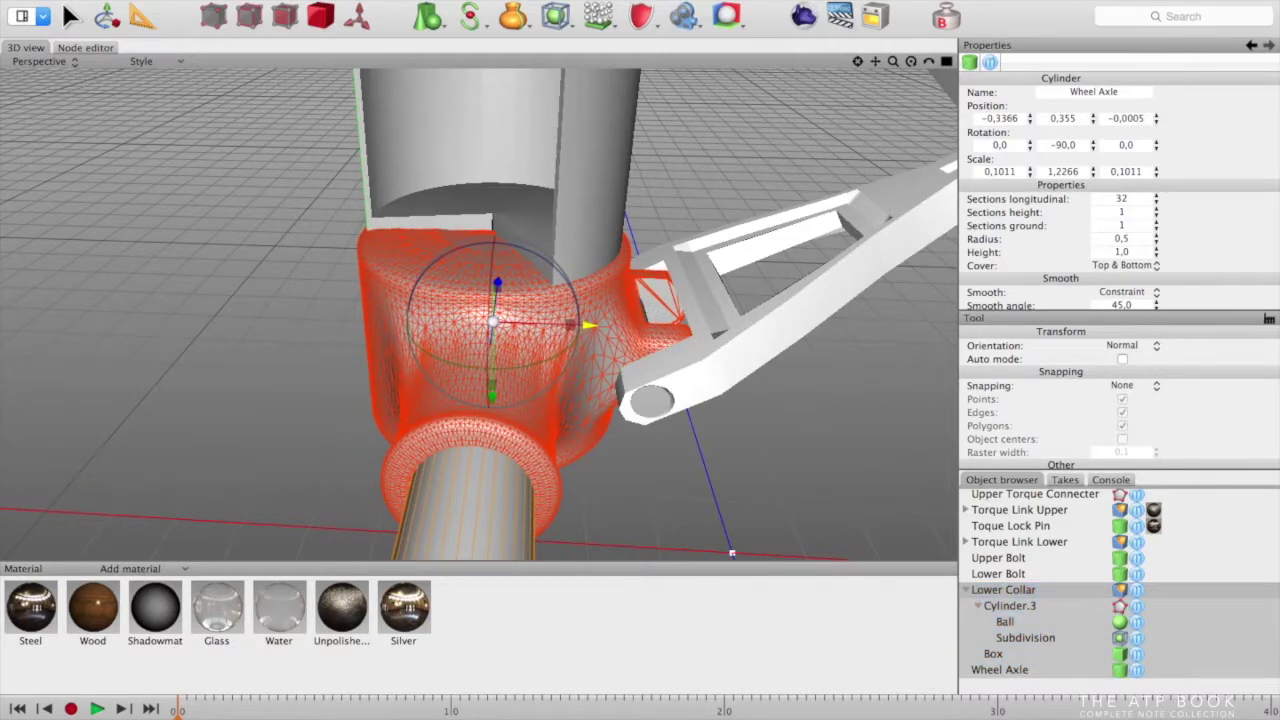
drag(594, 326, 590, 326)
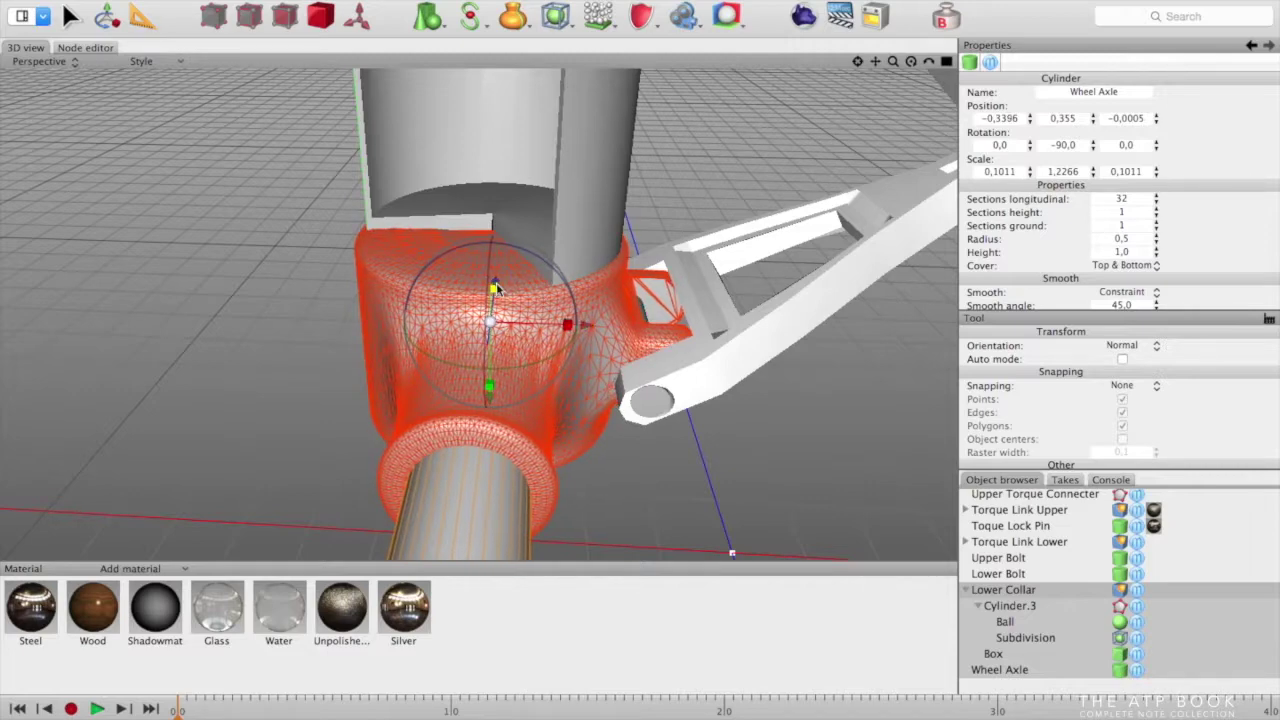
Try shifting the collar and axle along Z, to about -0.0215 and about -0.0179, and undo each move
drag(496, 282, 496, 273)
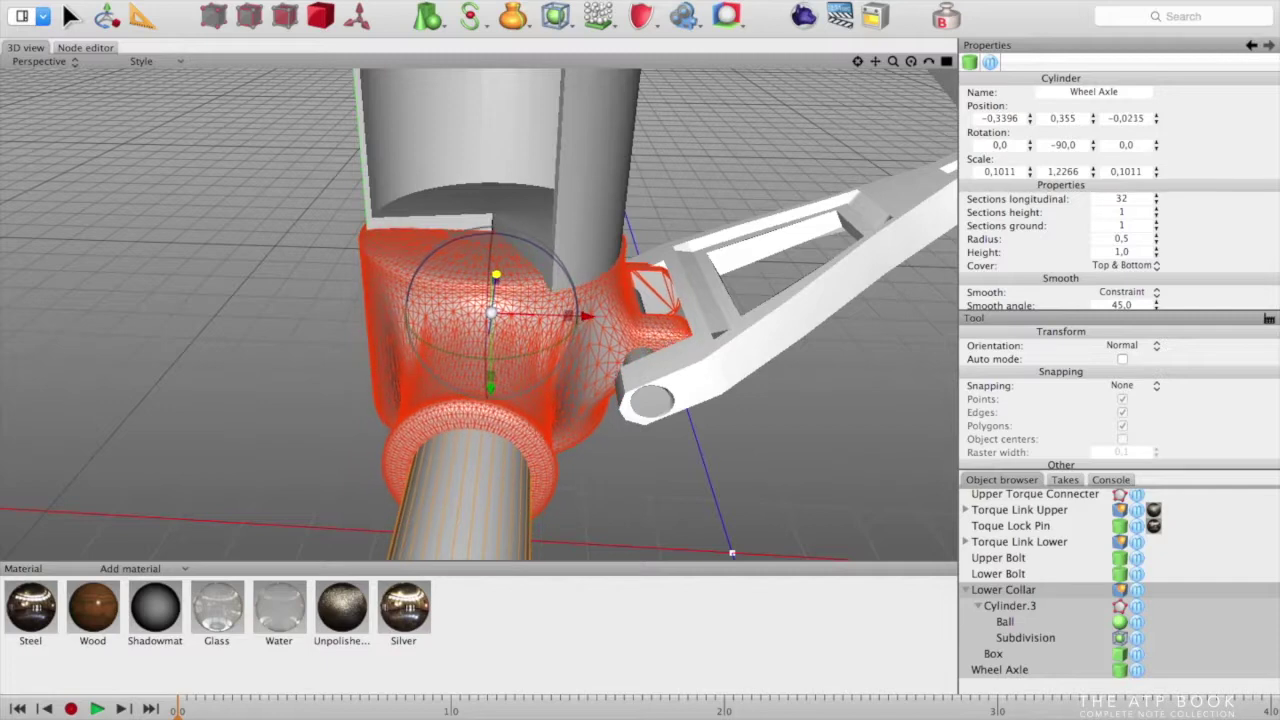
key(super+z)
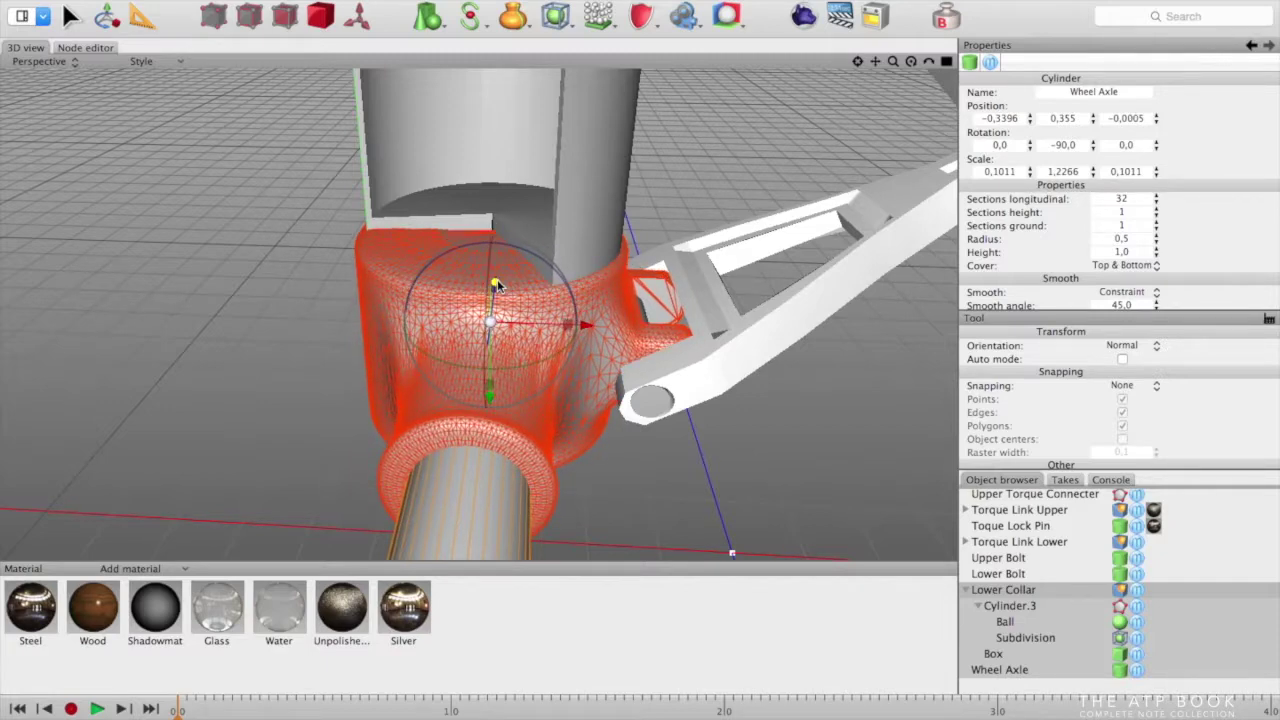
drag(495, 283, 496, 276)
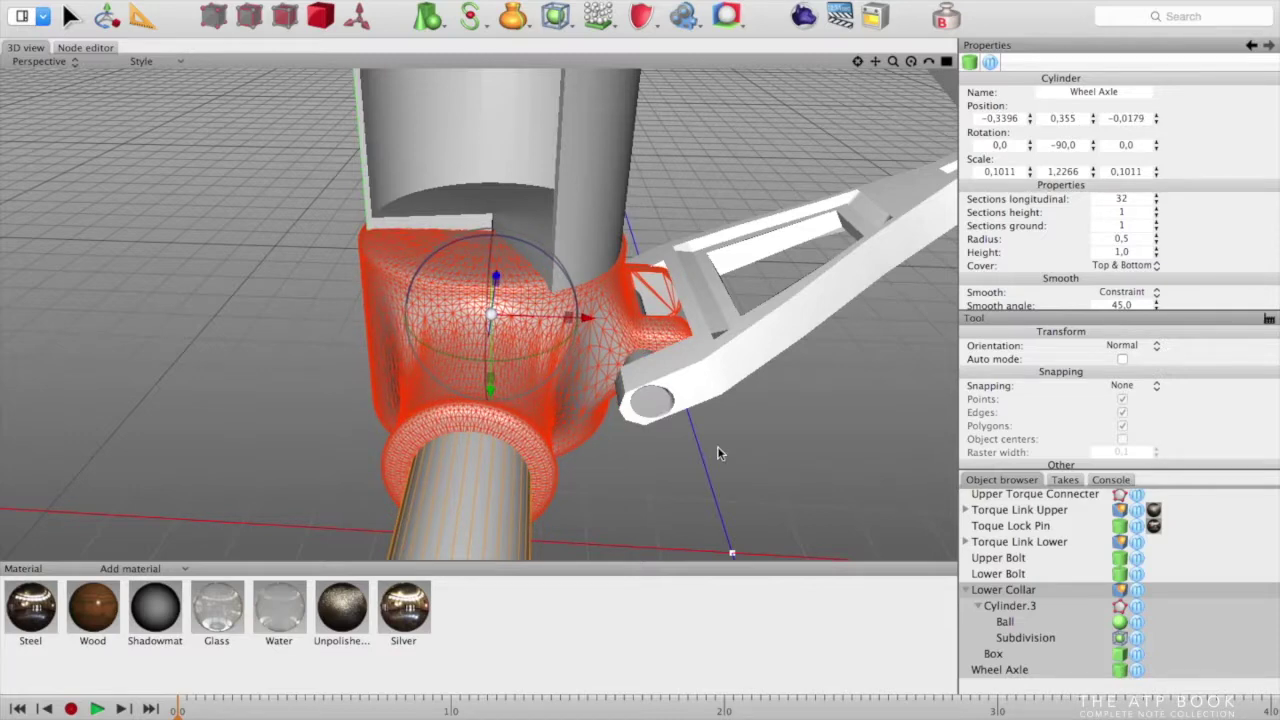
key(super+z)
Try raising the collar and axle toward the inner strut, to an axle height of about 0.3656, inspect the joint and undo the move
alt+drag(786, 449, 494, 383)
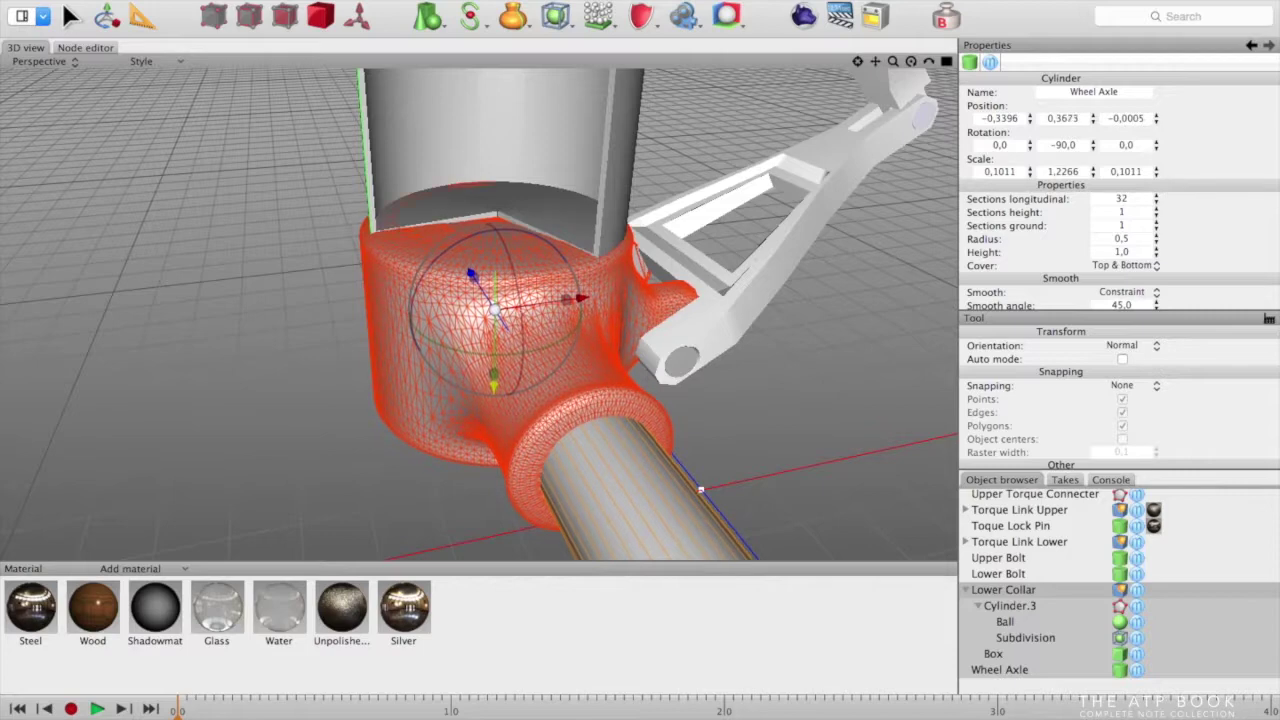
click(305, 449)
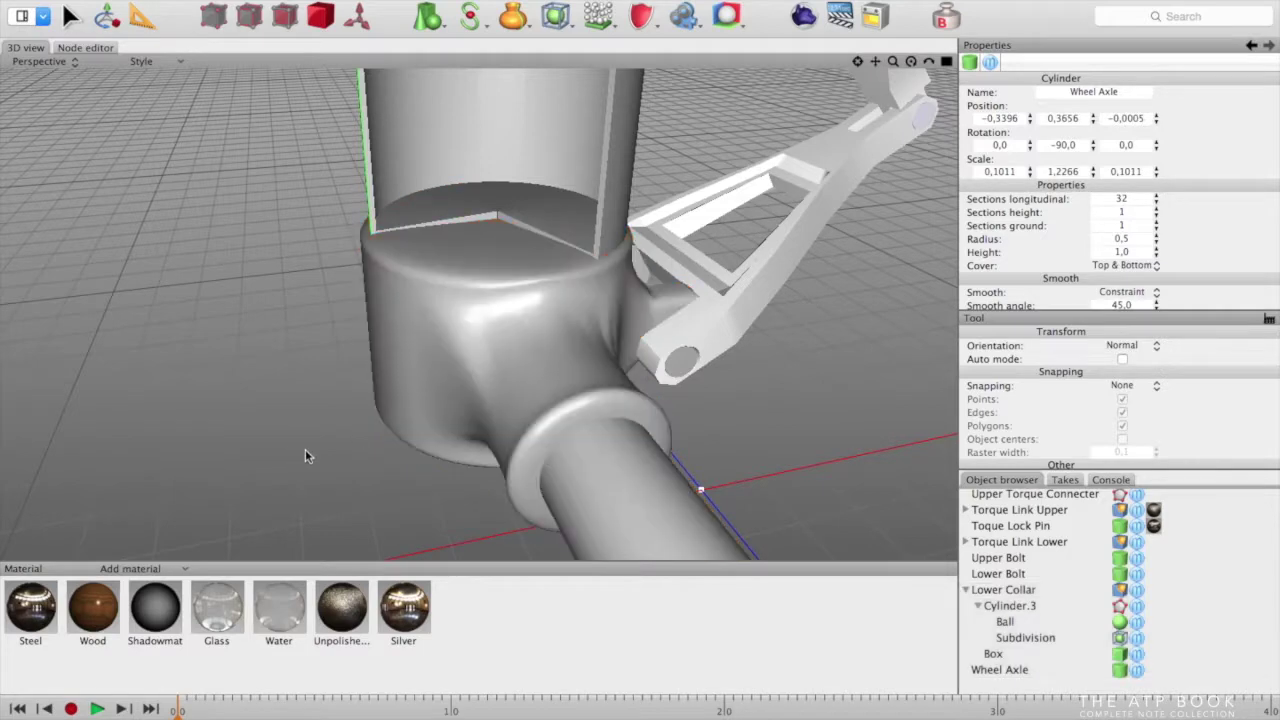
middle_drag(320, 421, 214, 431)
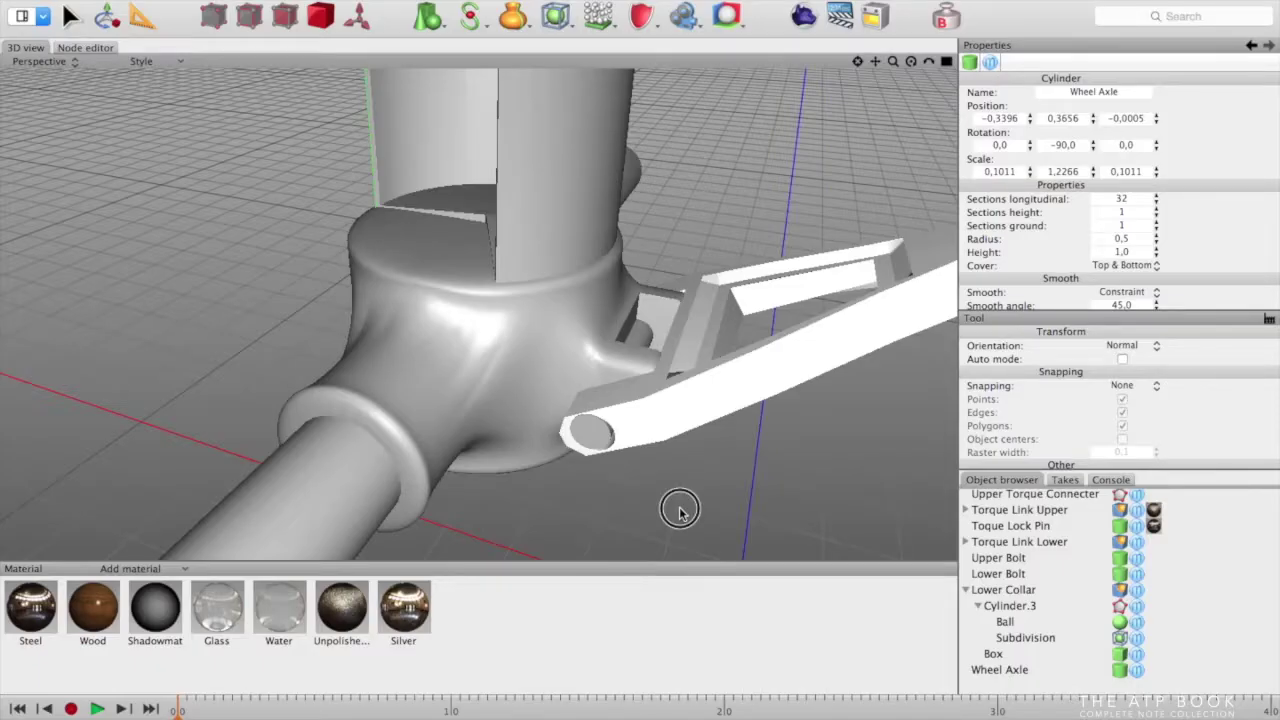
mouse_move(680, 511)
alt+mouse_down()
mouse_move(795, 501)
mouse_move(852, 453)
mouse_move(772, 518)
mouse_move(698, 521)
alt+mouse_up()
middle_drag(698, 521, 885, 480)
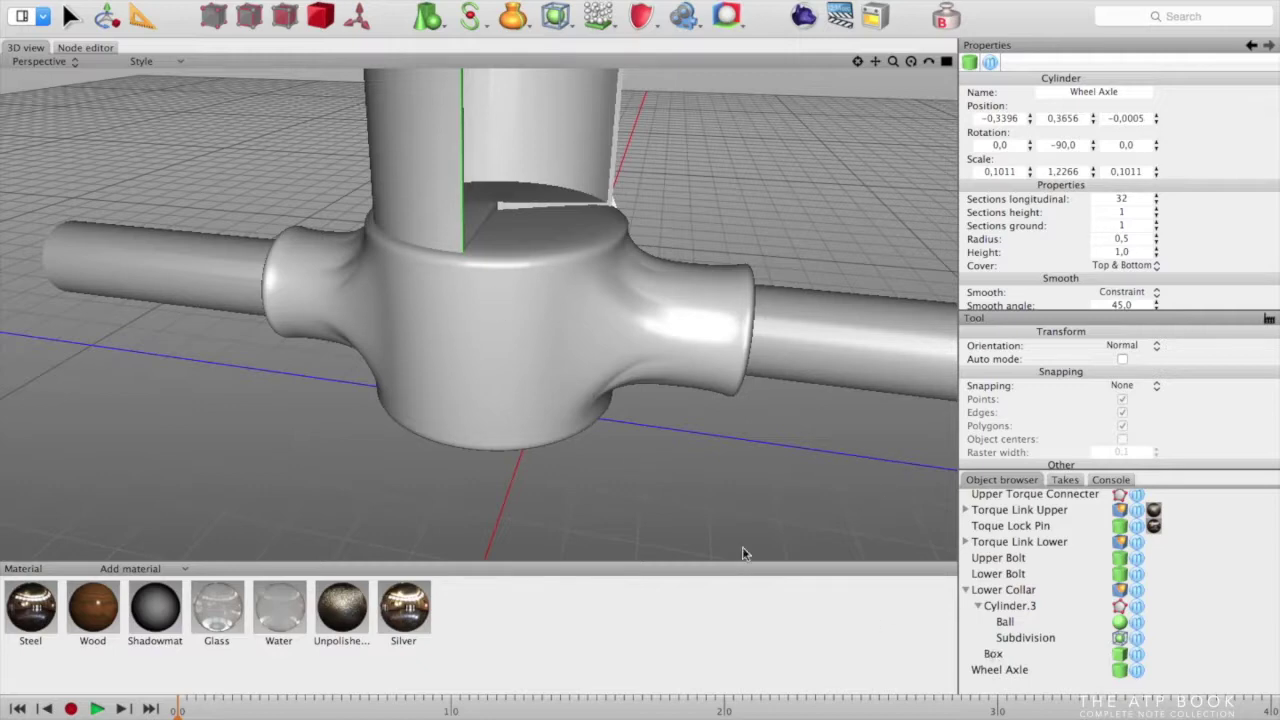
drag(743, 553, 628, 464)
right_drag(720, 509, 576, 510)
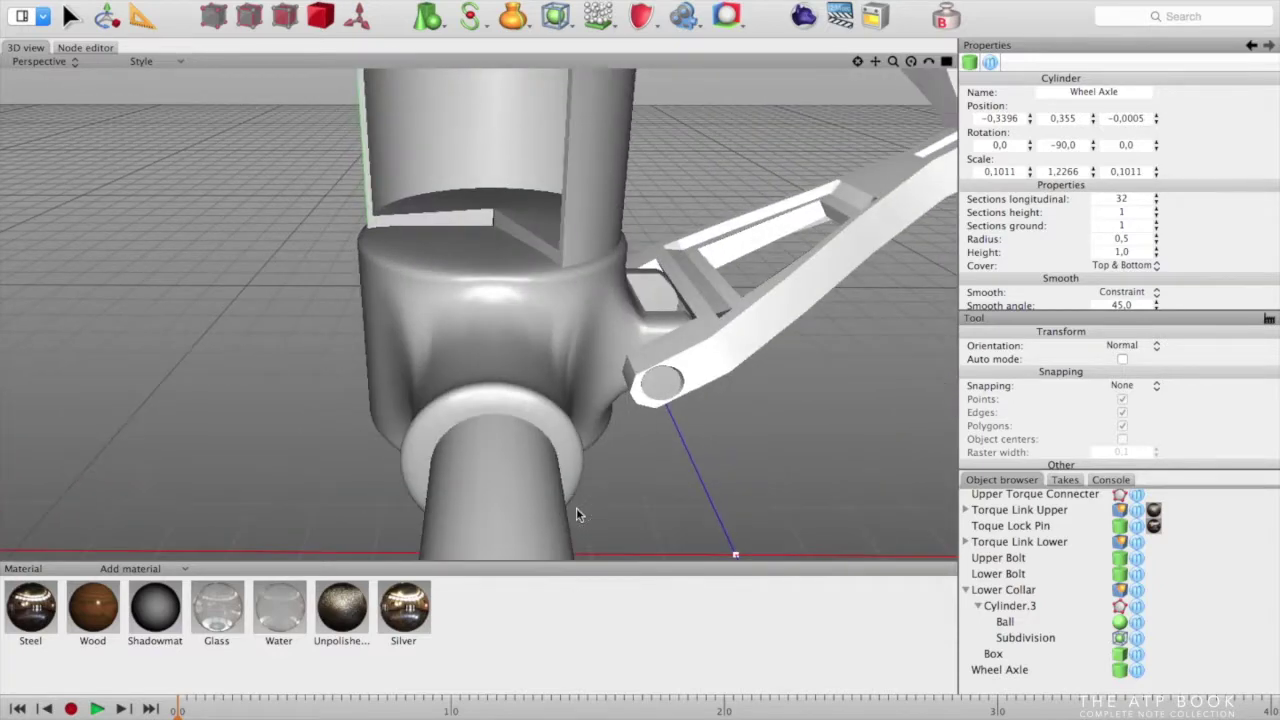
Try raising the Lower Collar, its children and the Wheel Axle farther around the inner strut, to a collar height of about 0.3961
click(1028, 637)
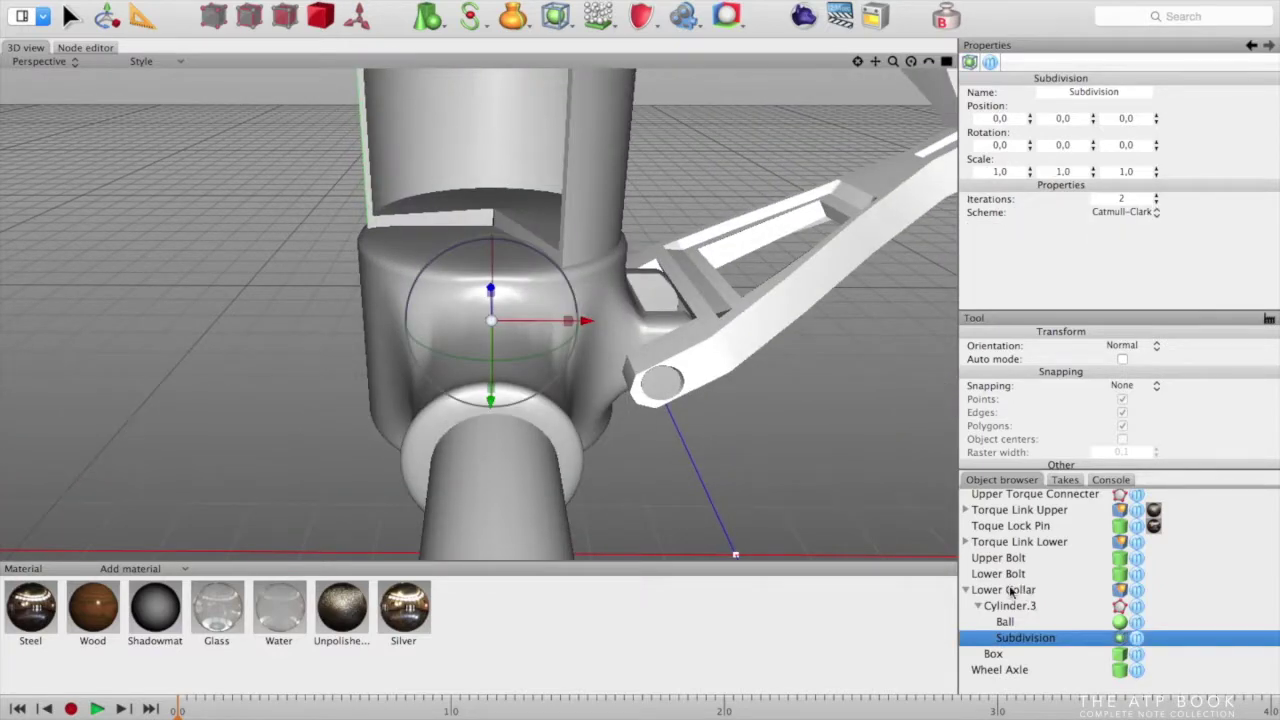
click(1010, 590)
shift+click(1004, 672)
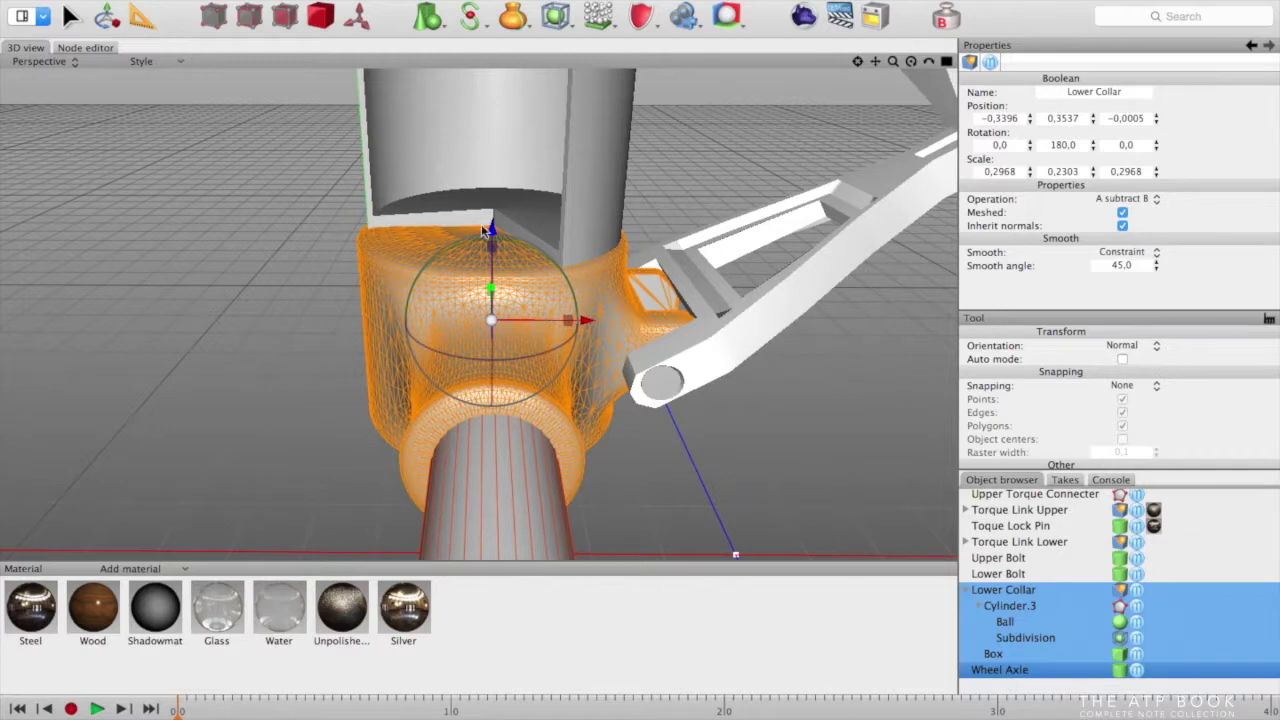
middle_drag(718, 465, 790, 451)
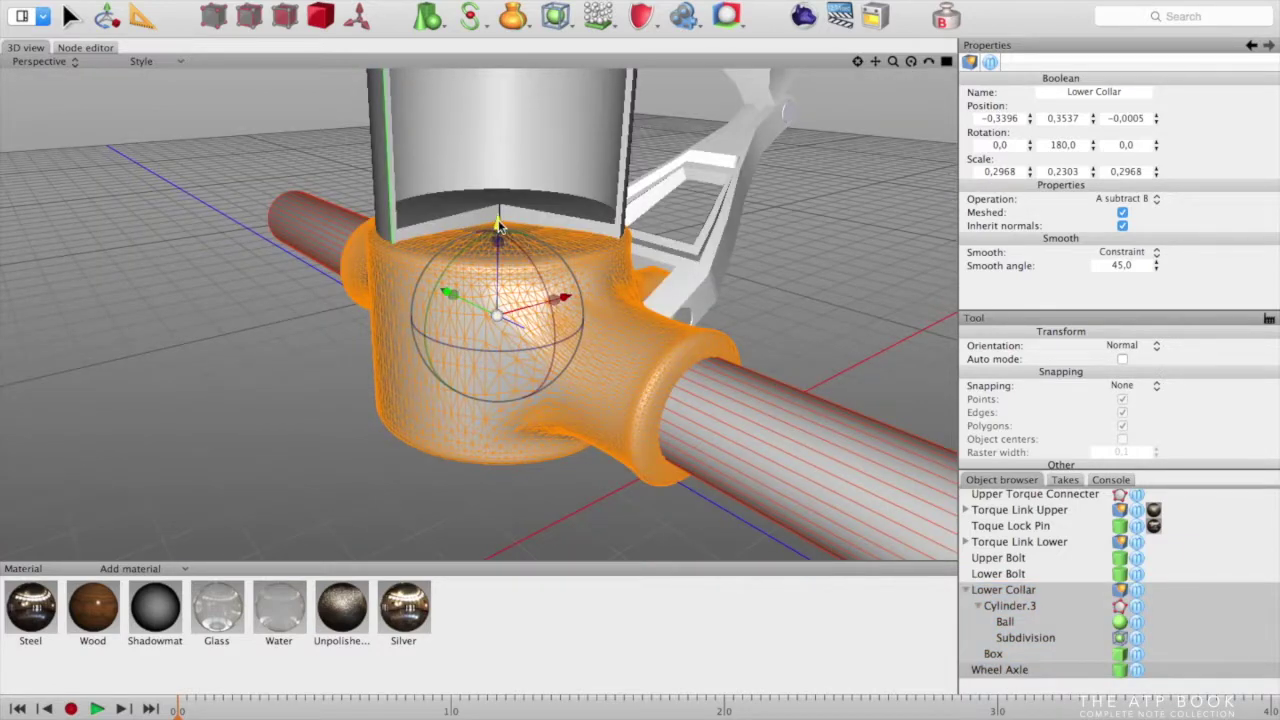
drag(498, 225, 498, 182)
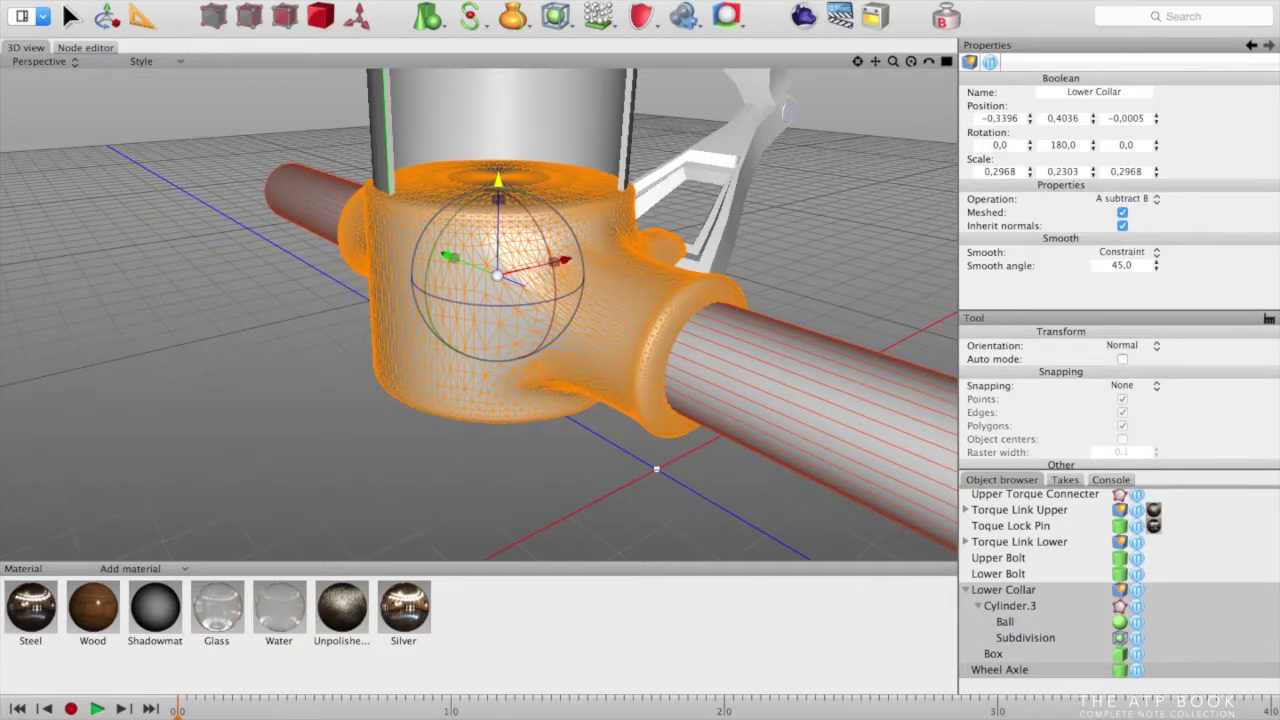
drag(498, 182, 498, 189)
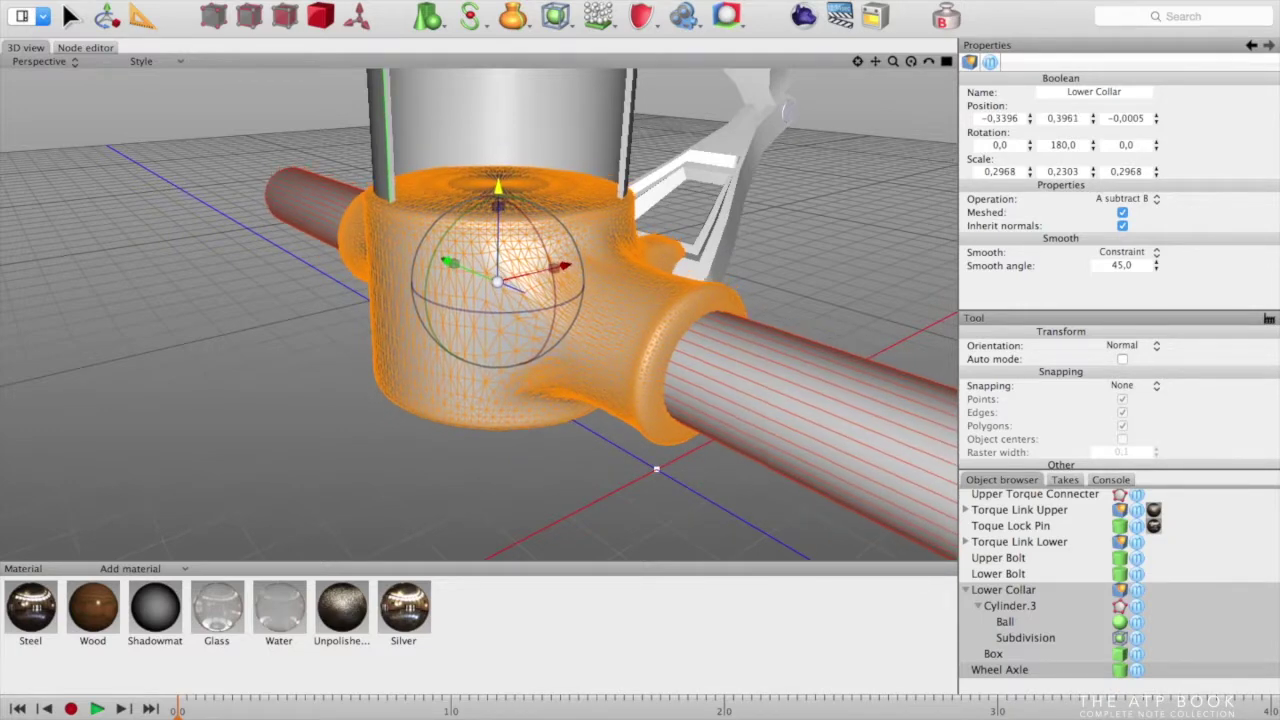
click(571, 432)
right_drag(571, 432, 733, 281)
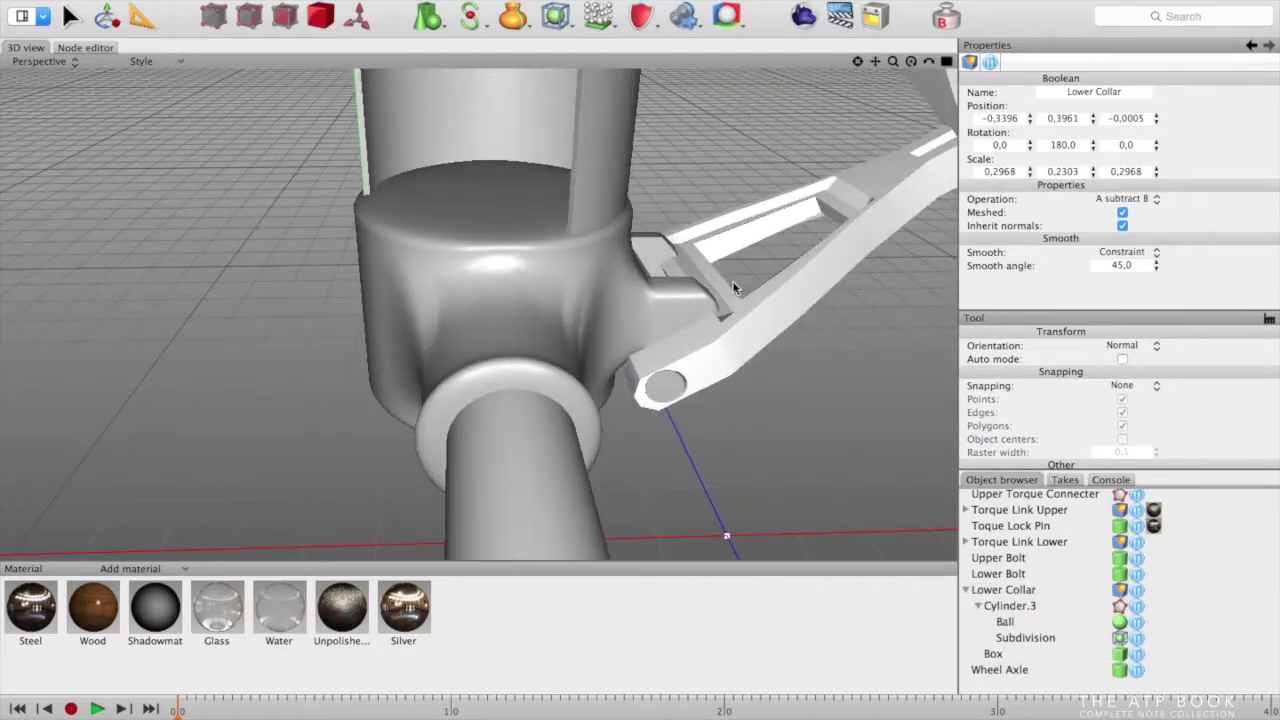
scroll(720, 230, down, 5)
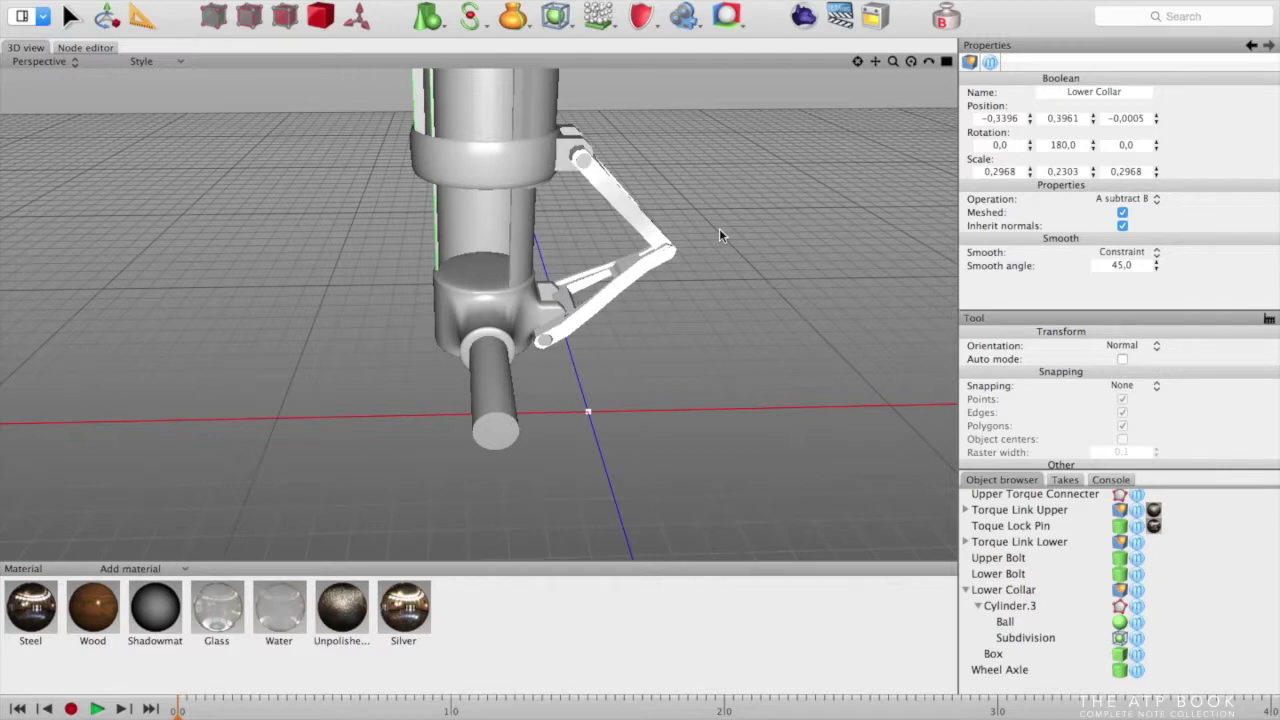
Undo the last two moves of the collar and axle, and redo the X move to -0.3396
key(super+z)
key(super+z)
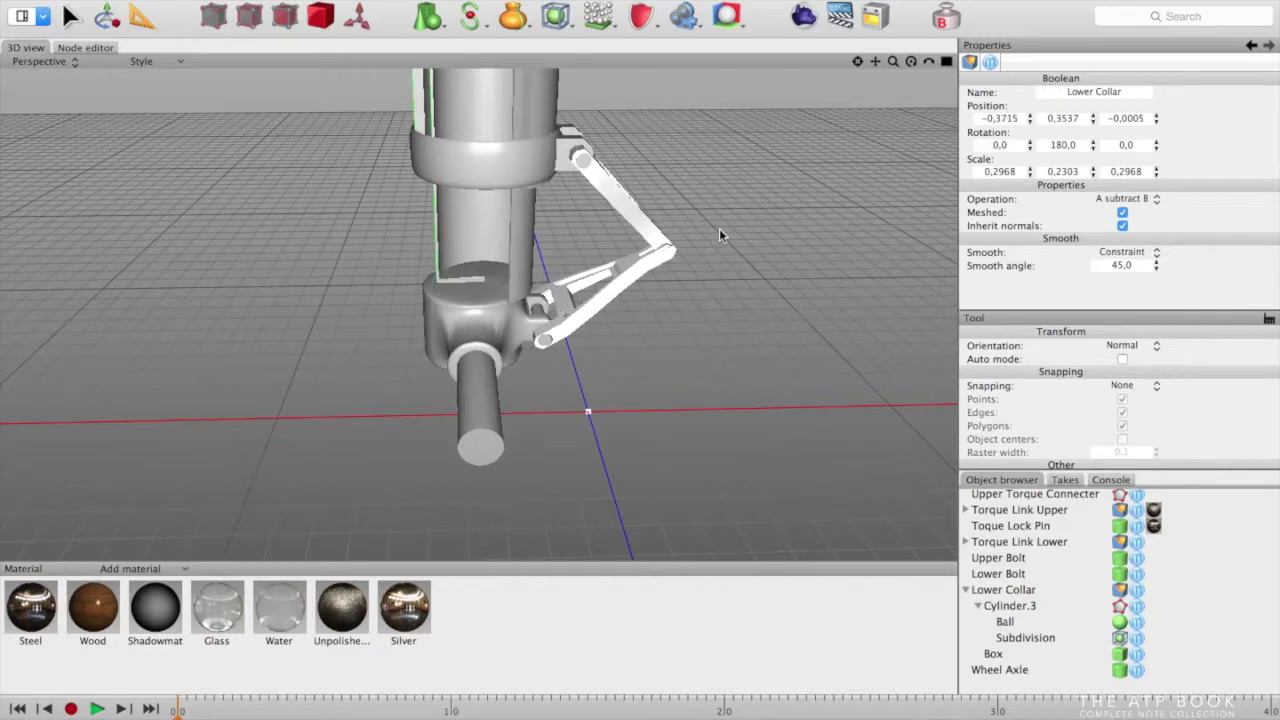
click(178, 0)
click(196, 6)
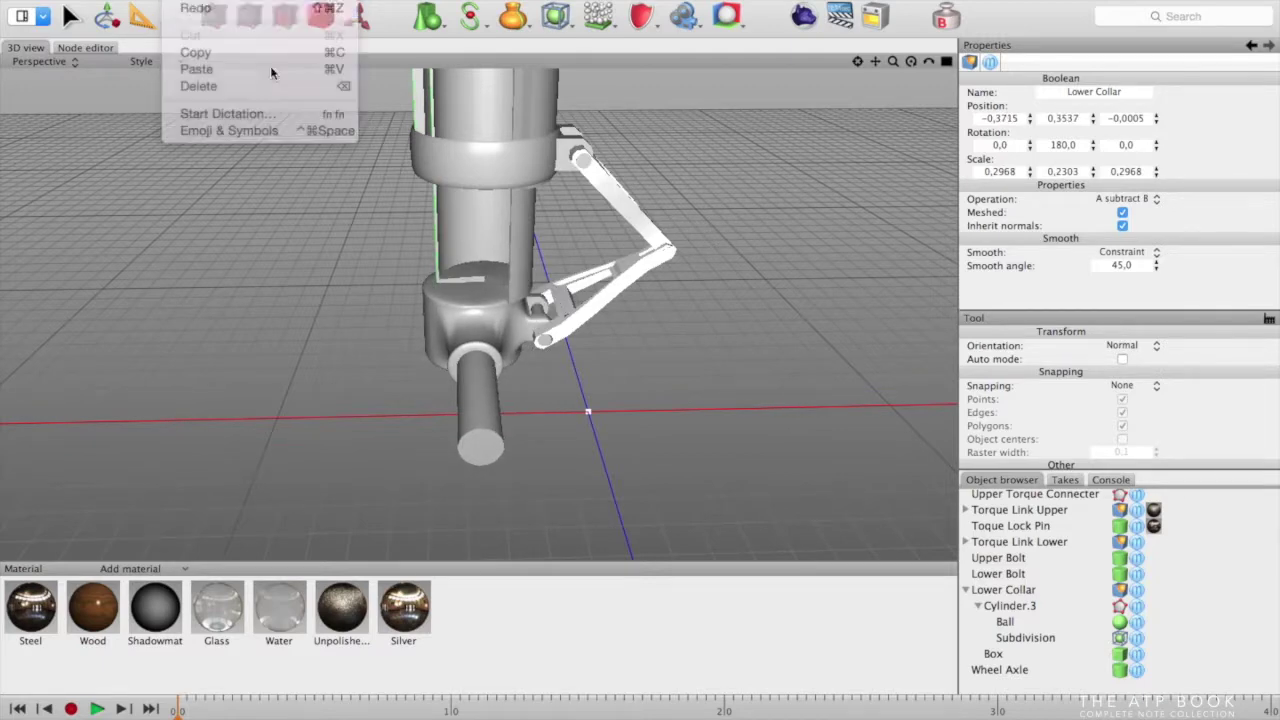
Select the Lower Collar with its children and the Wheel Axle, and raise them against the inner strut, to a collar height of about 0.3616
click(1005, 590)
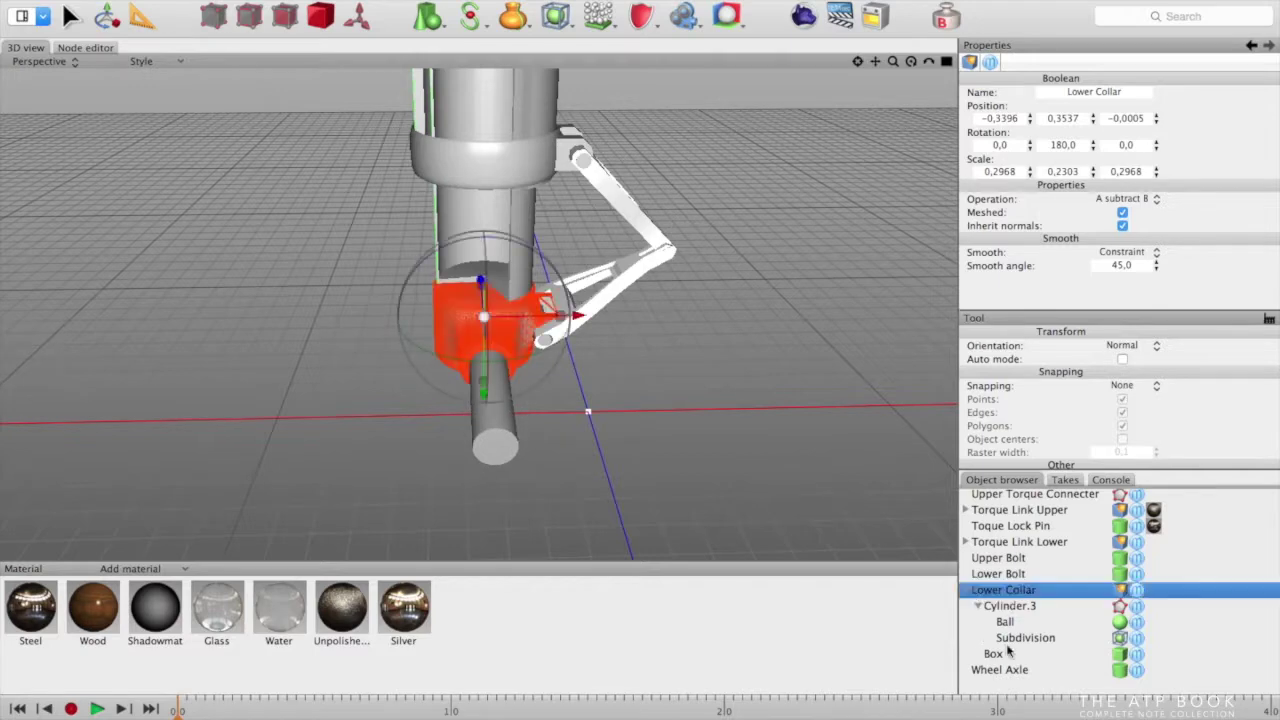
shift+click(1000, 669)
scroll(488, 256, up, 10)
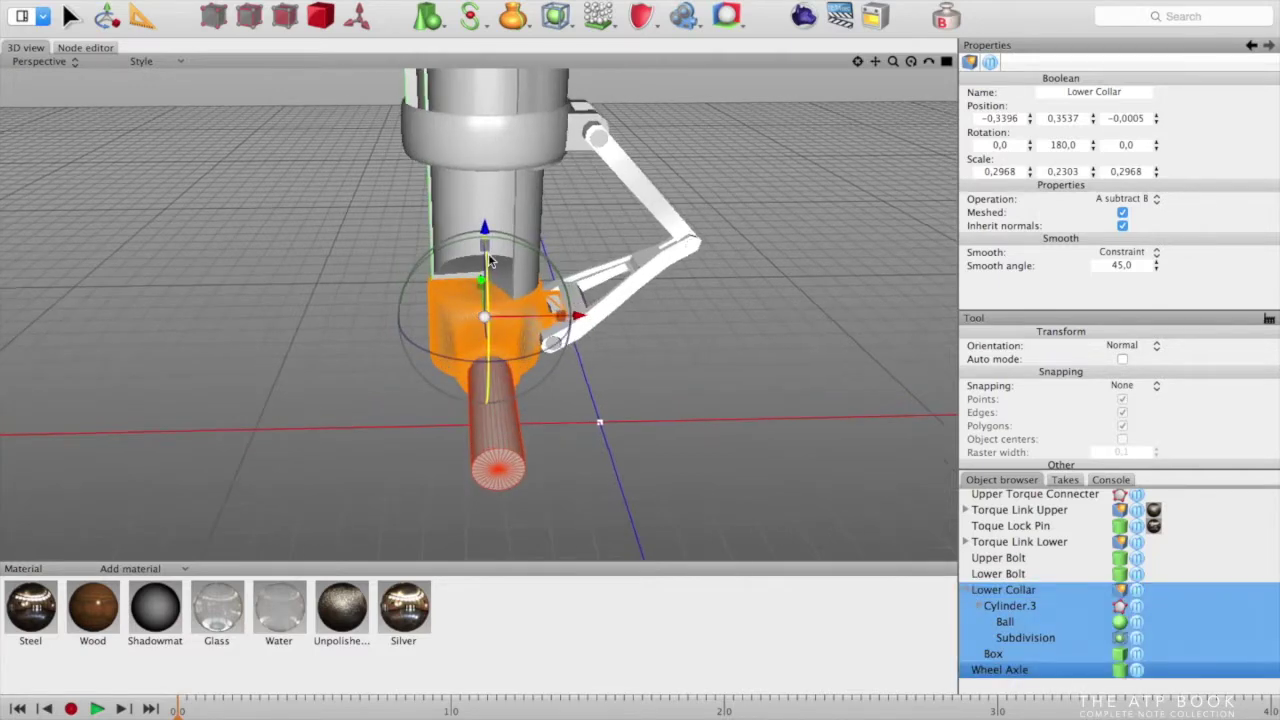
click(490, 232)
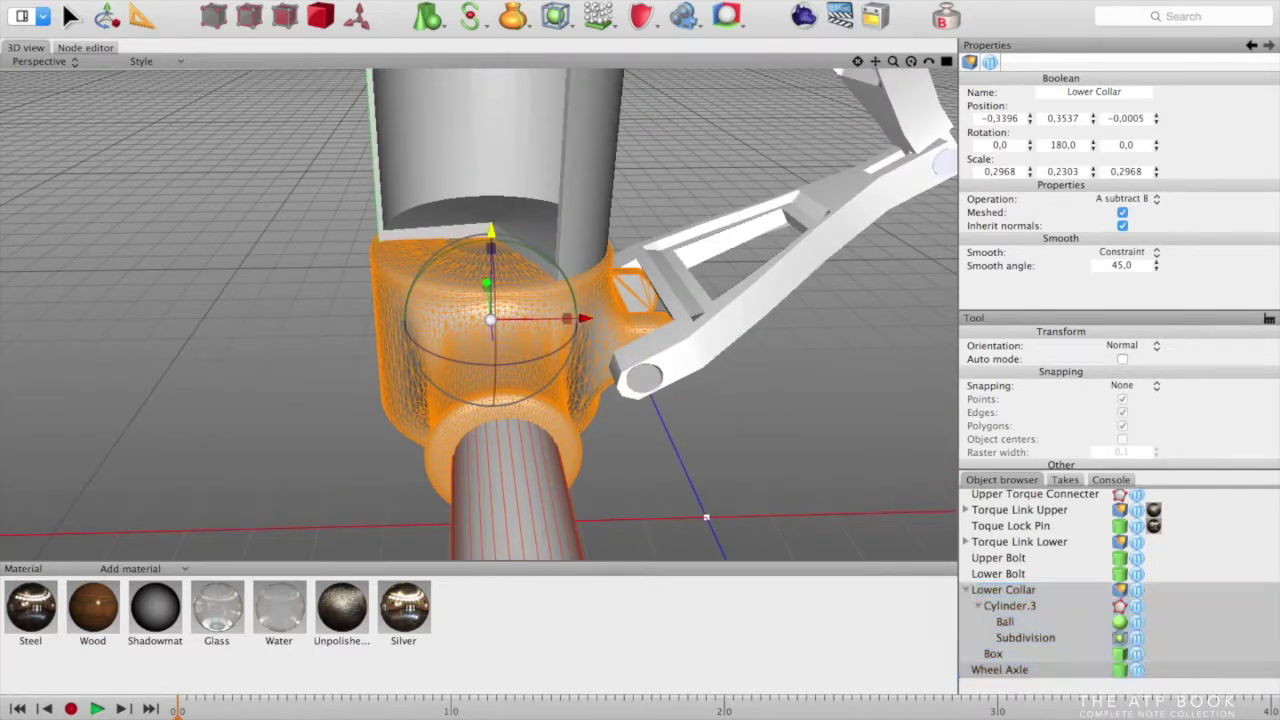
drag(490, 232, 490, 225)
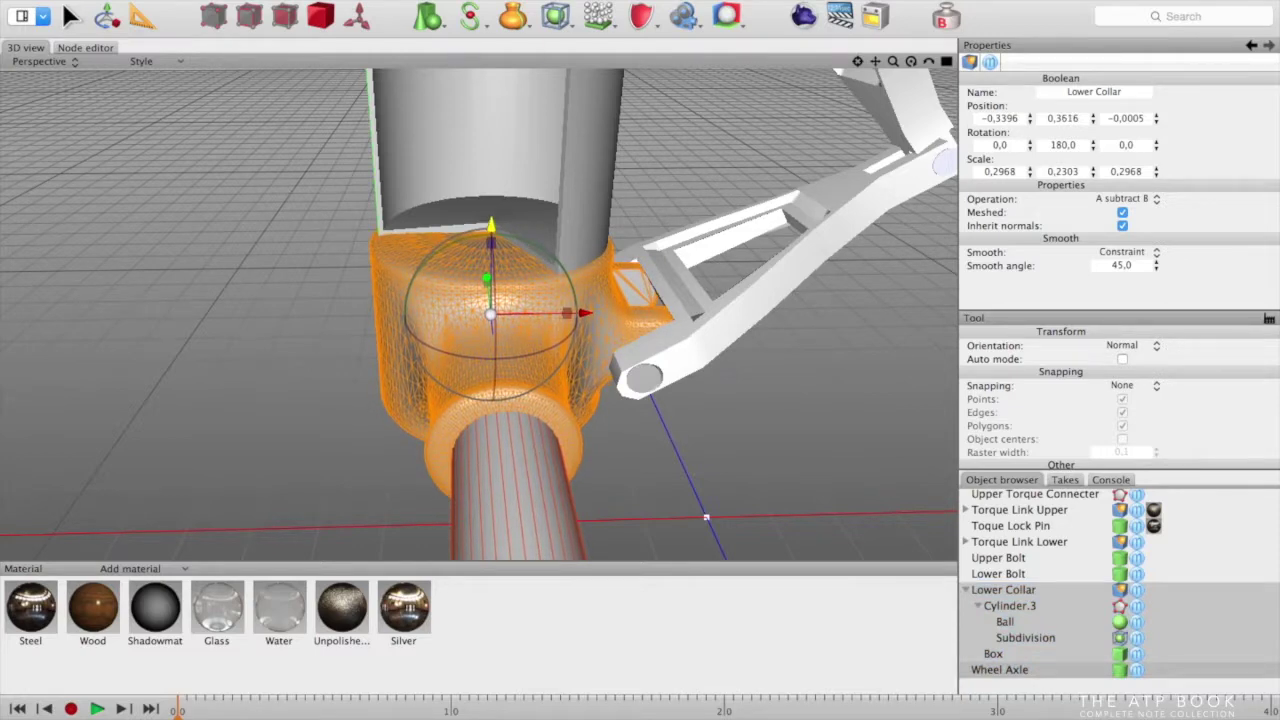
click(794, 398)
Examine how Torque Link Lower sits against the lug of the lower collar and the lower hinge
middle_drag(796, 404, 716, 400)
click(757, 390)
middle_drag(794, 449, 810, 422)
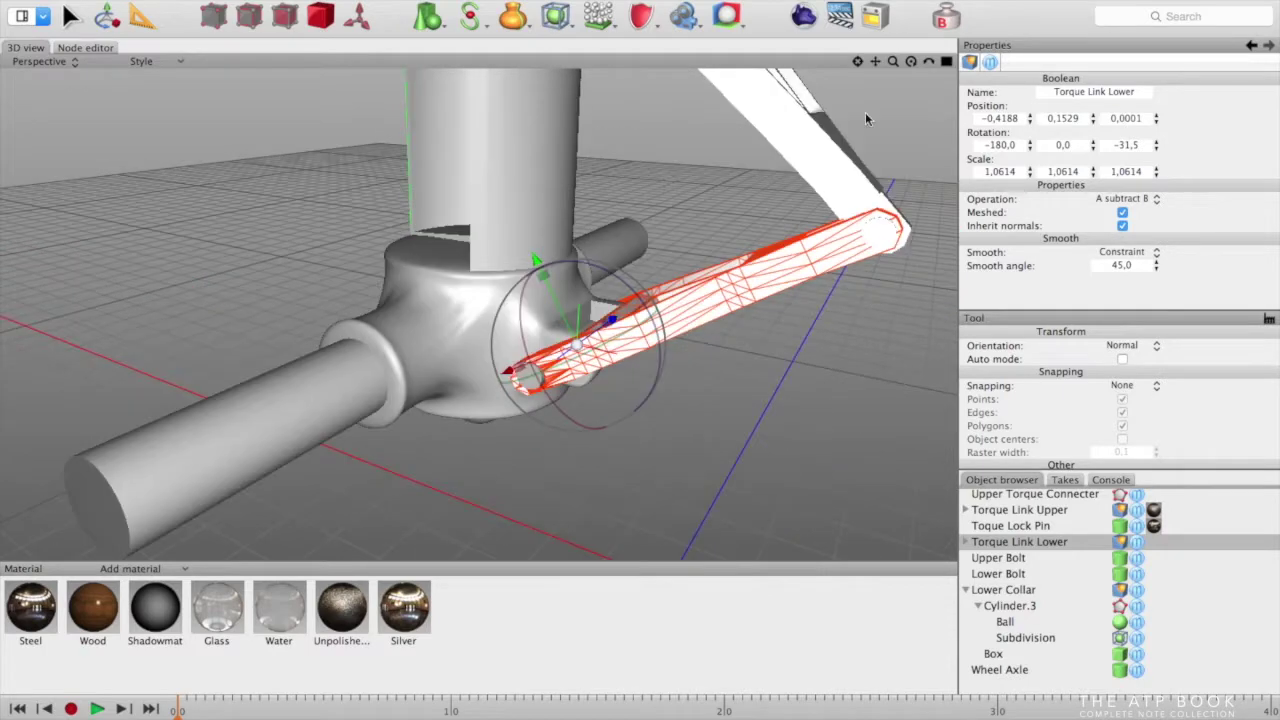
click(860, 62)
scroll(563, 381, up, 3)
middle_drag(561, 387, 395, 430)
middle_drag(573, 431, 566, 400)
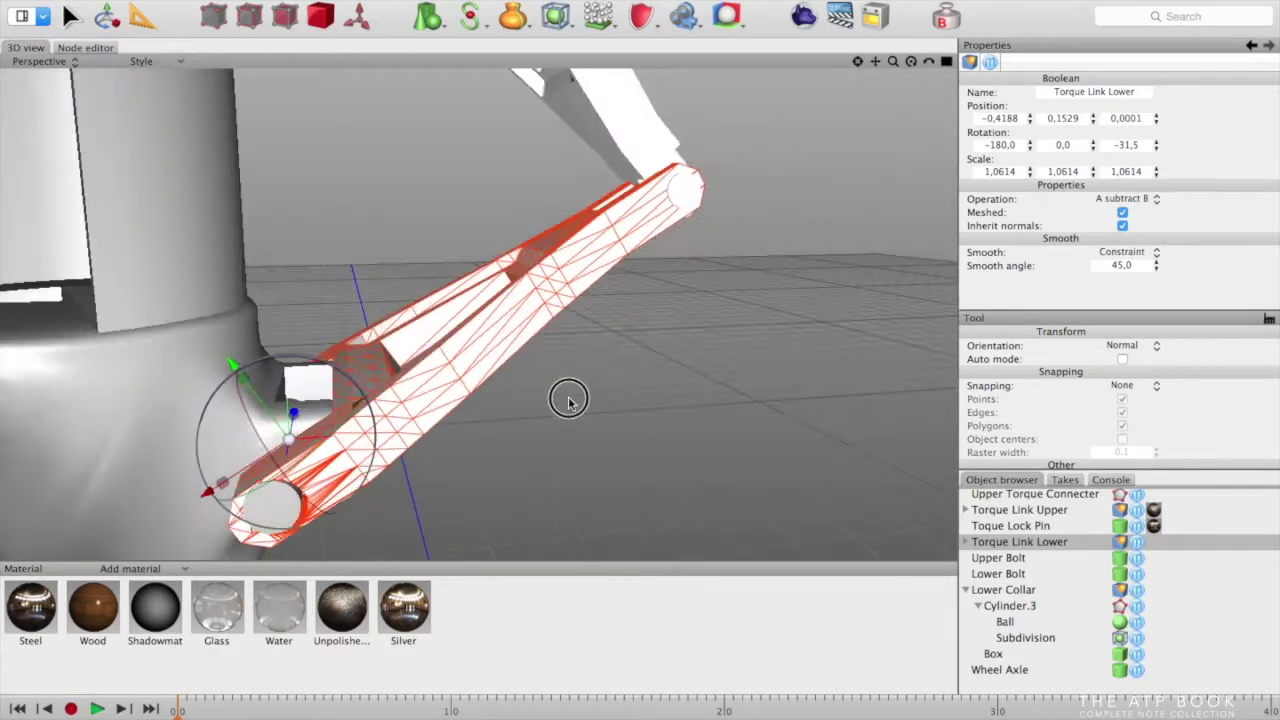
Slide Torque Link Lower along its own length, away from the inner strut, to about X -0.3858, Y 0.1731
click(281, 500)
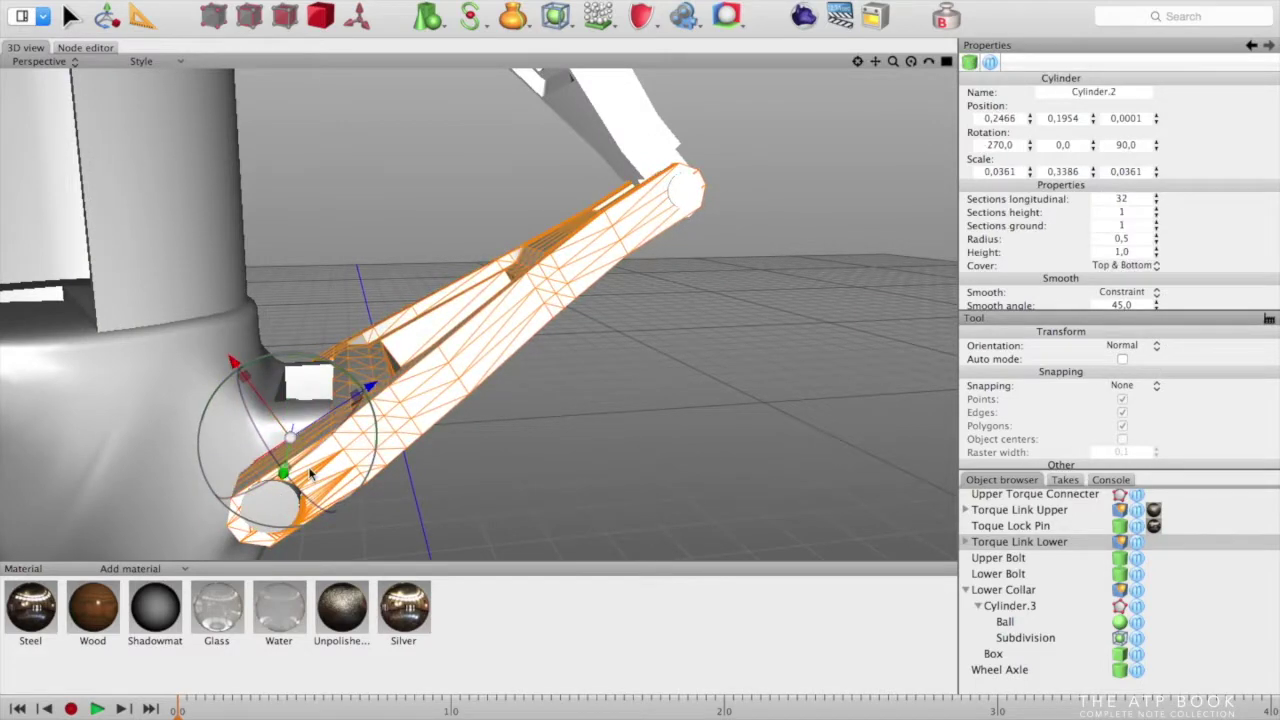
click(1003, 542)
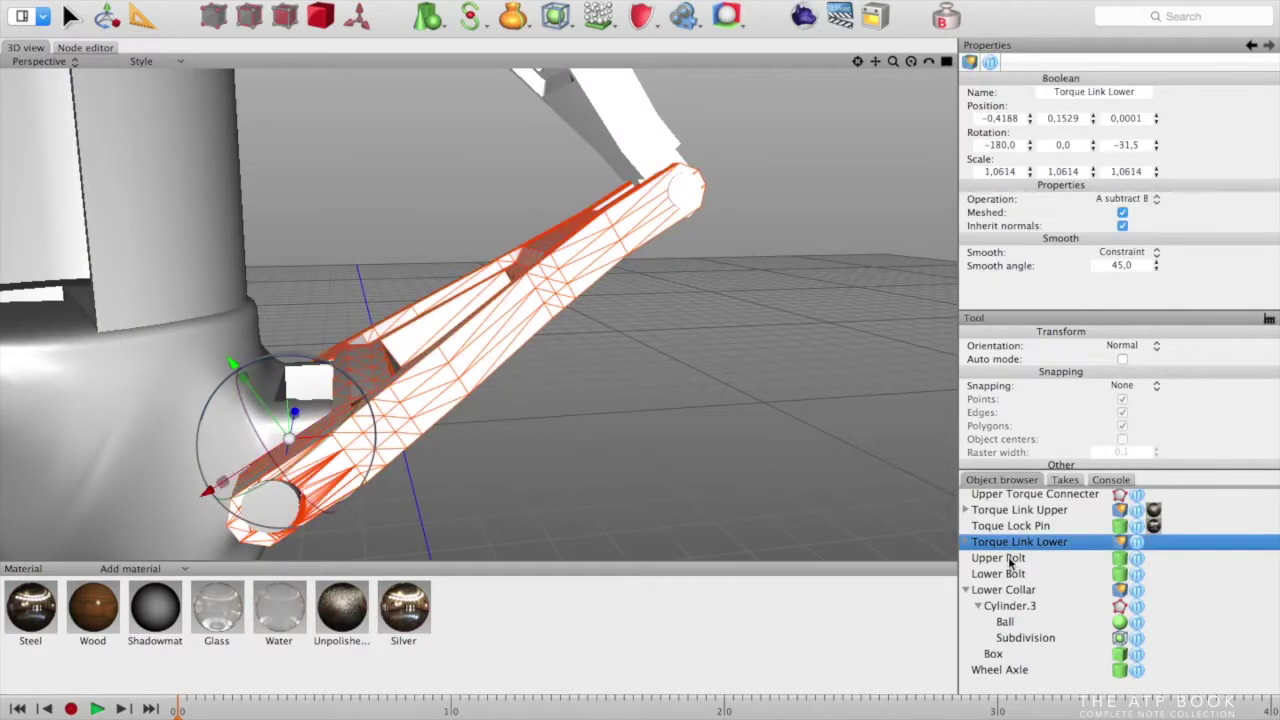
shift+click(1000, 574)
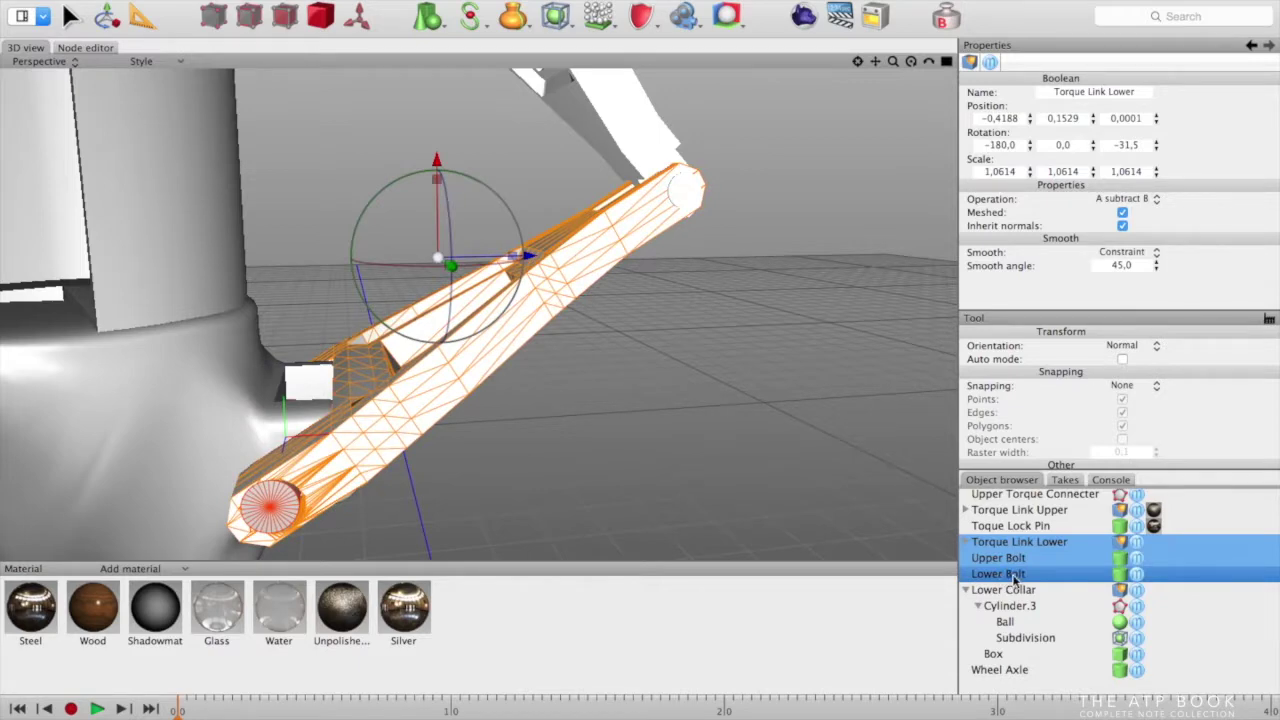
click(1004, 578)
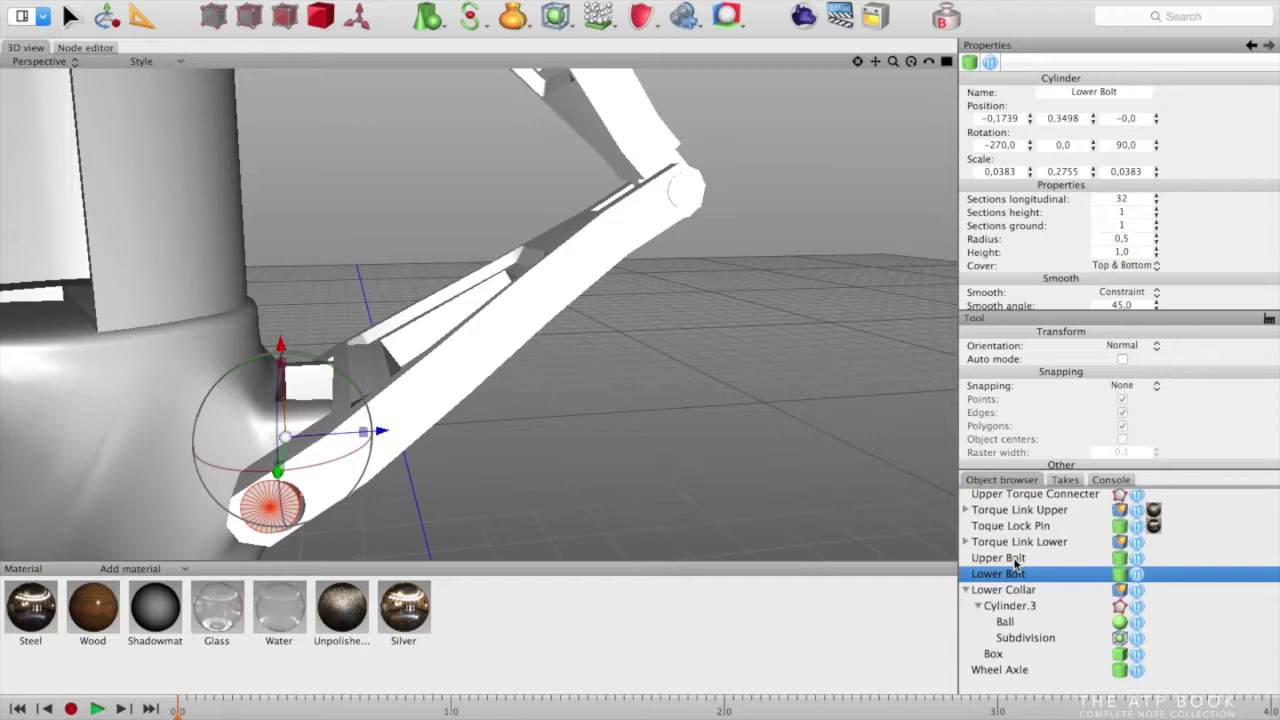
click(511, 337)
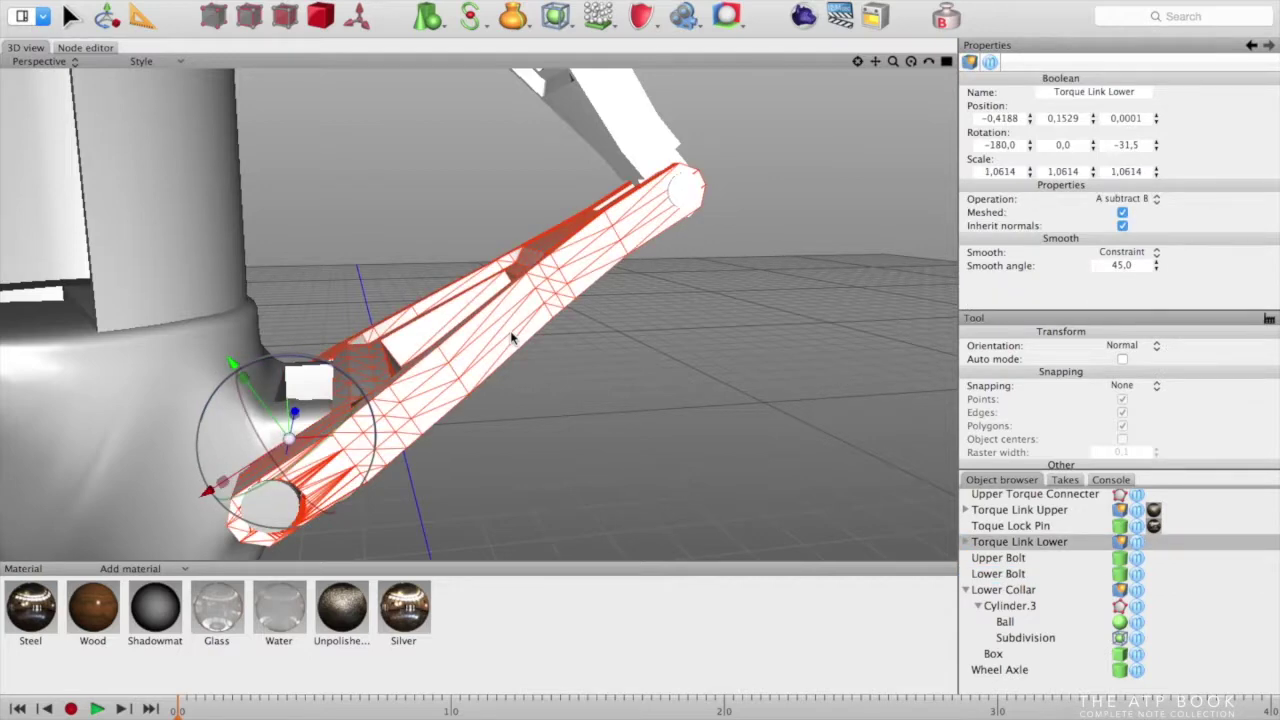
scroll(354, 393, up, 1)
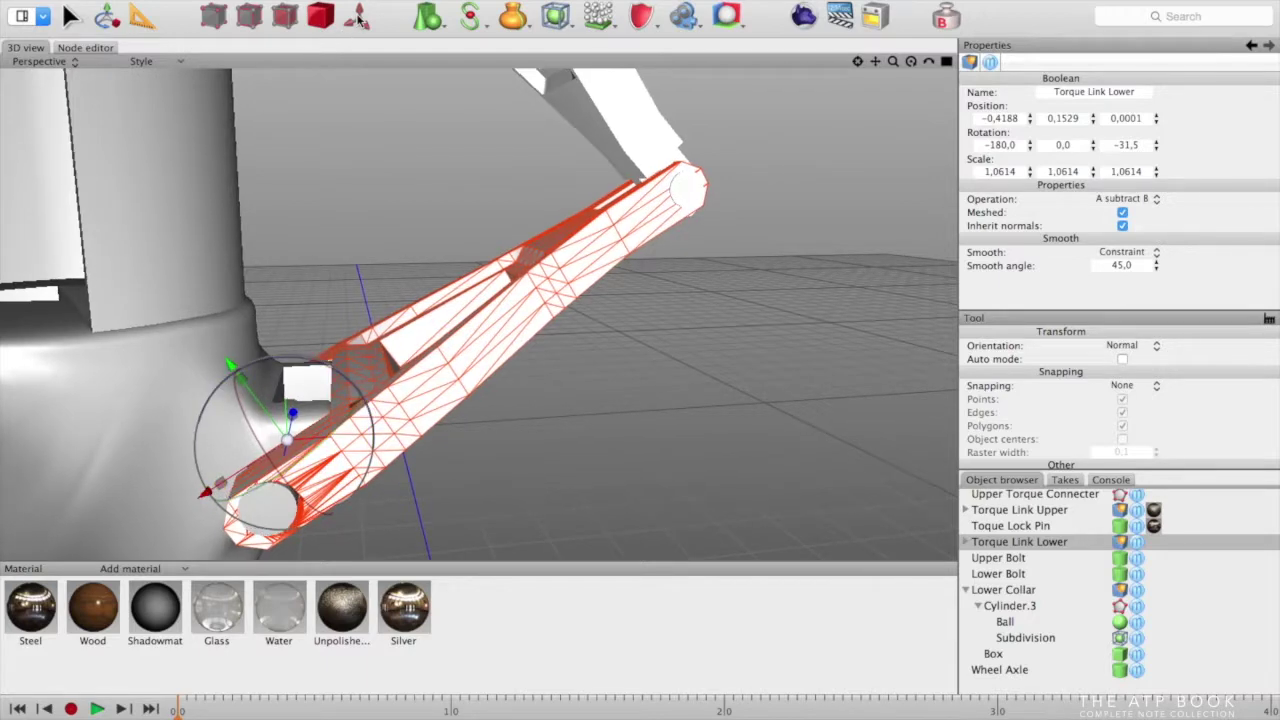
drag(205, 492, 243, 468)
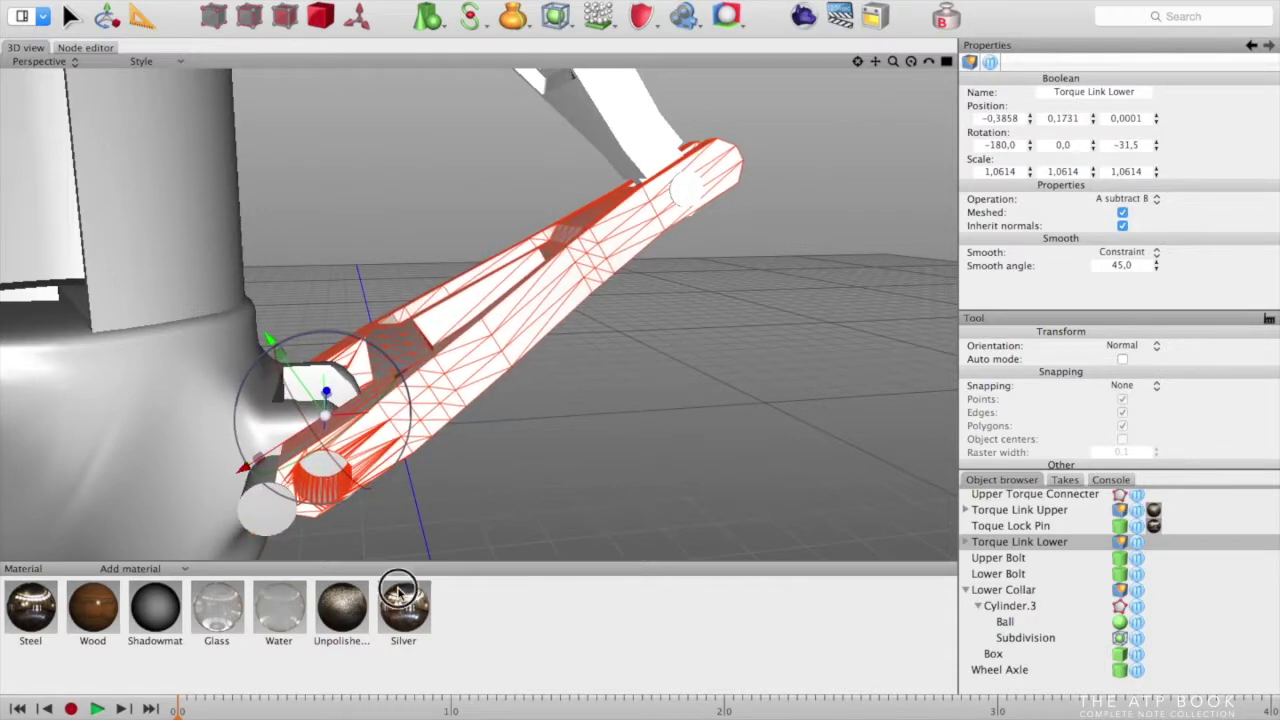
Fine-tune the position of Torque Link Lower on the collar lug, to about X -0.3904, Y 0.1632
middle_drag(523, 457, 330, 372)
scroll(470, 524, up, 3)
scroll(470, 525, up, 2)
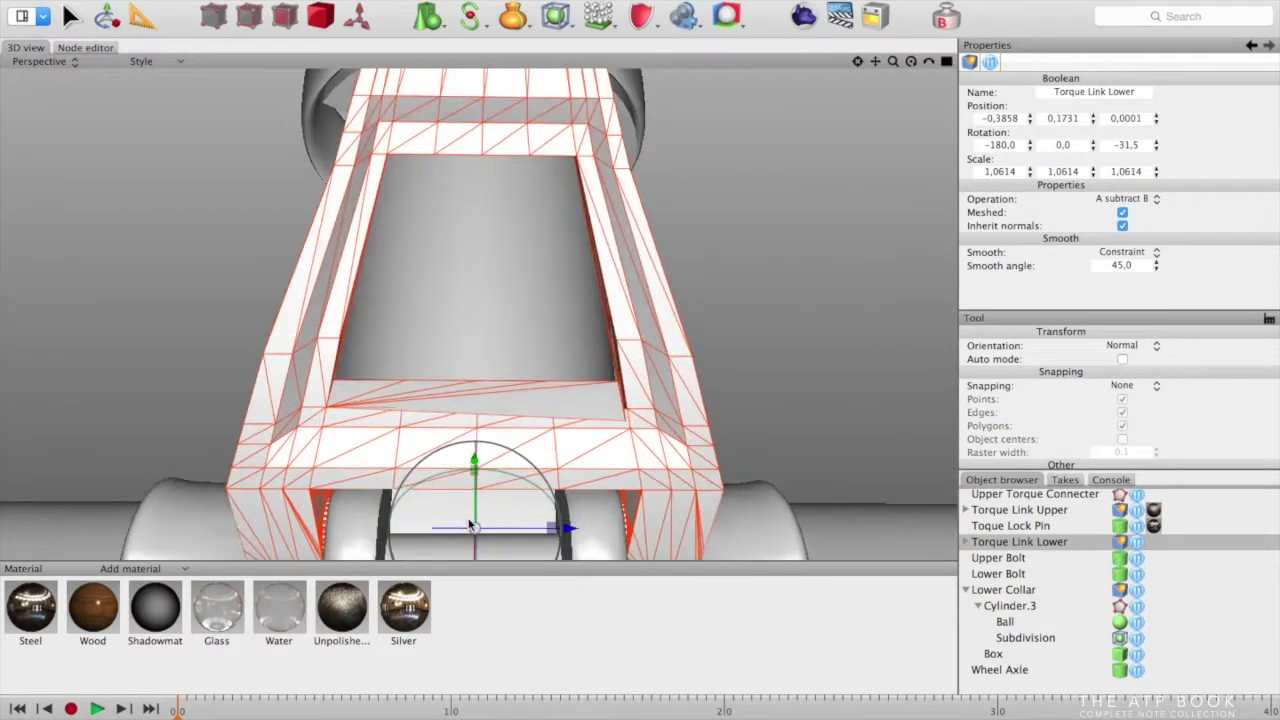
scroll(459, 488, down, 5)
middle_drag(459, 508, 649, 567)
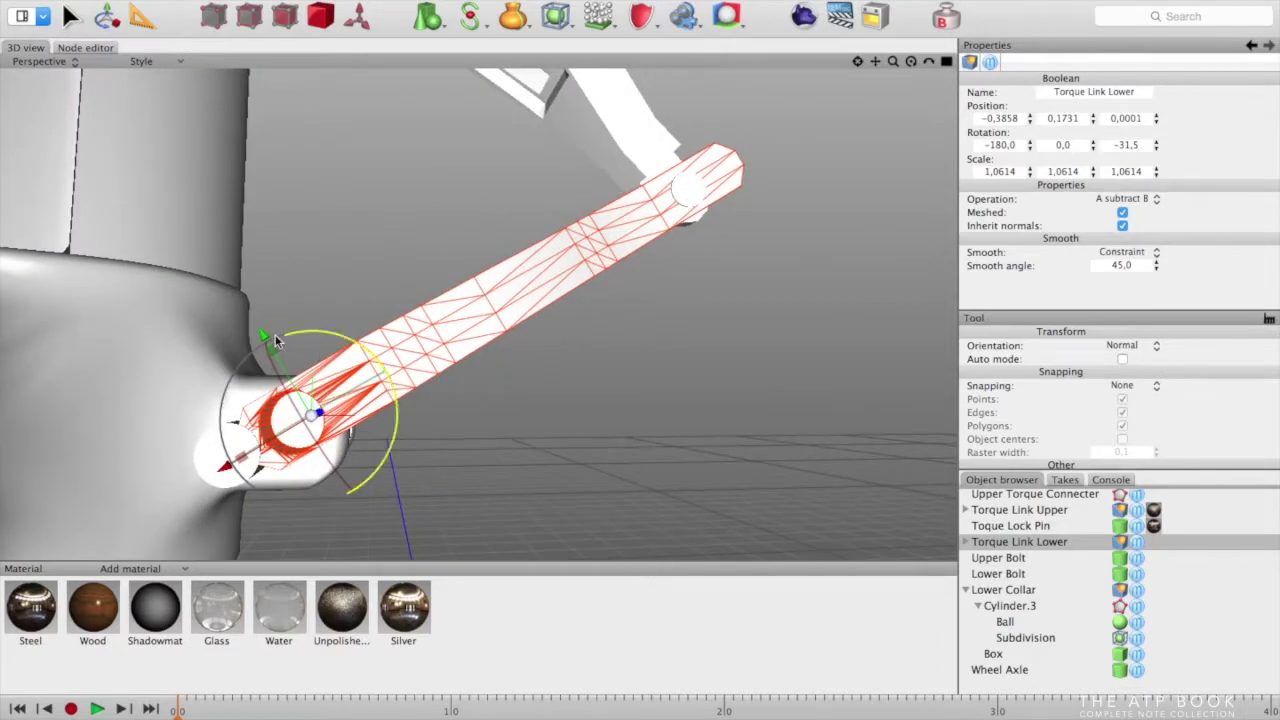
drag(313, 413, 318, 420)
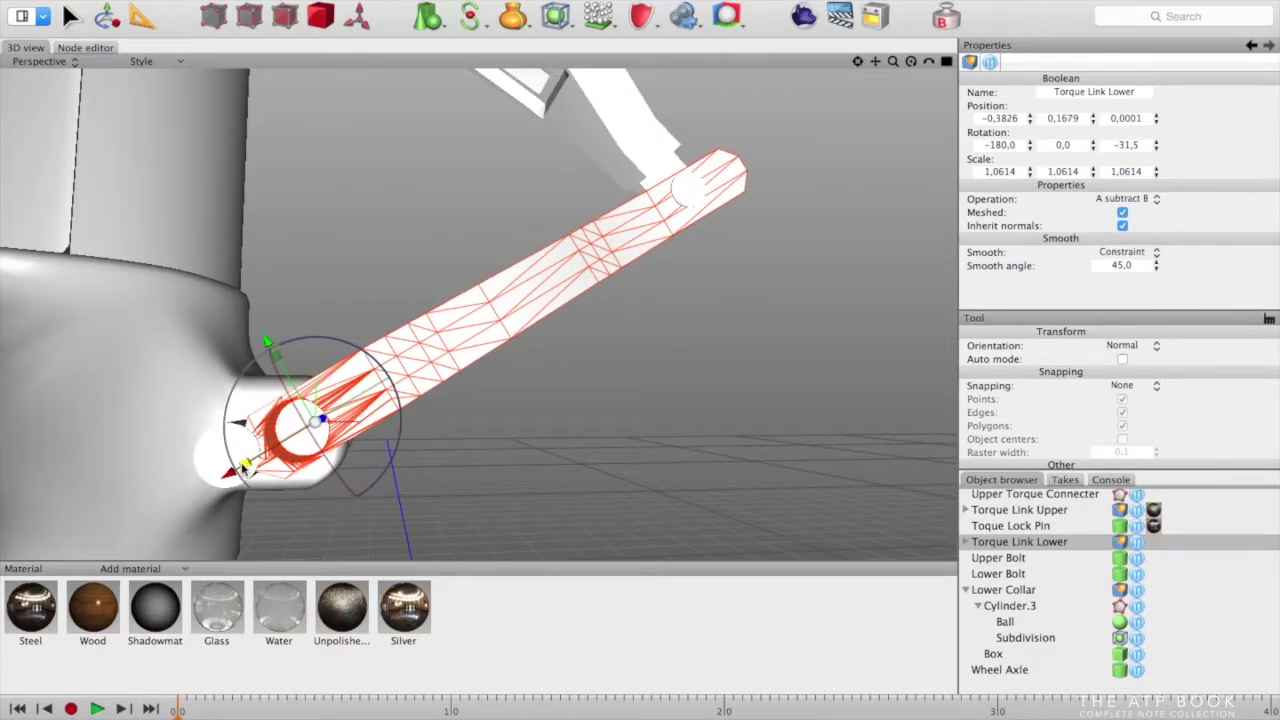
drag(240, 423, 233, 424)
drag(223, 477, 222, 478)
mouse_move(505, 462)
alt+mouse_down()
mouse_move(526, 469)
mouse_move(526, 446)
mouse_move(508, 462)
alt+mouse_up()
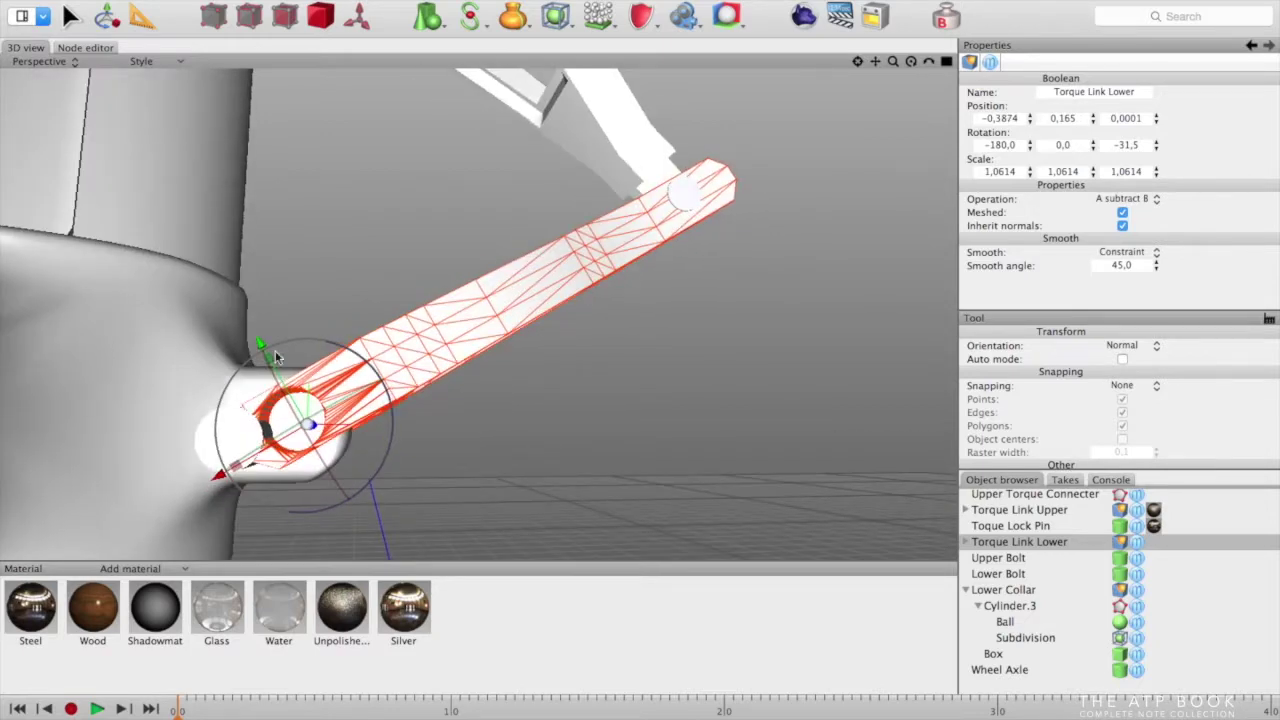
drag(221, 476, 216, 479)
alt+drag(497, 488, 109, 488)
middle_drag(109, 488, 500, 510)
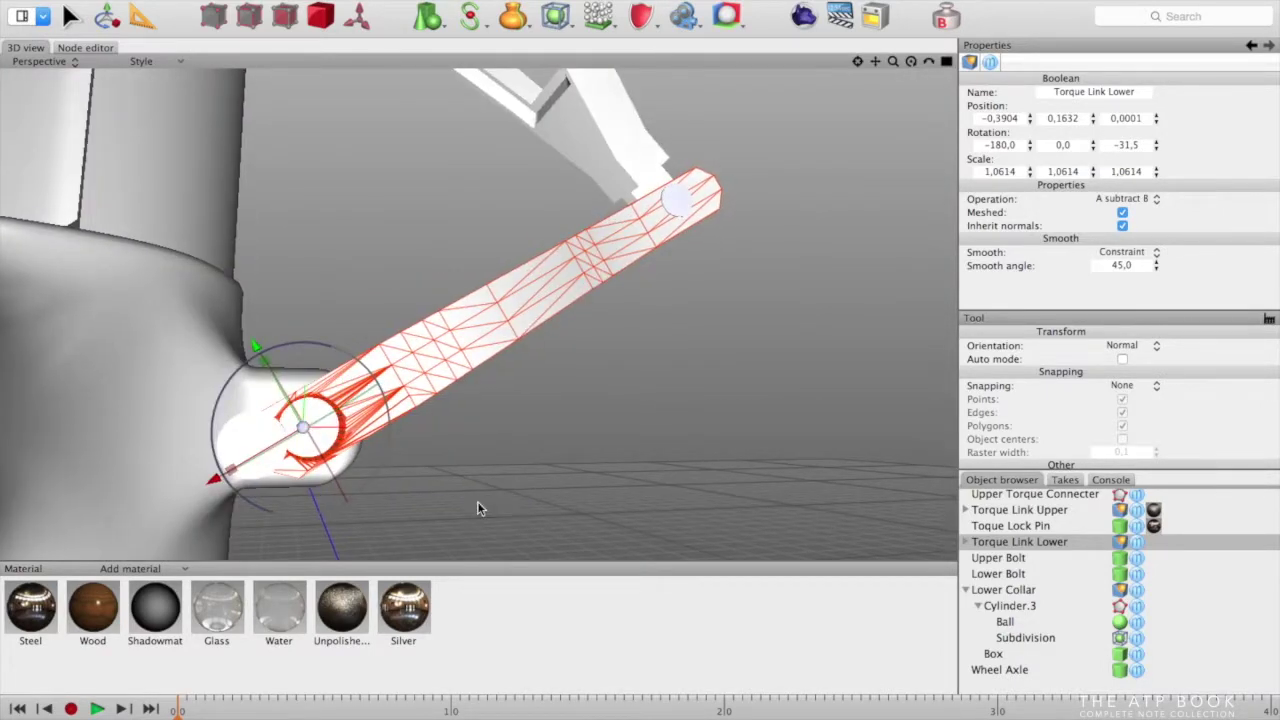
Move the Lower Bolt into the hole of Torque Link Lower, to about X -0.1415, Y 0.359
click(258, 449)
drag(353, 444, 396, 437)
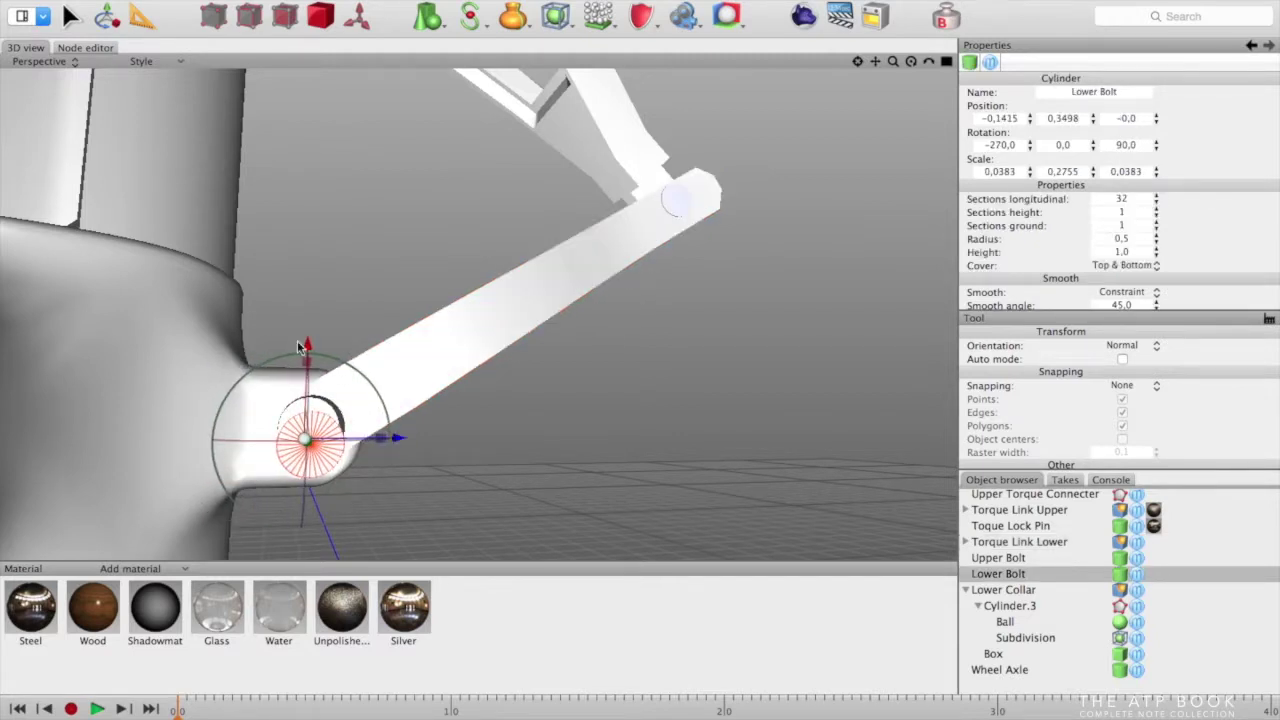
drag(307, 346, 308, 339)
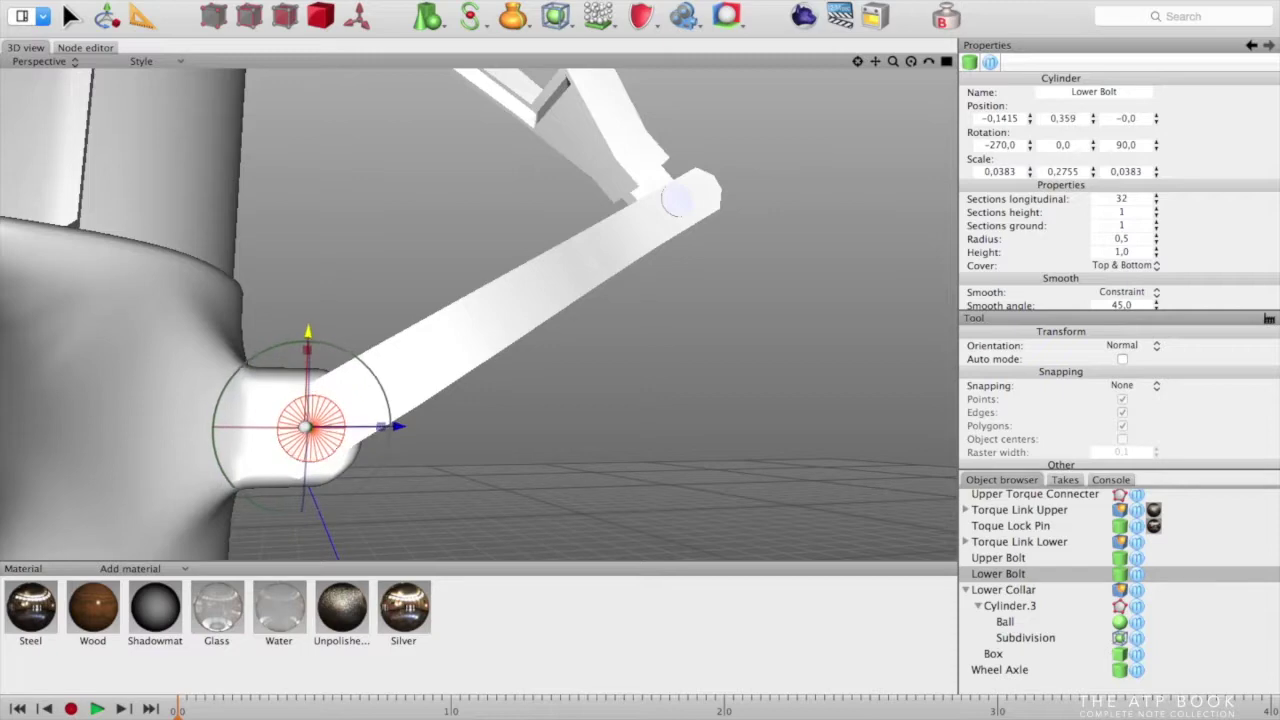
Center the Lower Bolt precisely in its hole using the Back view, to about X -0.1413, Y 0.3594
key(F3)
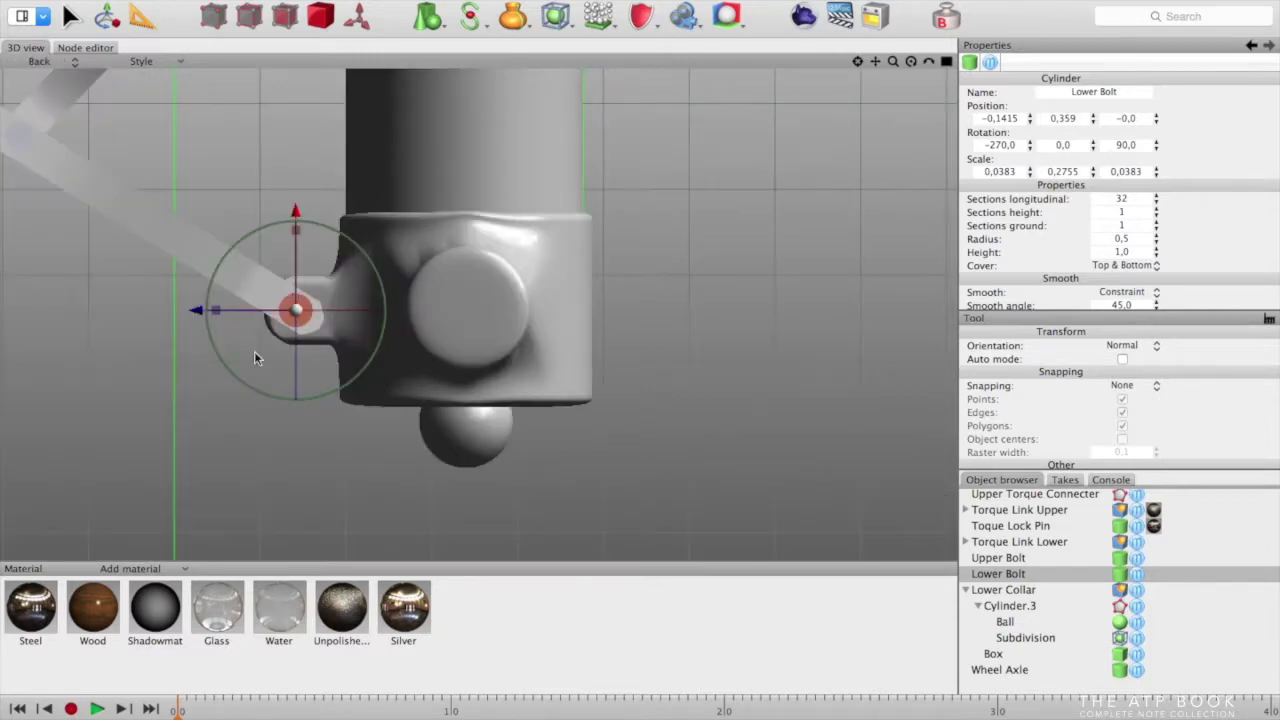
scroll(254, 355, up, 10)
scroll(254, 355, down, 10)
click(859, 62)
scroll(483, 250, down, 1)
scroll(483, 240, up, 4)
scroll(483, 230, down, 4)
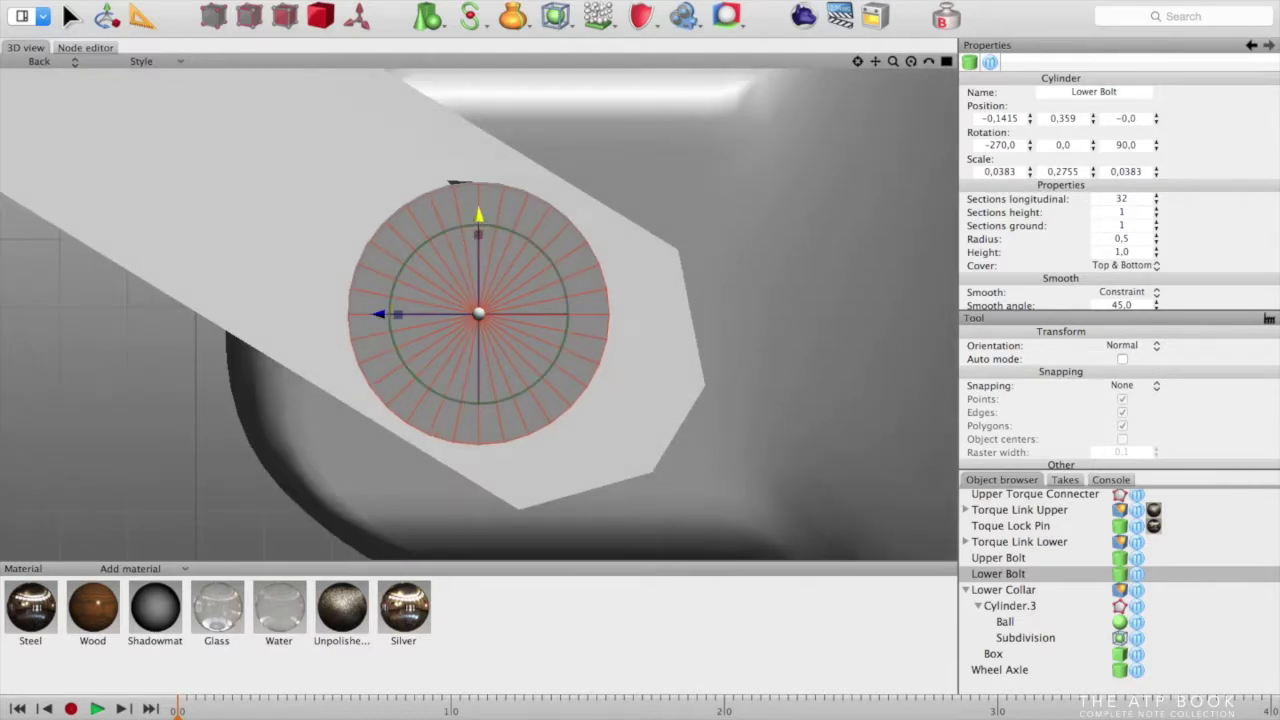
drag(479, 214, 479, 211)
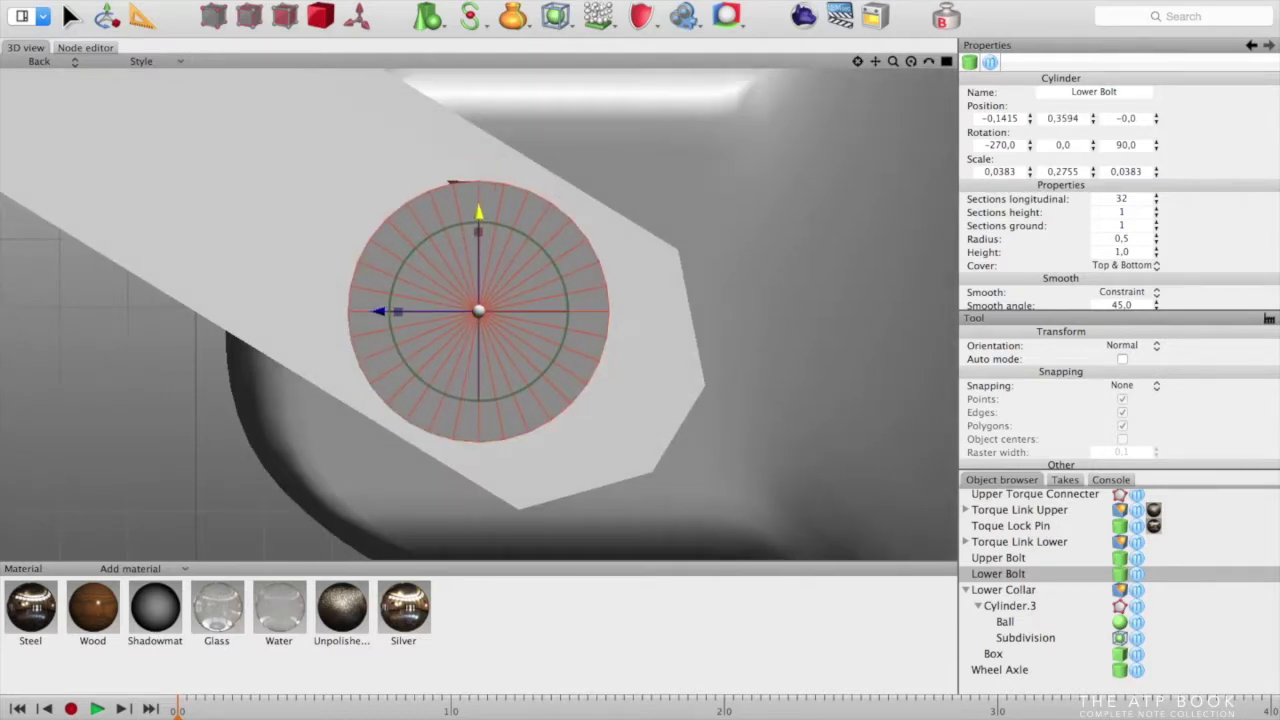
drag(376, 310, 374, 310)
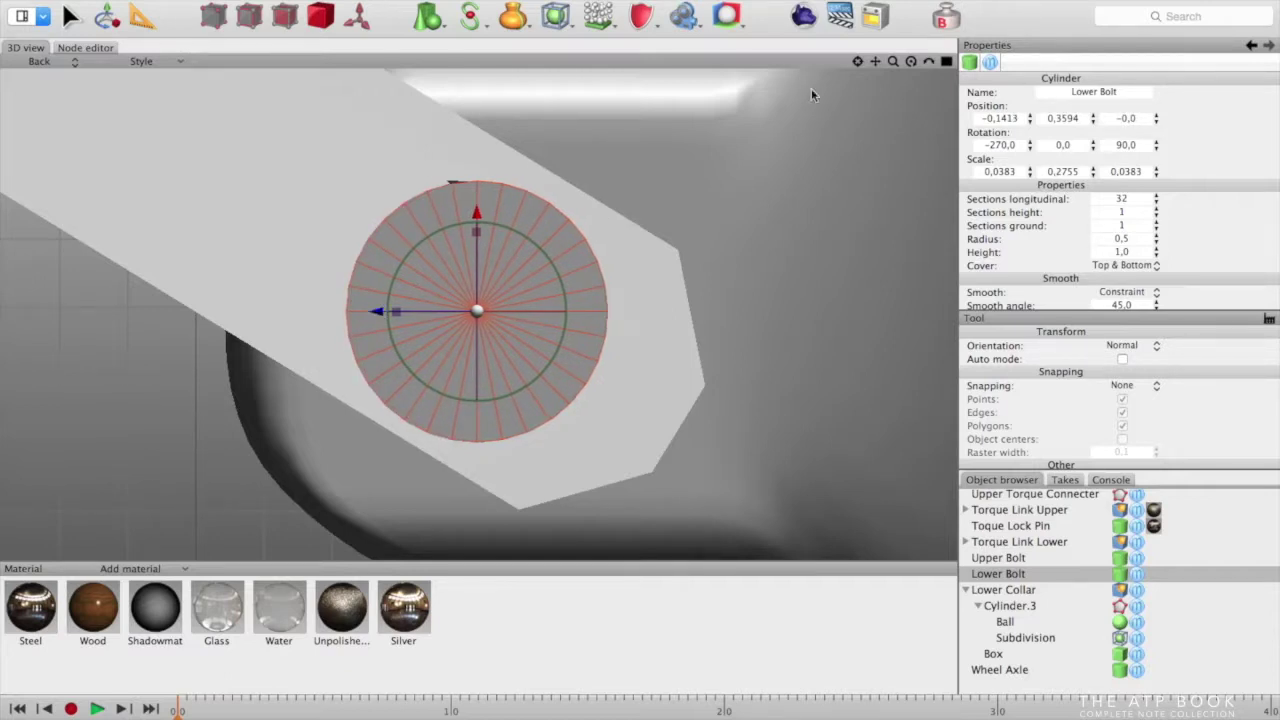
Return to the perspective view, inspect the torque link assembly and save the scene
key(1)
alt+drag(632, 375, 238, 390)
middle_drag(238, 388, 636, 250)
scroll(636, 245, down, 5)
alt+drag(648, 174, 640, 246)
middle_drag(640, 248, 635, 287)
click(140, 0)
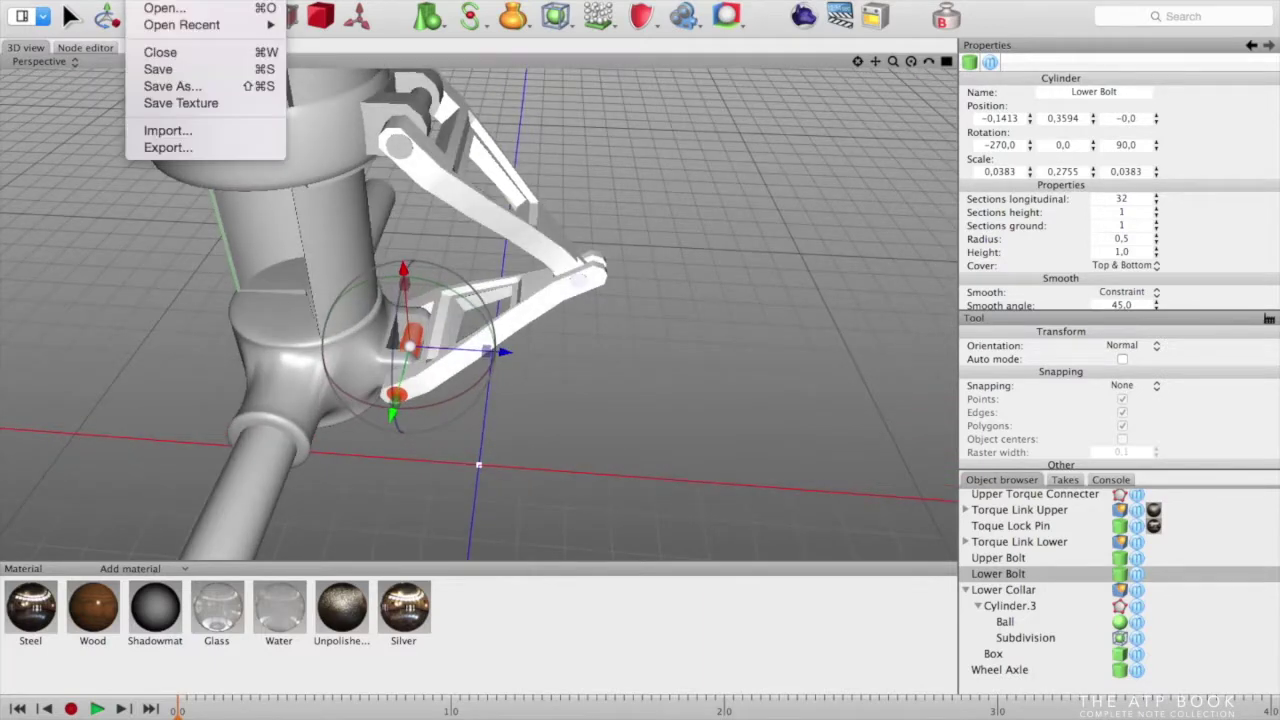
click(192, 70)
Select the Rotating Collar and Upper Torque Connecter and move them along X off the strut, placing the connecter at about X -0.7088
middle_drag(158, 265, 273, 241)
click(275, 242)
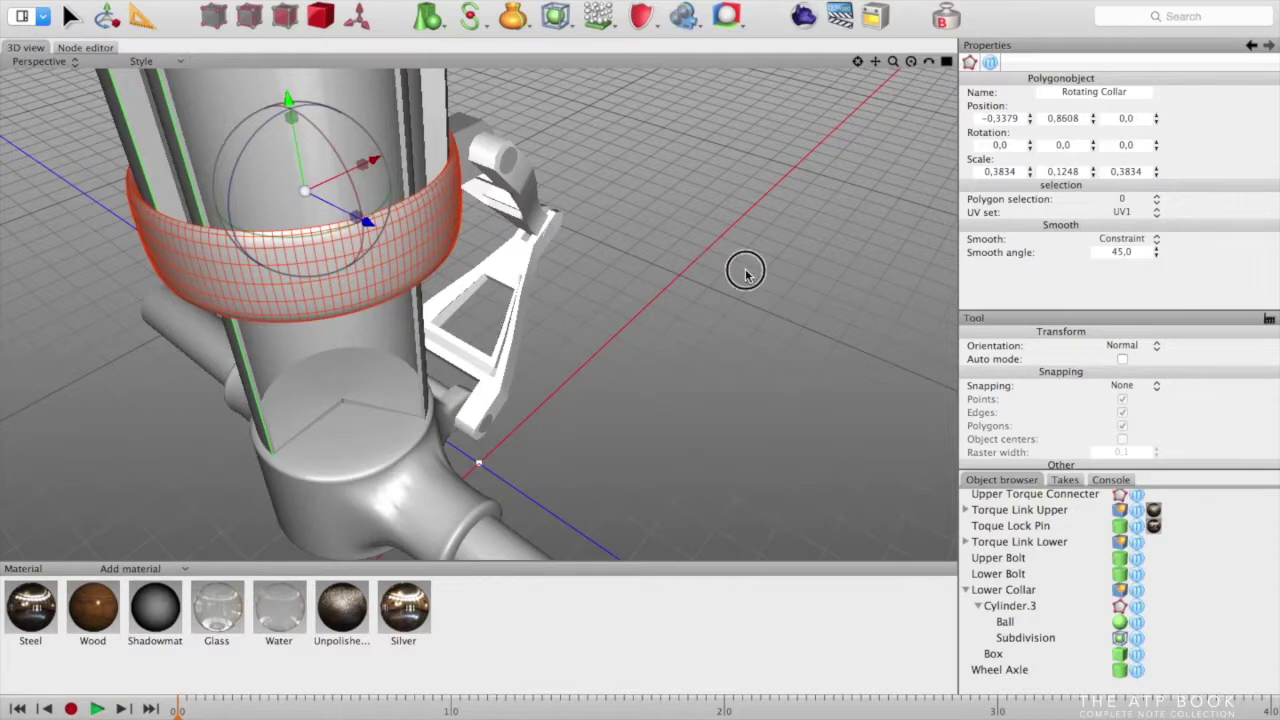
middle_drag(745, 271, 725, 270)
scroll(1075, 508, up, 5)
scroll(1064, 545, down, 2)
scroll(1053, 594, down, 2)
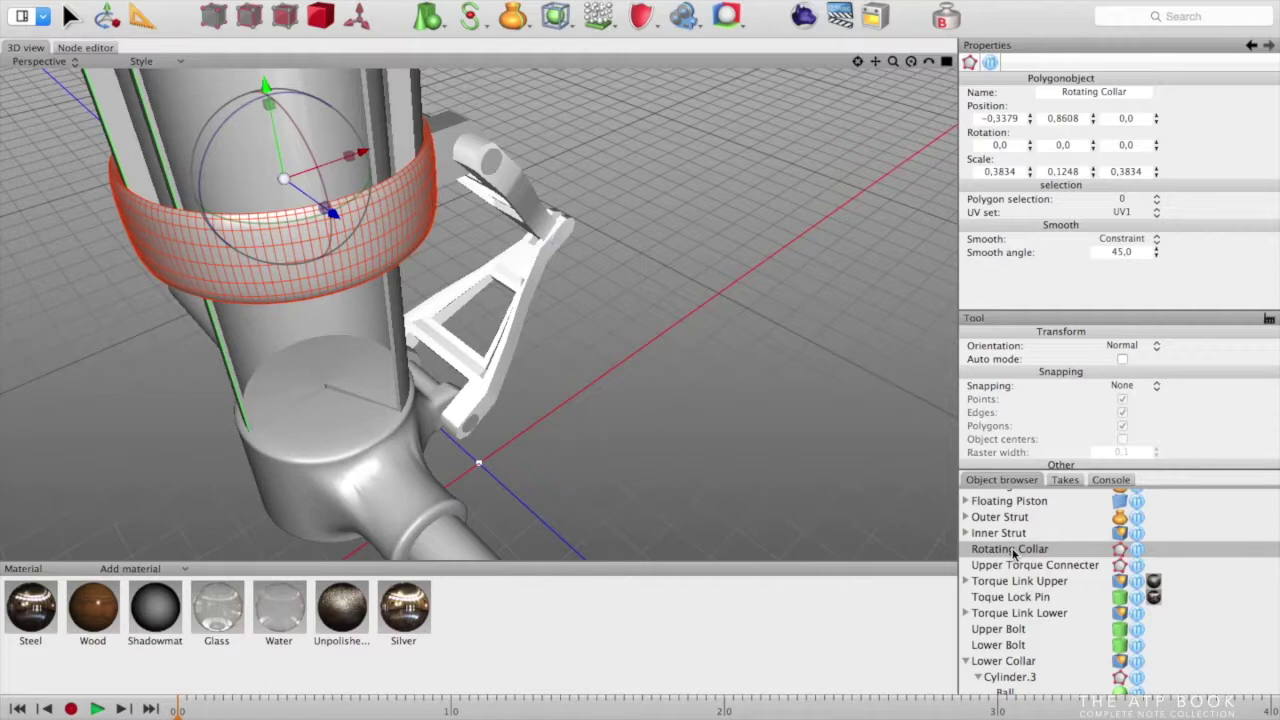
alt+drag(827, 494, 620, 428)
scroll(453, 288, up, 10)
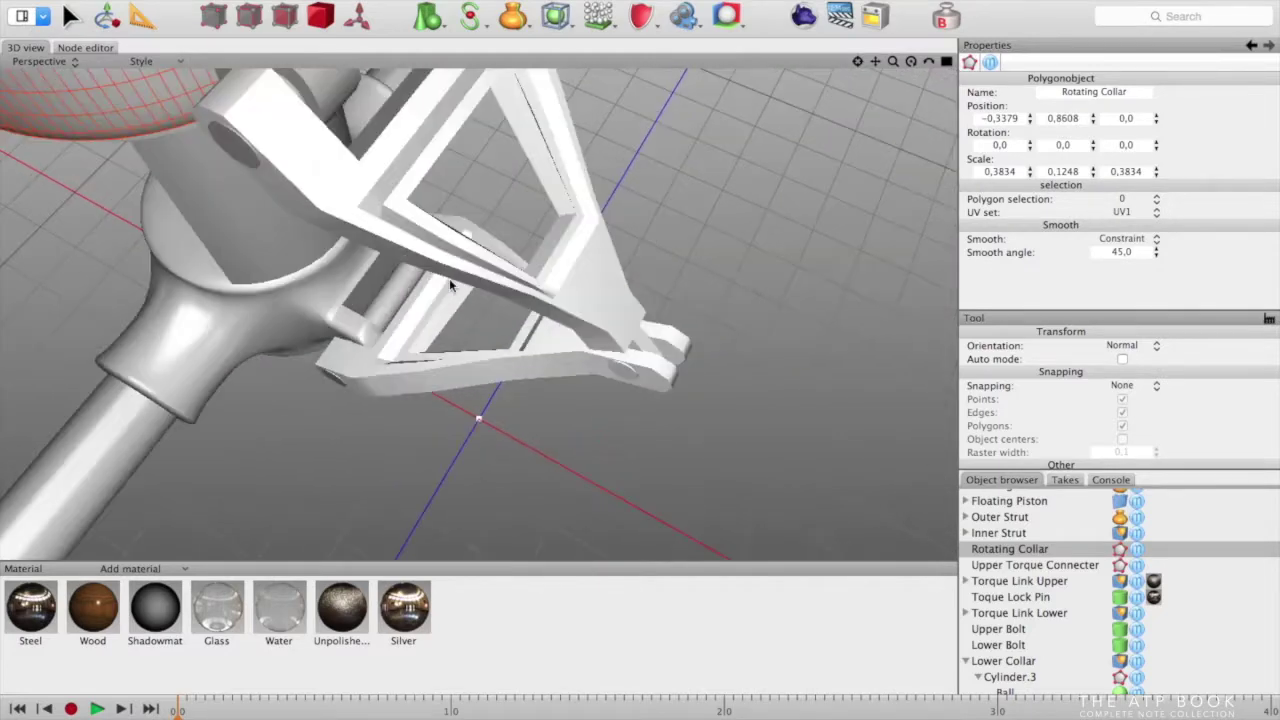
scroll(450, 284, down, 10)
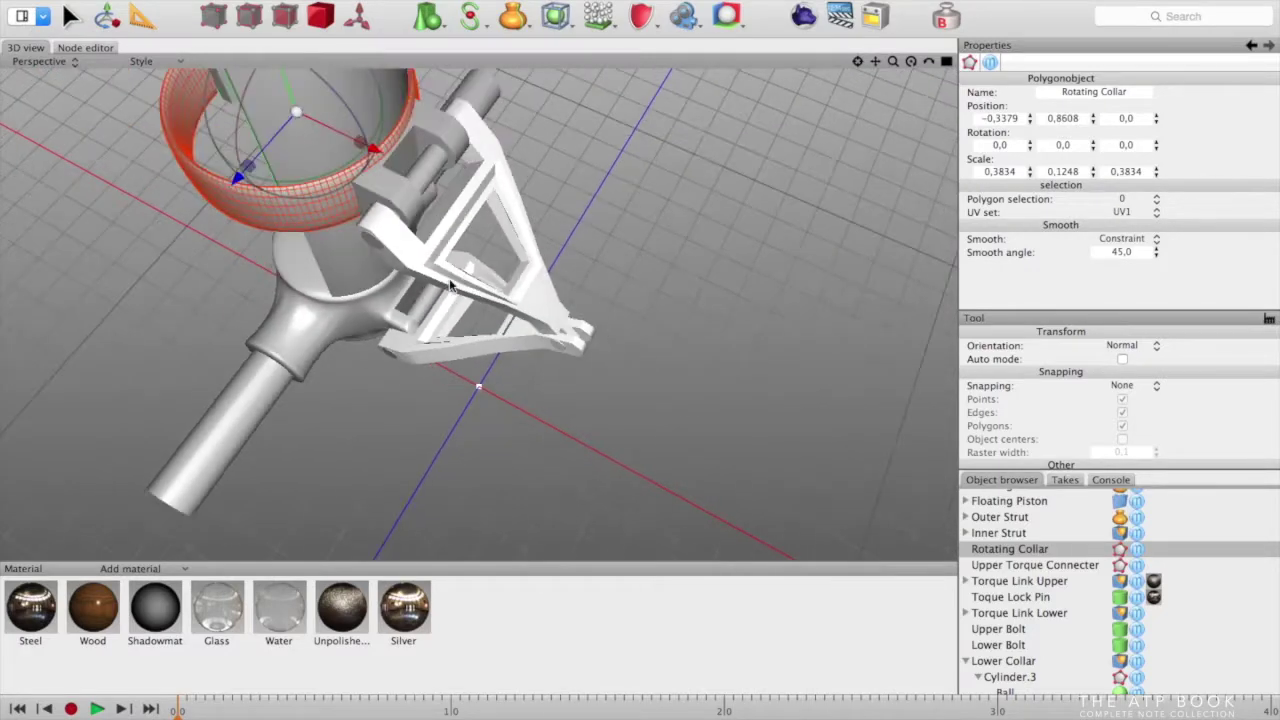
shift+click(390, 200)
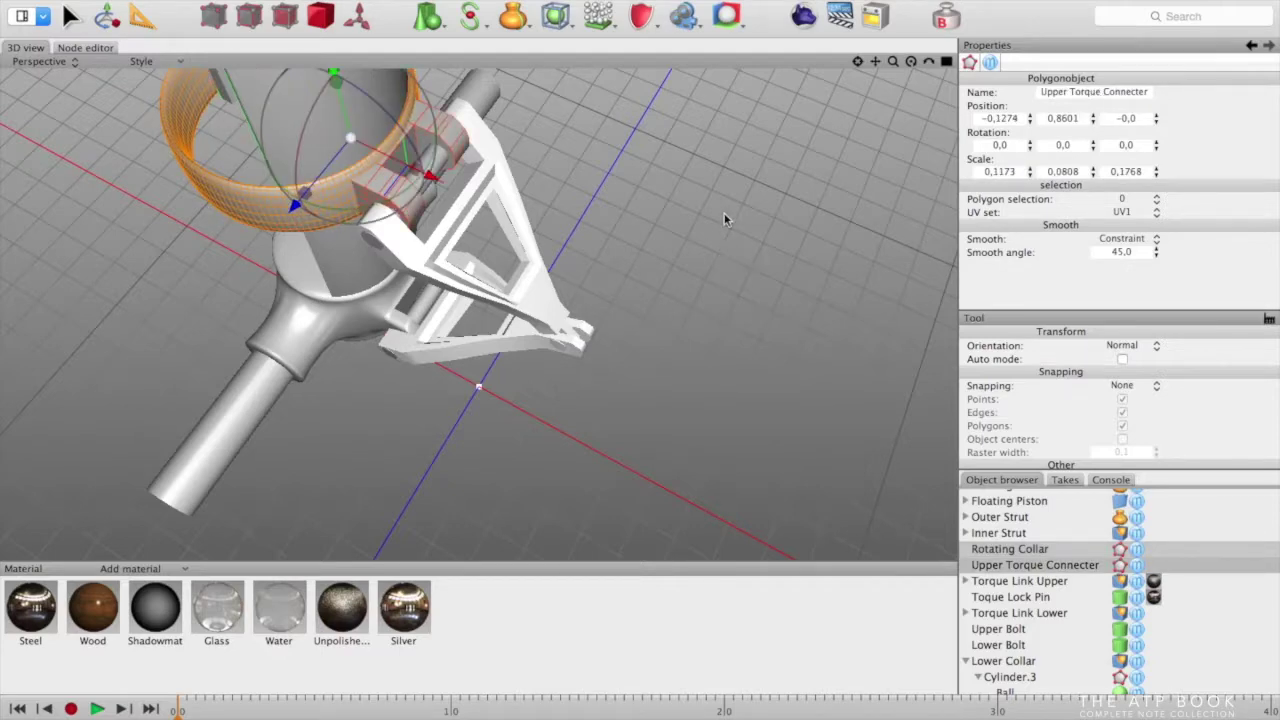
scroll(726, 238, down, 5)
drag(479, 238, 182, 131)
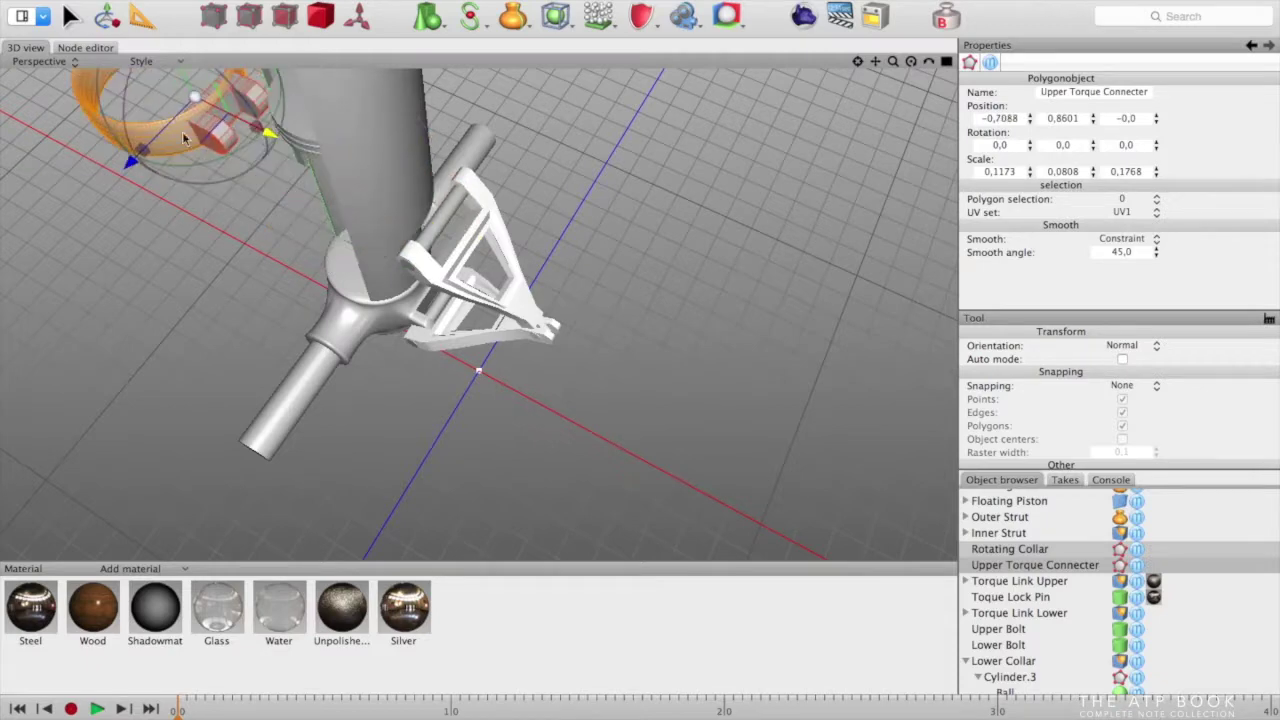
Separate the Upper Torque Connecter from the Rotating Collar by moving it along X to about -0.6559
click(619, 183)
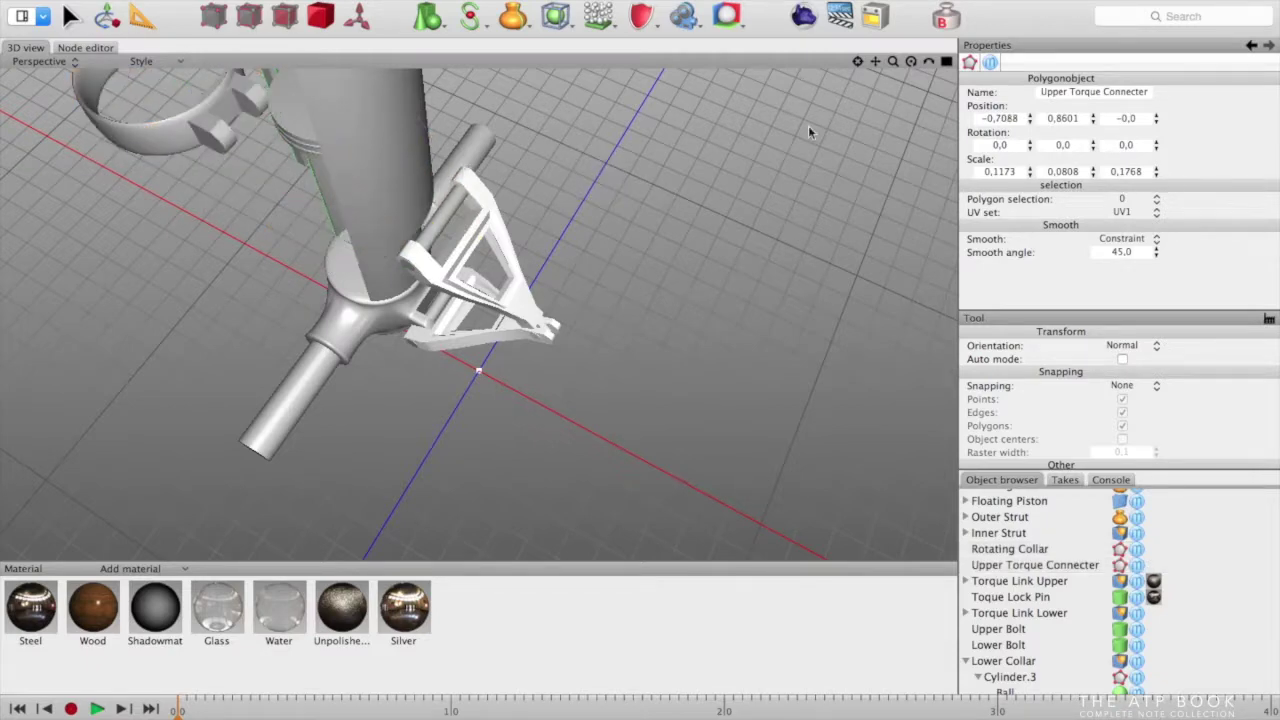
click(172, 136)
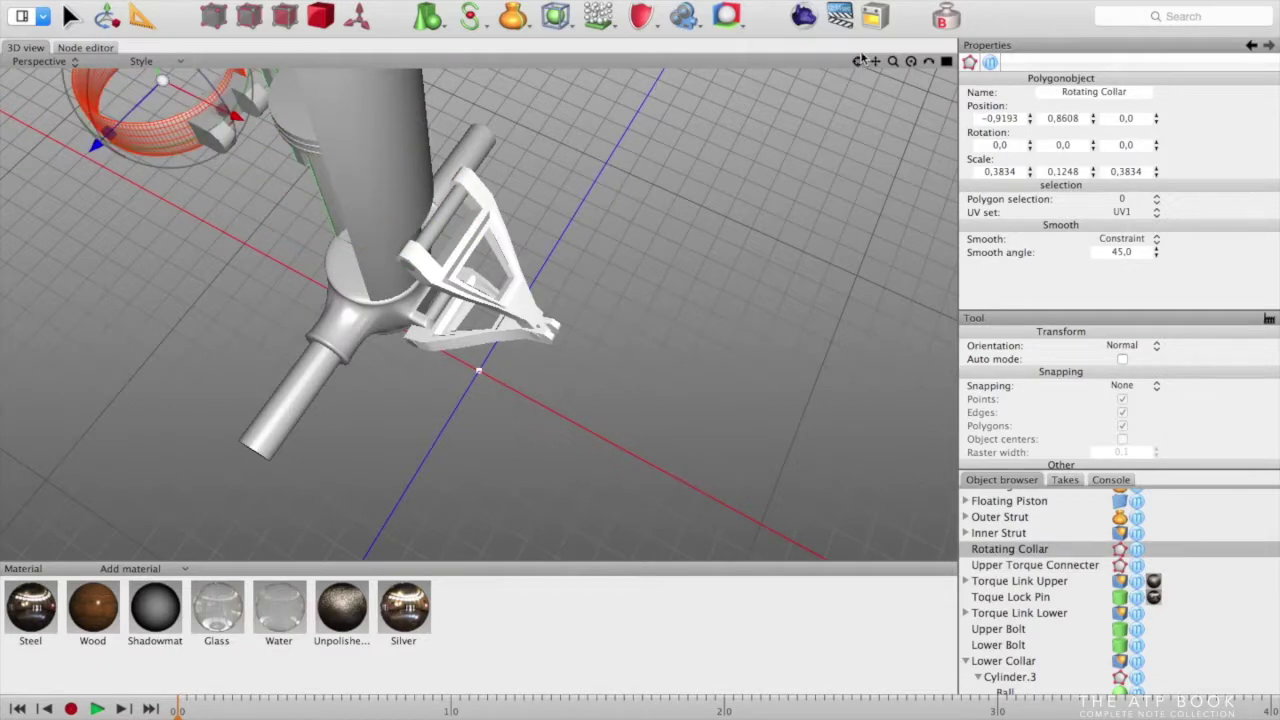
click(858, 61)
scroll(698, 262, up, 4)
middle_drag(575, 518, 640, 423)
click(655, 390)
drag(738, 383, 805, 392)
click(622, 471)
middle_drag(622, 471, 684, 420)
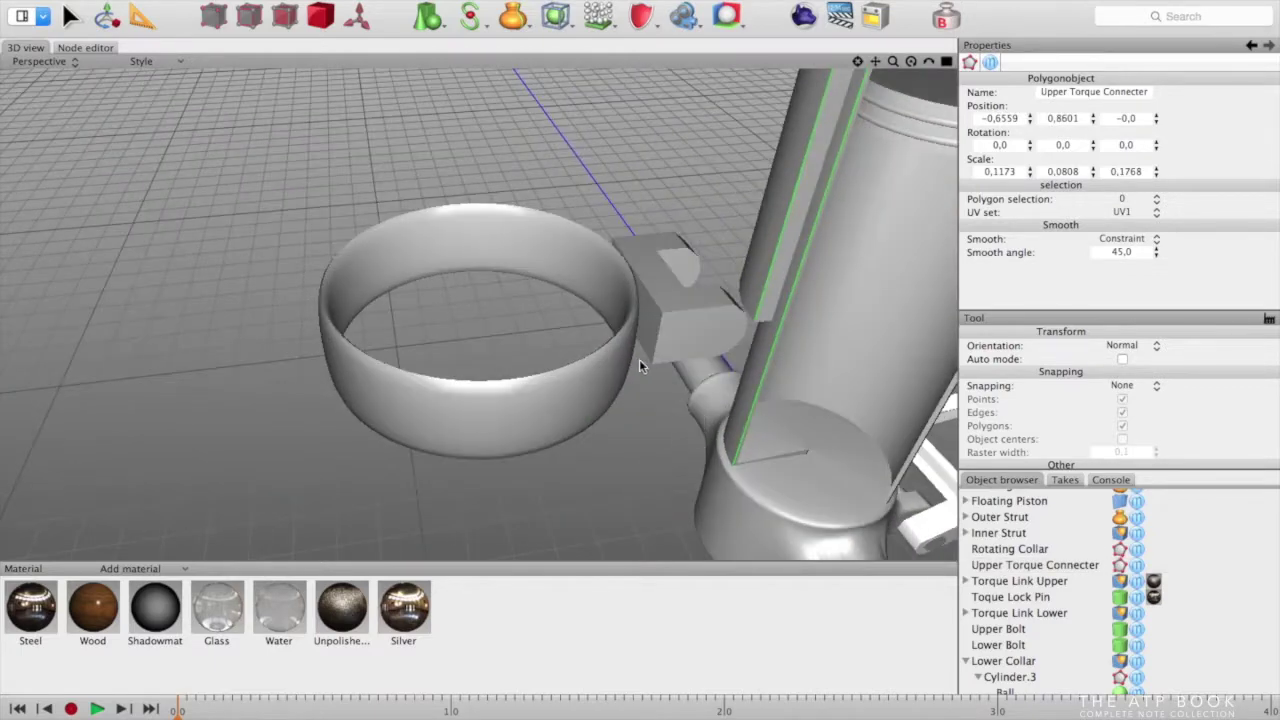
Move the Rotating Collar farther along X away from the Upper Torque Connecter
click(689, 334)
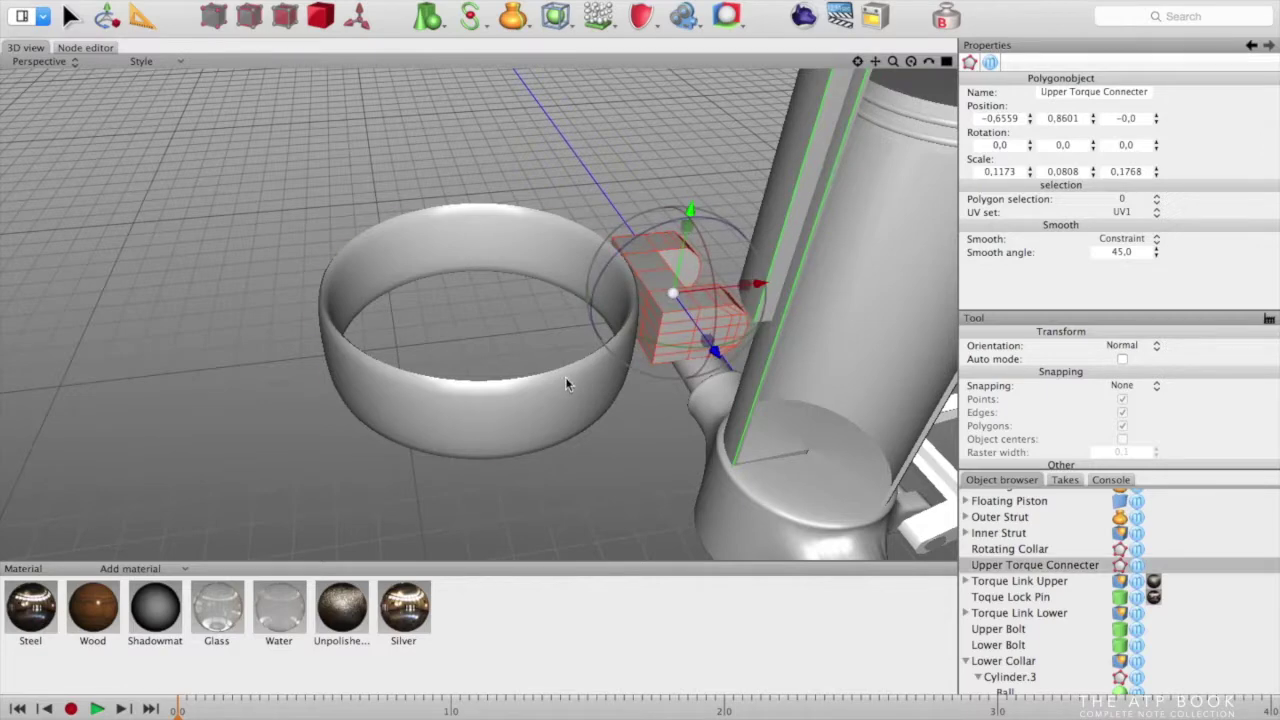
click(566, 384)
drag(570, 308, 500, 311)
click(664, 304)
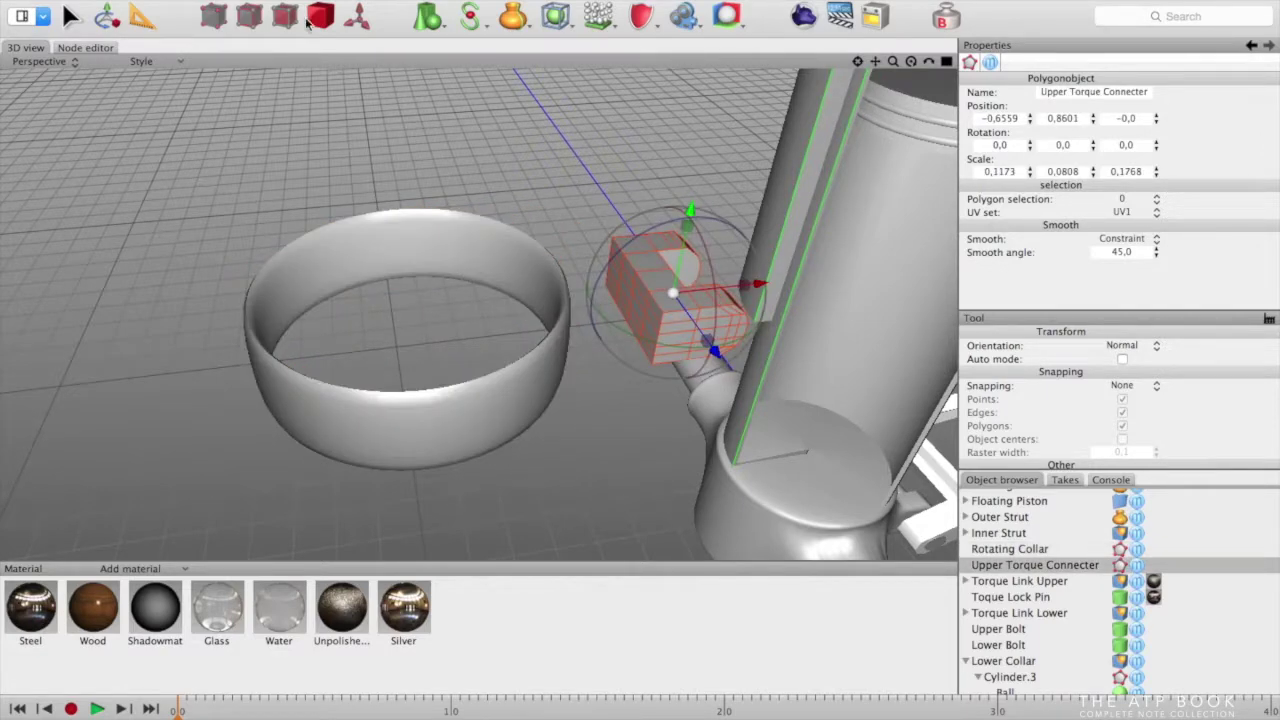
click(70, 16)
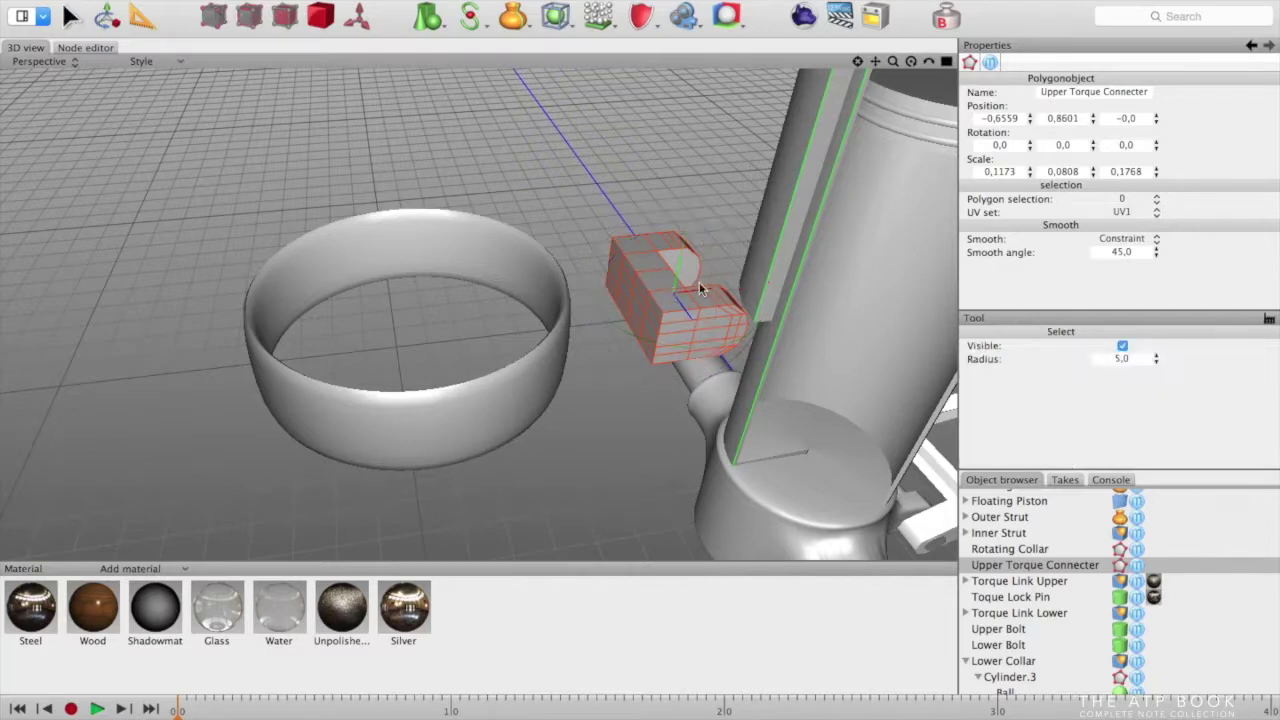
click(289, 17)
click(617, 259)
mouse_move(617, 260)
mouse_down()
mouse_move(622, 310)
mouse_move(648, 289)
mouse_move(640, 312)
mouse_up()
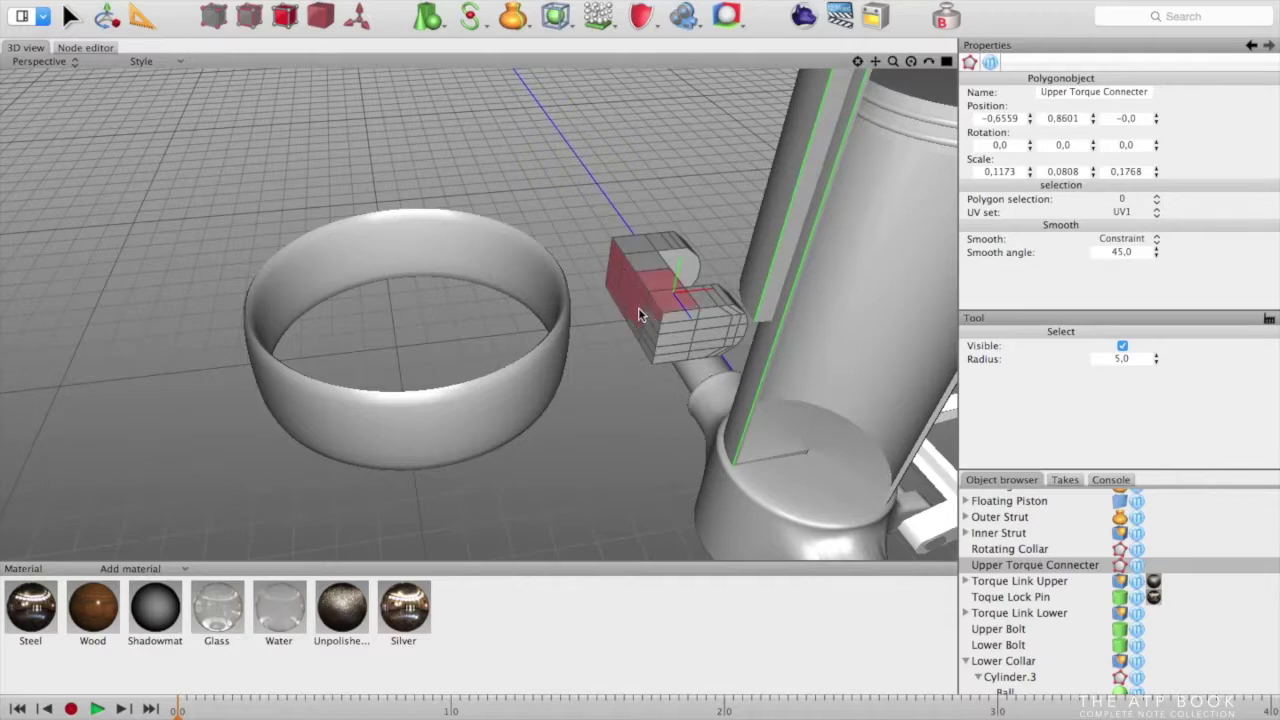
click(637, 313)
alt+drag(637, 411, 597, 392)
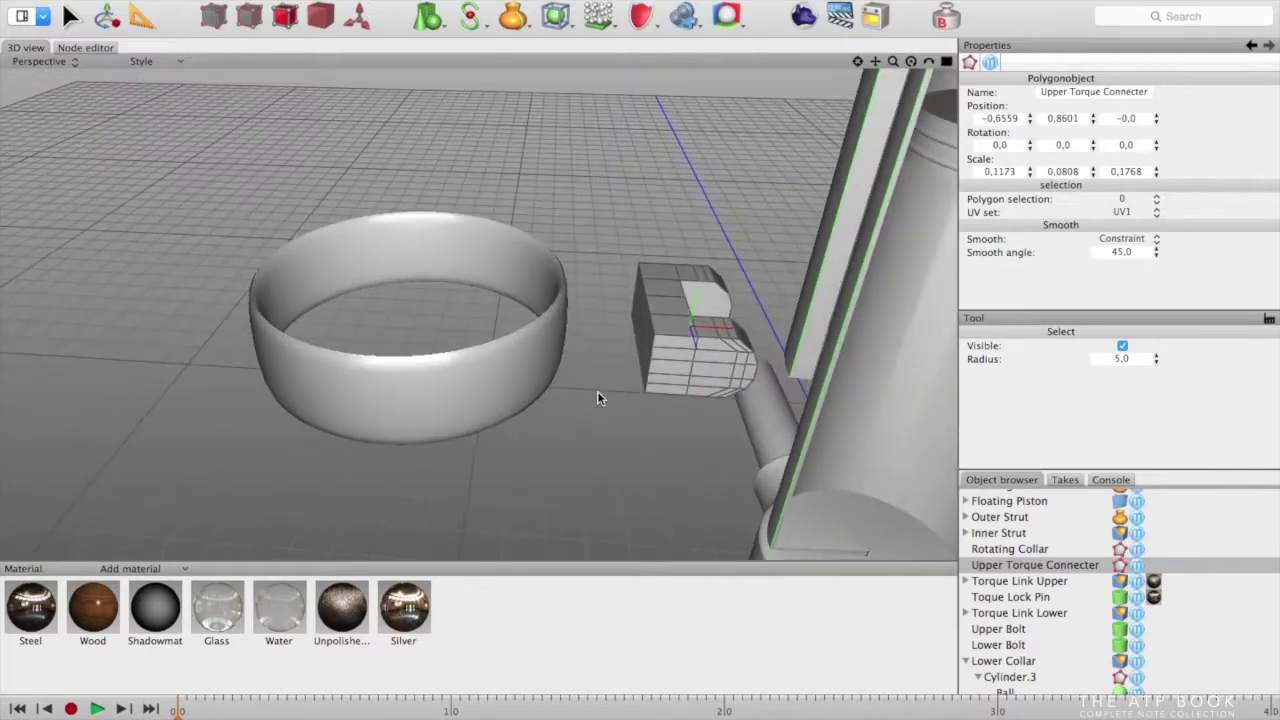
Area-select the points on the Upper Torque Connecter's collar-facing side and move them toward the lugs to thin its back wall
click(215, 27)
alt+drag(659, 494, 643, 457)
key(a)
drag(620, 248, 668, 451)
click(115, 27)
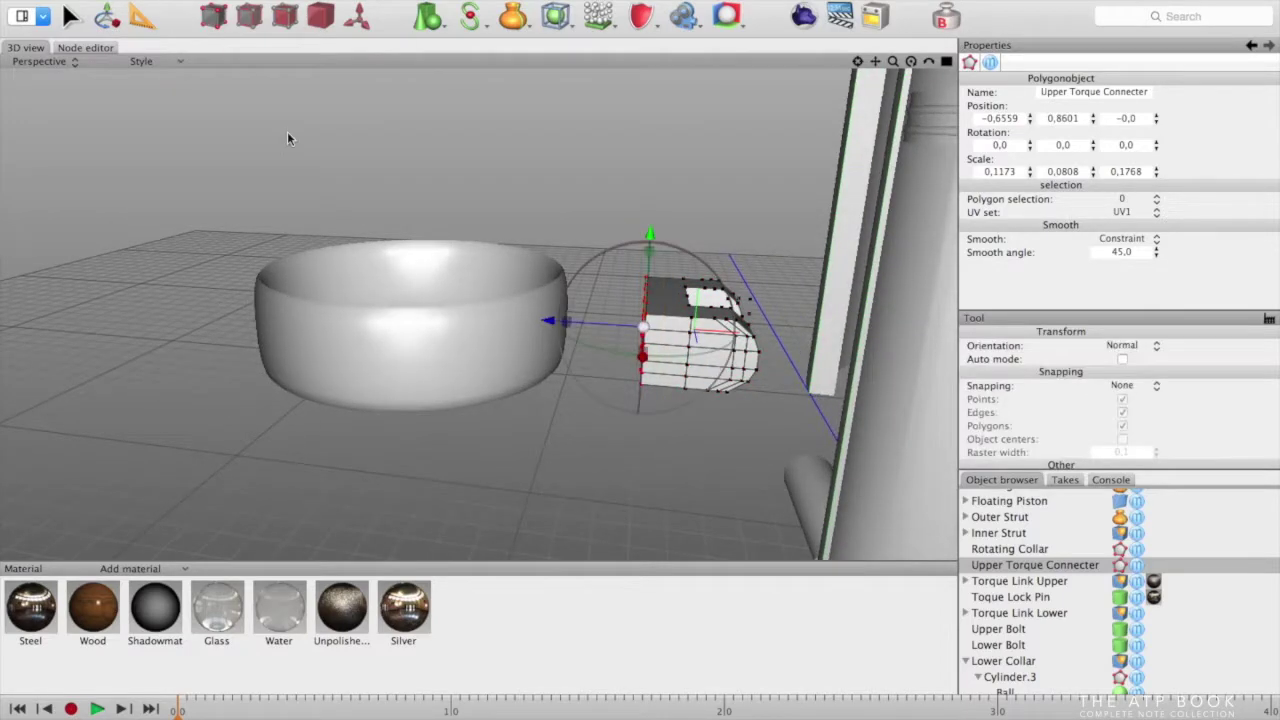
drag(736, 331, 768, 331)
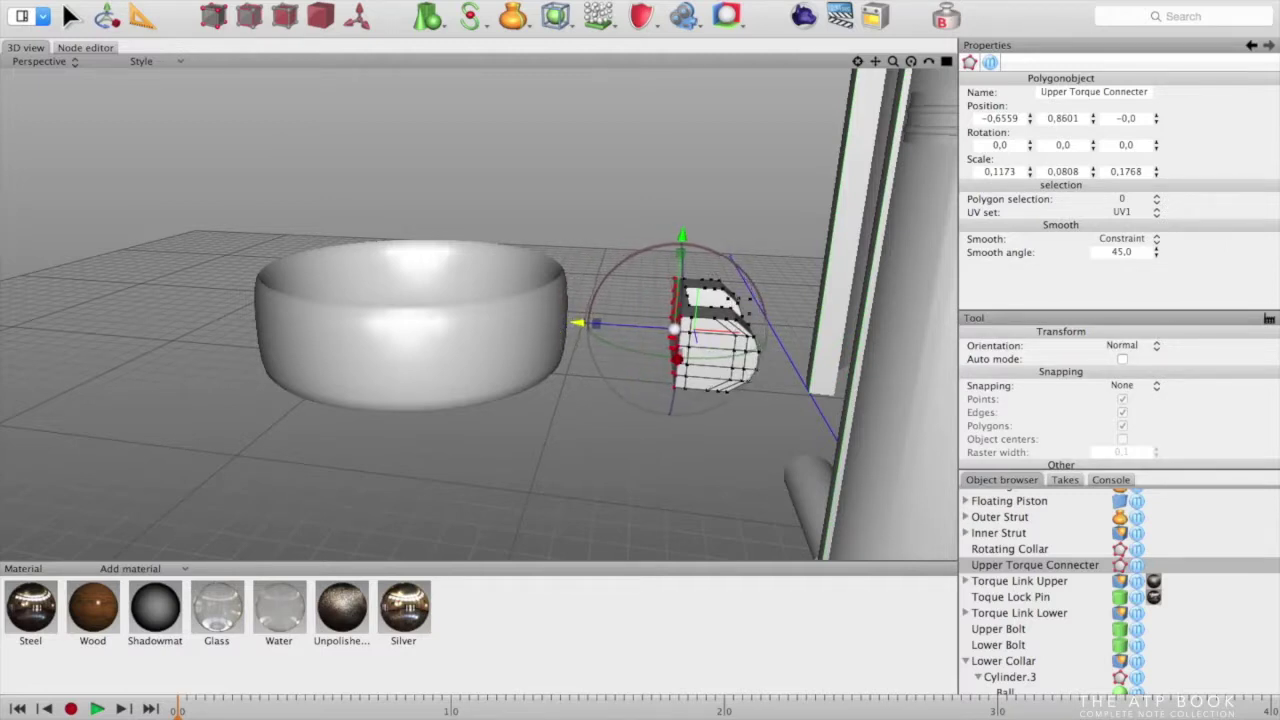
click(609, 427)
alt+drag(609, 427, 625, 505)
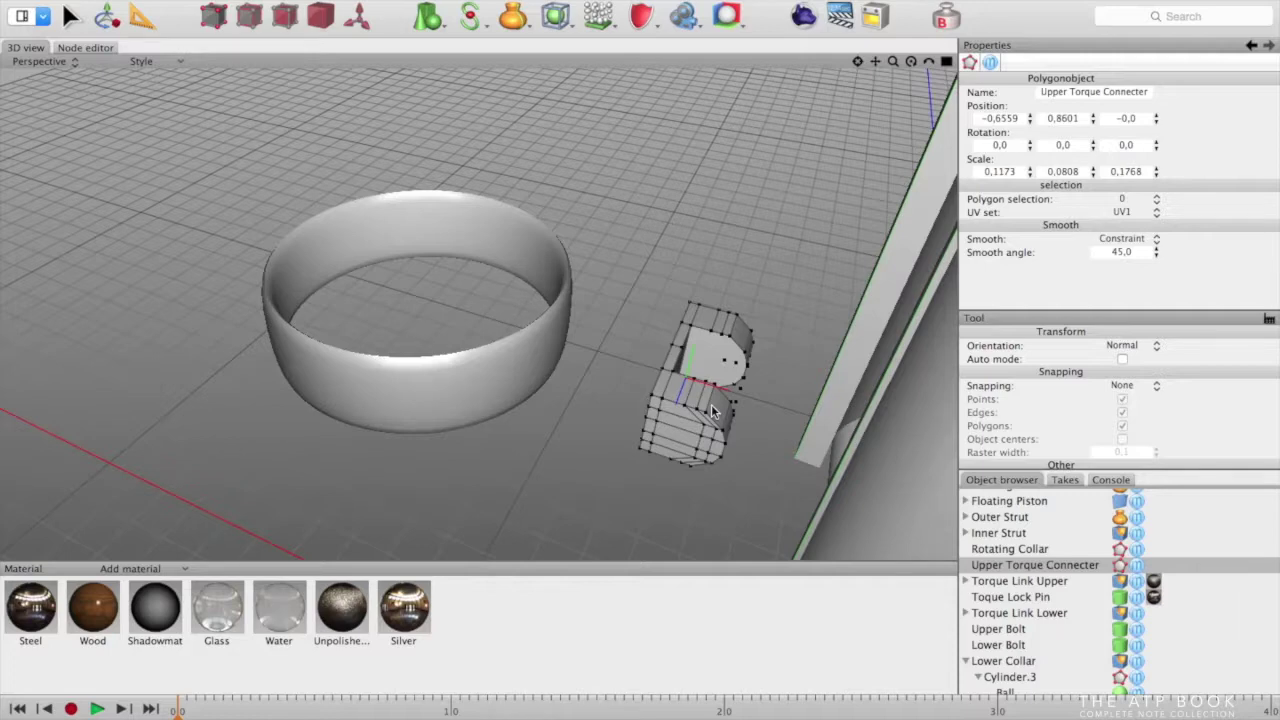
Area-select the stray points floating in the gap between the Upper Torque Connecter's two lugs
alt+drag(775, 401, 657, 438)
middle_drag(657, 437, 650, 485)
drag(877, 62, 876, 8)
scroll(650, 380, up, 4)
scroll(660, 409, down, 4)
key(a)
drag(491, 474, 535, 531)
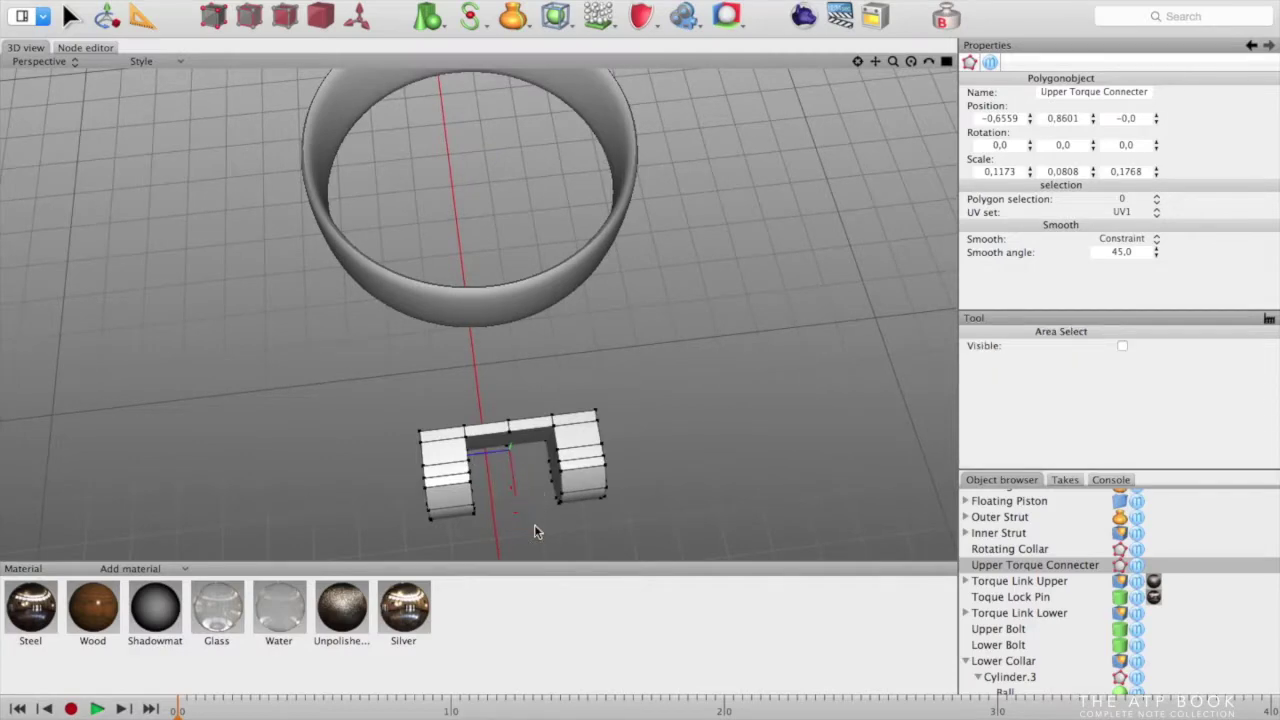
middle_drag(506, 480, 284, 250)
click(322, 22)
middle_drag(537, 340, 614, 238)
Select all polygons on the Upper Torque Connecter's flat collar-facing side and delete them to leave that side open
click(285, 16)
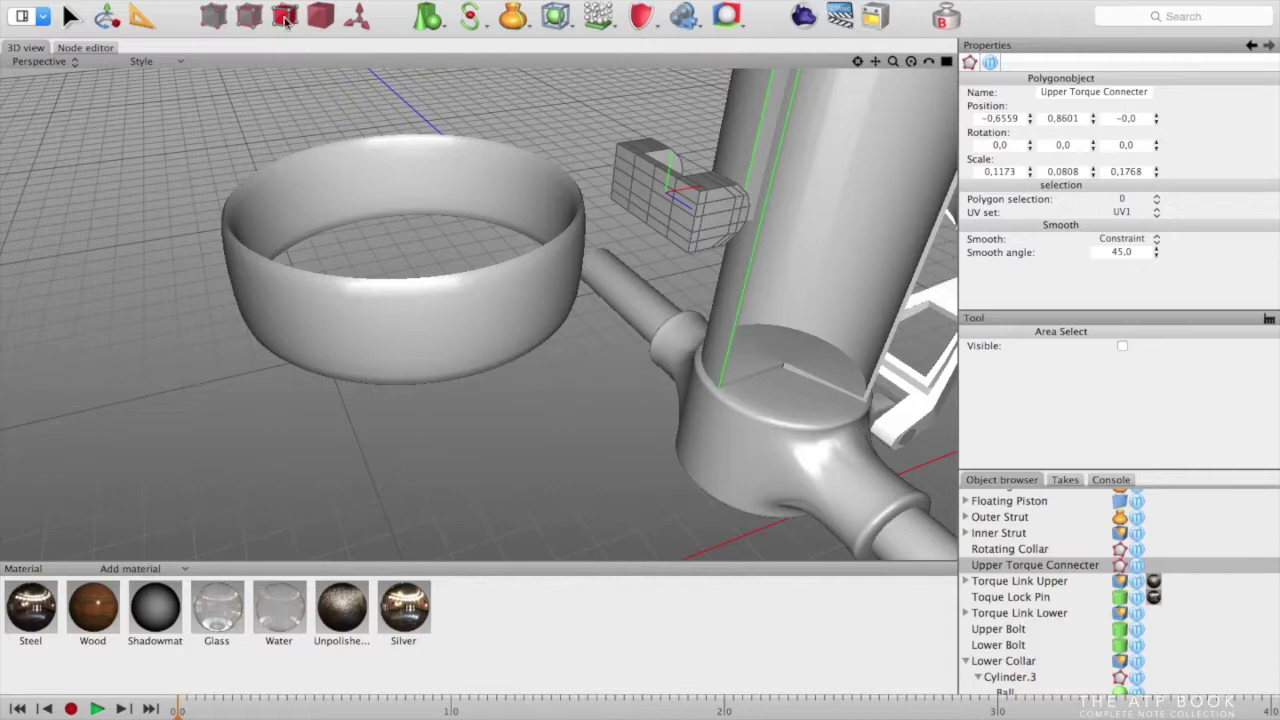
click(286, 22)
click(106, 19)
mouse_move(636, 165)
mouse_down()
mouse_move(652, 162)
mouse_move(686, 200)
mouse_move(668, 230)
mouse_move(623, 177)
mouse_move(623, 200)
mouse_move(648, 171)
mouse_move(678, 195)
mouse_move(678, 222)
mouse_move(661, 211)
mouse_up()
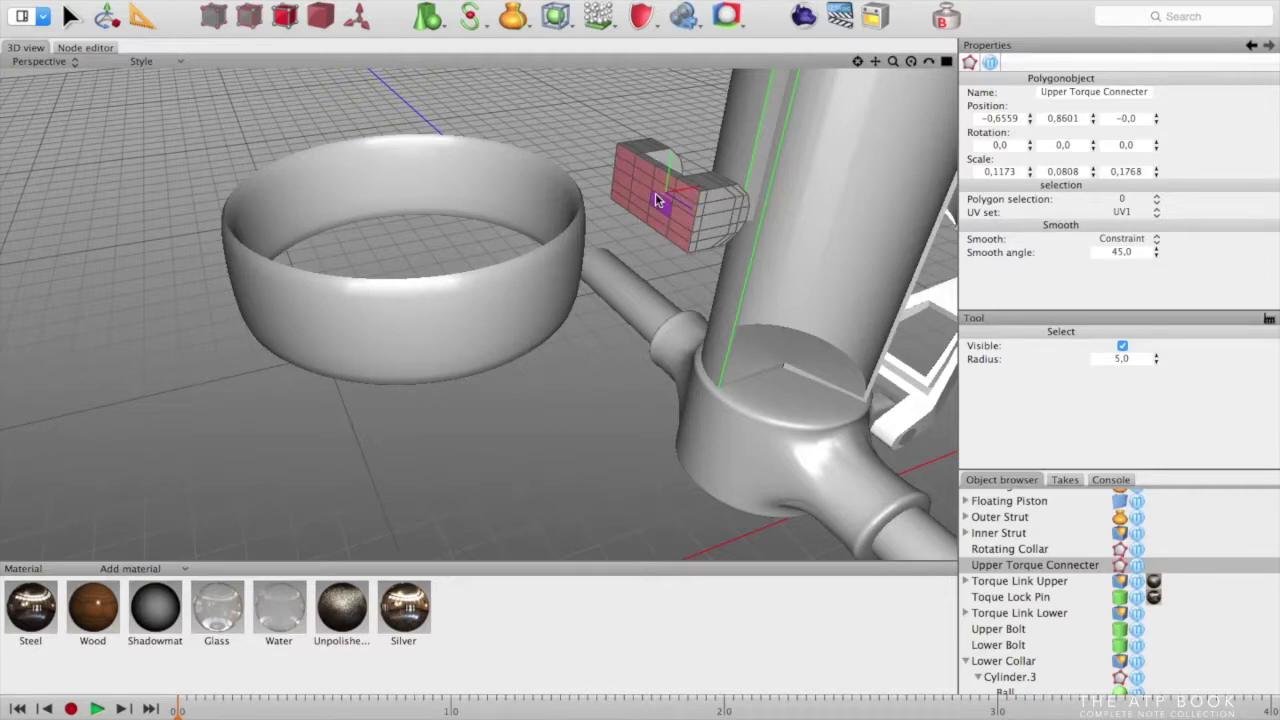
key(Delete)
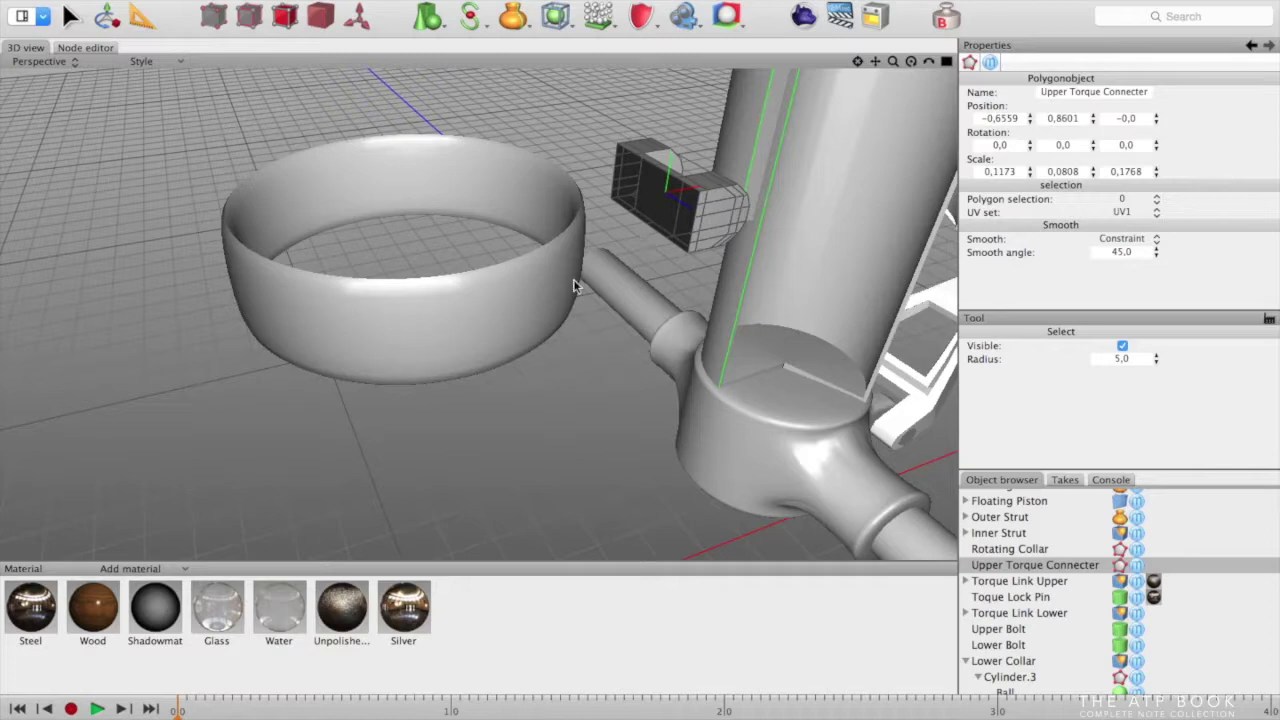
middle_drag(595, 340, 434, 305)
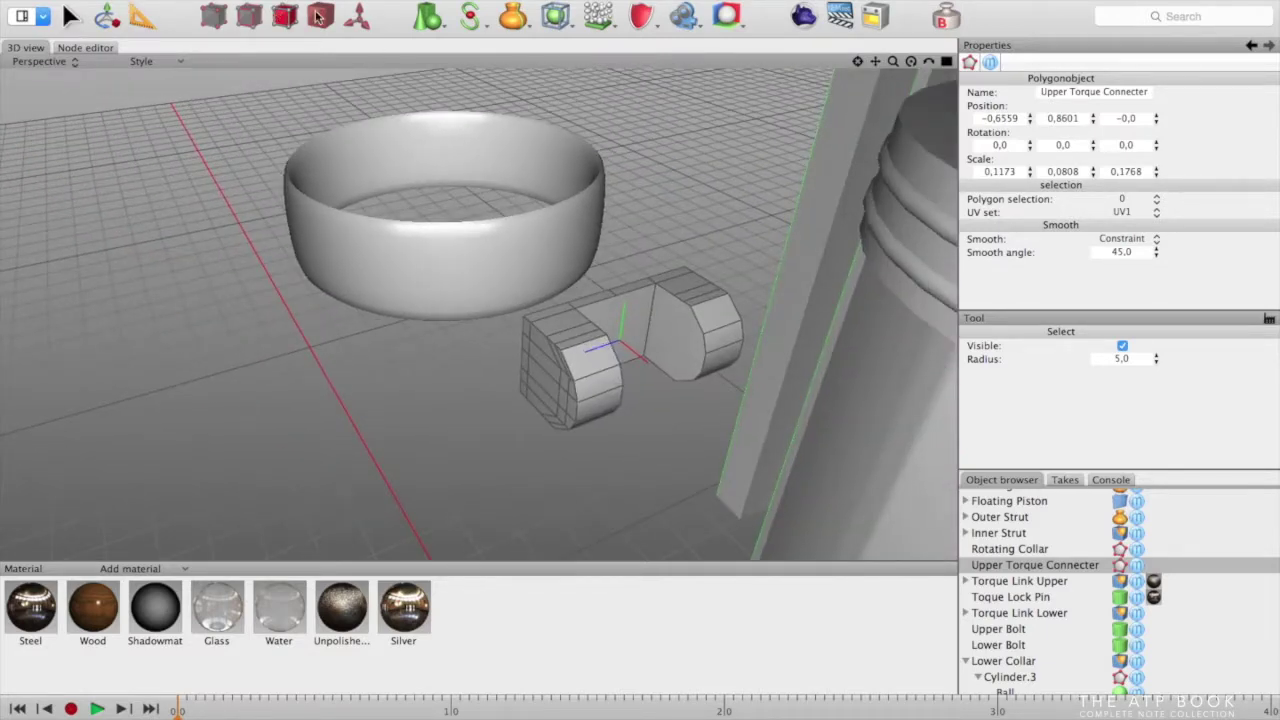
Select the Rotating Collar and examine how its mesh lines up with the Upper Torque Connecter from the front
click(1029, 552)
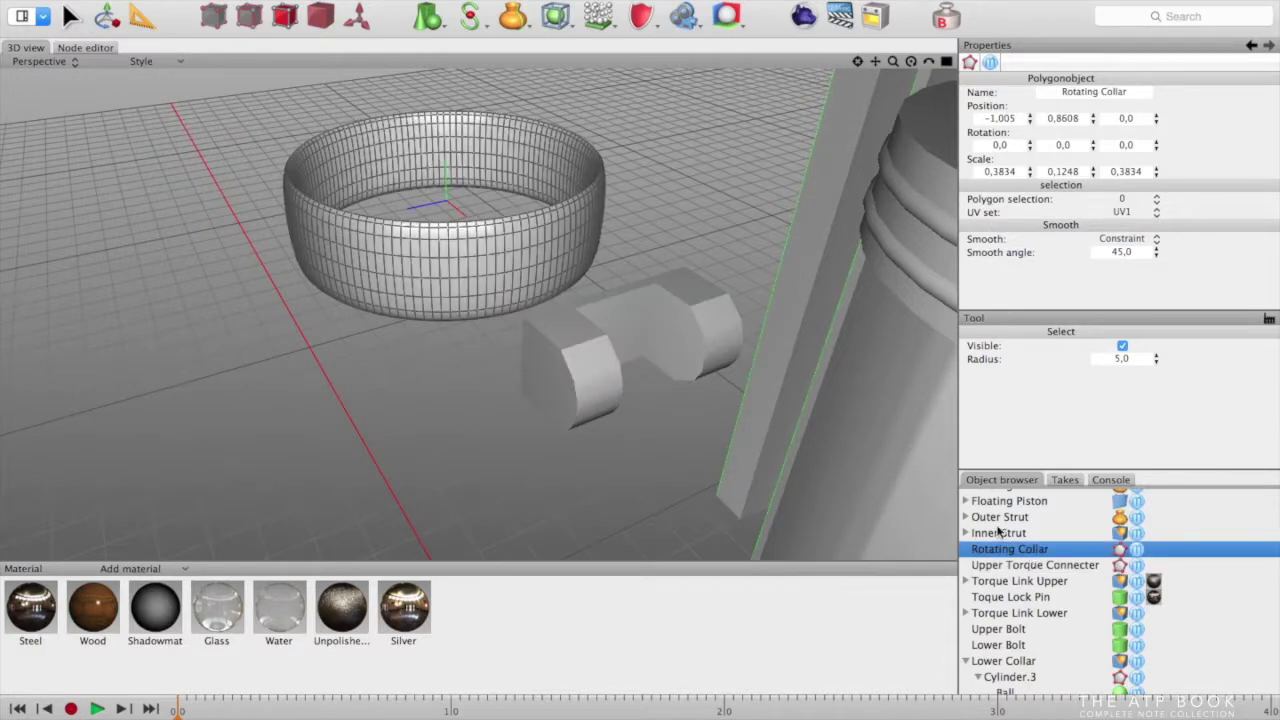
drag(652, 242, 600, 254)
alt+drag(689, 248, 625, 247)
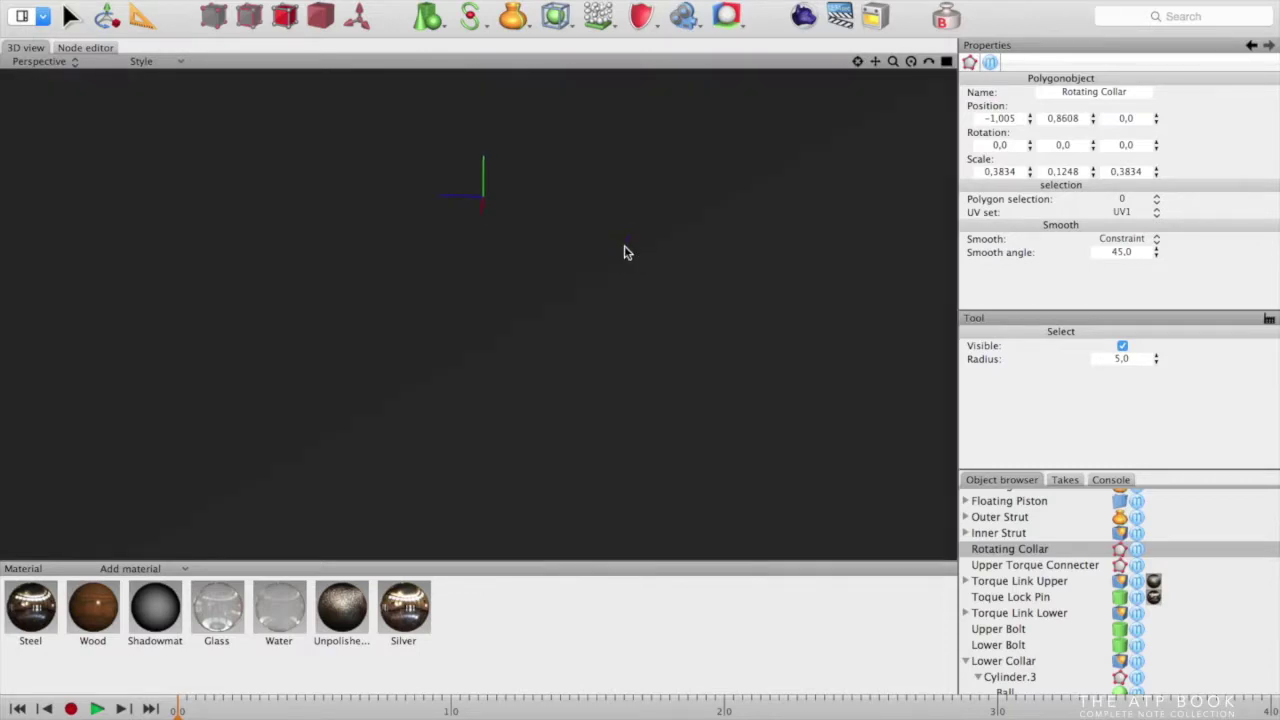
scroll(625, 247, up, 3)
scroll(625, 247, up, 5)
scroll(625, 247, down, 4)
scroll(625, 247, down, 1)
scroll(755, 229, down, 2)
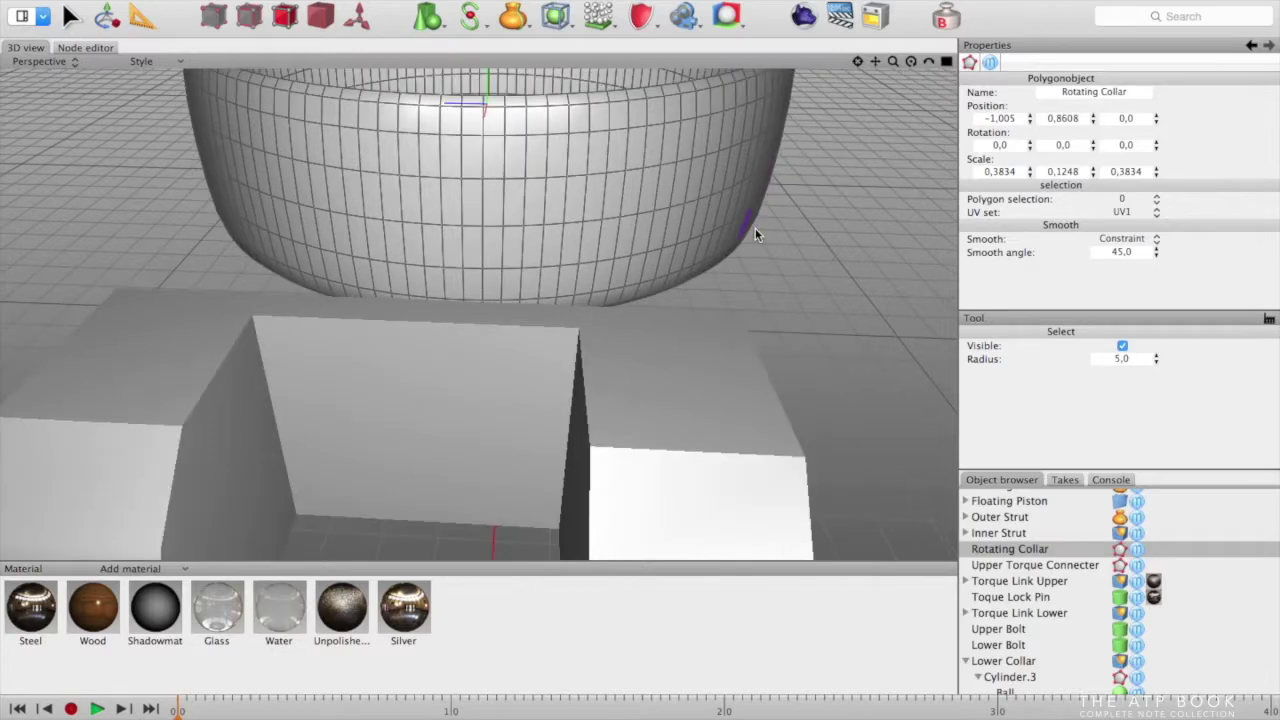
scroll(755, 229, down, 1)
scroll(755, 230, up, 1)
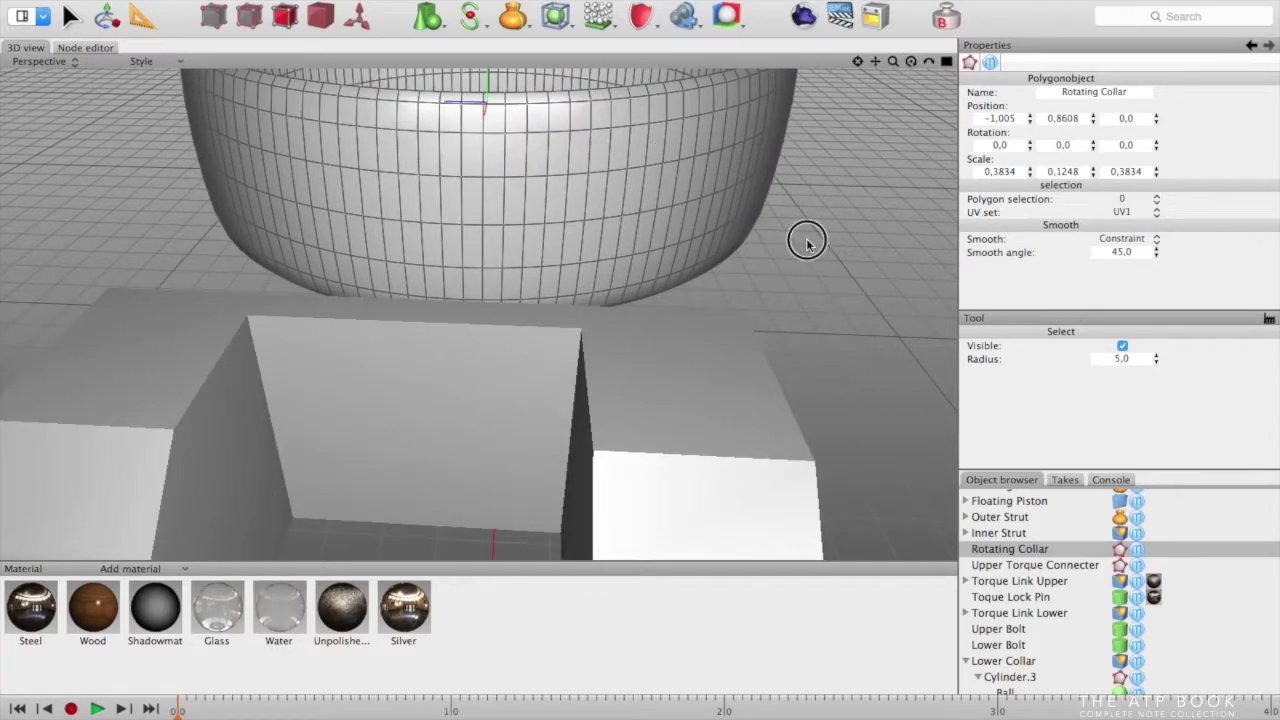
alt+drag(805, 246, 821, 259)
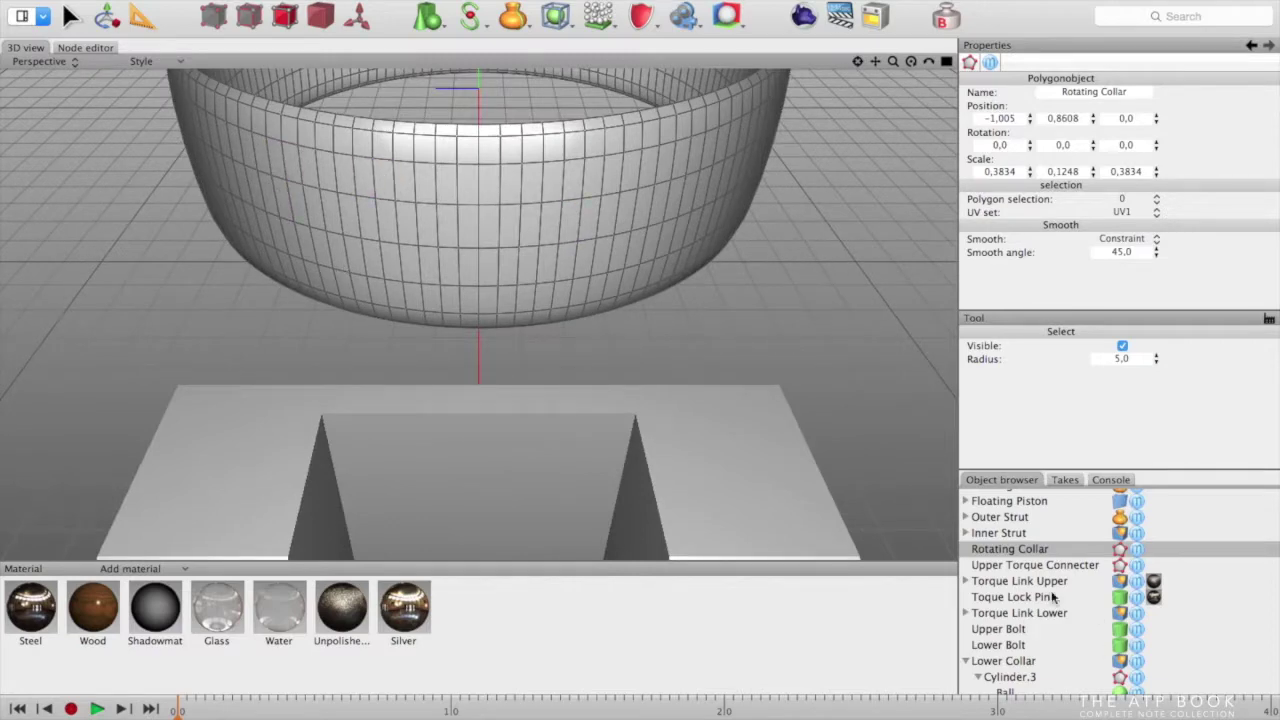
Move the whole Upper Torque Connecter along X toward the Rotating Collar, to about X -0.7762
click(1030, 566)
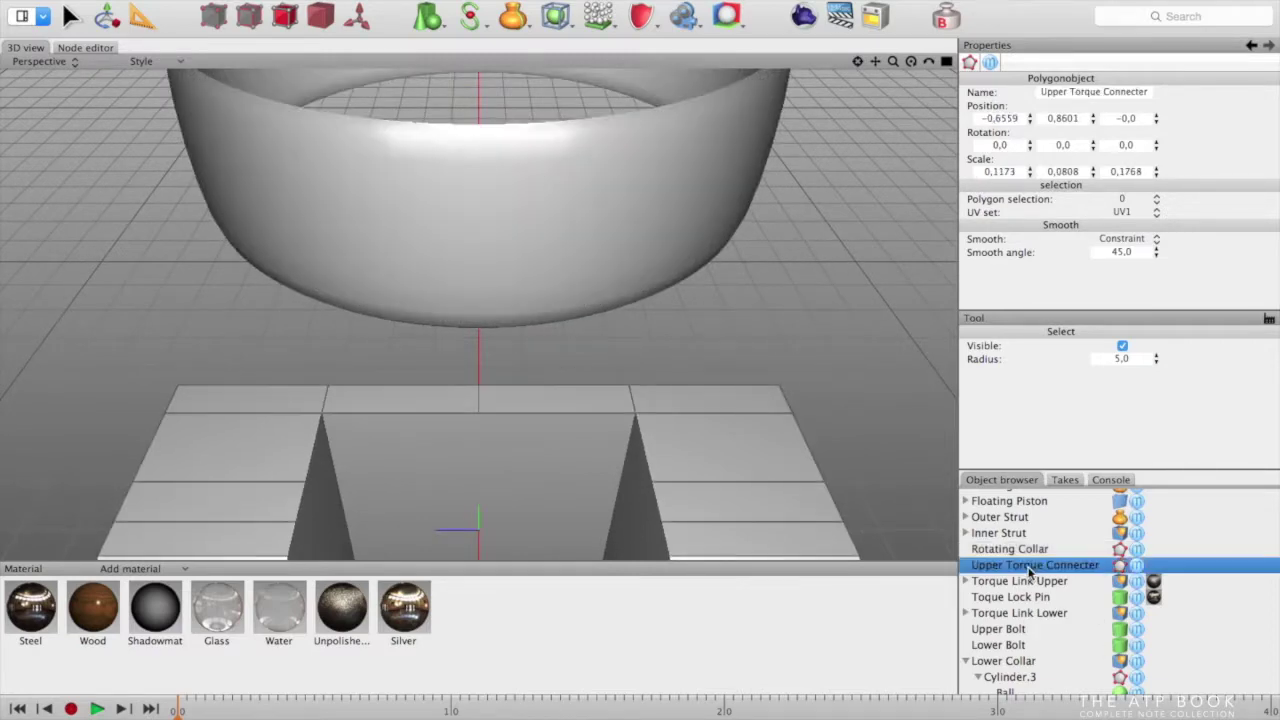
scroll(266, 214, down, 10)
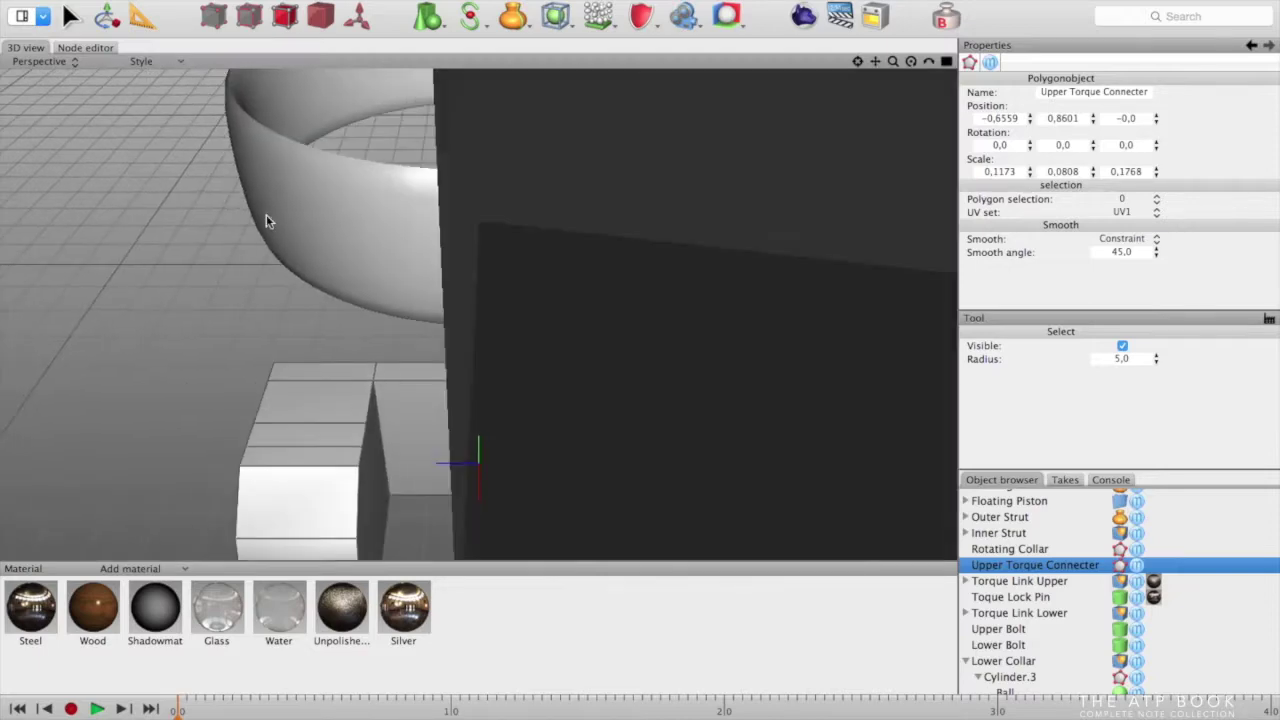
alt+drag(162, 225, 305, 195)
click(105, 18)
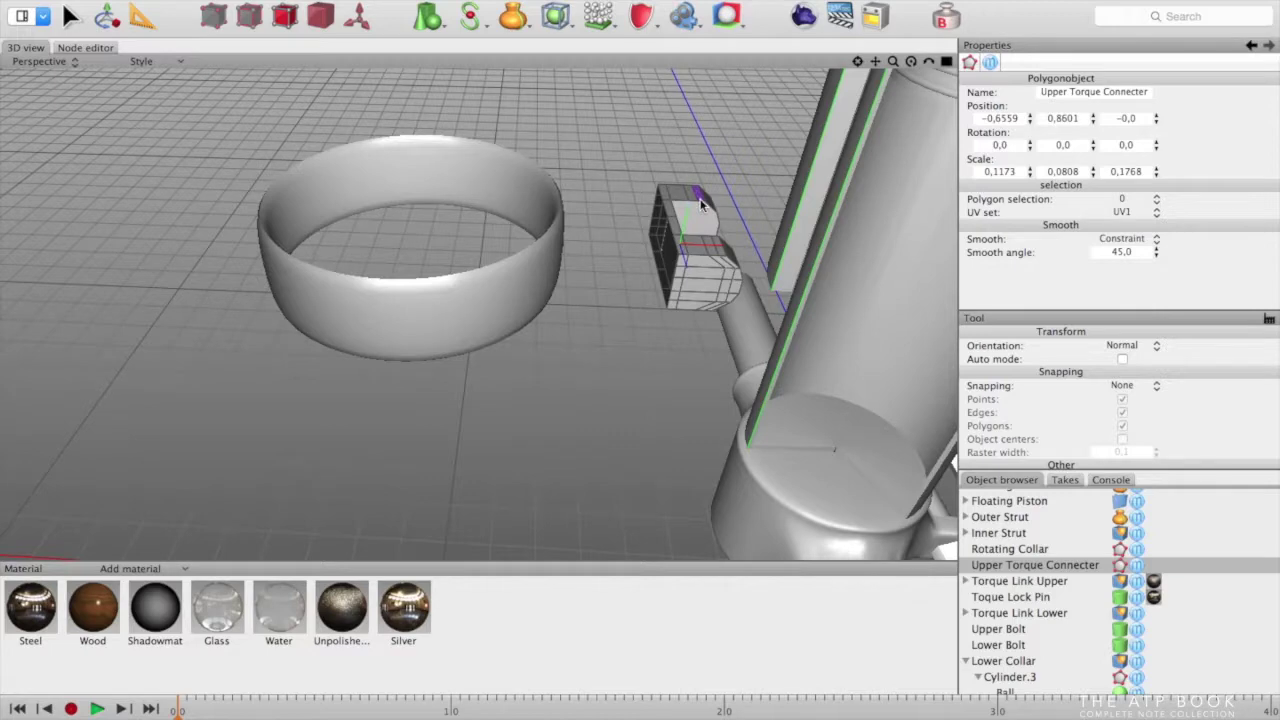
scroll(705, 225, down, 6)
scroll(705, 222, up, 5)
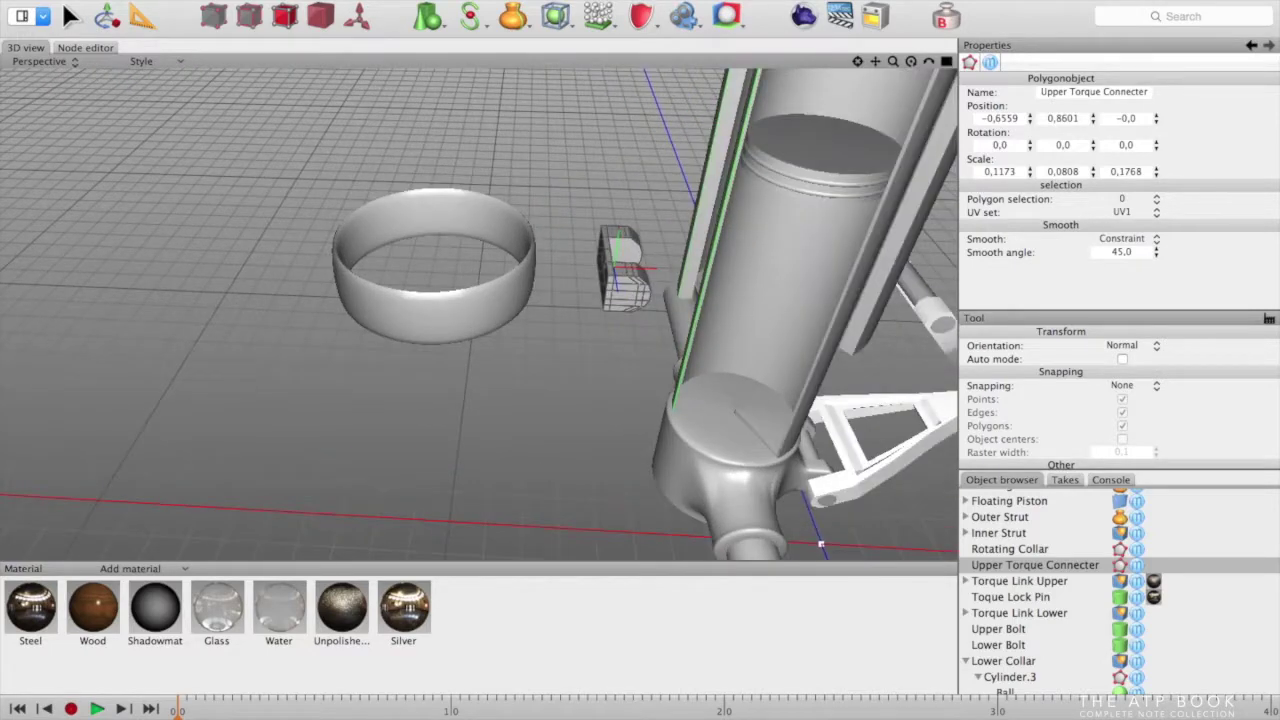
click(315, 16)
drag(710, 271, 647, 268)
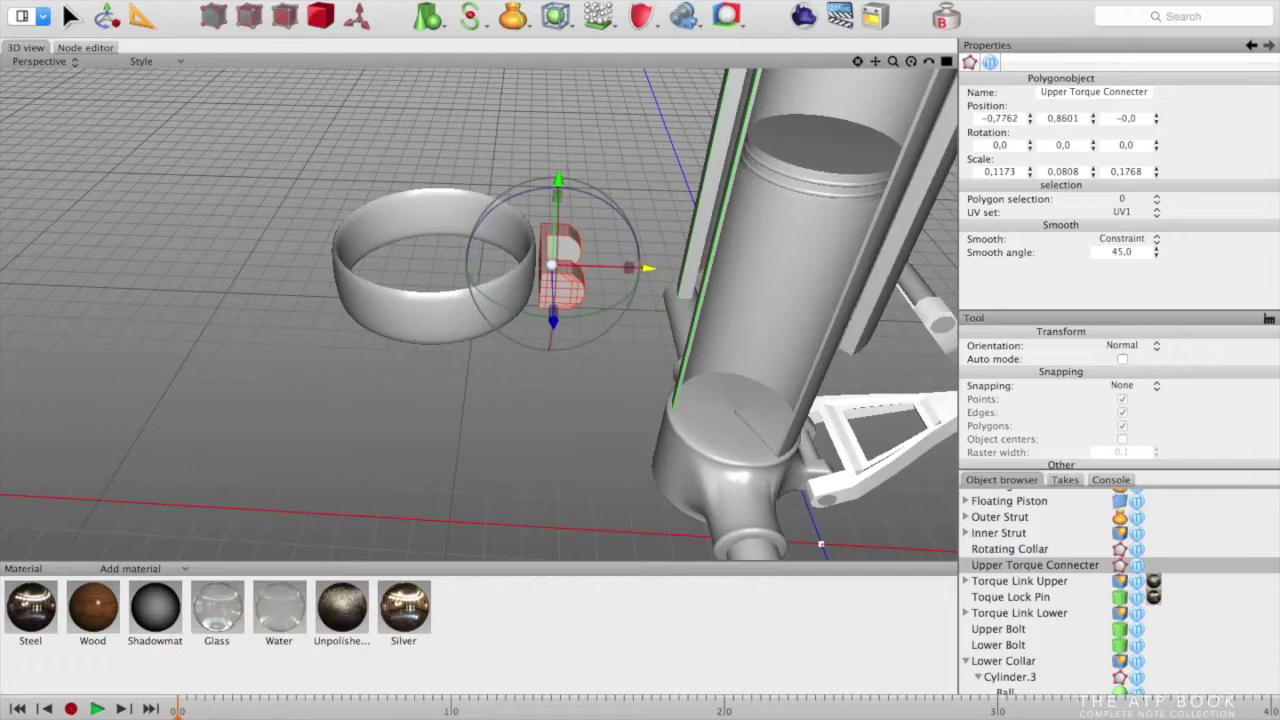
Move the Upper Torque Connecter slightly back along X from the Rotating Collar, to about X -0.7579
middle_drag(662, 206, 520, 274)
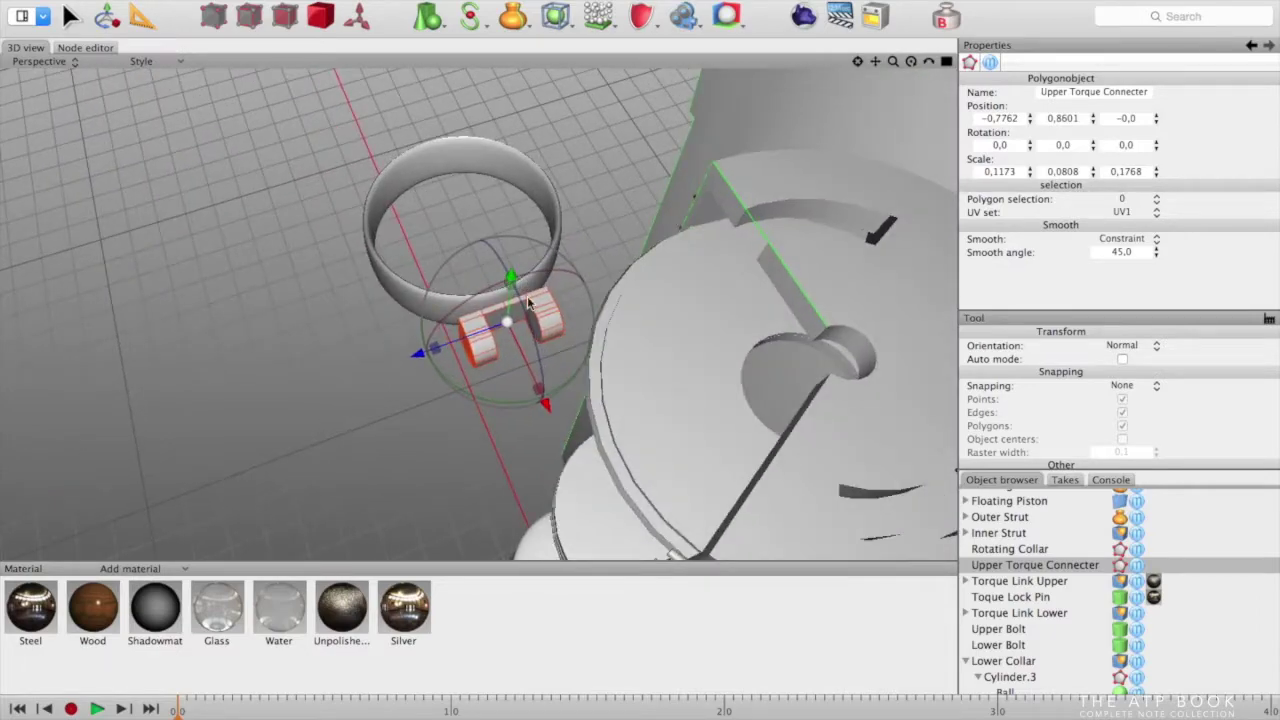
scroll(528, 299, up, 4)
scroll(527, 296, up, 10)
scroll(527, 296, down, 4)
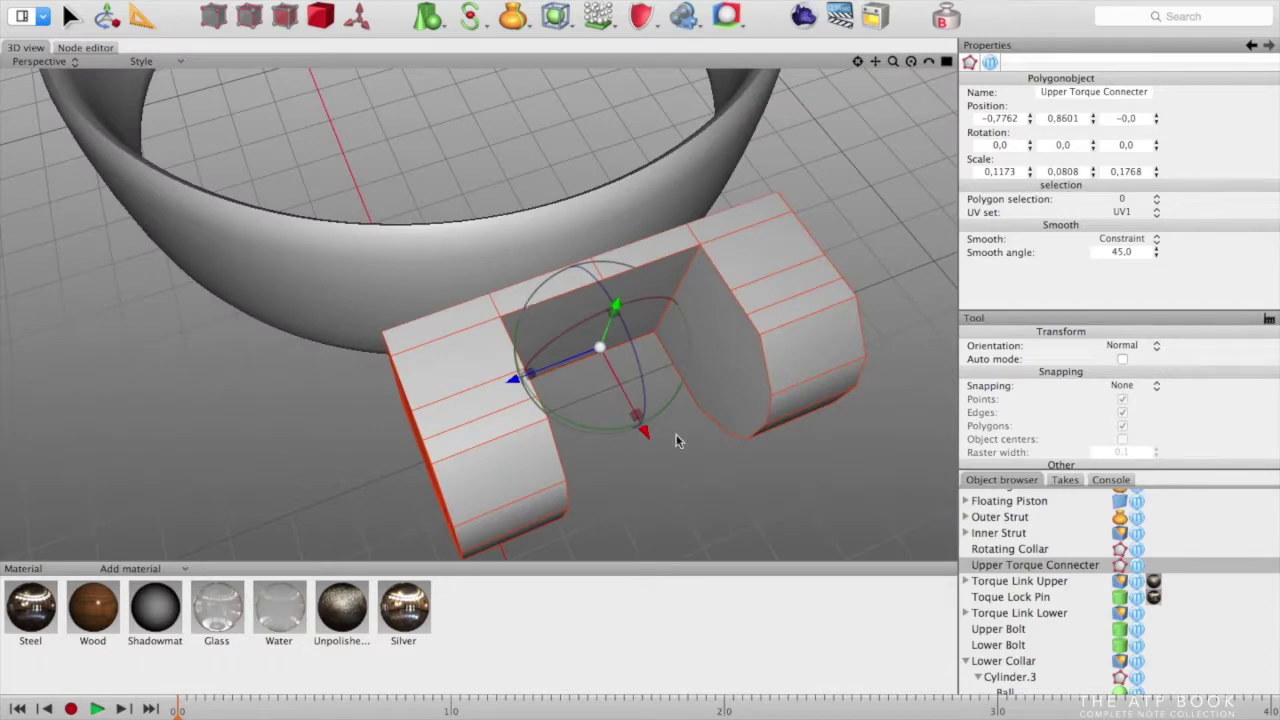
drag(643, 431, 665, 469)
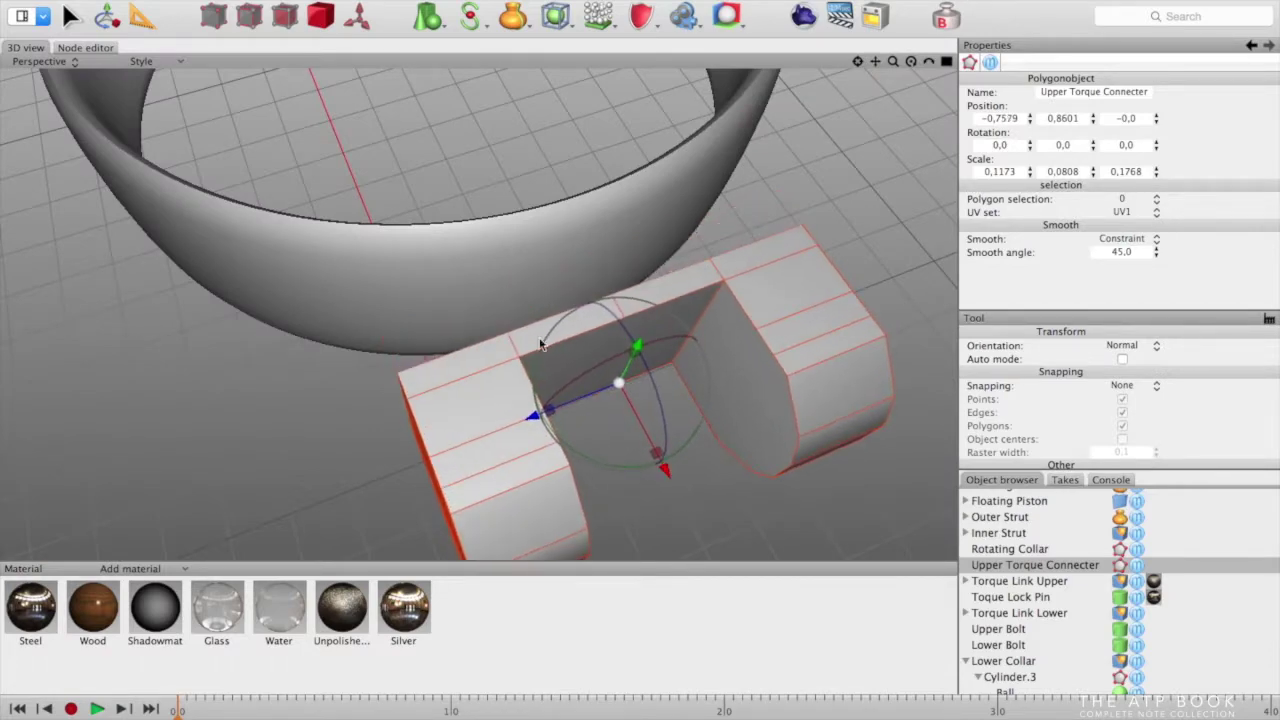
middle_drag(328, 378, 430, 300)
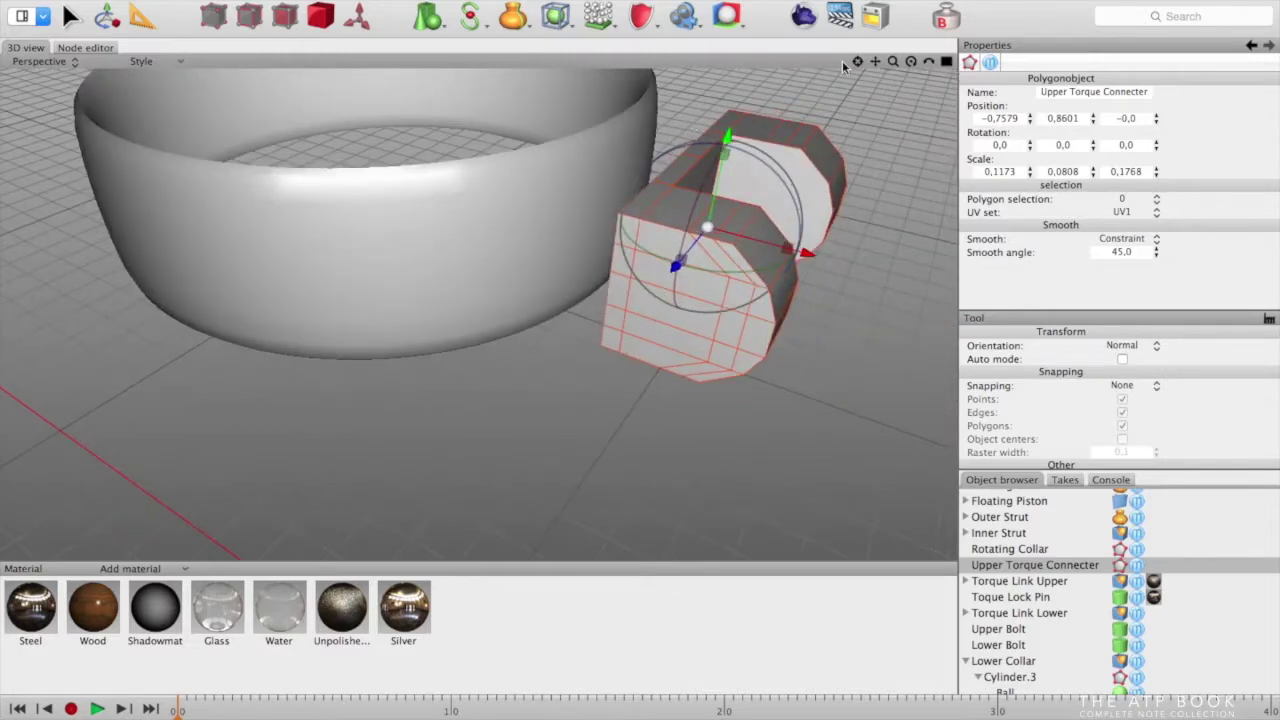
Set the Rotating Collar to edge editing and examine which of its edges lie behind the Upper Torque Connecter
click(855, 63)
scroll(623, 189, up, 3)
middle_drag(633, 358, 488, 317)
click(210, 279)
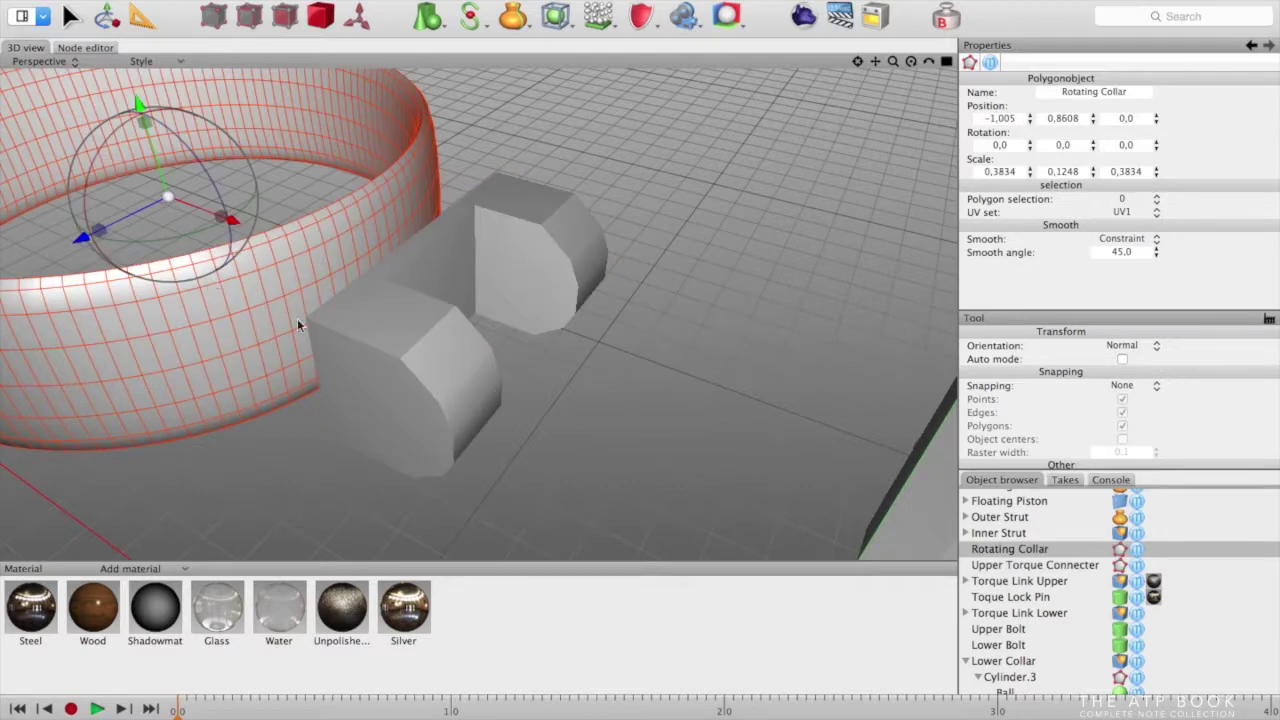
middle_drag(250, 467, 197, 470)
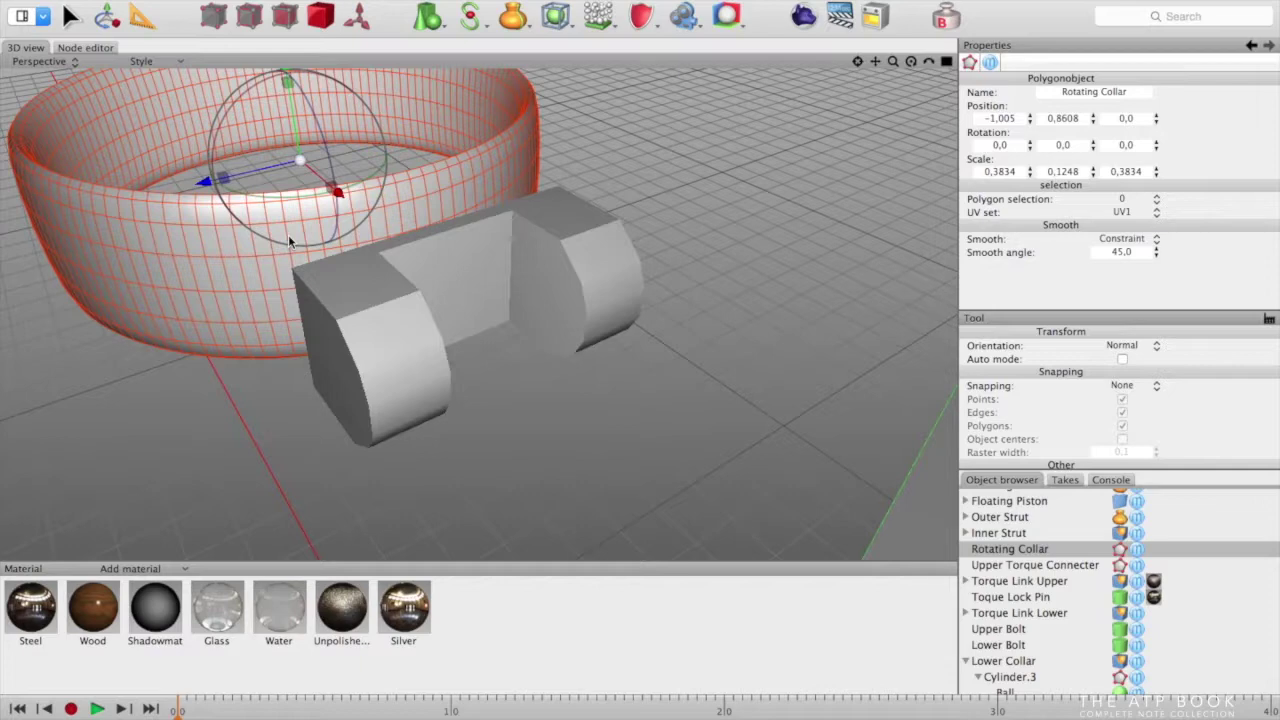
click(250, 17)
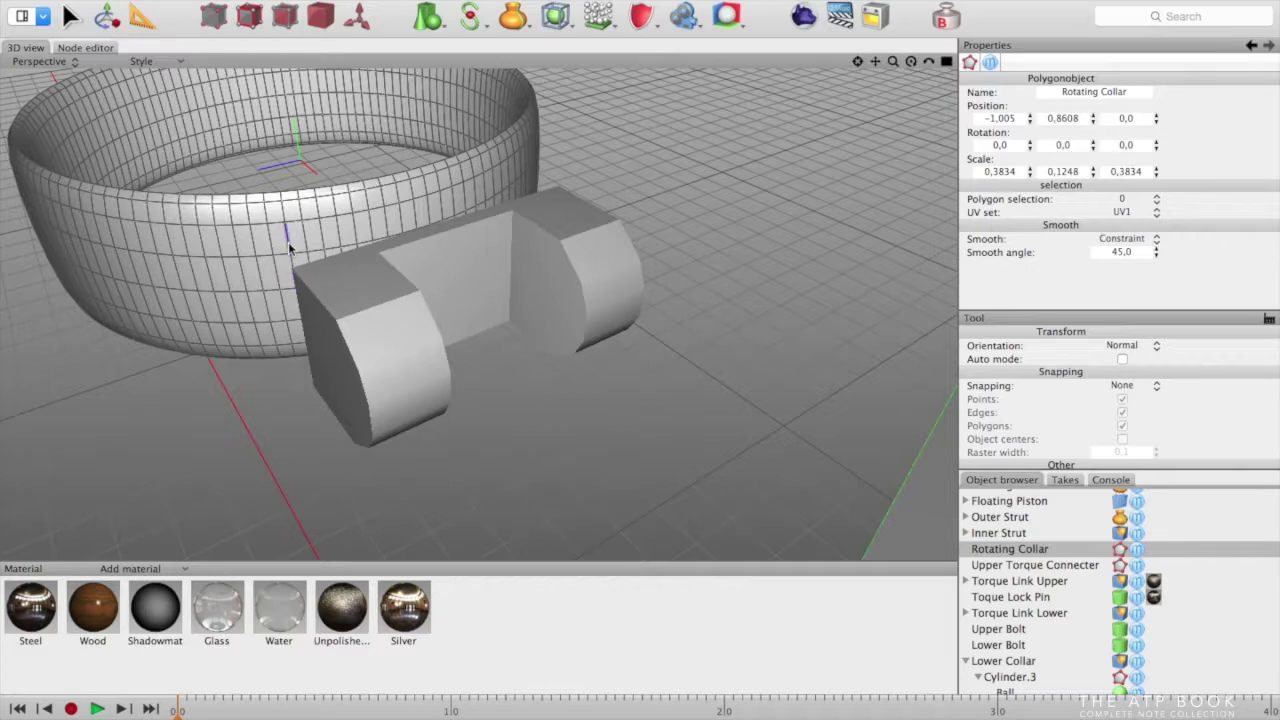
alt+drag(845, 257, 777, 257)
scroll(720, 270, up, 5)
scroll(720, 270, down, 5)
alt+drag(738, 267, 838, 265)
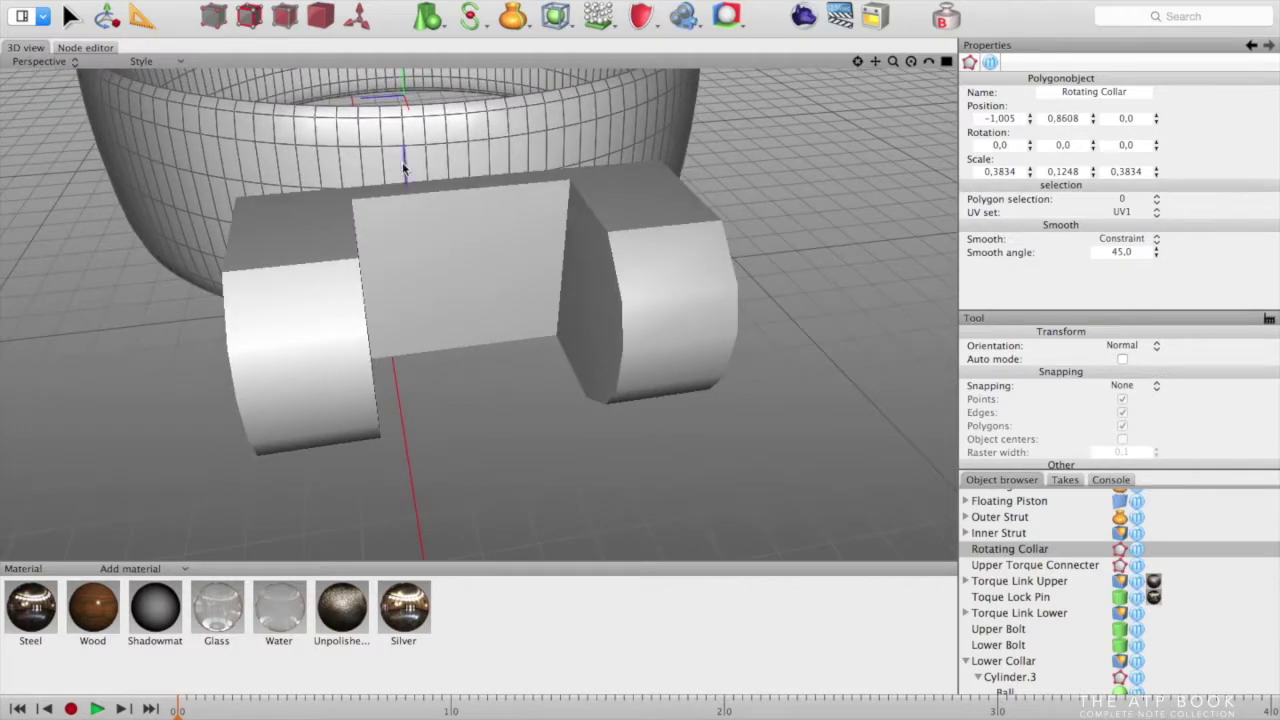
alt+drag(492, 403, 465, 401)
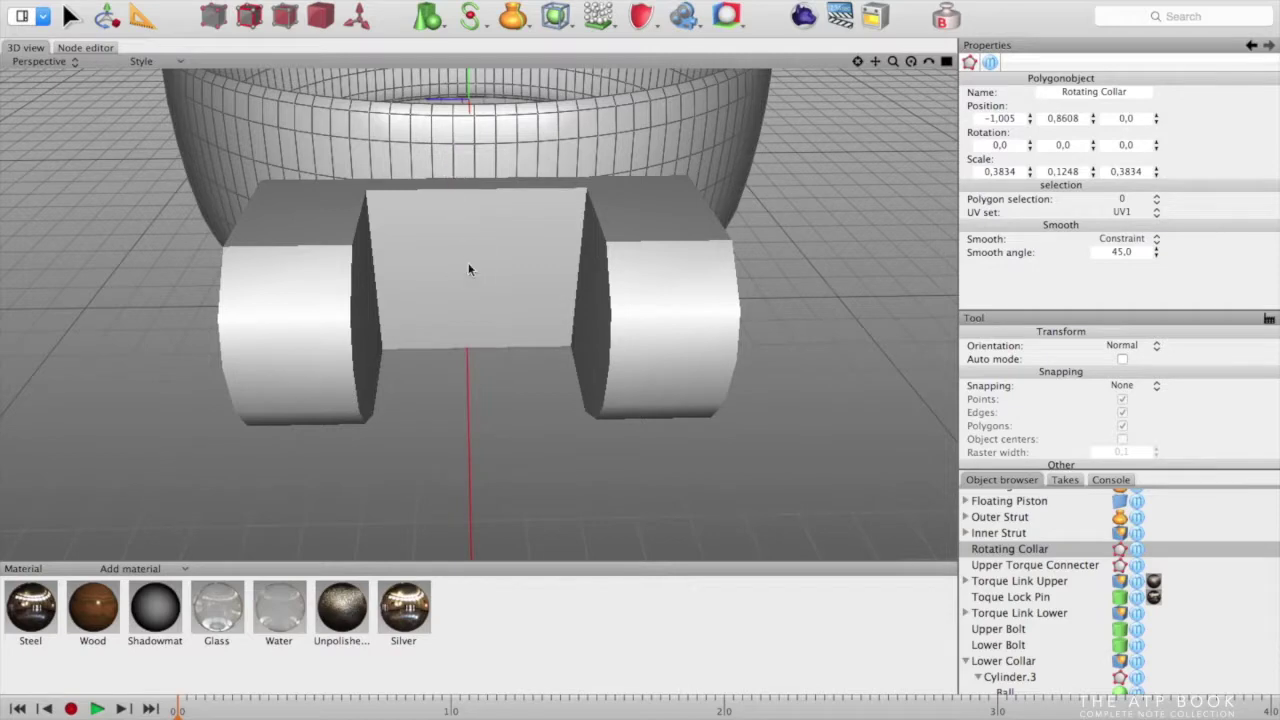
Hide the Upper Torque Connecter in the editor
click(998, 566)
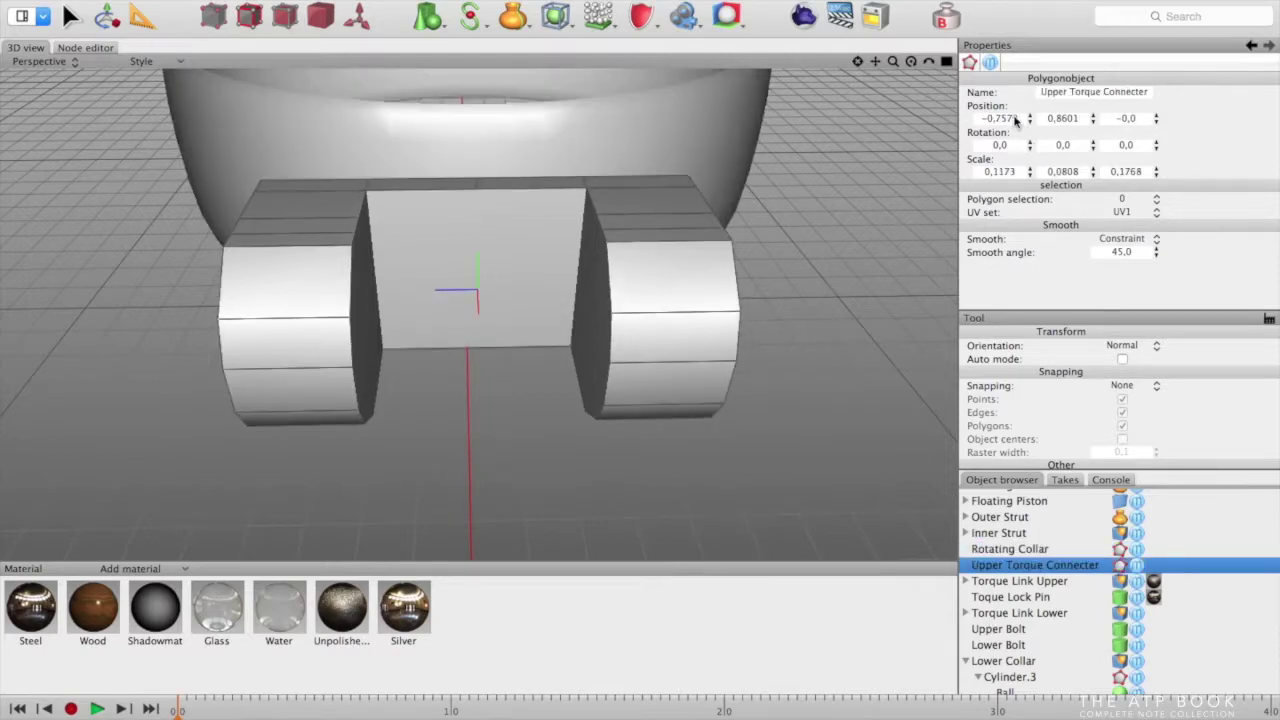
click(990, 63)
click(1122, 92)
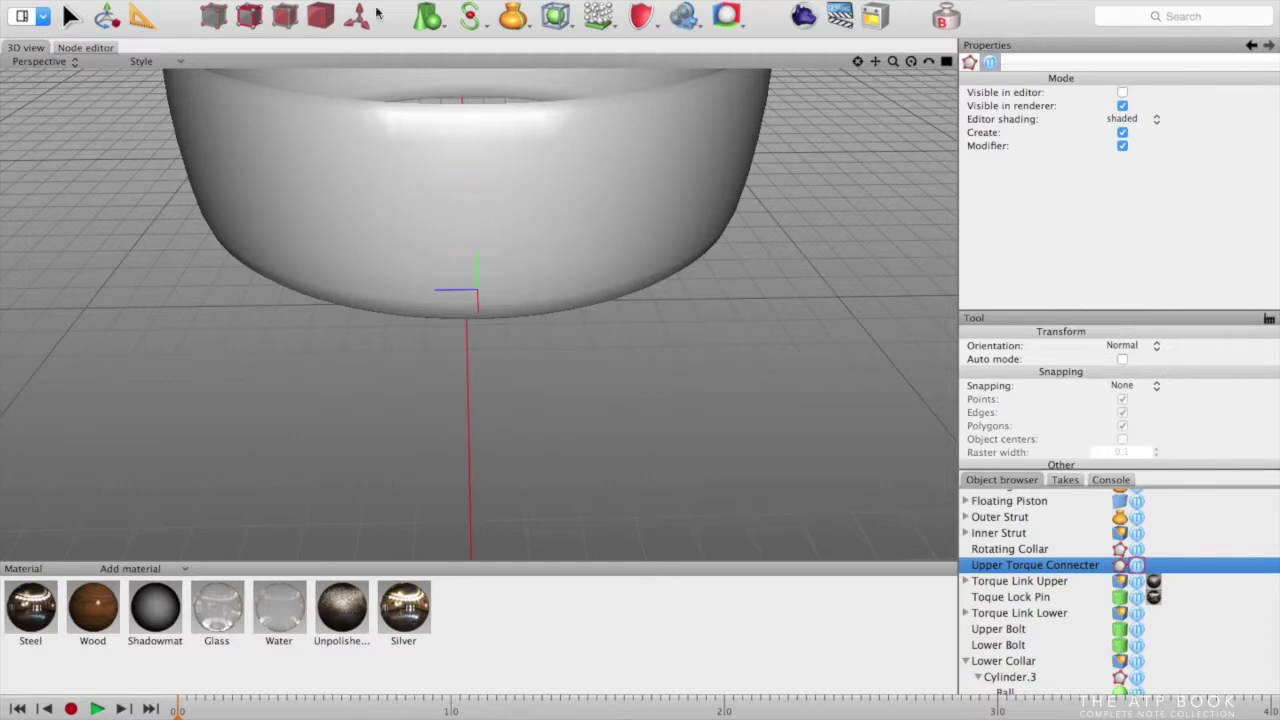
click(1062, 550)
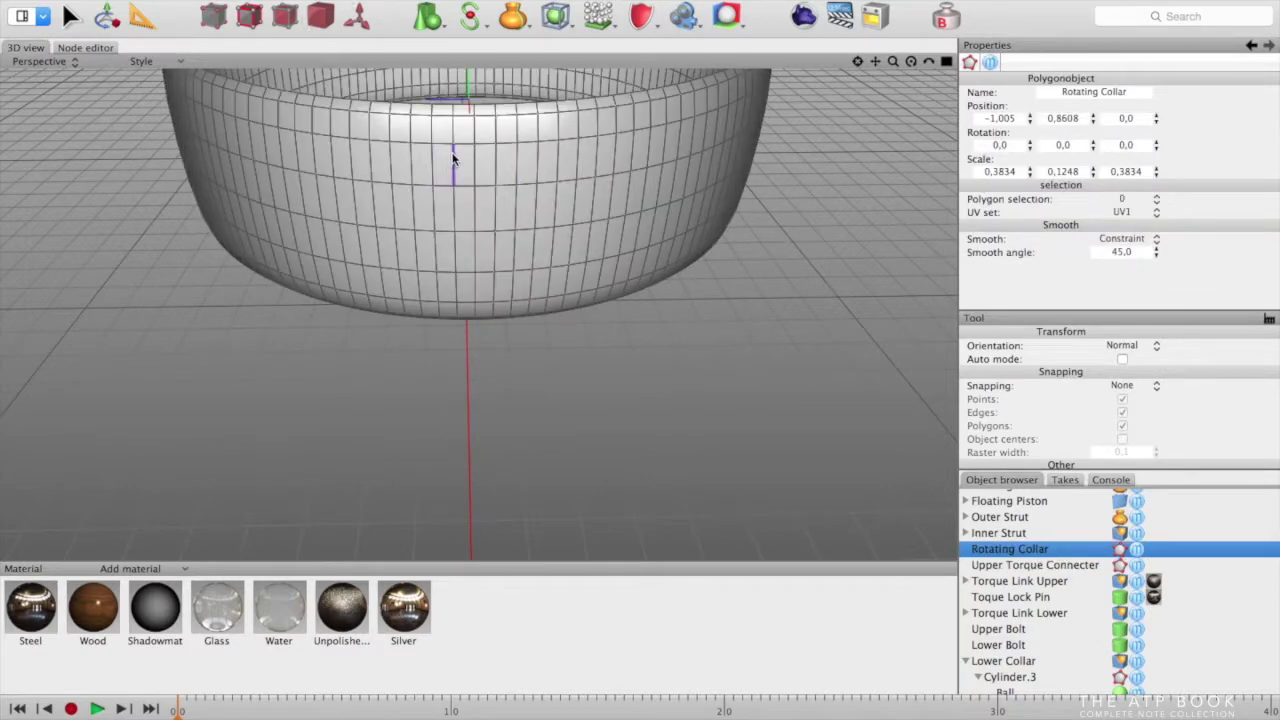
drag(453, 162, 451, 280)
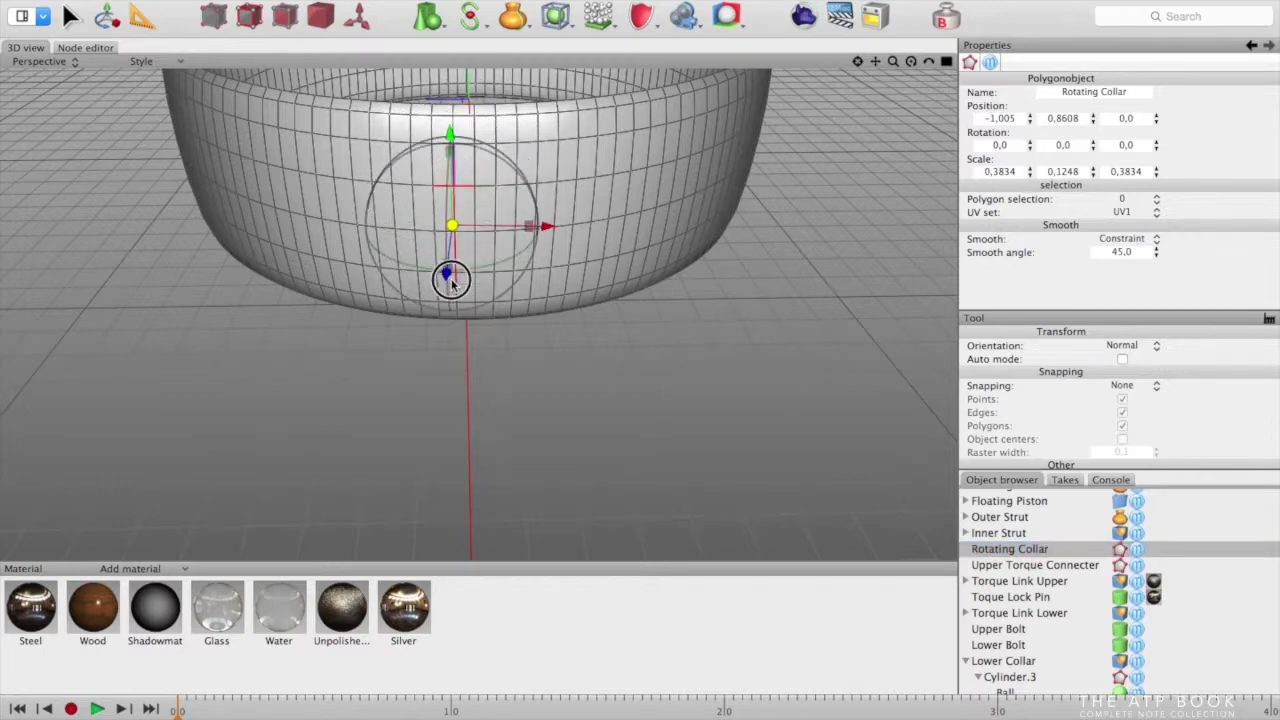
shift+click(476, 189)
shift+drag(476, 189, 475, 285)
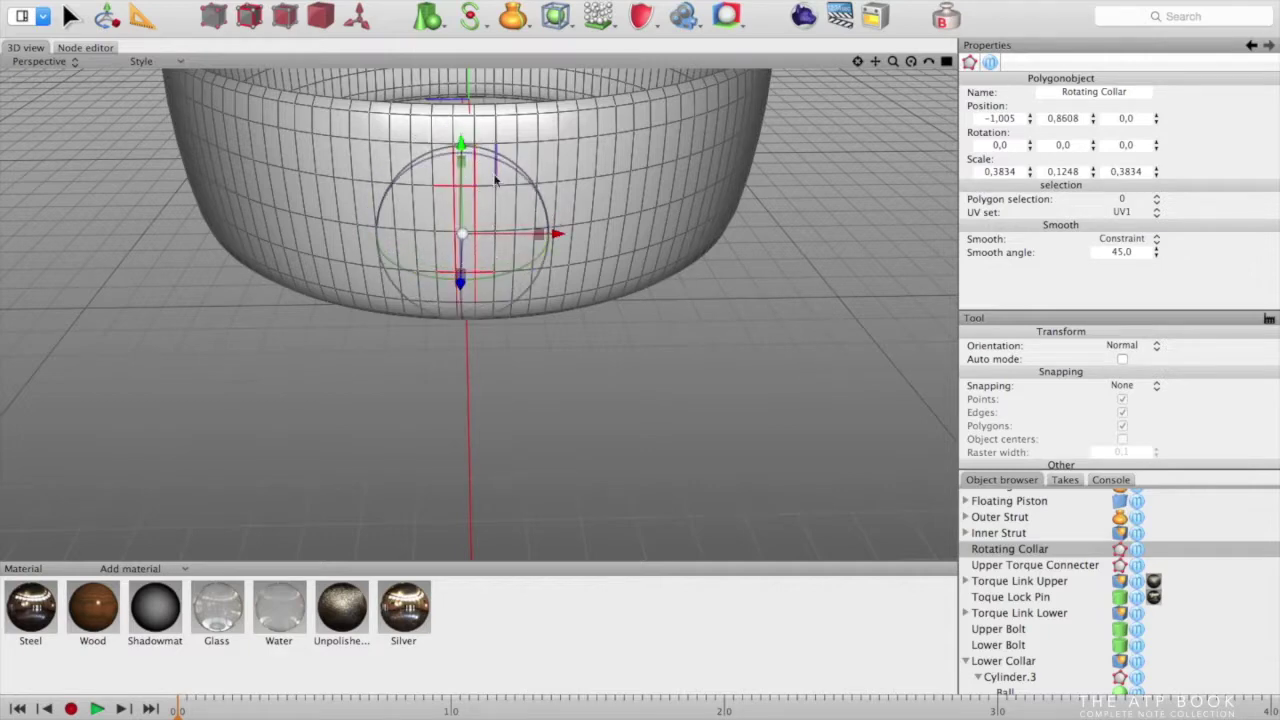
drag(495, 175, 493, 283)
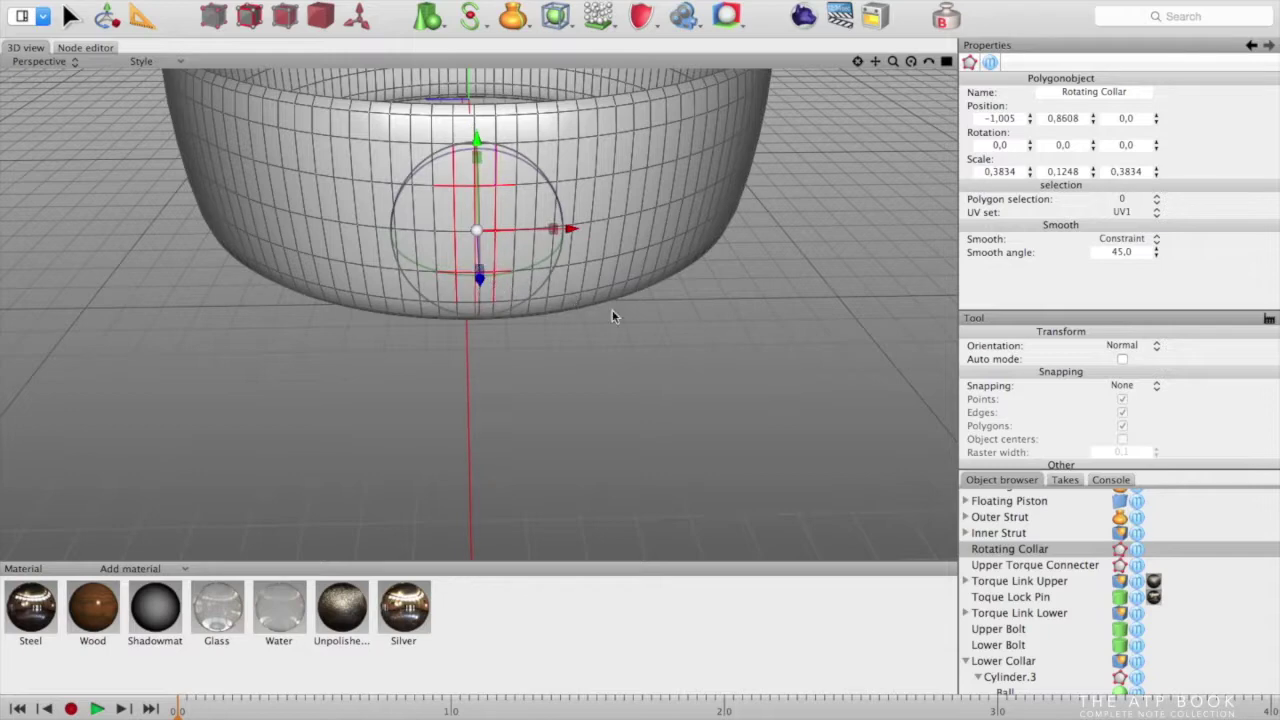
click(488, 404)
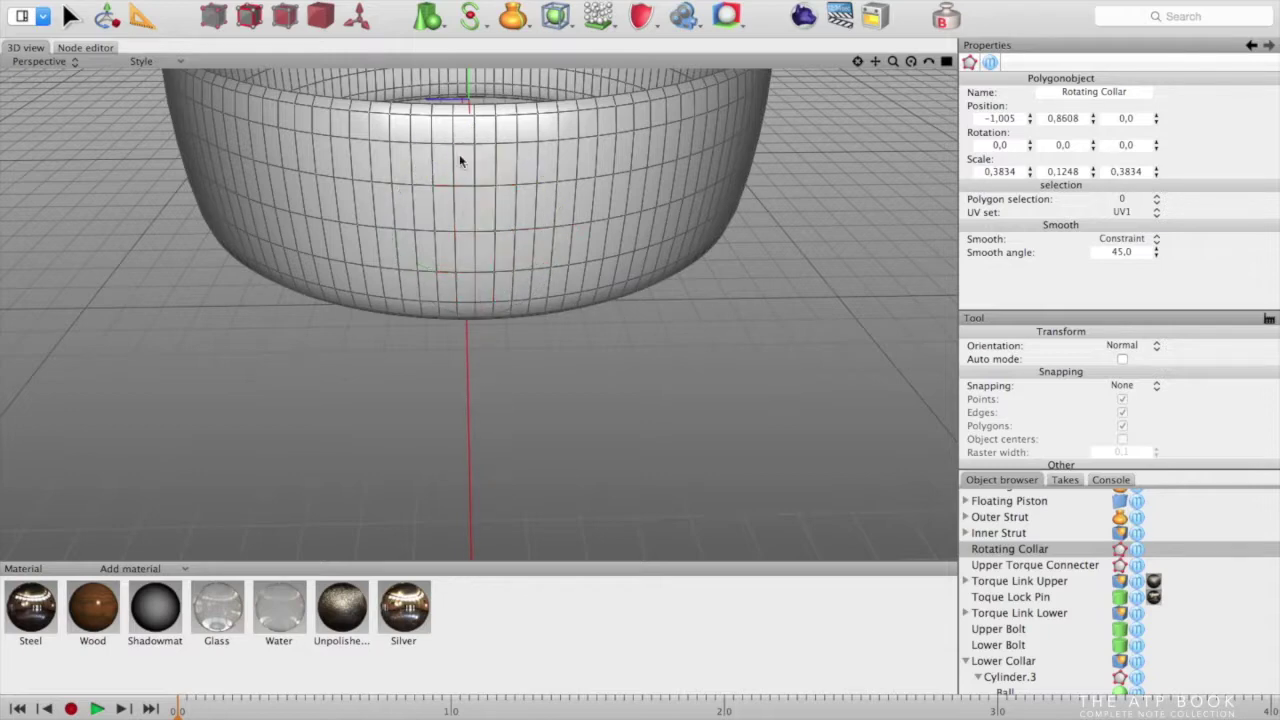
Select the three central columns of vertical edges on the Rotating Collar's front and stretch them vertically with scaling
click(450, 160)
drag(453, 220, 456, 287)
shift+click(477, 287)
shift+click(477, 259)
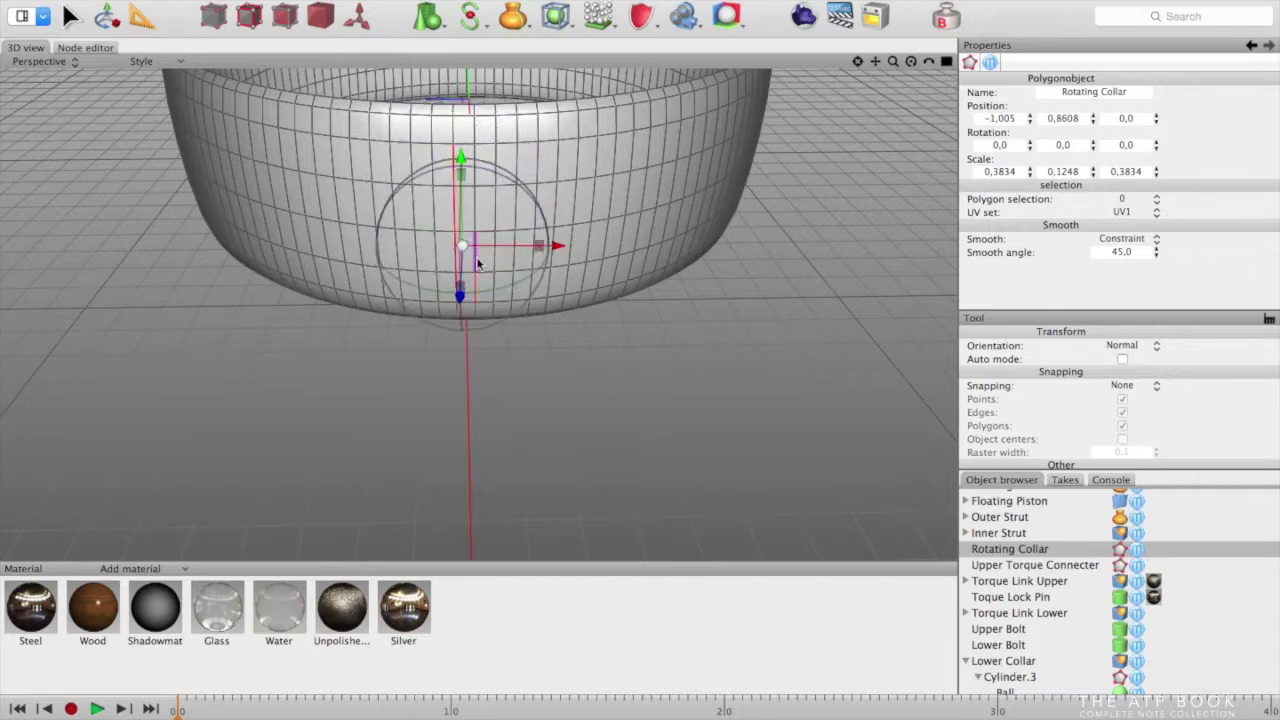
shift+click(478, 220)
shift+click(478, 166)
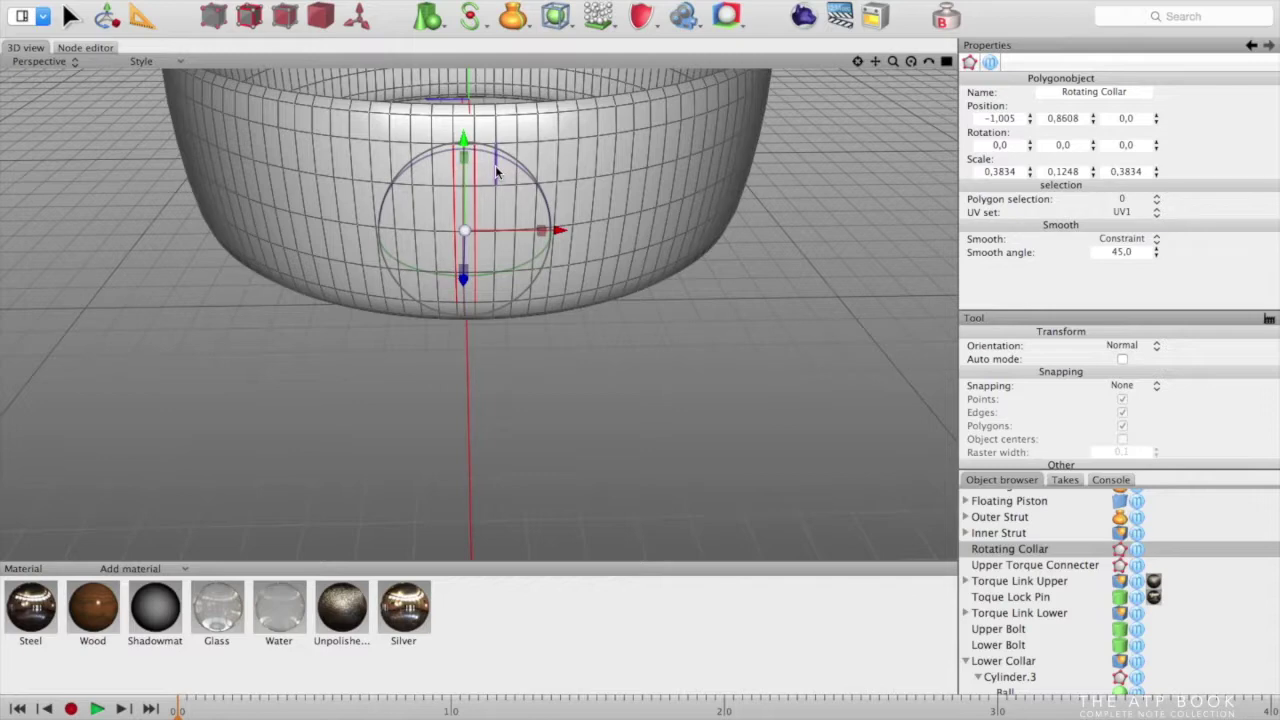
shift+click(495, 166)
shift+click(494, 204)
shift+click(495, 246)
shift+click(495, 282)
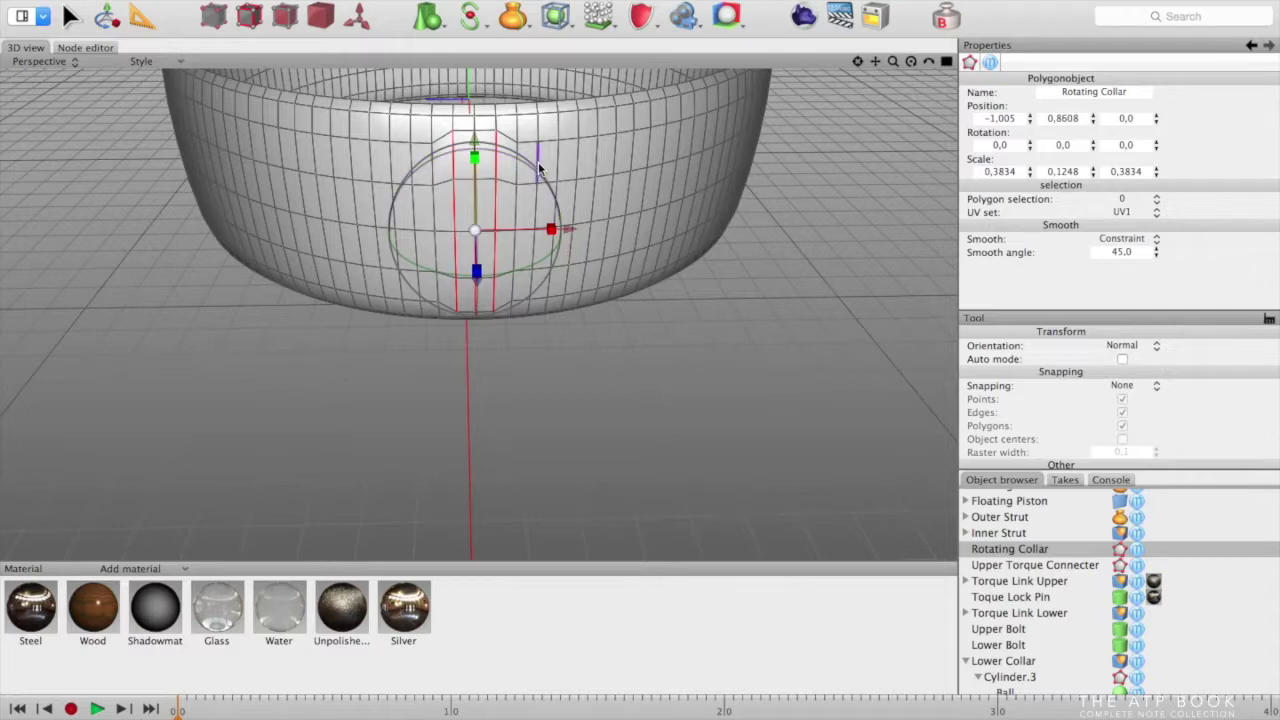
Select the outer pair of vertical edge columns flanking the collar's stretched centre and scale them slightly taller
click(538, 164)
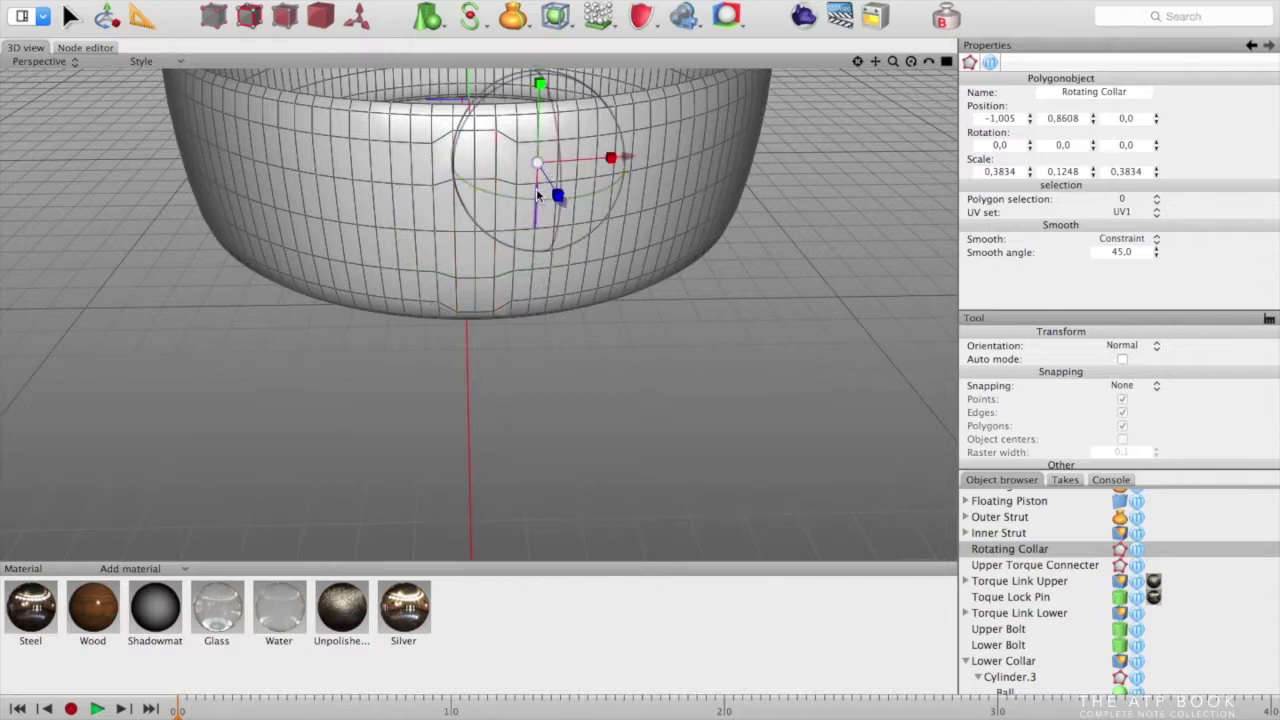
shift+click(537, 196)
shift+click(535, 245)
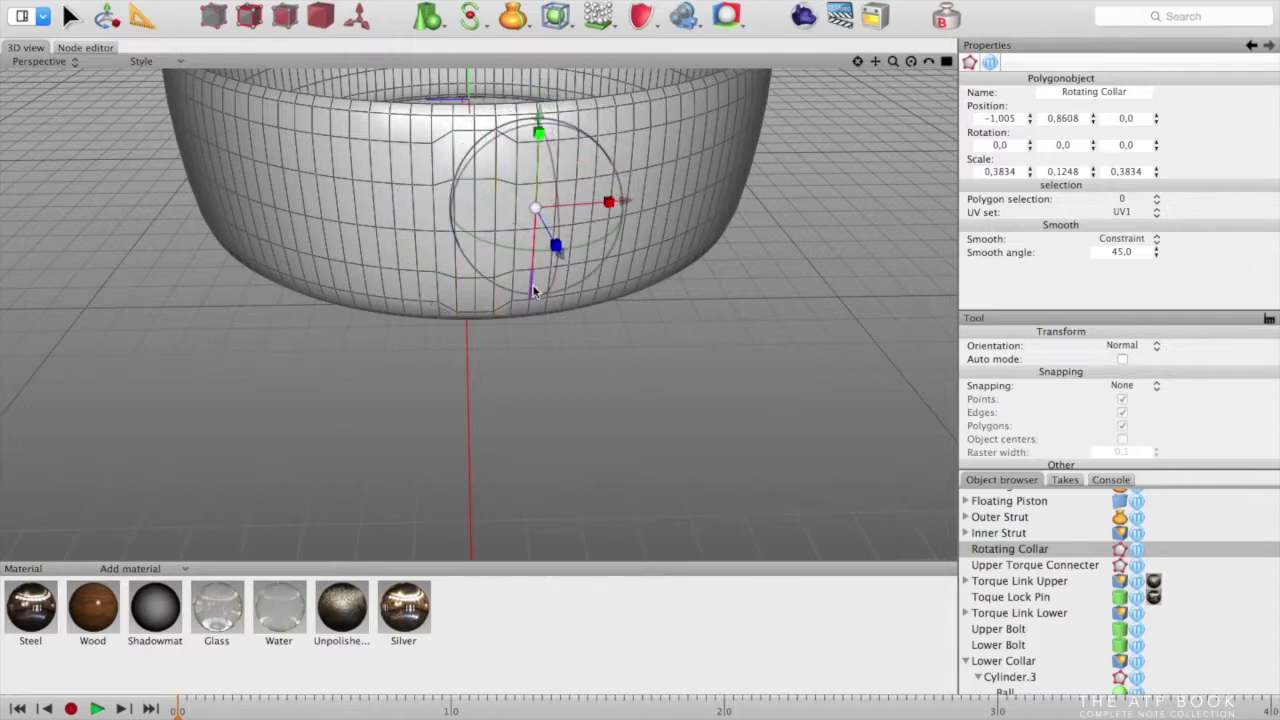
shift+click(412, 167)
shift+click(412, 198)
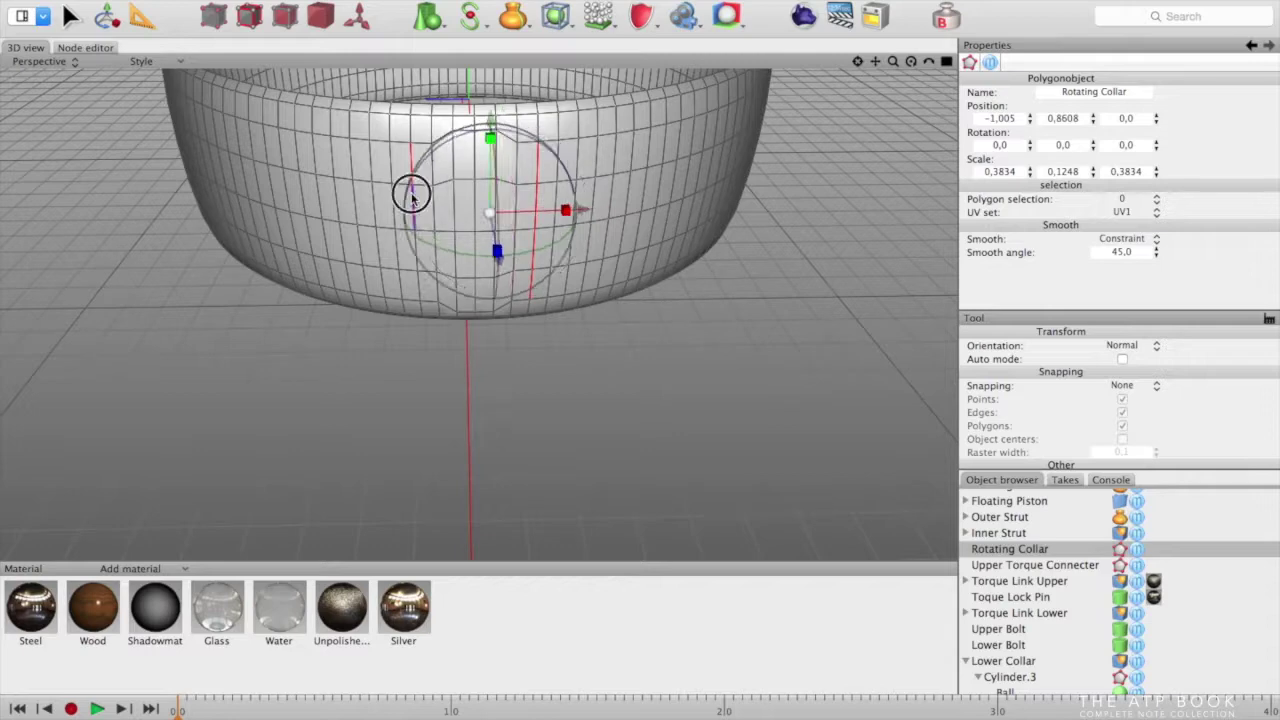
shift+click(418, 250)
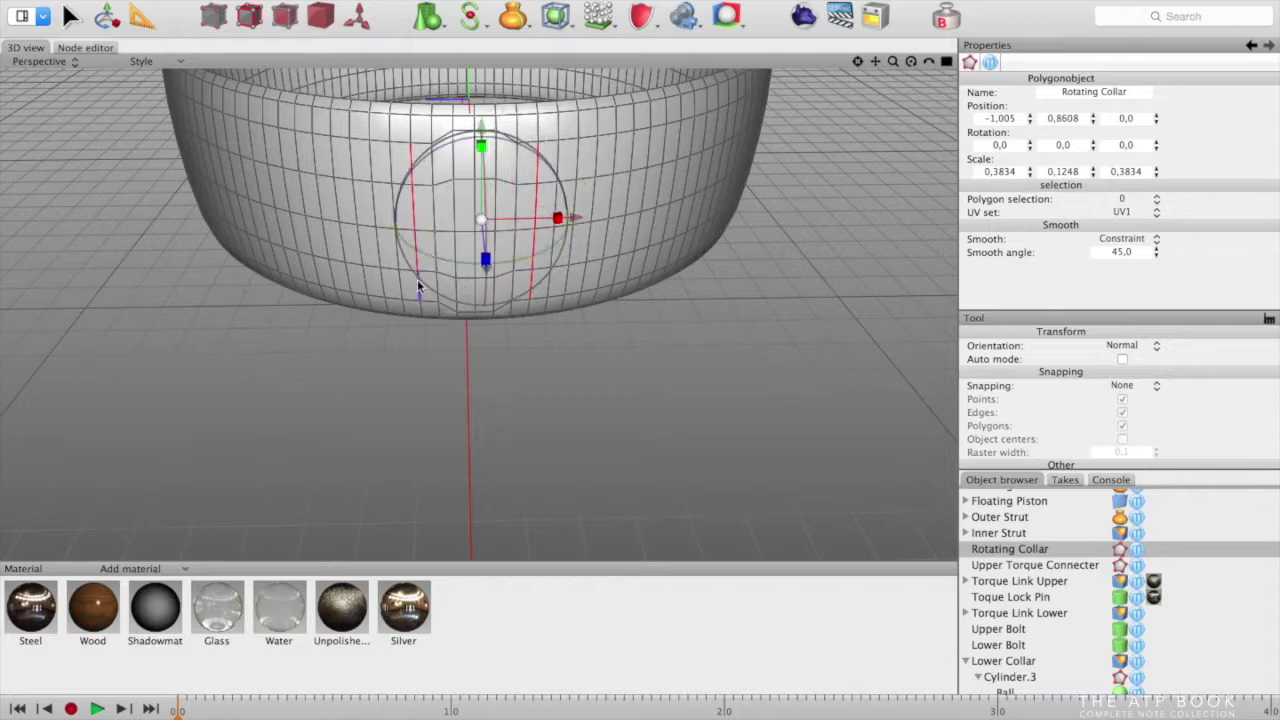
shift+click(420, 287)
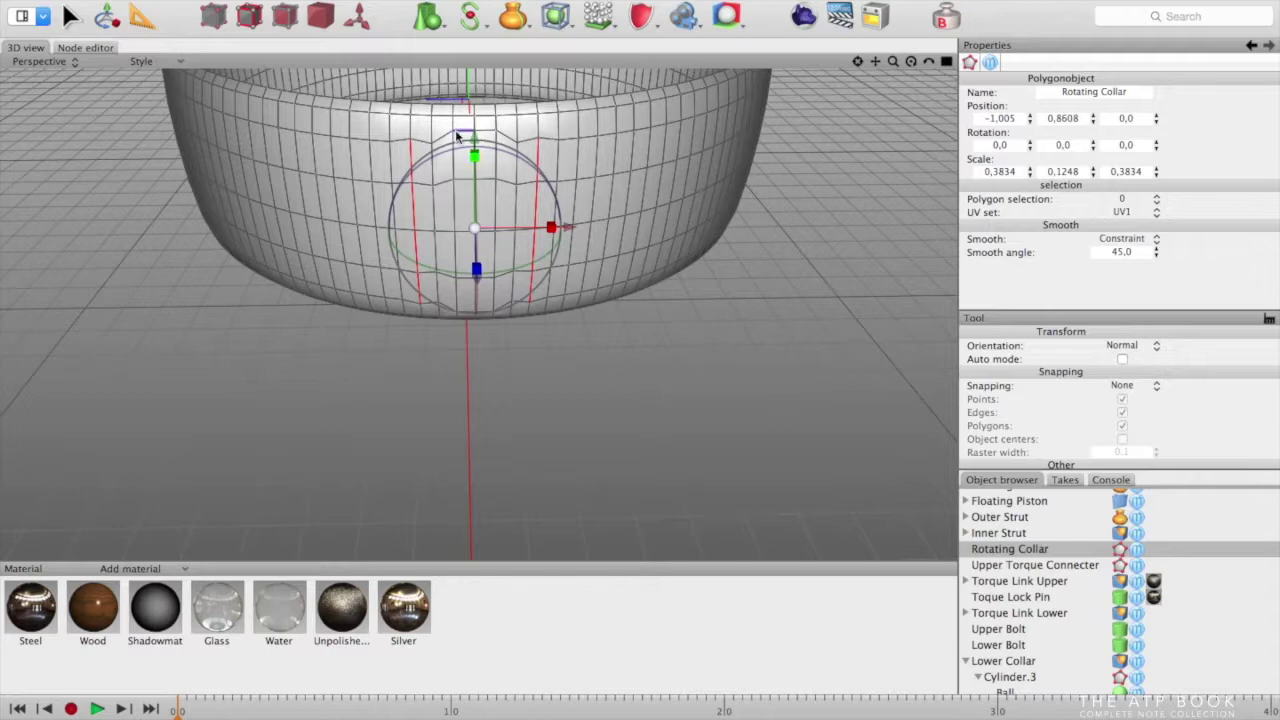
Select the two vertical edge columns directly beside the collar's stretched centre and scale them vertically to smooth the transition
click(433, 169)
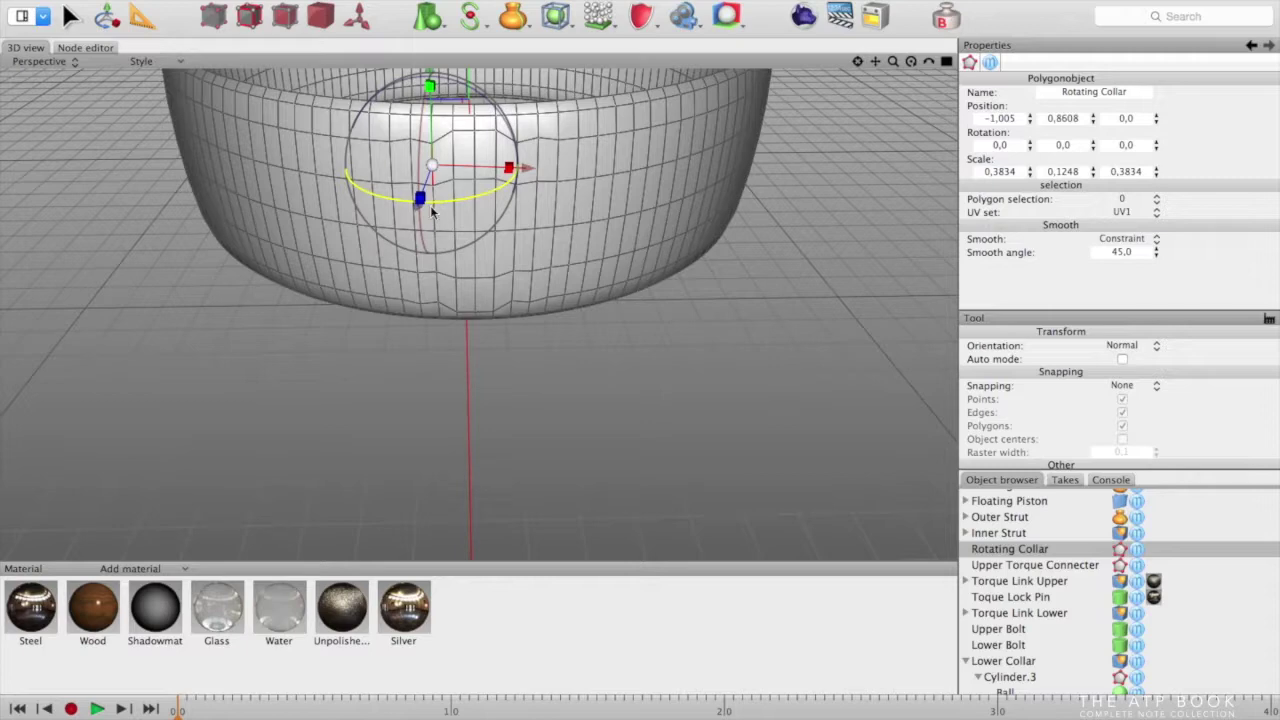
shift+click(432, 208)
shift+click(436, 248)
shift+click(438, 292)
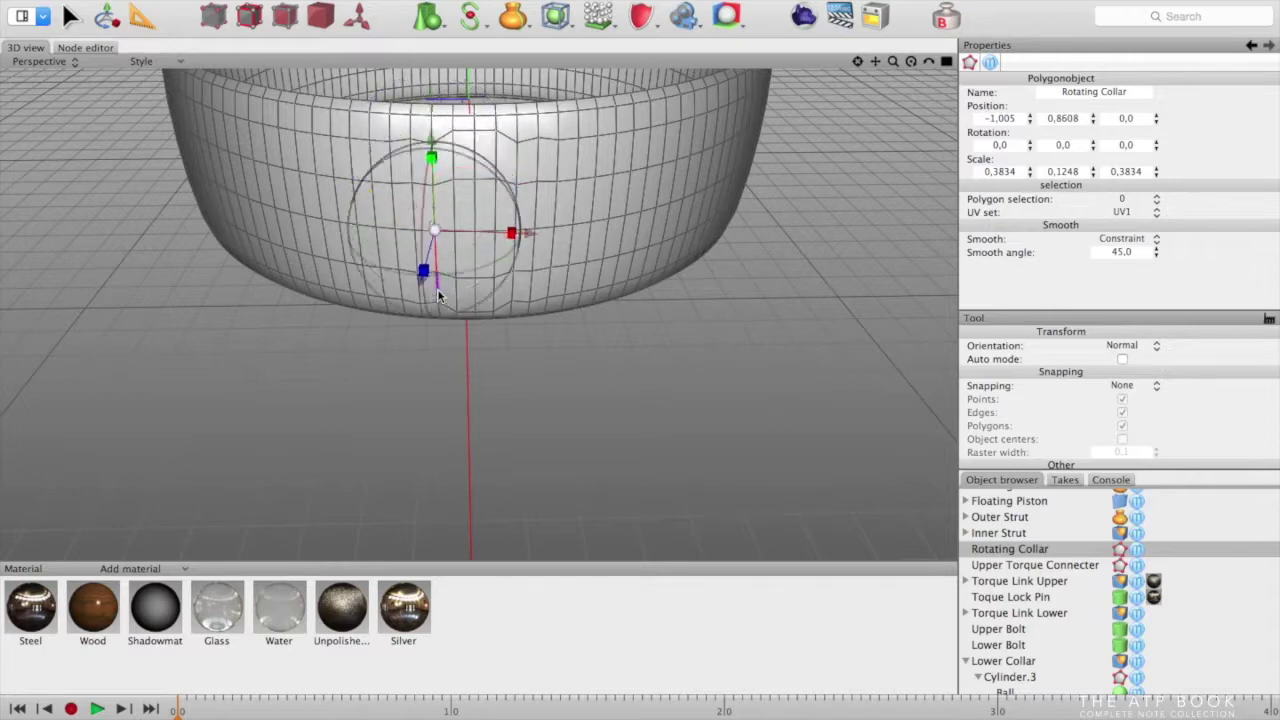
click(511, 286)
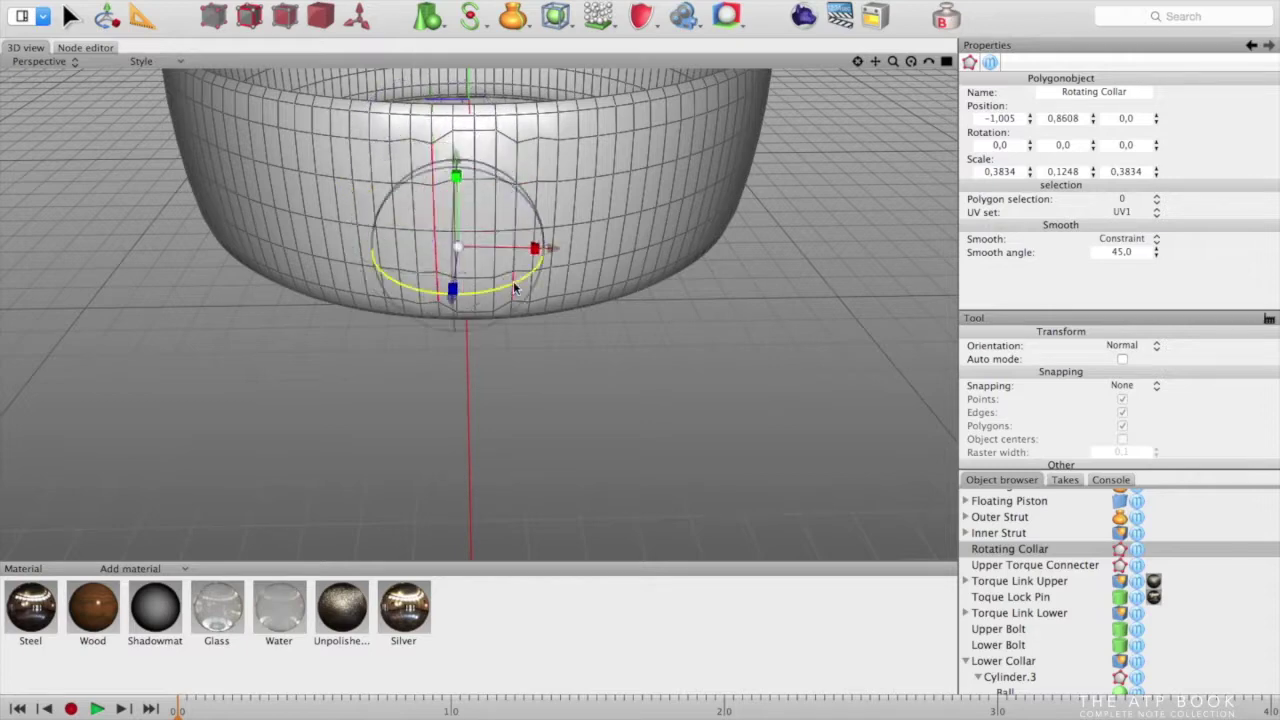
shift+click(513, 215)
shift+click(518, 169)
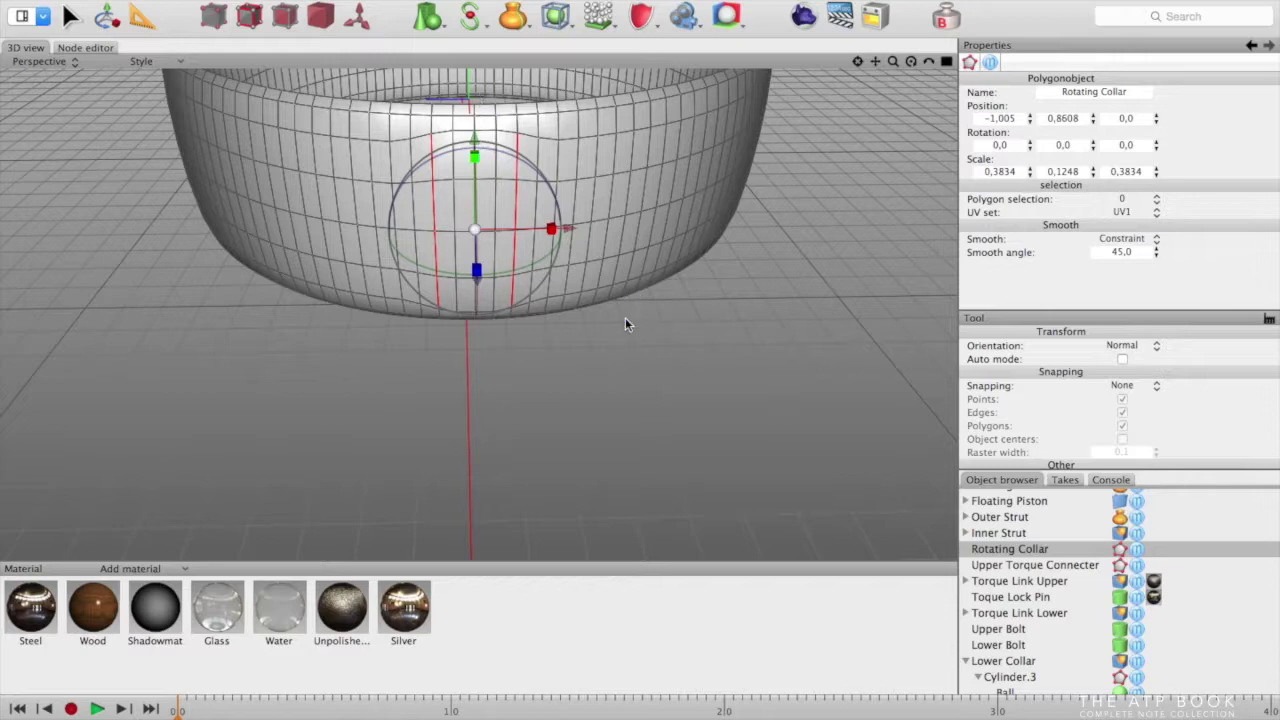
Make the Upper Torque Connecter visible in the editor again
middle_drag(586, 403, 648, 400)
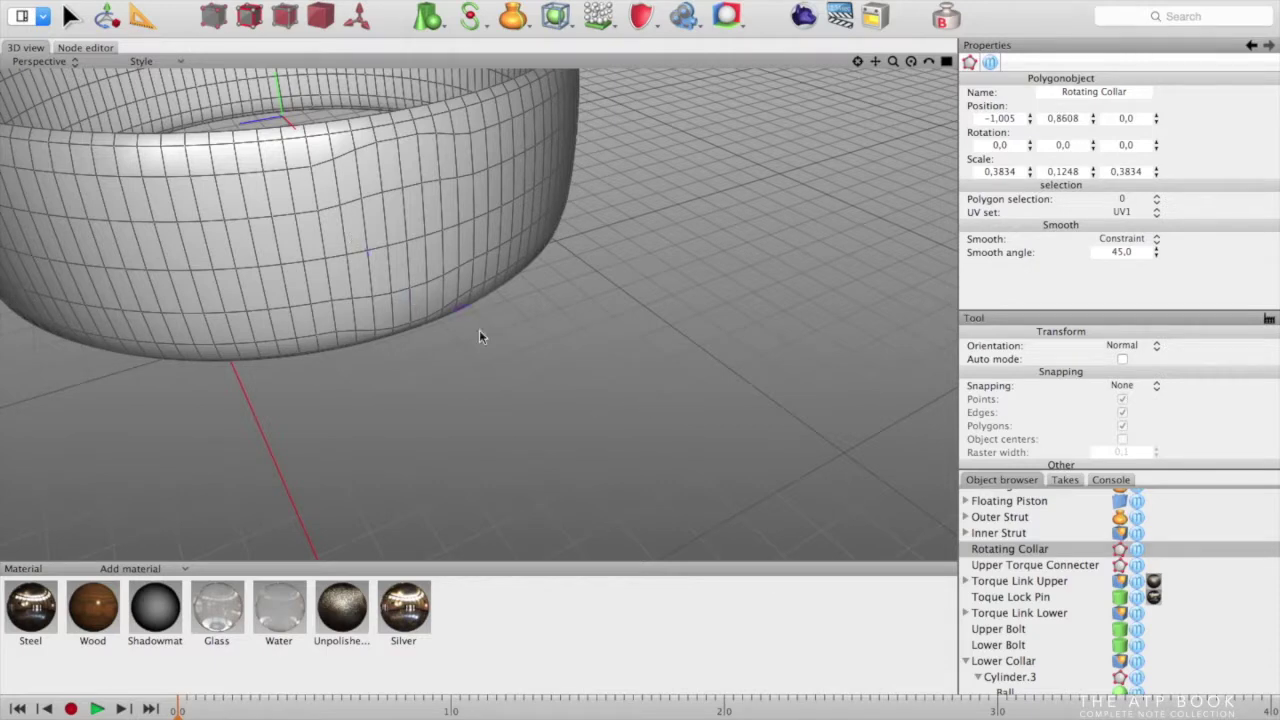
click(1045, 566)
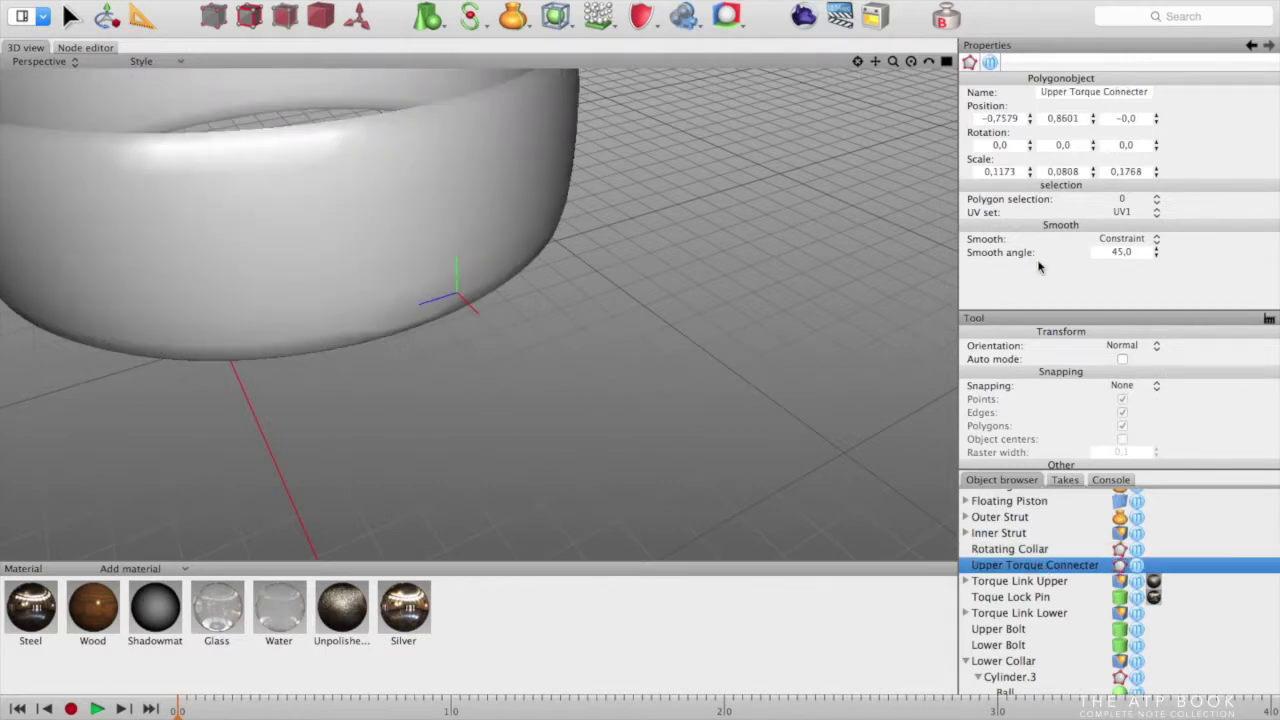
click(990, 63)
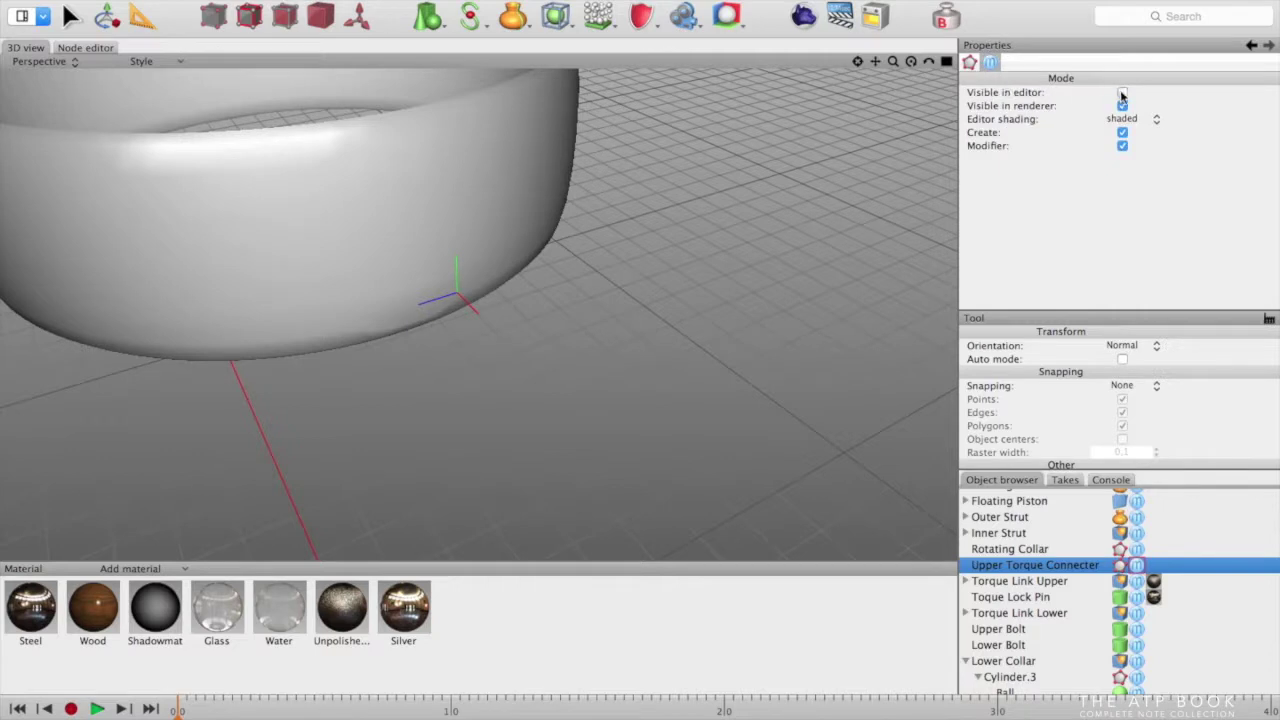
click(1122, 92)
alt+drag(720, 157, 657, 168)
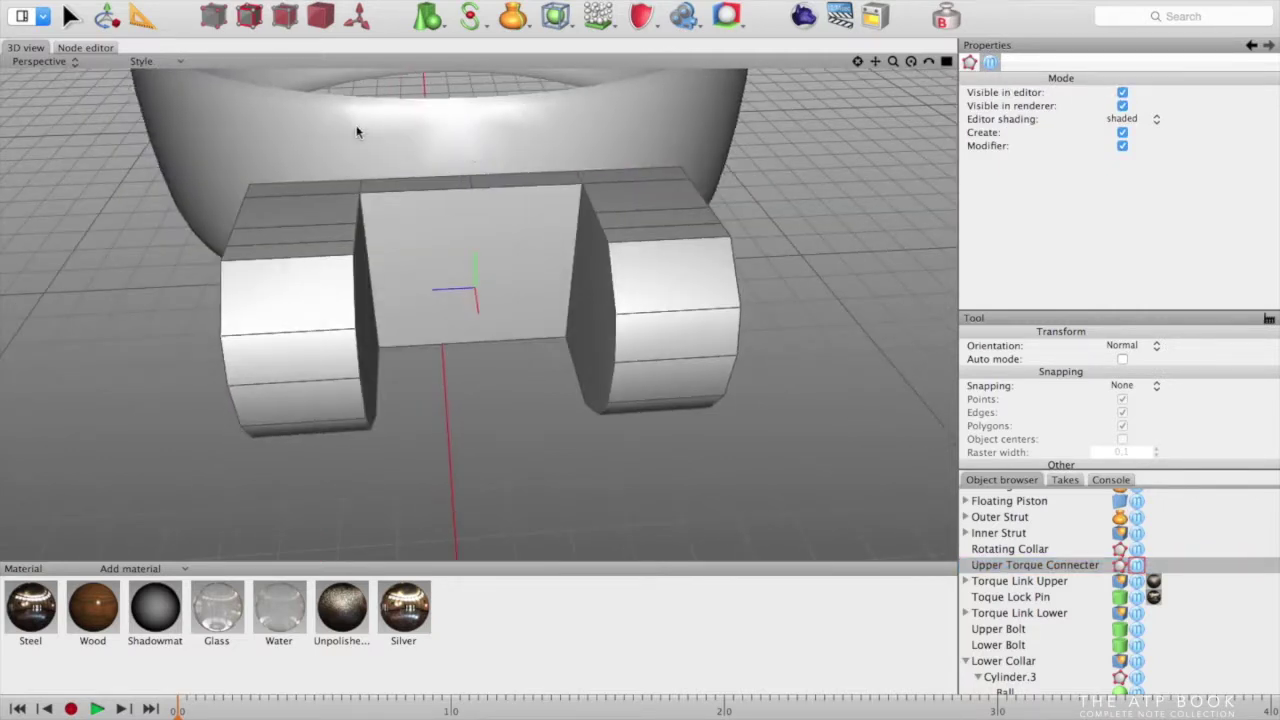
Select the Rotating Collar's polygons facing the back of the Upper Torque Connecter and delete them to open the collar's front
click(1015, 566)
click(1018, 550)
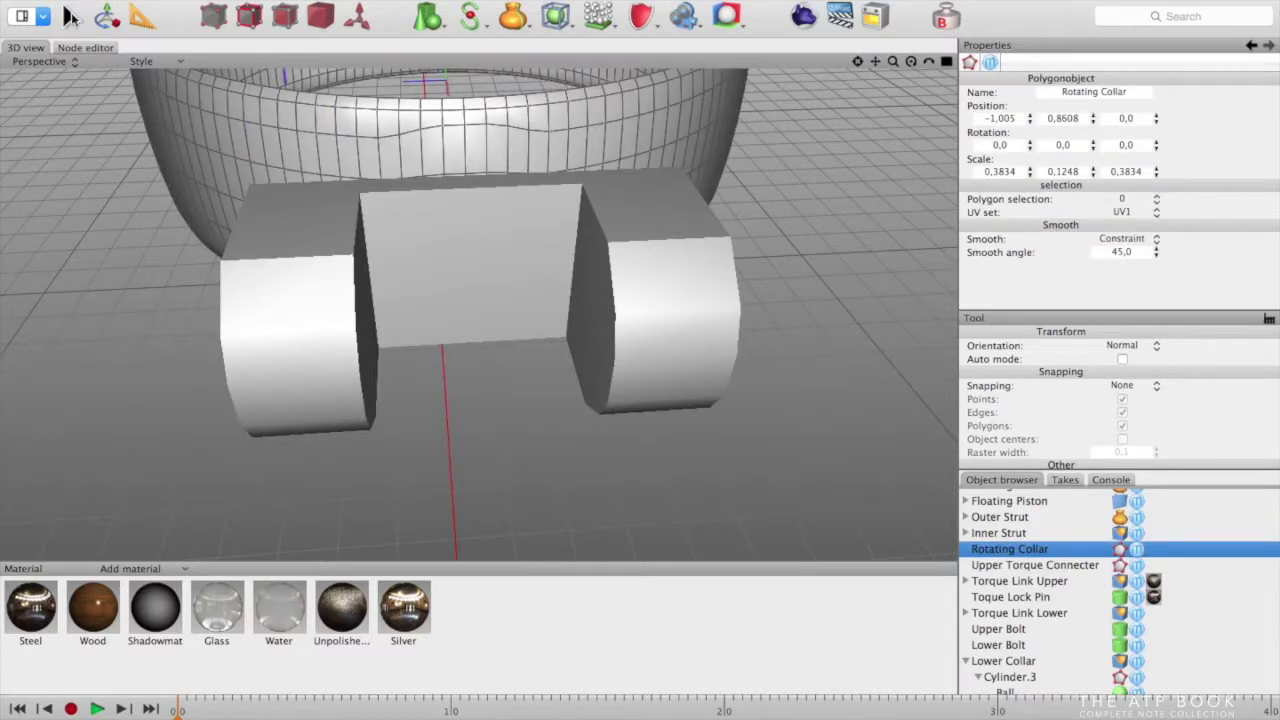
click(71, 15)
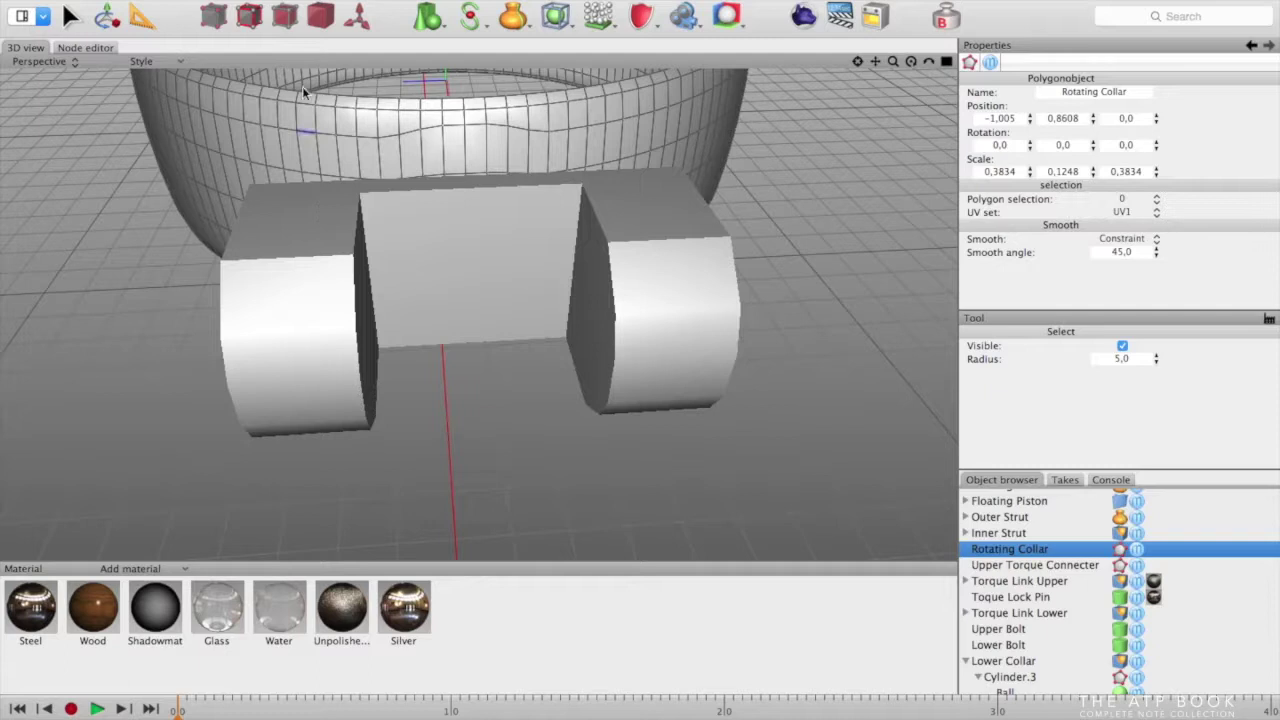
click(224, 122)
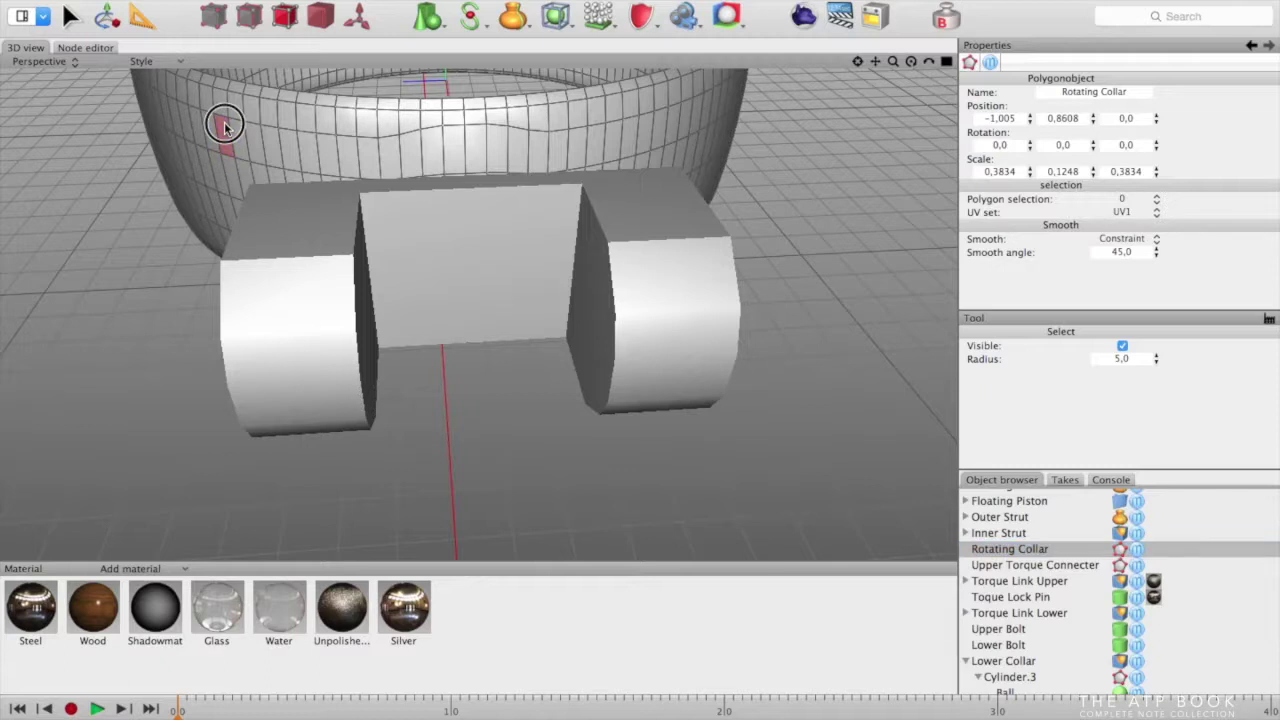
mouse_move(224, 122)
mouse_down()
mouse_move(565, 152)
mouse_move(683, 140)
mouse_move(686, 129)
mouse_move(689, 150)
mouse_up()
alt+drag(771, 224, 691, 190)
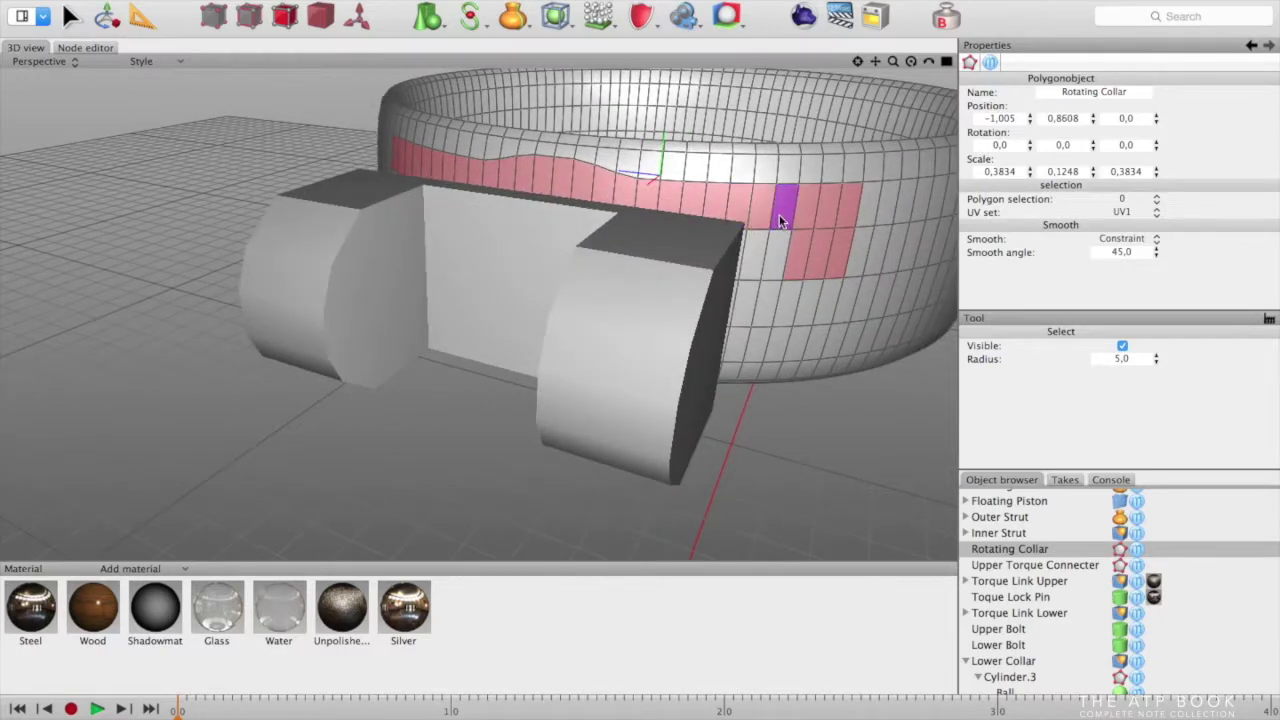
drag(779, 214, 426, 190)
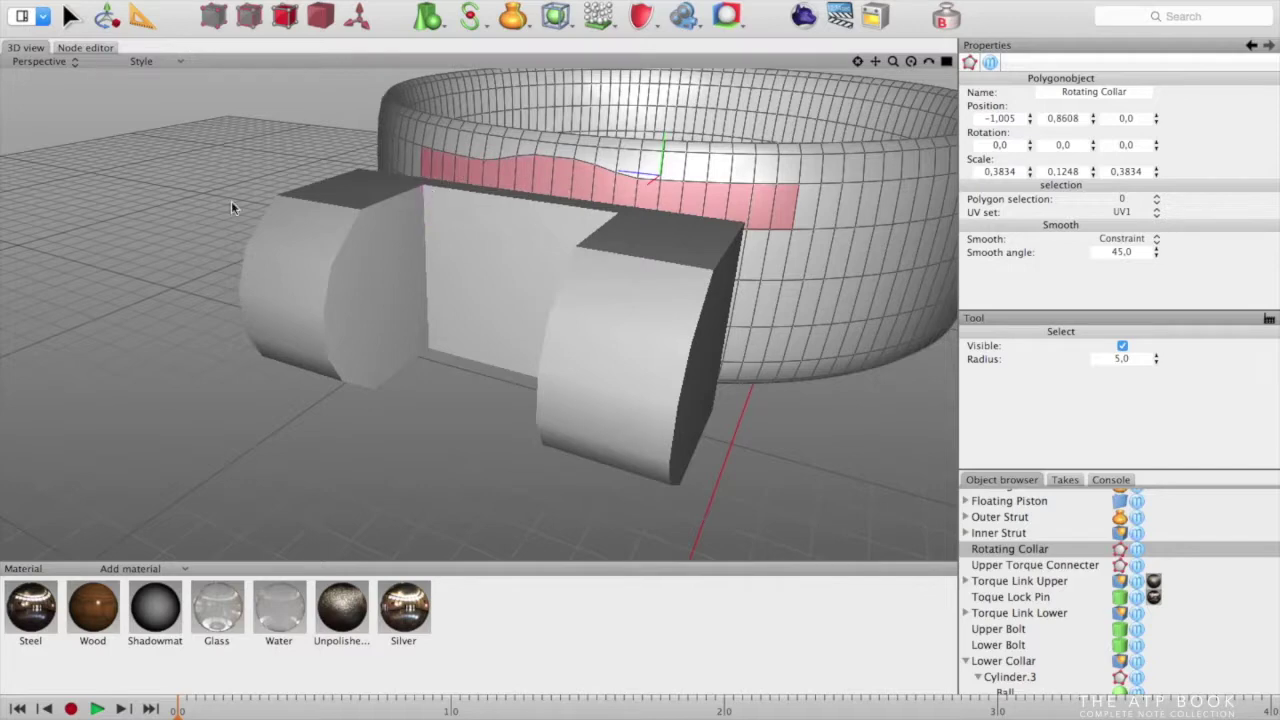
right_drag(219, 225, 357, 232)
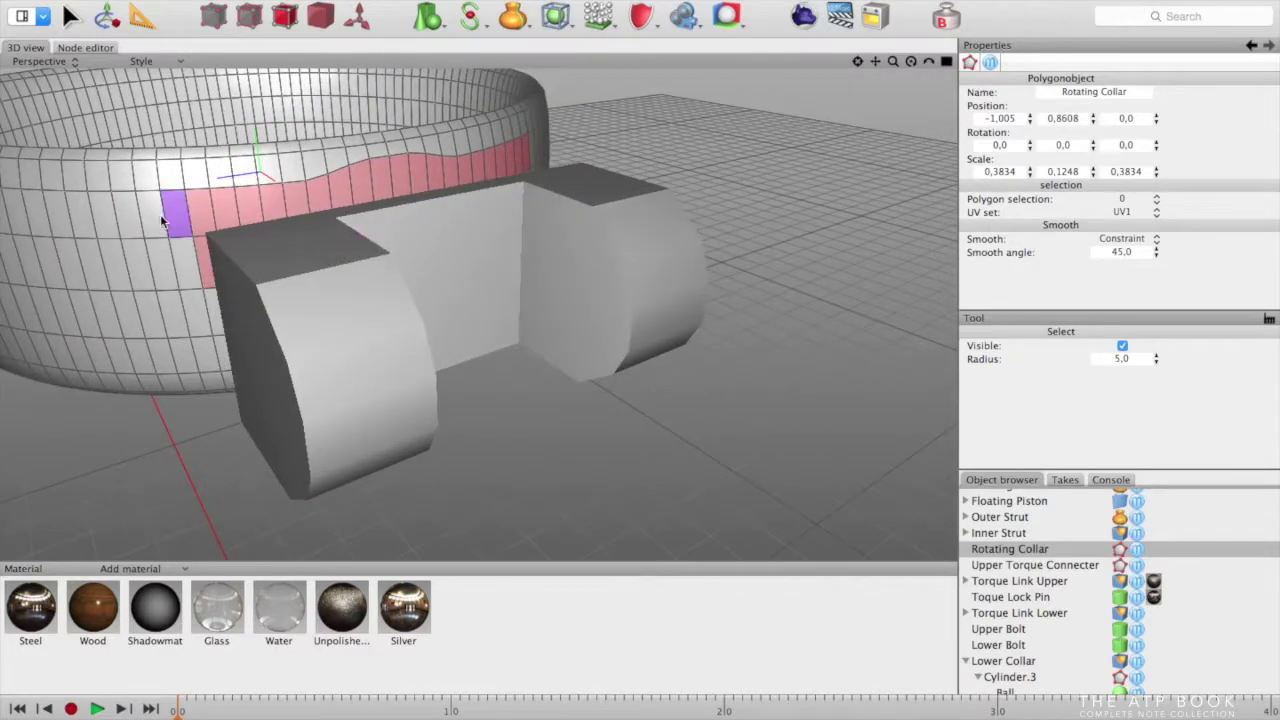
mouse_move(173, 215)
mouse_down()
mouse_move(155, 218)
mouse_move(166, 289)
mouse_move(189, 257)
mouse_move(188, 298)
mouse_move(214, 300)
mouse_up()
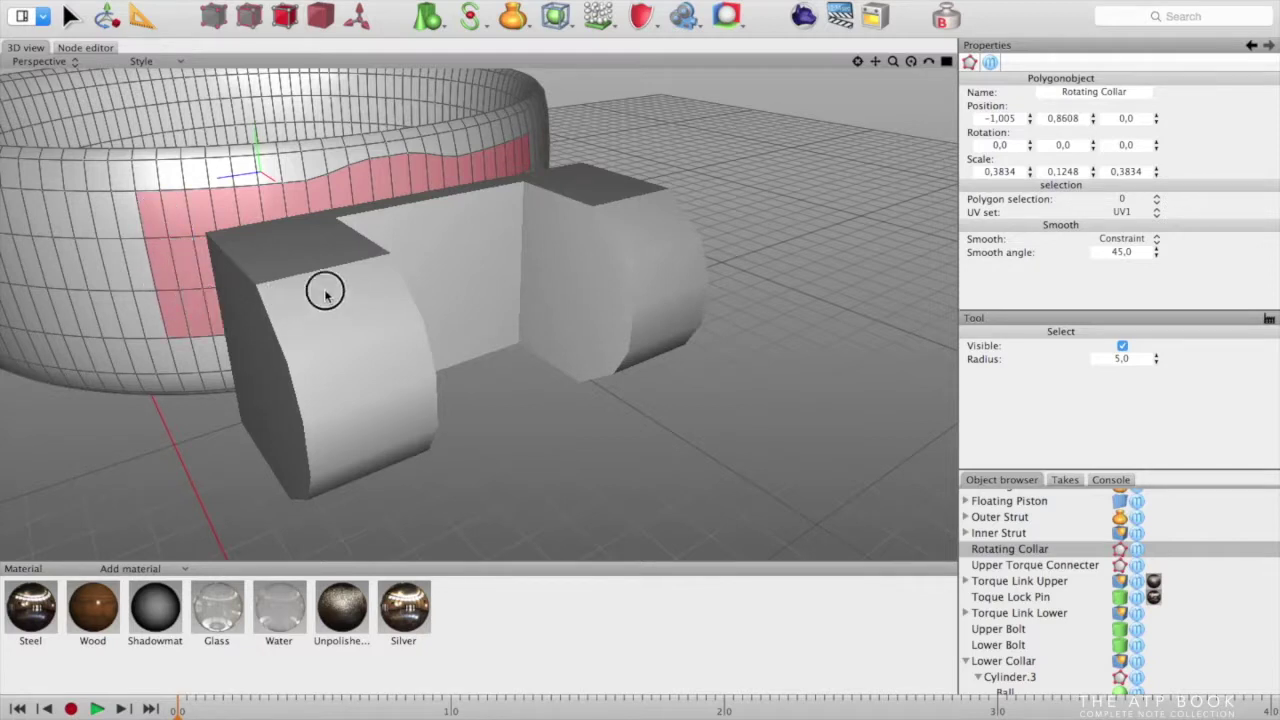
alt+drag(737, 286, 566, 261)
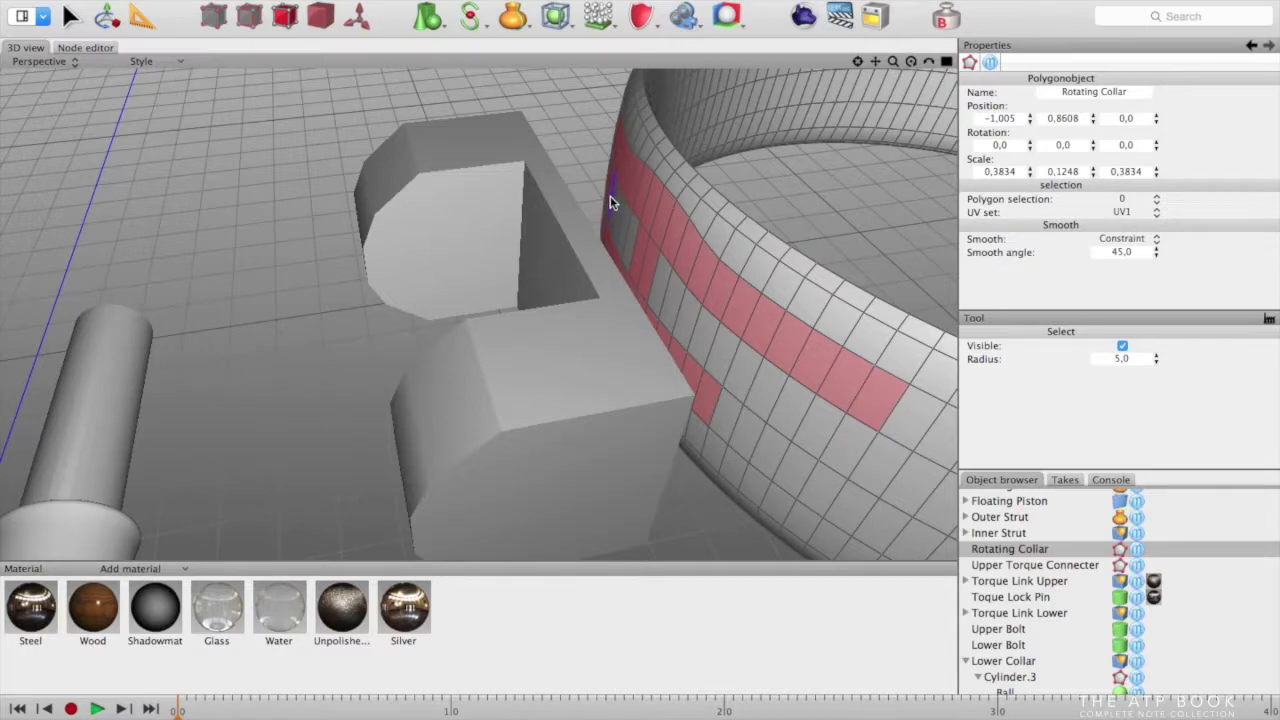
mouse_move(633, 220)
mouse_down()
mouse_move(677, 283)
mouse_move(833, 423)
mouse_up()
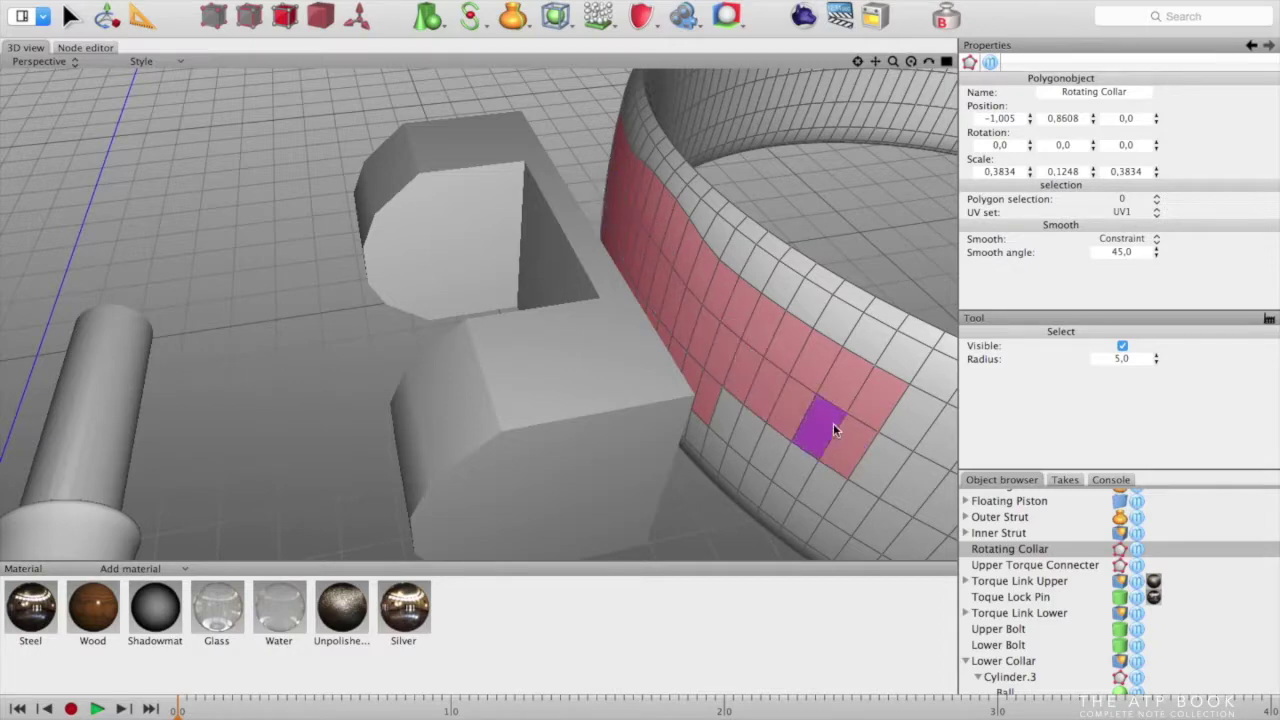
mouse_move(733, 428)
mouse_down()
mouse_move(809, 463)
mouse_move(769, 493)
mouse_up()
middle_drag(697, 537, 846, 351)
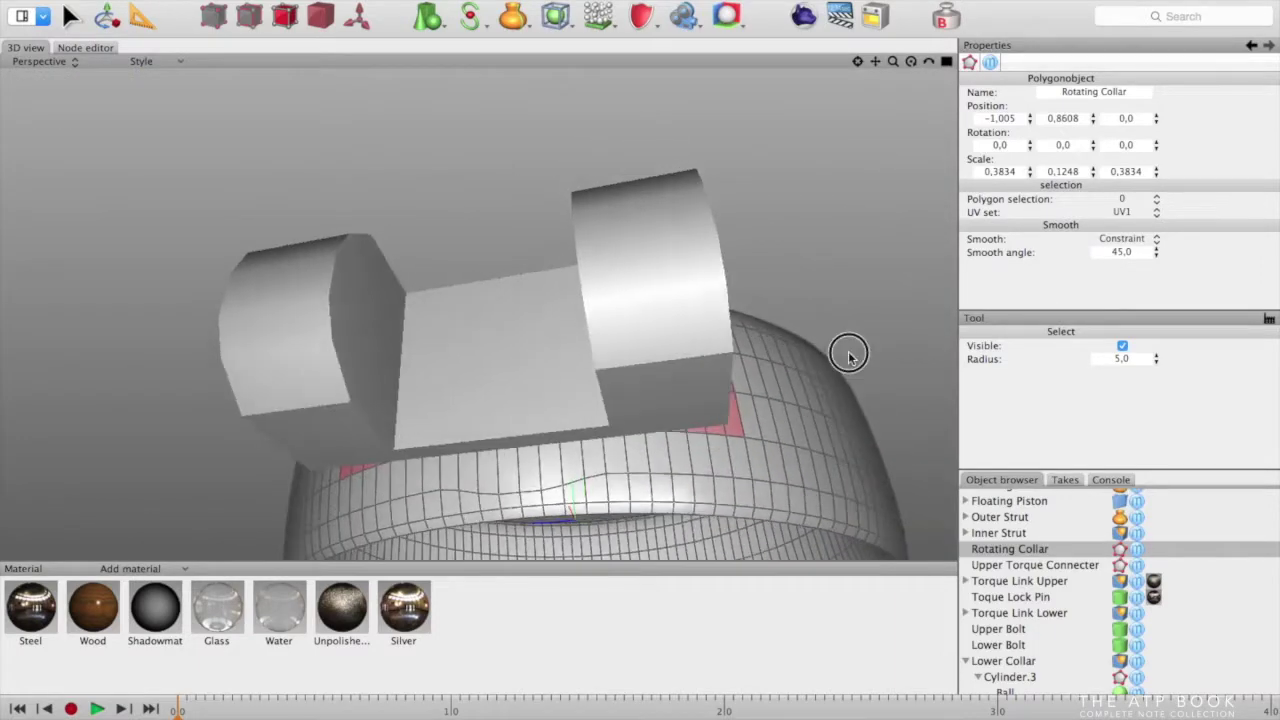
mouse_move(737, 454)
mouse_down()
mouse_move(503, 458)
mouse_move(355, 481)
mouse_up()
mouse_move(494, 208)
middle_down()
mouse_move(489, 131)
mouse_move(614, 251)
mouse_move(494, 263)
mouse_move(571, 243)
mouse_move(569, 217)
mouse_move(446, 254)
mouse_move(423, 206)
mouse_move(443, 254)
mouse_move(466, 246)
mouse_move(500, 266)
middle_up()
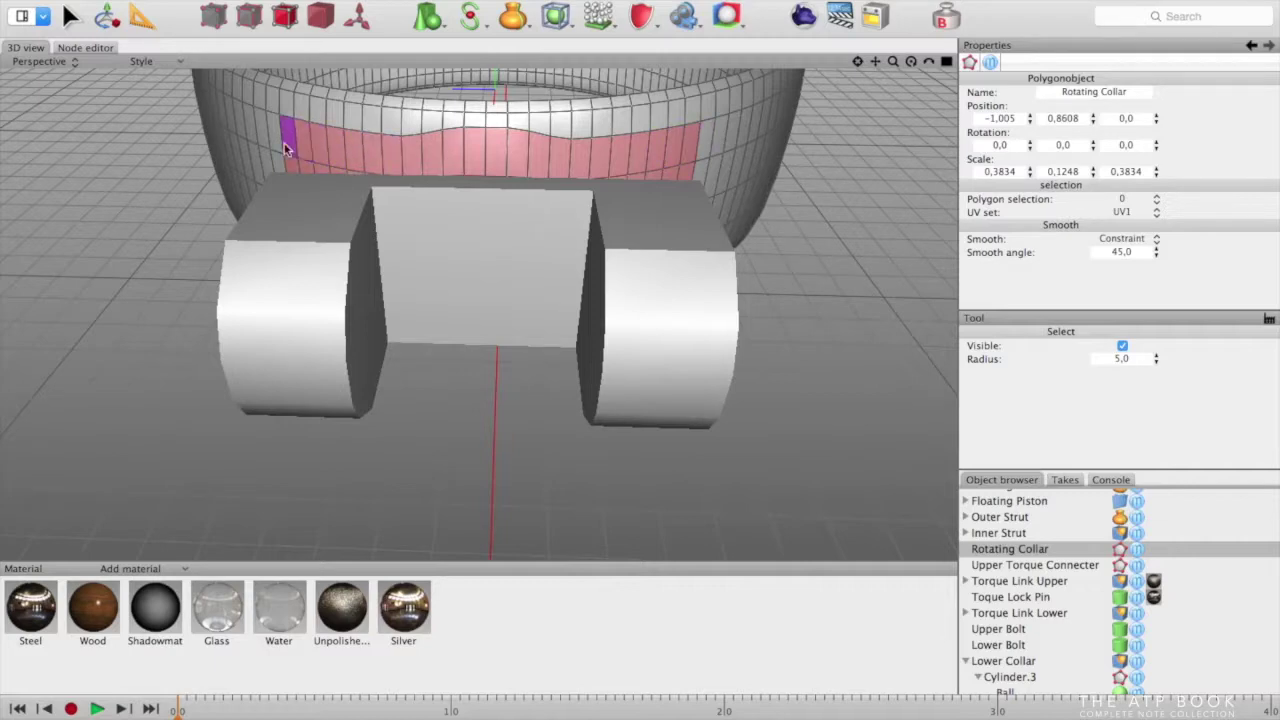
key(Delete)
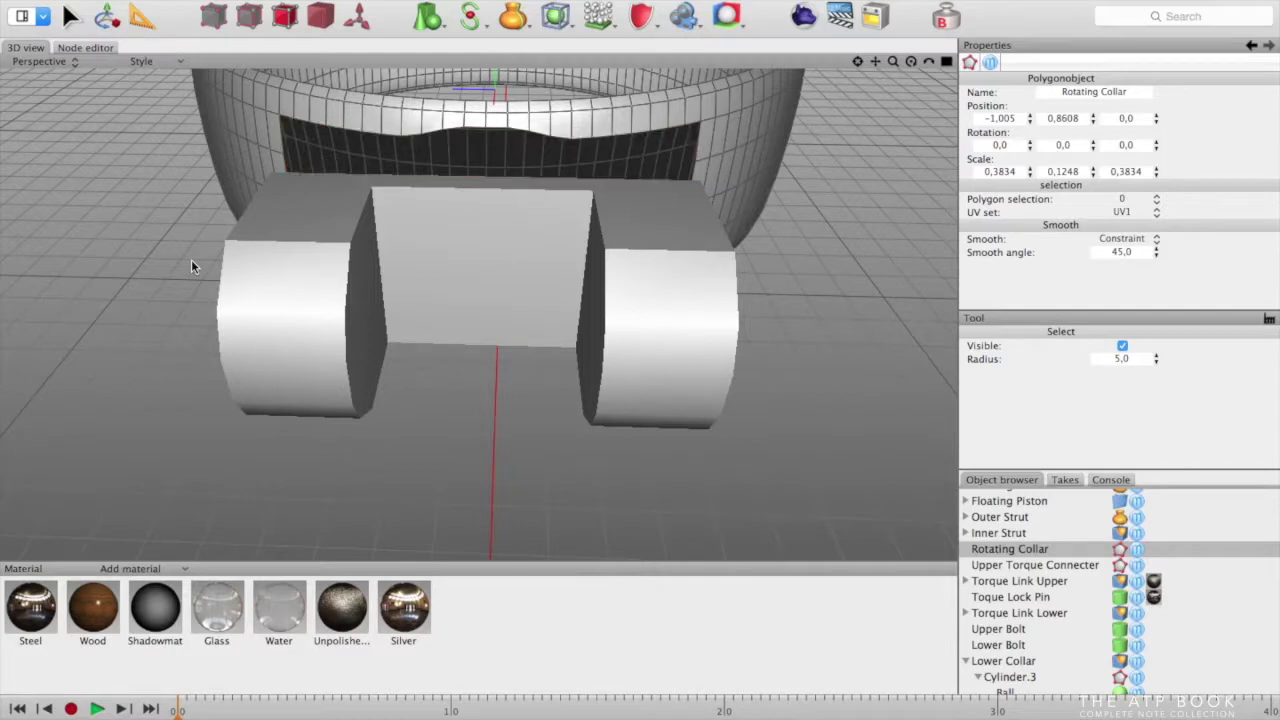
alt+drag(174, 306, 259, 294)
middle_drag(259, 295, 318, 252)
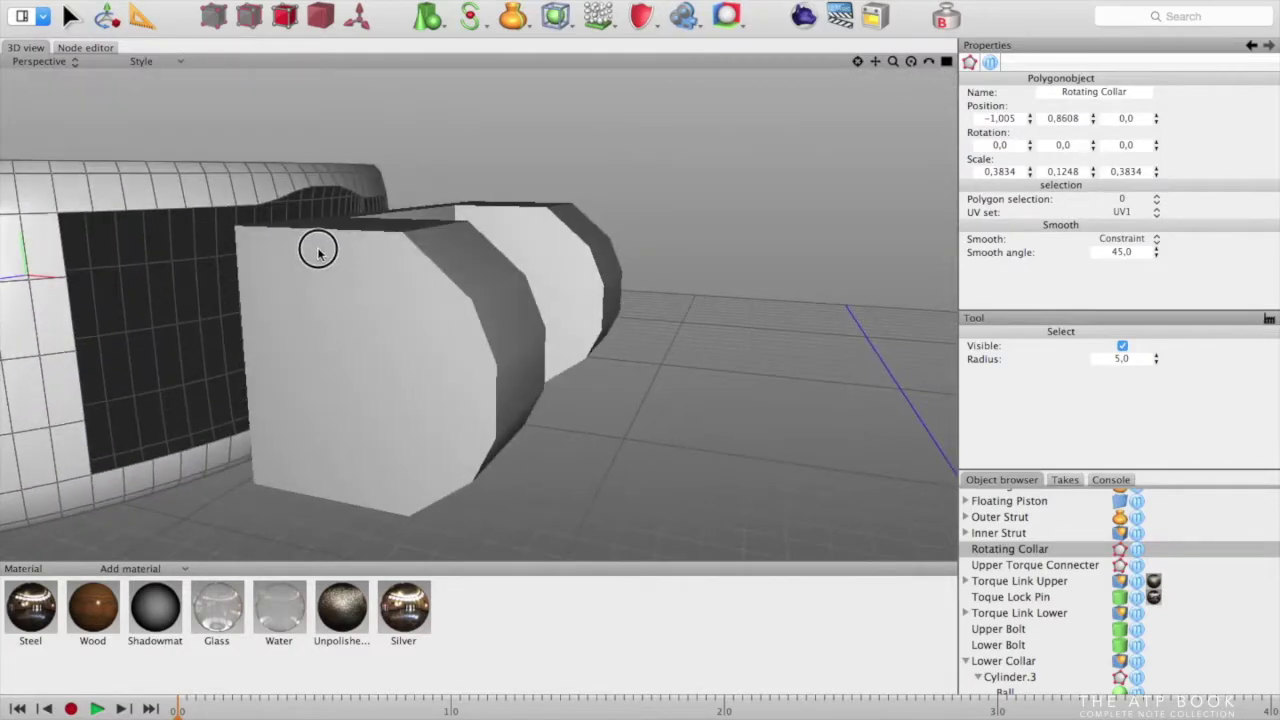
alt+drag(784, 490, 746, 445)
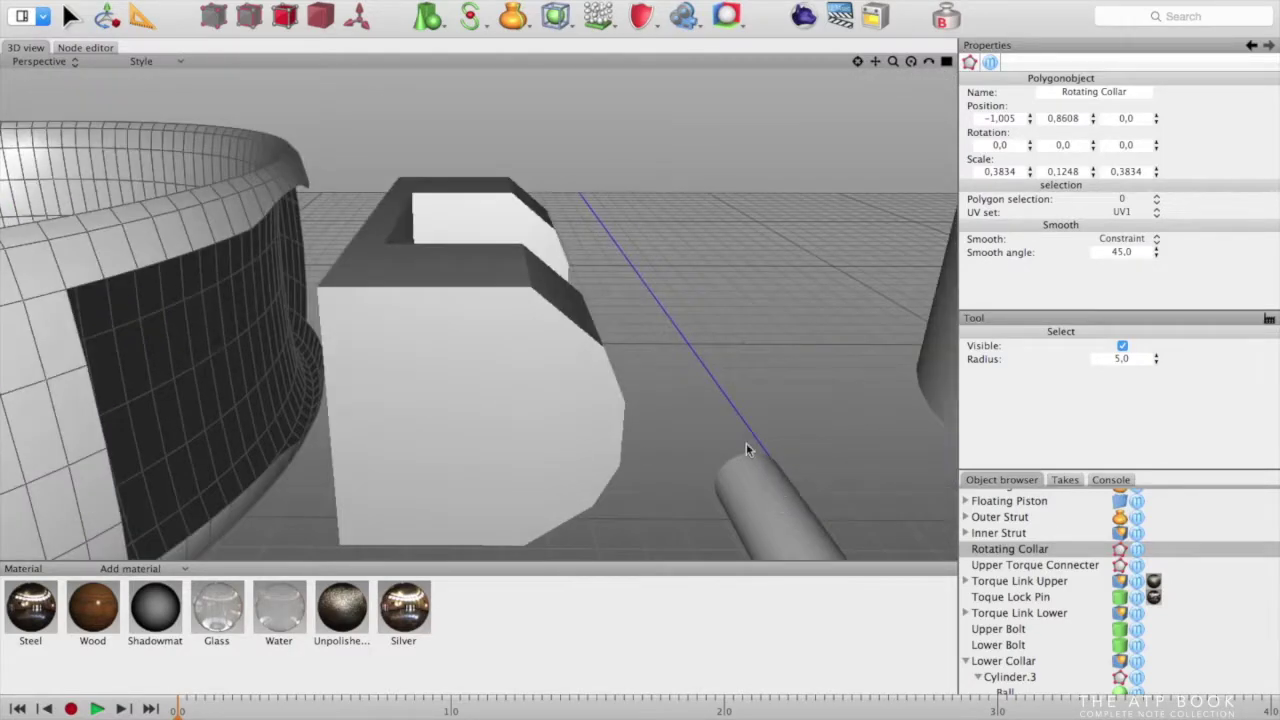
Move the Upper Torque Connecter along X towards the Rotating Collar's opening, to an X position of about -0,7813
scroll(713, 396, down, 5)
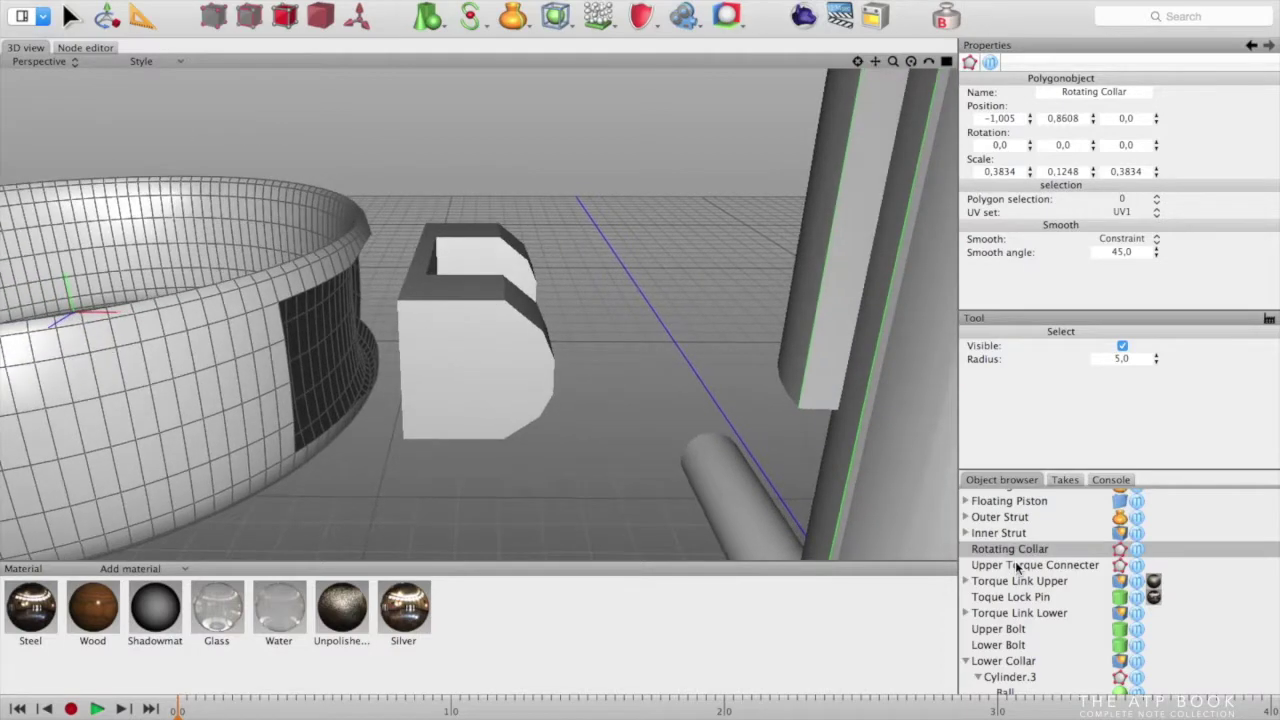
click(1015, 563)
click(107, 16)
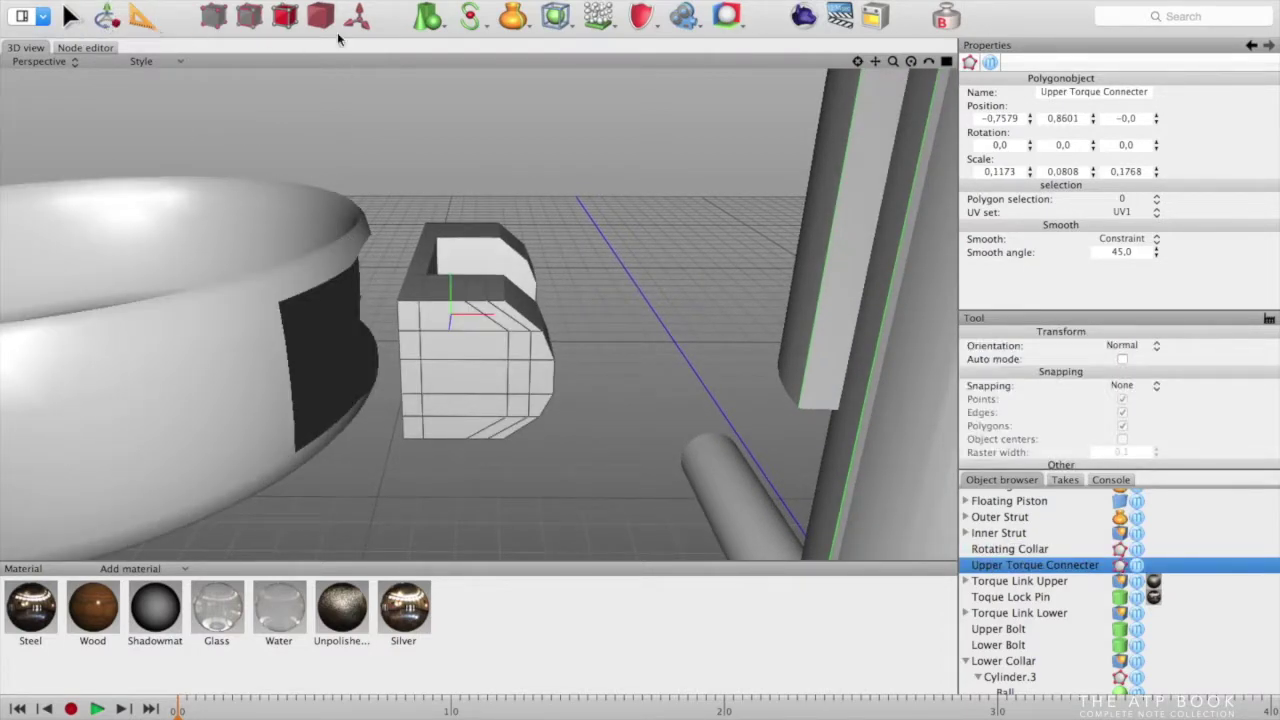
drag(550, 316, 508, 318)
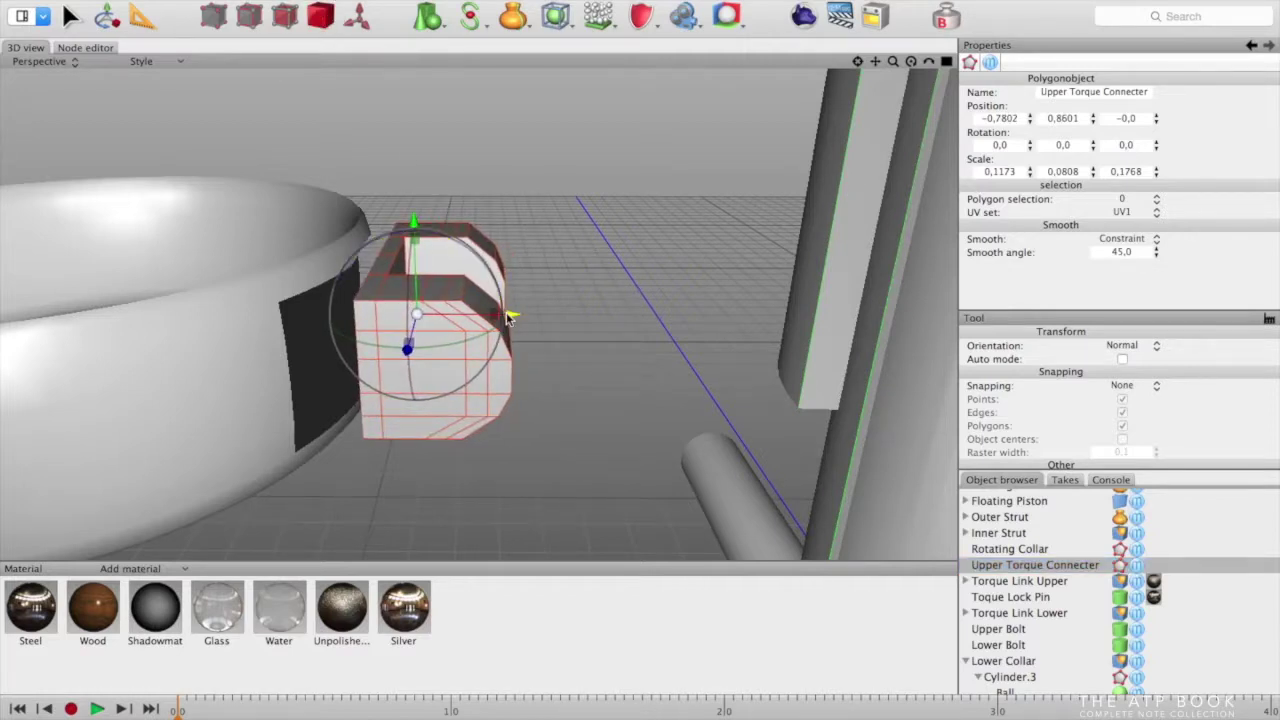
drag(513, 315, 514, 315)
alt+drag(589, 282, 598, 356)
middle_drag(598, 358, 571, 323)
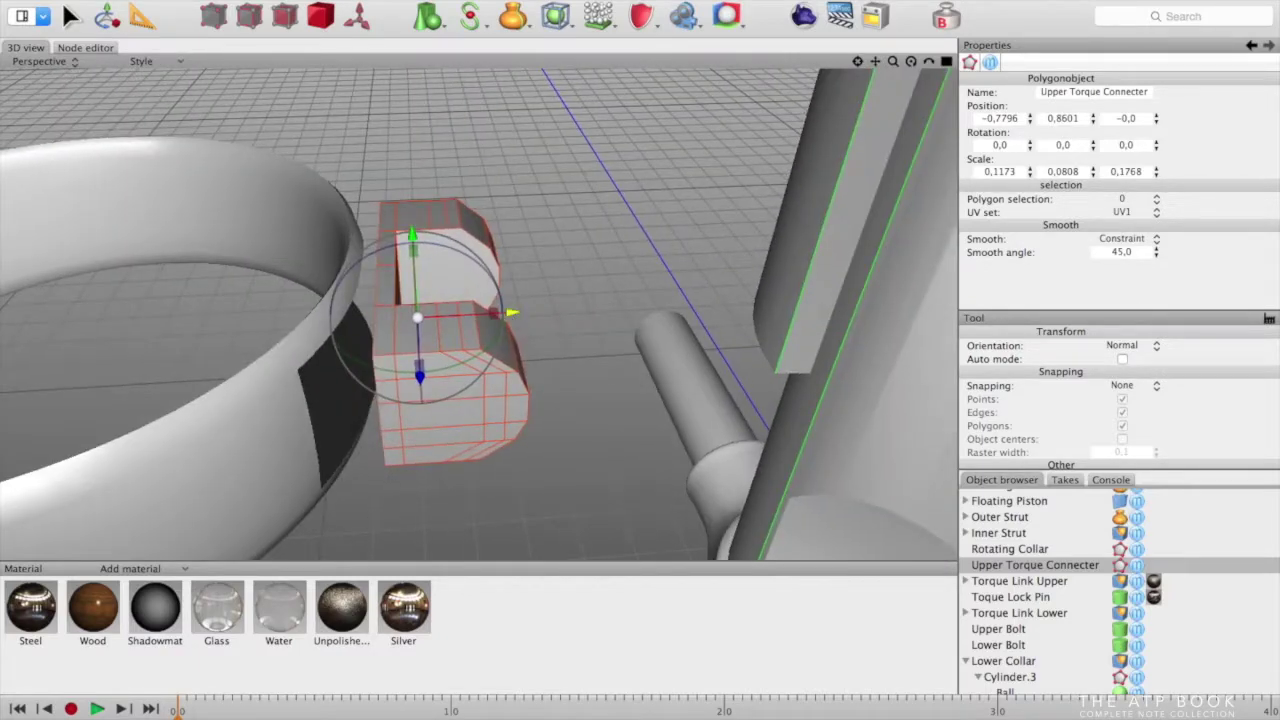
drag(511, 313, 500, 310)
mouse_move(550, 298)
middle_down()
mouse_move(515, 343)
mouse_move(532, 349)
mouse_move(386, 251)
mouse_move(428, 291)
mouse_move(529, 298)
middle_up()
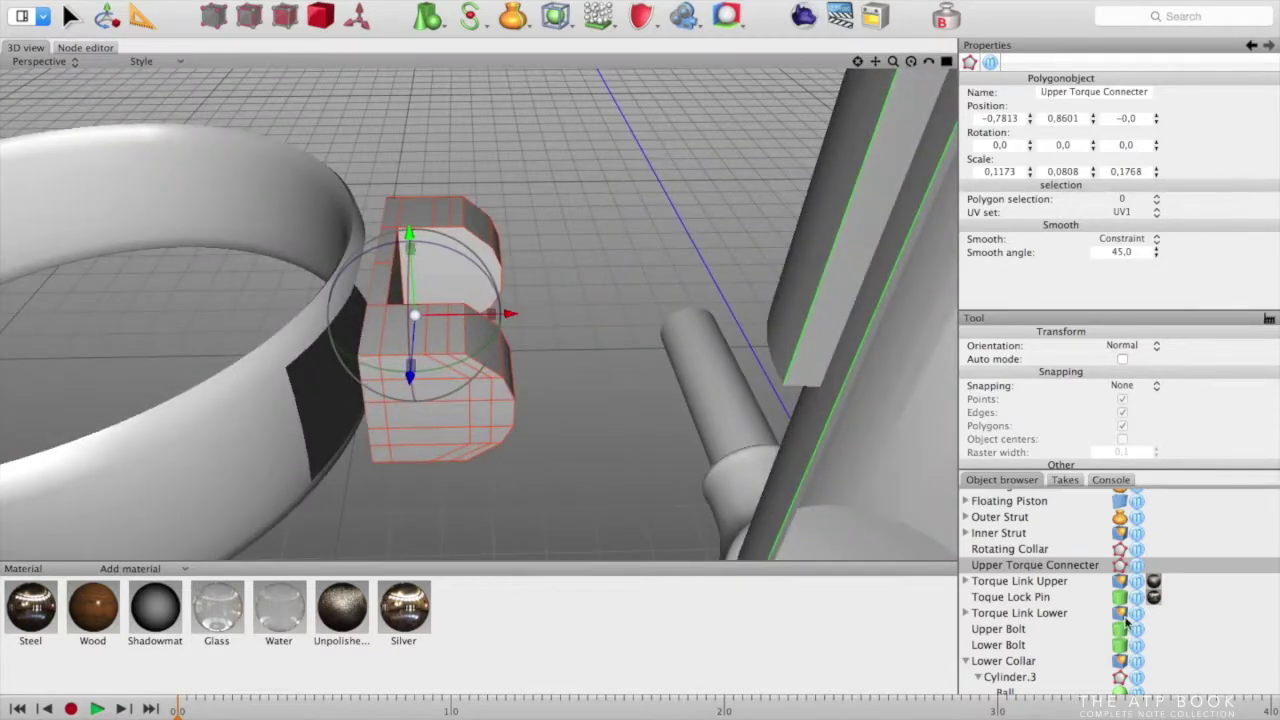
Merge the Upper Torque Connecter into the Rotating Collar's mesh by nesting it and importing children, and delete the separate connecter object
drag(1020, 575, 1013, 553)
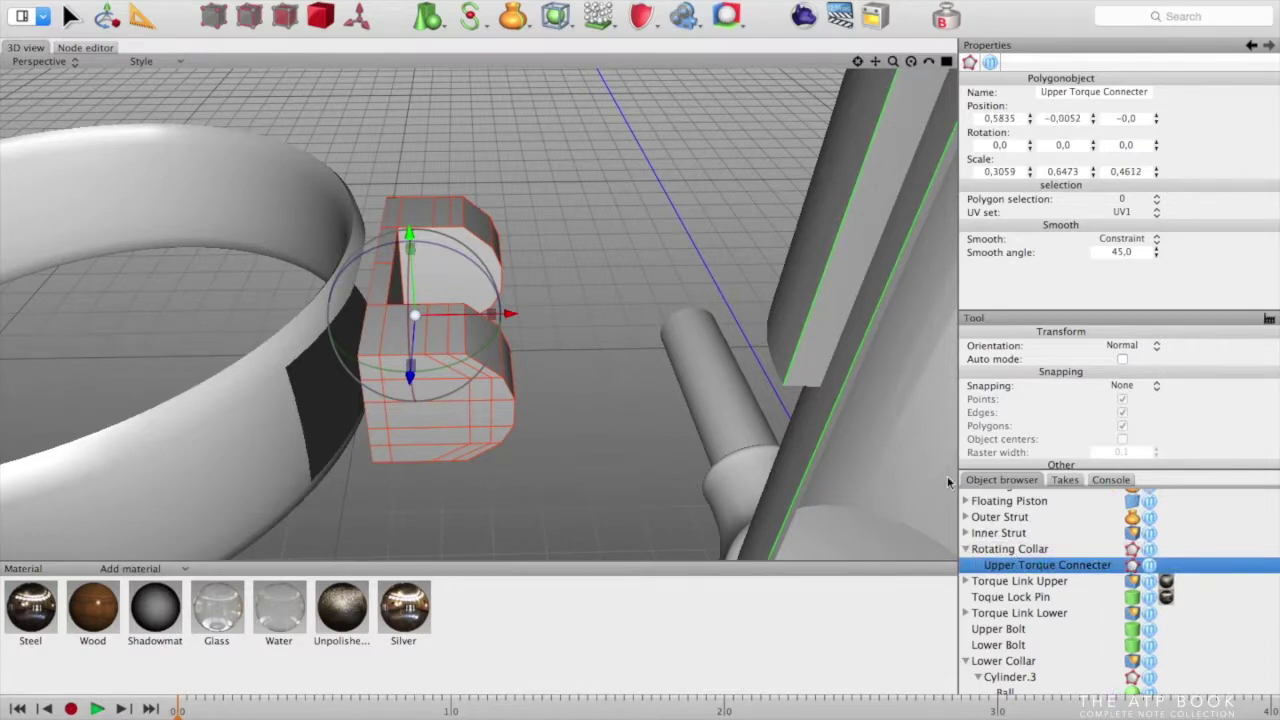
click(984, 549)
click(354, 0)
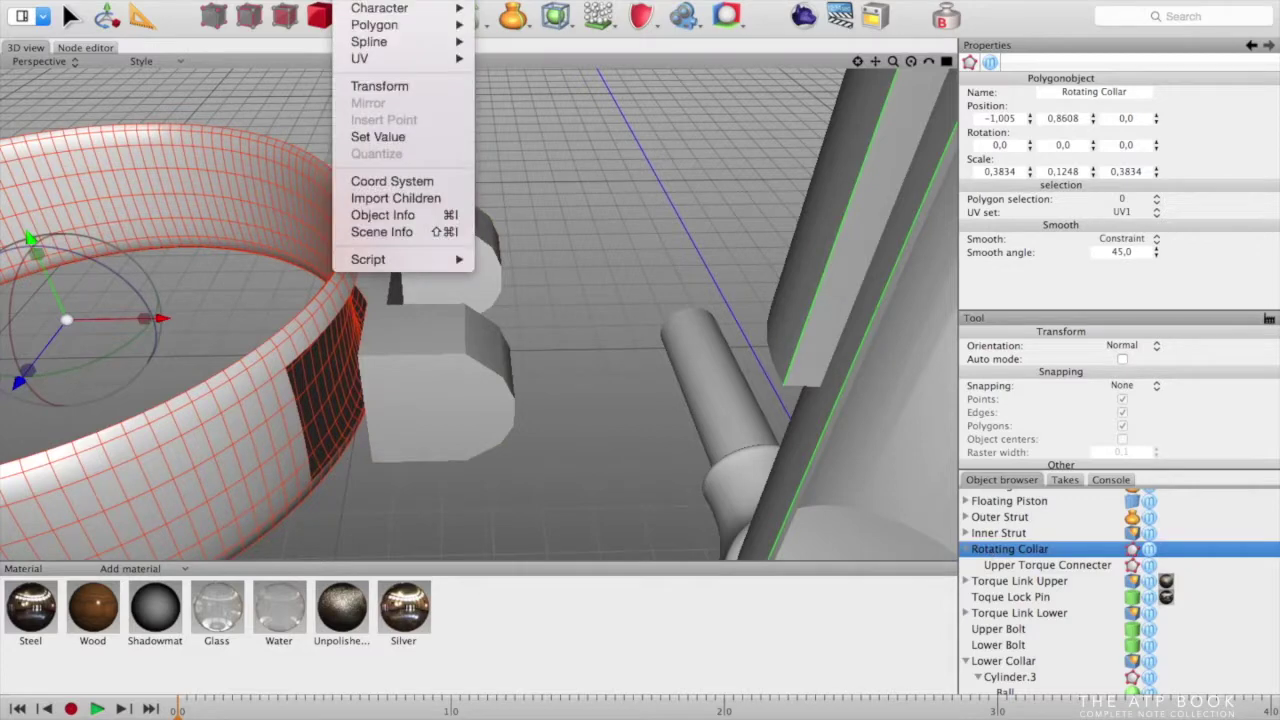
mouse_move(300, 0)
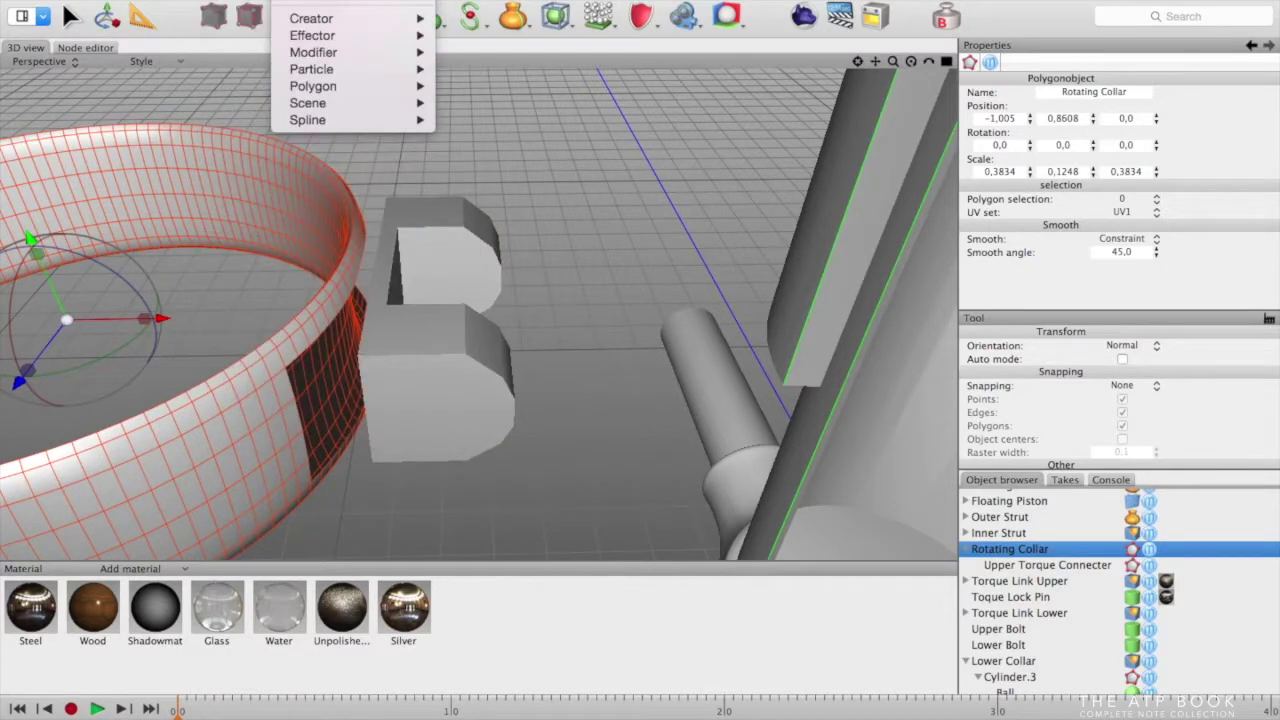
click(374, 197)
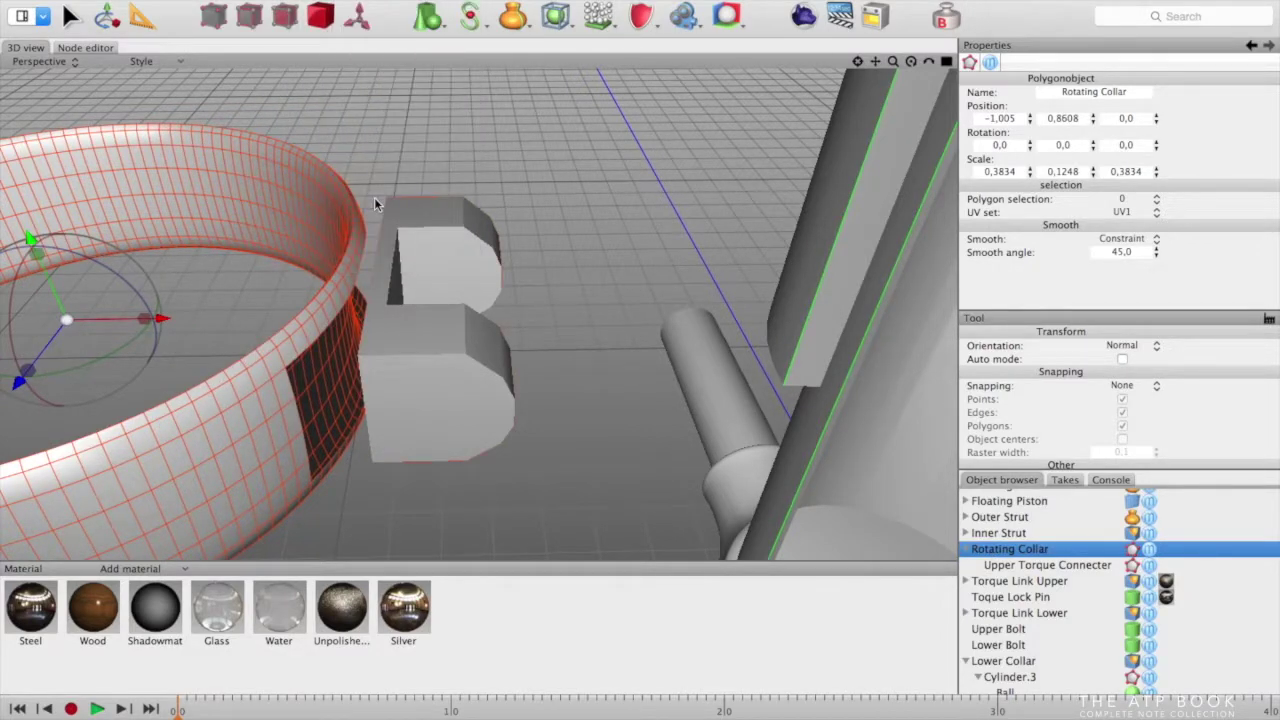
click(1069, 566)
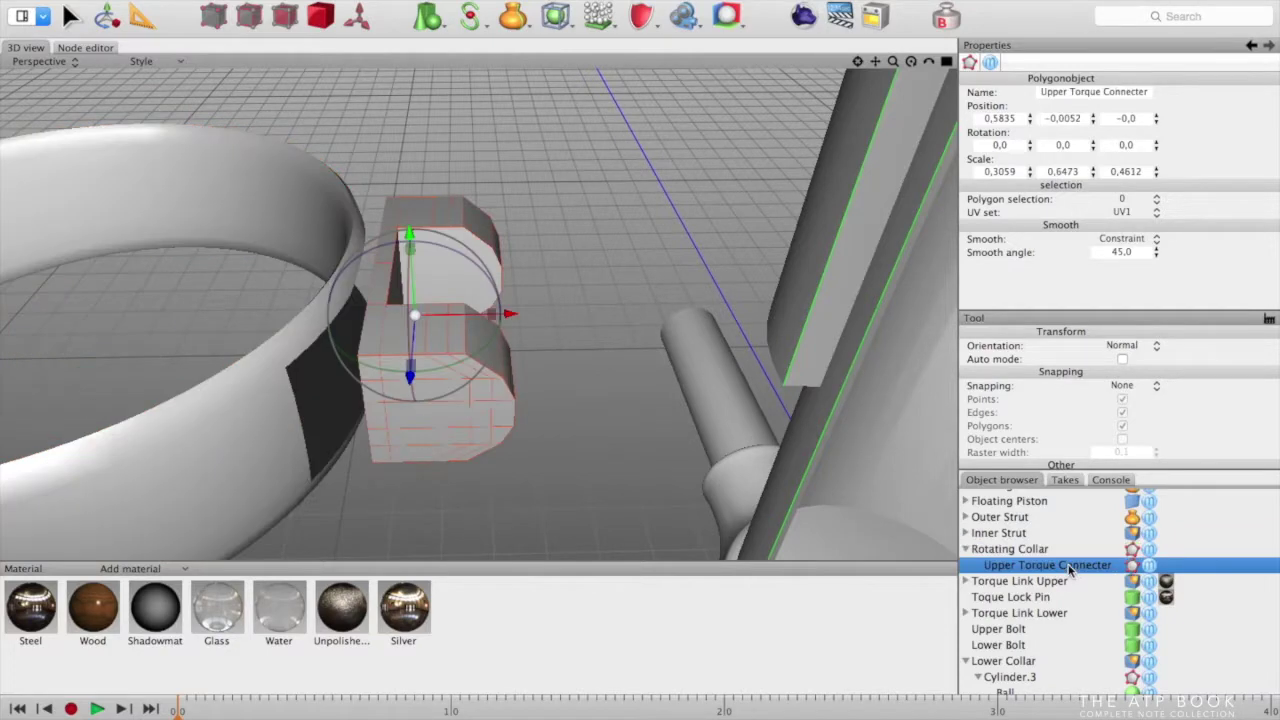
key(Delete)
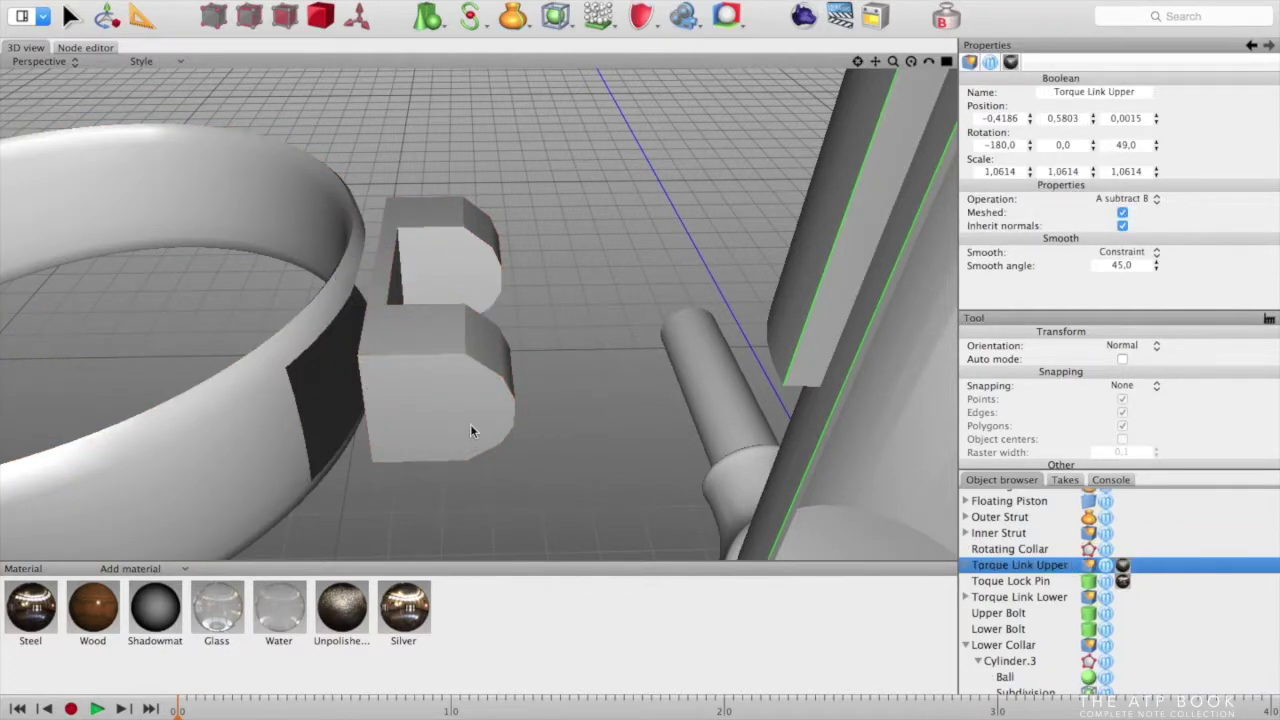
Bridge the open front of the Rotating Collar to the back of the merged torque connecter around the gap
click(995, 549)
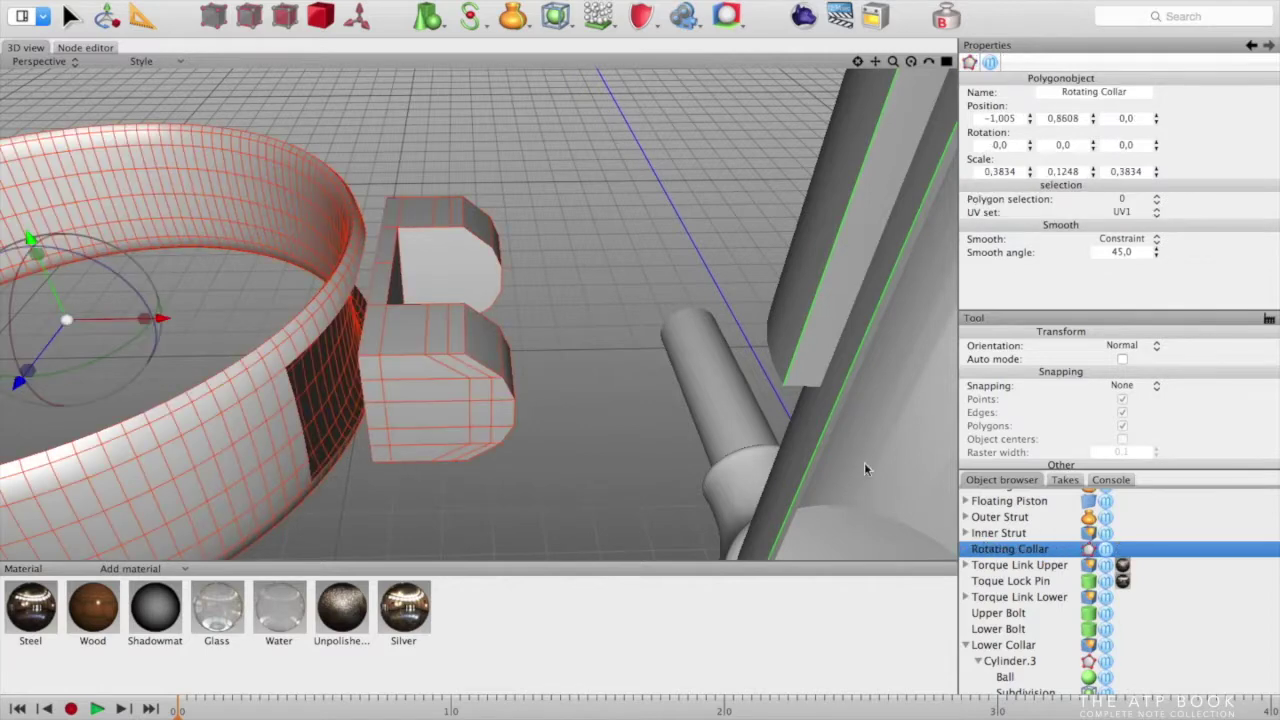
click(287, 17)
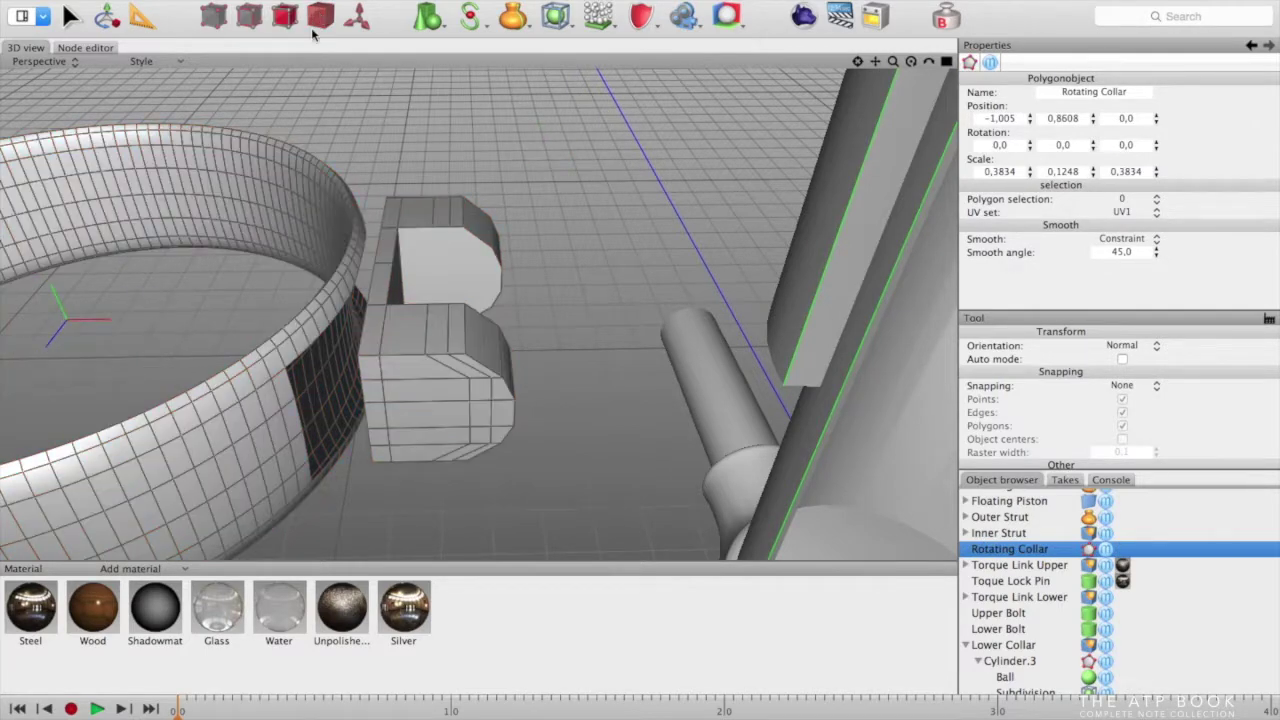
right_click(463, 104)
click(504, 171)
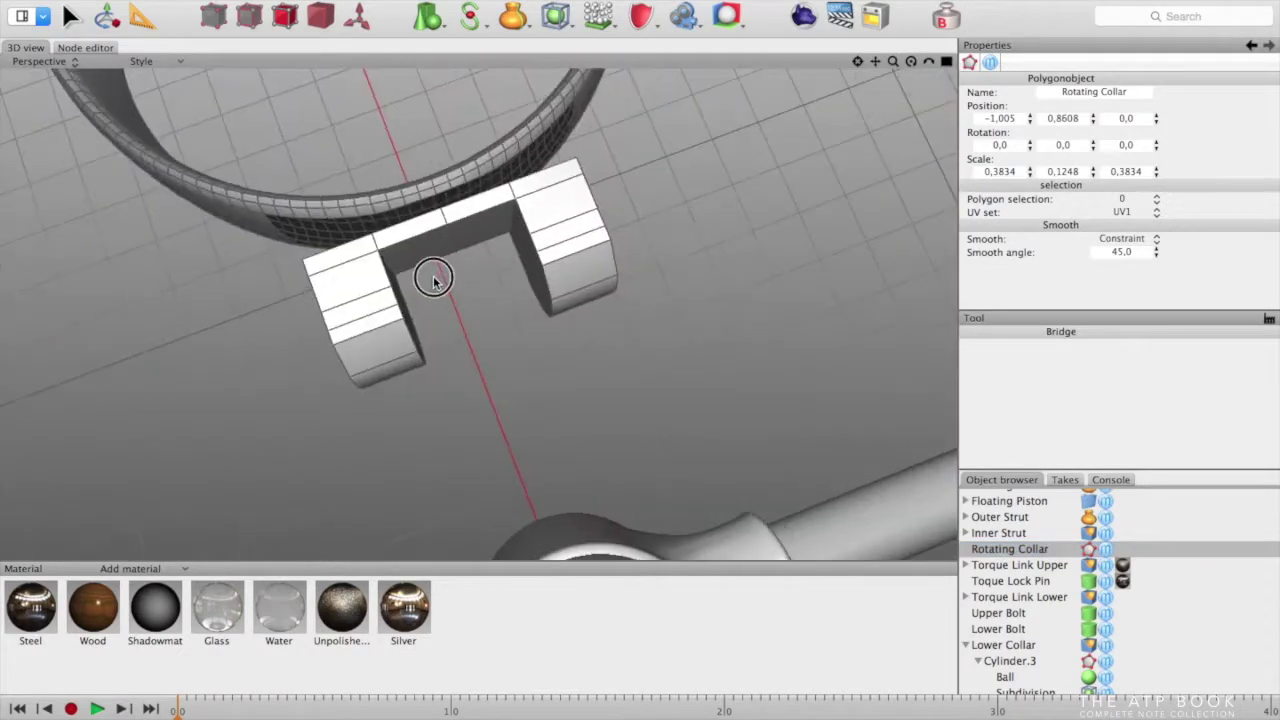
middle_drag(433, 277, 414, 213)
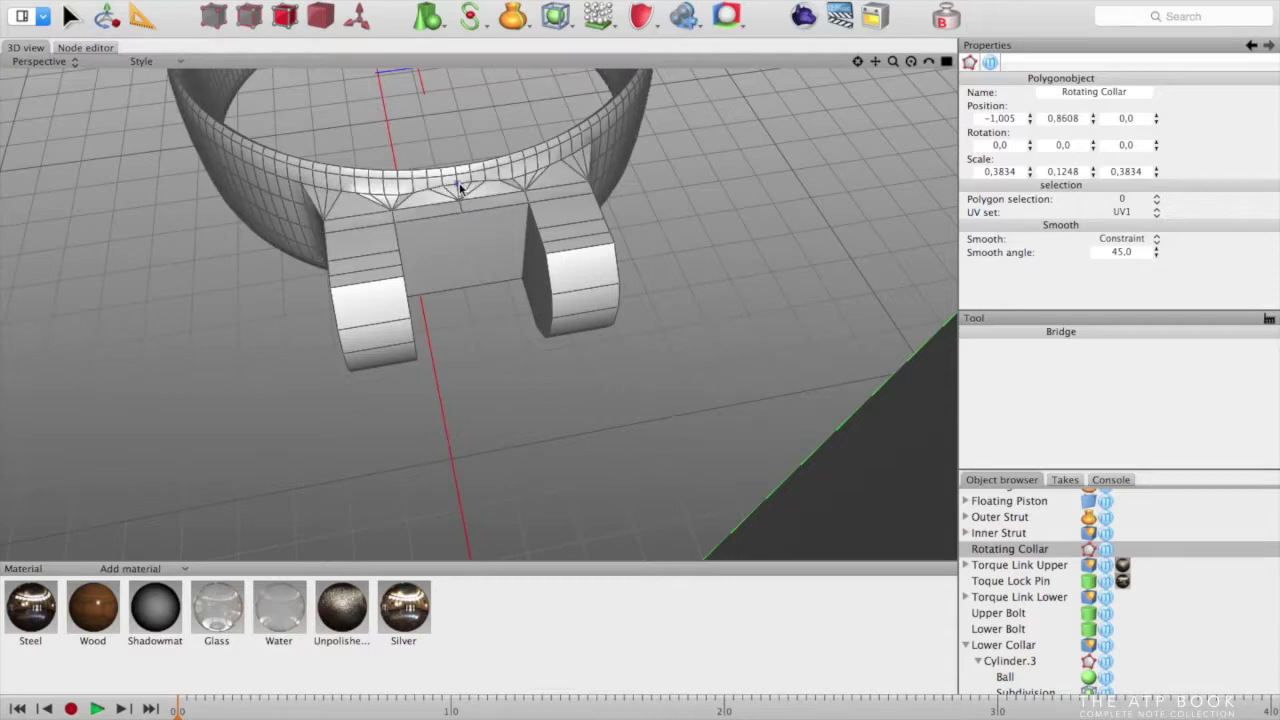
middle_drag(714, 214, 885, 150)
middle_drag(591, 416, 510, 418)
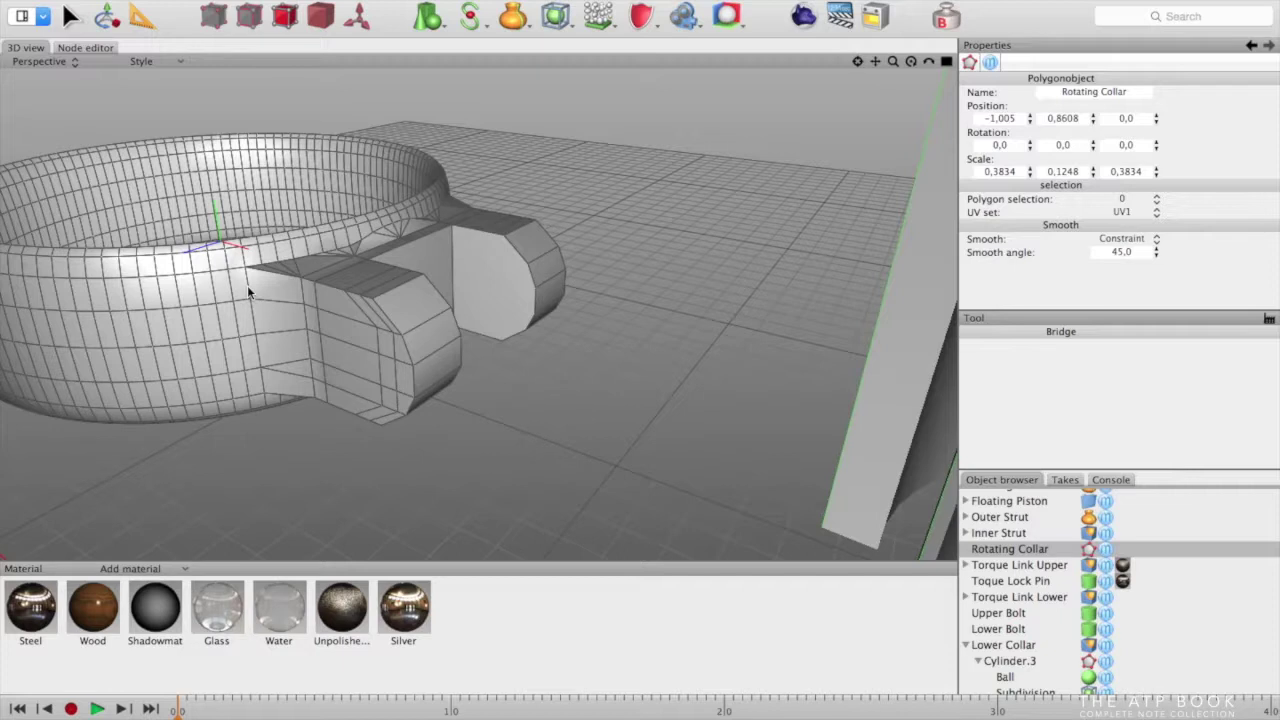
Select the vertical edge column on one side where the collar meets the bridged connecter and scale it slightly along Y
click(249, 16)
right_click(247, 285)
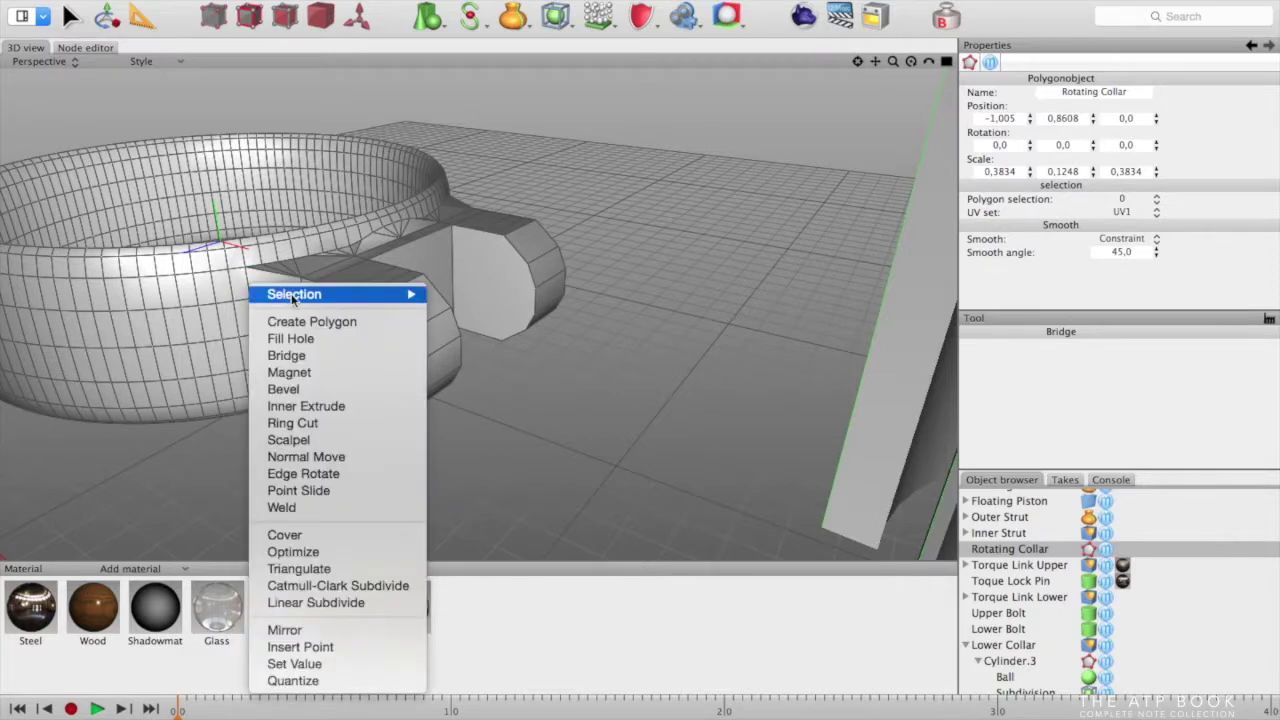
mouse_move(300, 296)
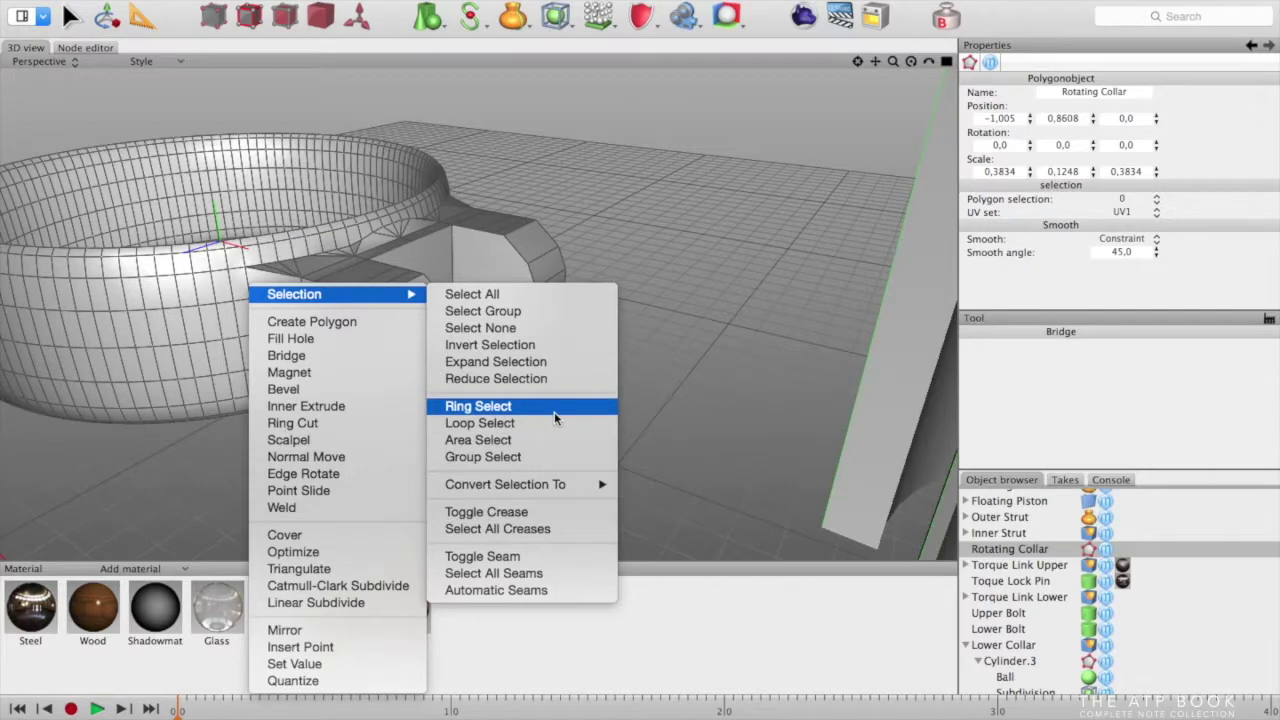
click(555, 418)
click(253, 305)
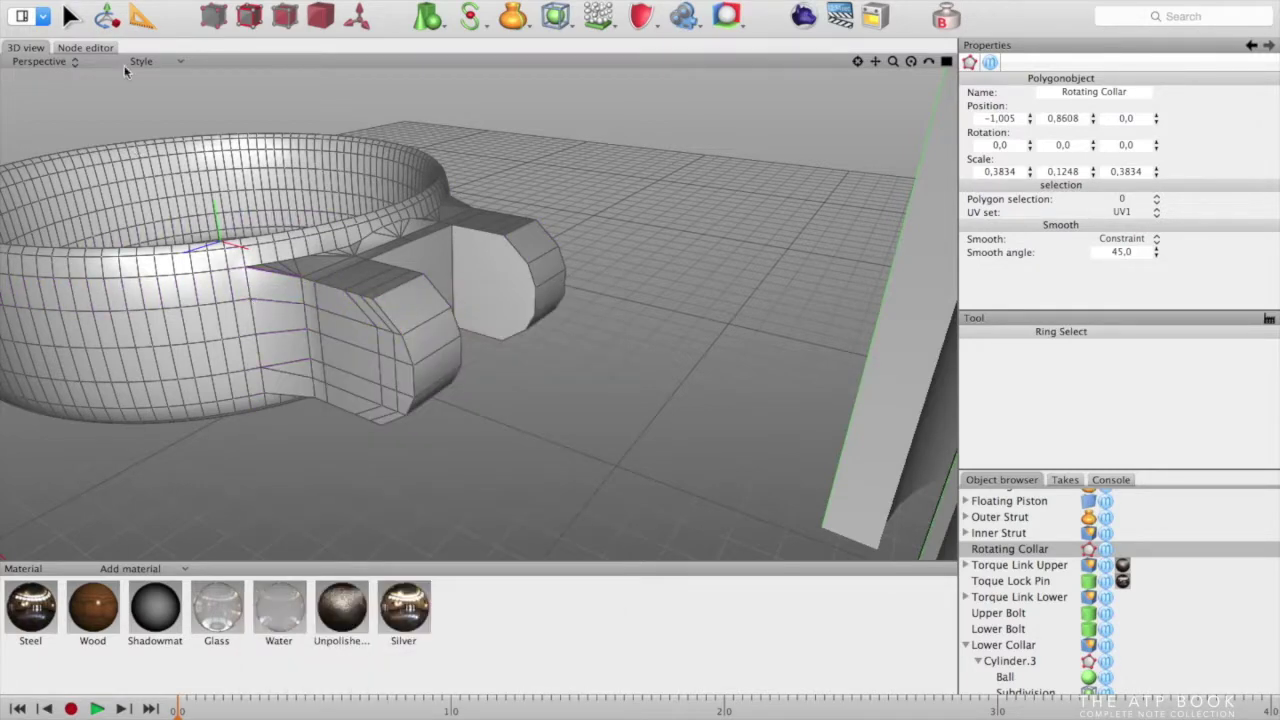
click(70, 16)
drag(252, 290, 258, 348)
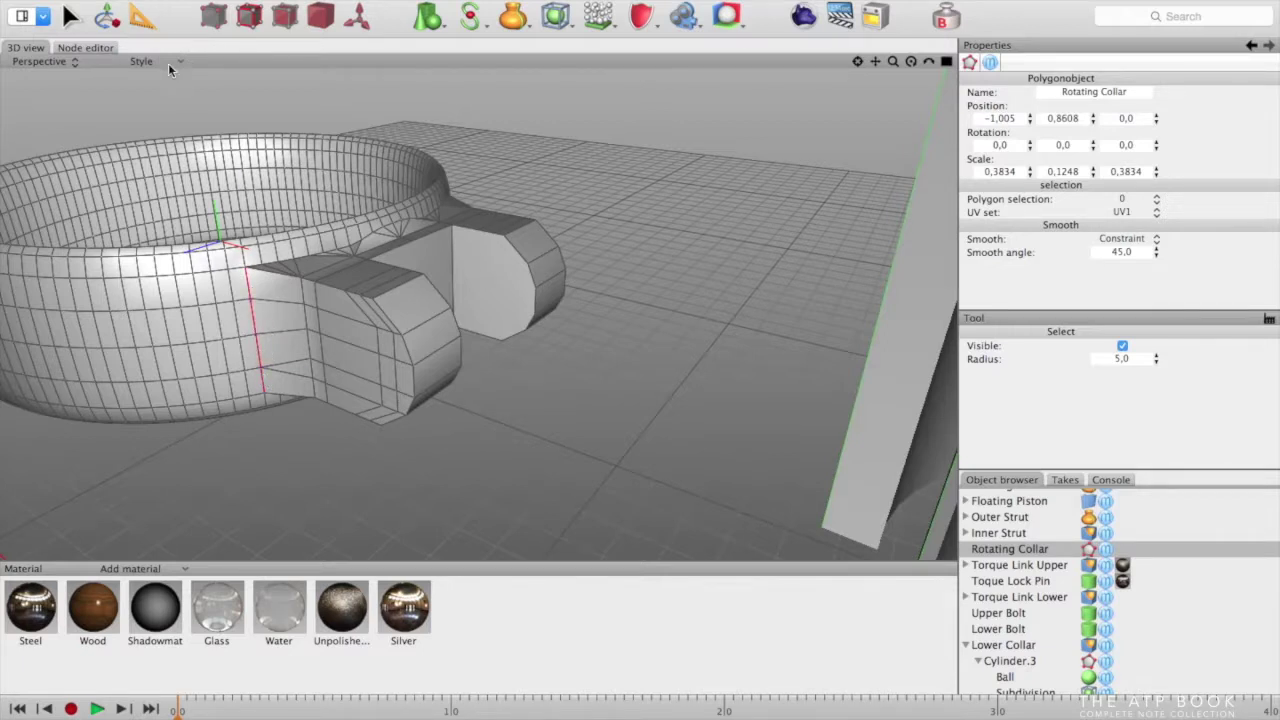
click(106, 16)
drag(245, 263, 247, 279)
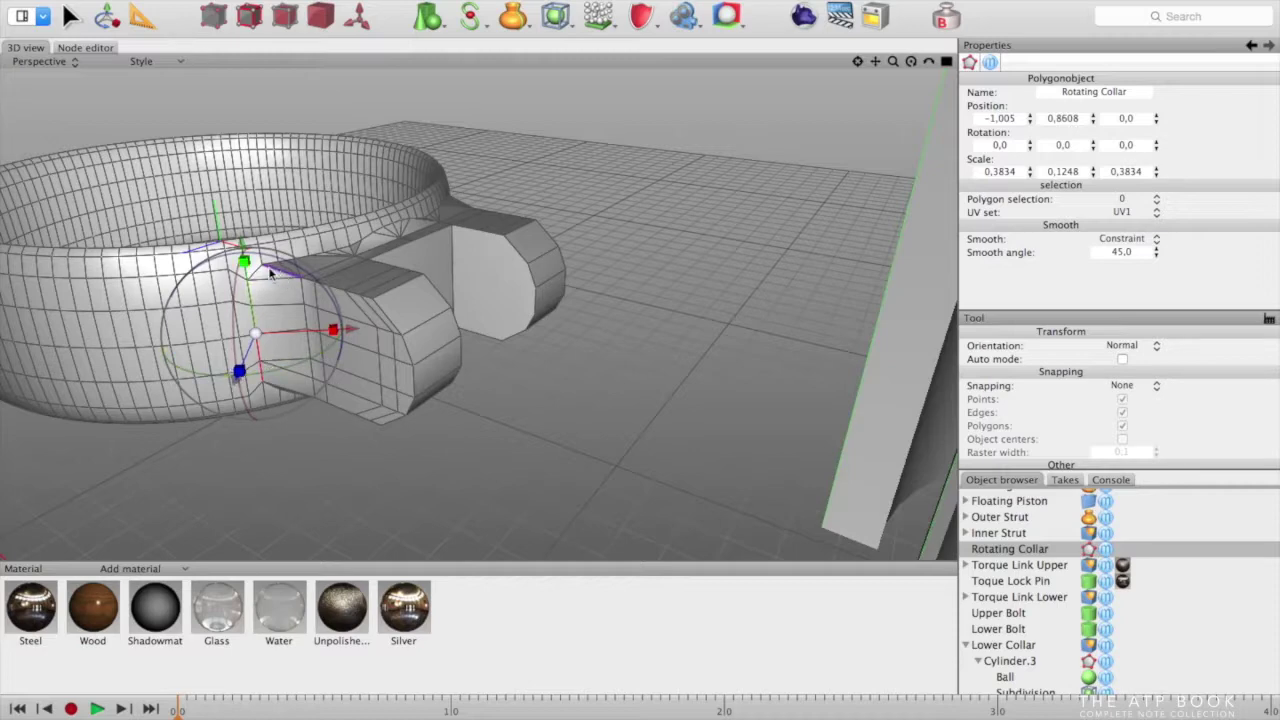
Select the matching vertical edge column on the opposite side of the collar joint and scale it slightly along Y
alt+drag(521, 421, 368, 347)
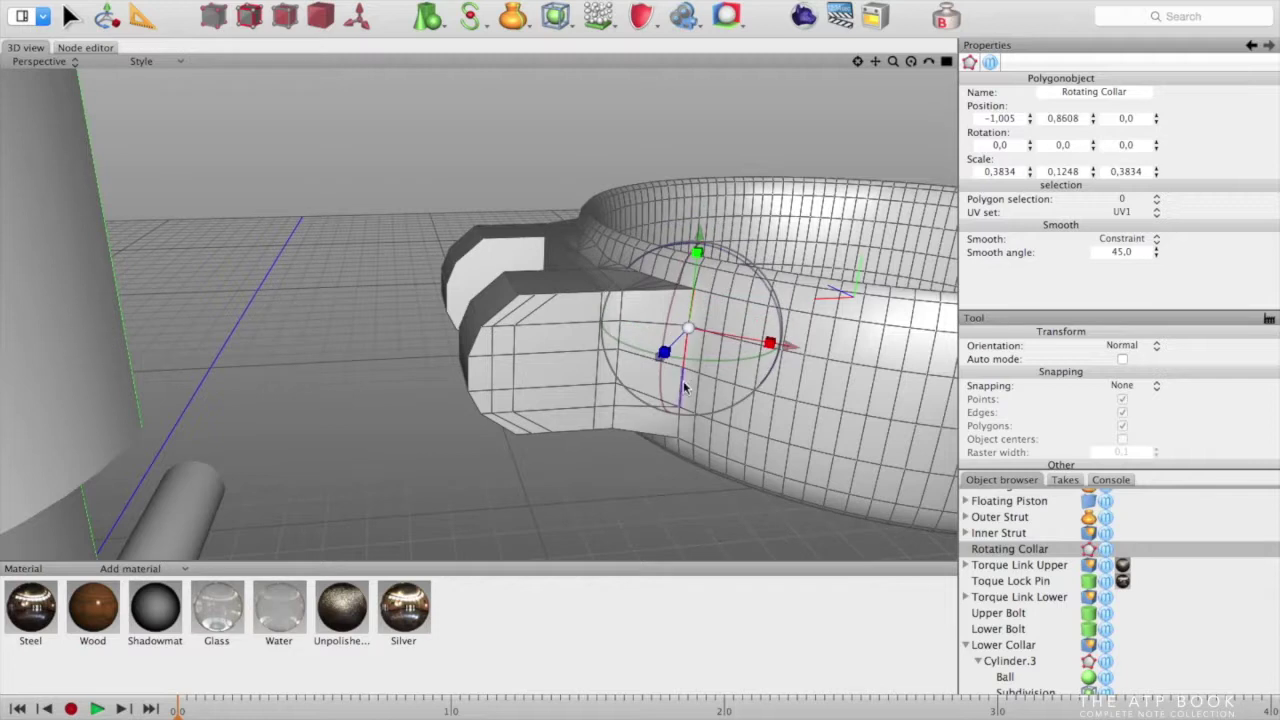
shift+click(684, 388)
shift+click(681, 426)
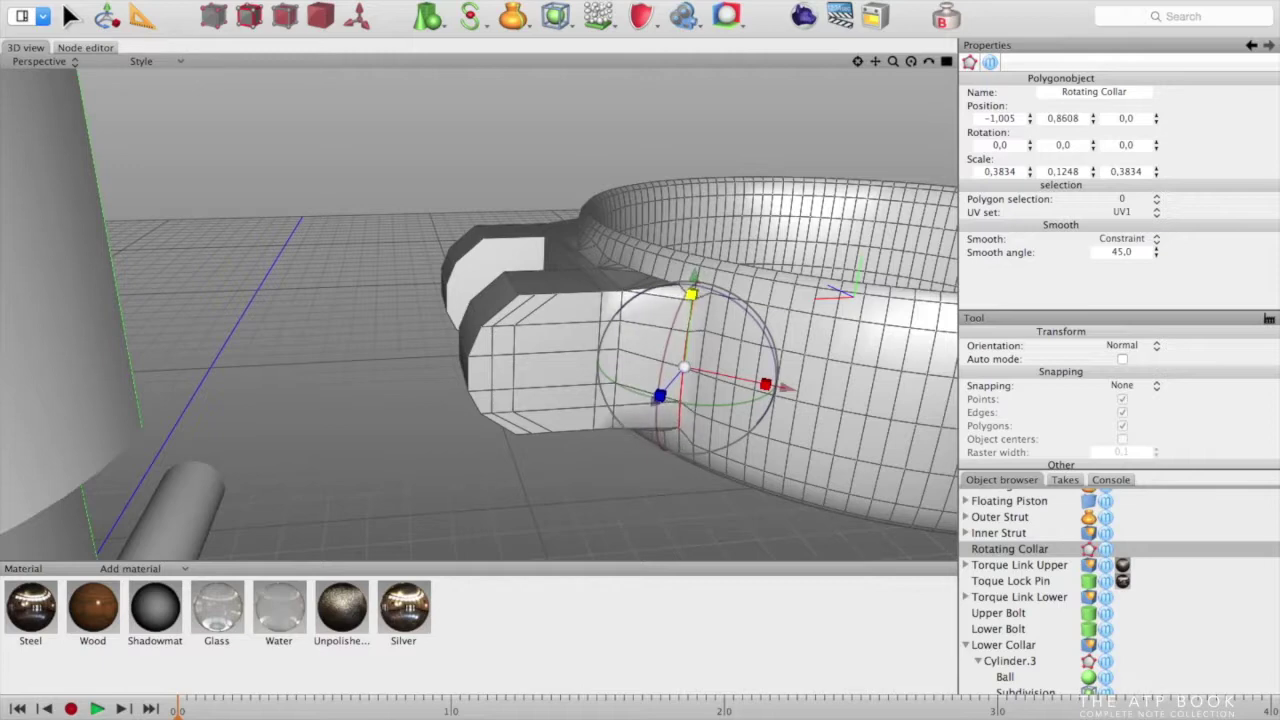
alt+drag(592, 491, 829, 491)
right_drag(828, 492, 860, 510)
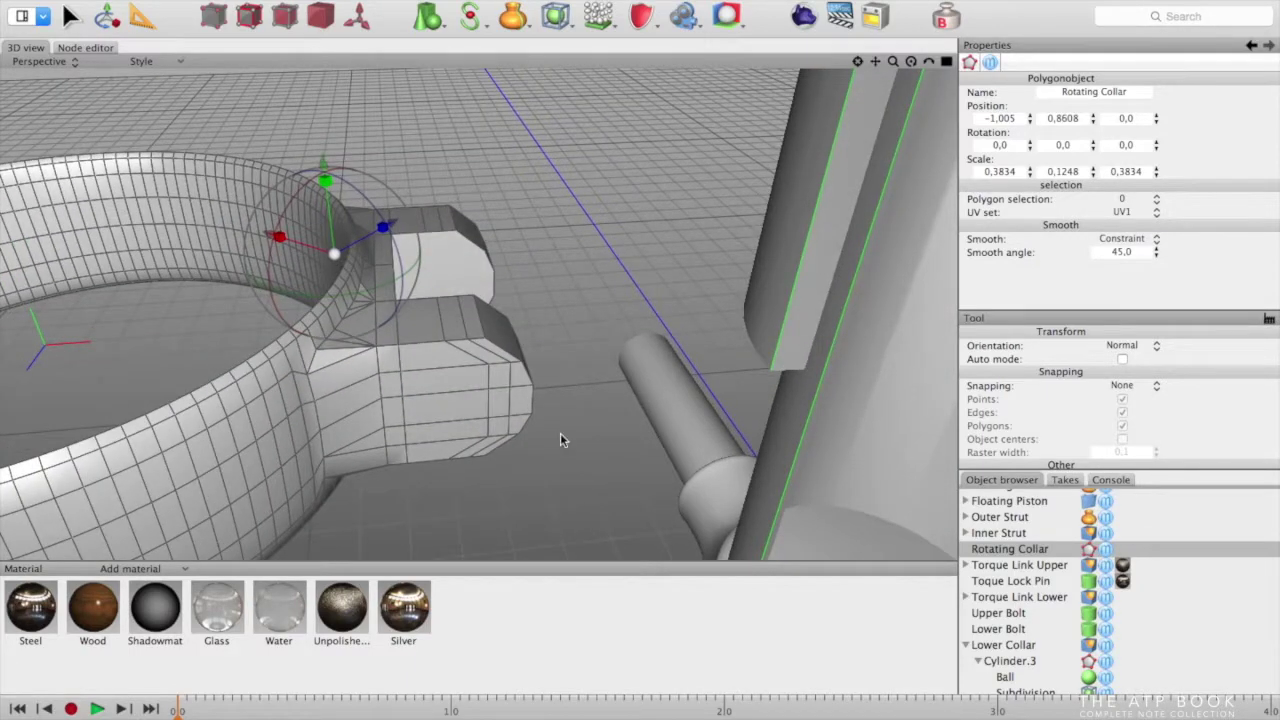
Select the vertical edge column where the bridge meets the near connecter lug and move it slightly along X towards the collar
click(378, 360)
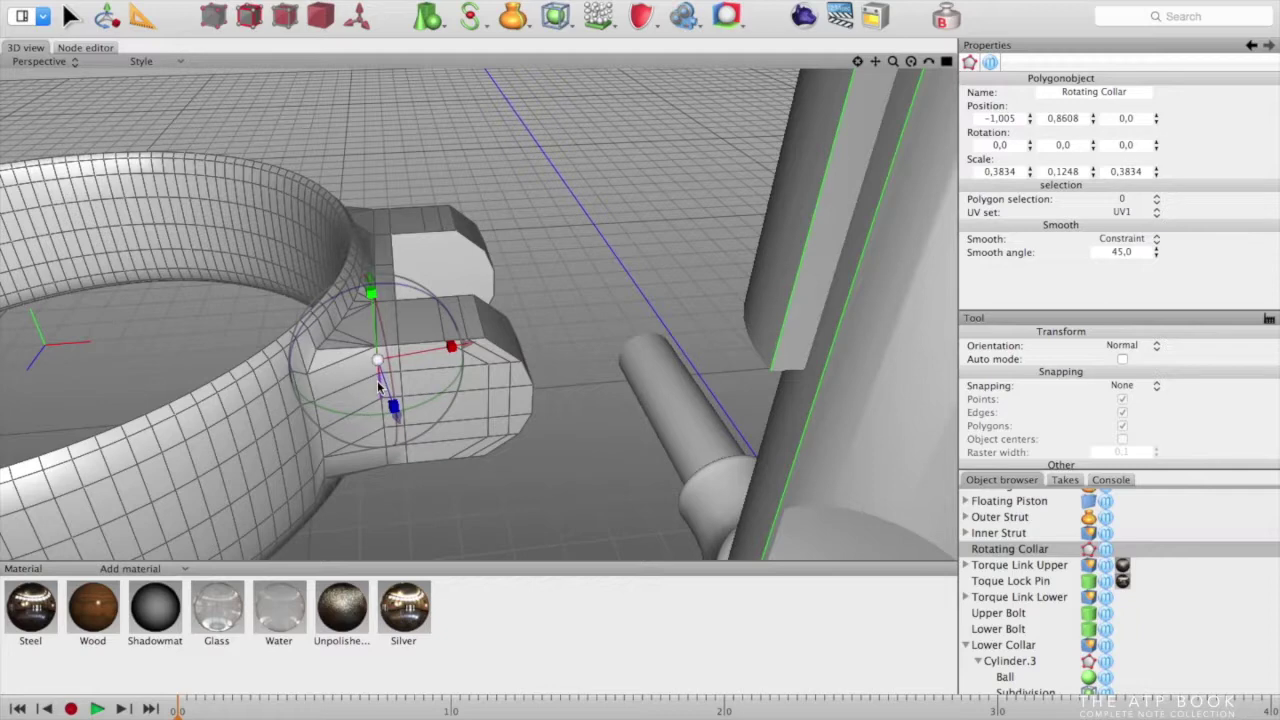
shift+click(378, 388)
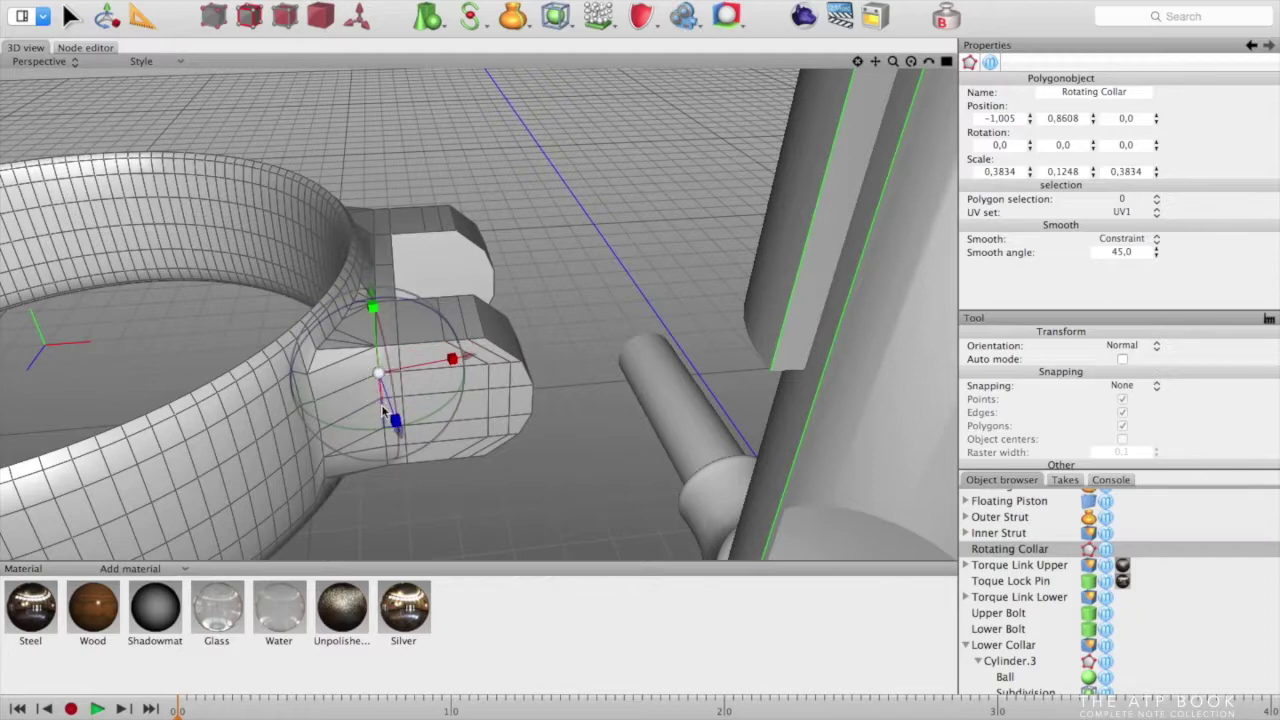
shift+click(381, 411)
shift+click(385, 437)
drag(385, 435, 389, 463)
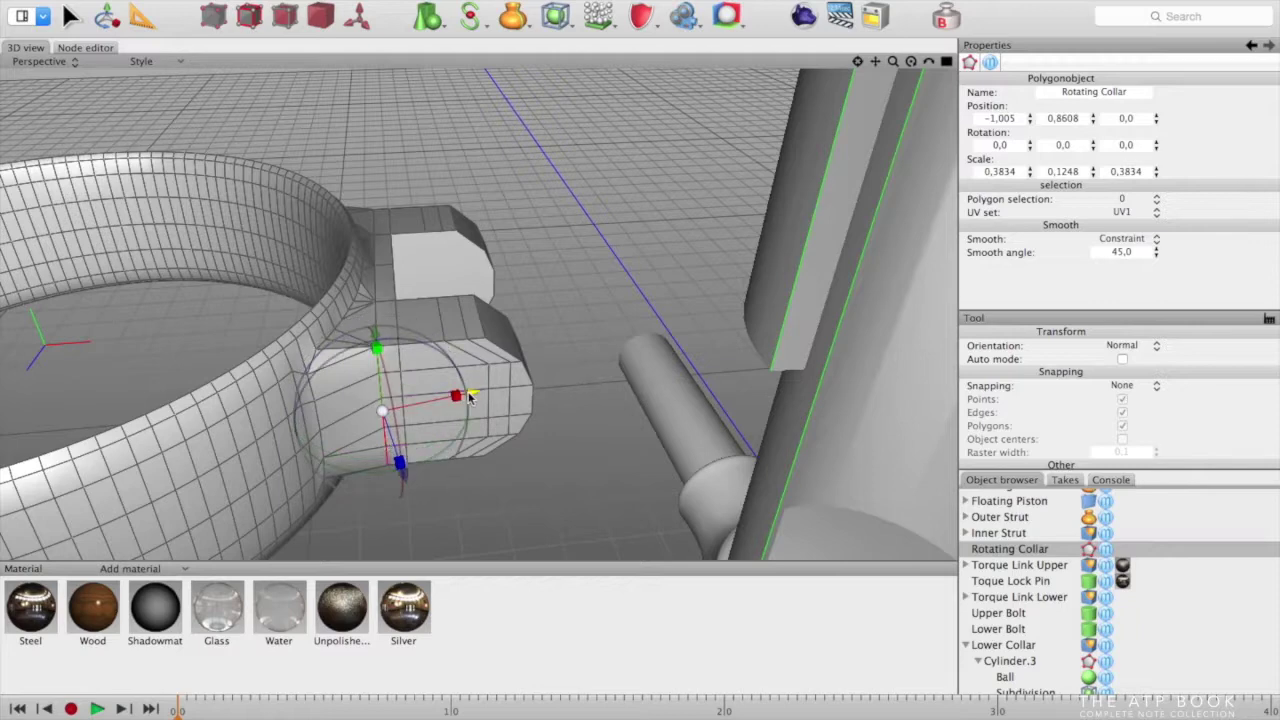
mouse_move(472, 393)
mouse_down()
mouse_move(496, 387)
mouse_move(470, 393)
mouse_up()
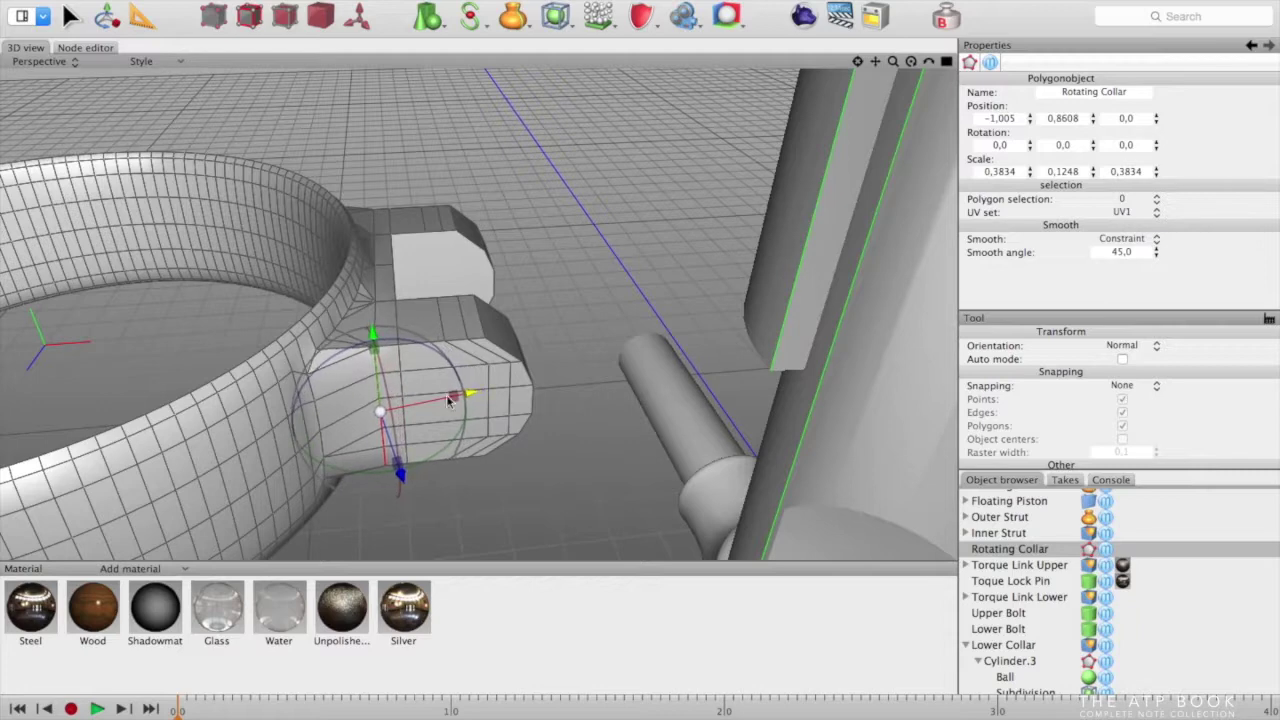
click(577, 251)
Add a Subdivision modifier to the Rotating Collar to smooth the merged mesh
alt+drag(577, 251, 399, 290)
middle_drag(398, 290, 533, 345)
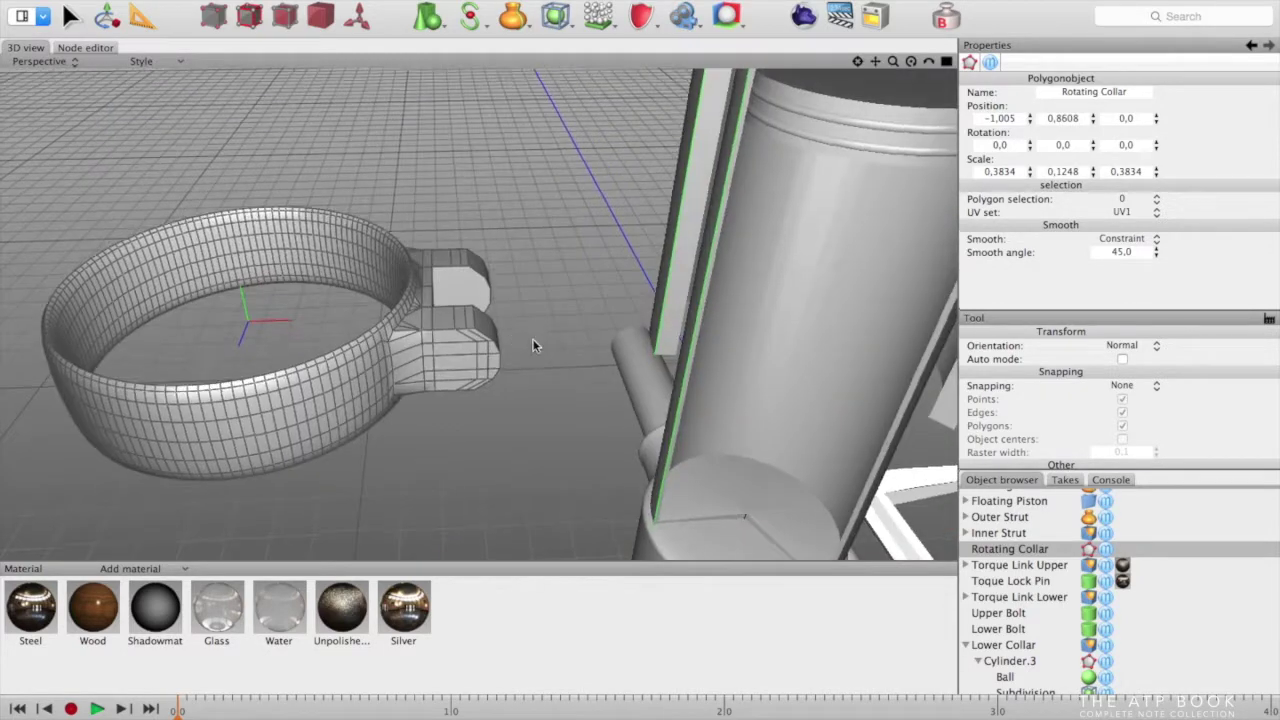
click(557, 17)
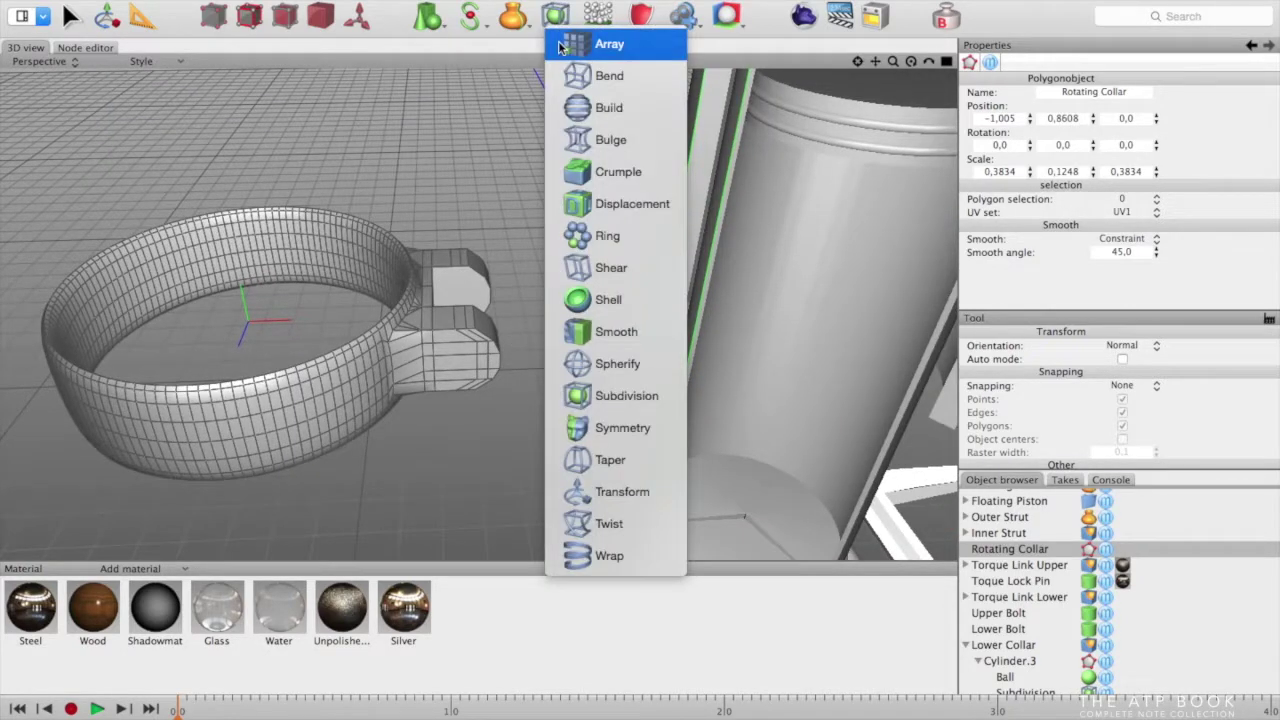
click(618, 395)
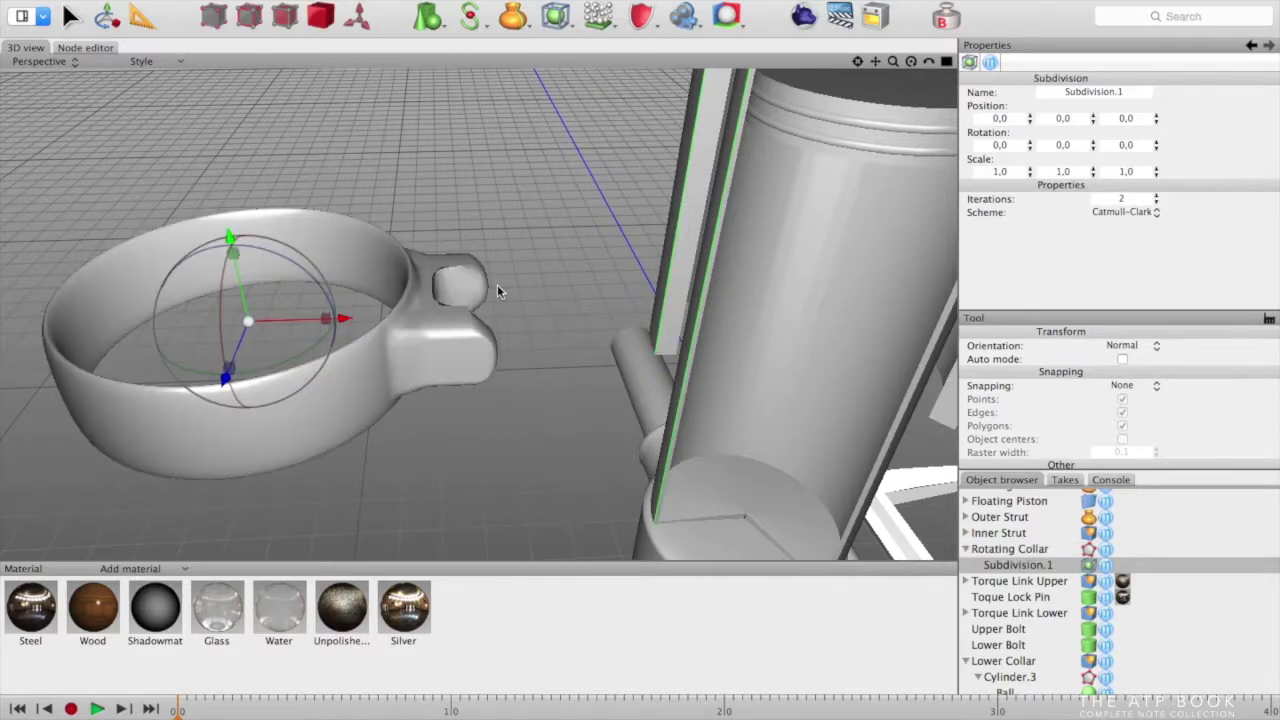
middle_drag(531, 330, 543, 285)
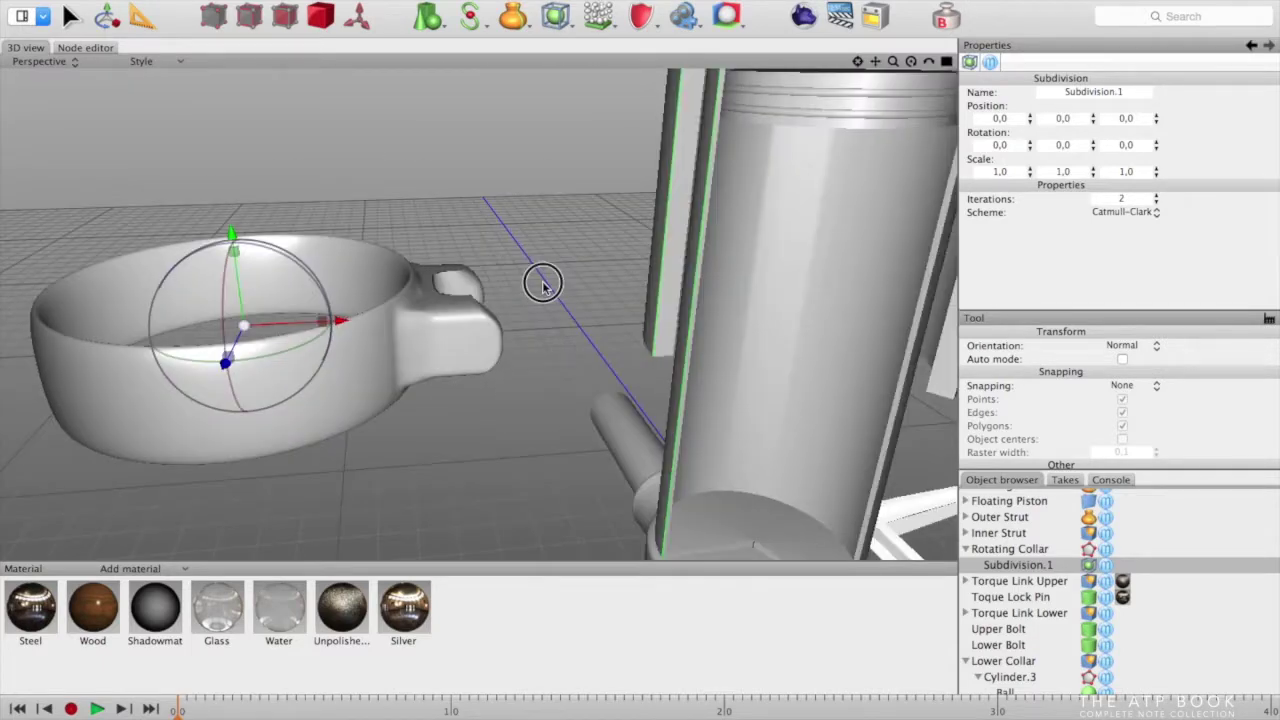
Move the Rotating Collar along X onto the strut beside the upper torque link, to an X position of about -0,3564
scroll(543, 288, down, 10)
scroll(543, 288, up, 2)
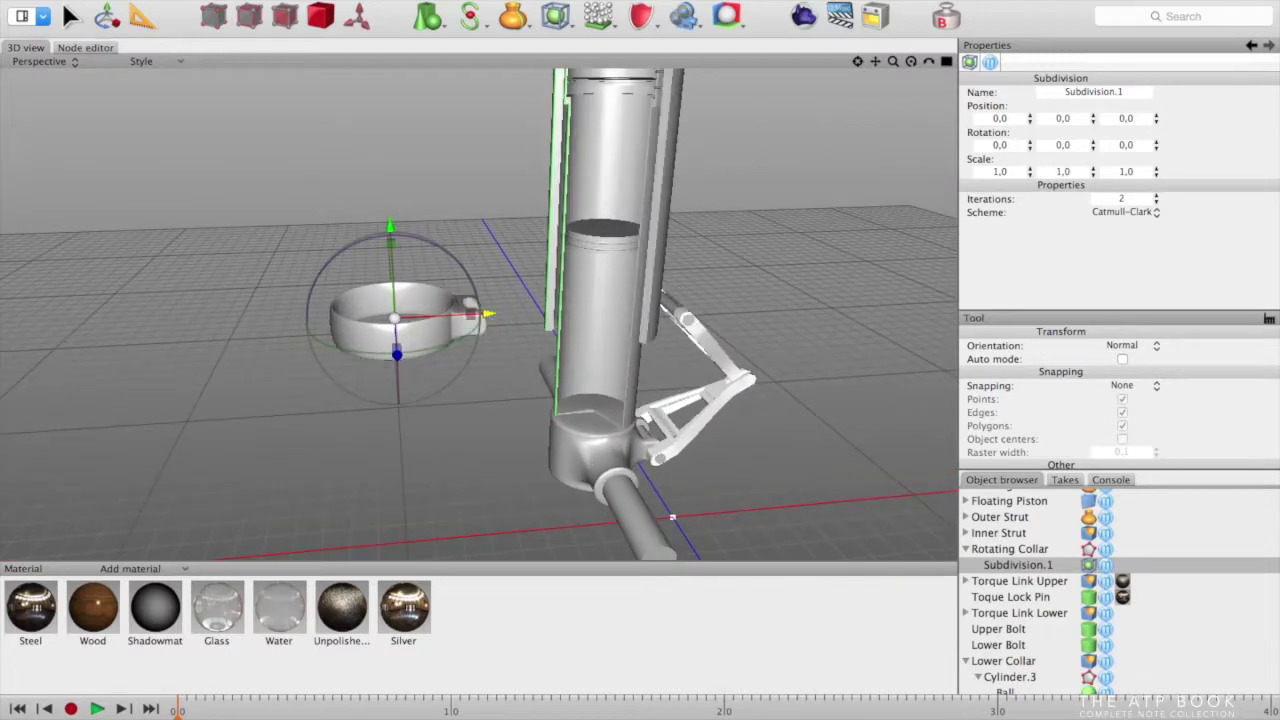
drag(488, 316, 502, 313)
key(super+z)
click(1001, 551)
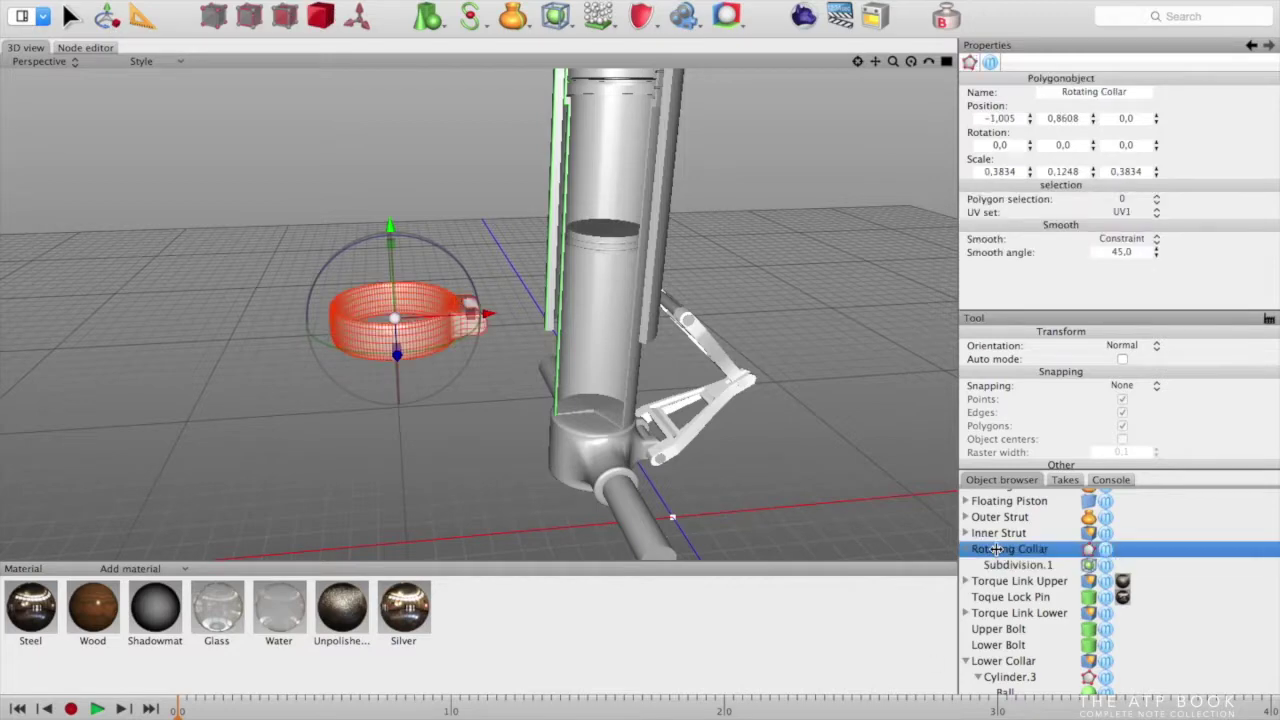
drag(487, 317, 684, 303)
middle_drag(772, 313, 728, 322)
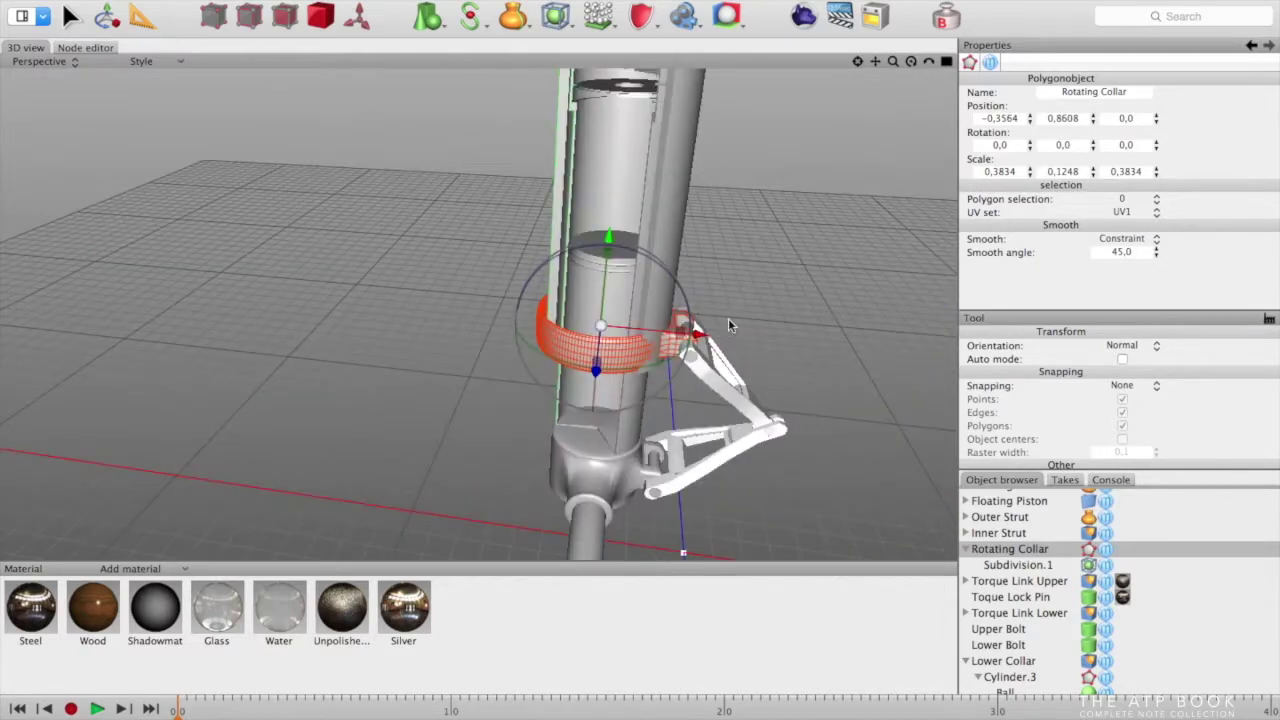
Move the Rotating Collar off the strut to X about -0,9101 and place a duplicate of the Lower Collar's Box above it in the hierarchy
drag(700, 336, 503, 311)
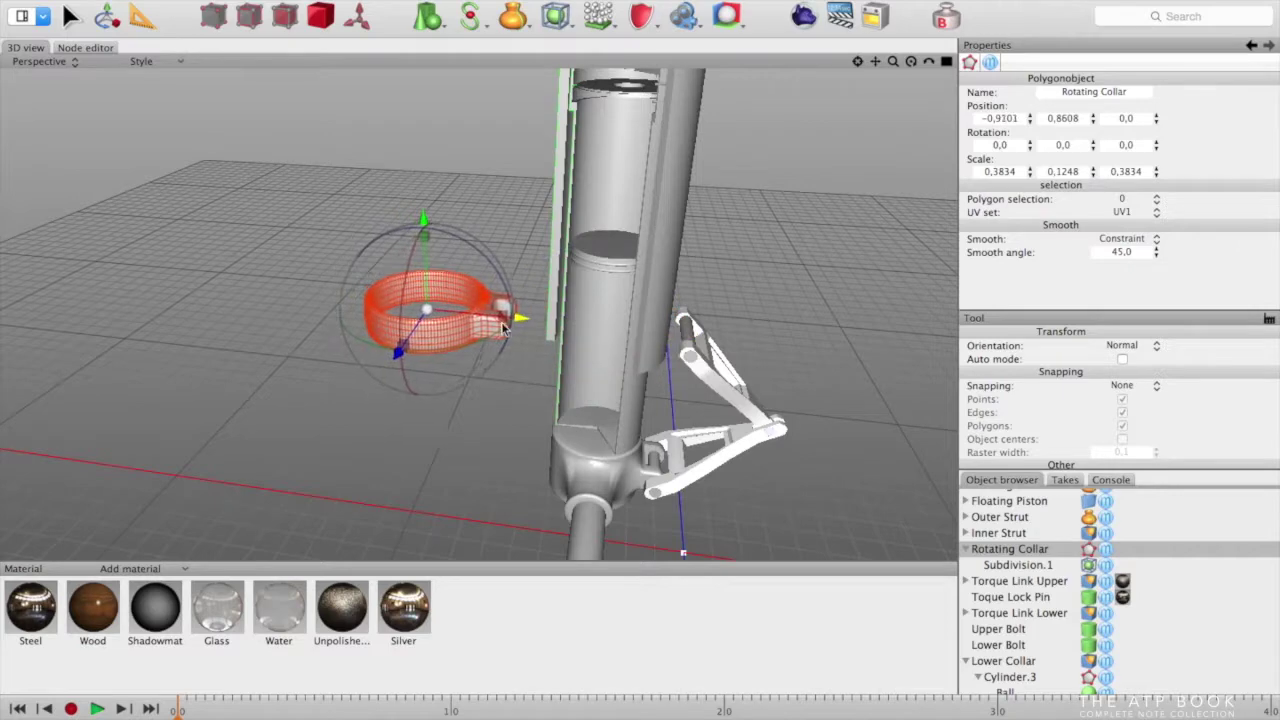
scroll(1054, 621, down, 3)
click(993, 654)
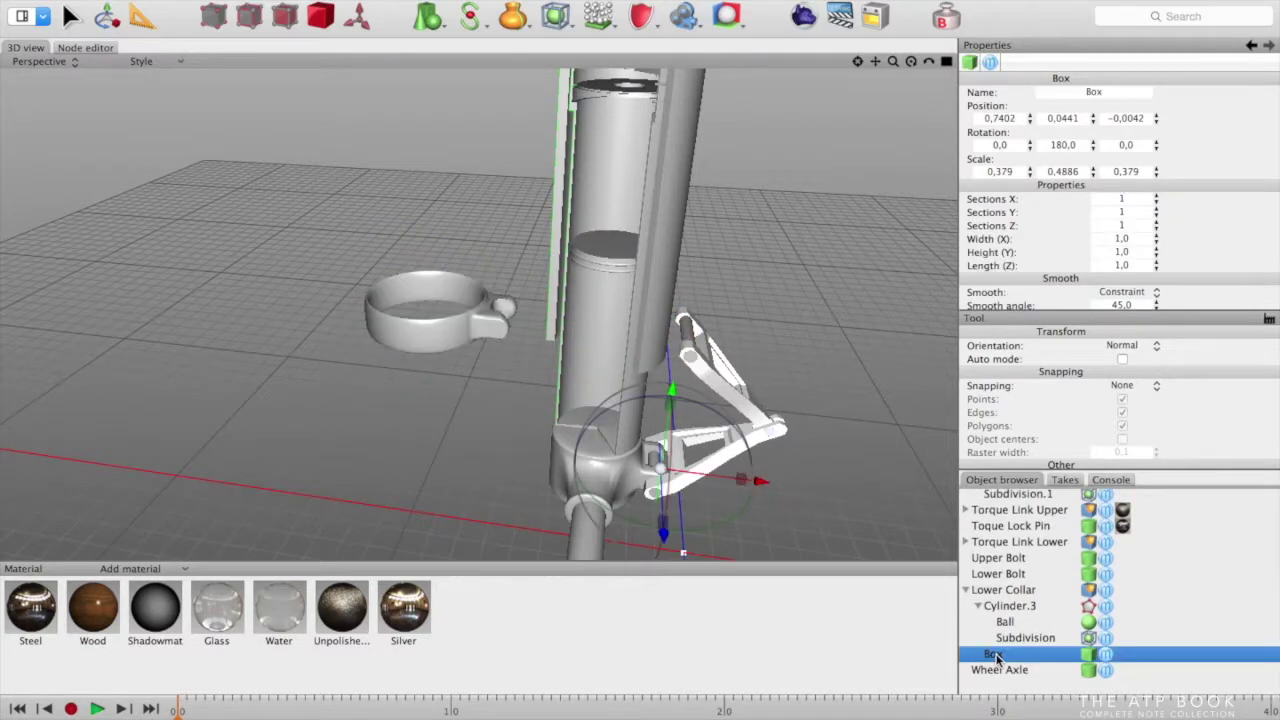
key(super+d)
drag(1000, 667, 998, 518)
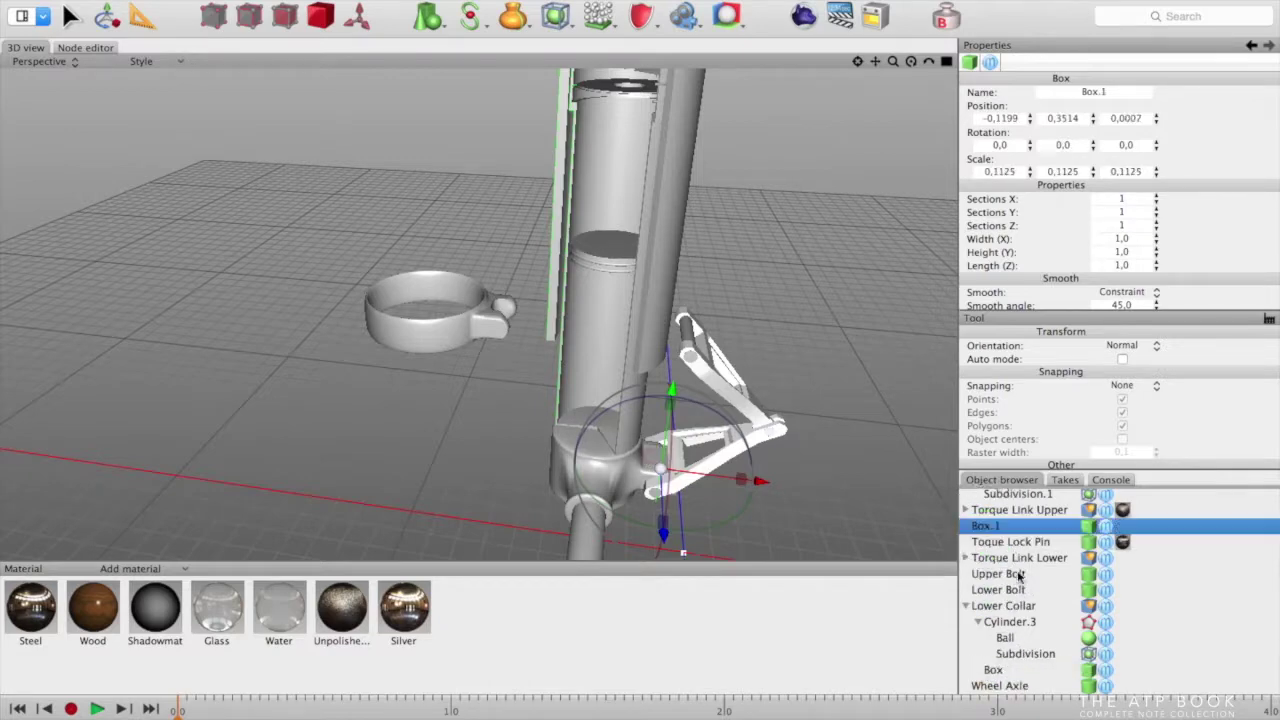
drag(999, 614, 976, 563)
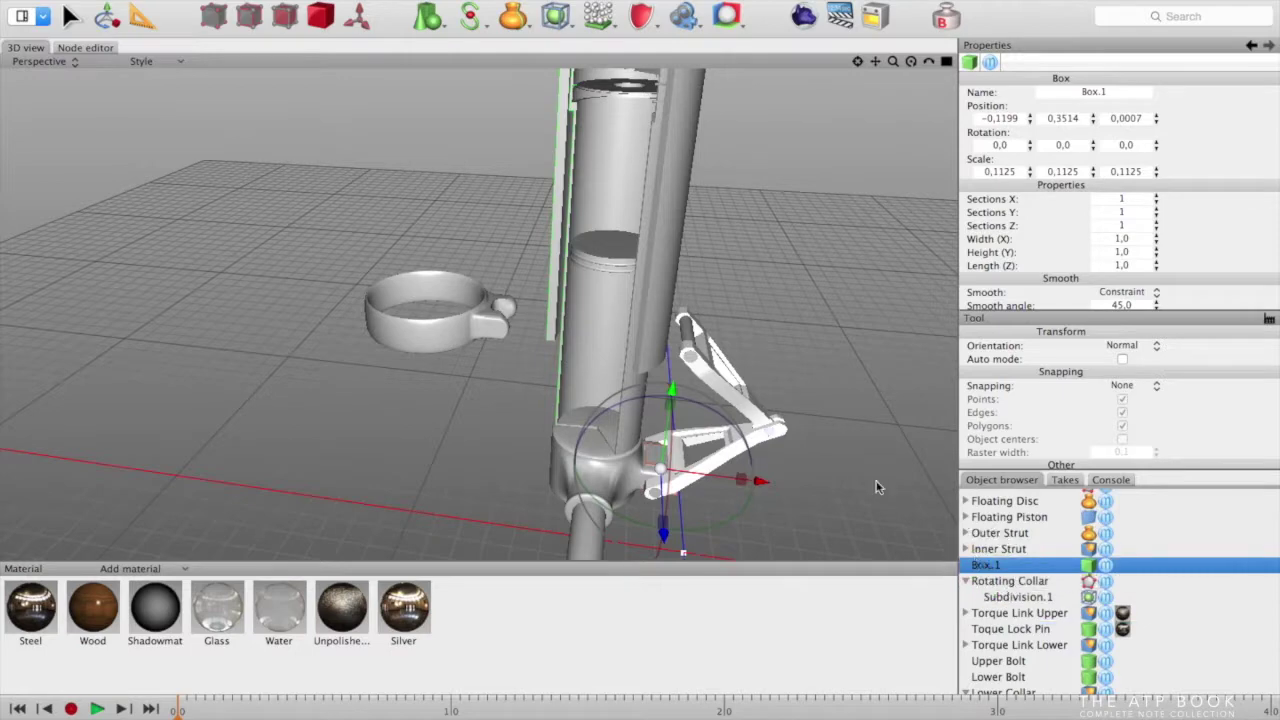
Move the duplicated box to the Rotating Collar's connecter lugs, at X about -0,6727 and Y about 0,8752
drag(760, 485, 575, 458)
drag(475, 368, 476, 220)
drag(576, 321, 607, 325)
Fine-tune the box's position in the gap between the connecter lugs, to X about -0,6438 and Y about 0,8668
click(857, 62)
scroll(573, 405, up, 5)
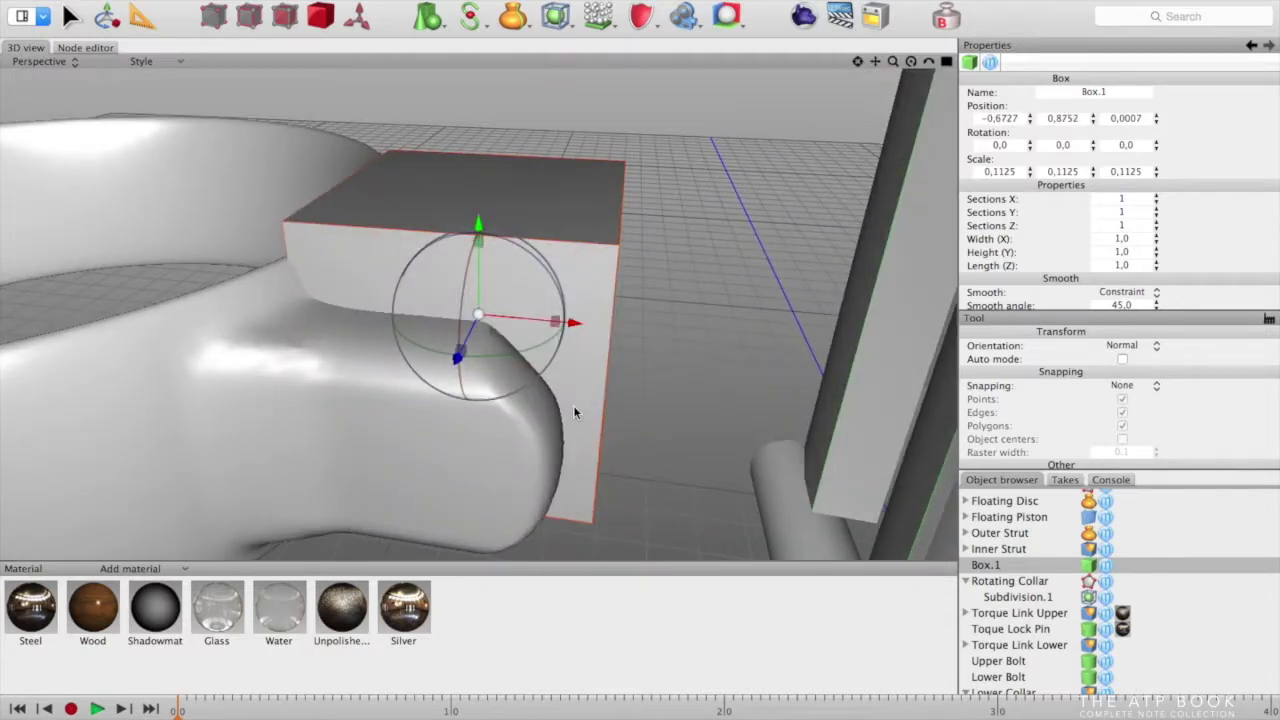
drag(571, 323, 660, 330)
middle_drag(785, 332, 768, 425)
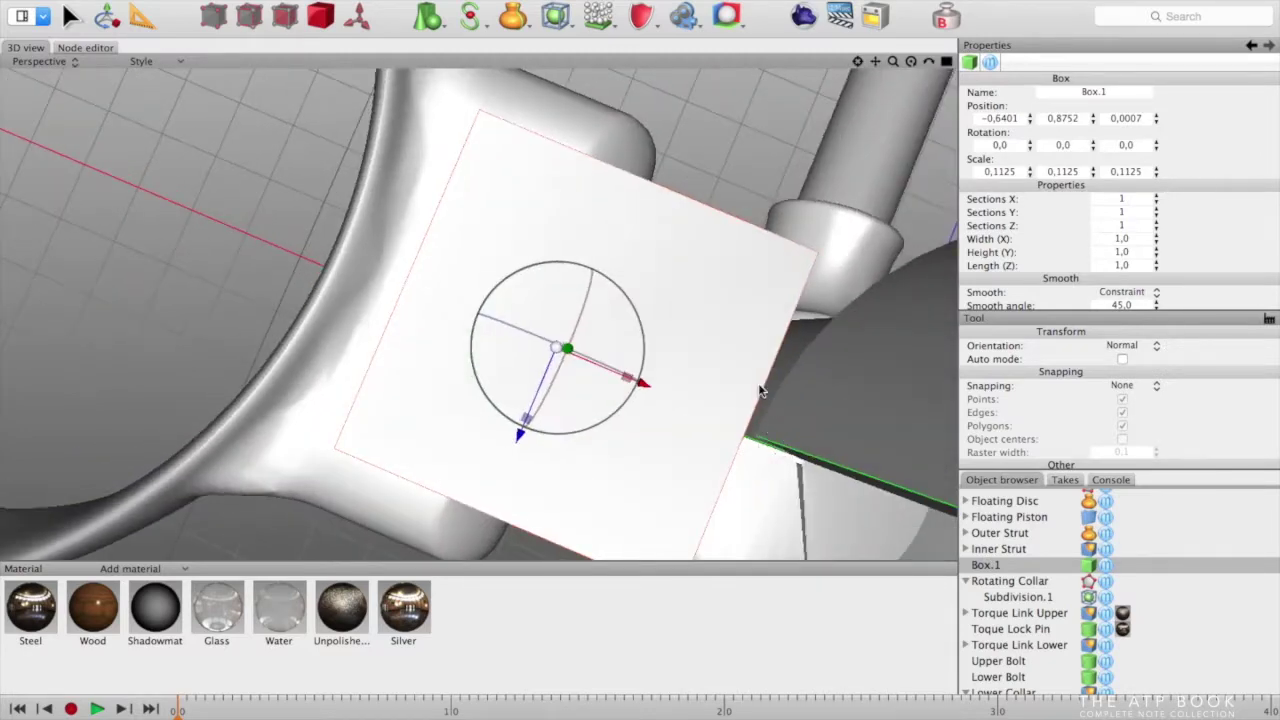
drag(642, 383, 650, 387)
middle_drag(337, 303, 520, 205)
drag(543, 184, 541, 187)
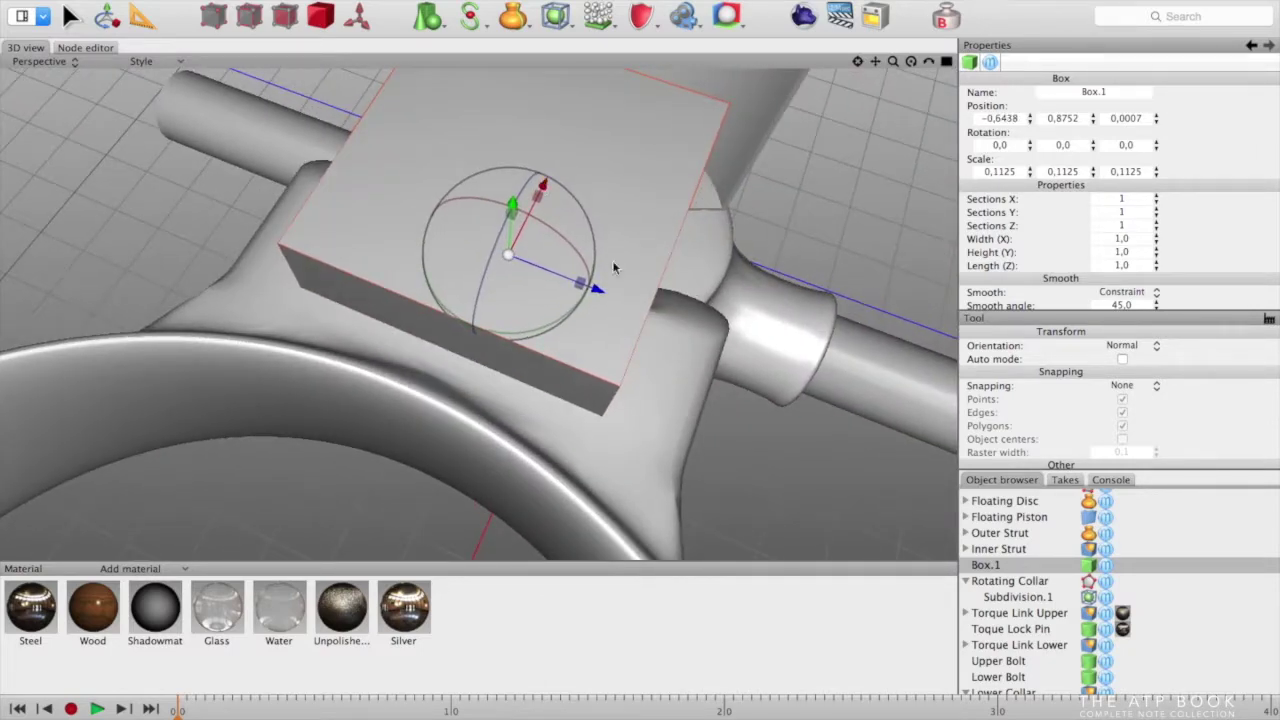
middle_drag(711, 417, 558, 260)
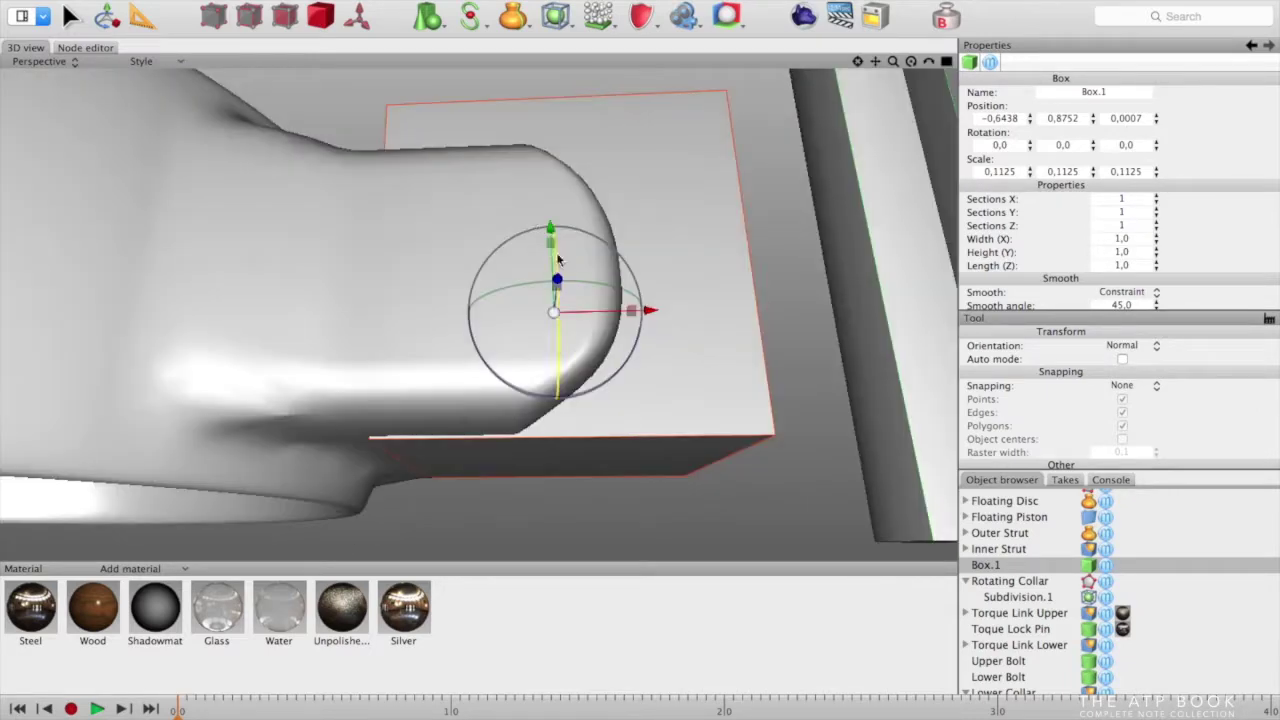
drag(550, 228, 551, 249)
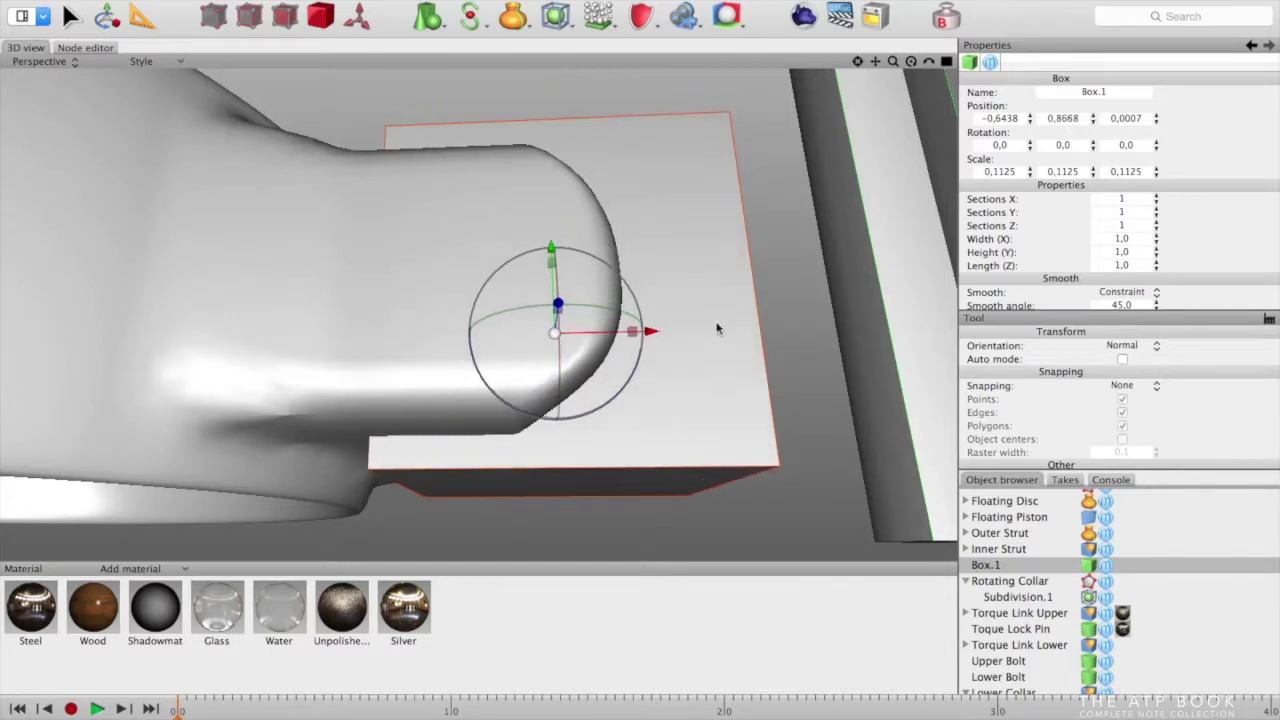
Subtract the duplicated box from the Rotating Collar with a Boolean, cutting a flat-sided slot between the connecter lugs
click(1000, 581)
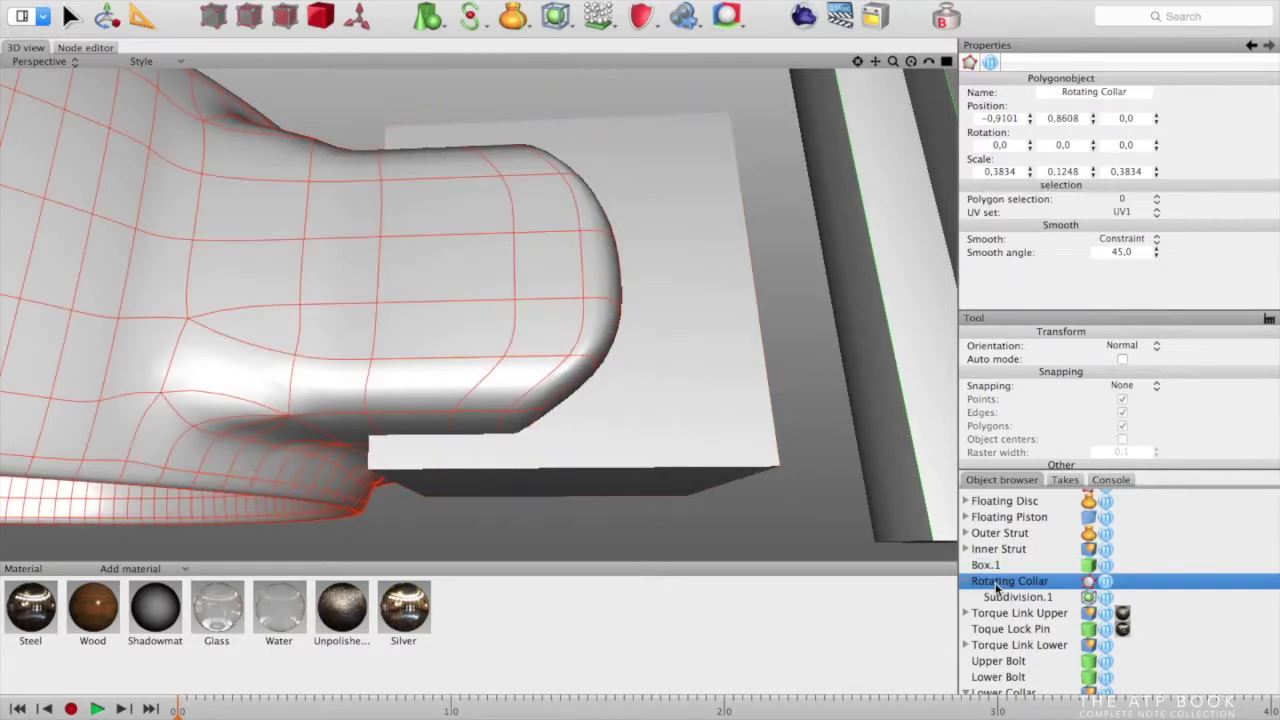
click(556, 15)
click(555, 40)
mouse_move(988, 568)
mouse_down()
mouse_move(1002, 610)
mouse_move(981, 558)
mouse_move(974, 573)
mouse_up()
drag(1006, 618, 986, 588)
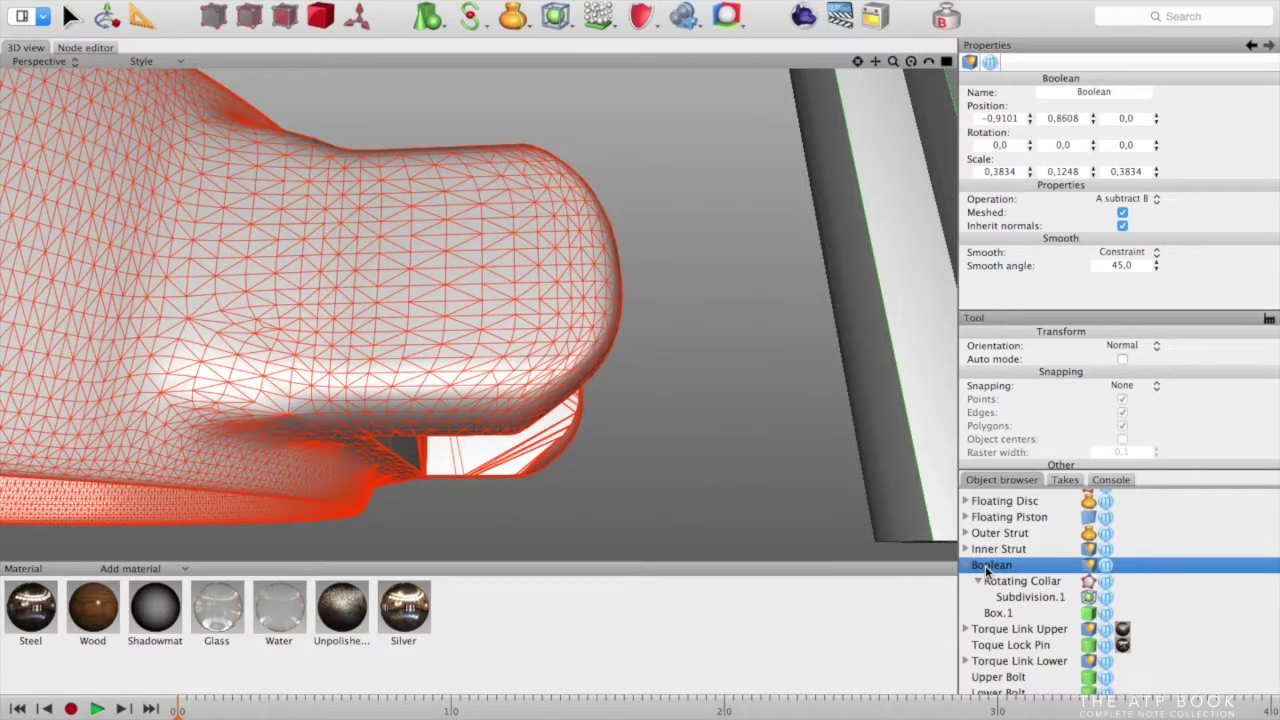
alt+drag(564, 341, 706, 435)
scroll(700, 405, down, 5)
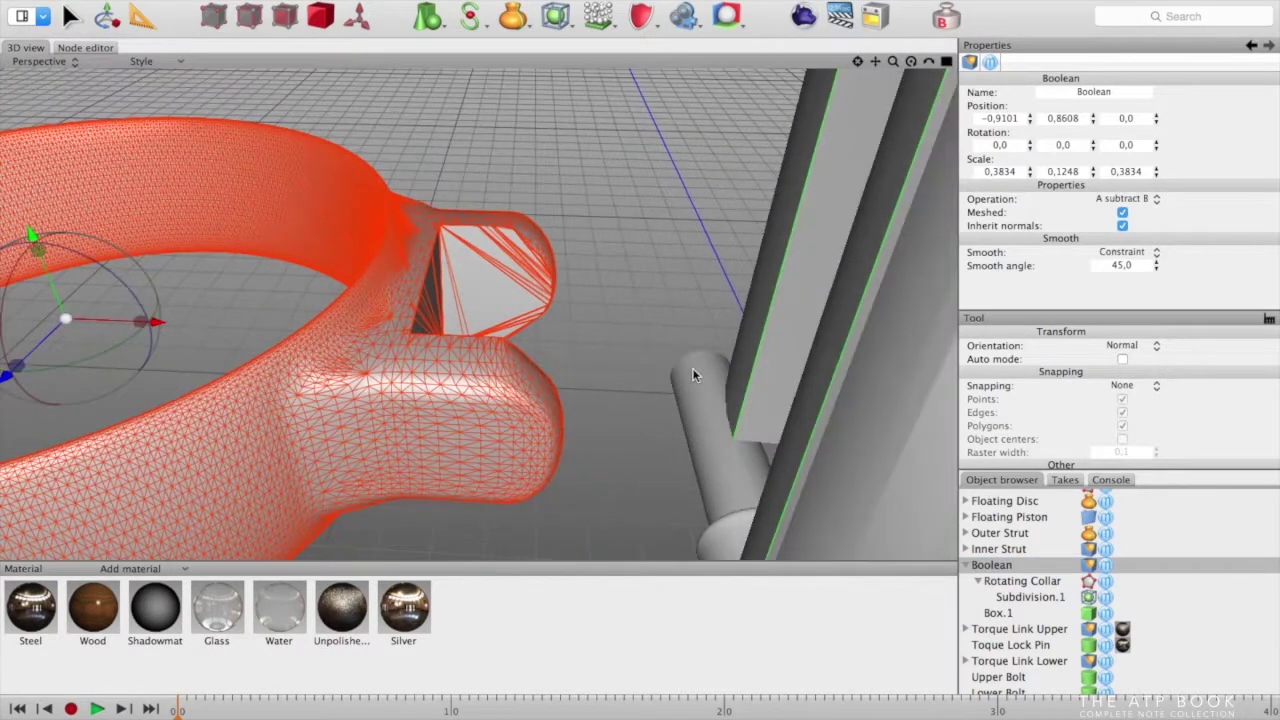
alt+drag(646, 334, 657, 371)
middle_drag(657, 371, 614, 373)
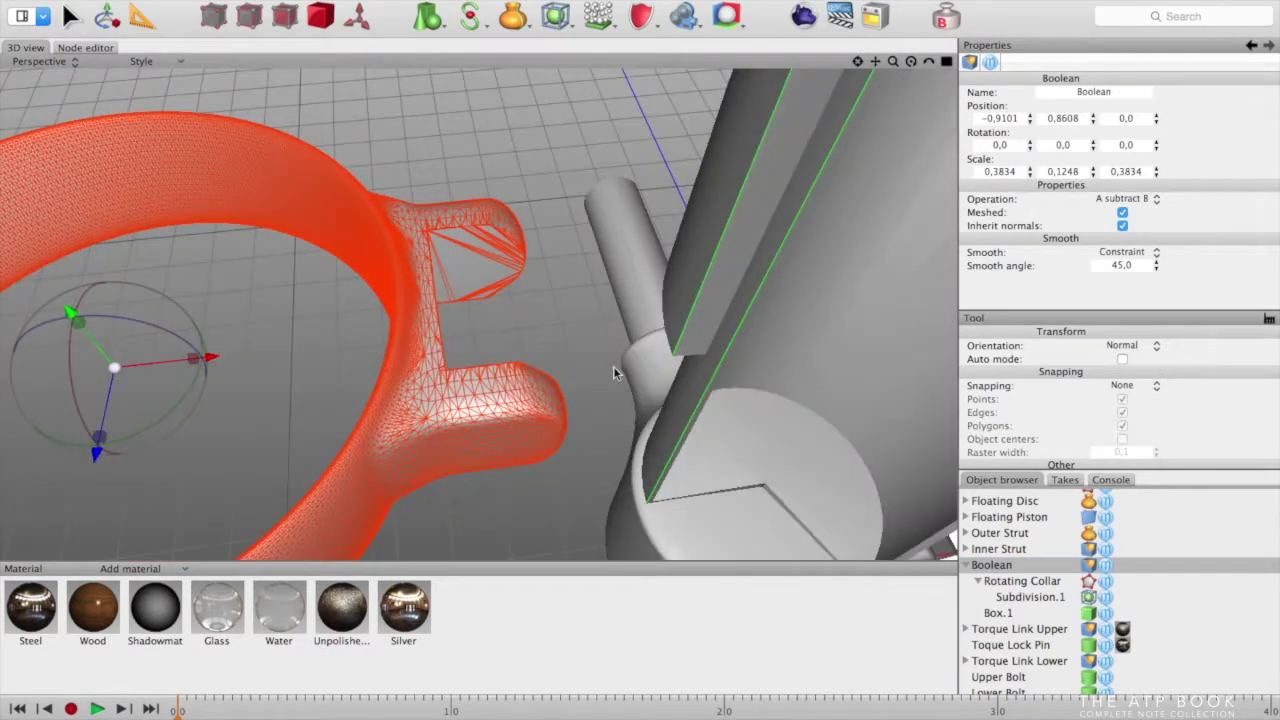
Rename the Boolean as Rotating Collar and collapse its children in the object hierarchy
double_click(1003, 568)
text(Rotating Collar)
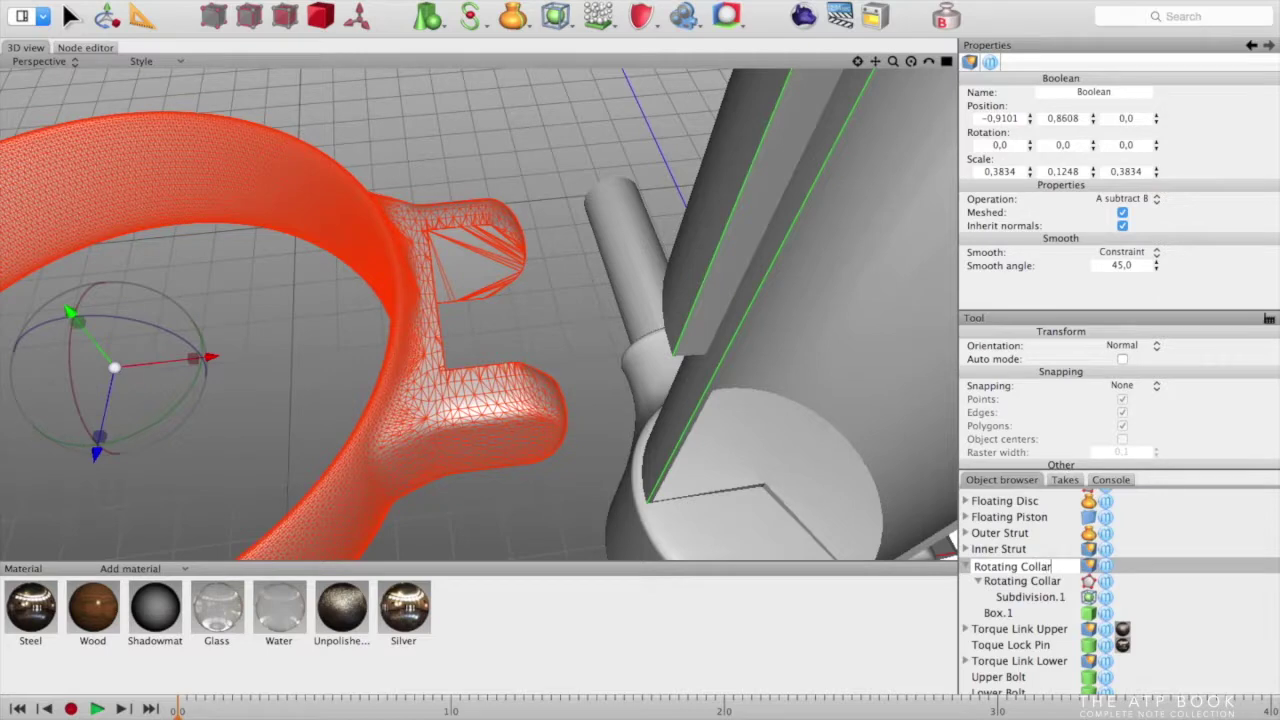
key(Return)
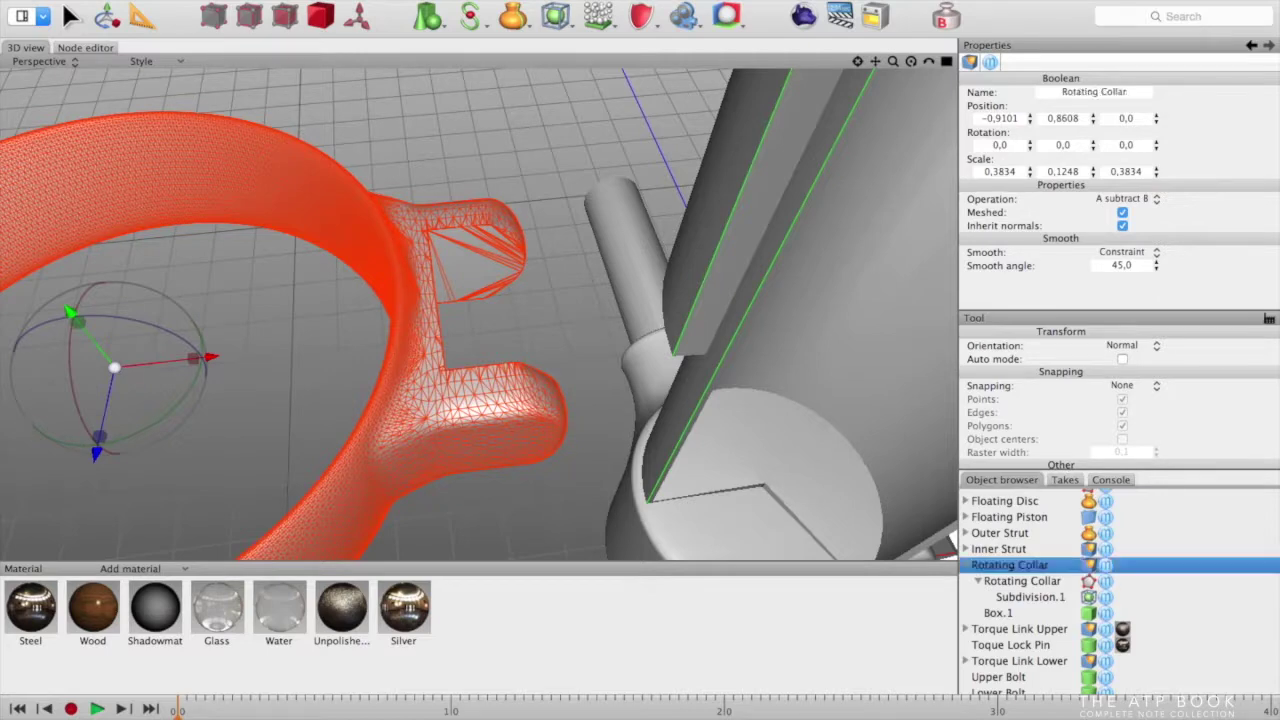
scroll(1000, 590, down, 1)
scroll(1003, 590, down, 5)
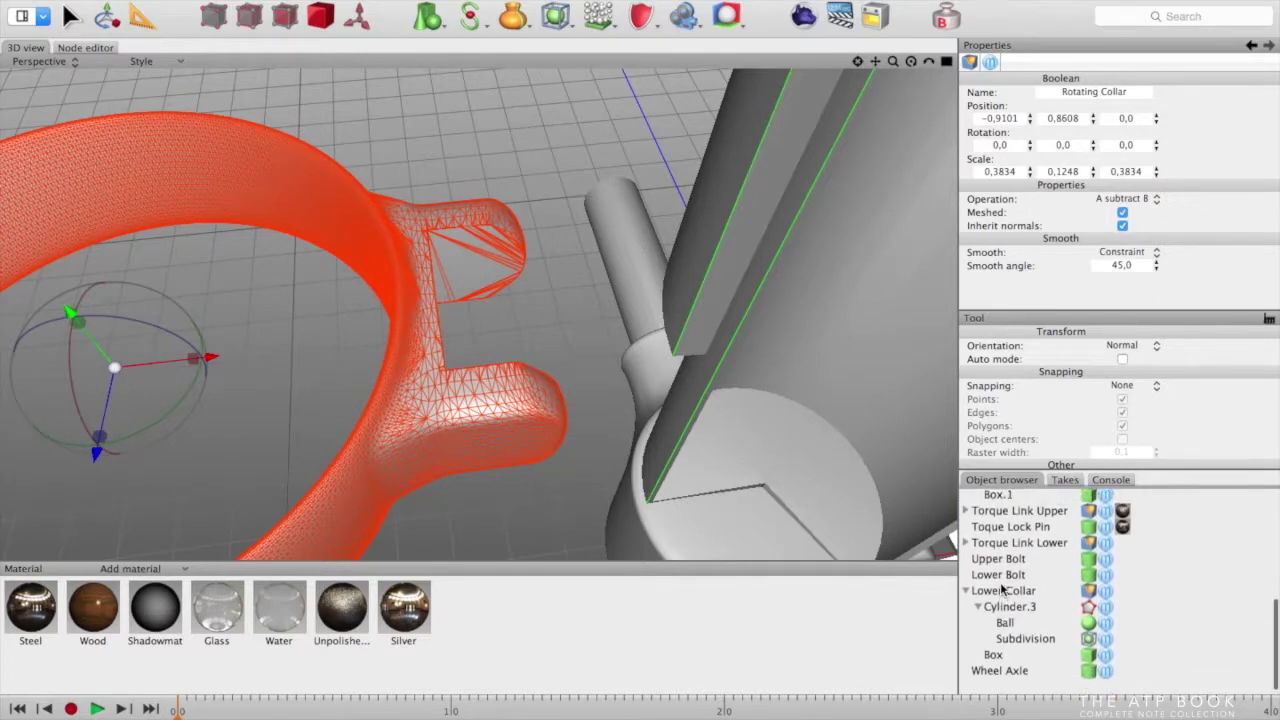
scroll(1003, 590, up, 7)
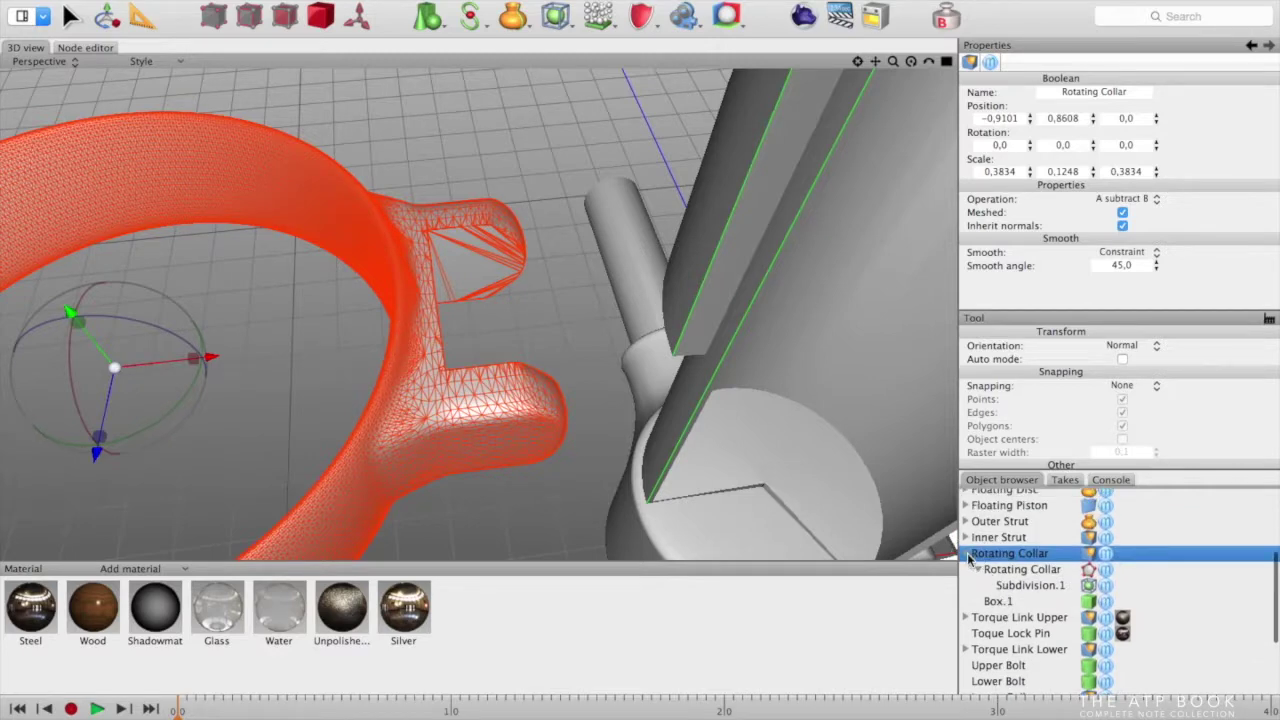
click(967, 554)
Move the Rotating Collar along X back around the strut at the upper torque link, to an X position of about -0,3359
scroll(504, 235, down, 4)
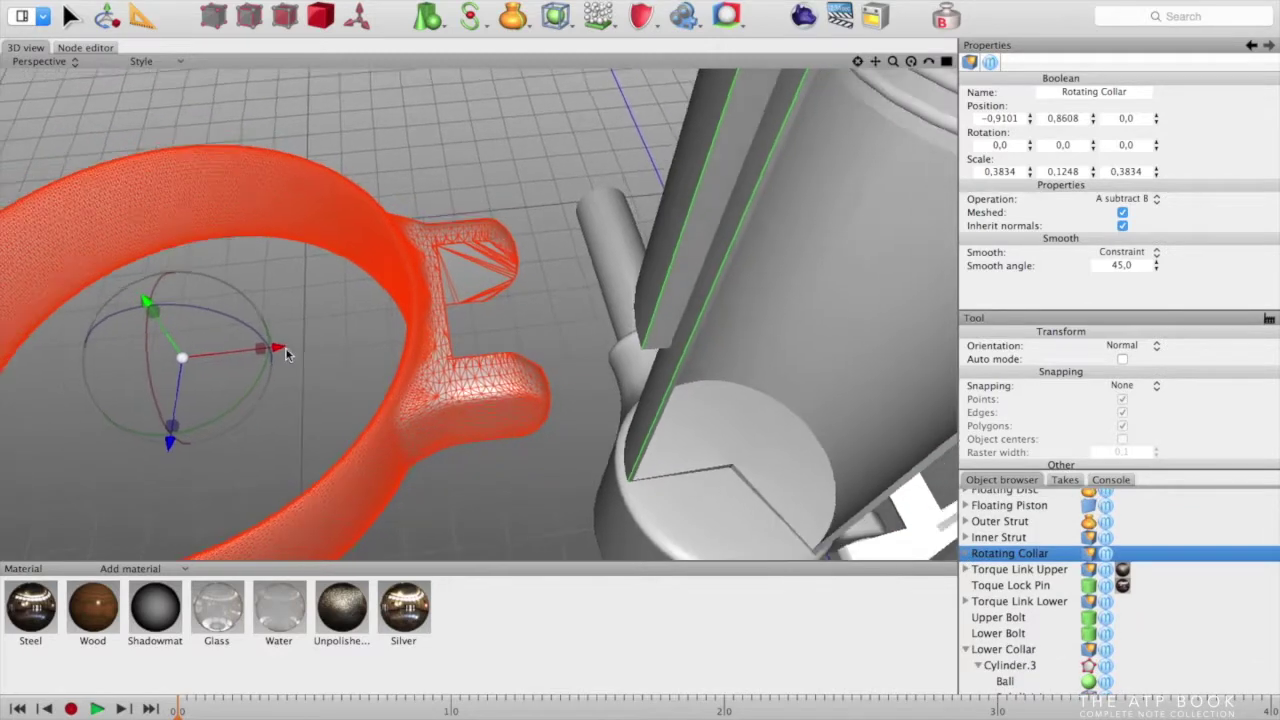
drag(286, 348, 401, 347)
scroll(401, 347, down, 1)
drag(294, 346, 1014, 310)
key(F2)
scroll(502, 324, up, 10)
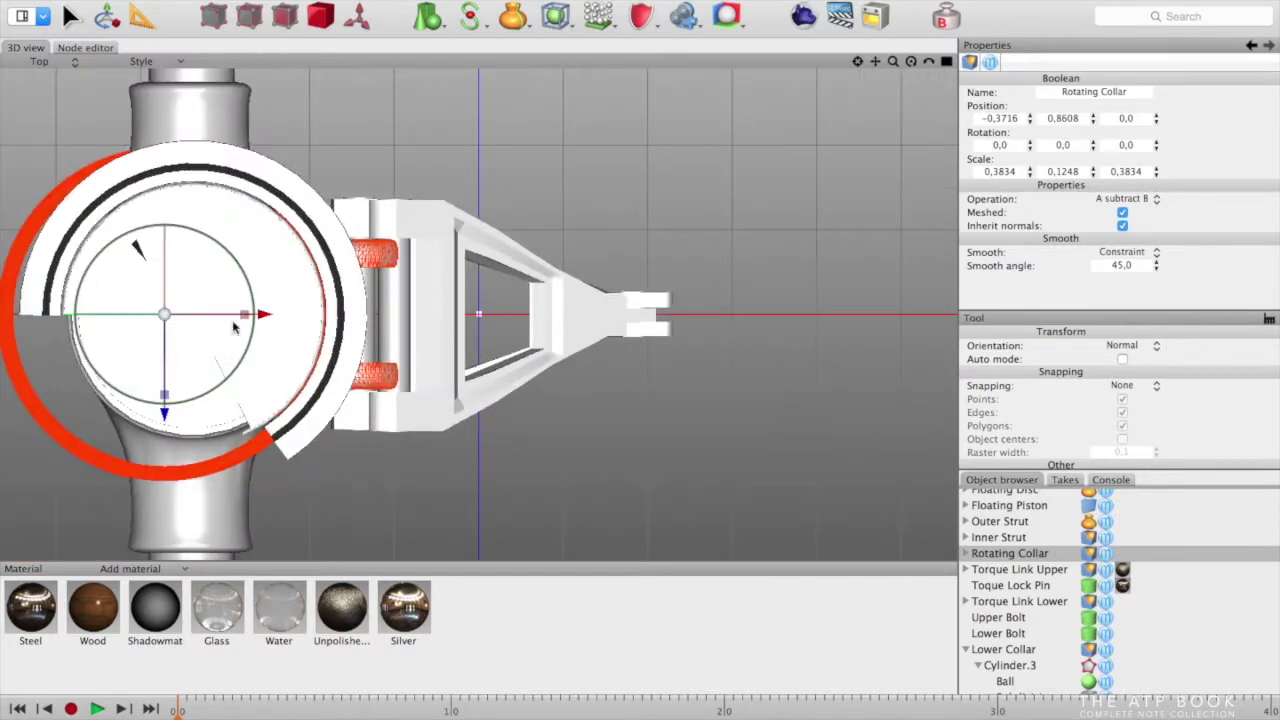
drag(264, 316, 295, 315)
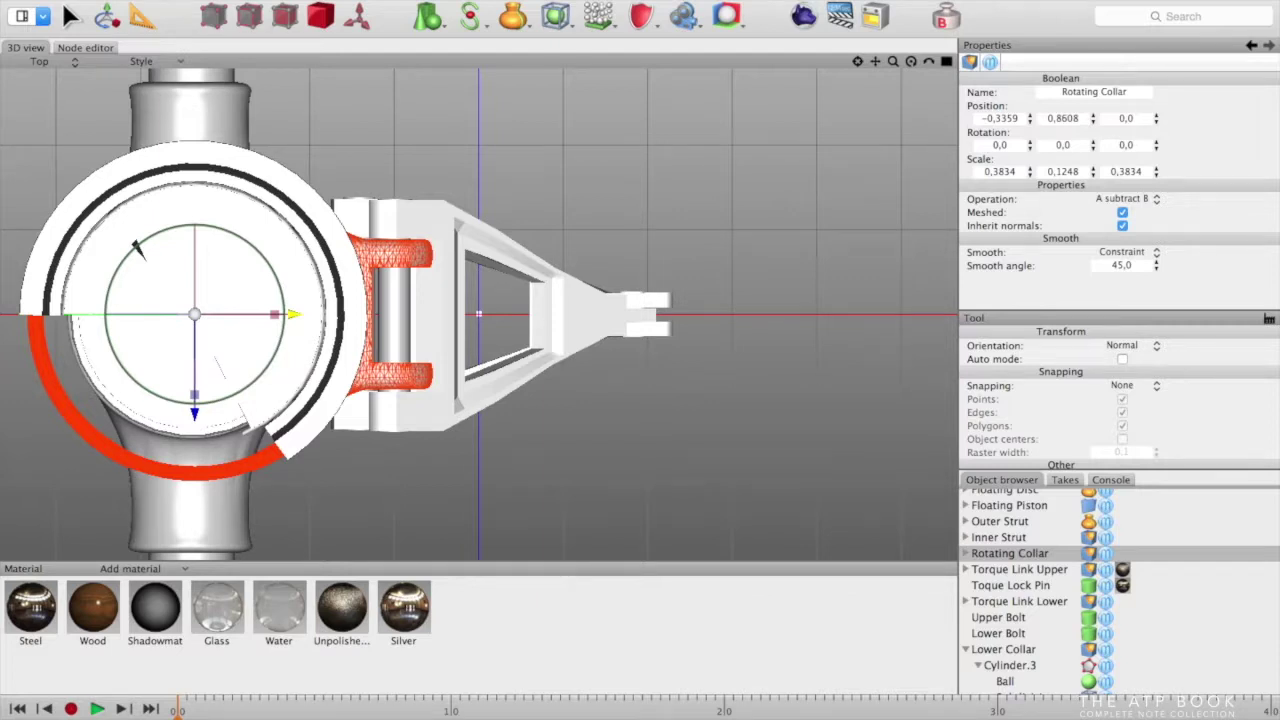
Check the collar's fit from several views and nudge it along X to about -0,3386
key(7)
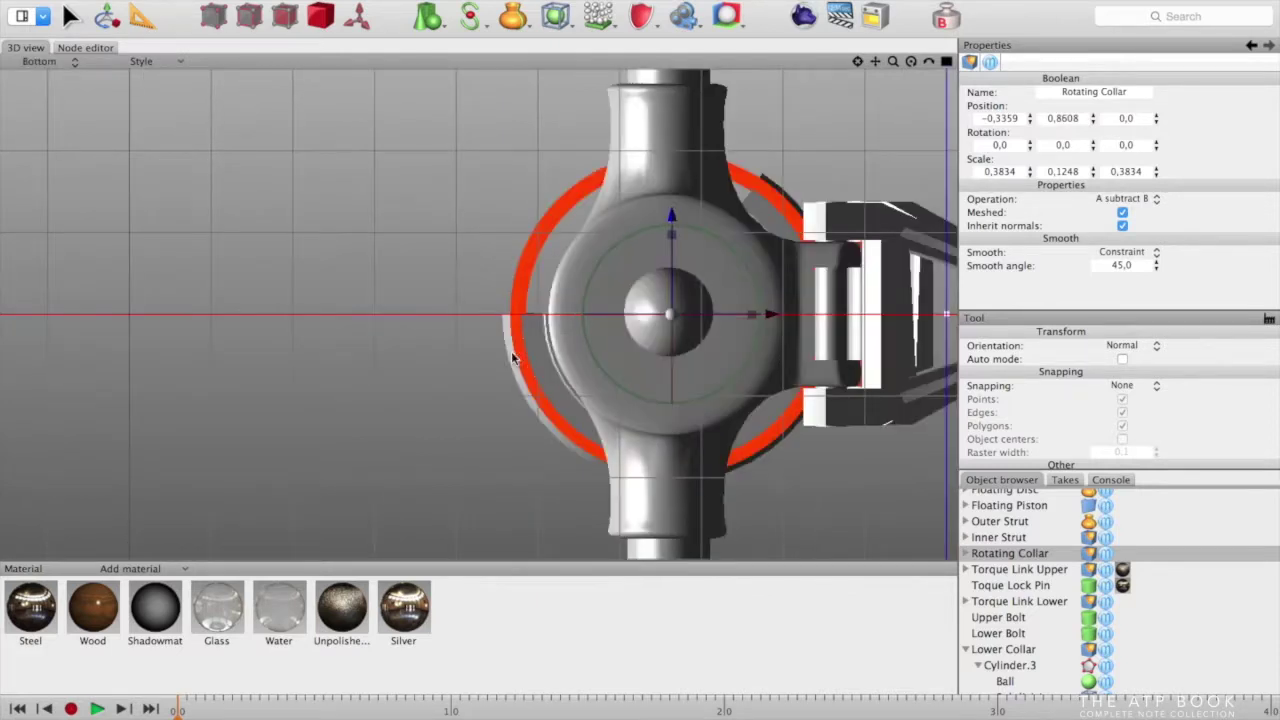
key(6)
key(5)
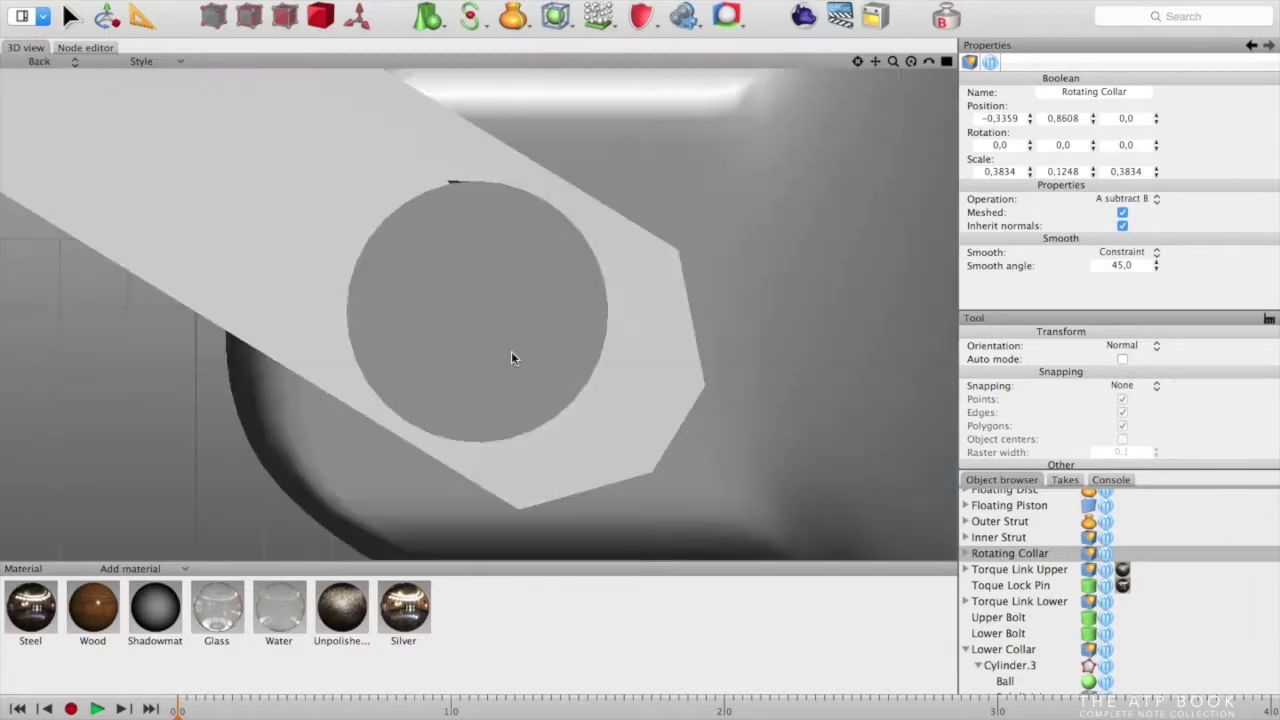
key(4)
key(1)
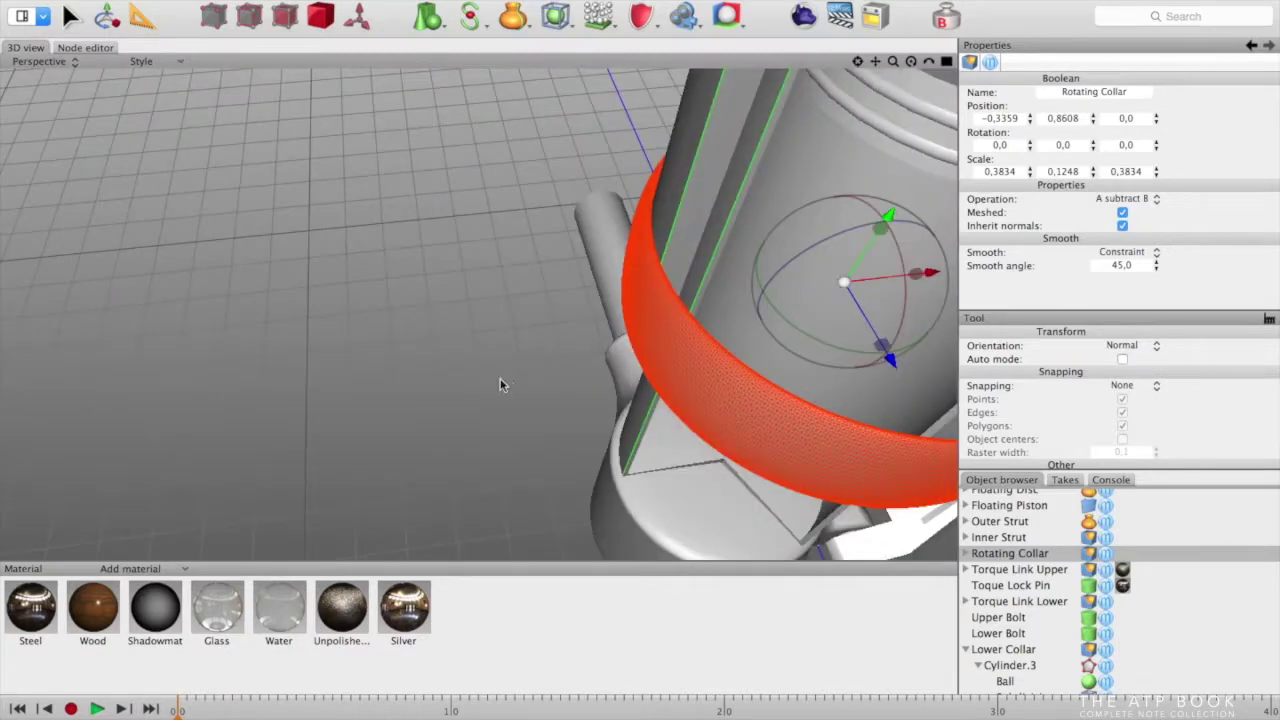
click(857, 61)
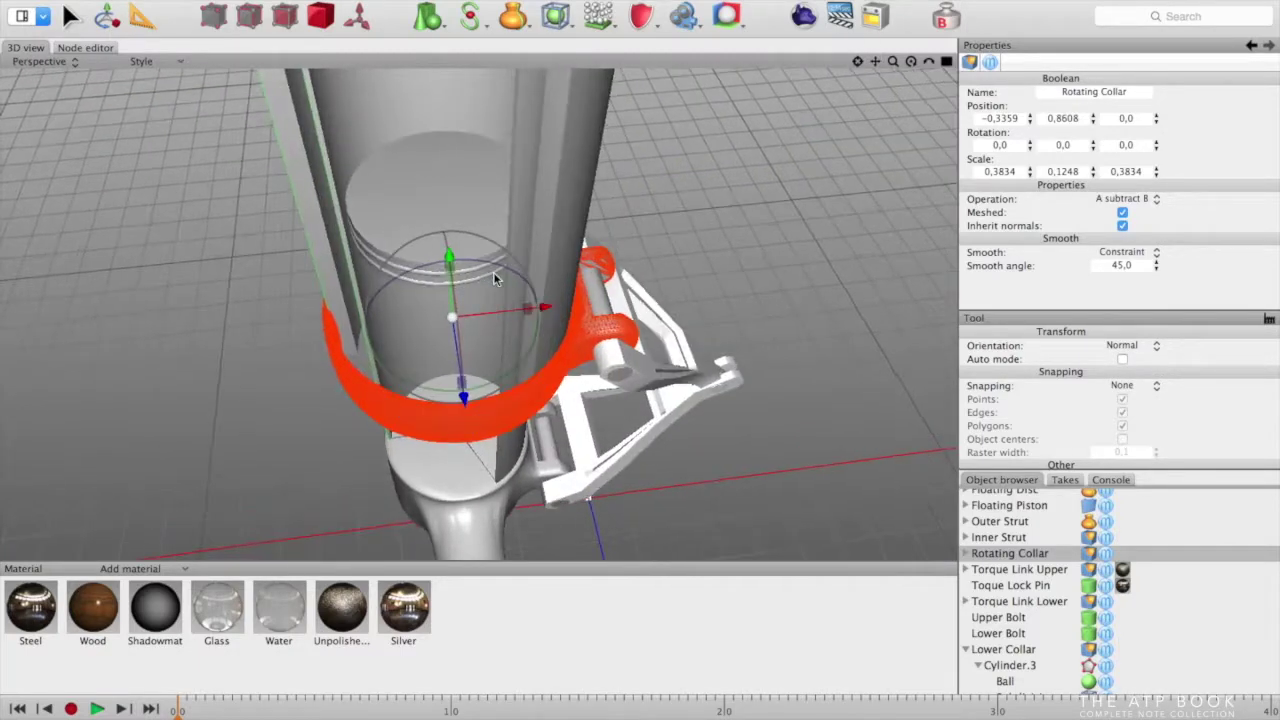
alt+drag(893, 245, 935, 221)
middle_drag(935, 222, 875, 177)
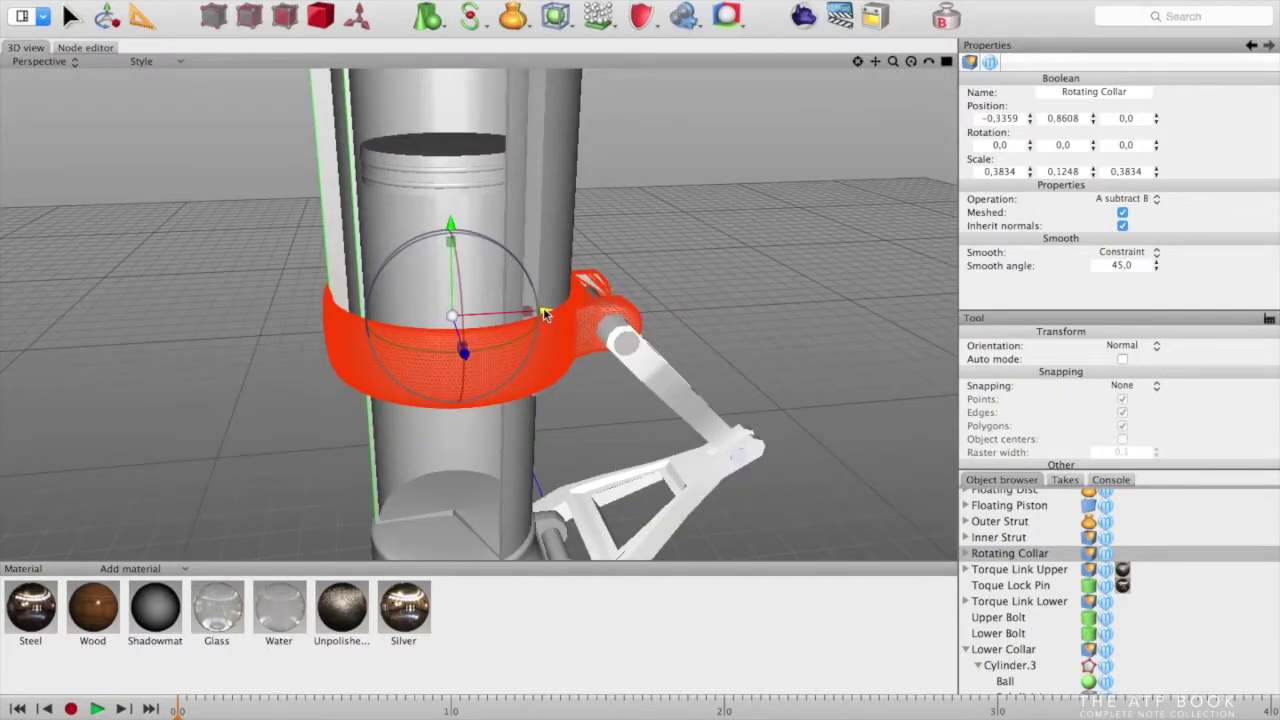
drag(545, 311, 543, 311)
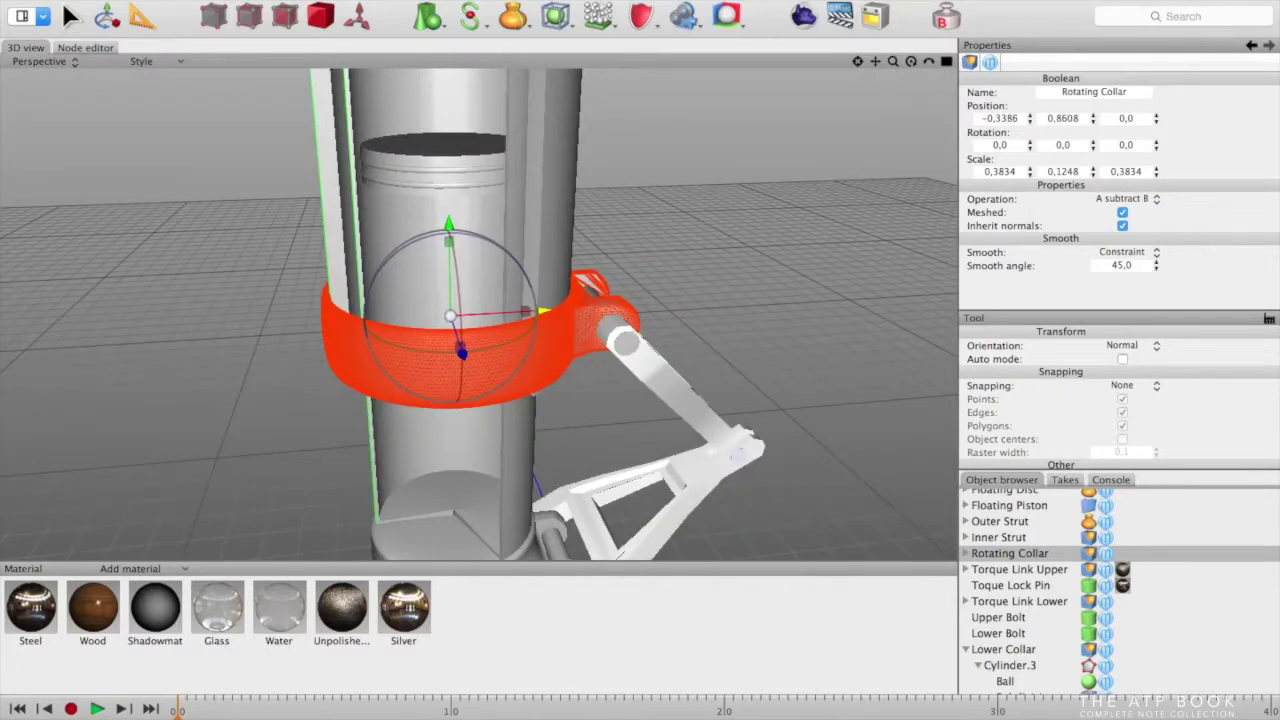
Scale the Rotating Collar up uniformly to about 0,3873 × 0,1261 × 0,3873 and nudge it along X to about -0,3399
middle_drag(748, 251, 740, 294)
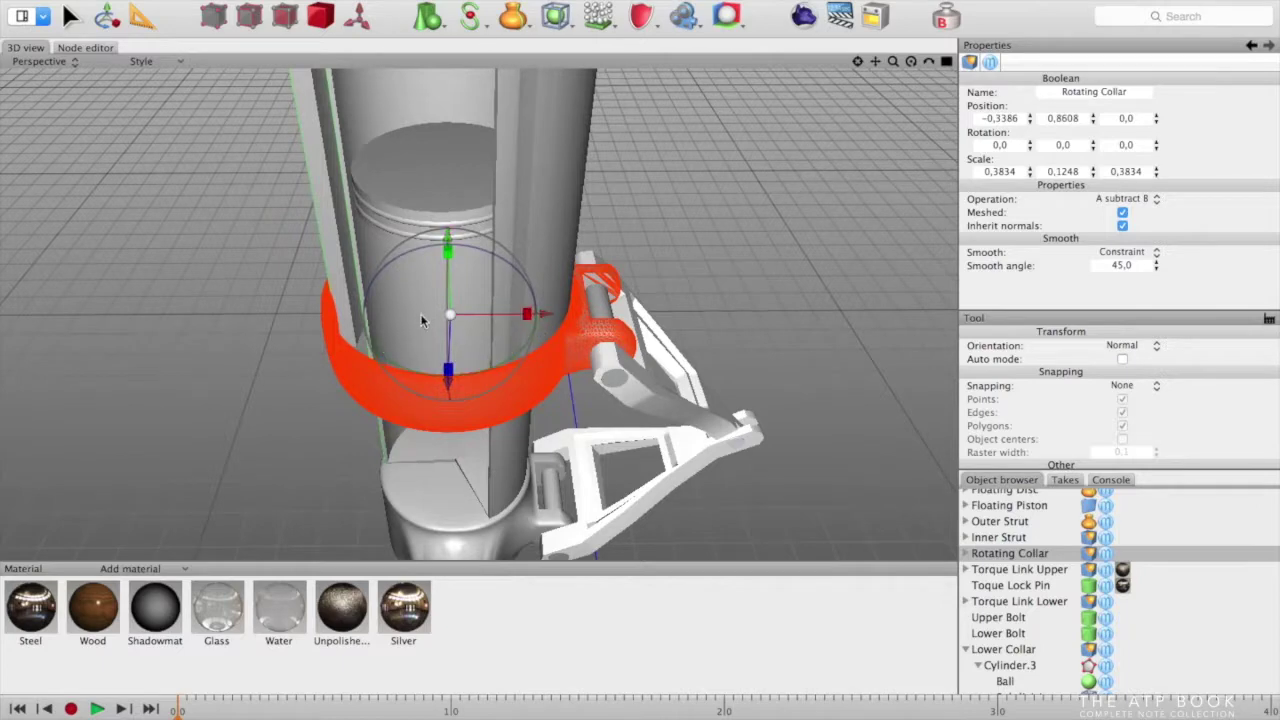
drag(450, 314, 455, 314)
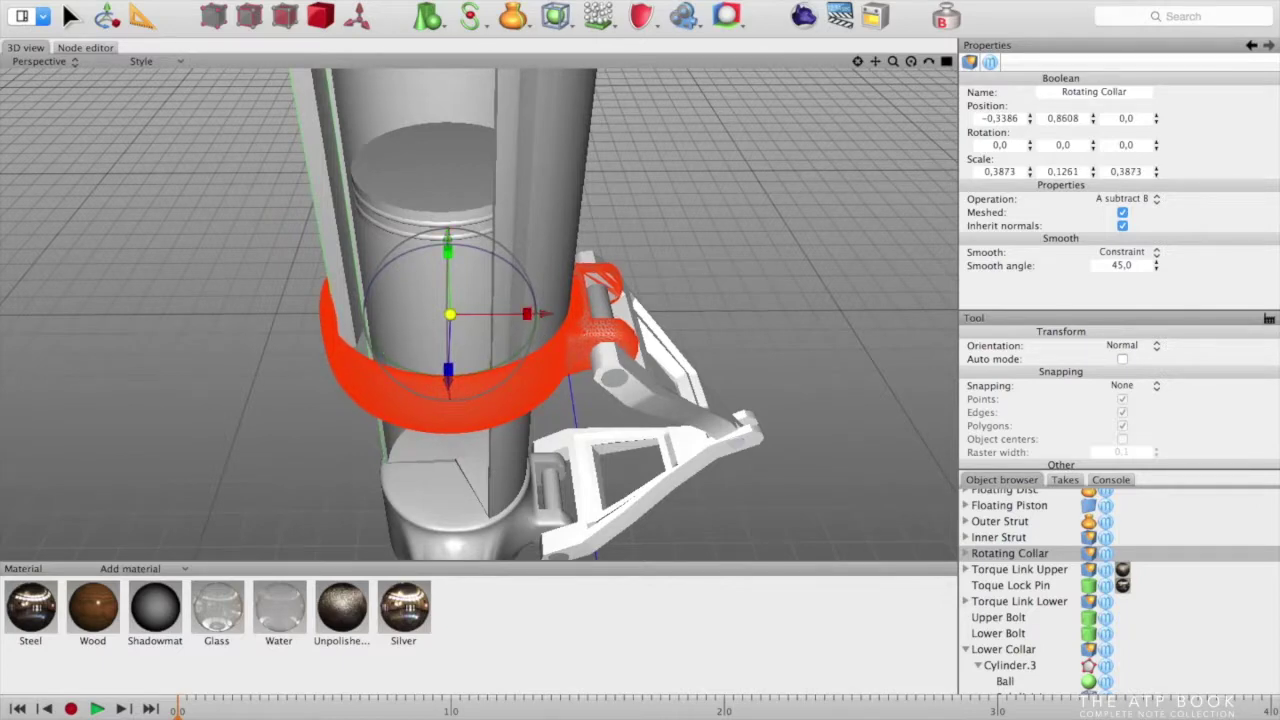
drag(527, 314, 506, 314)
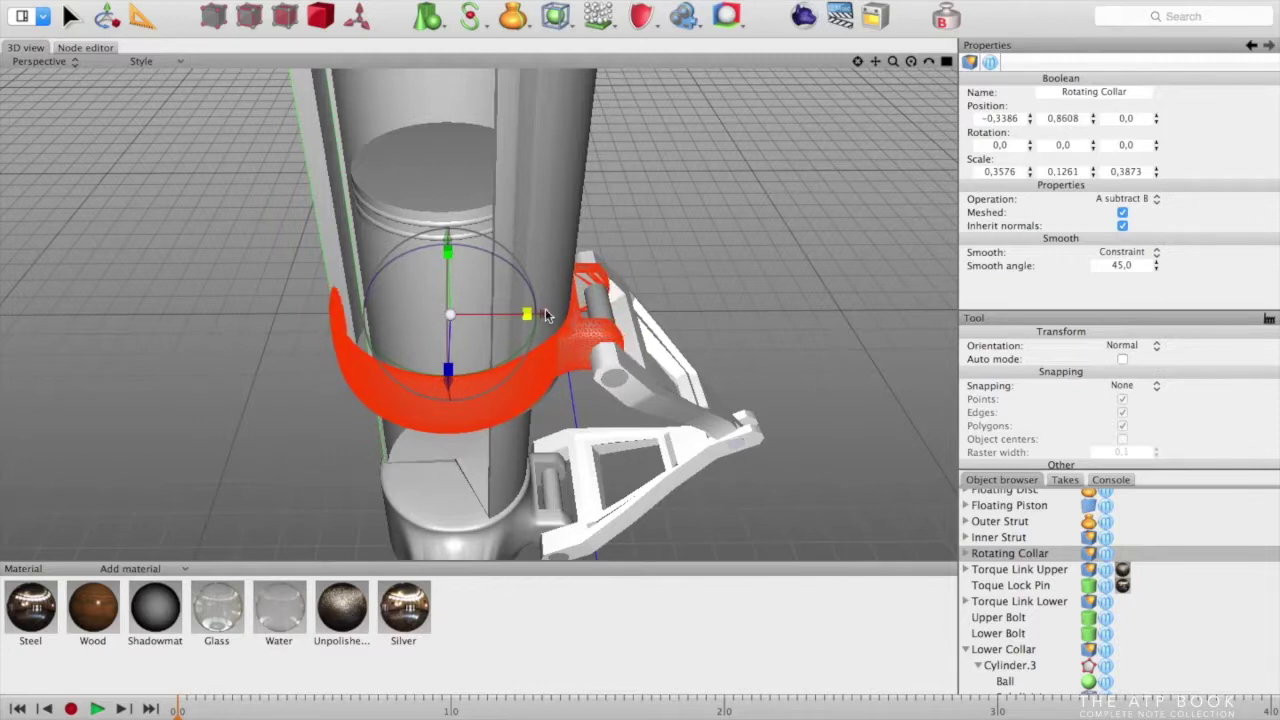
key(super+z)
drag(546, 314, 545, 314)
alt+drag(714, 284, 742, 250)
middle_drag(742, 252, 672, 386)
middle_drag(704, 335, 717, 377)
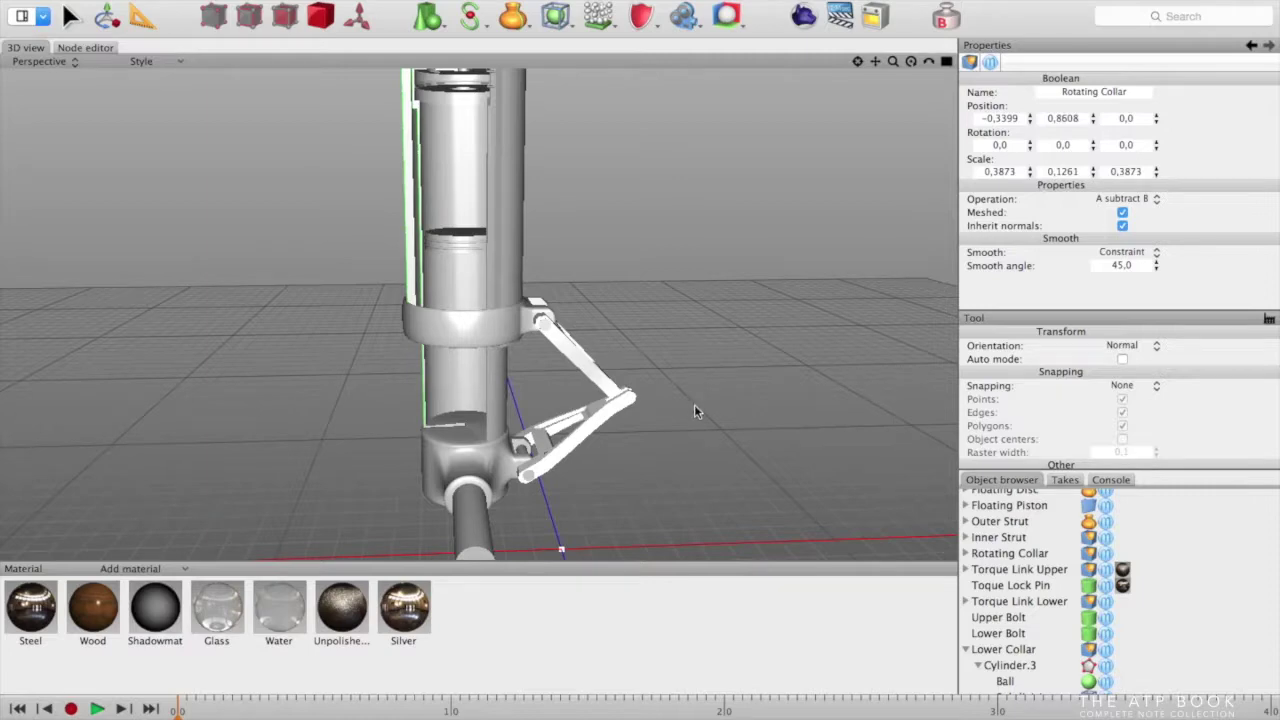
Collapse the Lower Collar group and shift the Torque Link Upper along its own axes to X about -0,4111 and Y about 0,5792
scroll(694, 406, up, 5)
middle_drag(812, 350, 654, 369)
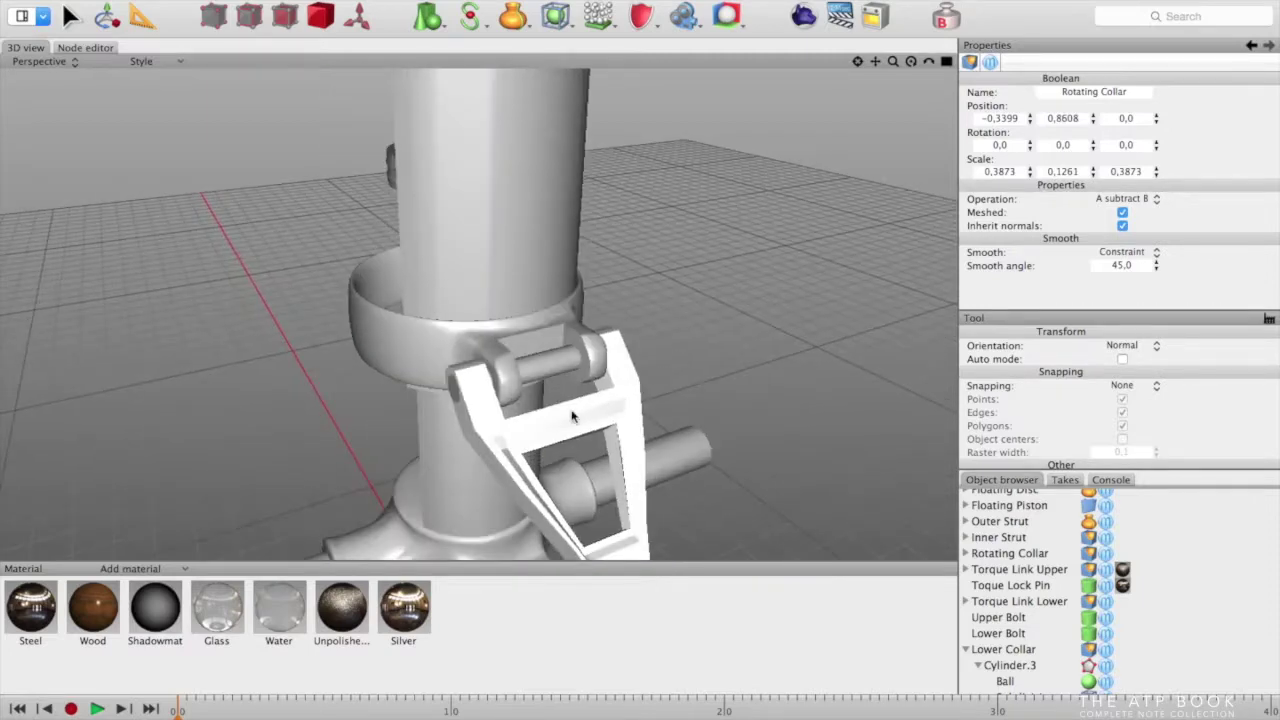
click(524, 436)
click(477, 422)
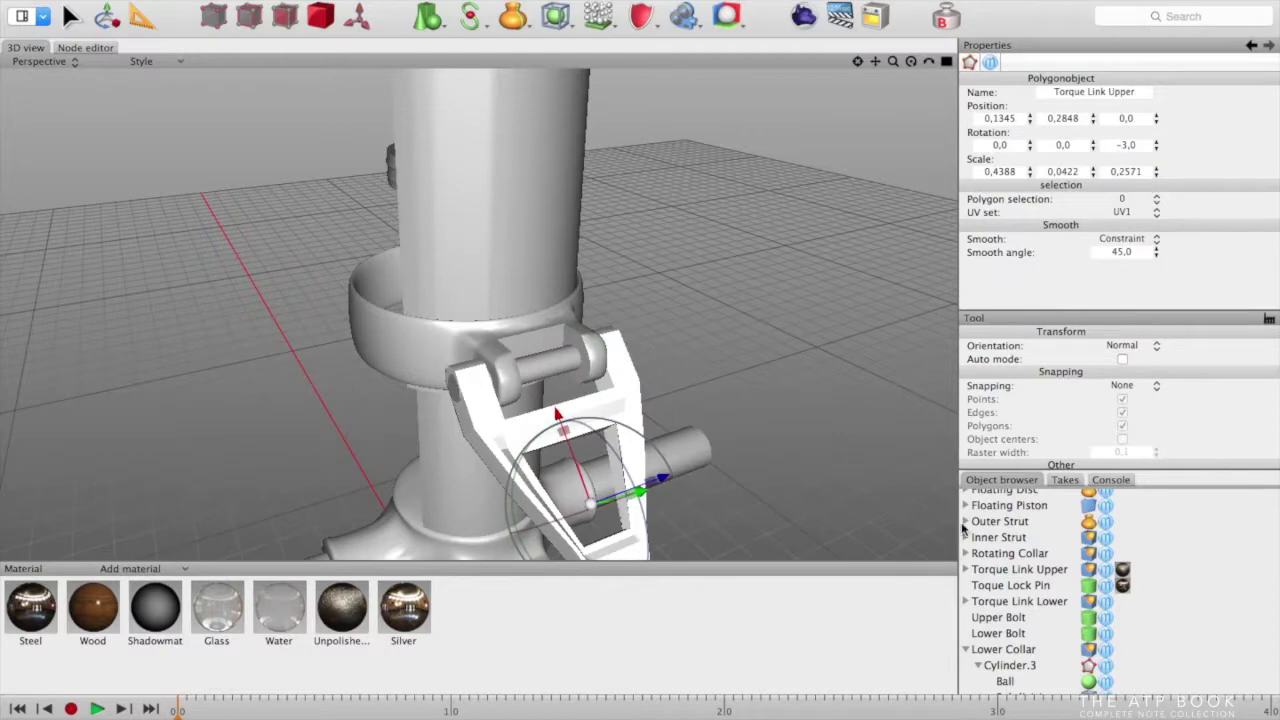
click(966, 654)
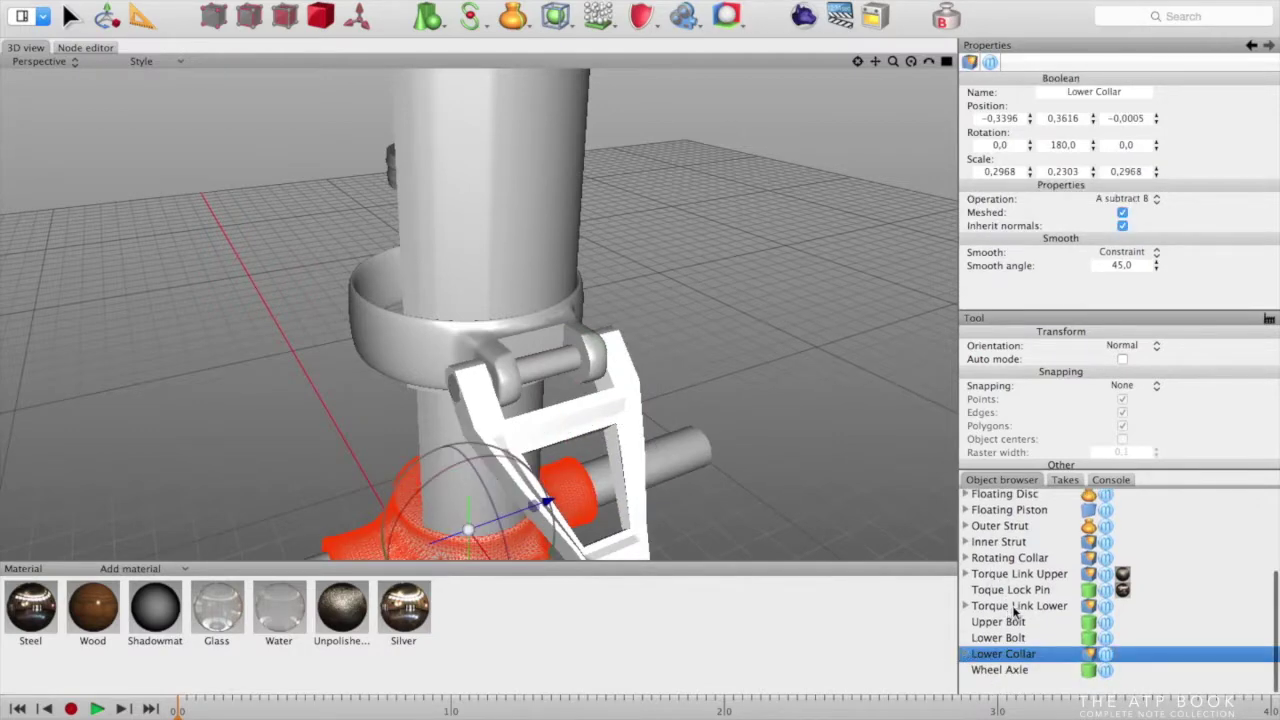
click(998, 576)
alt+drag(726, 369, 785, 340)
right_drag(784, 338, 846, 311)
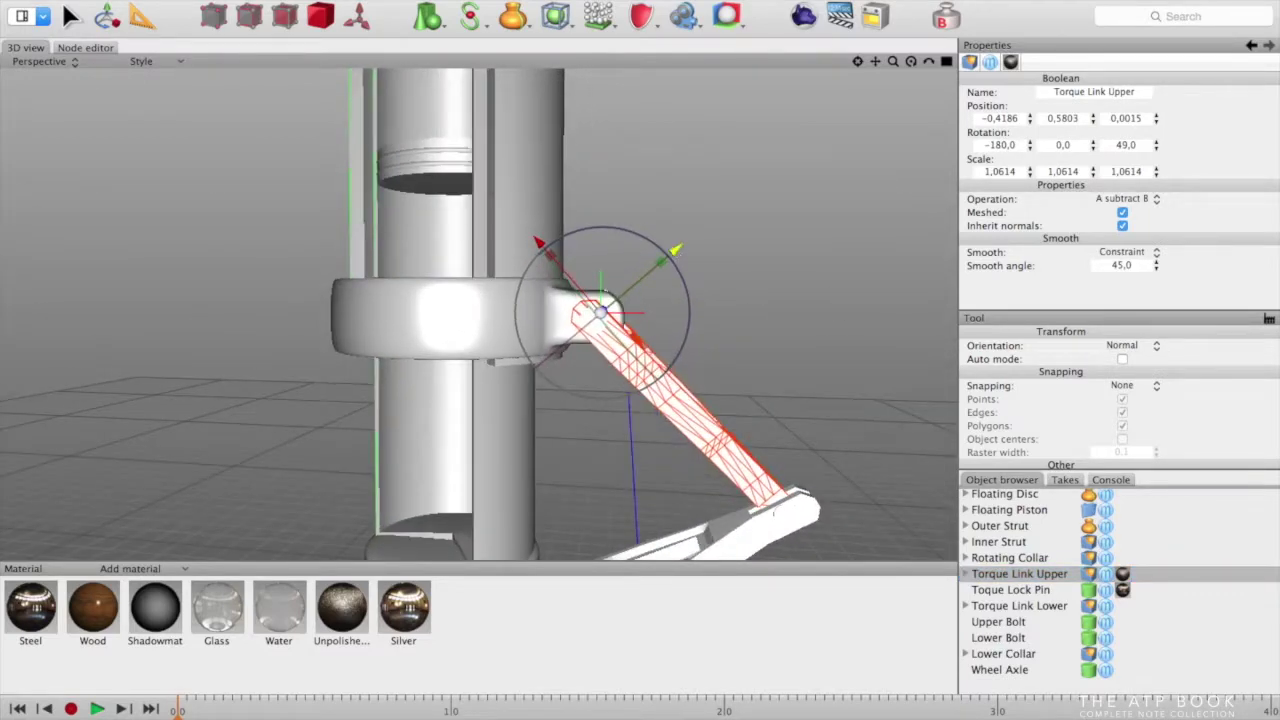
drag(676, 250, 679, 247)
drag(540, 244, 543, 247)
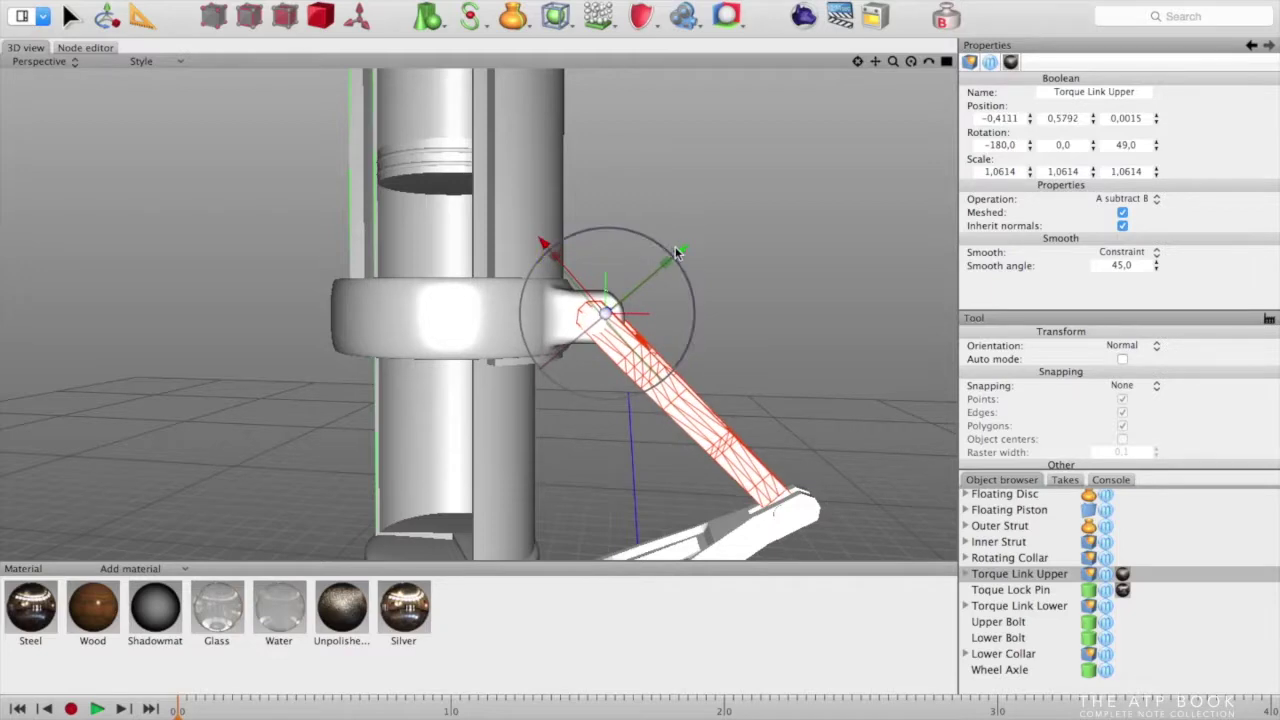
Nudge the Torque Link Upper along its own green axis to X about -0,409 and Y about 0,5811
drag(680, 250, 682, 248)
alt+drag(742, 330, 632, 358)
right_drag(632, 357, 713, 320)
Centre the Upper Bolt in the upper torque link's end at X about -0,097 and Y about 0,8637
click(580, 316)
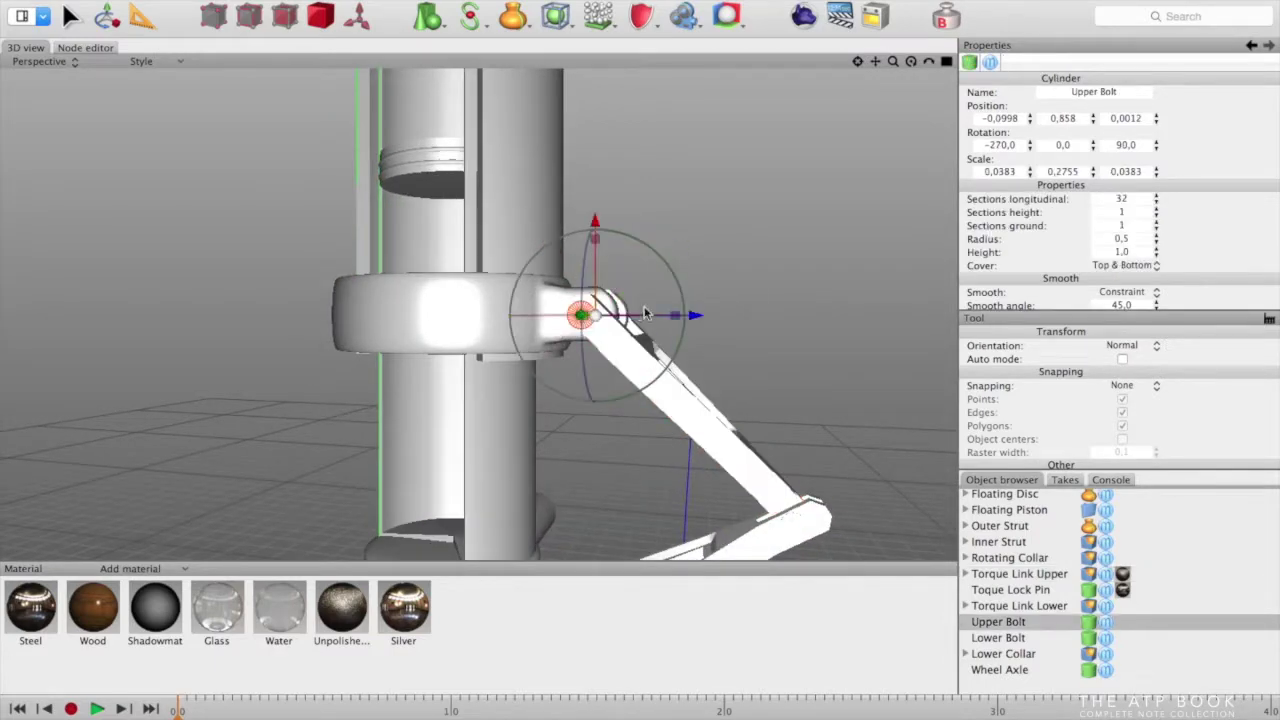
key(3)
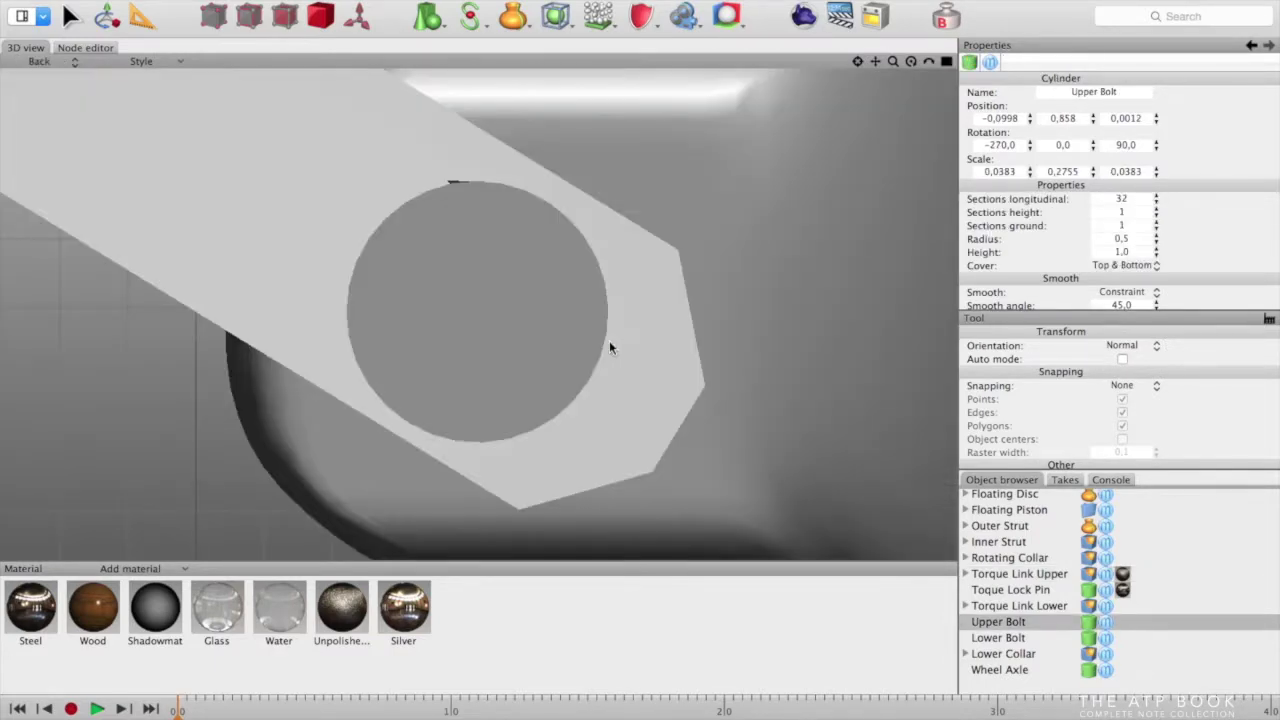
scroll(609, 340, down, 6)
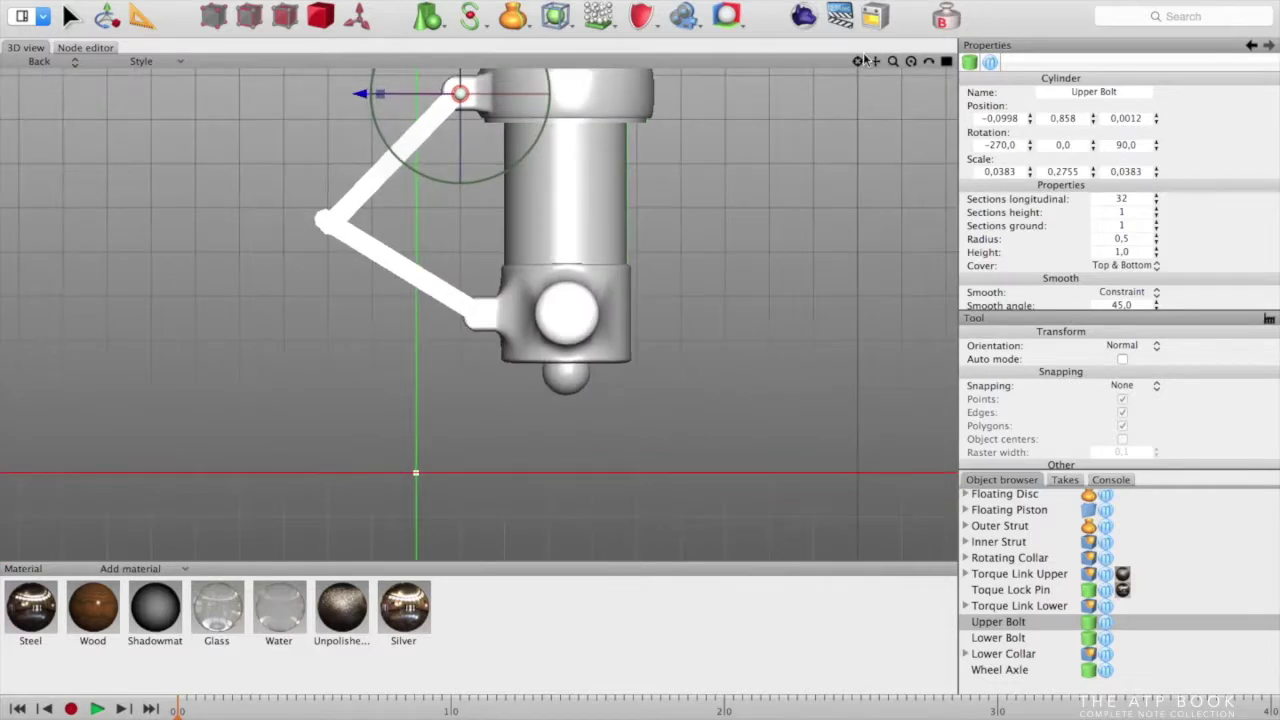
click(860, 62)
drag(478, 215, 478, 181)
drag(380, 279, 361, 280)
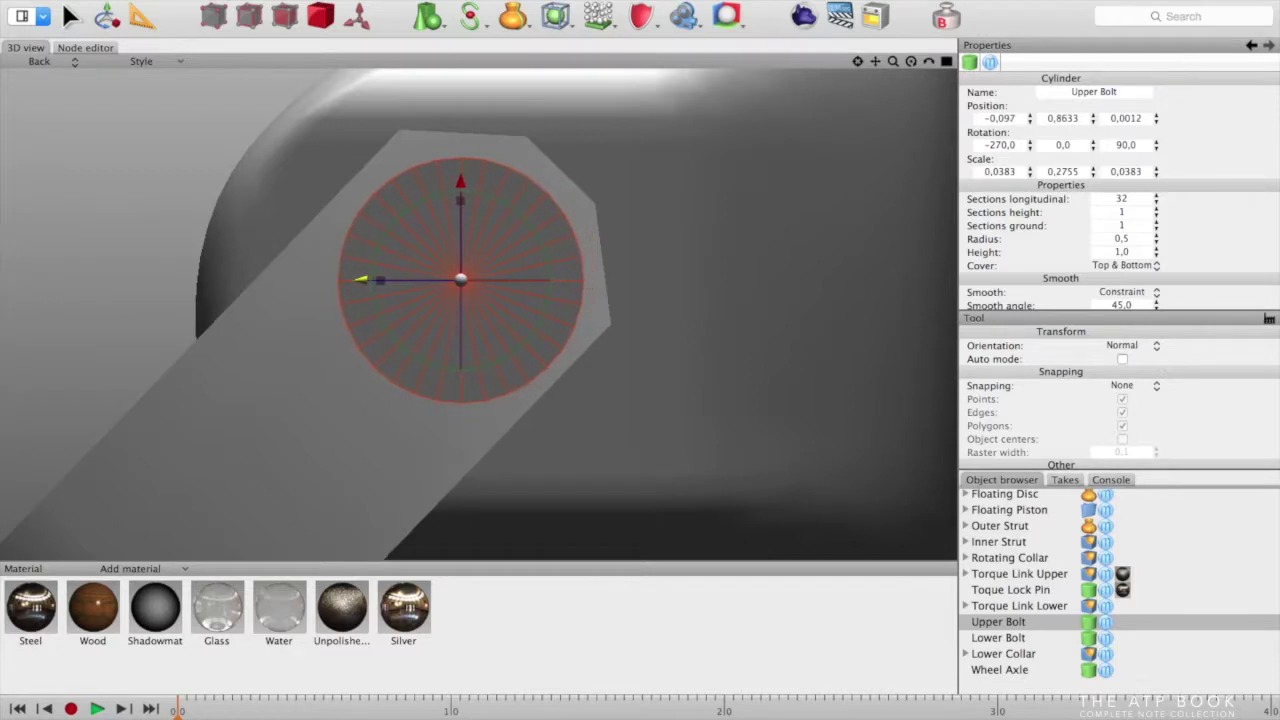
drag(461, 181, 461, 177)
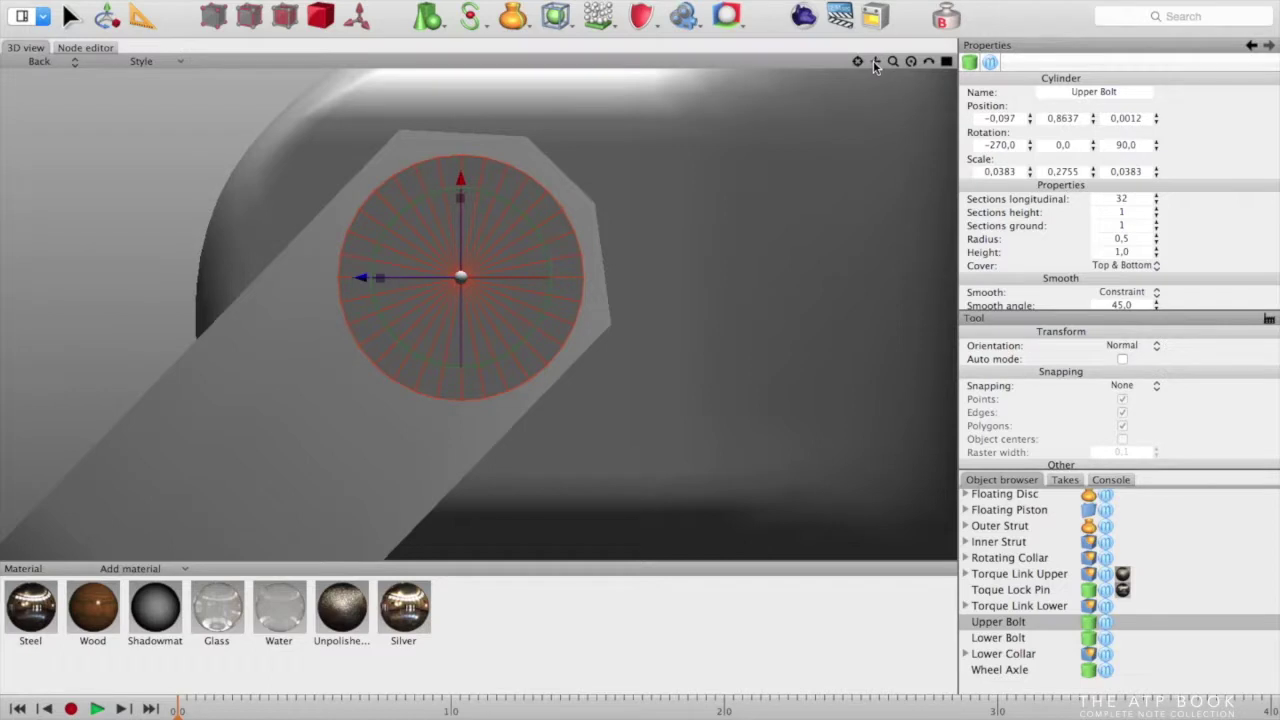
scroll(817, 140, down, 10)
key(F1)
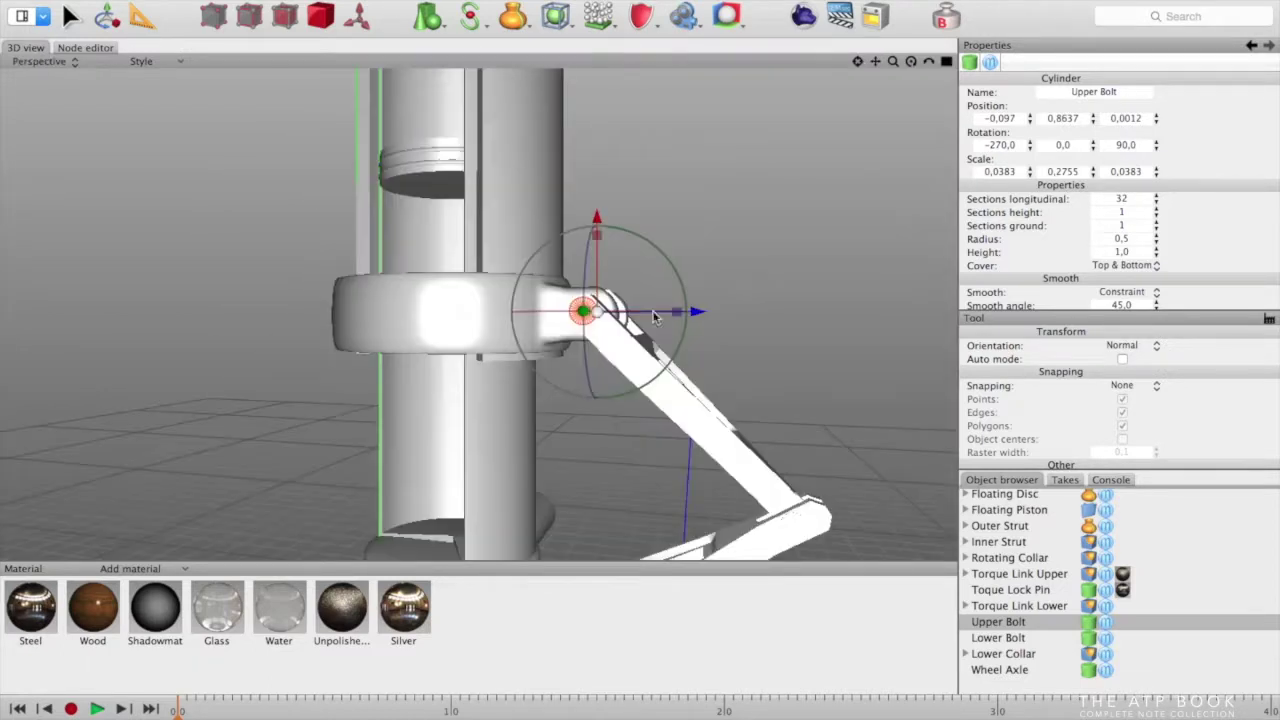
Examine how the upper and lower torque links meet, up close around the Toque Lock Pin
scroll(777, 305, down, 1)
scroll(790, 308, up, 3)
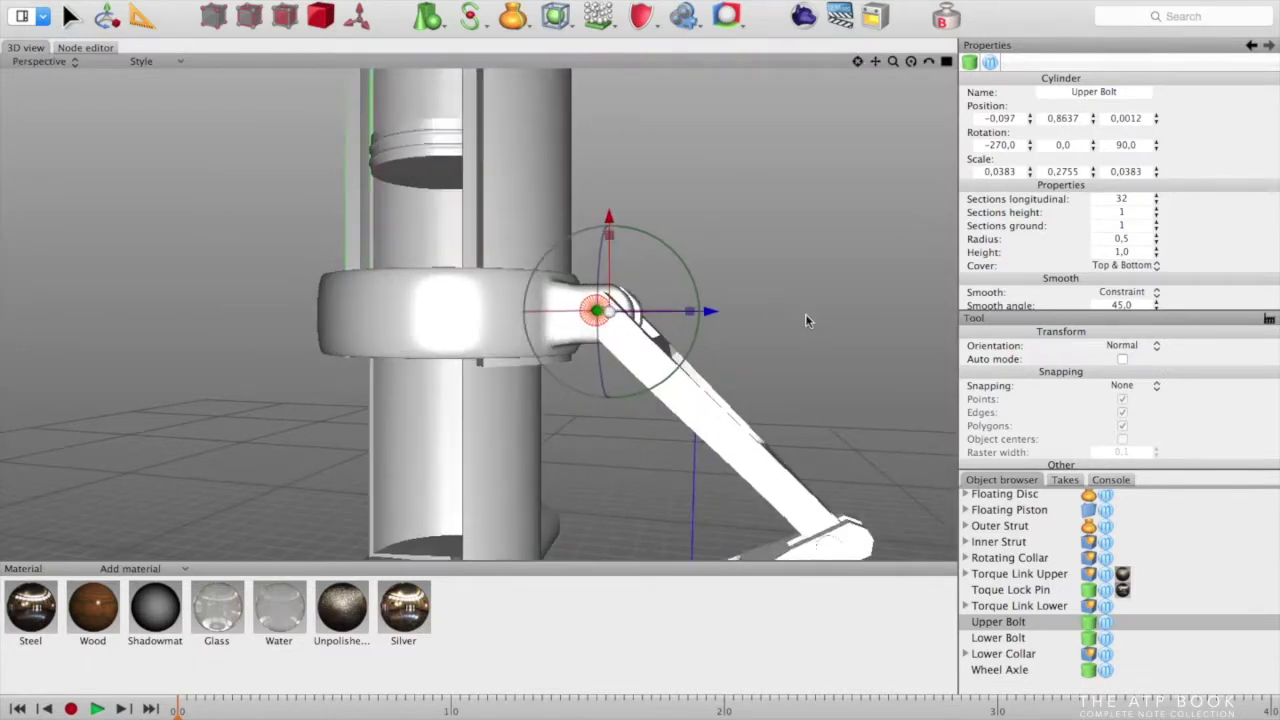
scroll(805, 315, down, 4)
alt+drag(799, 319, 627, 307)
middle_drag(627, 310, 750, 320)
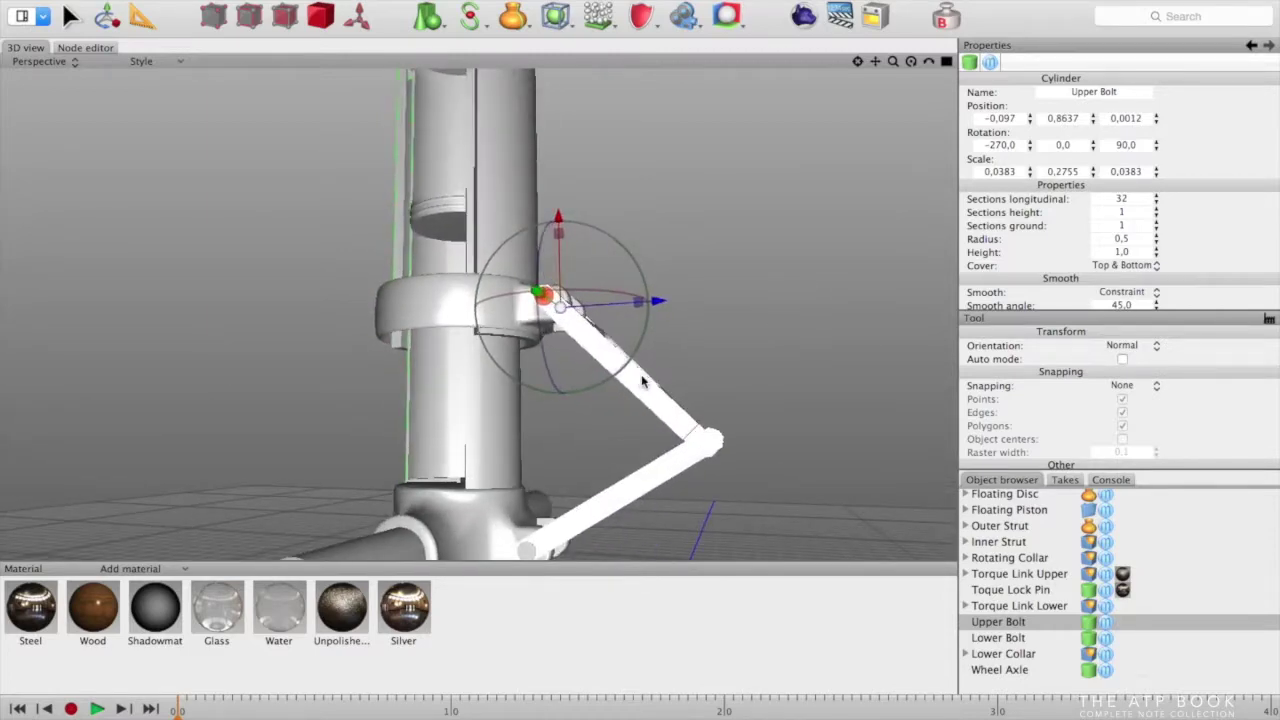
click(642, 381)
scroll(778, 396, down, 2)
scroll(909, 457, down, 3)
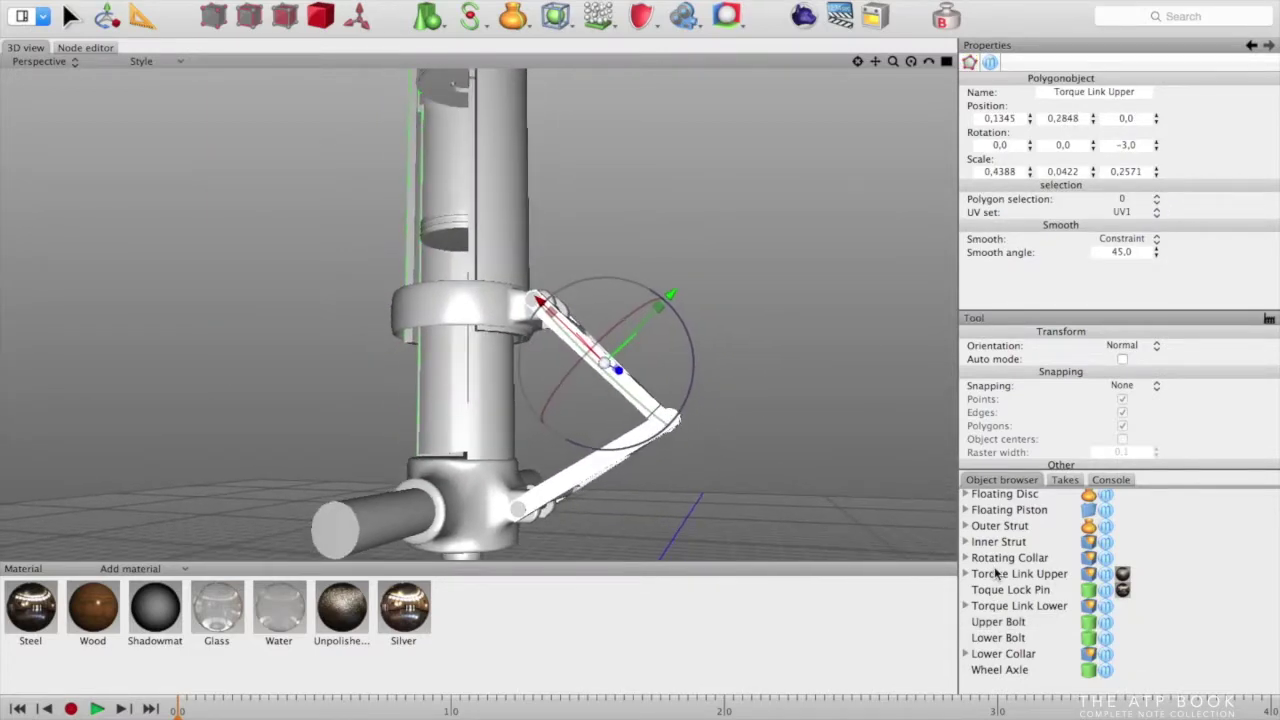
click(996, 573)
click(665, 425)
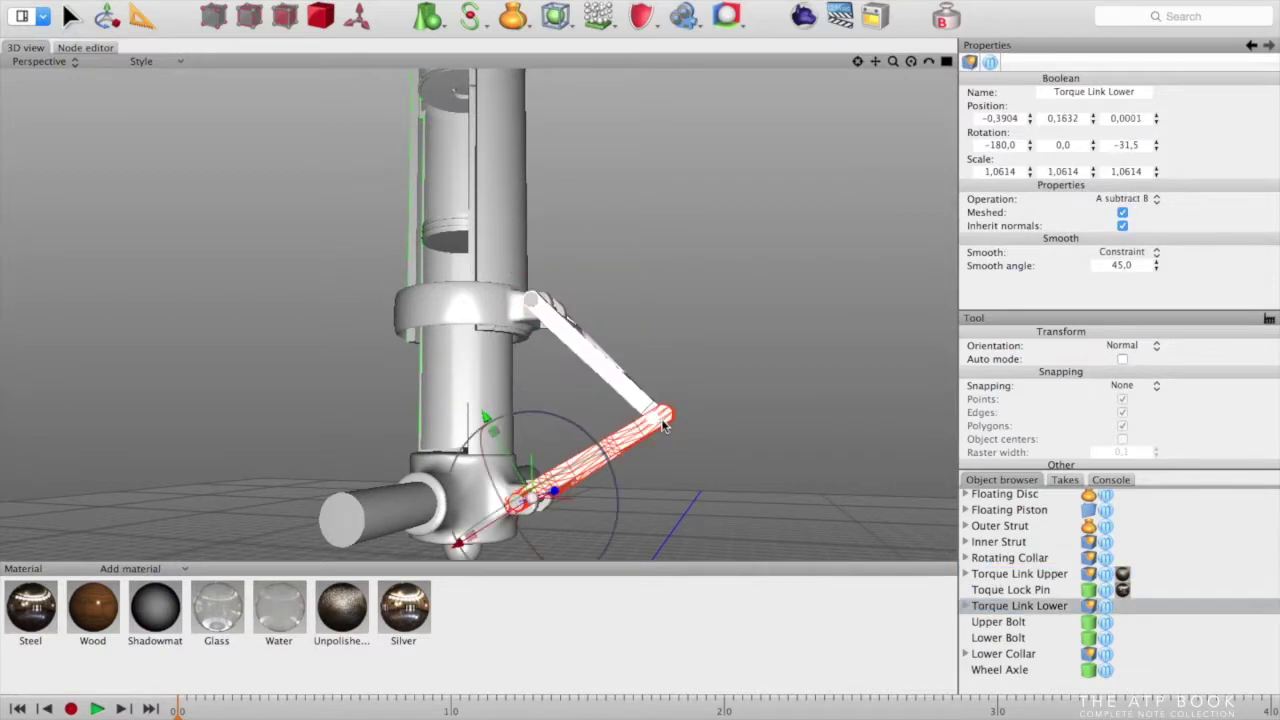
click(653, 416)
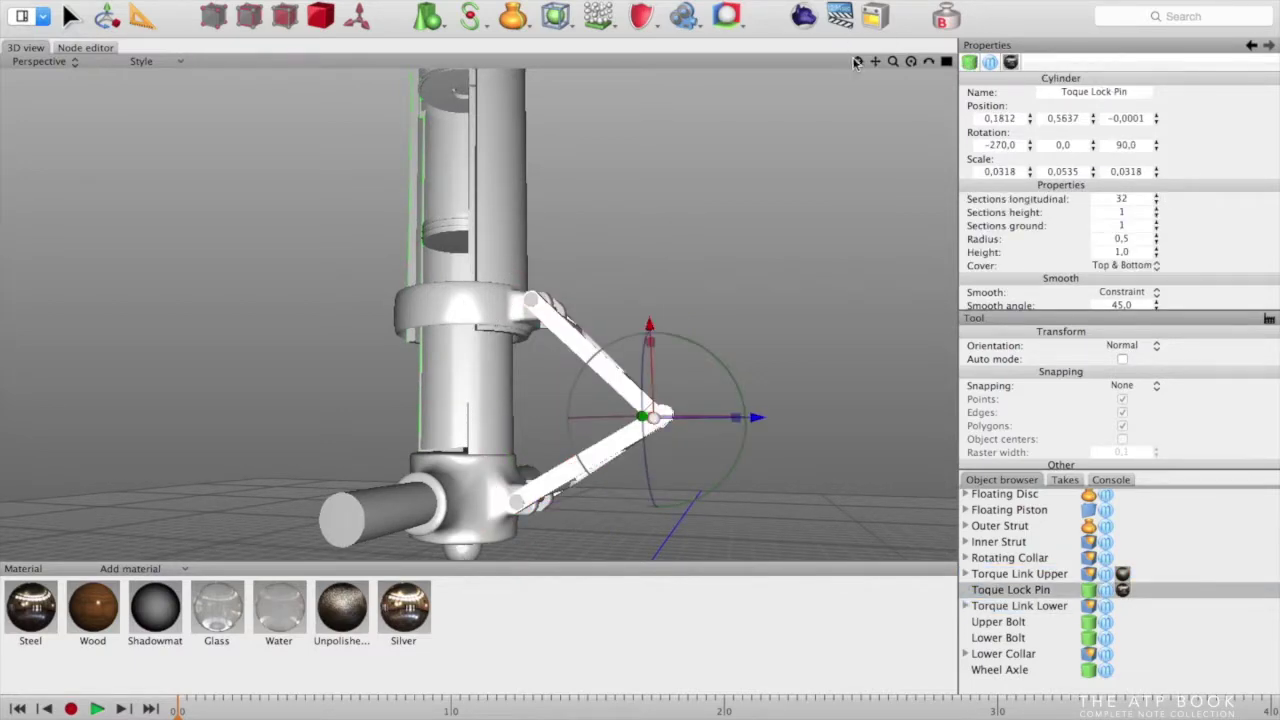
click(857, 62)
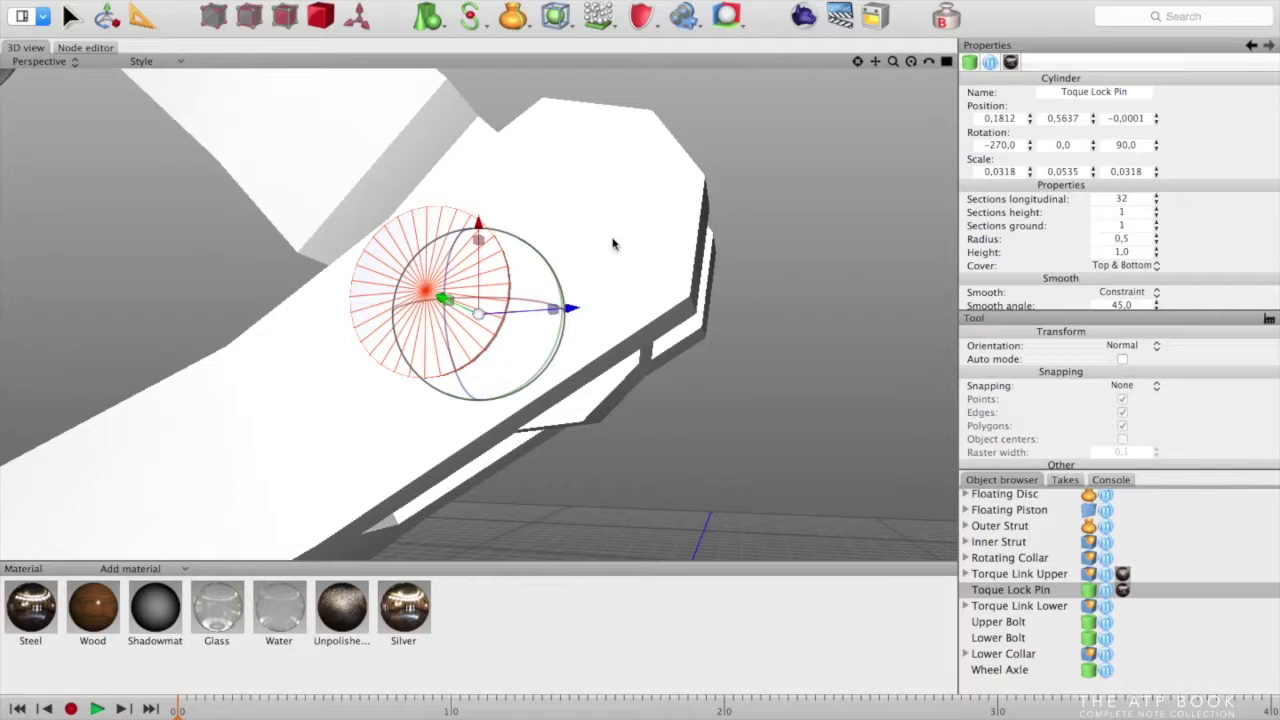
Adjust the Torque Link Upper's Z rotation through 48, 47 and 47,5 to 46,5 so its end meets the lower link
click(314, 150)
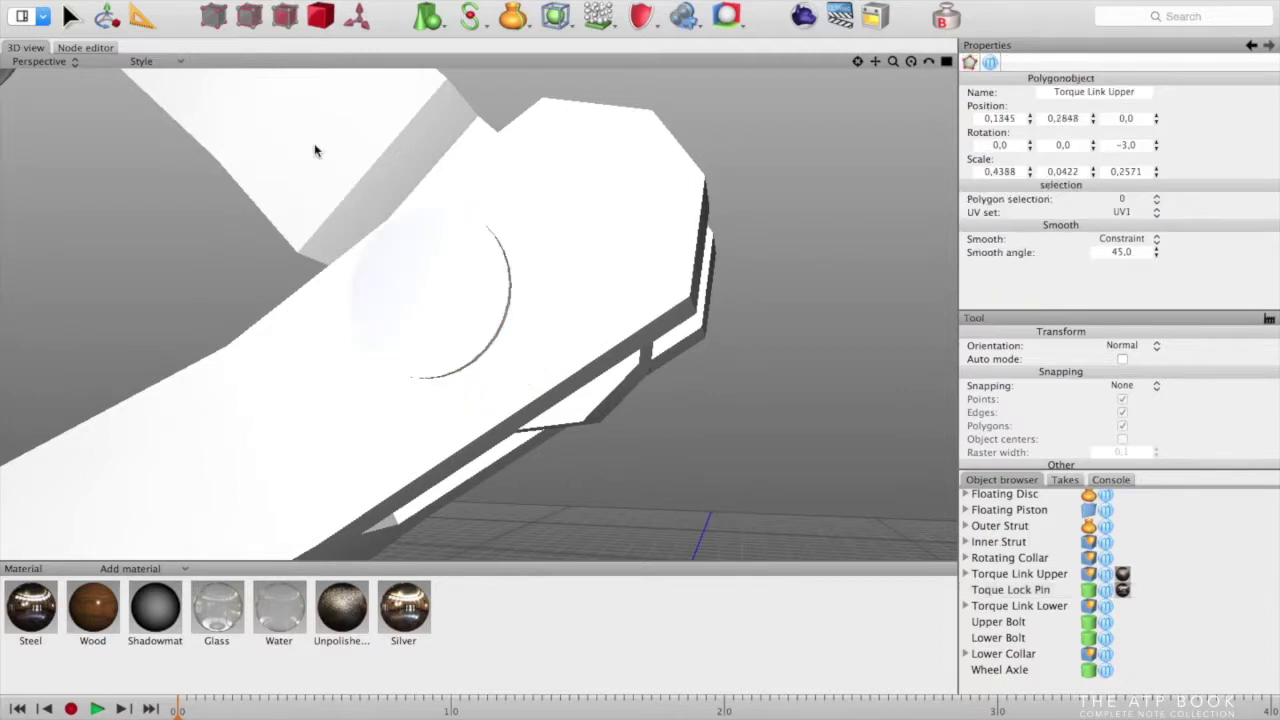
click(1032, 575)
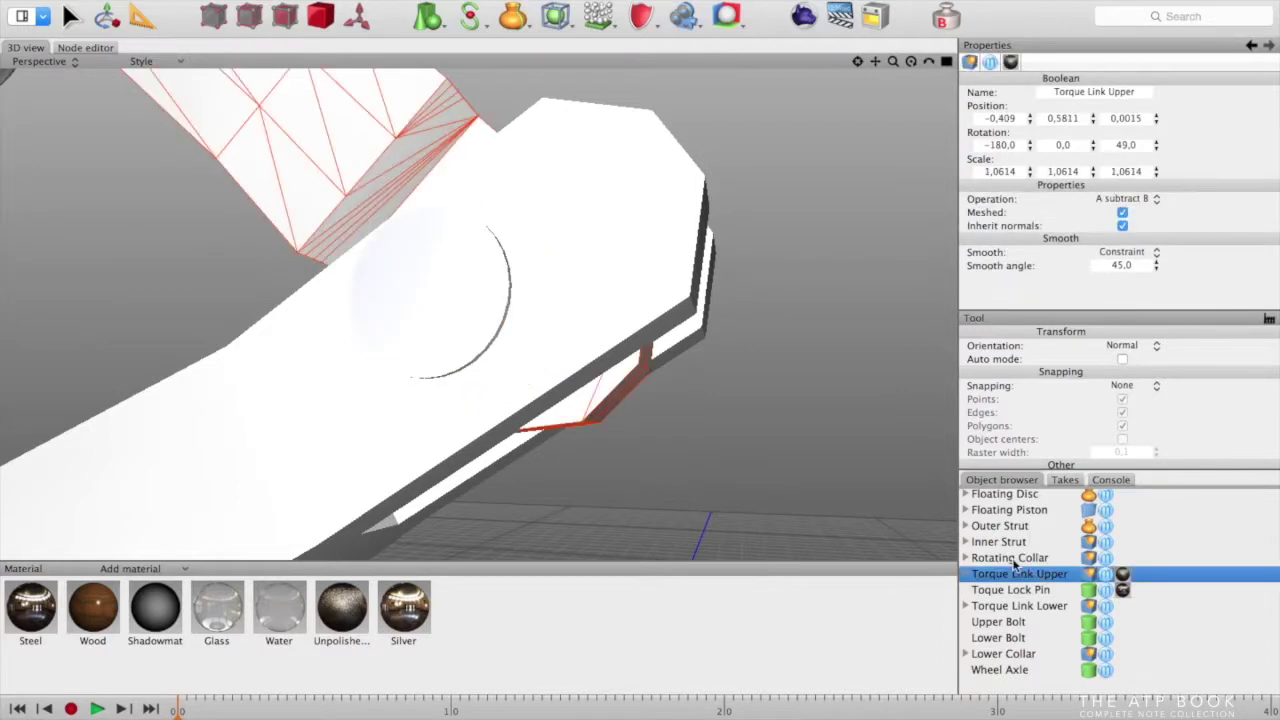
click(1139, 144)
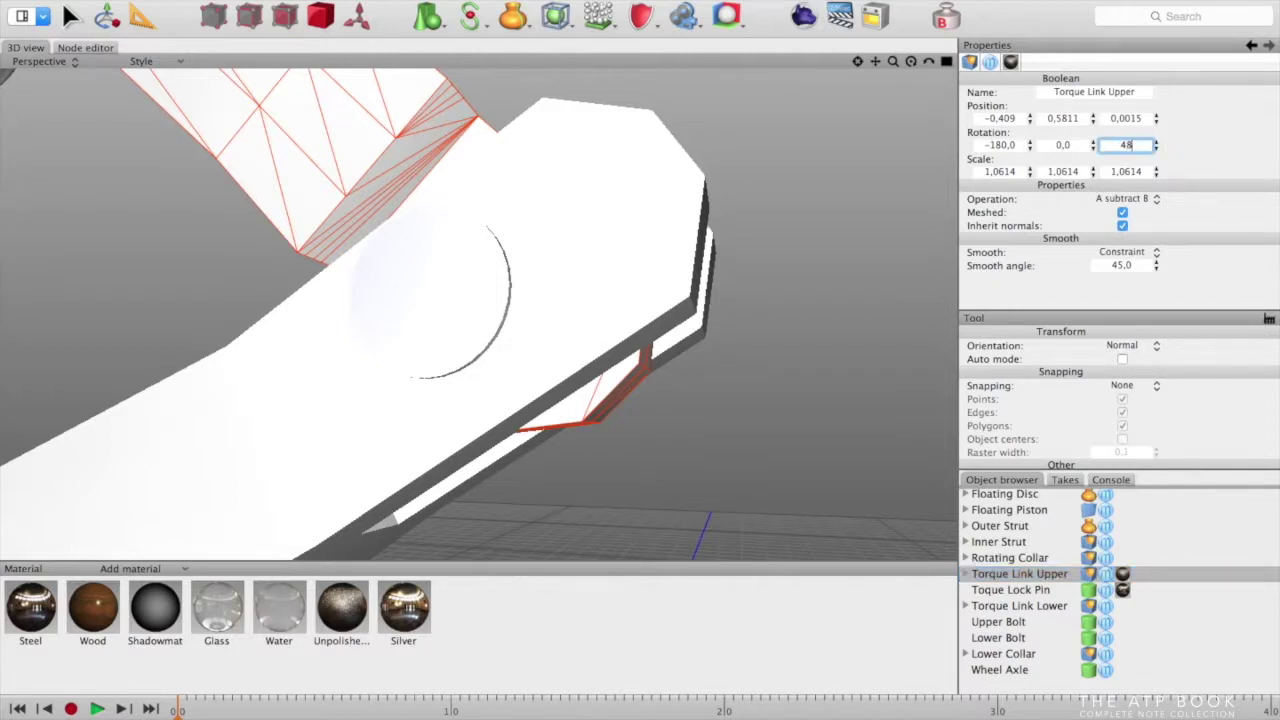
text(48)
key(Return)
click(1138, 145)
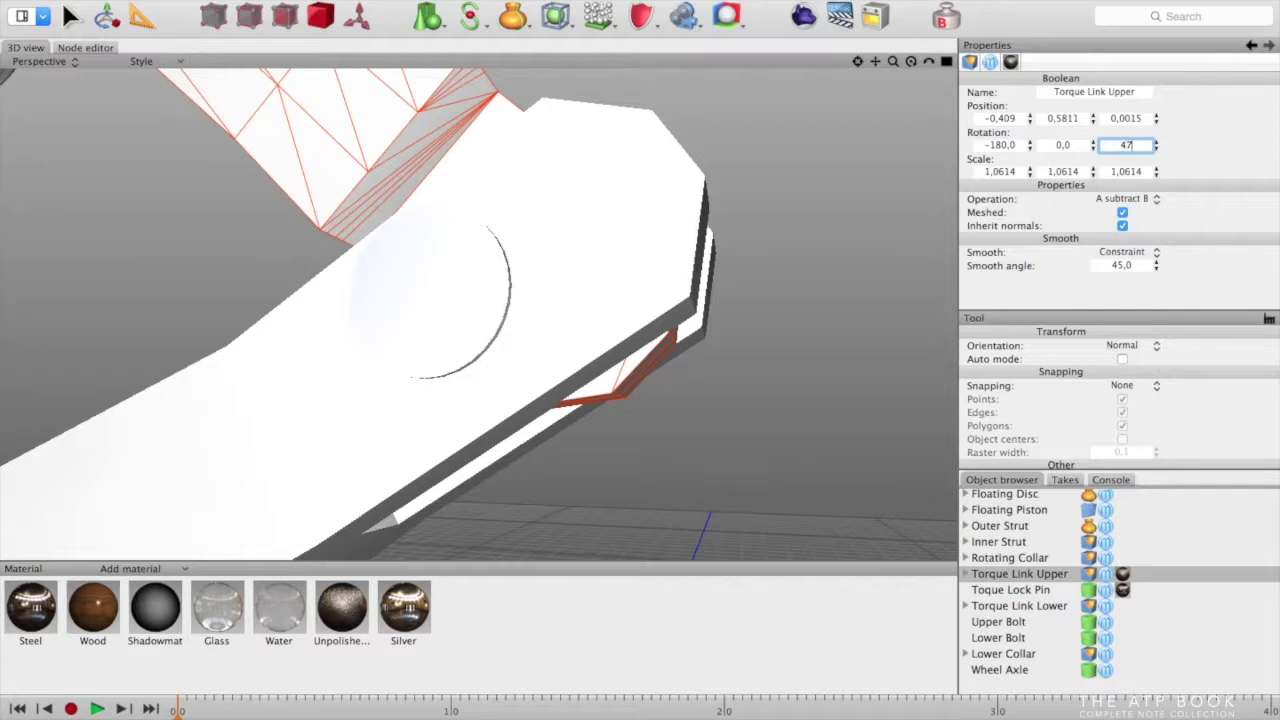
text(7)
key(Return)
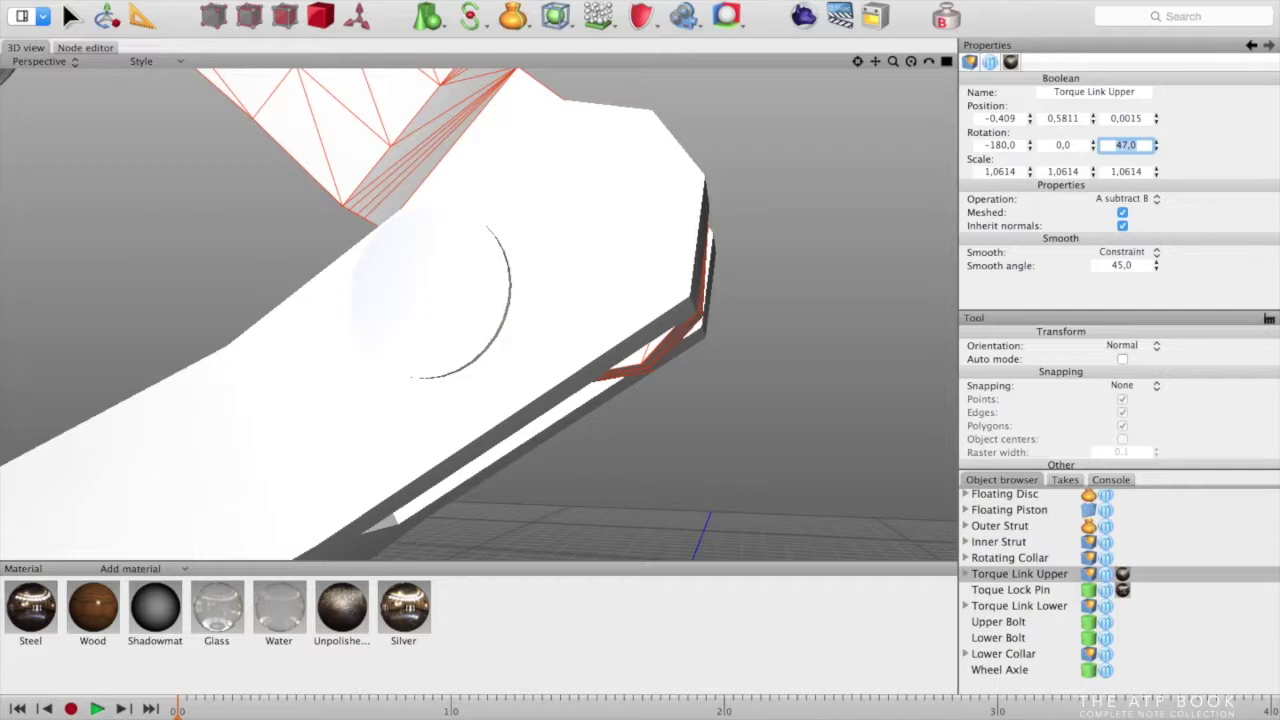
key(Right)
key(Return)
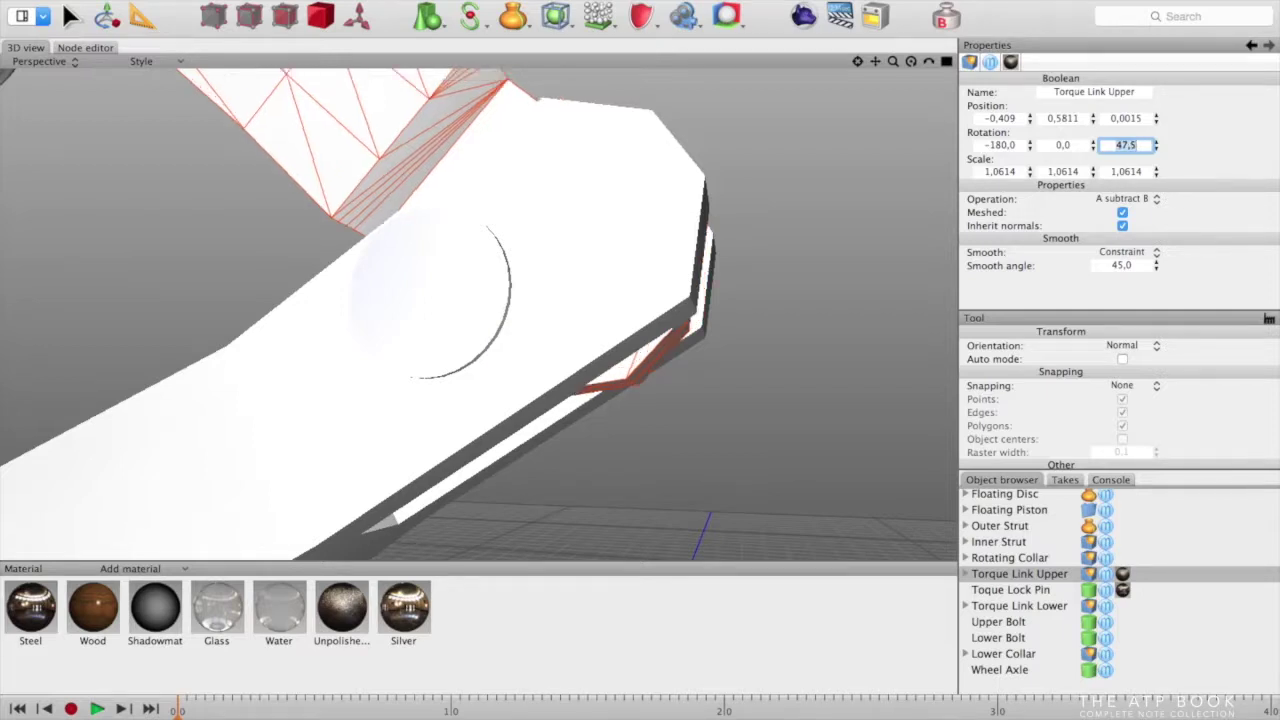
key(Right)
key(Return)
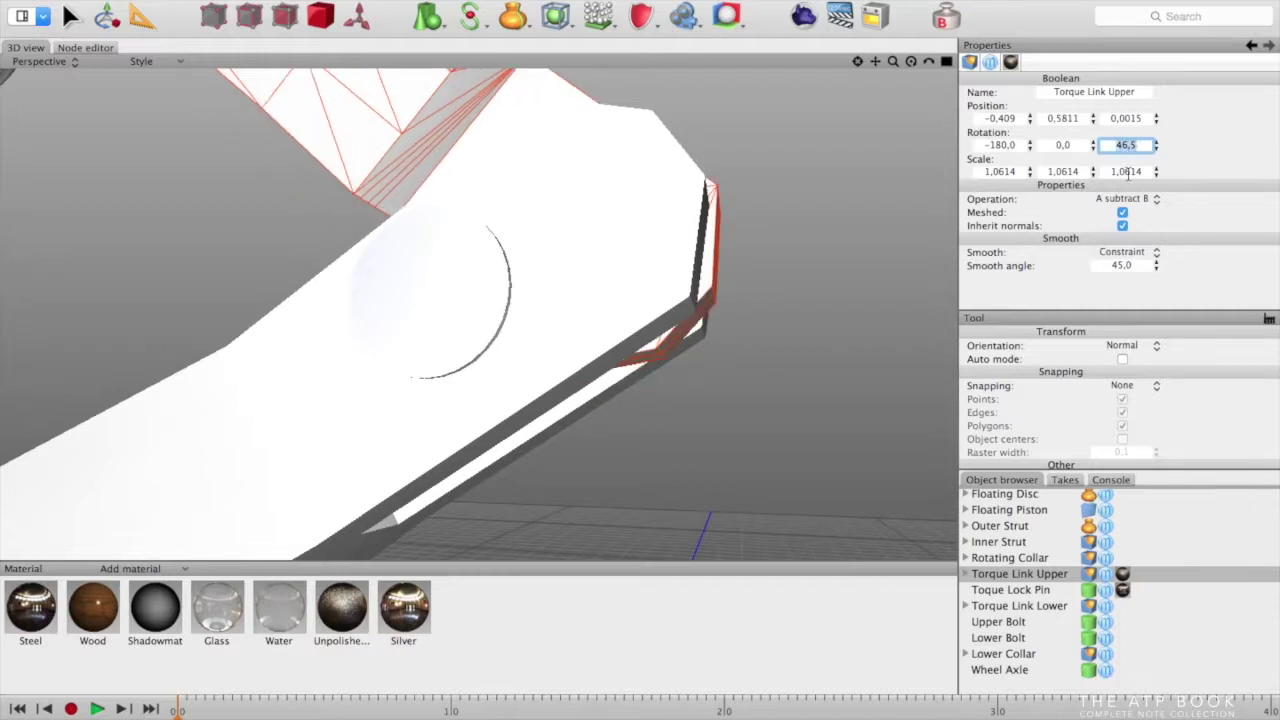
Move the Toque Lock Pin into the joint of the two torque links, at X about 0,2064 and Y about 0,573
scroll(823, 182, down, 6)
alt+drag(680, 290, 549, 287)
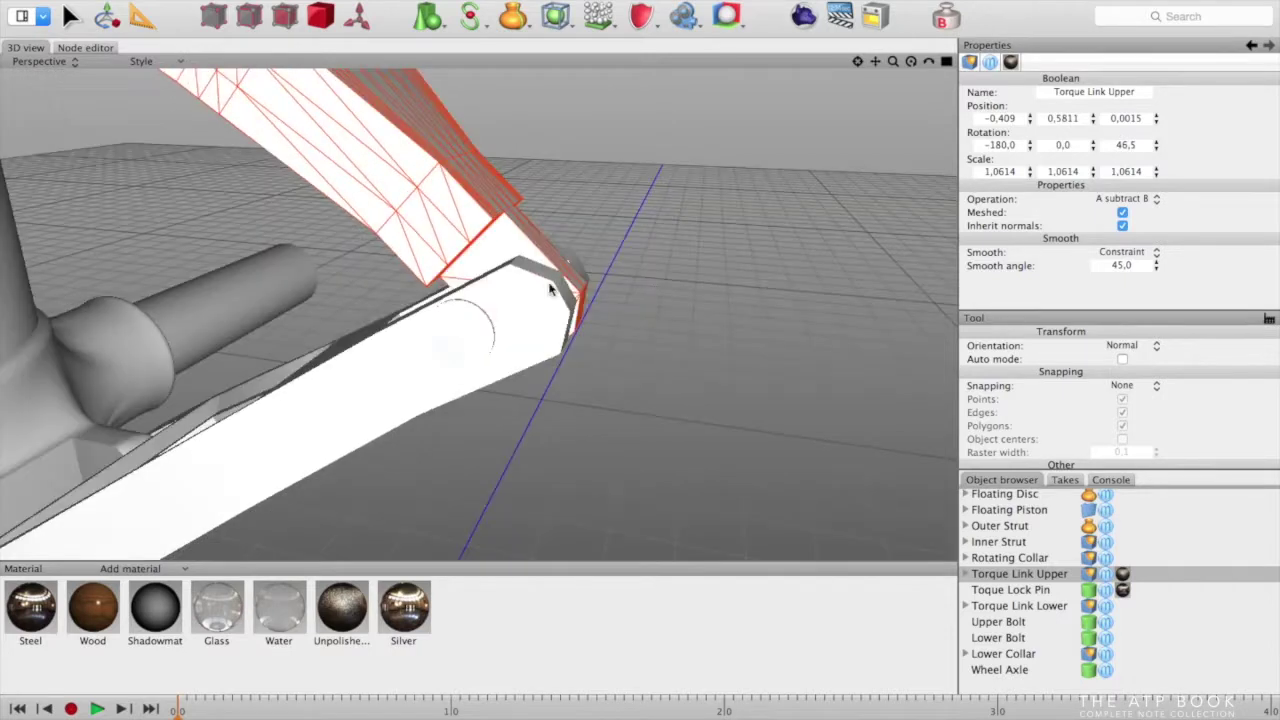
click(480, 314)
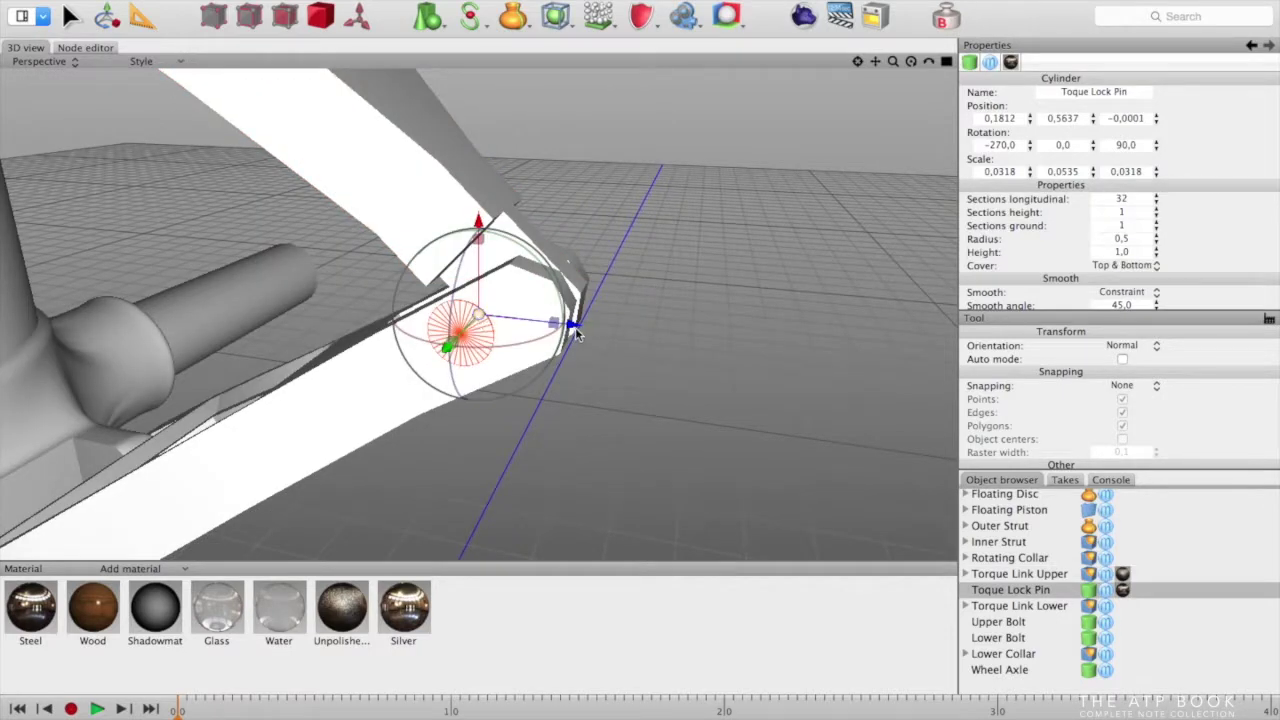
key(F2)
key(F3)
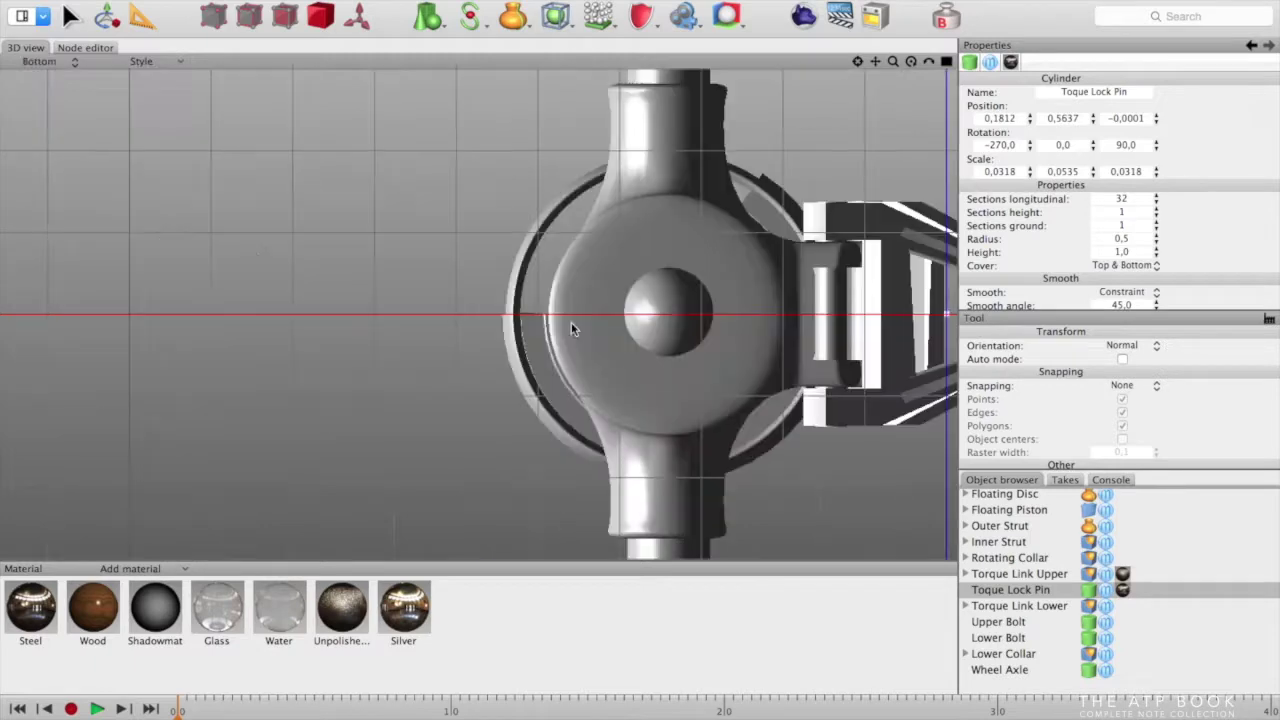
key(F4)
key(5)
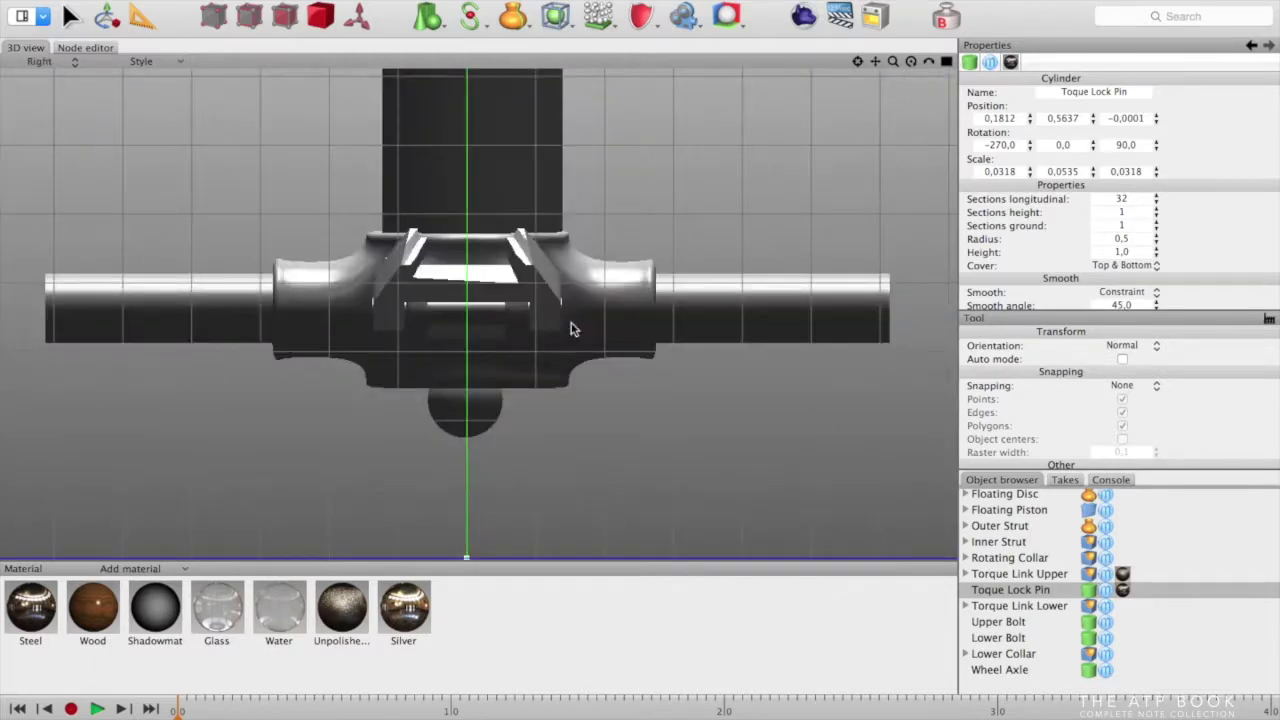
key(6)
key(F7)
key(F6)
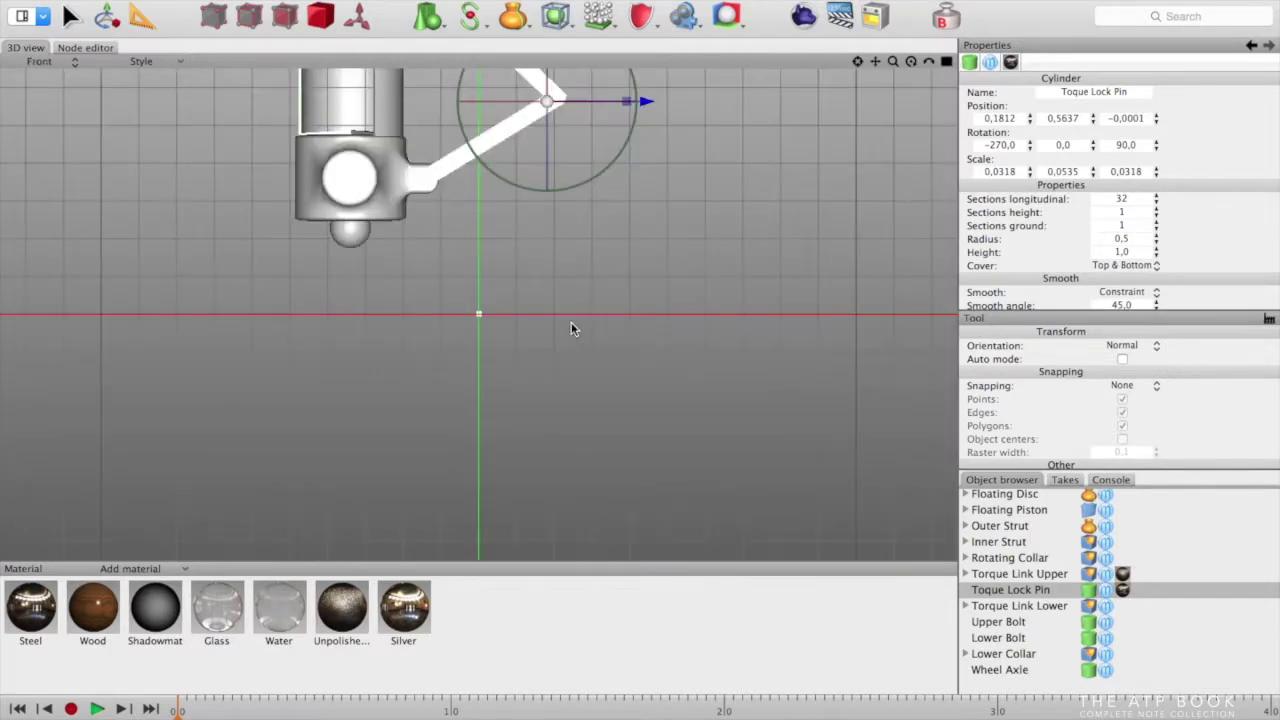
click(857, 61)
drag(580, 316, 767, 316)
drag(672, 228, 672, 156)
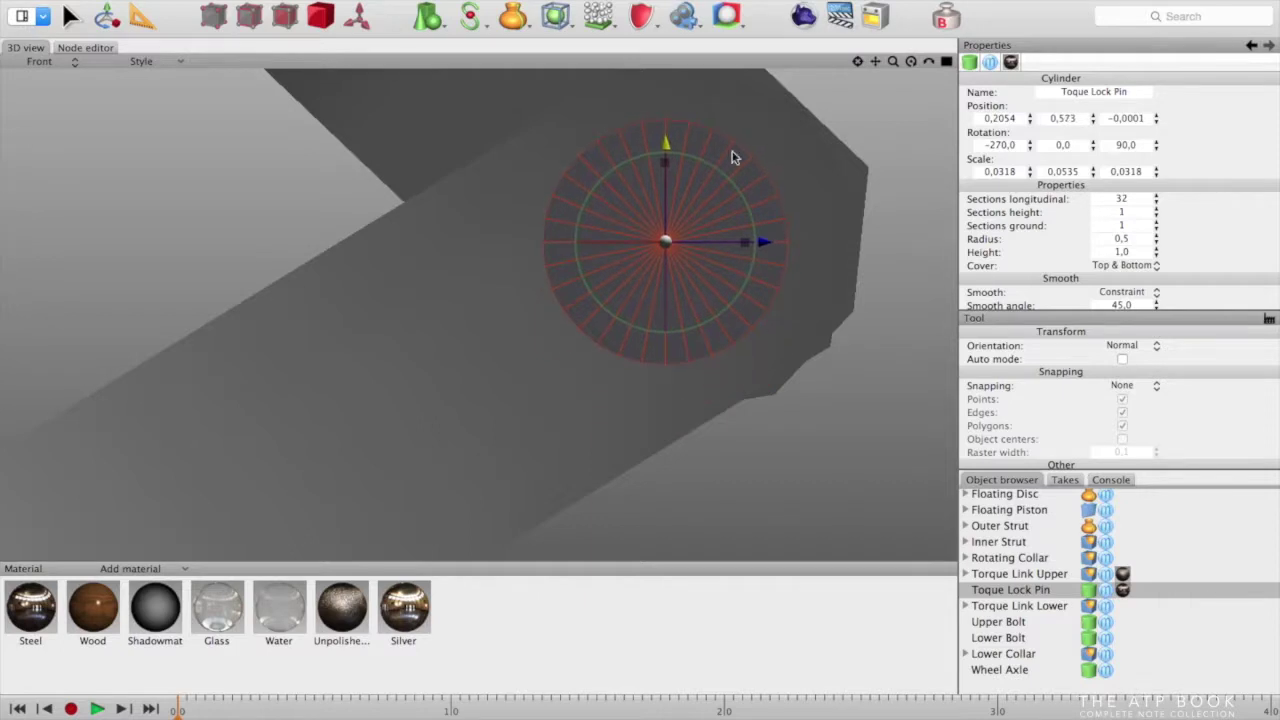
drag(764, 241, 769, 241)
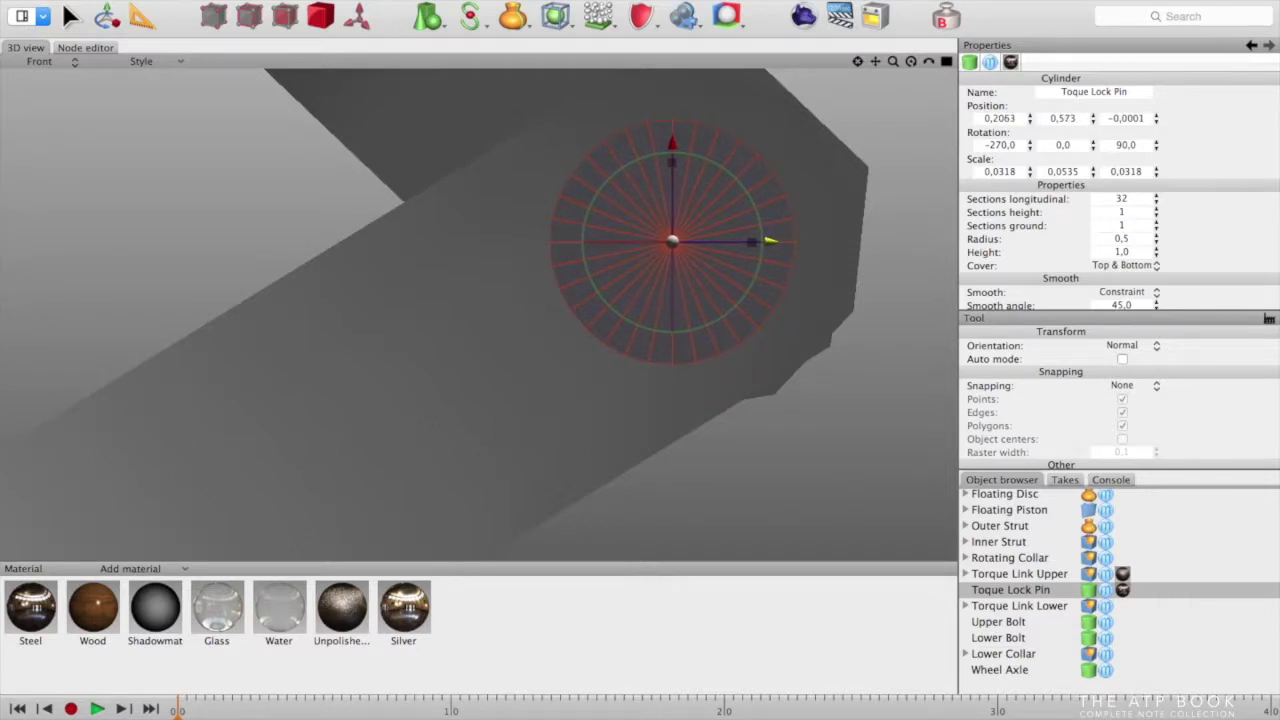
Examine the lock pin and both torque links in the front view and from several perspective angles
click(890, 336)
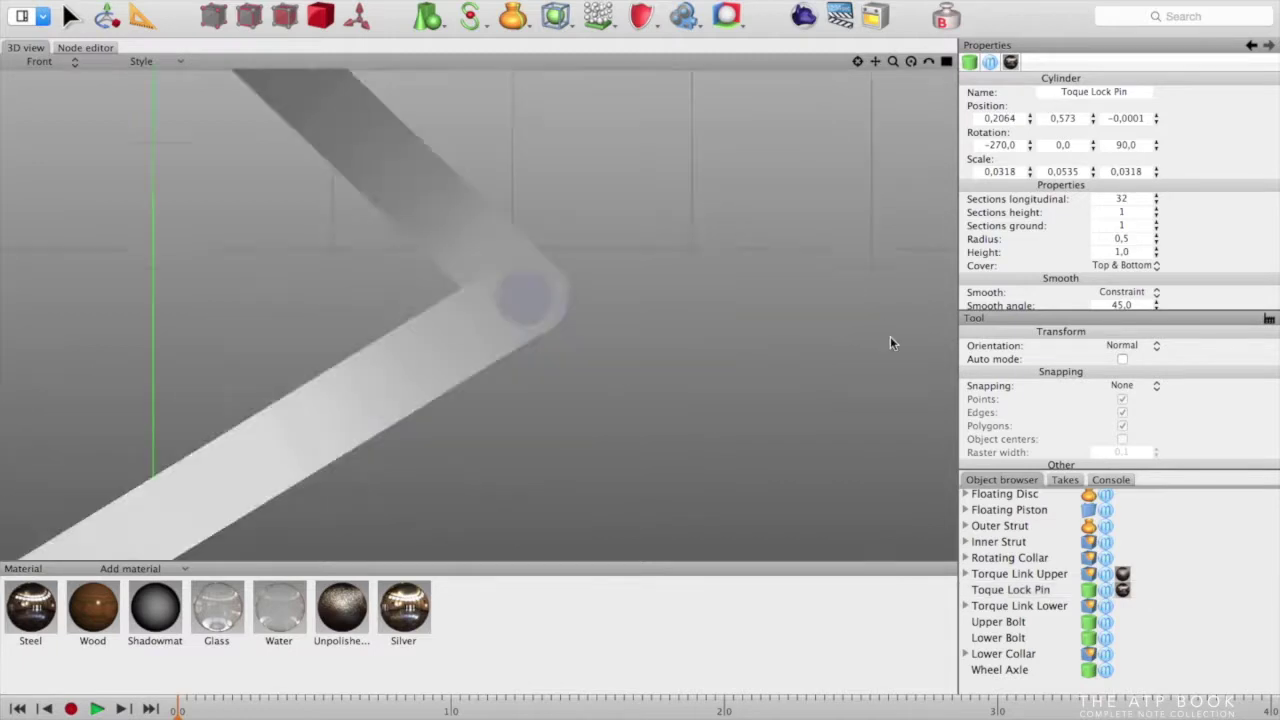
scroll(890, 337, down, 3)
scroll(868, 338, up, 2)
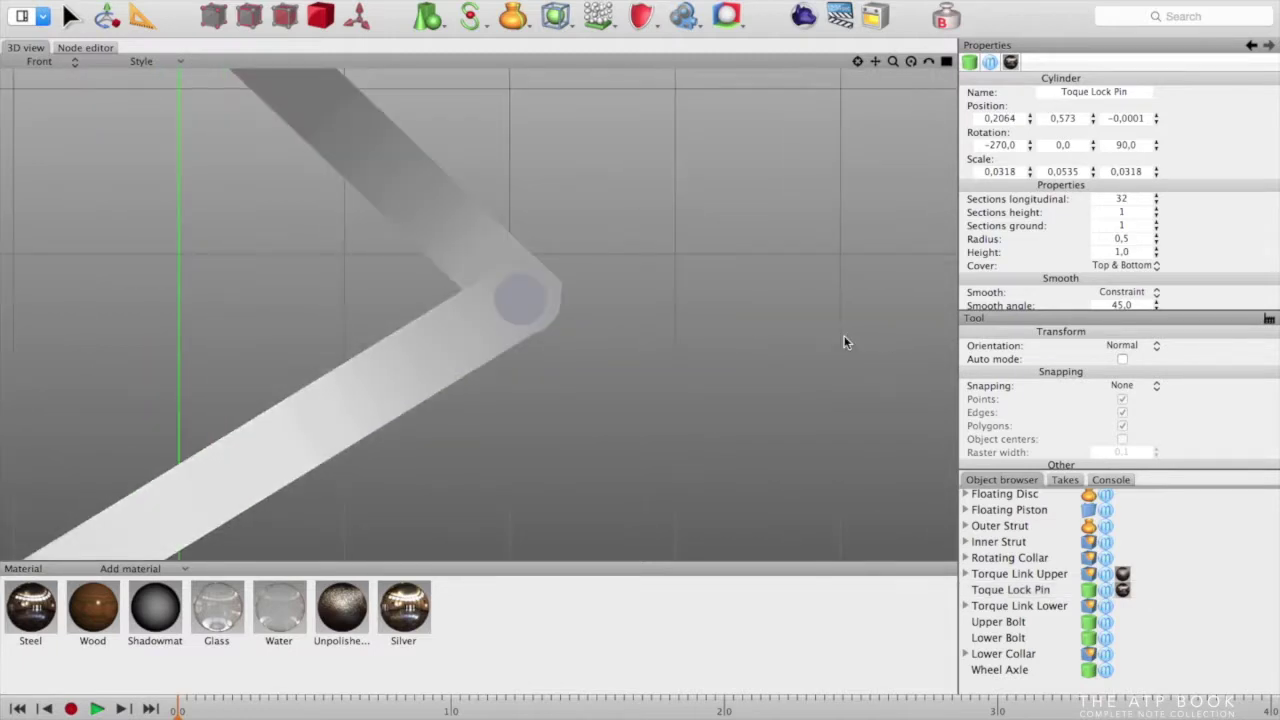
scroll(820, 335, down, 10)
scroll(745, 326, down, 4)
scroll(745, 326, up, 5)
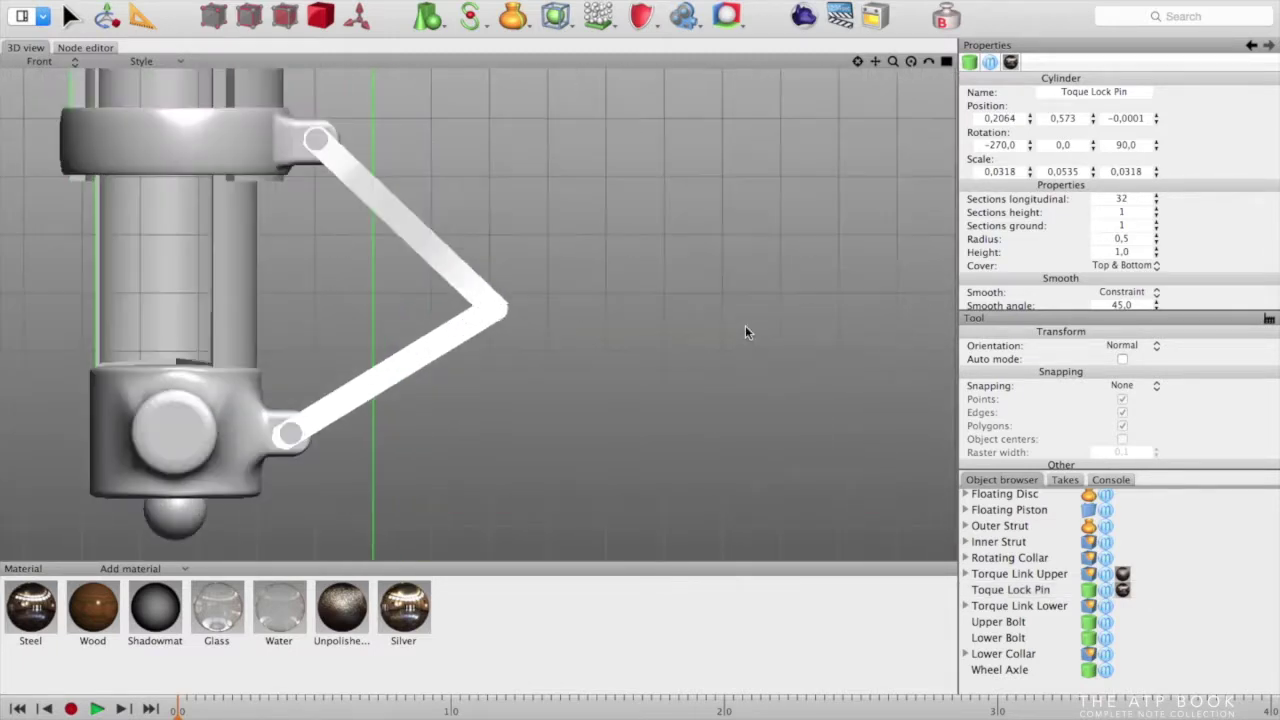
key(F1)
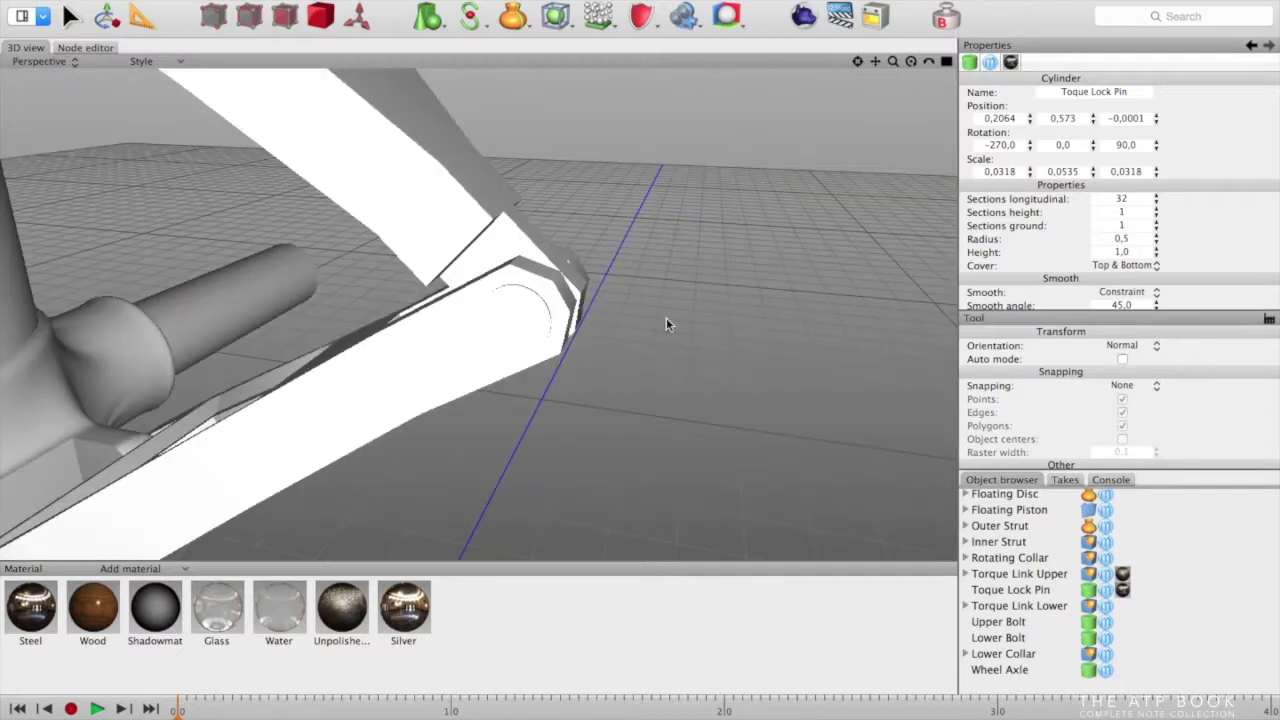
alt+drag(668, 322, 410, 338)
middle_drag(410, 337, 481, 231)
Add a Subdivision modifier to the Torque Link Upper boolean
click(428, 235)
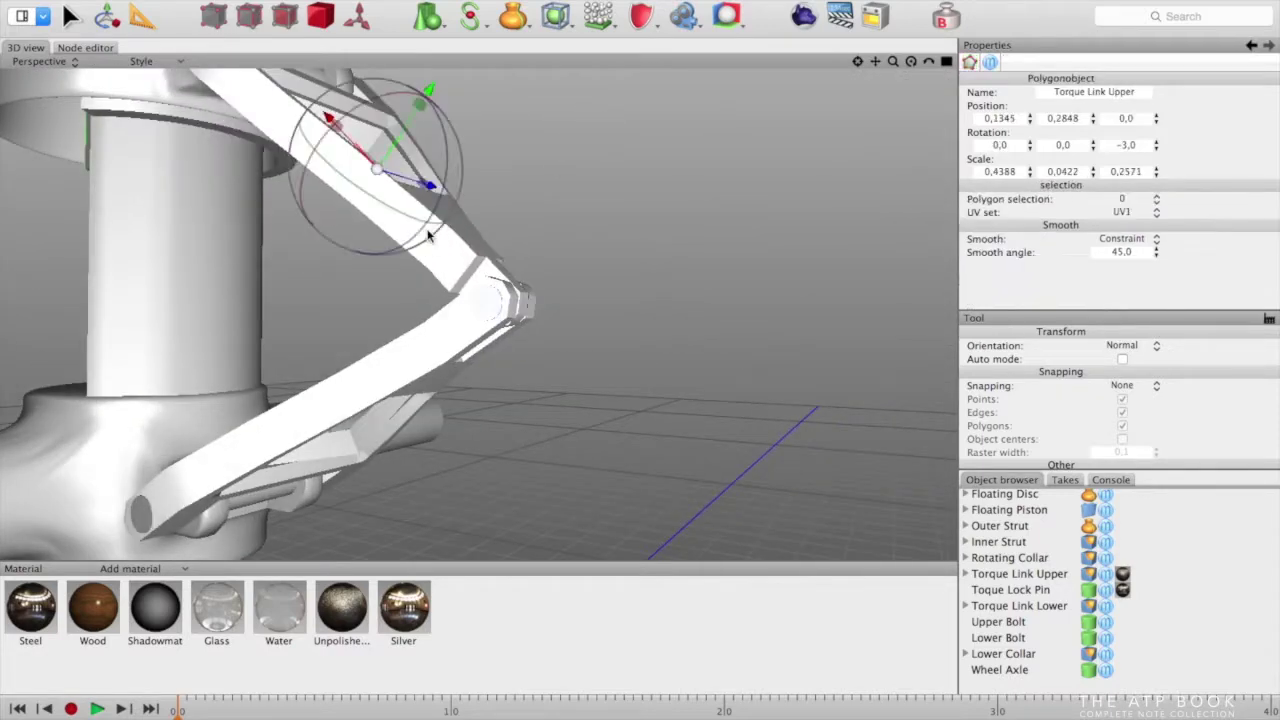
click(1028, 575)
click(600, 18)
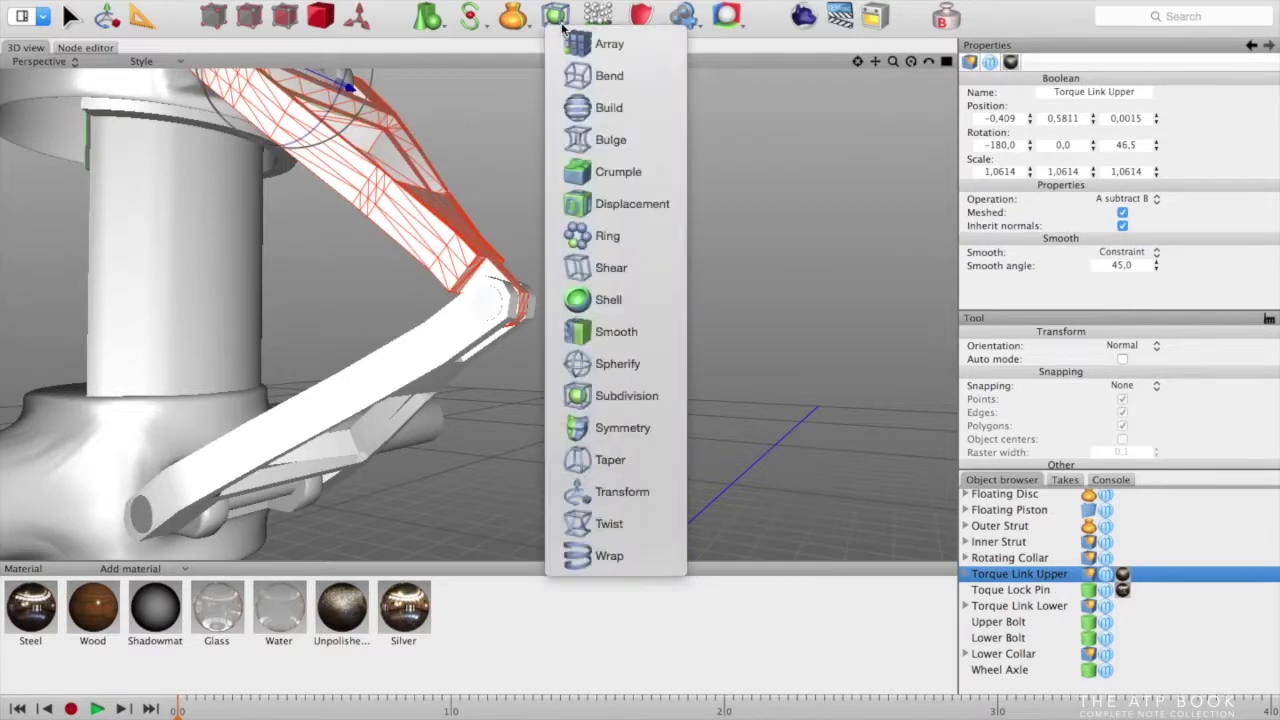
click(627, 395)
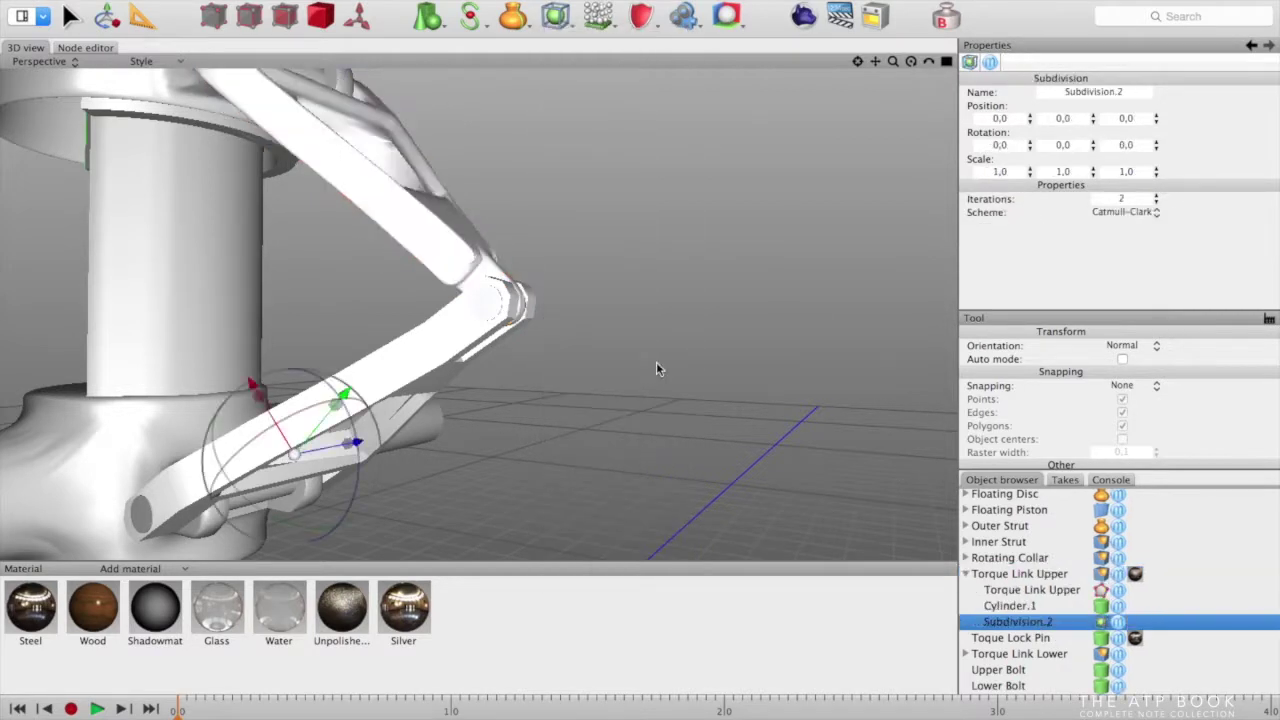
Add a Subdivision modifier to the Torque Link Lower boolean
middle_drag(666, 297, 548, 348)
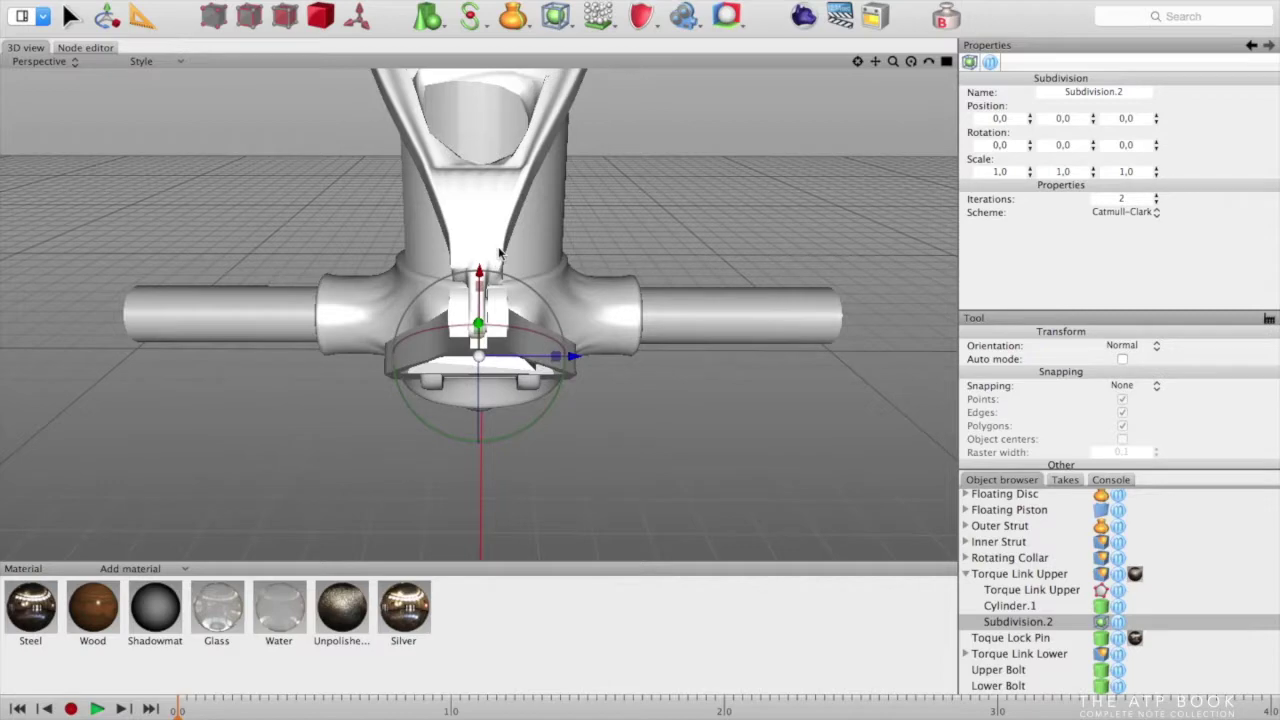
middle_drag(729, 391, 450, 356)
click(450, 356)
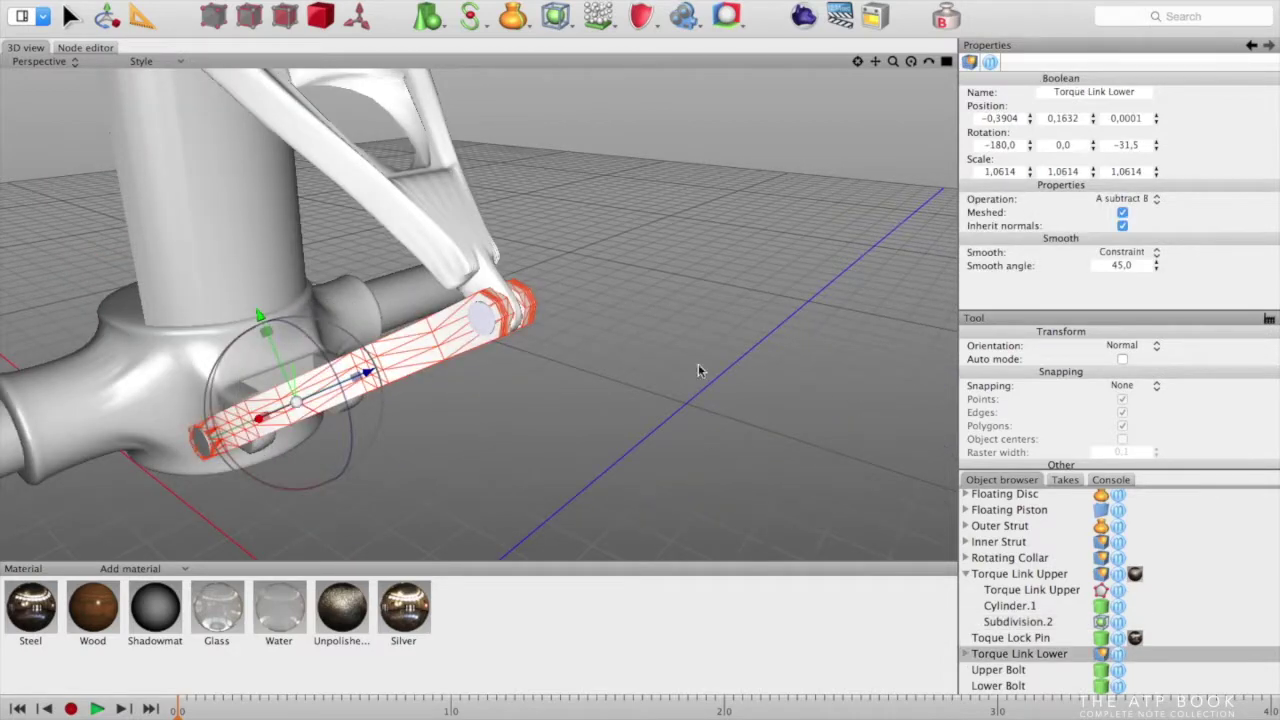
click(566, 22)
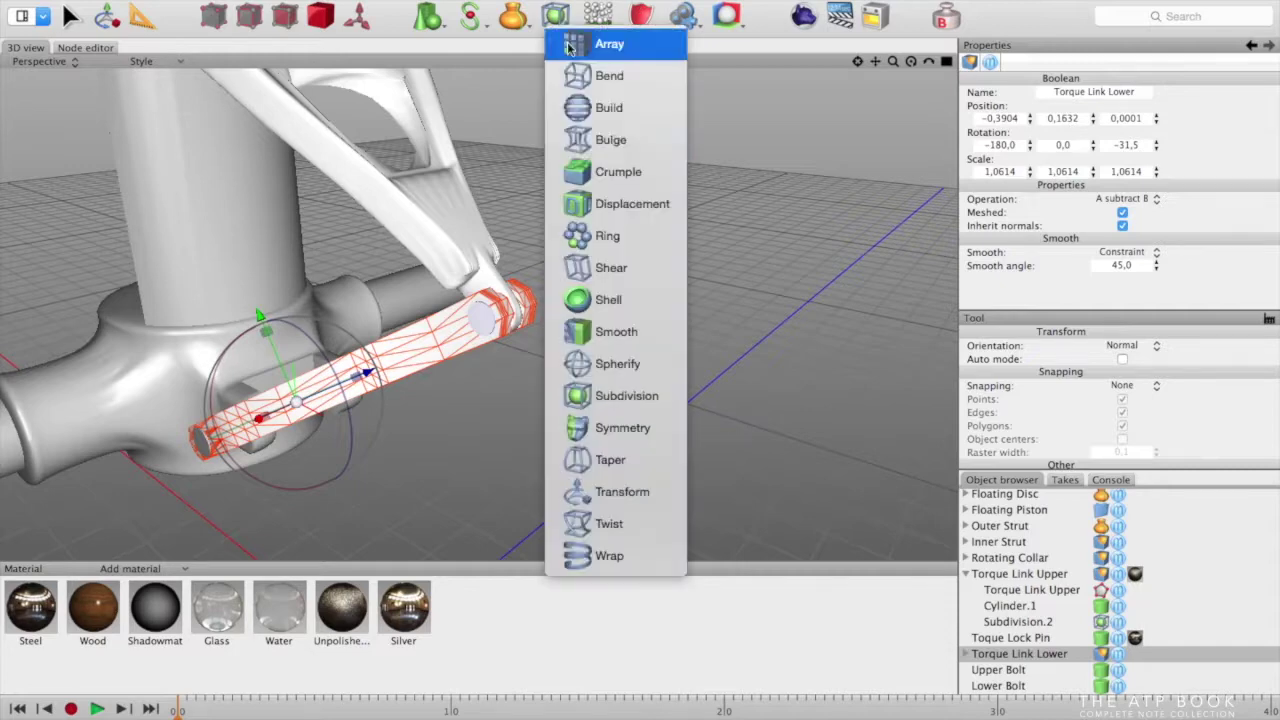
click(640, 396)
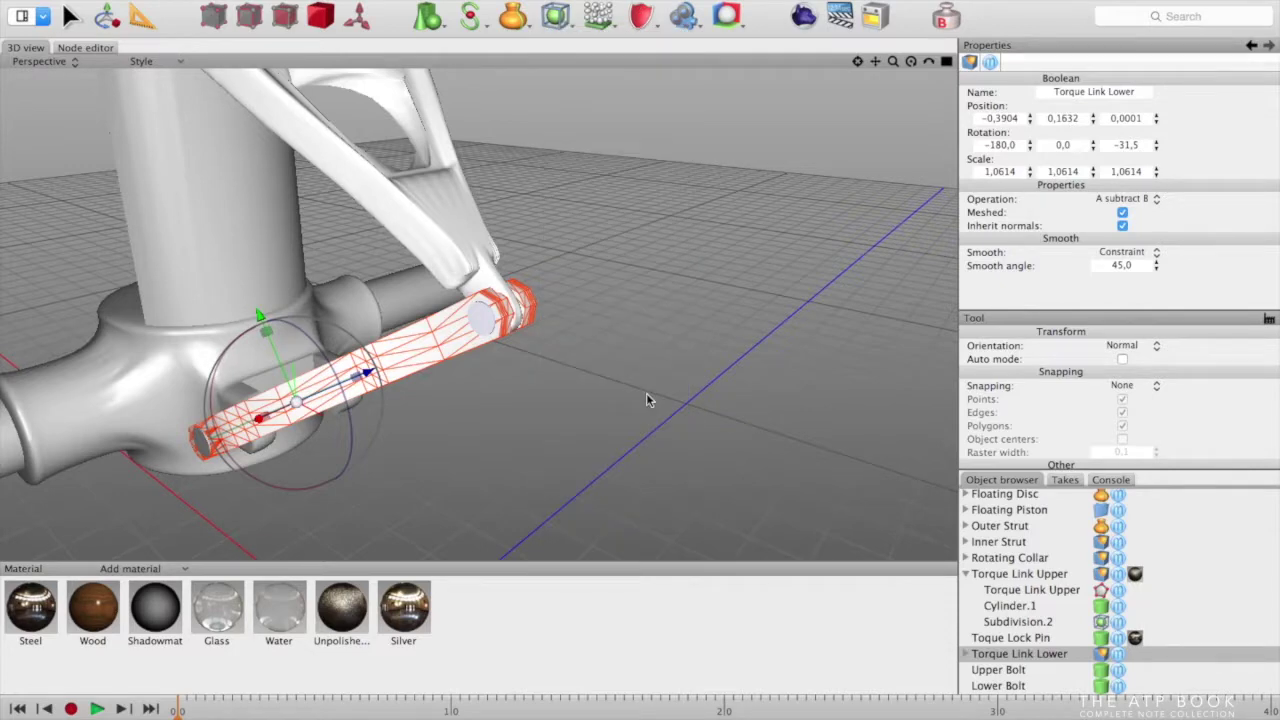
Inspect the smoothed torque link joint up close and set the lower link's Subdivision iterations to 4
middle_drag(600, 388, 672, 322)
scroll(672, 322, down, 3)
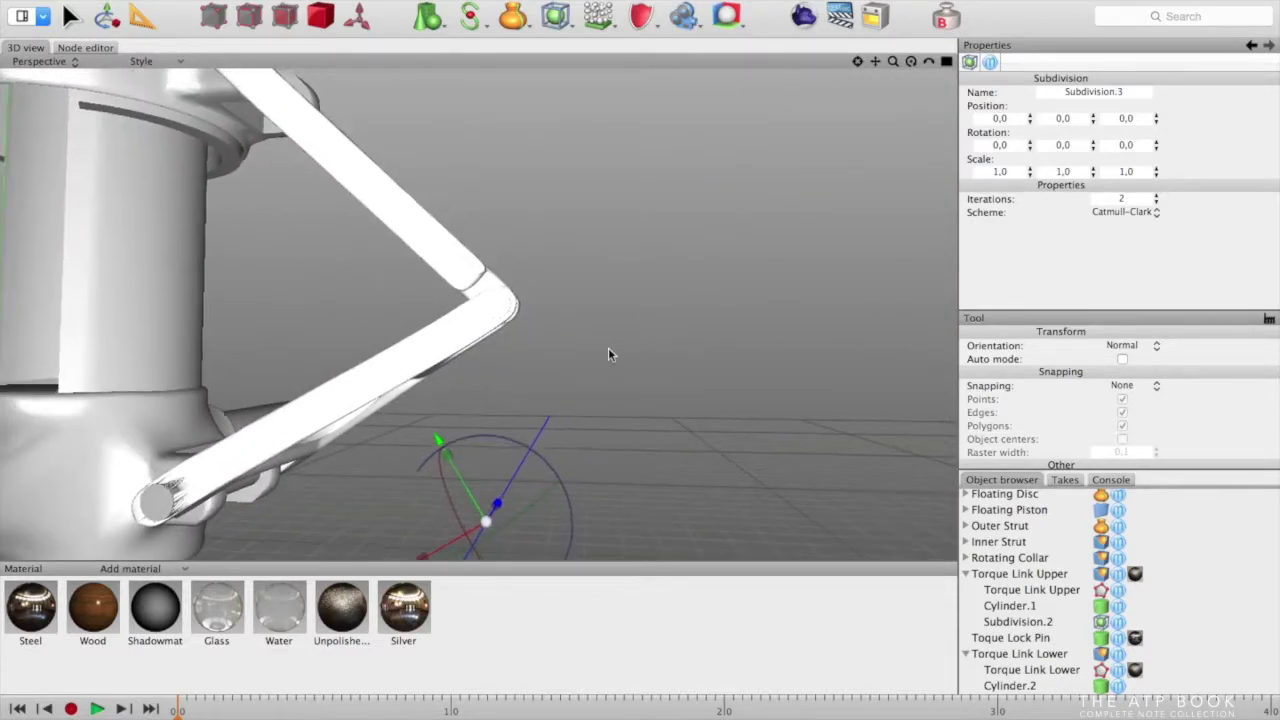
middle_drag(388, 474, 466, 234)
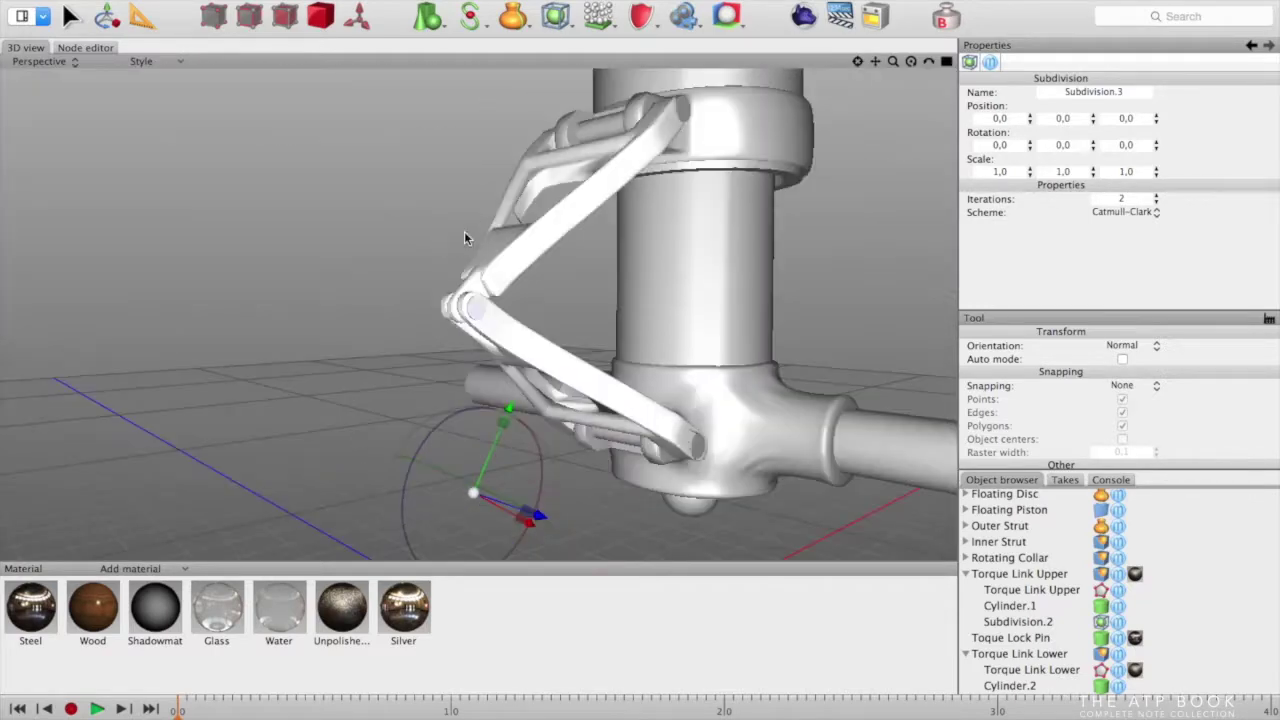
scroll(702, 462, up, 5)
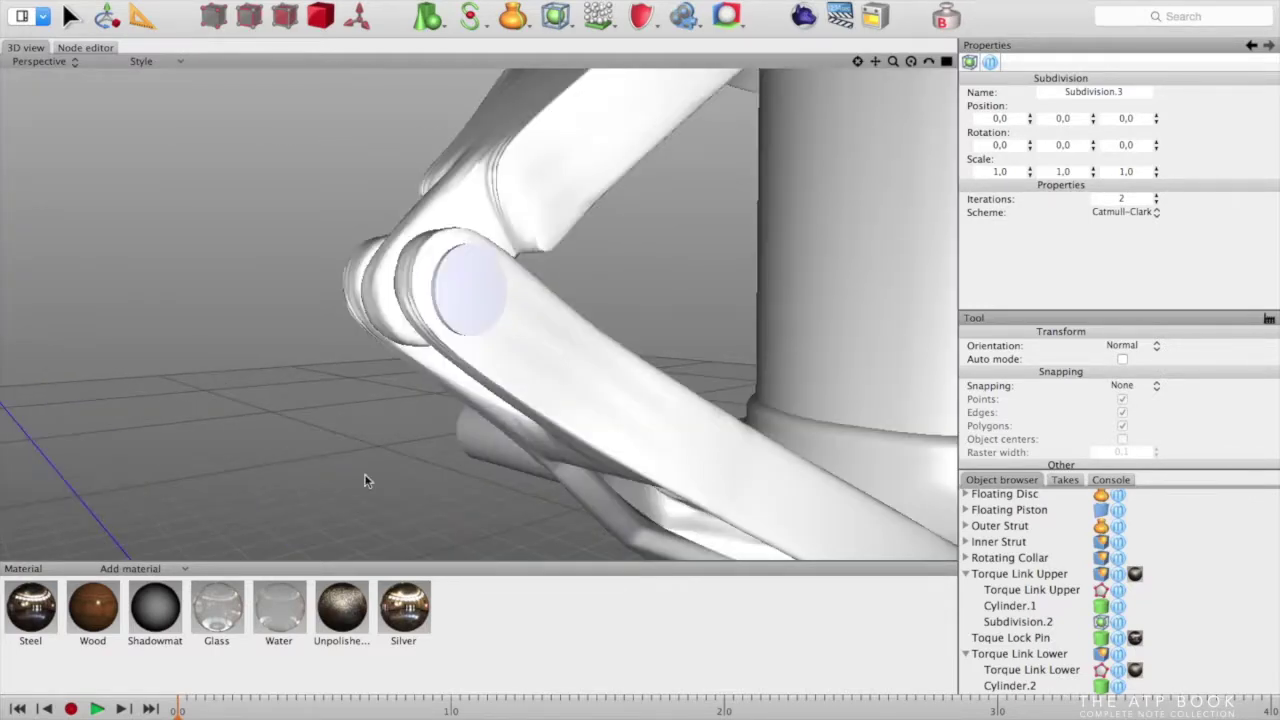
middle_drag(371, 471, 650, 476)
click(1156, 196)
click(1156, 196)
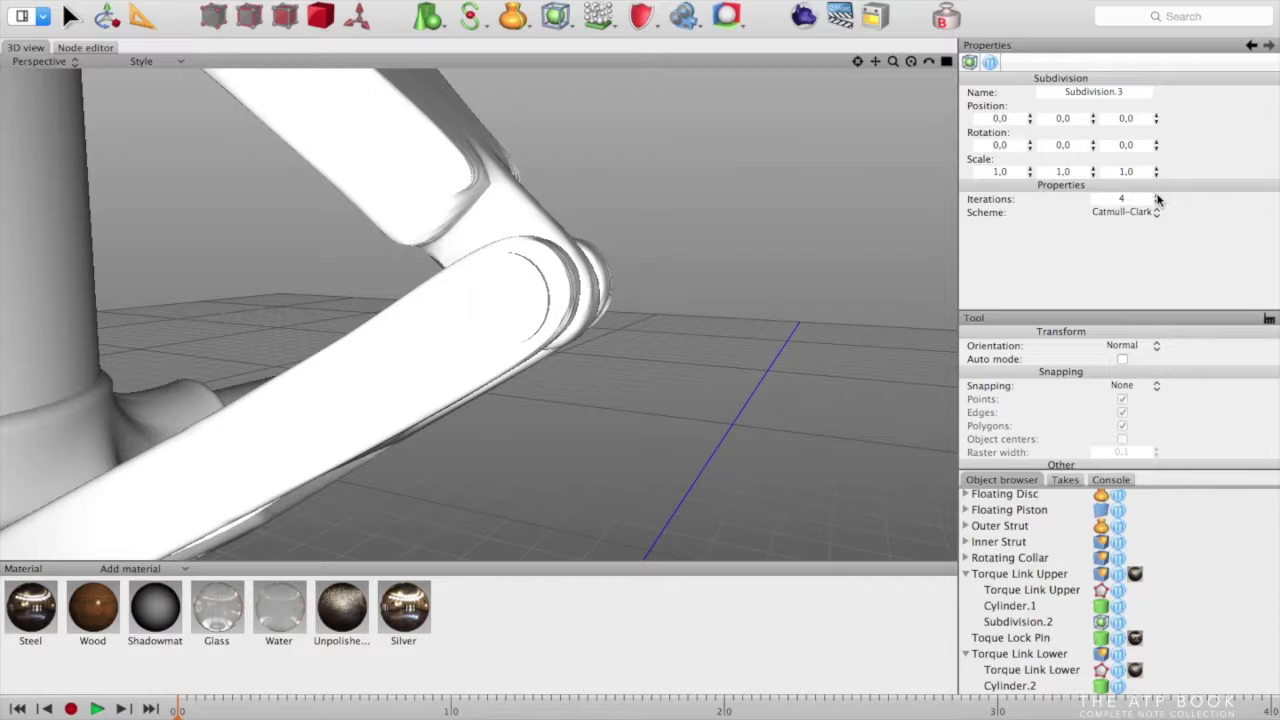
click(1140, 197)
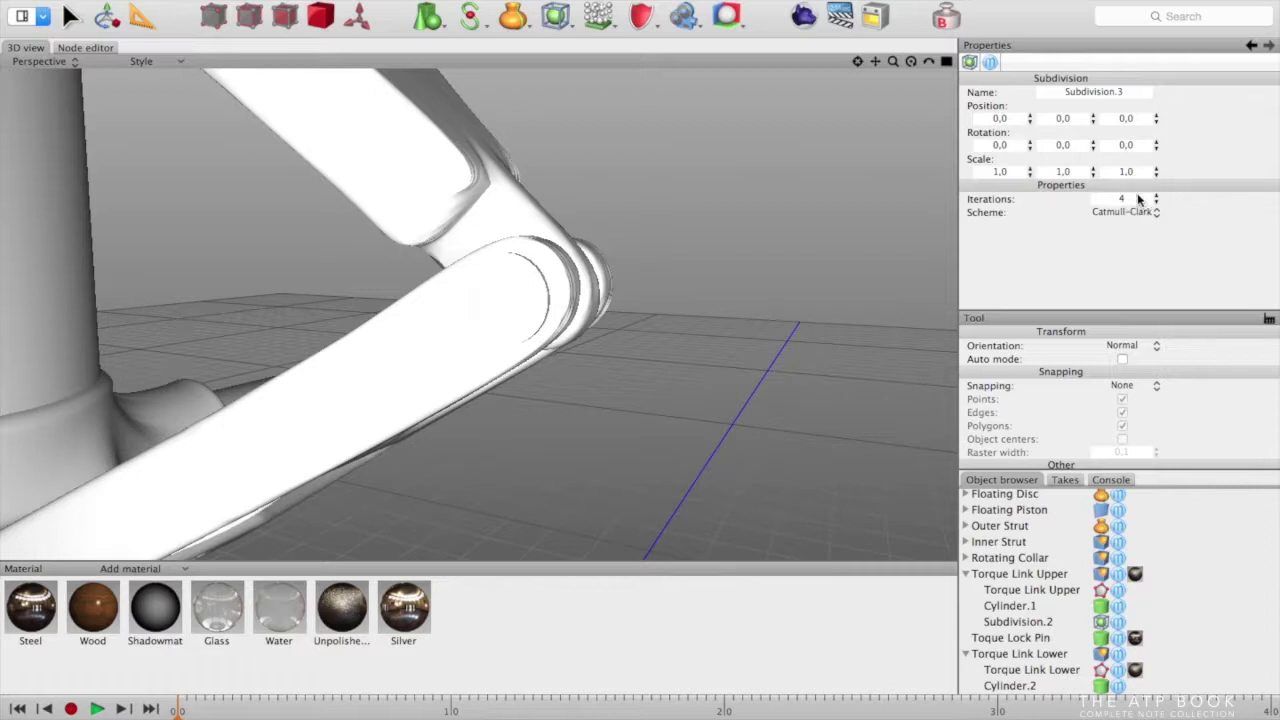